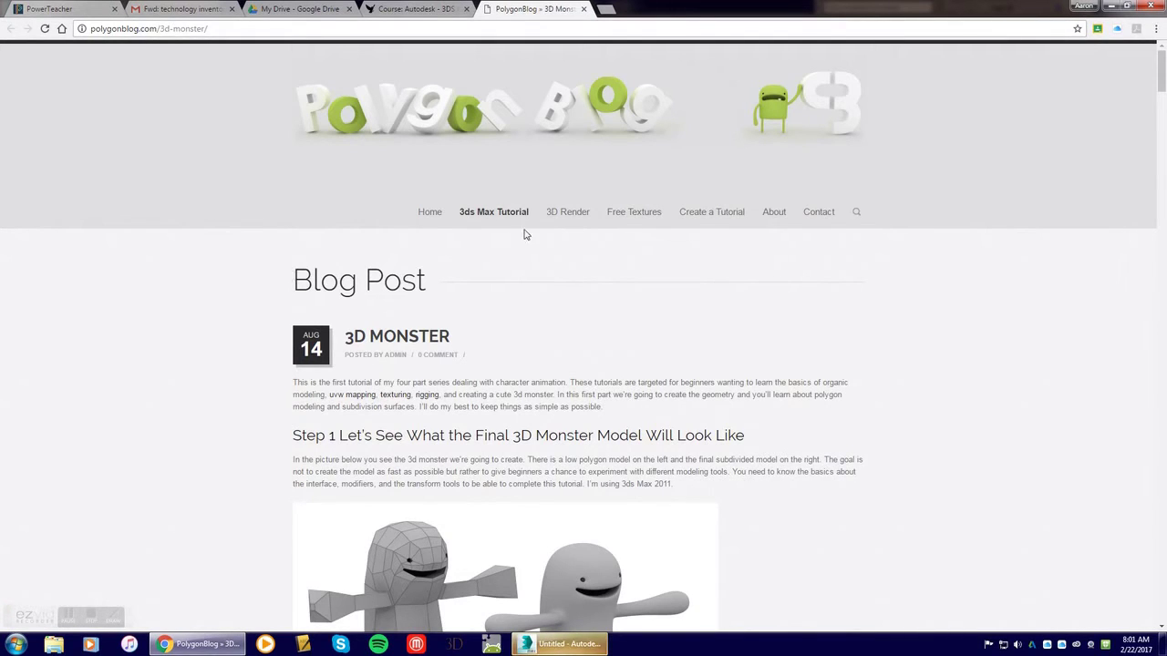
Read the 3D Monster tutorial from its introduction through the Step 2 reference image setup
{"action": "scroll", "coordinate": [270, 353], "scroll_direction": "down", "scroll_amount": 1}
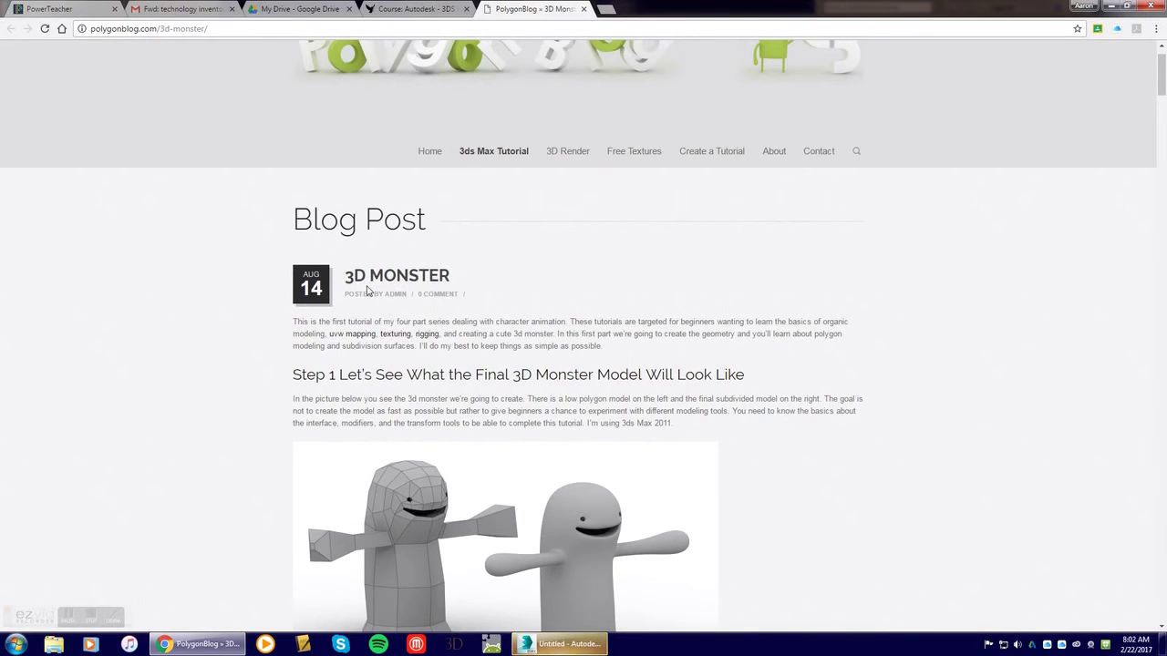
{"action": "scroll", "coordinate": [388, 319], "scroll_direction": "down", "scroll_amount": 3}
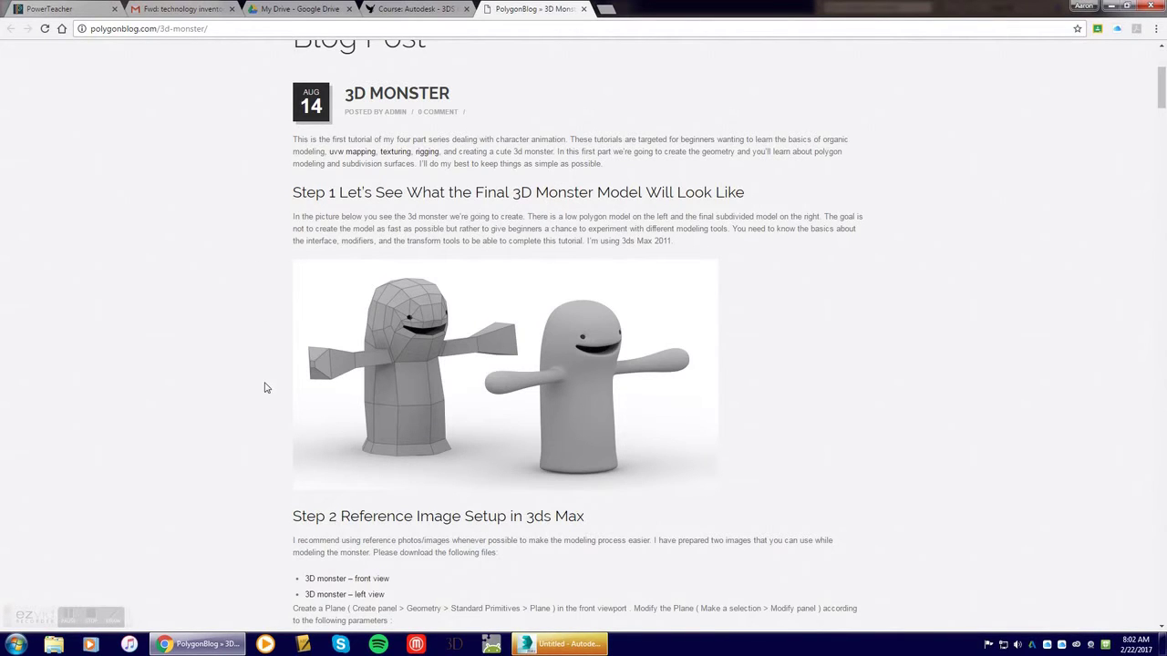
{"action": "scroll", "coordinate": [282, 373], "scroll_direction": "down", "scroll_amount": 2}
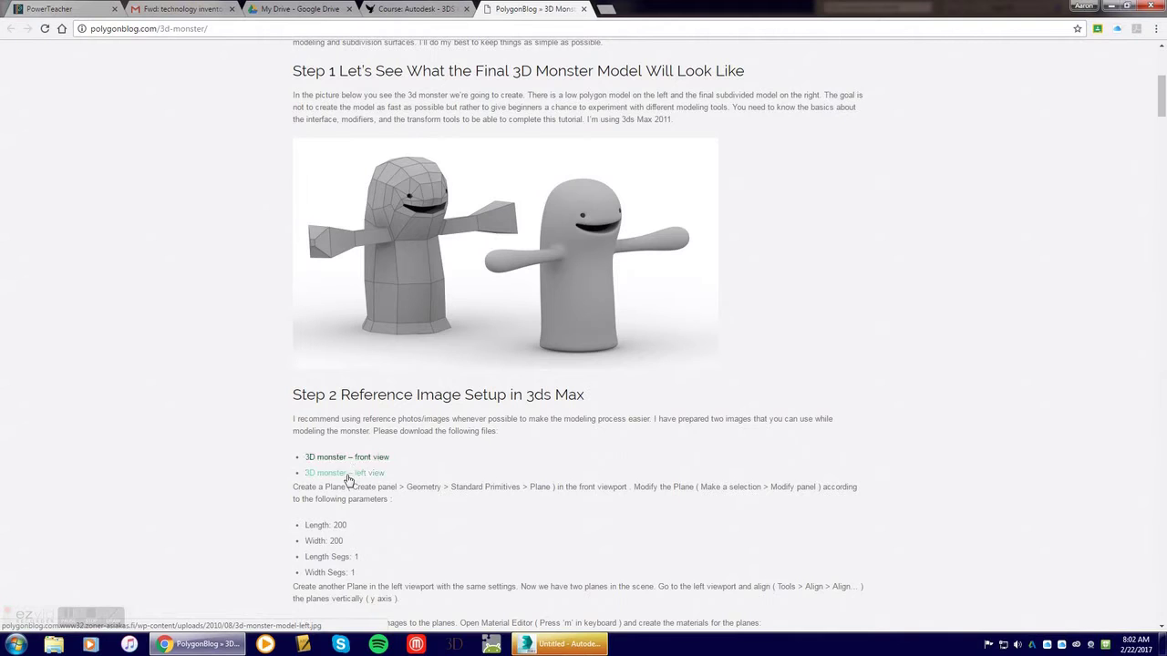
{"action": "scroll", "coordinate": [285, 483], "scroll_direction": "down", "scroll_amount": 1}
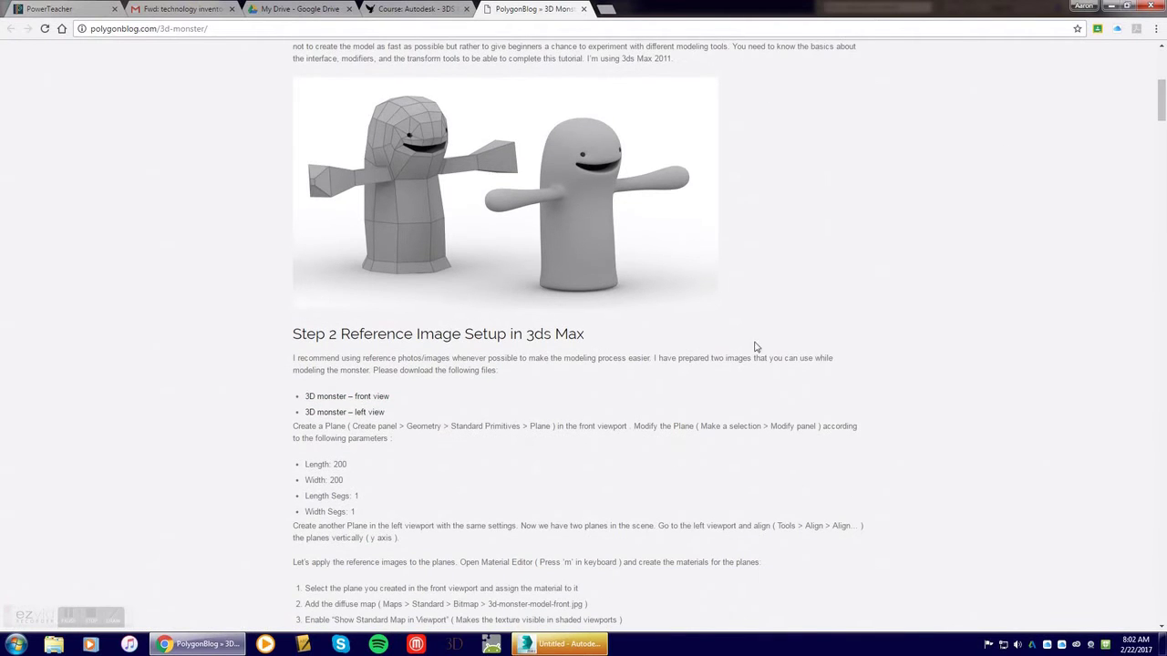
Get the browser out of the way, dismiss the 3ds Max welcome screen, and show the desktop
{"action": "left_click", "coordinate": [1111, 4]}
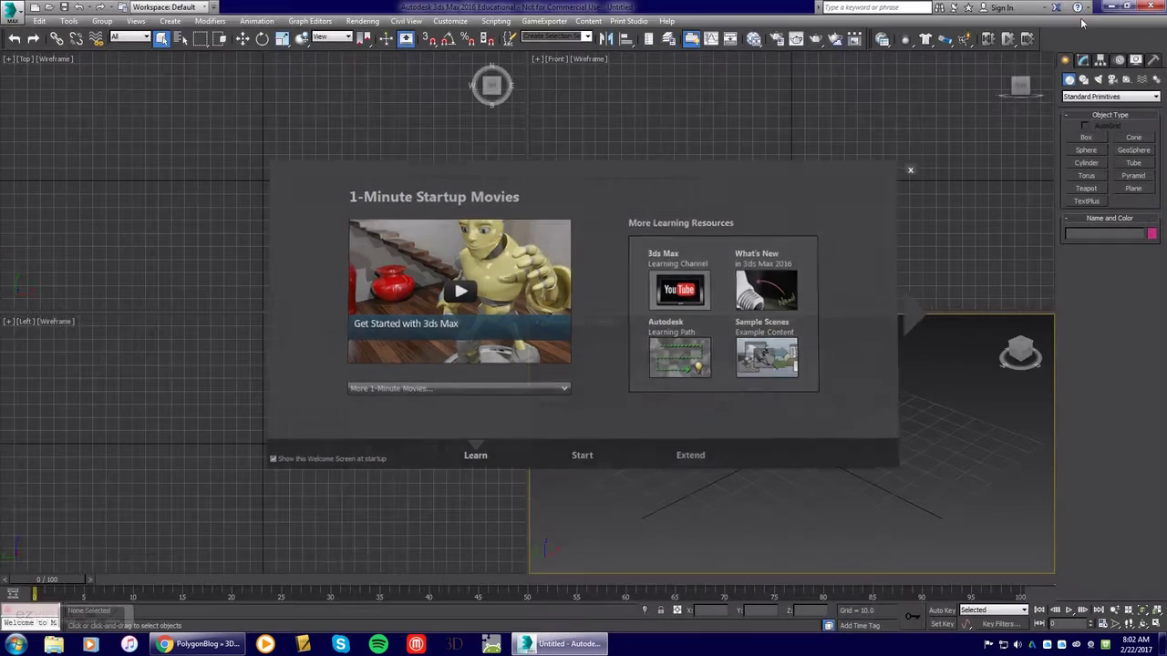
{"action": "left_click", "coordinate": [919, 166]}
{"action": "left_click", "coordinate": [1110, 6]}
Check the image dimensions in the file properties of 3d-monster-model-front on the desktop
{"action": "left_click", "coordinate": [70, 90]}
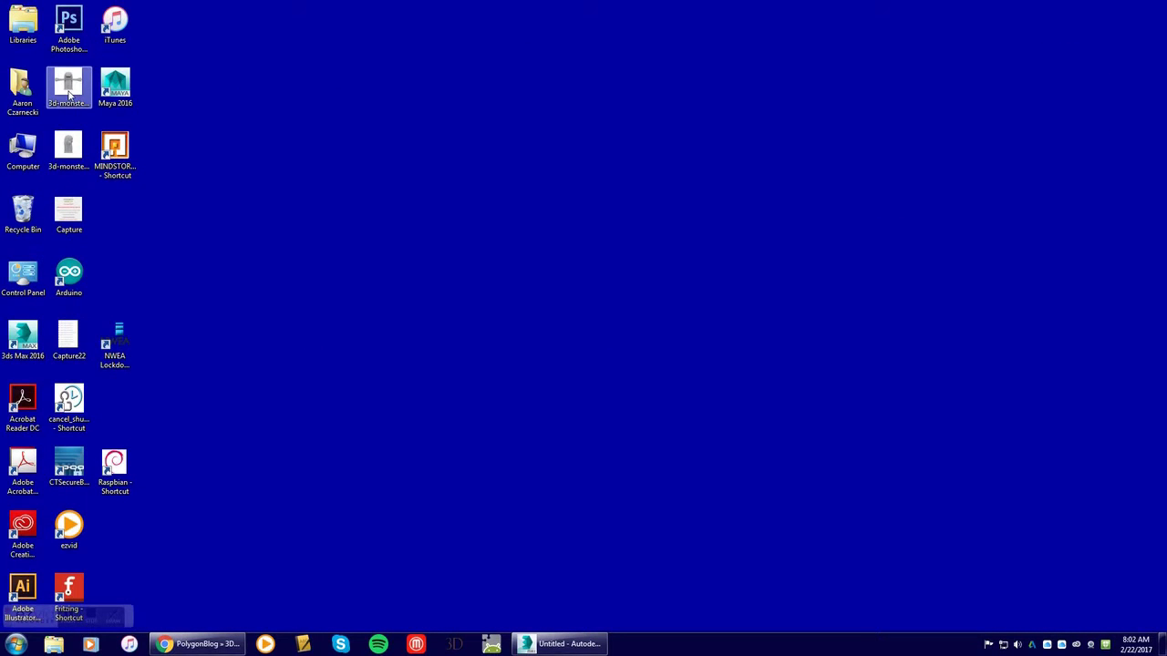
{"action": "right_click", "coordinate": [70, 93]}
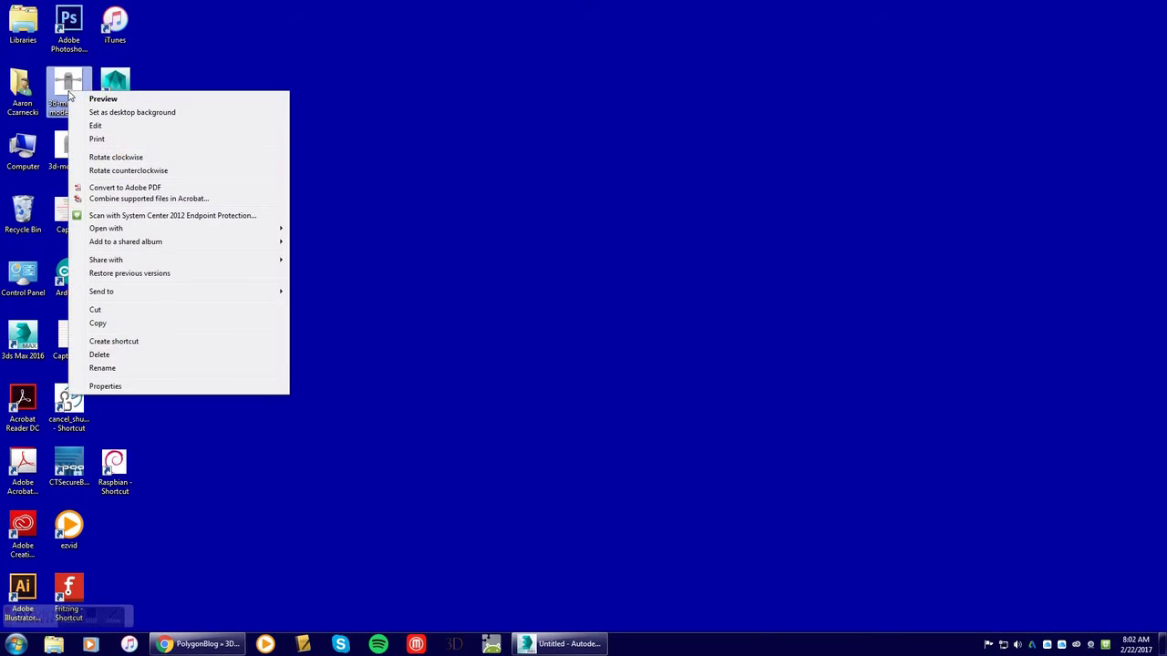
{"action": "left_click", "coordinate": [109, 387]}
{"action": "left_click_drag", "start_coordinate": [179, 103], "coordinate": [505, 86]}
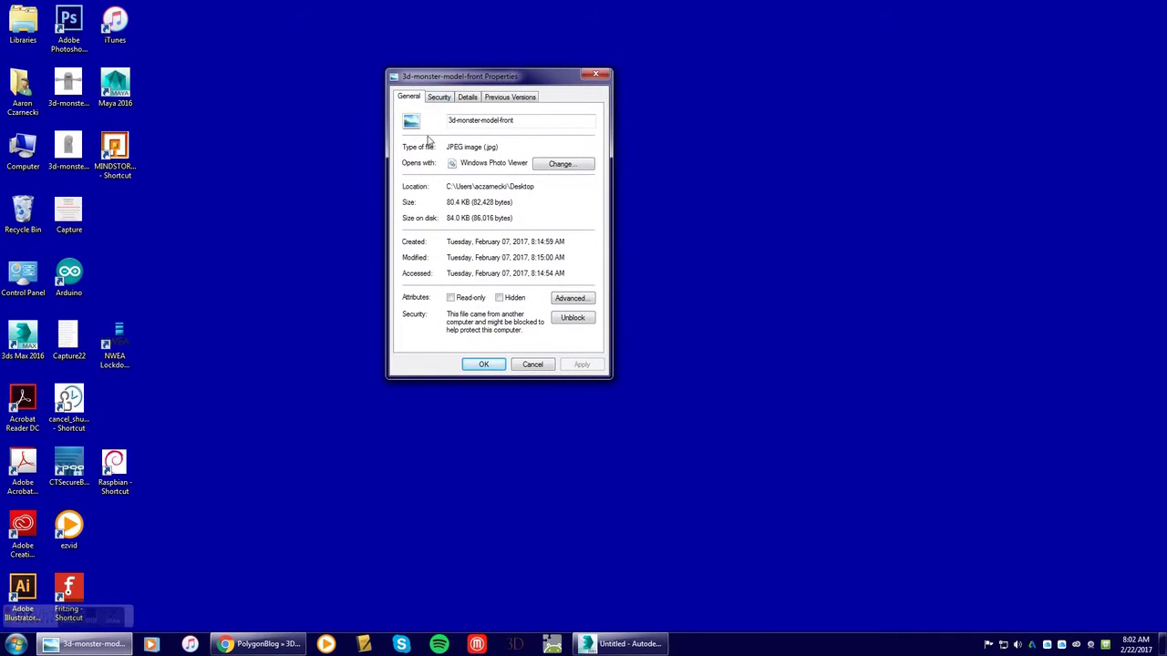
{"action": "left_click", "coordinate": [468, 98]}
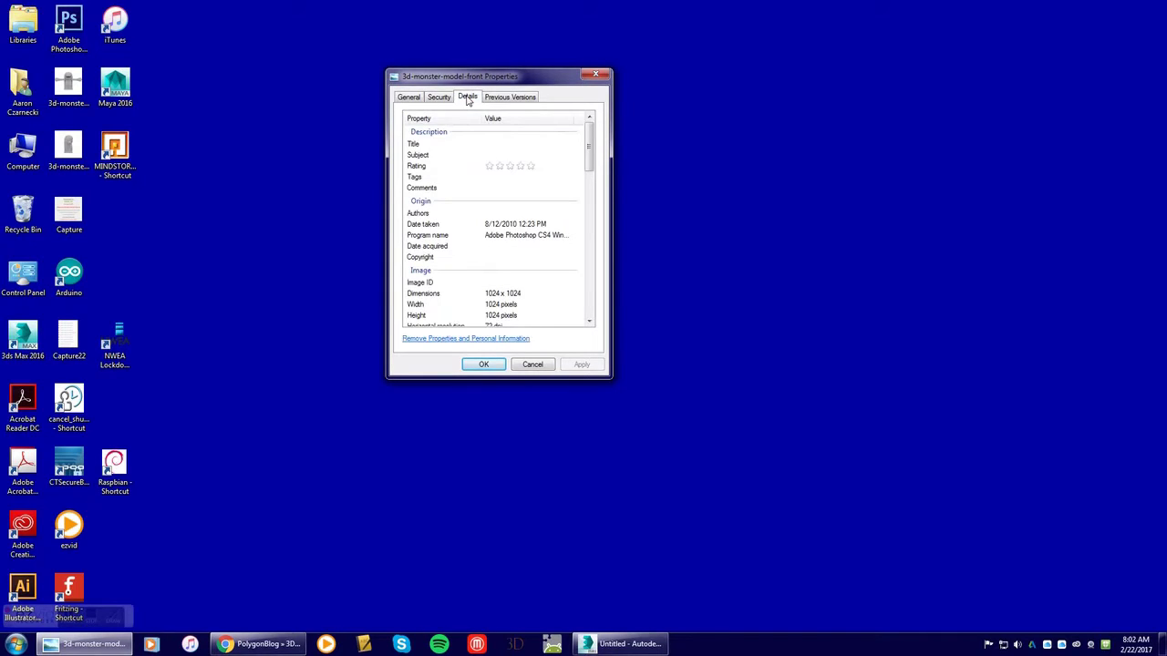
{"action": "left_click", "coordinate": [486, 293]}
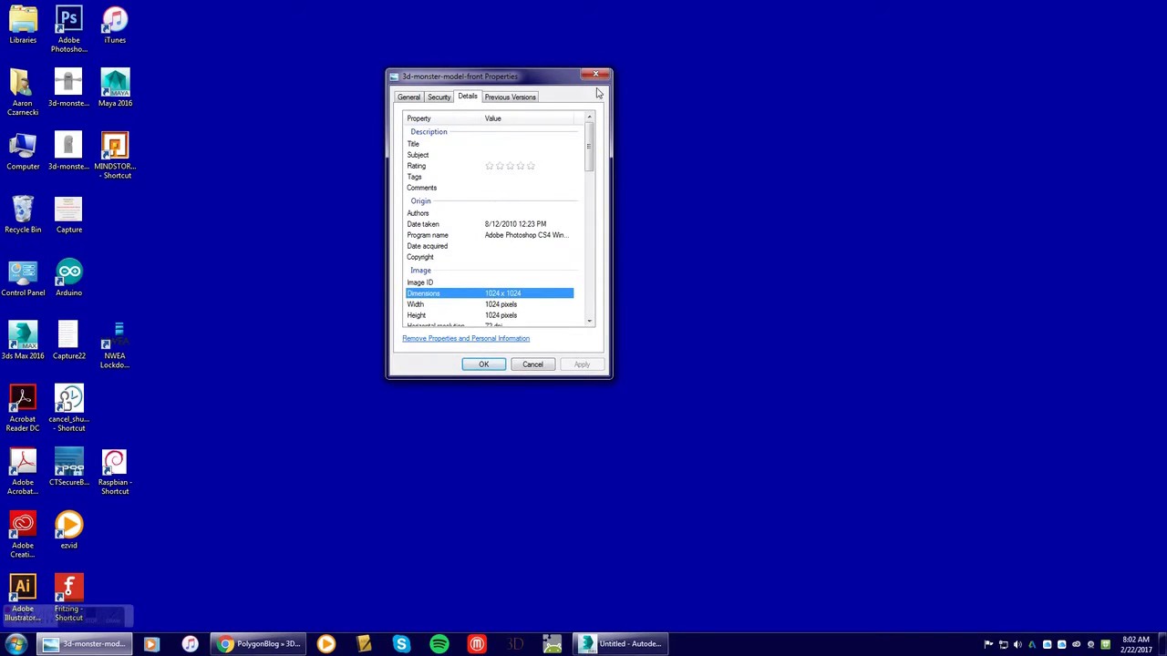
{"action": "left_click", "coordinate": [532, 364]}
Return to the 3D Monster tutorial in the browser and review its introduction and reference setup instructions
{"action": "left_click", "coordinate": [227, 637]}
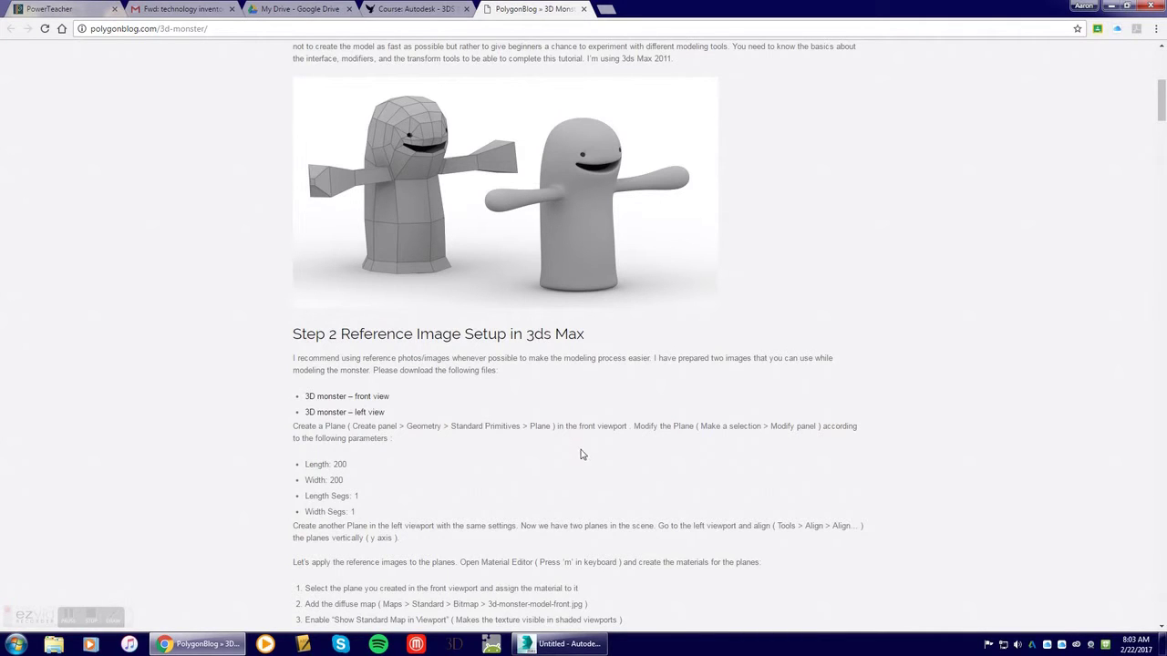
{"action": "scroll", "coordinate": [764, 394], "scroll_direction": "up", "scroll_amount": 4}
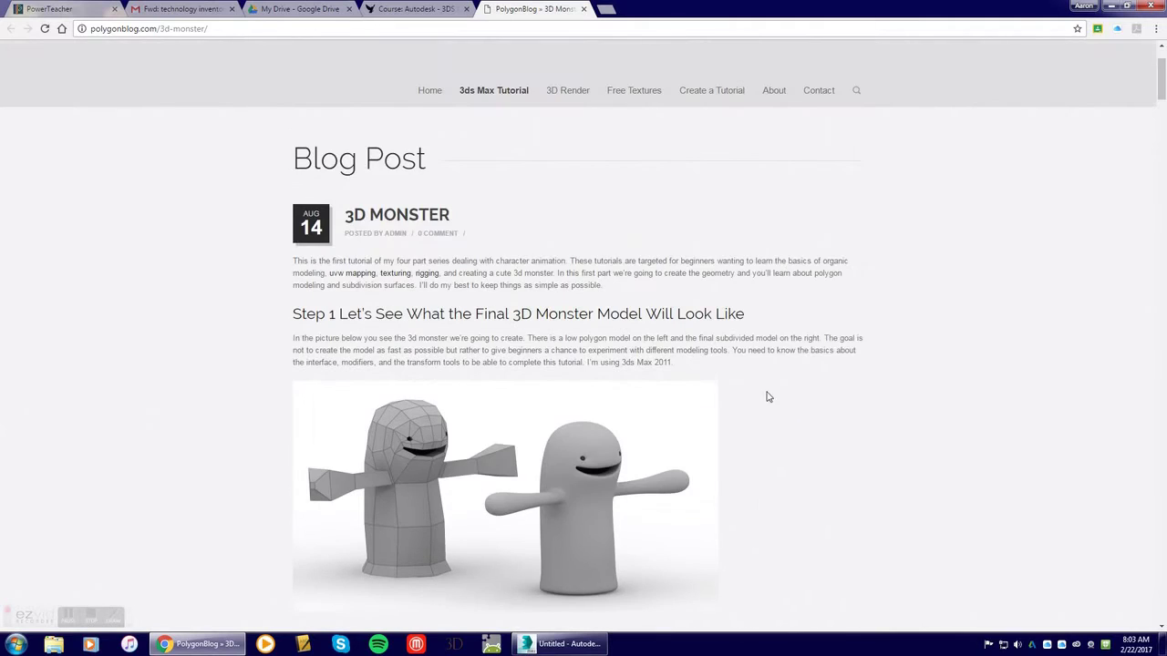
{"action": "scroll", "coordinate": [533, 109], "scroll_direction": "up", "scroll_amount": 2}
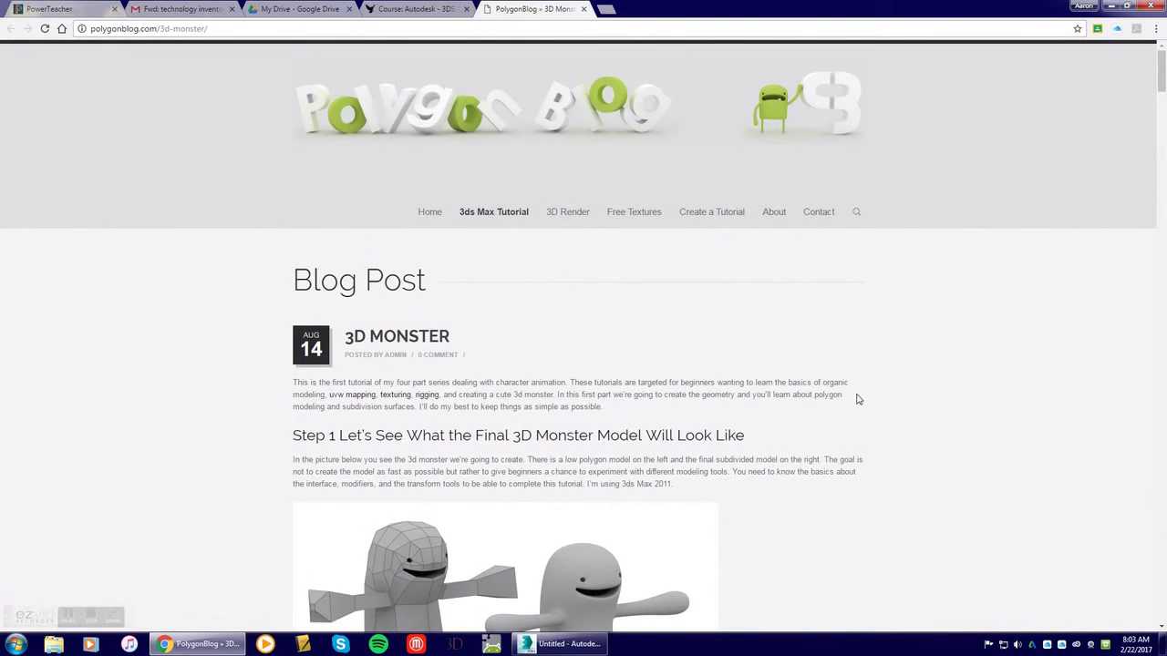
{"action": "scroll", "coordinate": [913, 461], "scroll_direction": "down", "scroll_amount": 1}
{"action": "scroll", "coordinate": [913, 460], "scroll_direction": "down", "scroll_amount": 3}
Switch to 3ds Max and draw a plane about 122 long and 213 wide in the Front viewport
{"action": "left_click", "coordinate": [561, 644]}
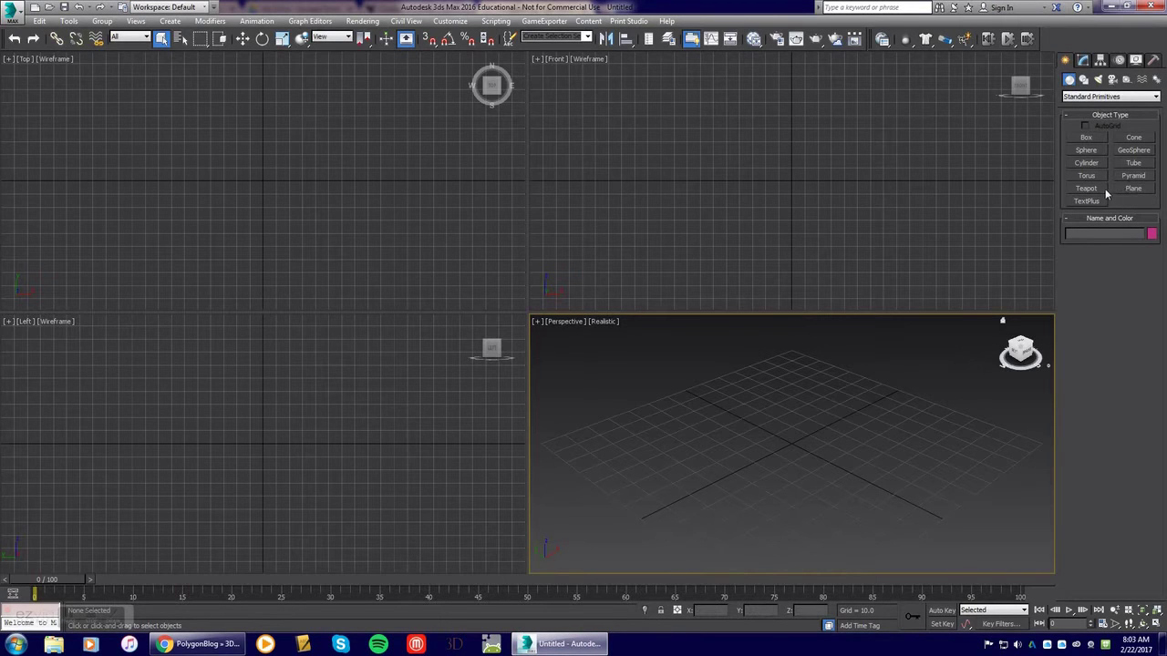
{"action": "left_click", "coordinate": [1134, 189]}
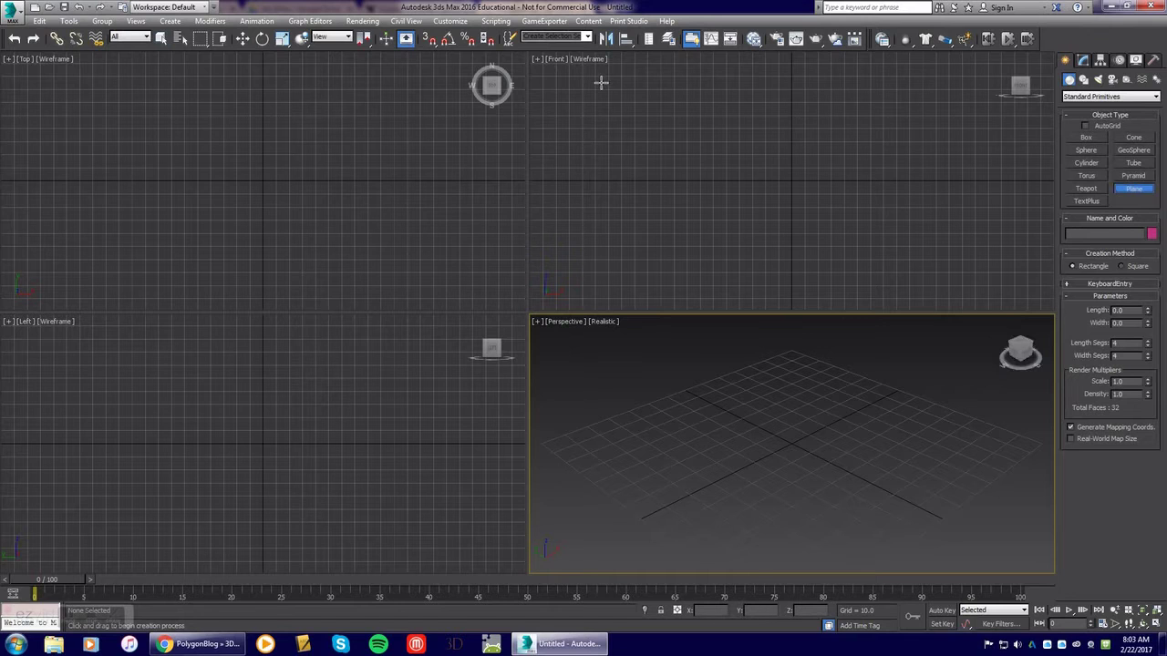
{"action": "left_click_drag", "start_coordinate": [667, 98], "coordinate": [946, 258]}
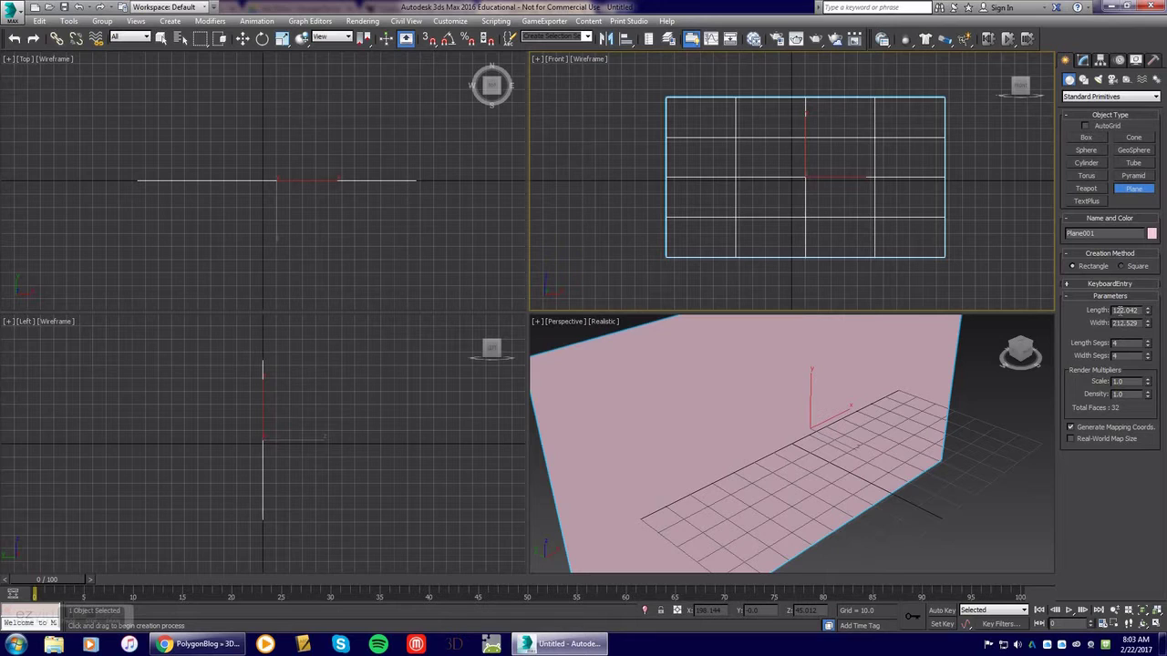
Set the plane's length and width to 200, with 1 length segment and 1 width segment
{"action": "left_click_drag", "start_coordinate": [1140, 310], "coordinate": [1085, 313]}
{"action": "type", "text": "2"}
{"action": "key", "text": "Tab"}
{"action": "type", "text": "02"}
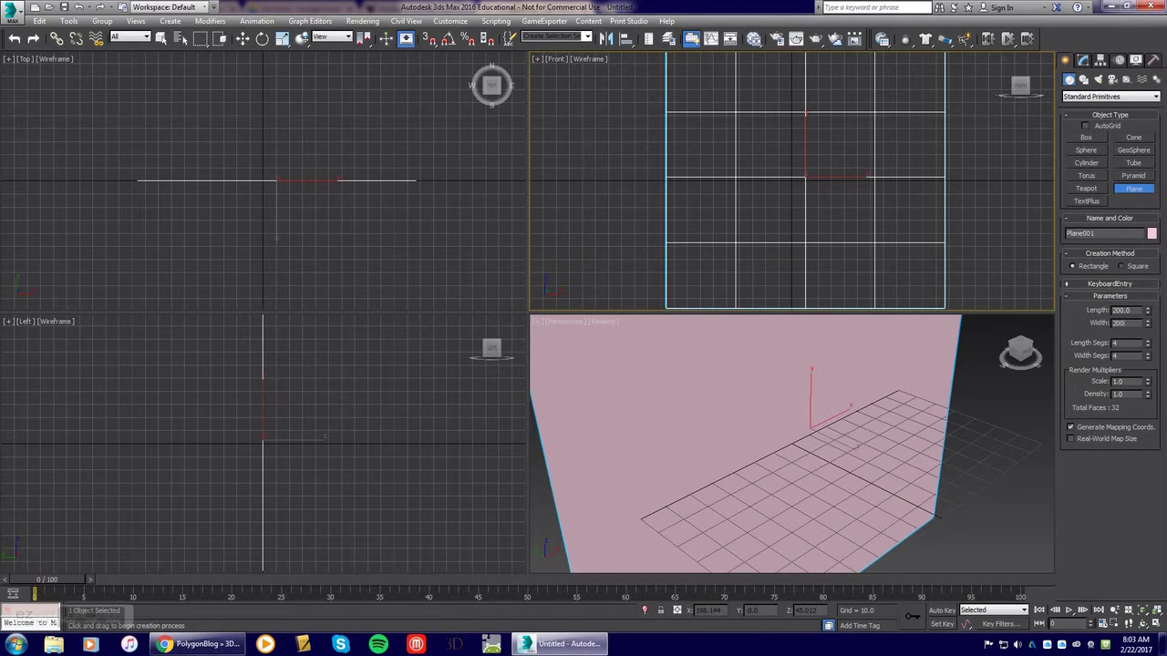
{"action": "key", "text": "Tab"}
{"action": "type", "text": "1"}
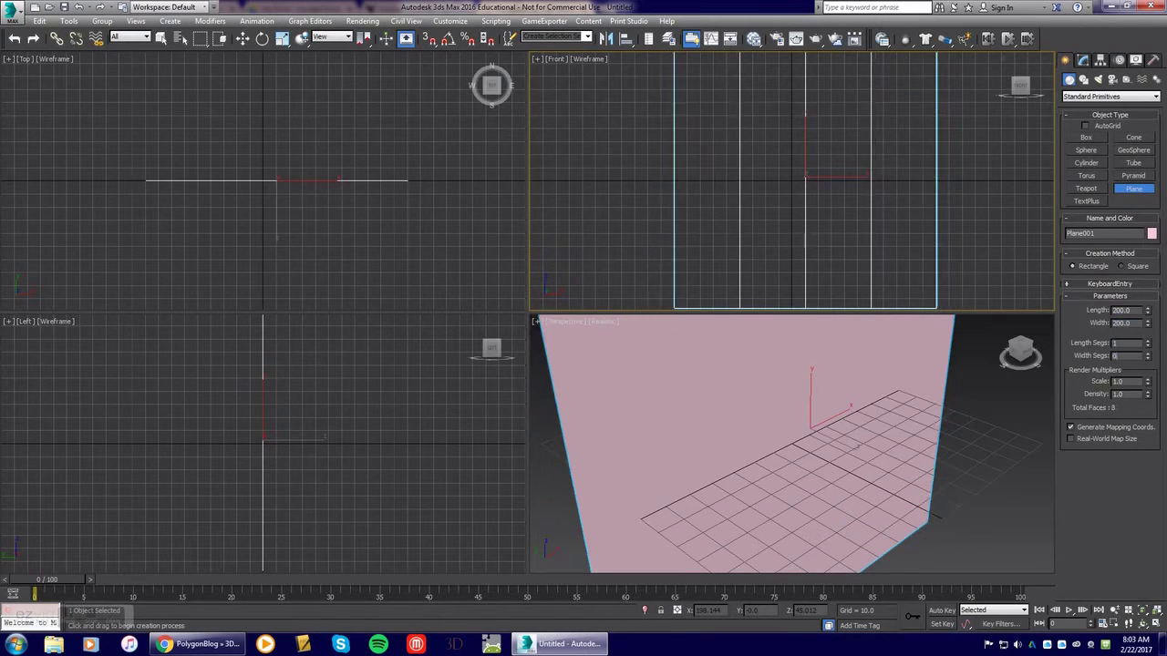
{"action": "type", "text": "1"}
{"action": "key", "text": "Tab"}
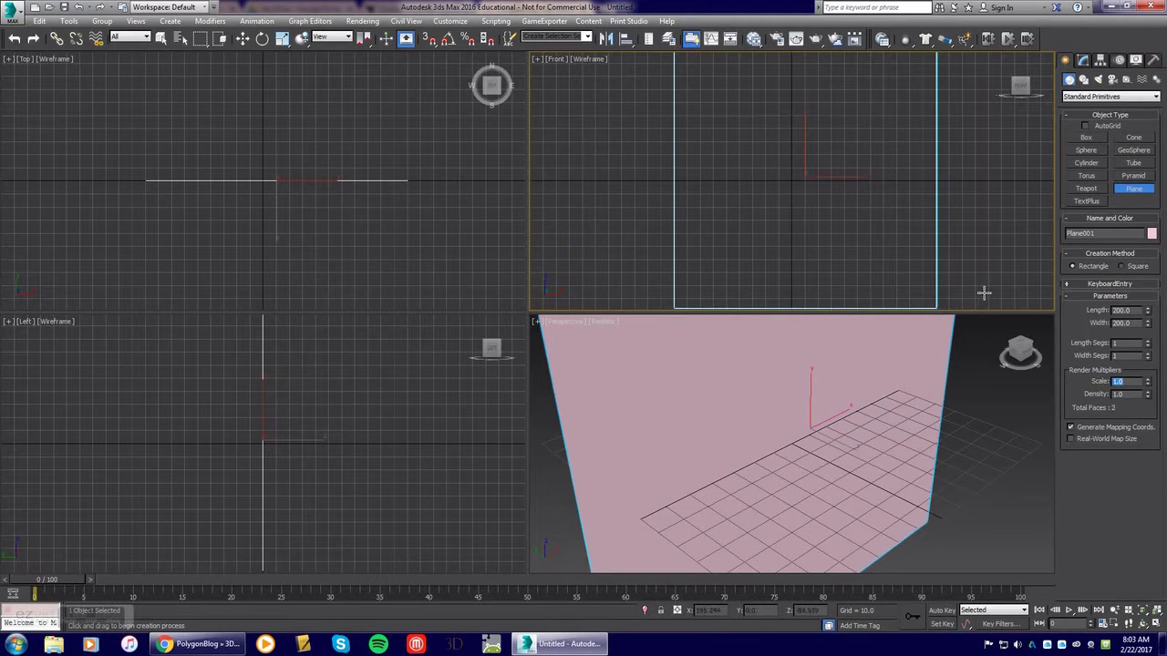
Center the plane on the world origin by resetting its X and Z positions to 0
{"action": "left_click", "coordinate": [243, 38]}
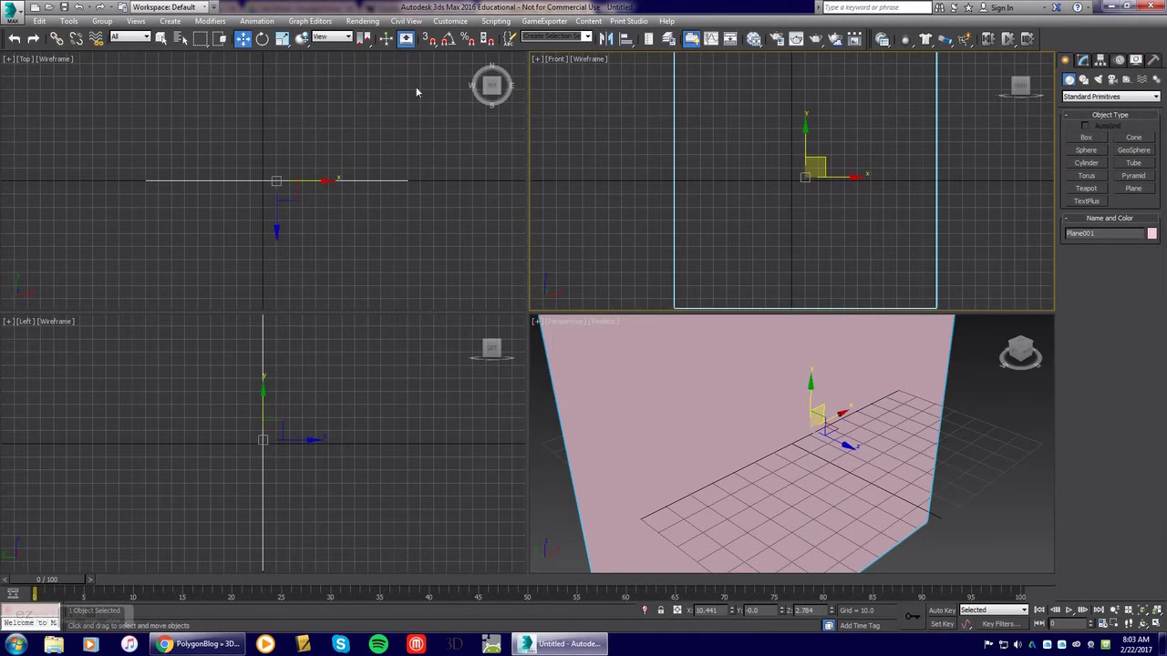
{"action": "right_click", "coordinate": [732, 614]}
{"action": "right_click", "coordinate": [832, 613]}
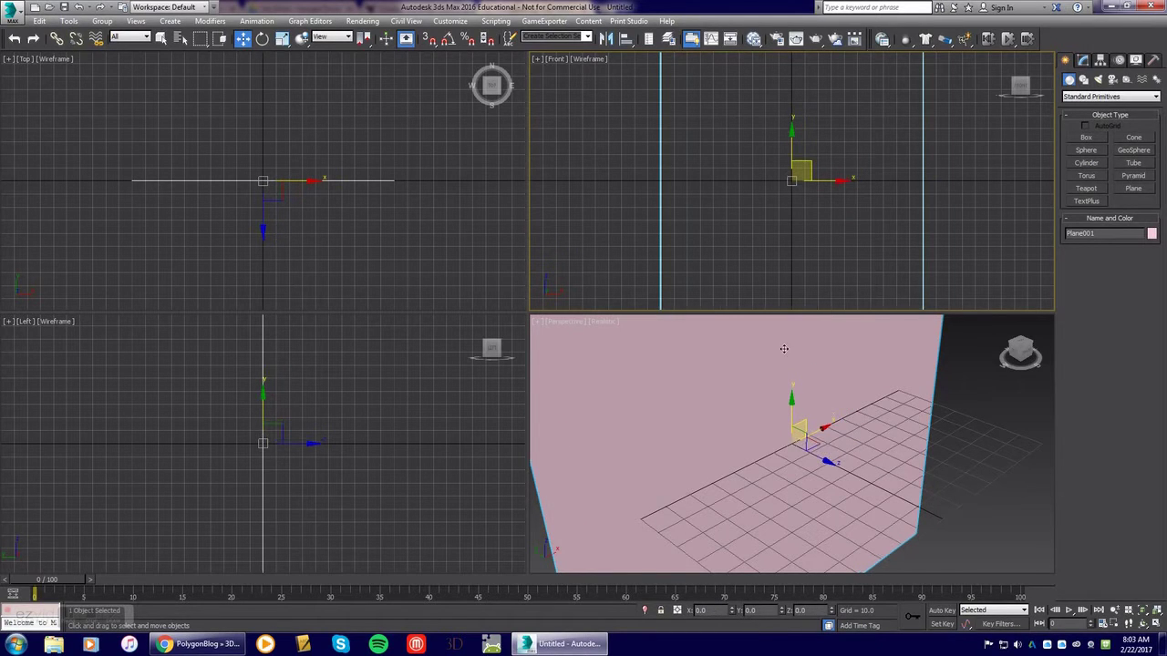
Move the plane back along Y in the Top viewport and set its Y position to 200
{"action": "right_click", "coordinate": [274, 155]}
{"action": "left_click_drag", "start_coordinate": [263, 163], "coordinate": [267, 69]}
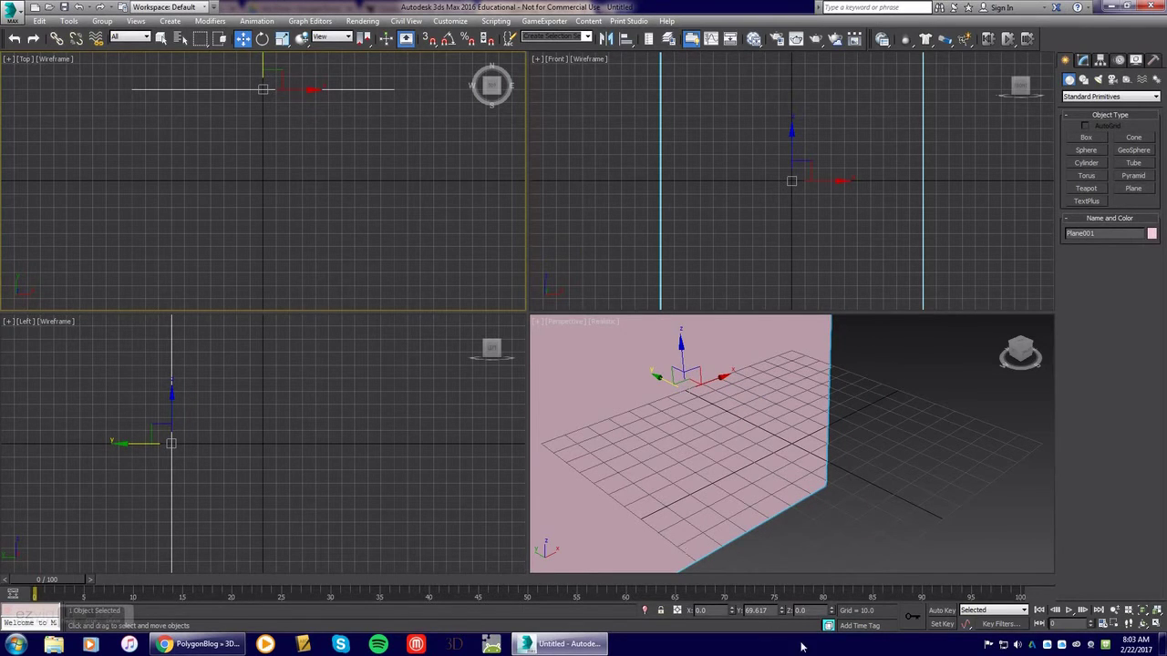
{"action": "left_click_drag", "start_coordinate": [771, 611], "coordinate": [711, 610]}
{"action": "type", "text": "200"}
{"action": "key", "text": "Return"}
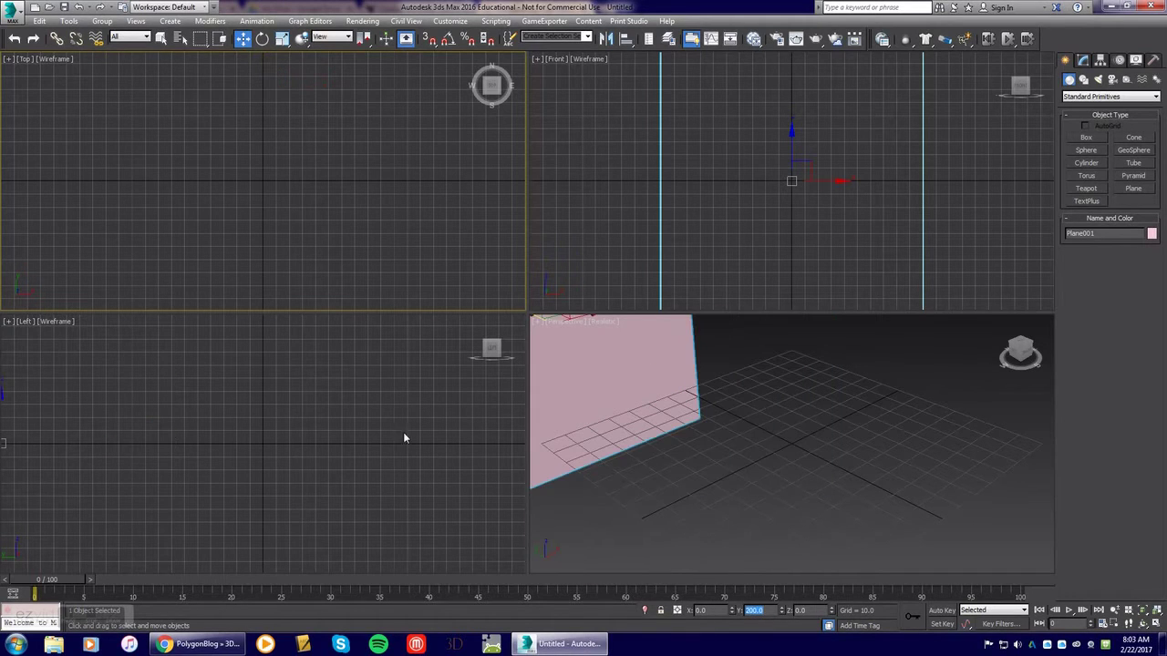
Reselect the plane in the Top viewport and set its Y position to 100
{"action": "left_click", "coordinate": [364, 242]}
{"action": "scroll", "coordinate": [365, 242], "scroll_direction": "down", "scroll_amount": 3}
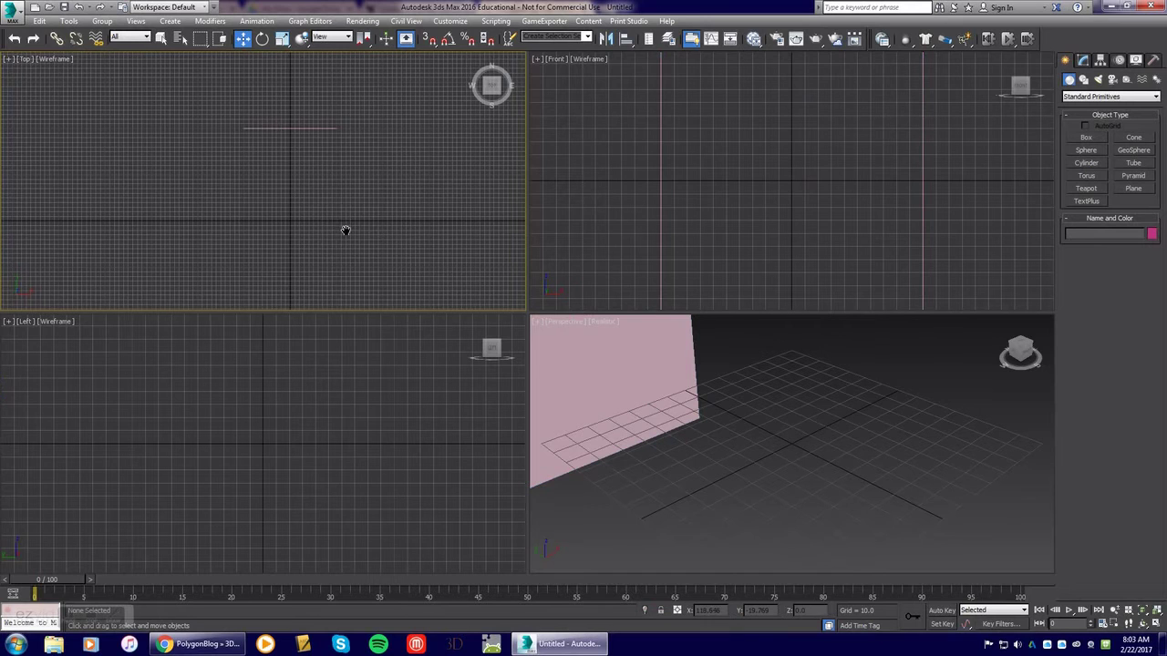
{"action": "scroll", "coordinate": [346, 235], "scroll_direction": "up", "scroll_amount": 3}
{"action": "left_click", "coordinate": [264, 82]}
{"action": "left_click", "coordinate": [763, 610]}
{"action": "type", "text": "100"}
{"action": "key", "text": "Return"}
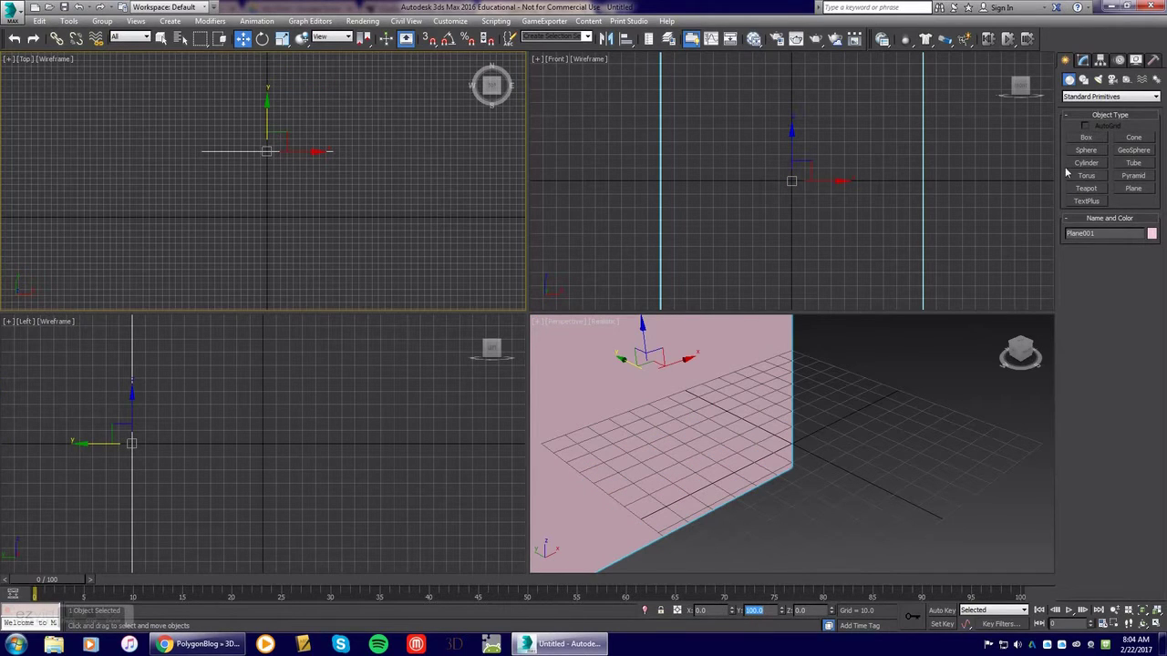
{"action": "left_click", "coordinate": [1134, 188]}
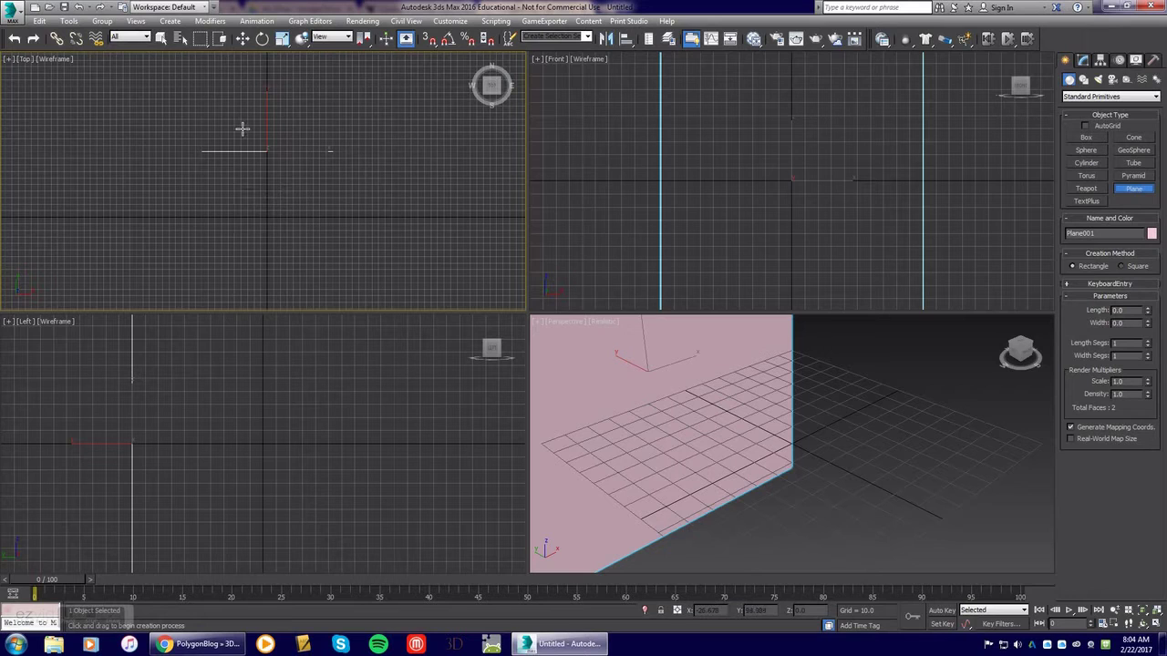
{"action": "left_click_drag", "start_coordinate": [185, 364], "coordinate": [401, 506]}
{"action": "key", "text": "ctrl+z"}
{"action": "middle_click_drag", "start_coordinate": [375, 425], "coordinate": [155, 389], "text": "alt"}
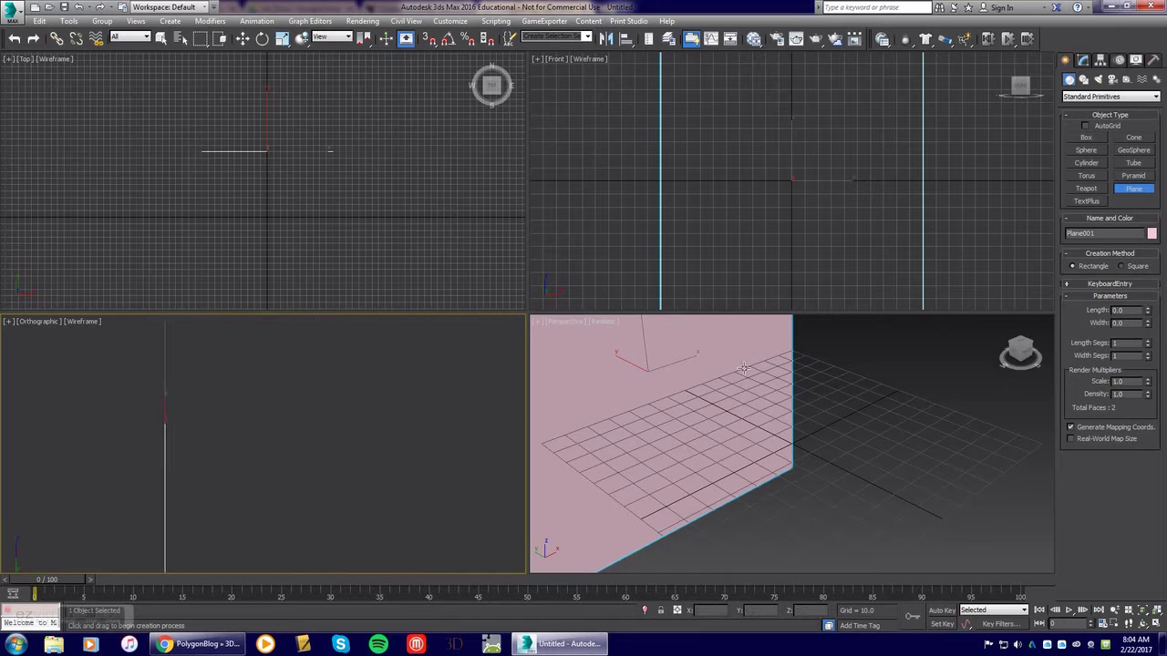
{"action": "left_click", "coordinate": [1119, 310]}
{"action": "type", "text": "200"}
{"action": "key", "text": "Tab"}
Activate the Move tool and switch the Orthographic viewport back to the Left view
{"action": "left_click", "coordinate": [242, 38]}
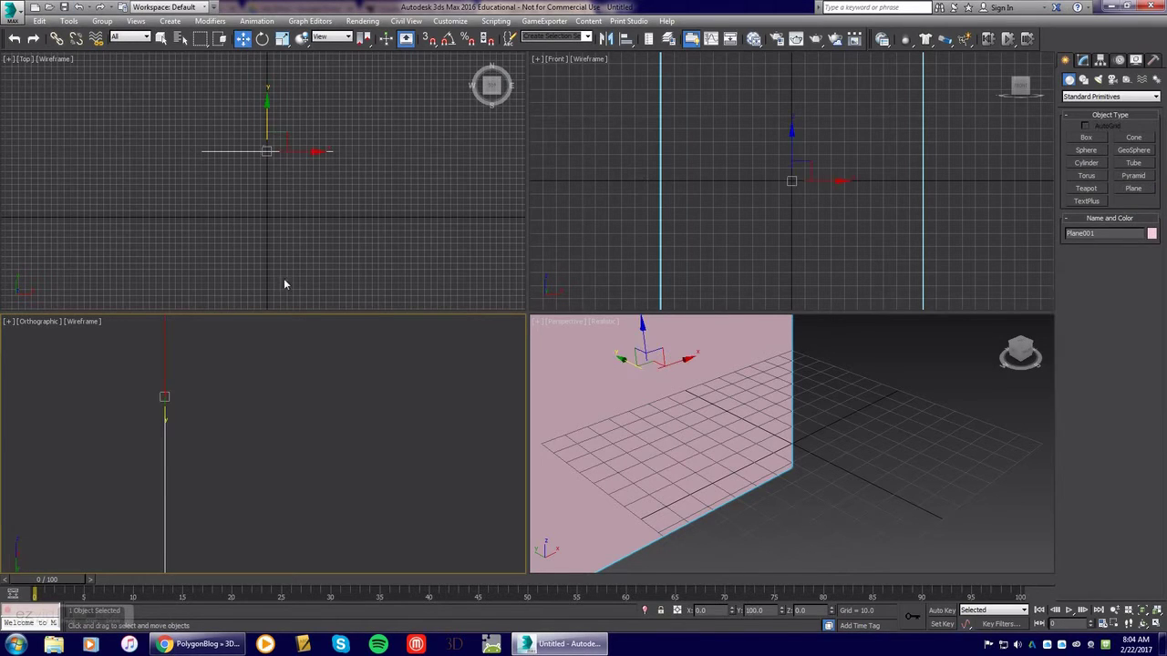
{"action": "scroll", "coordinate": [220, 418], "scroll_direction": "down", "scroll_amount": 4}
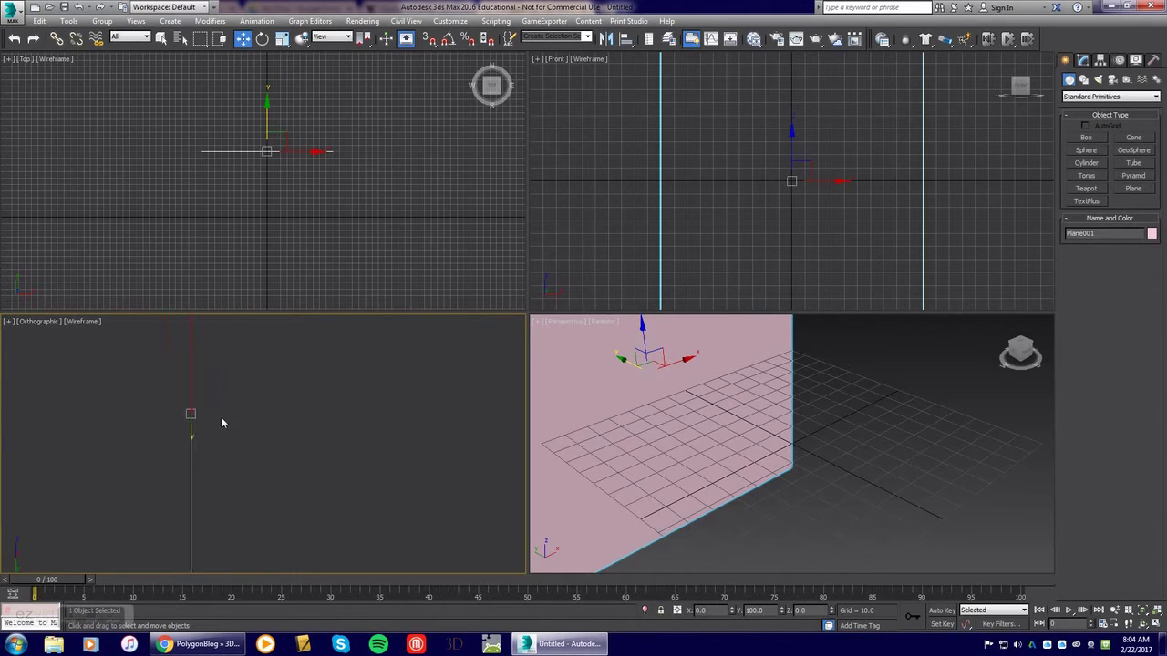
{"action": "left_click", "coordinate": [35, 325]}
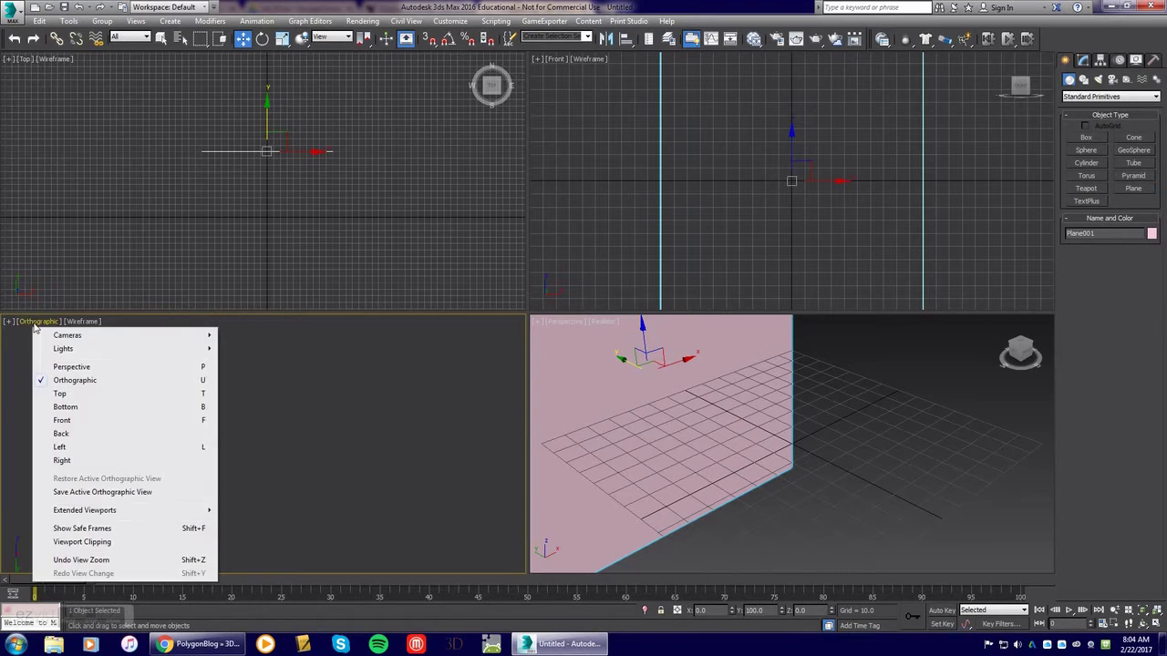
{"action": "left_click", "coordinate": [76, 447]}
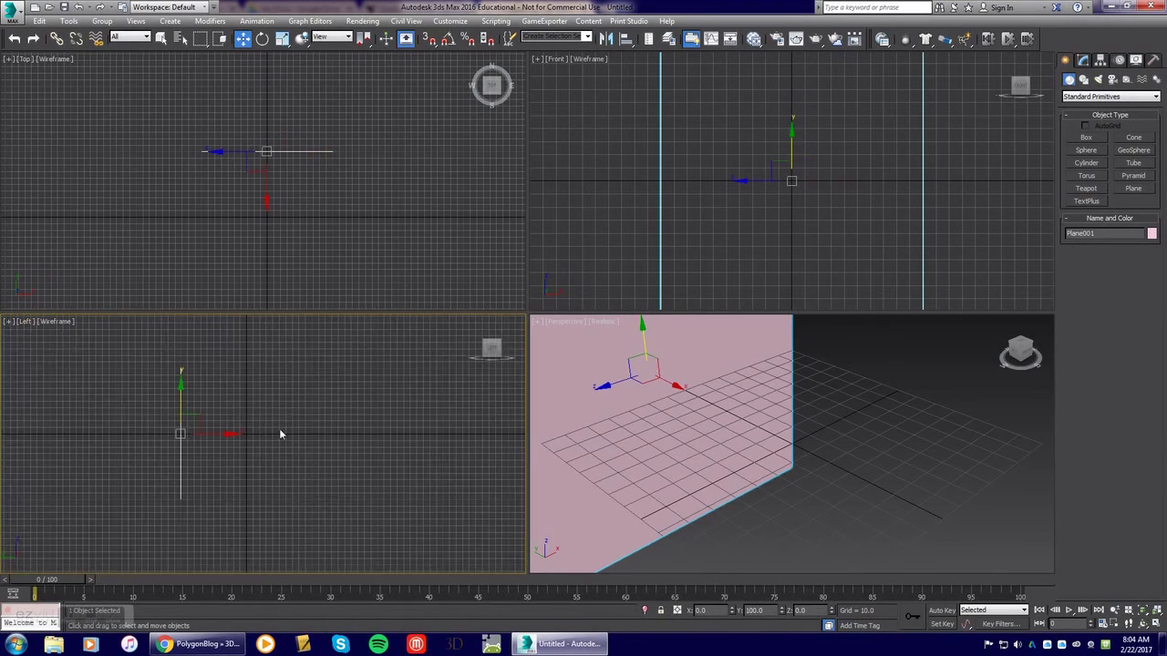
Draw a second plane in the Left viewport and set its length and width to 200
{"action": "left_click", "coordinate": [1134, 189]}
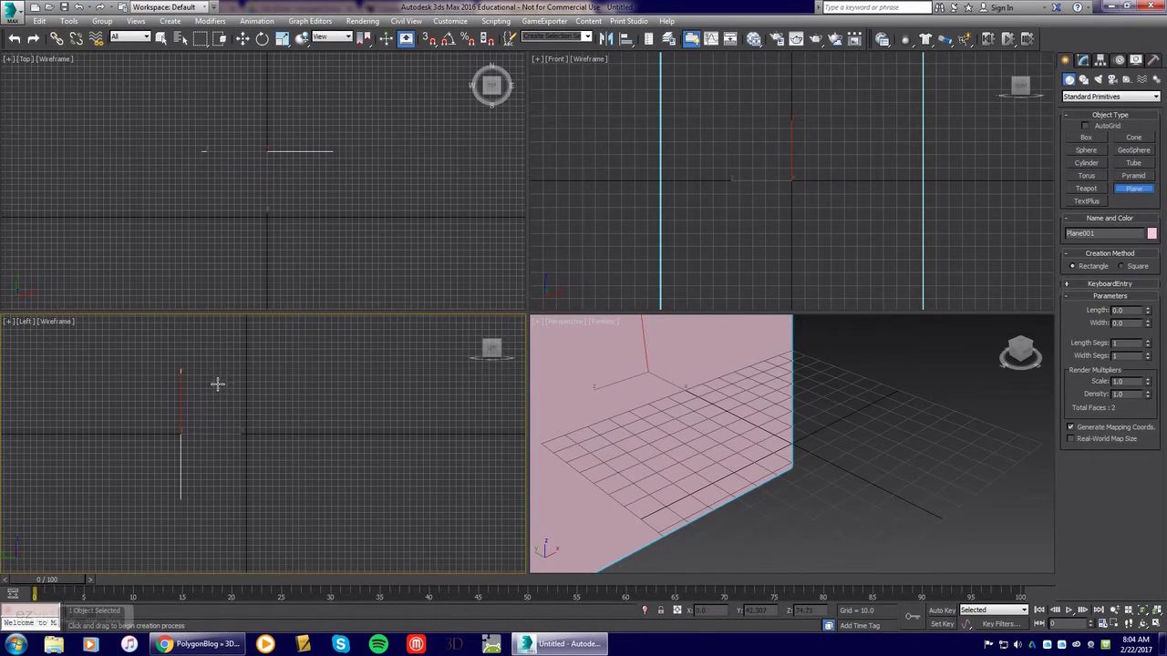
{"action": "left_click_drag", "start_coordinate": [219, 384], "coordinate": [333, 478]}
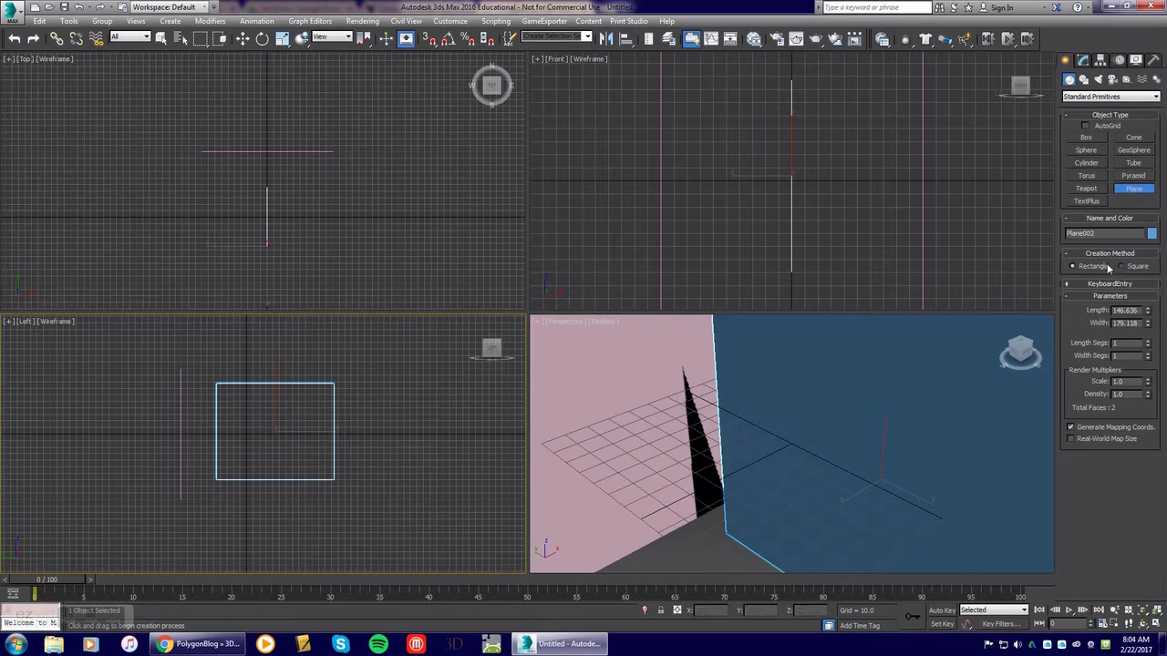
{"action": "double_click", "coordinate": [1127, 310]}
{"action": "type", "text": "200"}
{"action": "key", "text": "Tab"}
{"action": "type", "text": "2"}
{"action": "key", "text": "Tab"}
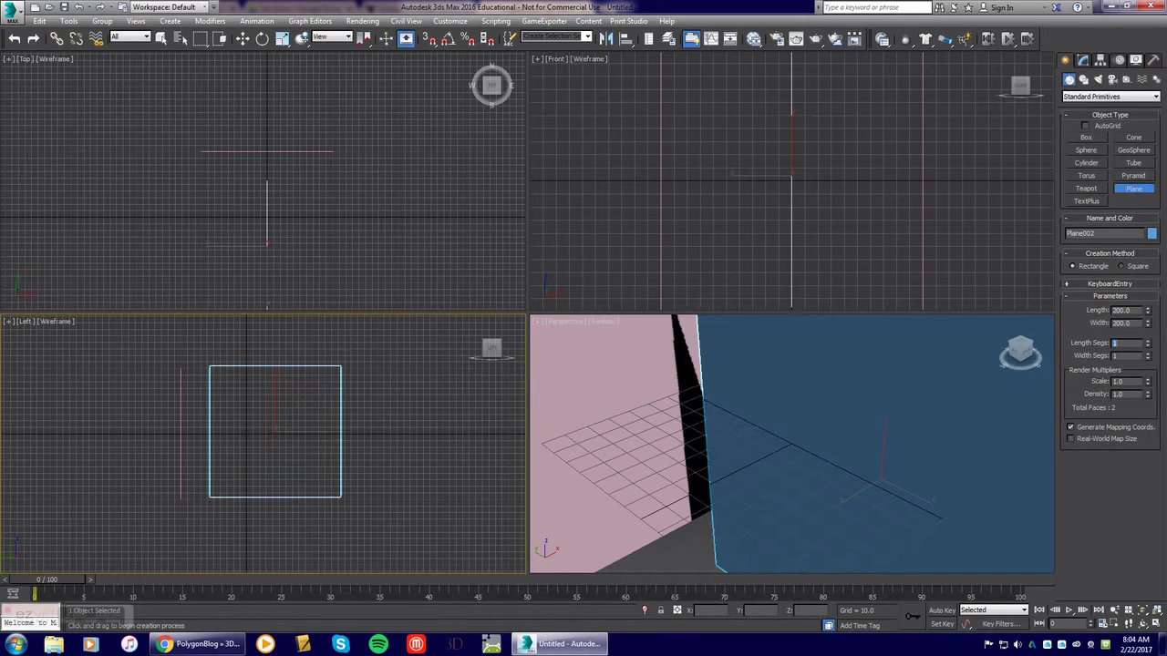
Reset the second plane's Y and Z positions to 0 with the Move tool
{"action": "left_click", "coordinate": [242, 39]}
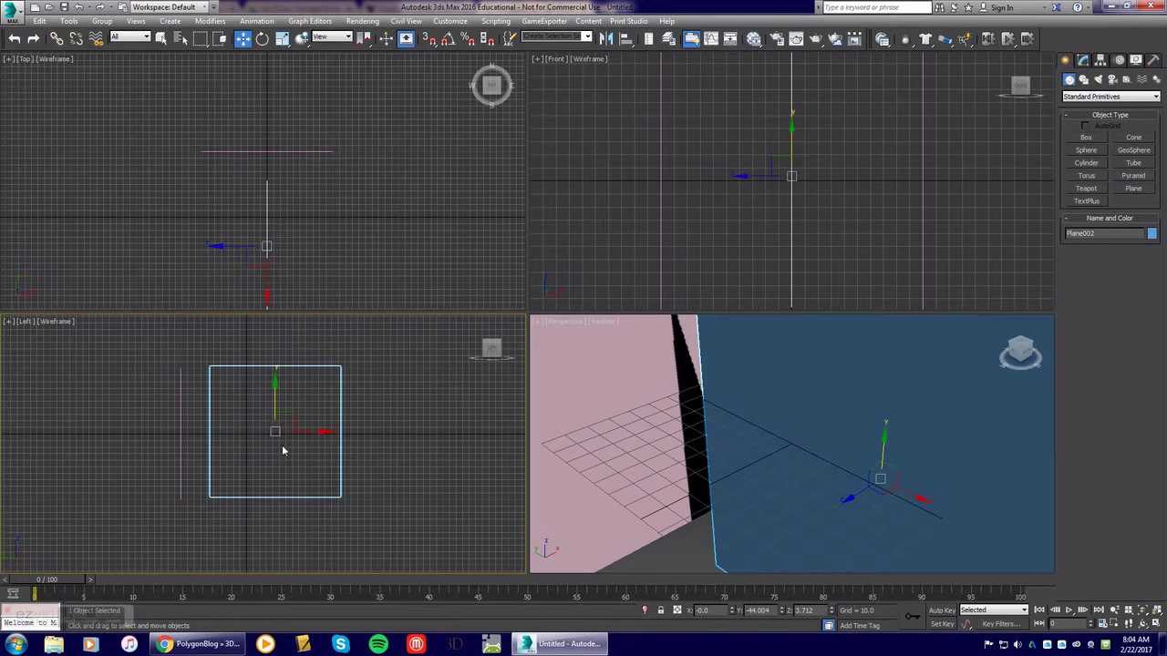
{"action": "right_click", "coordinate": [781, 611]}
{"action": "right_click", "coordinate": [830, 611]}
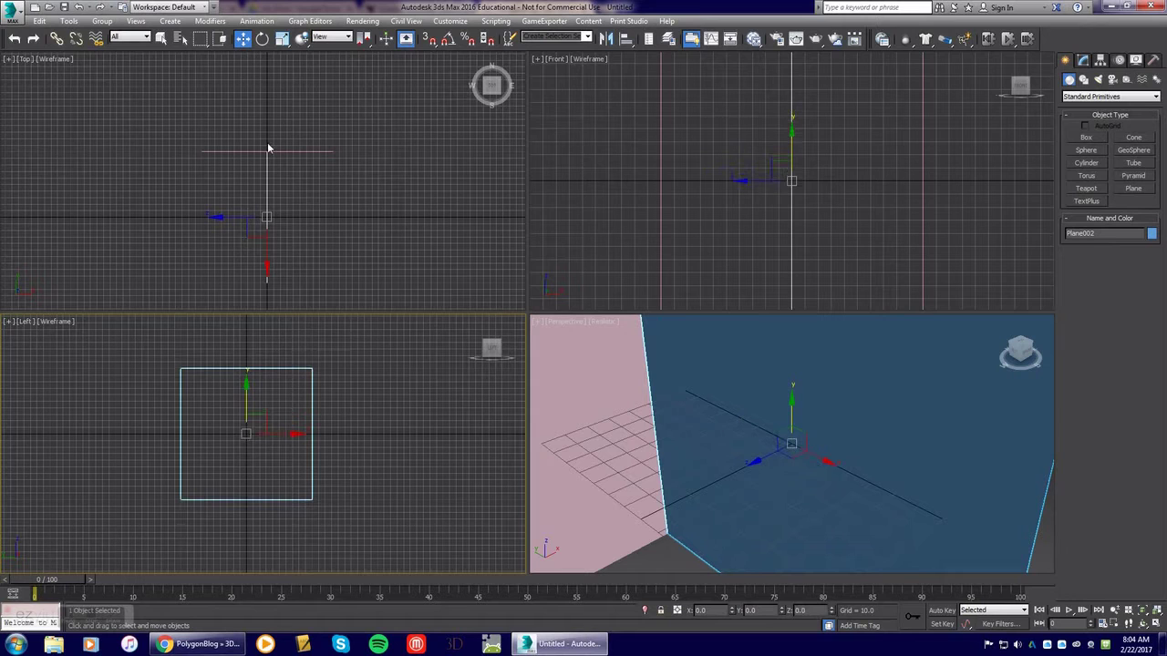
Move the second plane along X in the Top viewport and set its X position to 100
{"action": "right_click", "coordinate": [295, 209]}
{"action": "left_click_drag", "start_coordinate": [294, 217], "coordinate": [699, 597]}
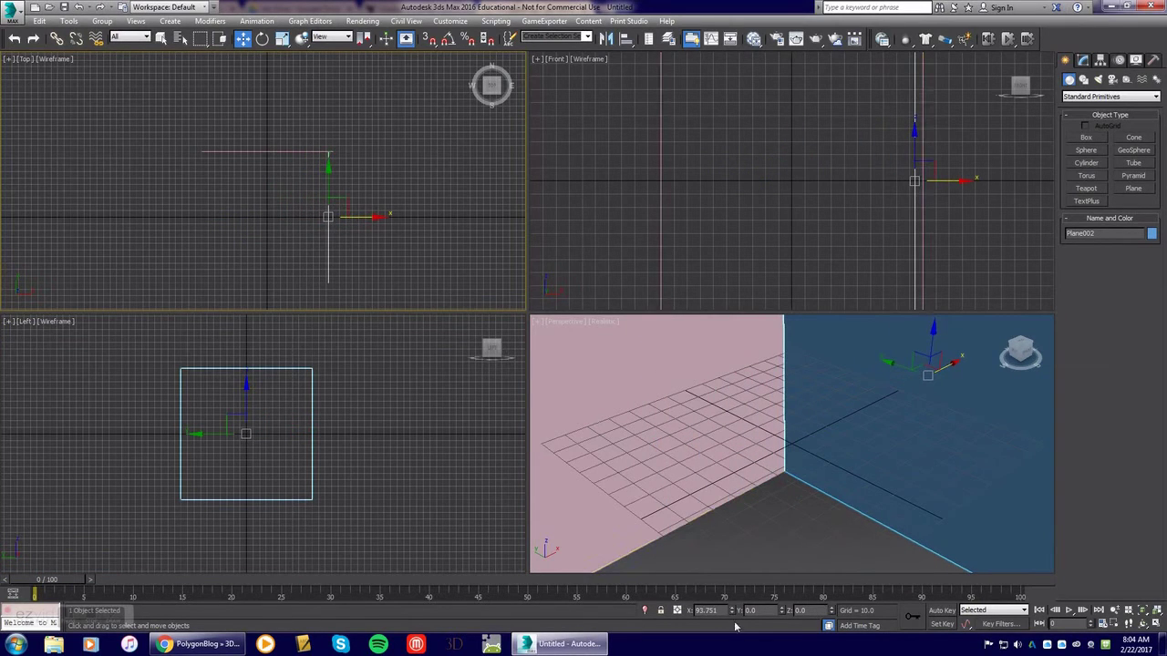
{"action": "double_click", "coordinate": [706, 610]}
{"action": "type", "text": "100"}
{"action": "key", "text": "Return"}
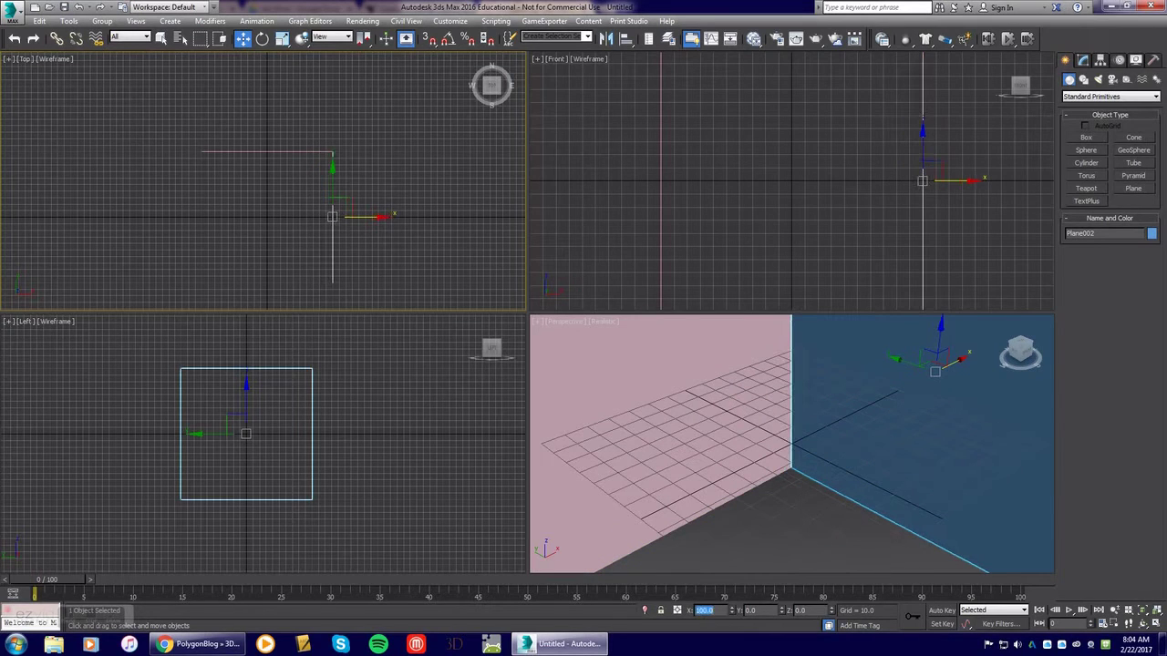
Select the pink front plane in the Perspective viewport and set its Y position to 200
{"action": "left_click", "coordinate": [794, 486]}
{"action": "scroll", "coordinate": [818, 406], "scroll_direction": "down", "scroll_amount": 4}
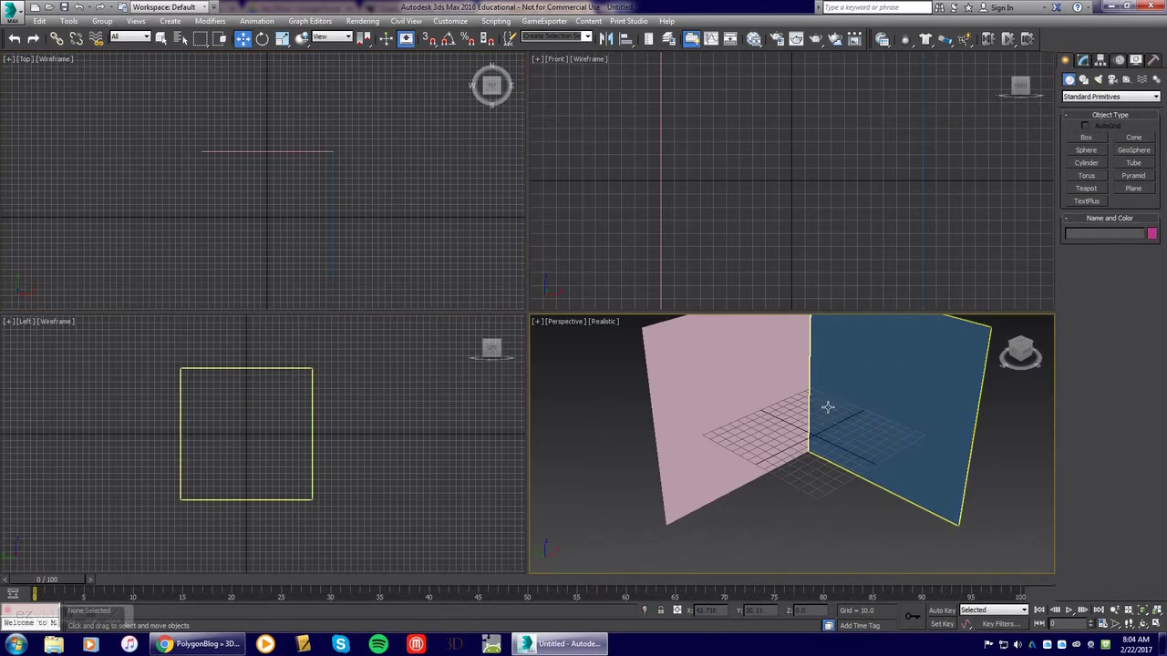
{"action": "scroll", "coordinate": [818, 406], "scroll_direction": "up", "scroll_amount": 3}
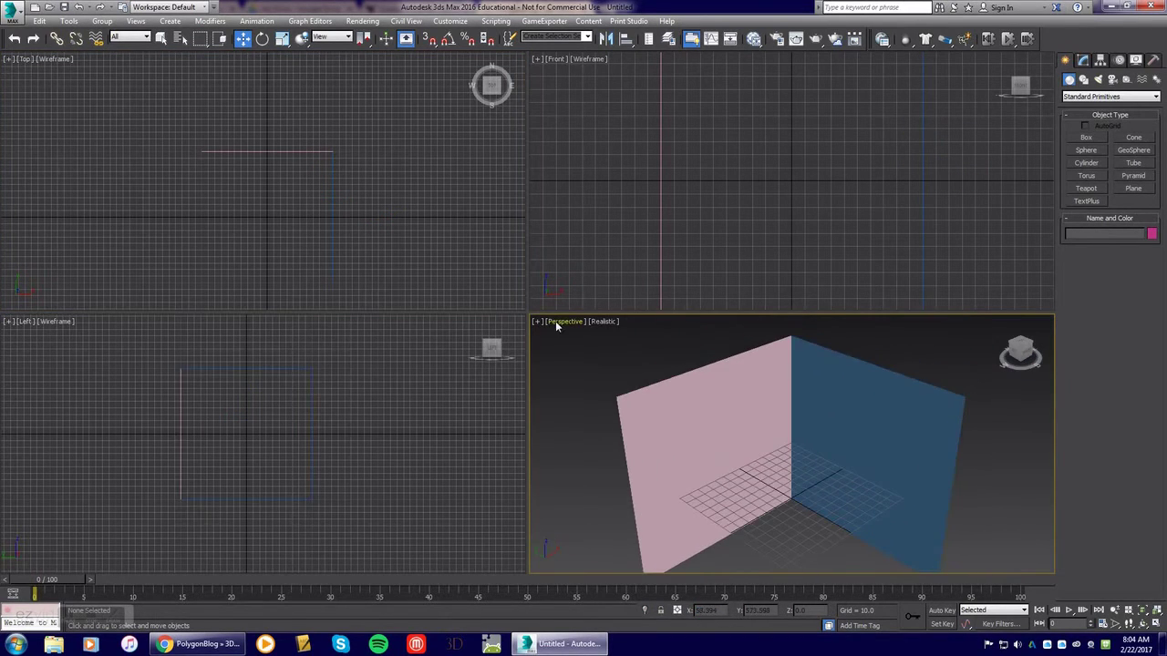
{"action": "left_click", "coordinate": [773, 377]}
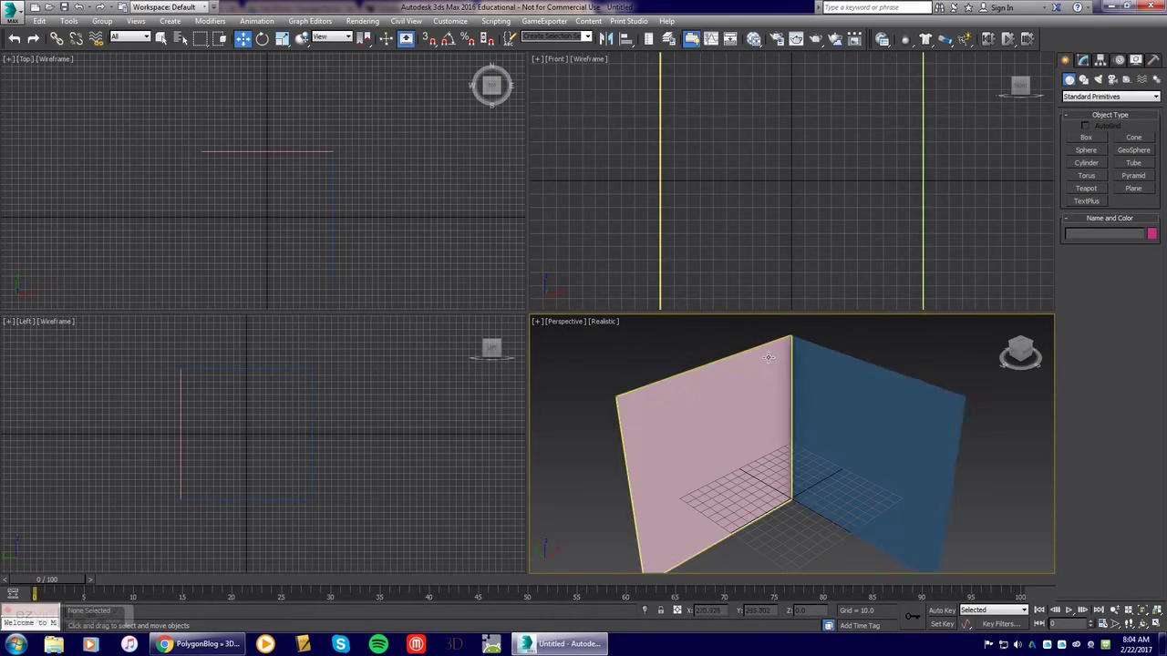
{"action": "left_click", "coordinate": [823, 397]}
{"action": "left_click", "coordinate": [816, 560]}
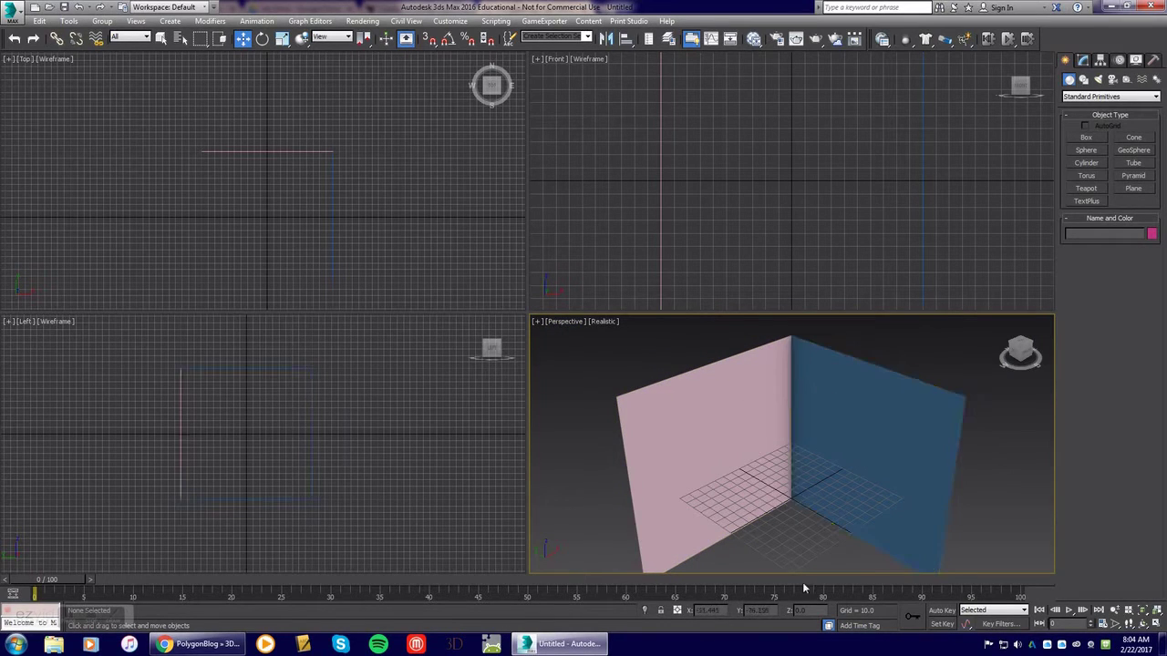
{"action": "left_click", "coordinate": [724, 433]}
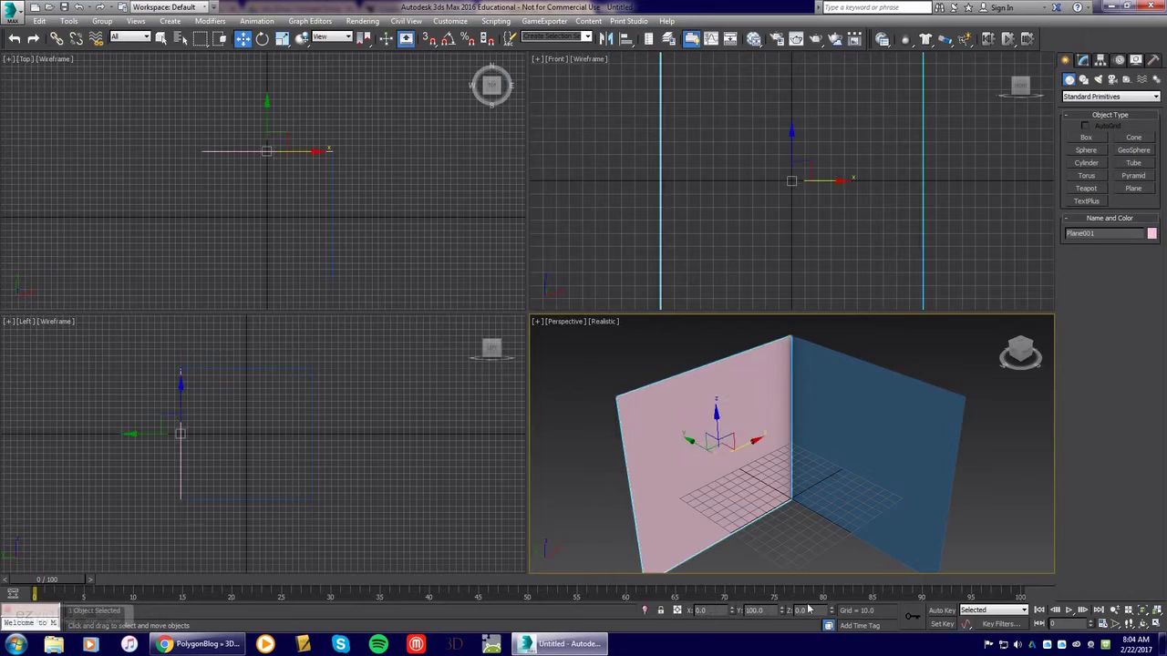
{"action": "left_click", "coordinate": [756, 610]}
{"action": "type", "text": "00"}
{"action": "key", "text": "Return"}
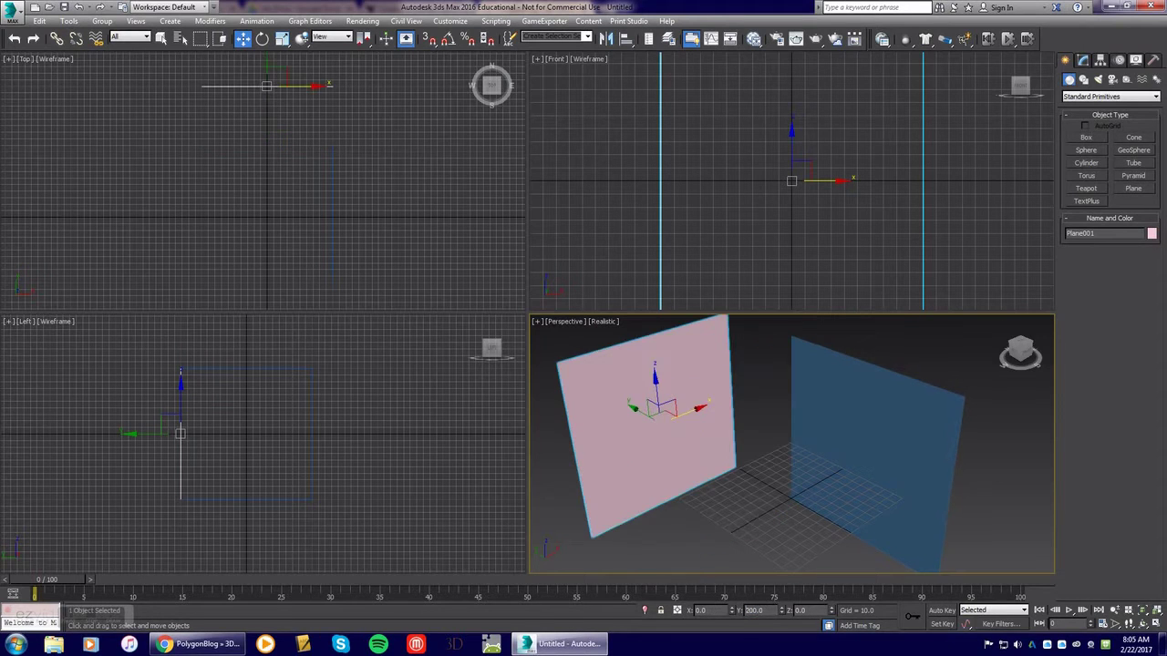
Select the blue side plane and set its X position to 200
{"action": "left_click", "coordinate": [885, 460]}
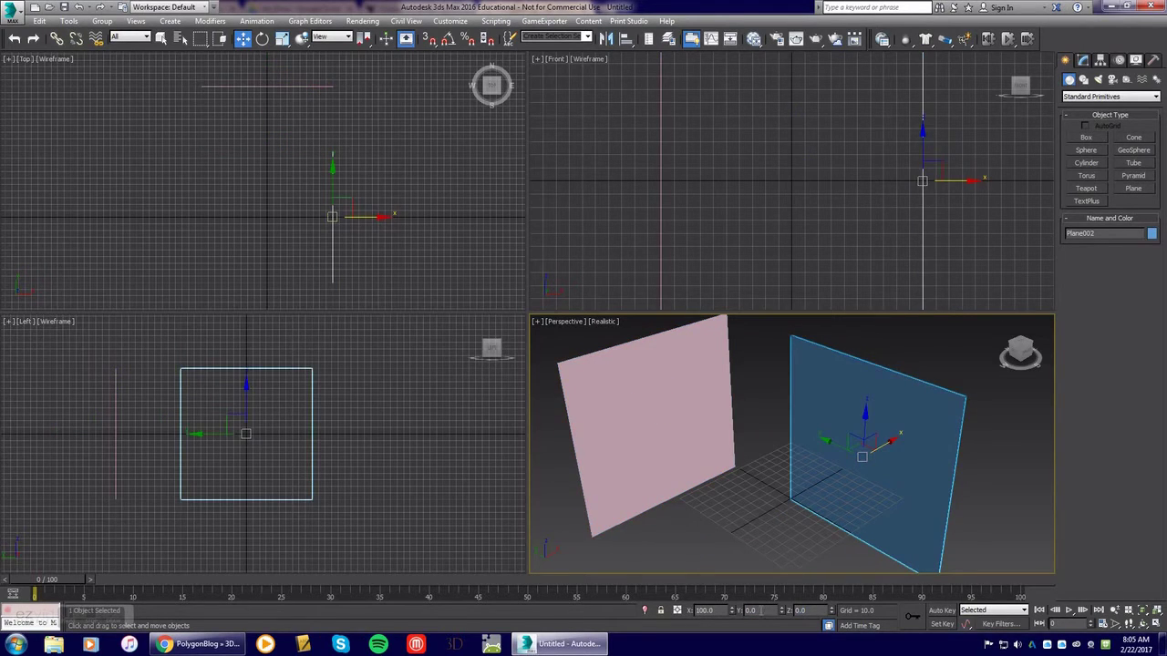
{"action": "left_click", "coordinate": [716, 610]}
{"action": "type", "text": "200"}
{"action": "key", "text": "Return"}
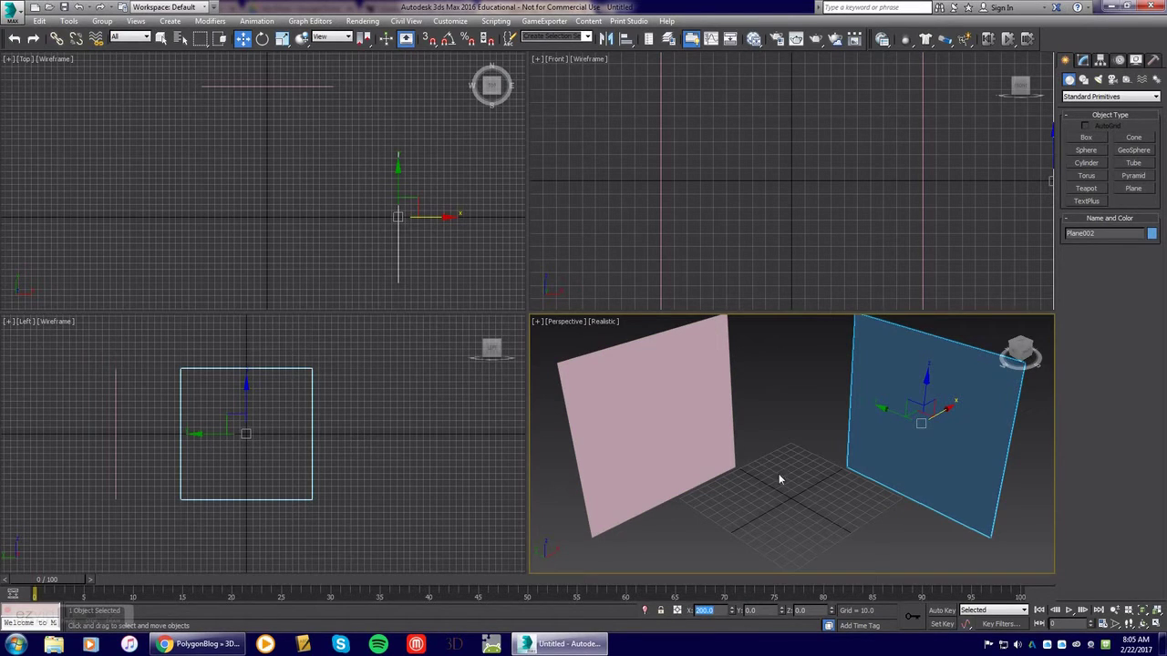
Raise the blue side plane in the Left viewport to a Z position of 100 and set its X position to 100
{"action": "left_click", "coordinate": [248, 406]}
{"action": "left_click_drag", "start_coordinate": [248, 406], "coordinate": [256, 335]}
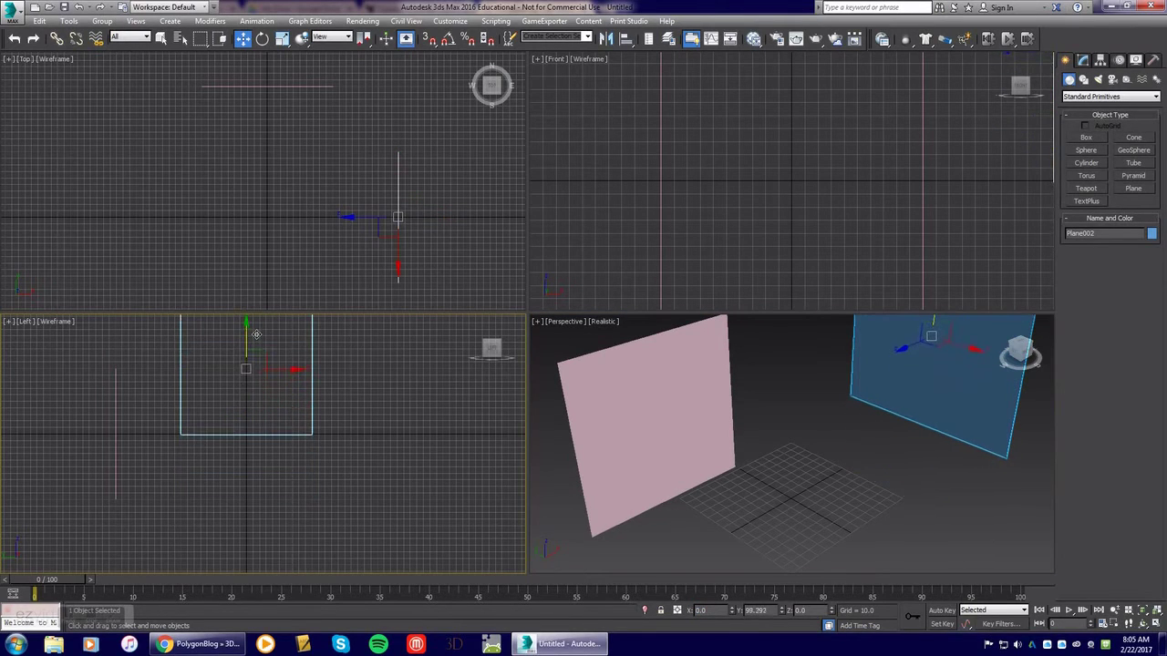
{"action": "left_click_drag", "start_coordinate": [814, 610], "coordinate": [708, 597]}
{"action": "type", "text": "100"}
{"action": "key", "text": "Return"}
{"action": "double_click", "coordinate": [708, 611]}
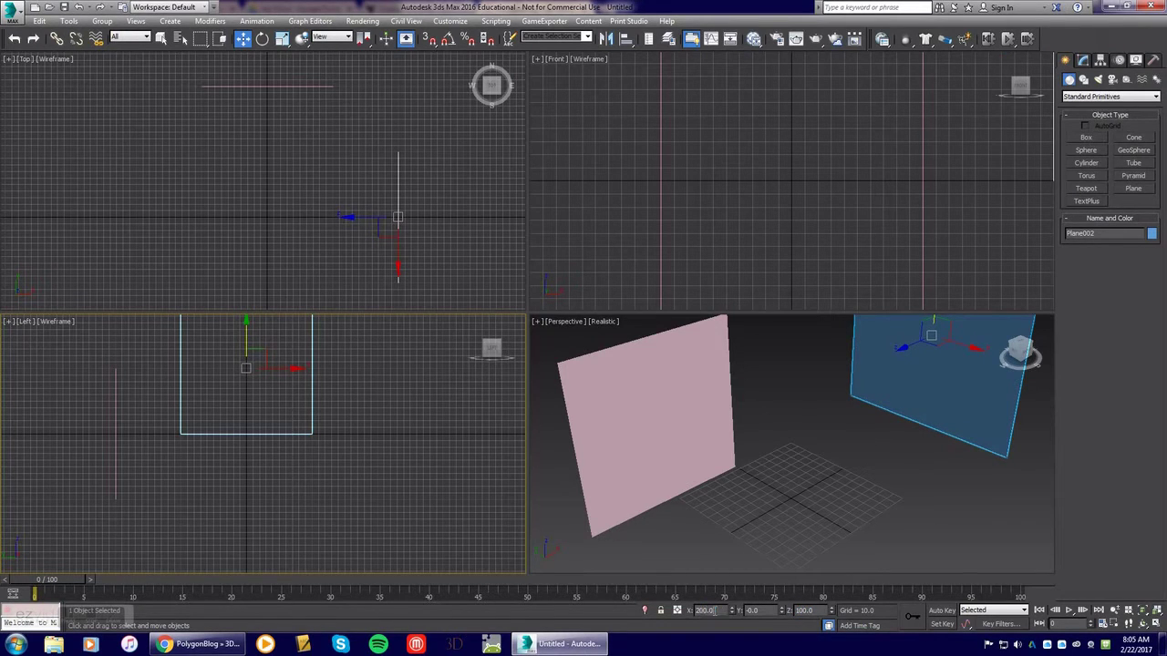
{"action": "type", "text": "100"}
{"action": "key", "text": "Return"}
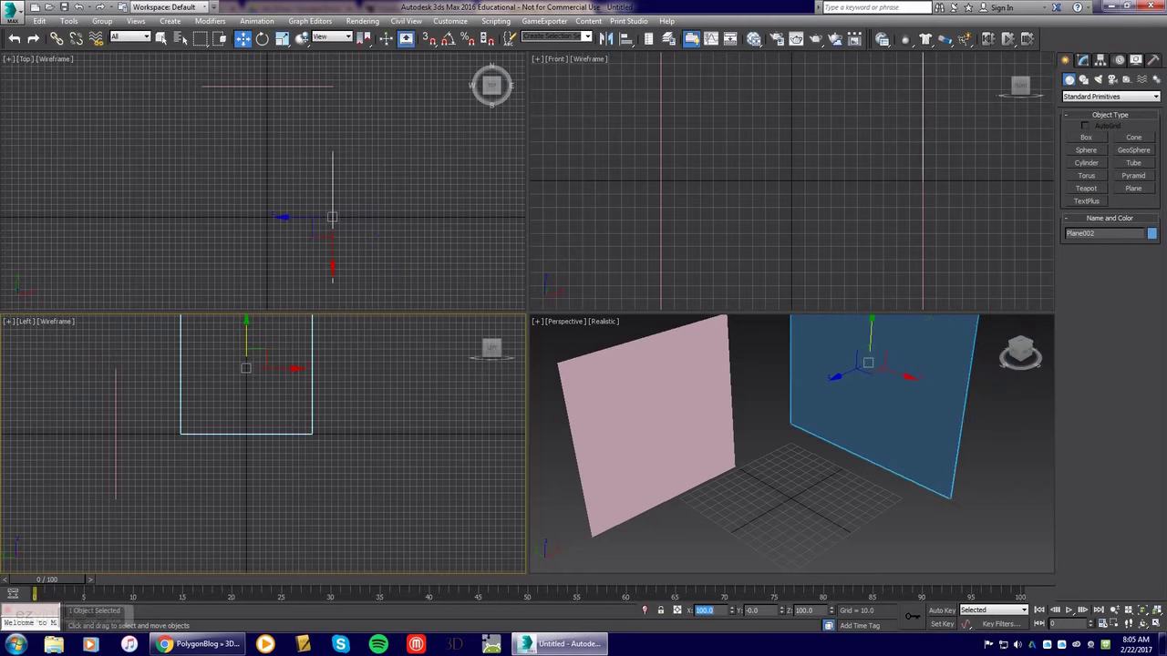
Select the pink front plane in the Left viewport and set its Y position to 100
{"action": "left_click", "coordinate": [113, 412]}
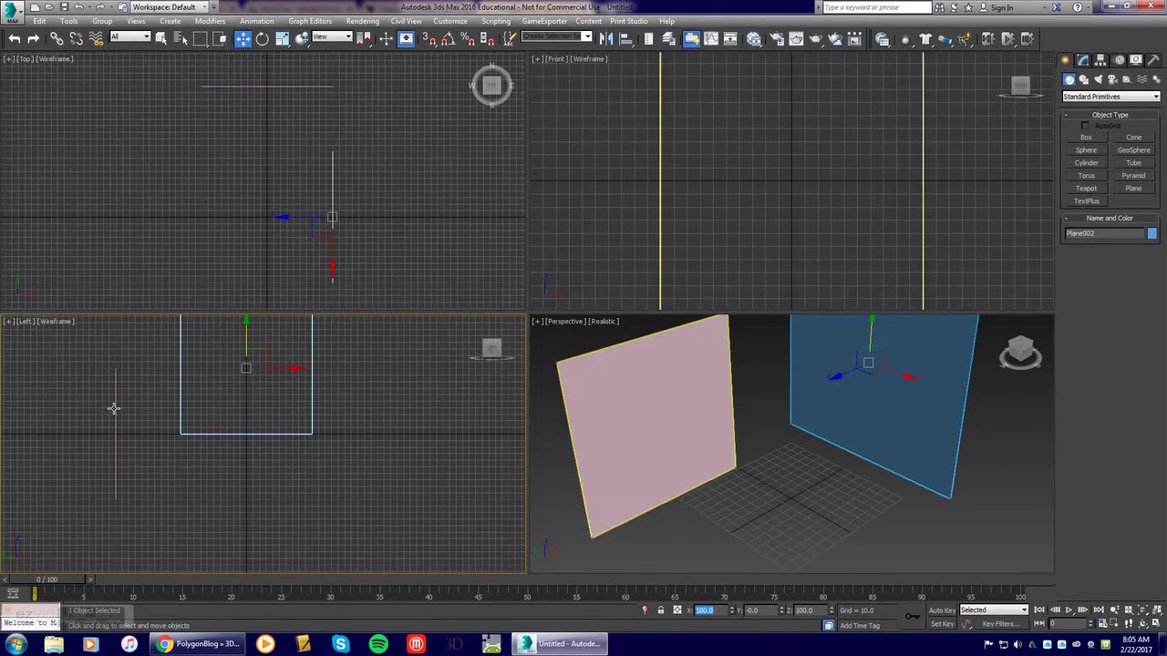
{"action": "double_click", "coordinate": [755, 610]}
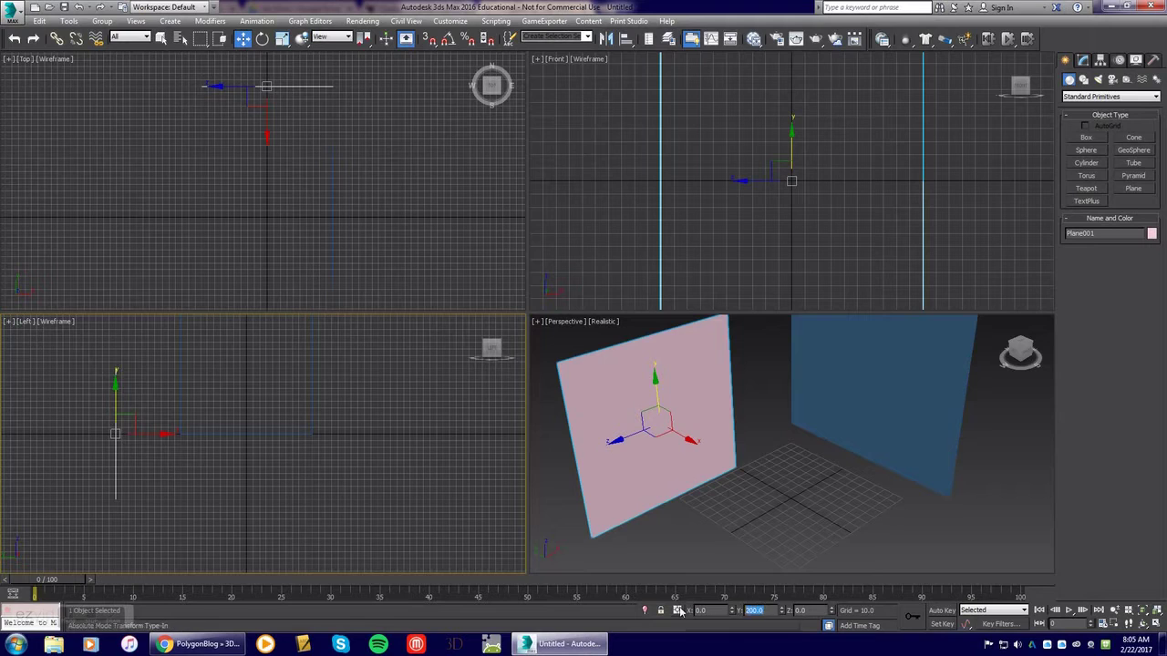
{"action": "type", "text": "100"}
{"action": "key", "text": "Return"}
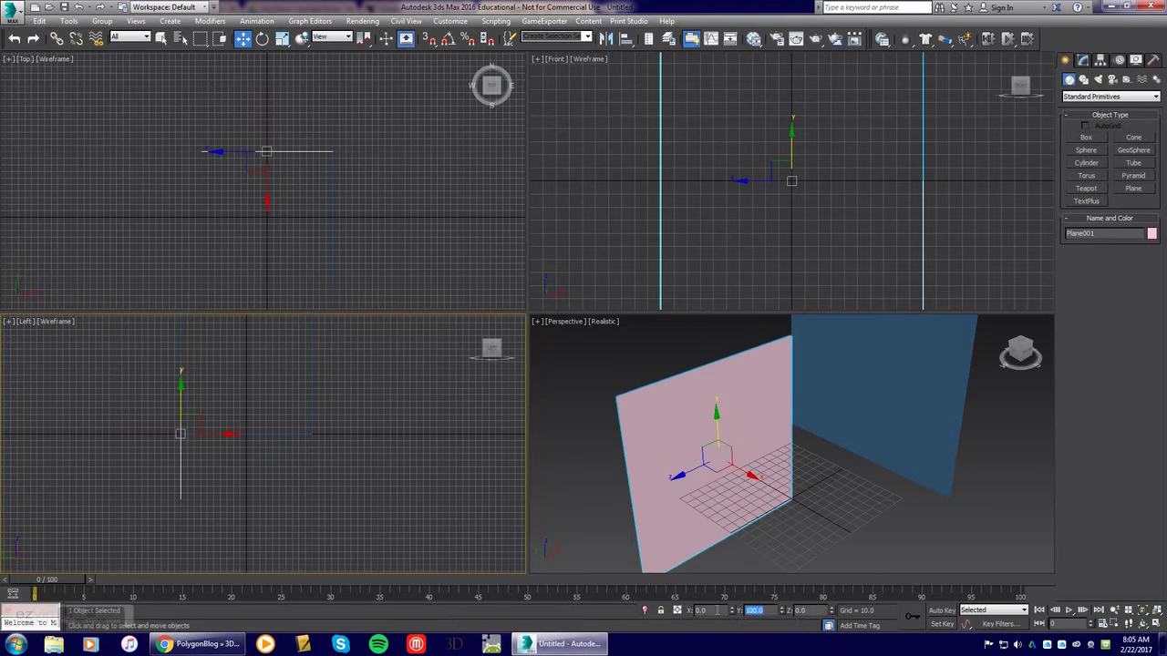
Set the pink front plane's X position to 0 and its Z position to 100
{"action": "mouse_move", "coordinate": [731, 611]}
{"action": "left_mouse_down"}
{"action": "mouse_move", "coordinate": [731, 593]}
{"action": "mouse_move", "coordinate": [731, 605]}
{"action": "left_mouse_up"}
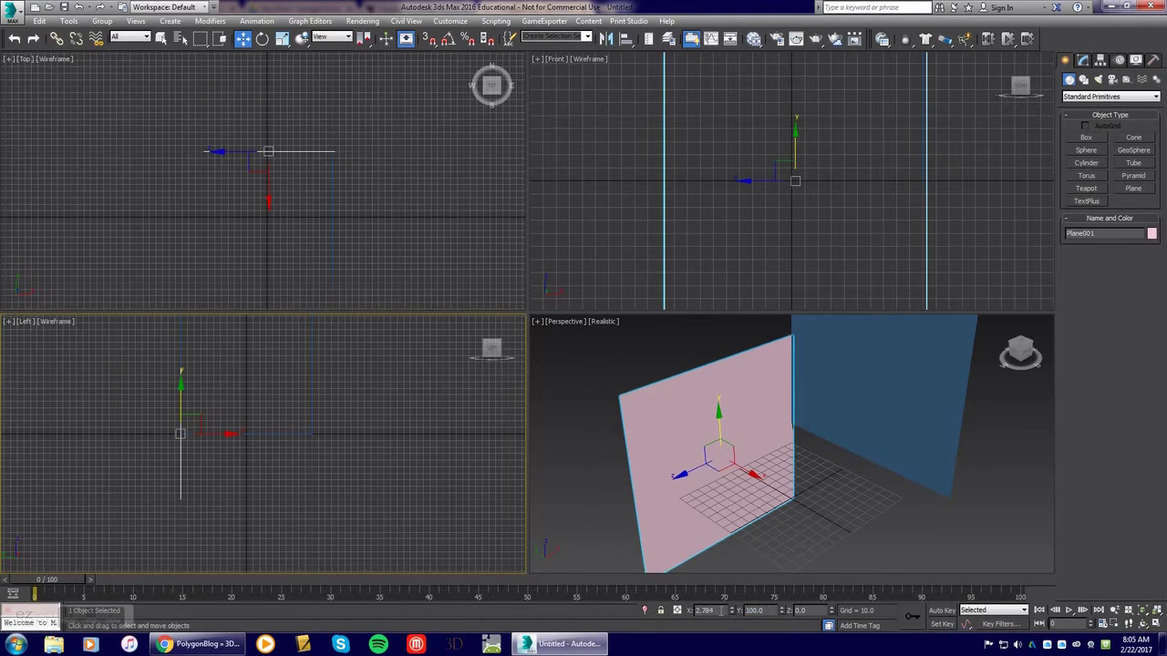
{"action": "type", "text": "0"}
{"action": "key", "text": "Tab"}
{"action": "key", "text": "Tab"}
{"action": "type", "text": "1"}
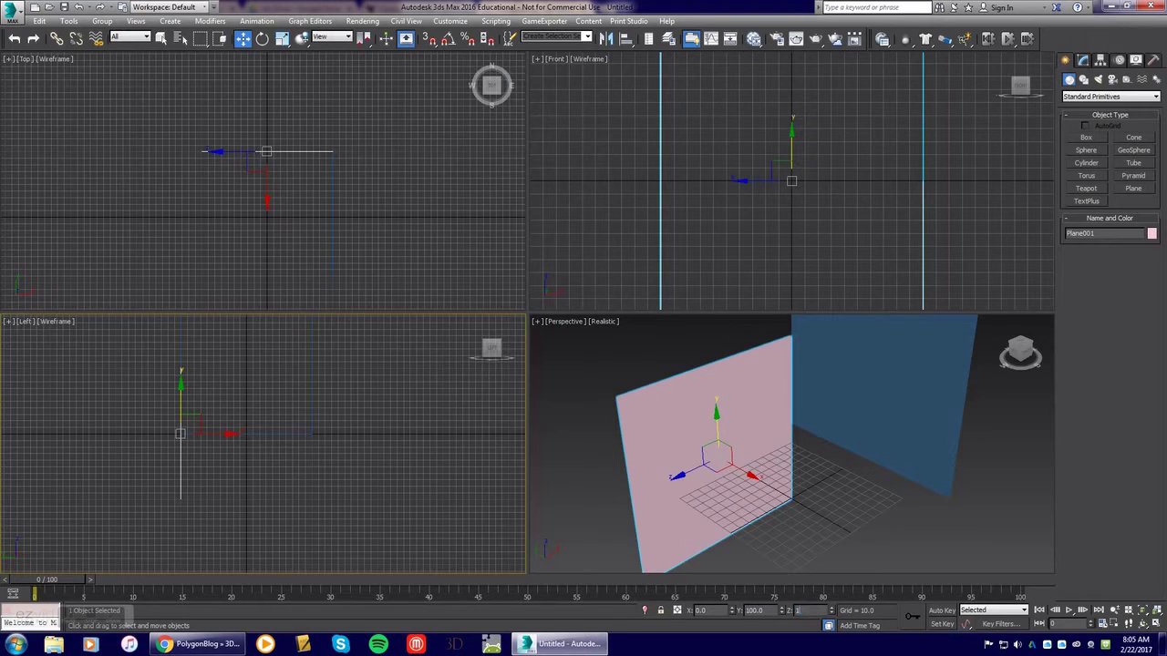
{"action": "type", "text": "00"}
{"action": "key", "text": "Return"}
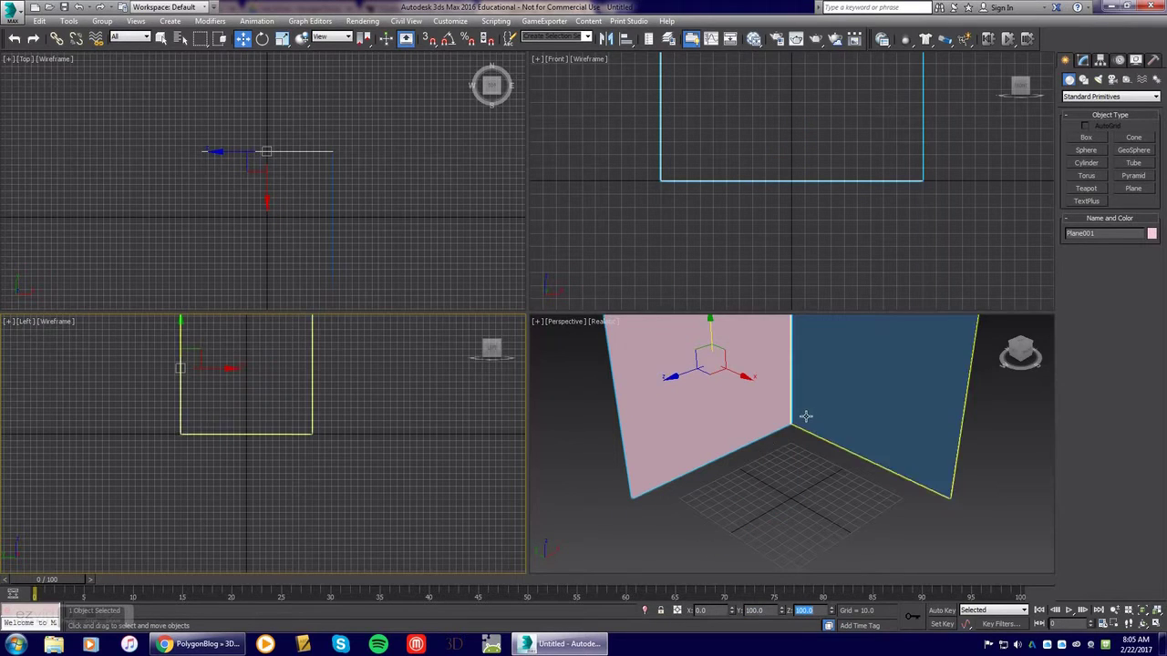
Open the Slate Material Editor and place its window clear of the planes in the Perspective viewport
{"action": "middle_click_drag", "start_coordinate": [826, 428], "coordinate": [802, 437]}
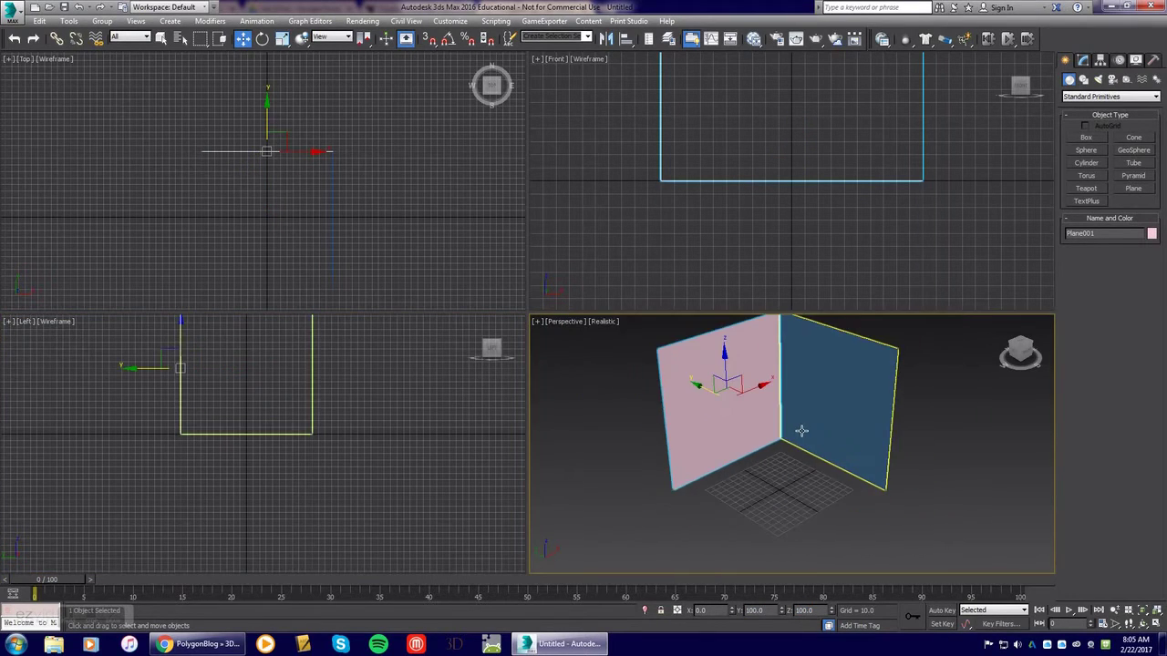
{"action": "middle_click_drag", "start_coordinate": [323, 156], "coordinate": [289, 152]}
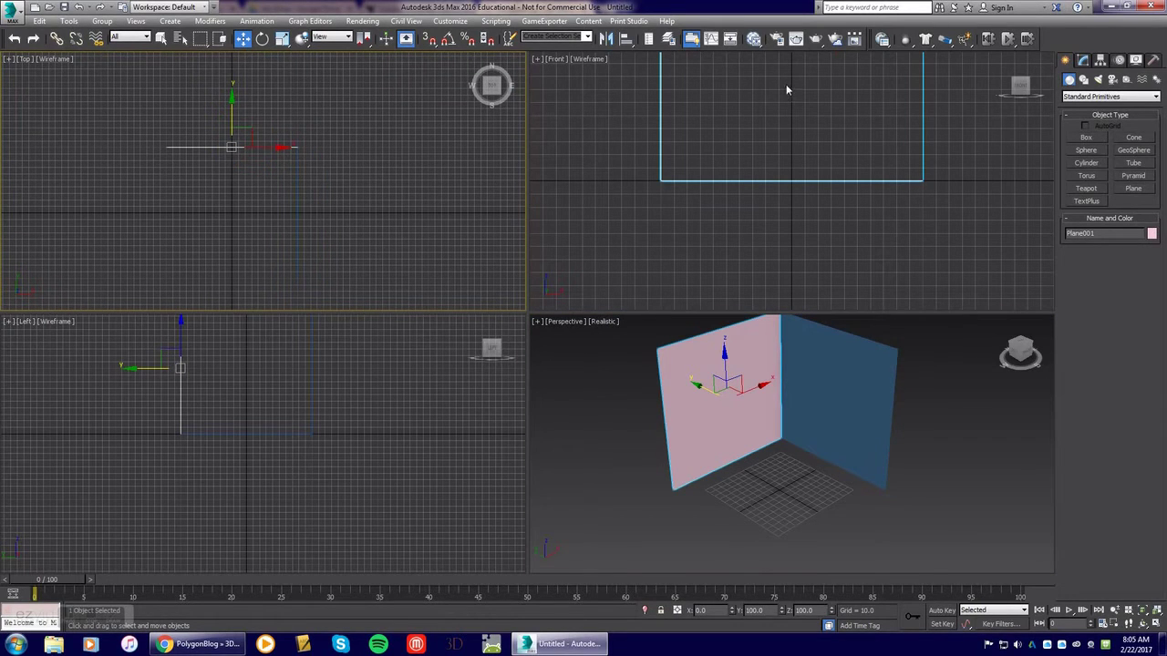
{"action": "left_click", "coordinate": [754, 41]}
{"action": "left_click_drag", "start_coordinate": [292, 88], "coordinate": [290, 70]}
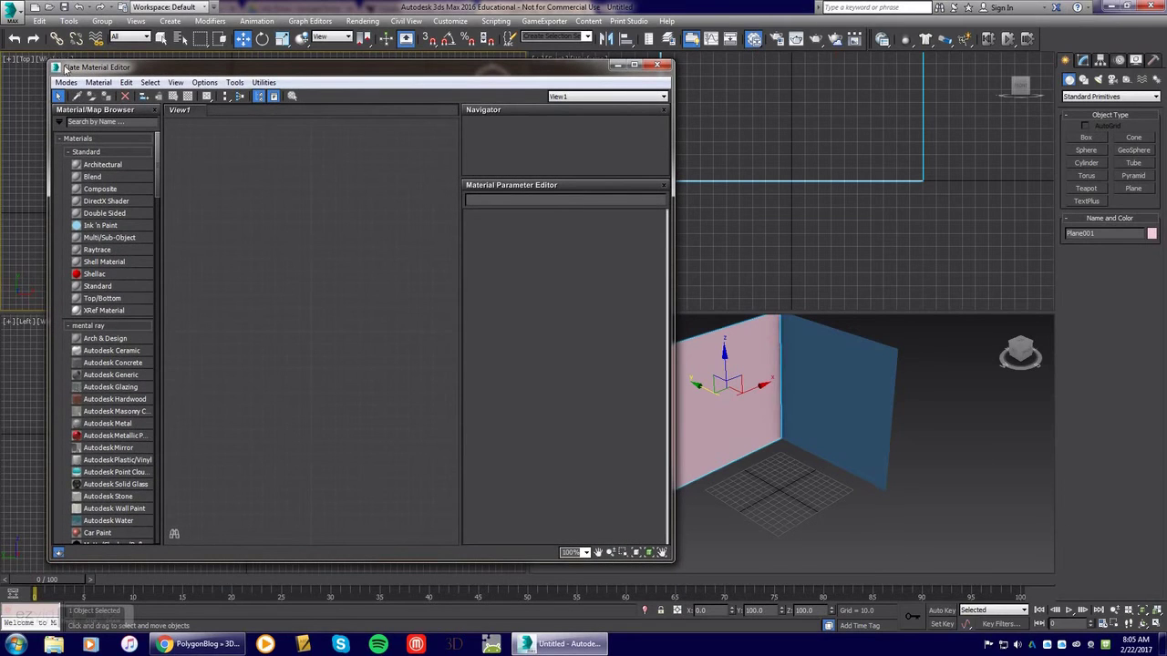
Switch to the Compact Material Editor and back to the Slate Material Editor
{"action": "left_click", "coordinate": [62, 84]}
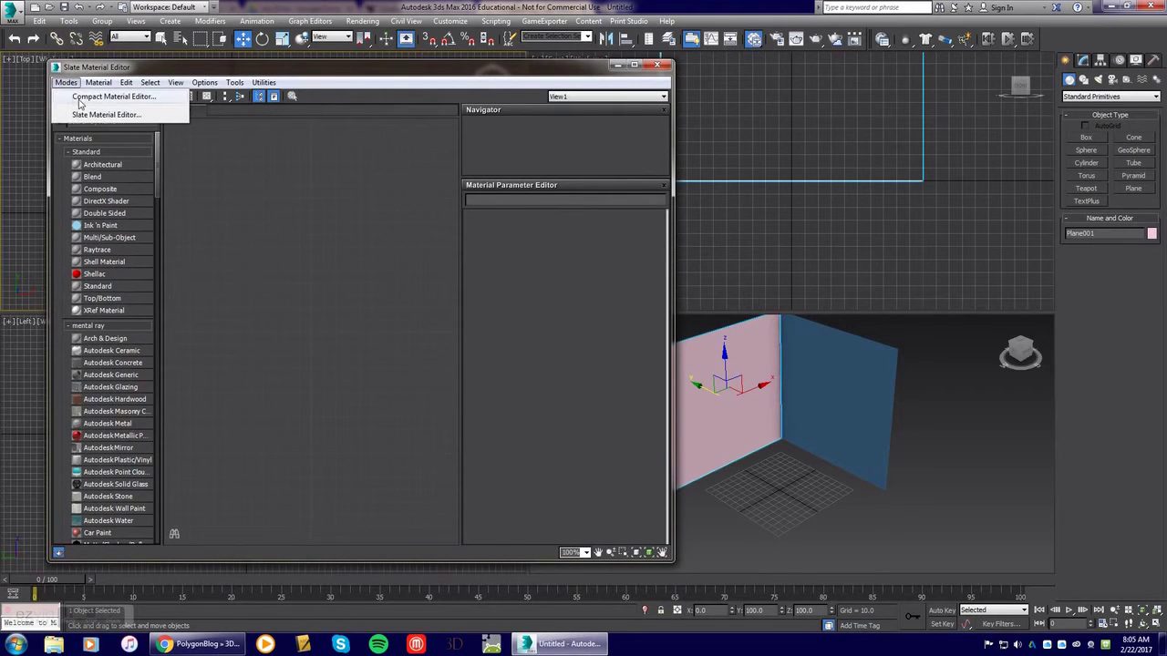
{"action": "left_click", "coordinate": [91, 97]}
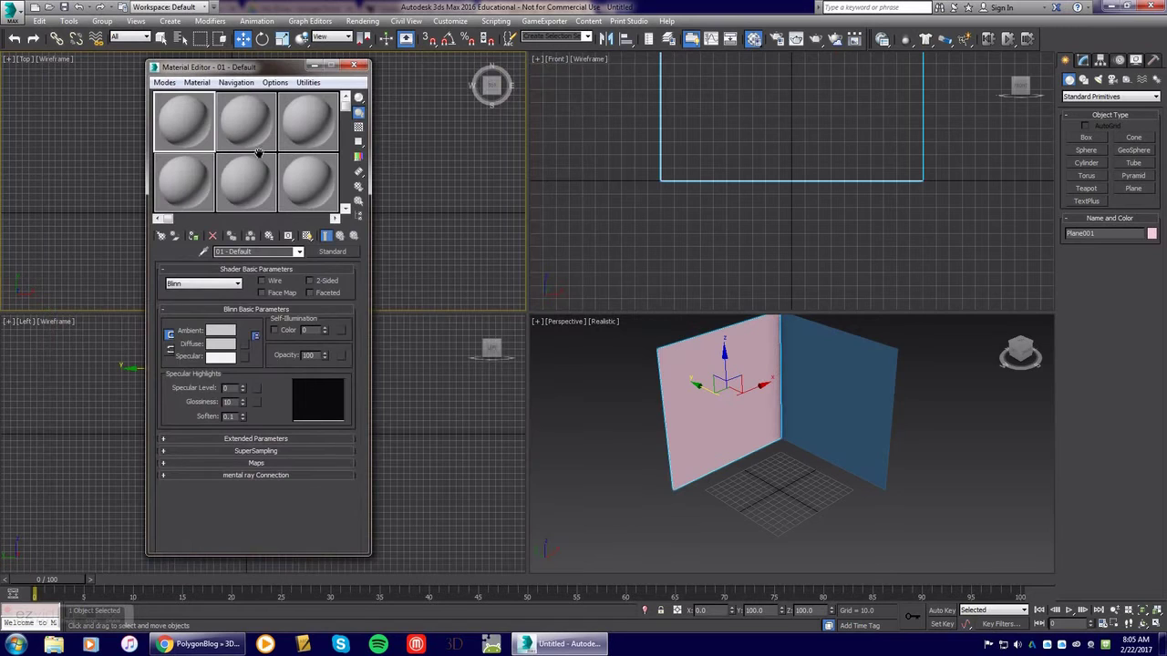
{"action": "left_click", "coordinate": [164, 83]}
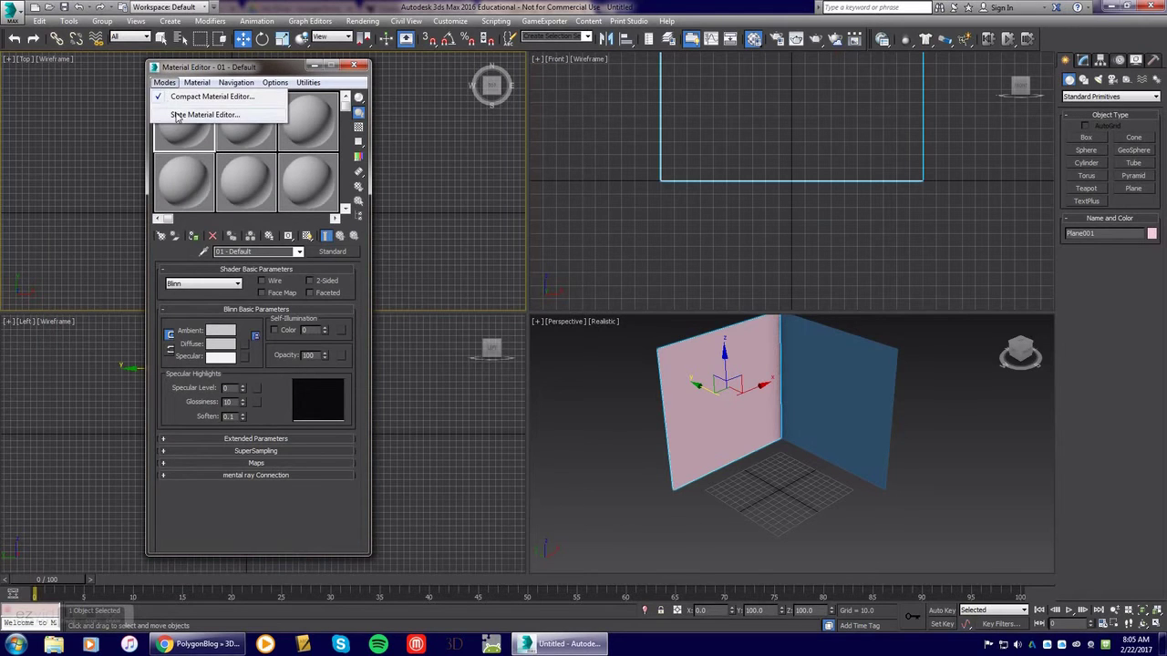
{"action": "left_click", "coordinate": [177, 115]}
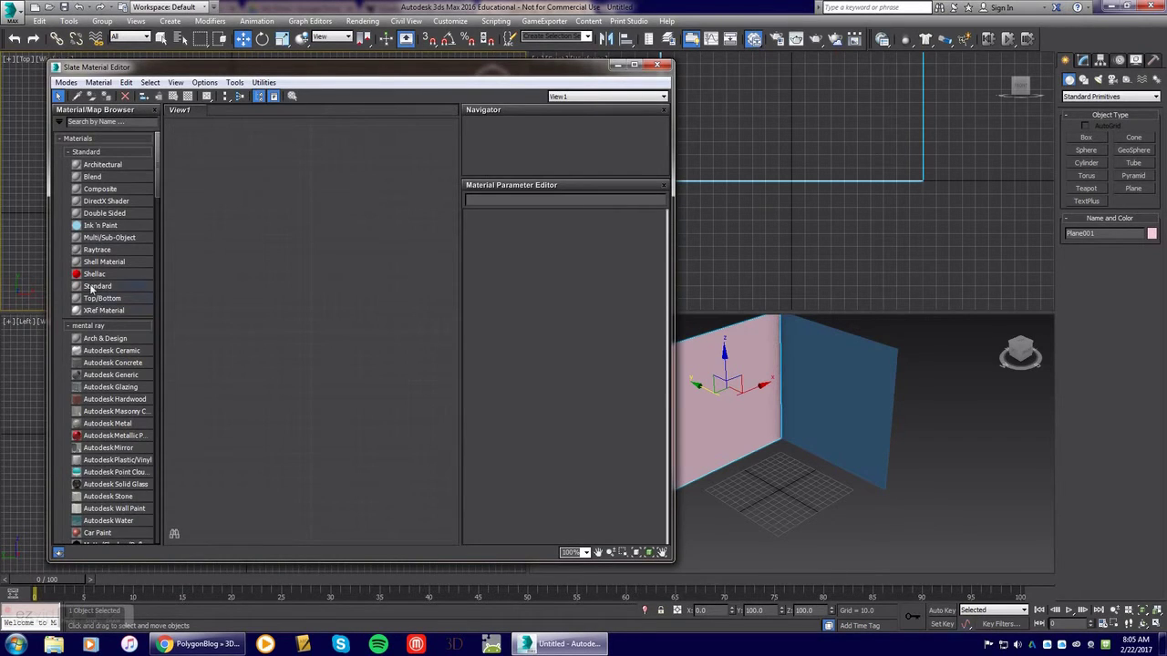
Add a Standard material with an enlarged preview to View1 and collapse the mental ray category
{"action": "left_click_drag", "start_coordinate": [91, 289], "coordinate": [394, 219]}
{"action": "double_click", "coordinate": [316, 256]}
{"action": "left_click", "coordinate": [70, 327]}
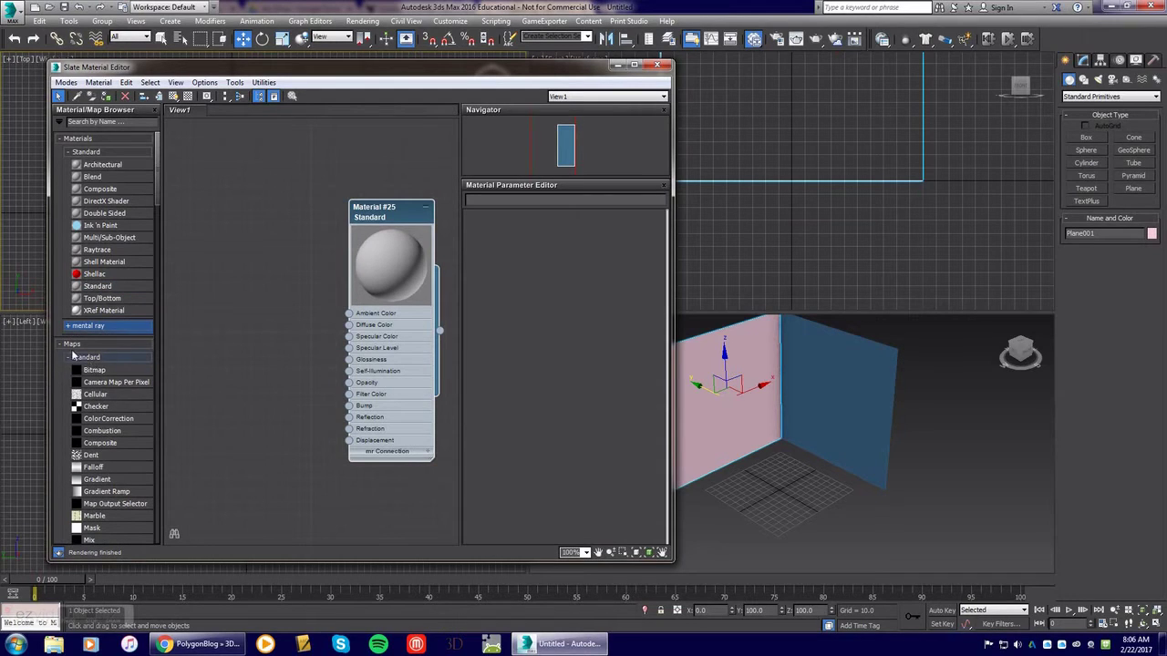
Add a Bitmap map to View1 using 3d-monster-model-front from the Desktop and enlarge its preview
{"action": "left_click", "coordinate": [96, 372]}
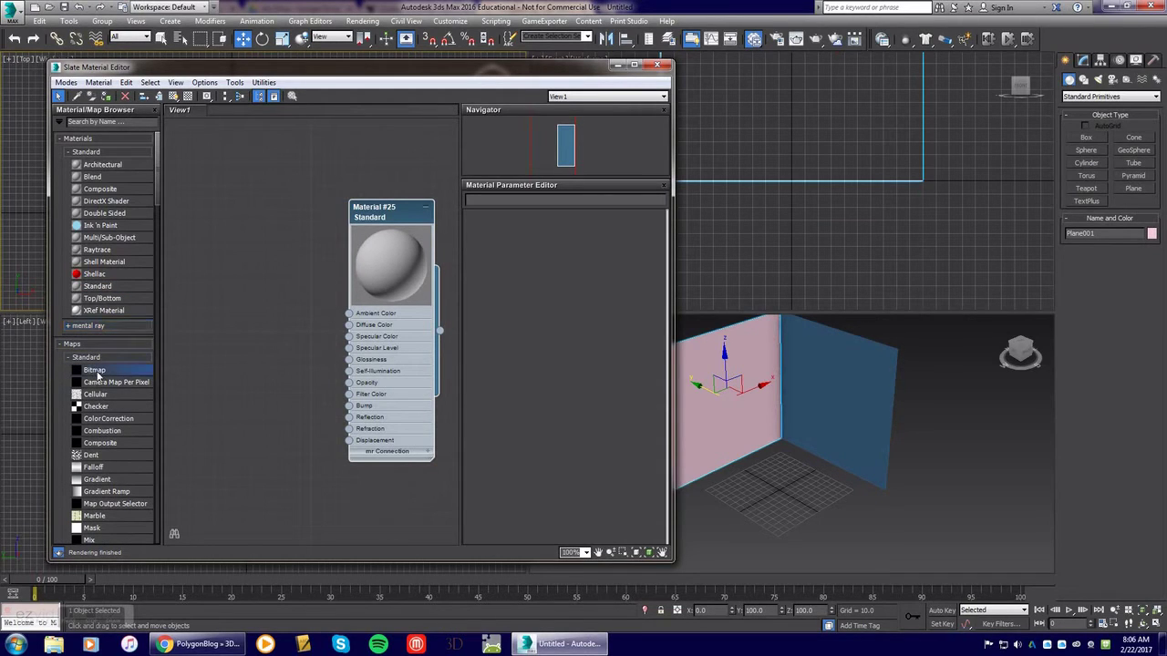
{"action": "left_click_drag", "start_coordinate": [234, 270], "coordinate": [229, 268]}
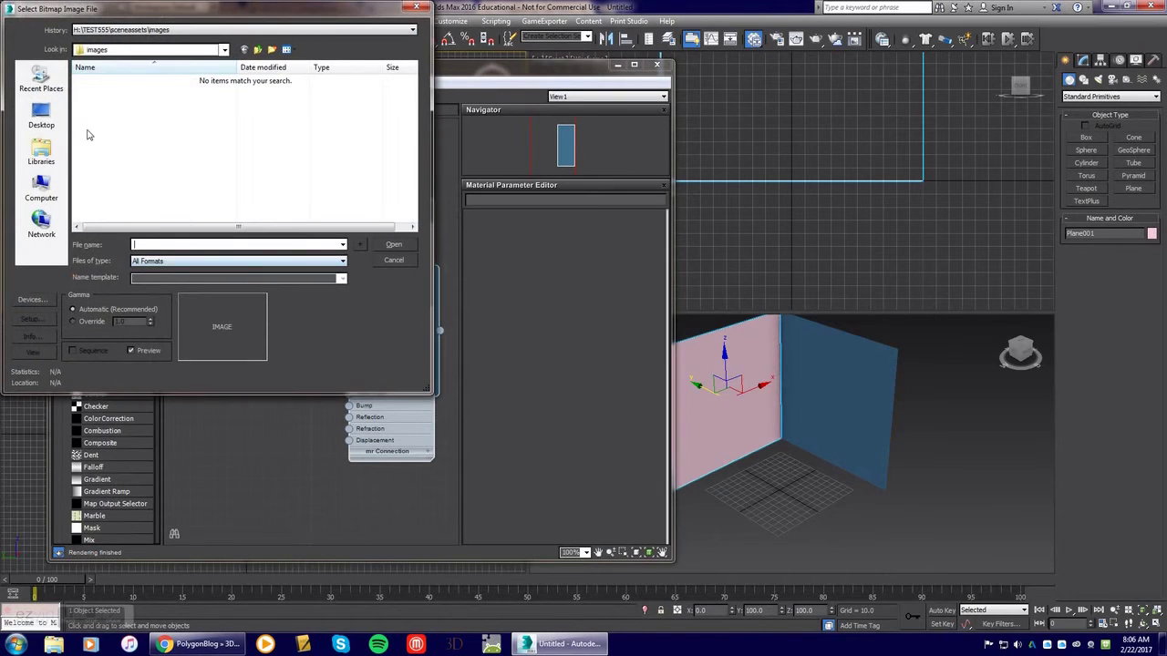
{"action": "left_click", "coordinate": [42, 116]}
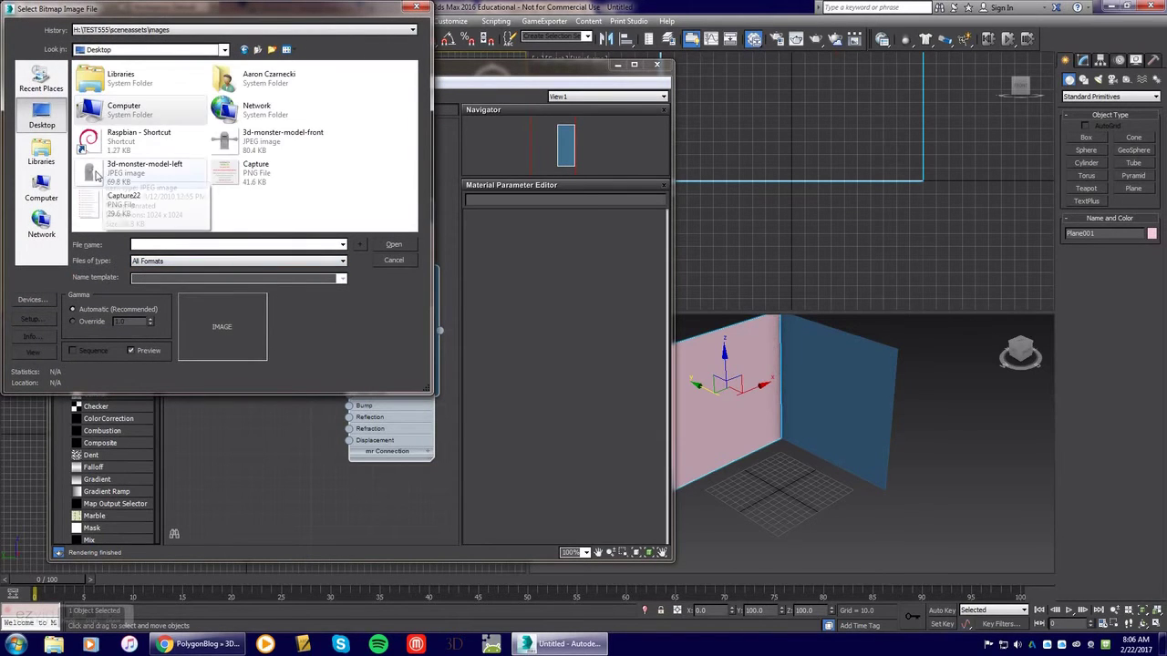
{"action": "double_click", "coordinate": [242, 148]}
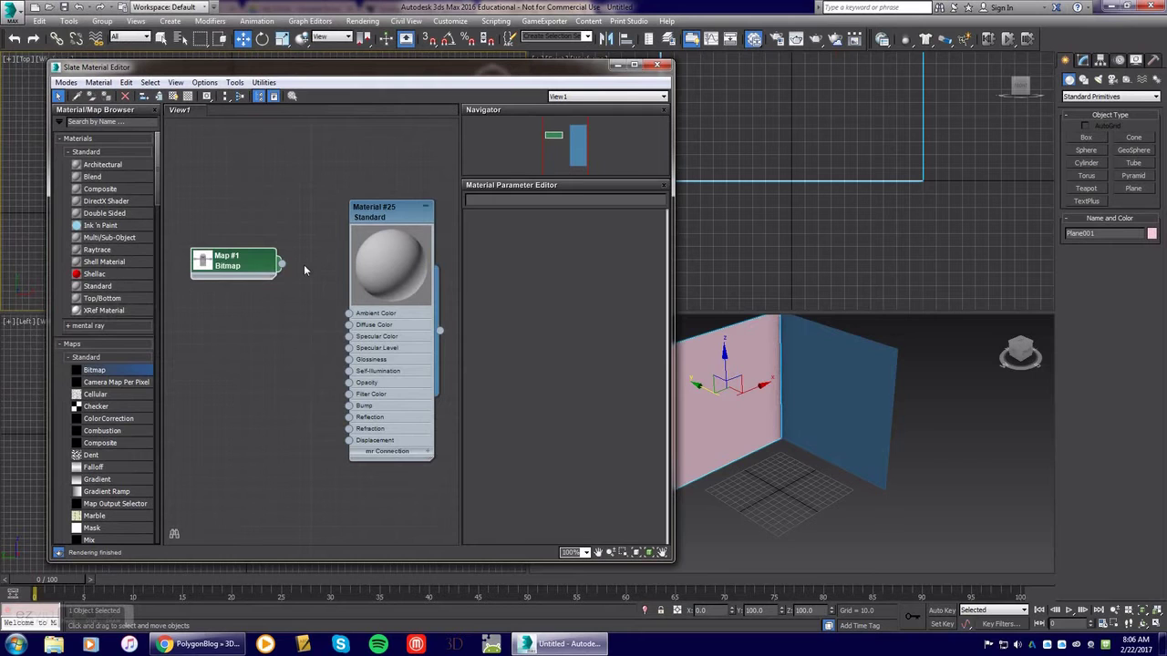
{"action": "left_click_drag", "start_coordinate": [215, 264], "coordinate": [203, 240]}
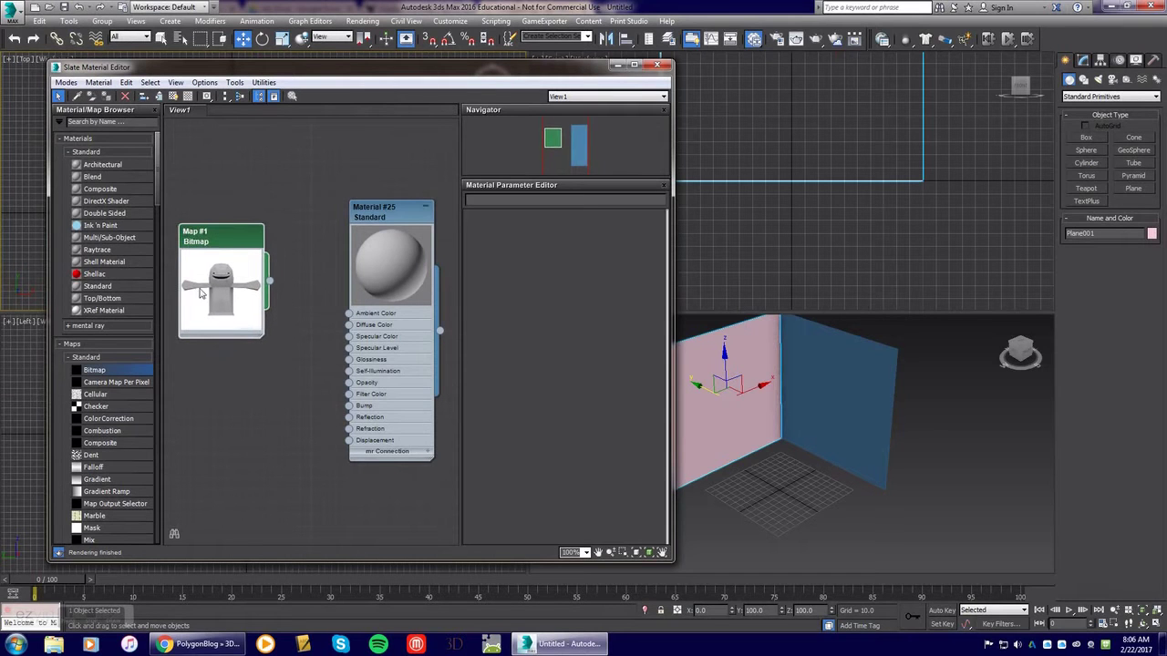
Add a second Bitmap map below the first using 3d-monster-model-left and open its parameters
{"action": "left_click_drag", "start_coordinate": [222, 391], "coordinate": [224, 387]}
{"action": "double_click", "coordinate": [116, 170]}
{"action": "double_click", "coordinate": [182, 382]}
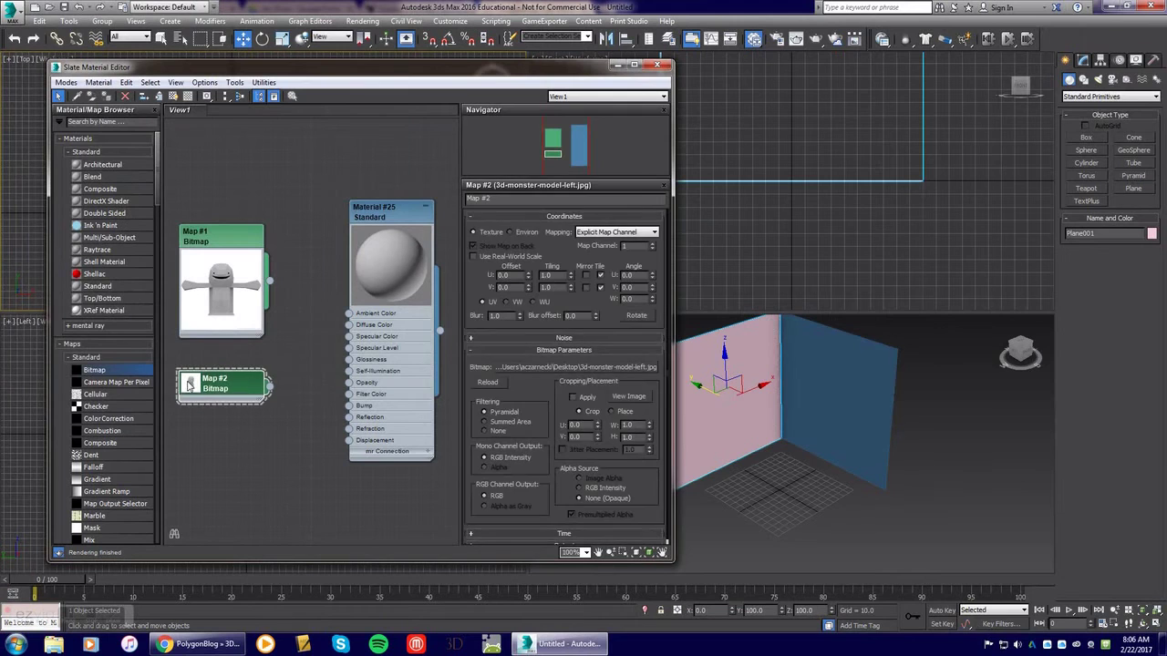
Enlarge the left-view bitmap node's preview, move it lower, and add a second Standard material below the first
{"action": "double_click", "coordinate": [188, 383]}
{"action": "middle_click_drag", "start_coordinate": [300, 345], "coordinate": [294, 239]}
{"action": "left_click_drag", "start_coordinate": [225, 285], "coordinate": [225, 429]}
{"action": "left_click_drag", "start_coordinate": [88, 289], "coordinate": [354, 370]}
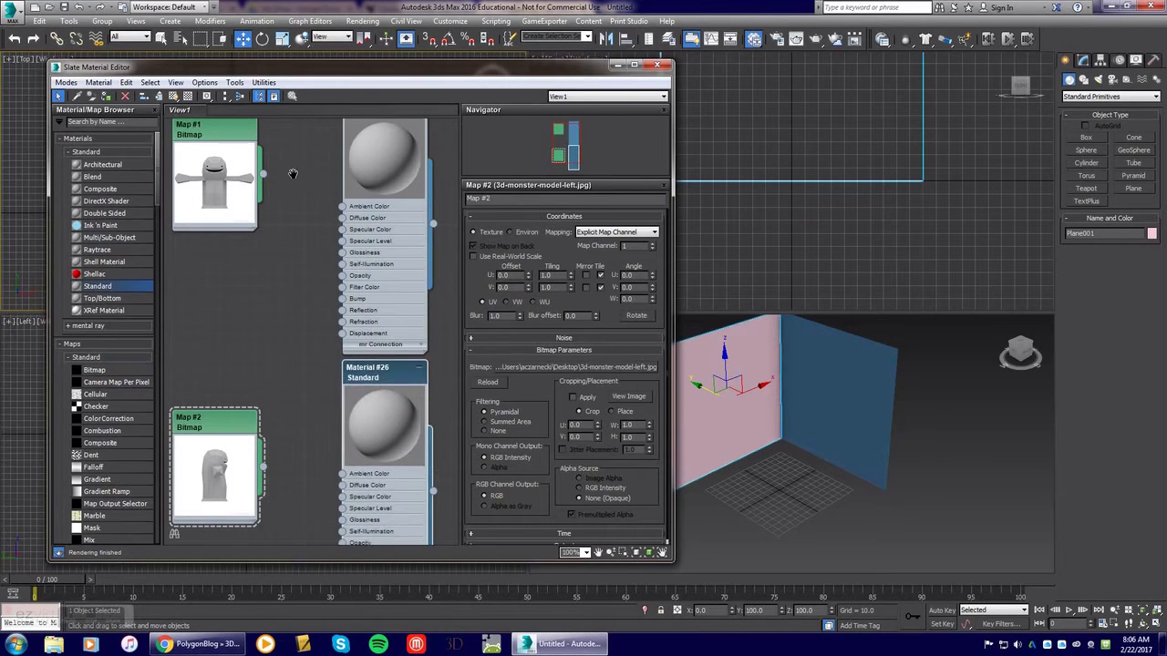
Connect the front bitmap to the first material's Diffuse Color and the left bitmap to the second material's Diffuse Color
{"action": "middle_click_drag", "start_coordinate": [293, 174], "coordinate": [293, 245]}
{"action": "left_click_drag", "start_coordinate": [263, 246], "coordinate": [342, 290]}
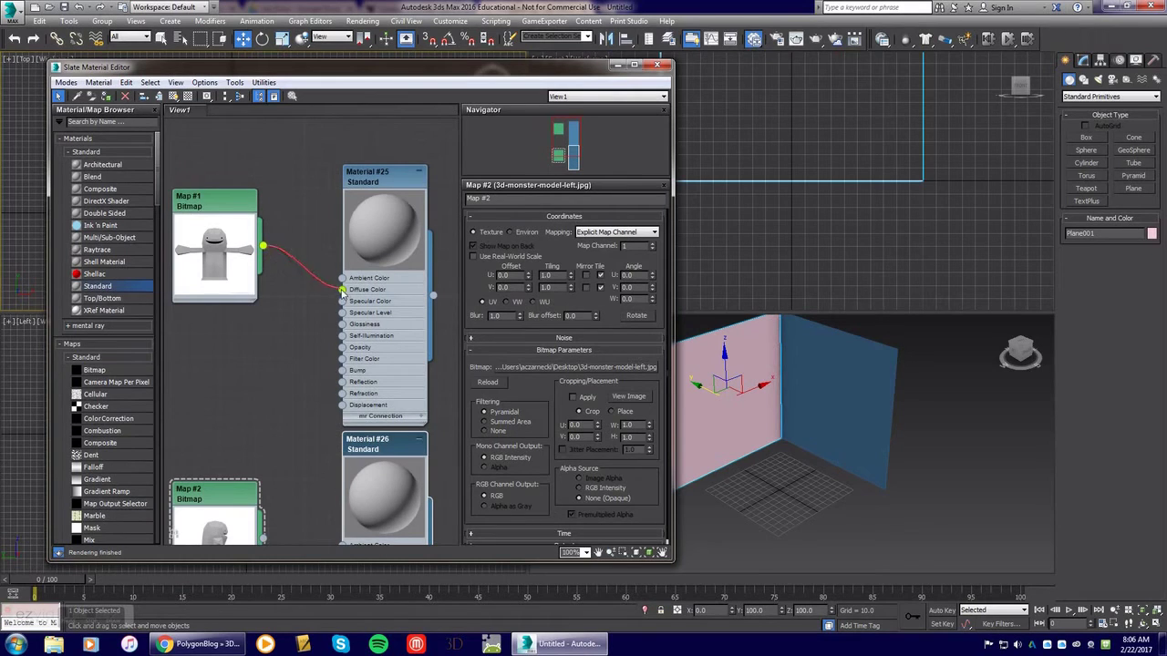
{"action": "left_click_drag", "start_coordinate": [231, 208], "coordinate": [267, 257]}
{"action": "middle_click_drag", "start_coordinate": [284, 477], "coordinate": [256, 418]}
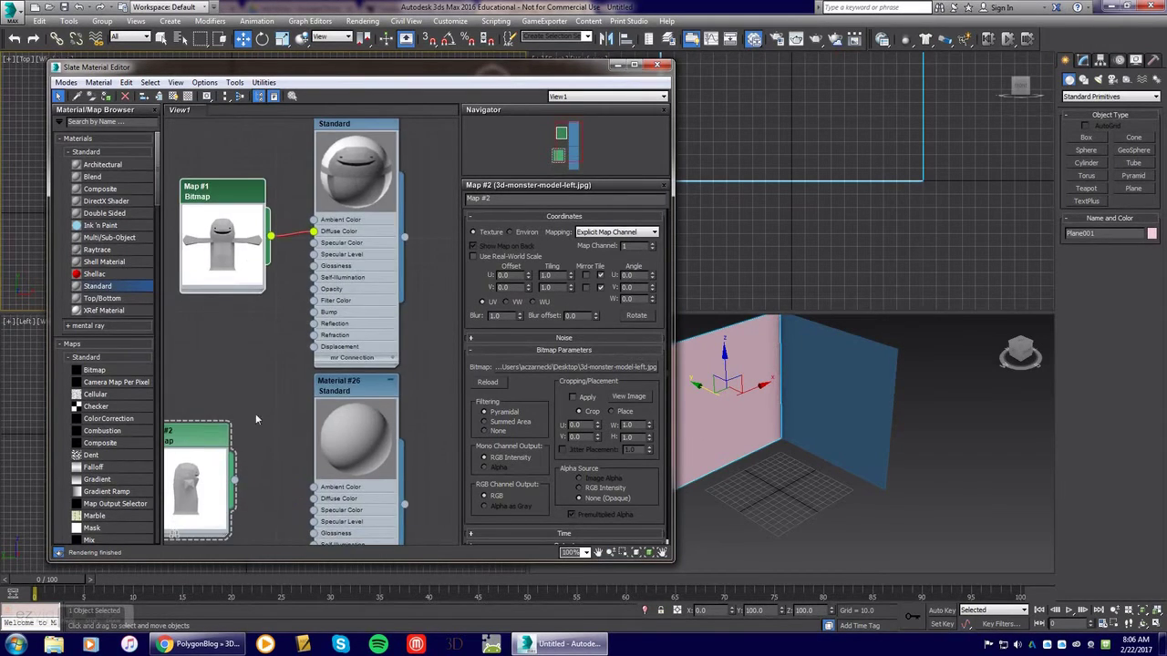
{"action": "left_click_drag", "start_coordinate": [195, 456], "coordinate": [312, 499]}
{"action": "left_click_drag", "start_coordinate": [239, 381], "coordinate": [268, 442]}
Rename the material that uses the front bitmap as Front Monster
{"action": "double_click", "coordinate": [358, 125]}
{"action": "middle_click_drag", "start_coordinate": [417, 145], "coordinate": [377, 203]}
{"action": "left_click_drag", "start_coordinate": [508, 199], "coordinate": [407, 199]}
{"action": "type", "text": "fRONT"}
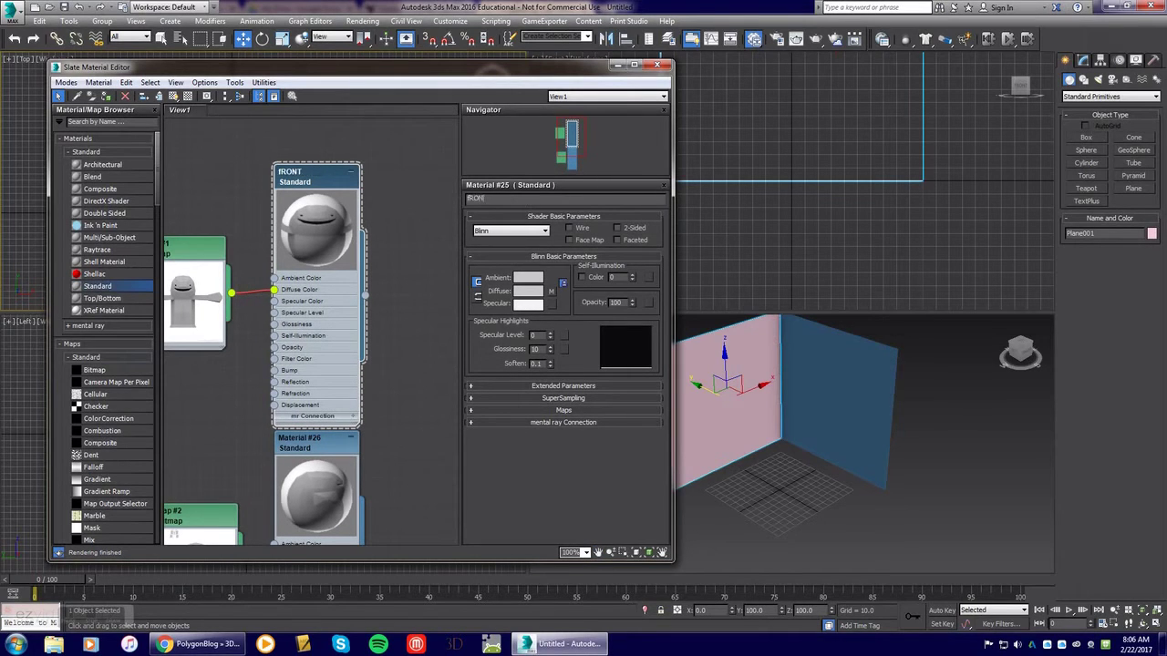
{"action": "type", "text": "nt Mons"}
{"action": "key", "text": "Return"}
Rename the material that uses the left bitmap as Side Monster
{"action": "left_click", "coordinate": [328, 446]}
{"action": "type", "text": "Side Monster"}
{"action": "key", "text": "Return"}
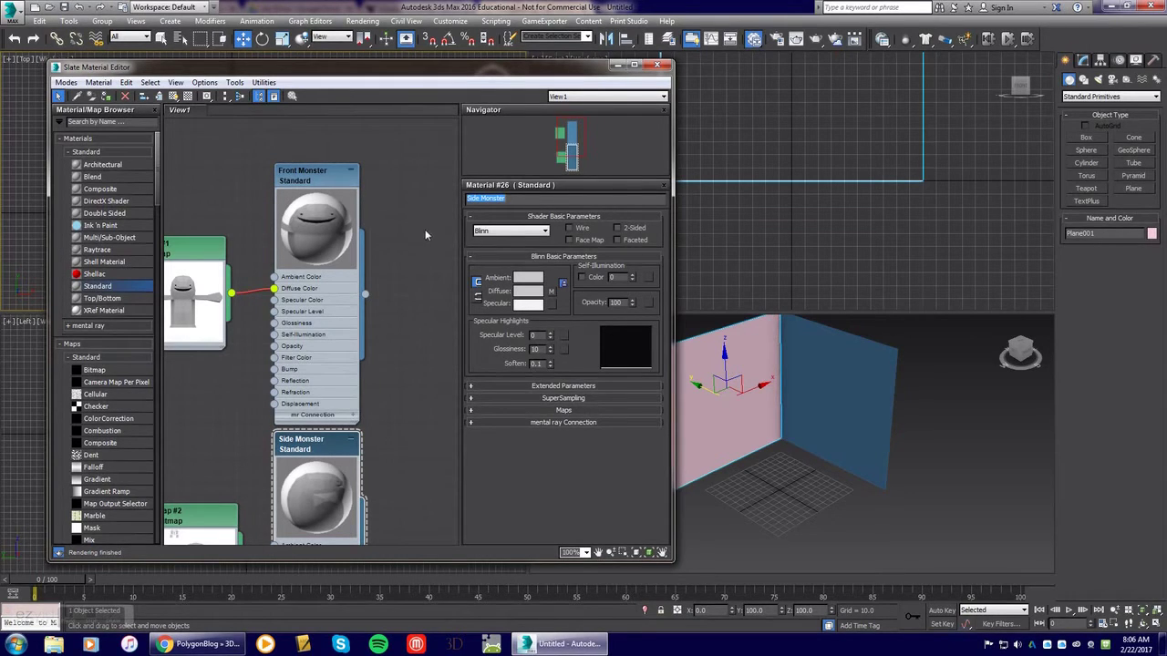
Assign Front Monster to the pink front plane and show its shaded map in the viewport
{"action": "left_click_drag", "start_coordinate": [366, 296], "coordinate": [702, 418]}
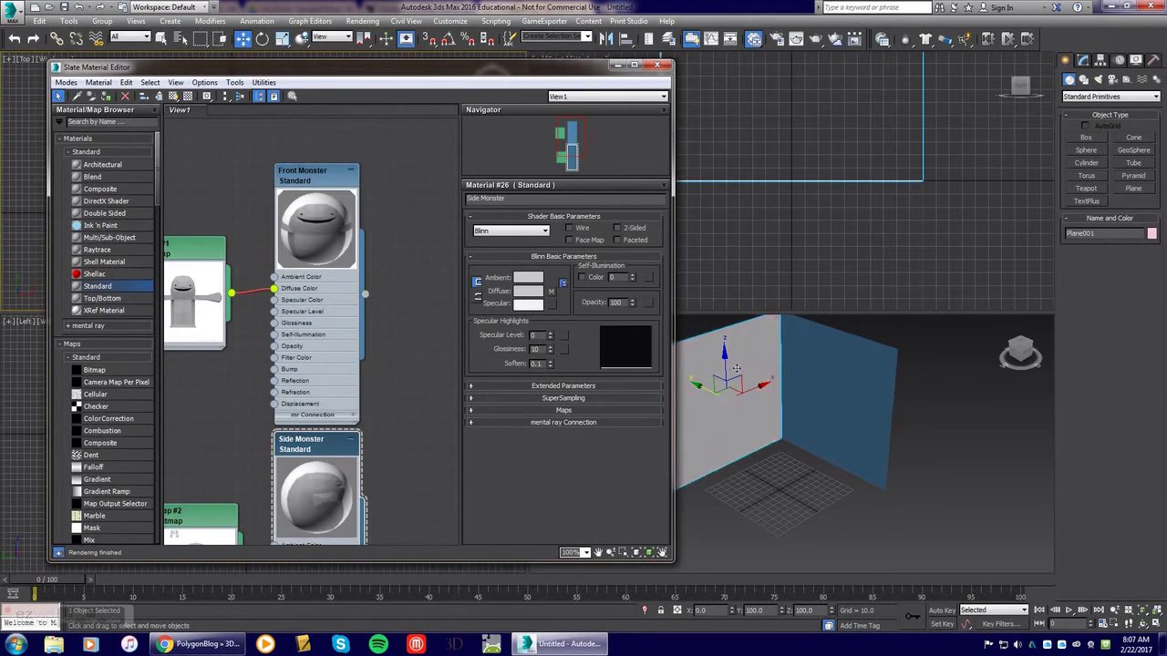
{"action": "left_click", "coordinate": [313, 182]}
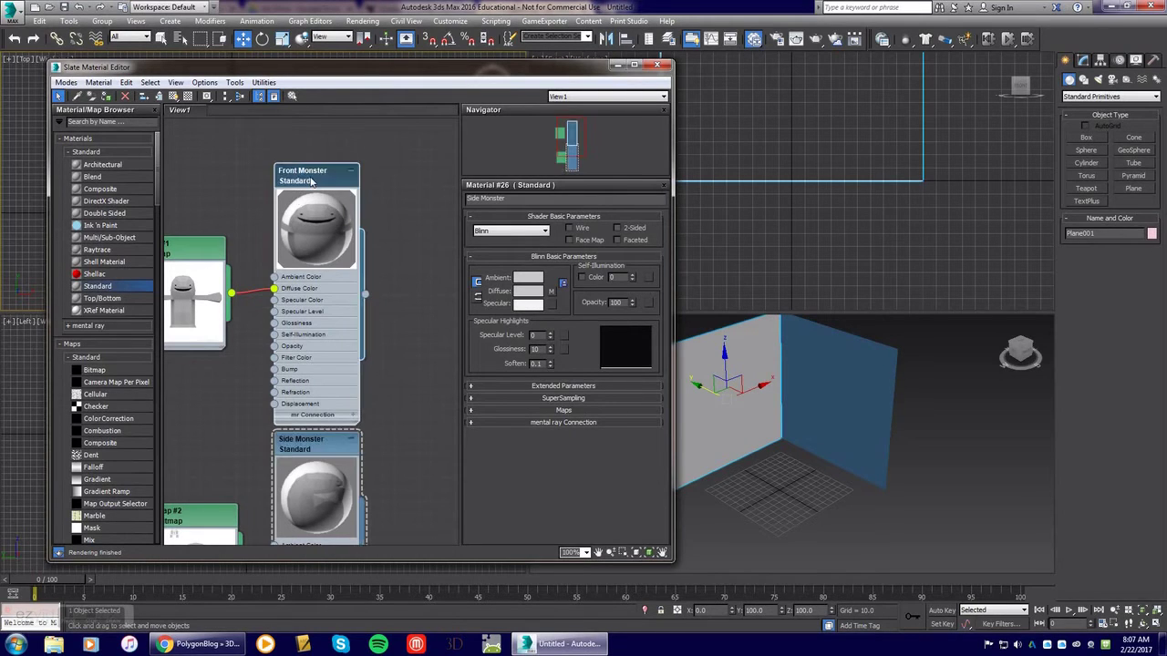
{"action": "left_click", "coordinate": [174, 96]}
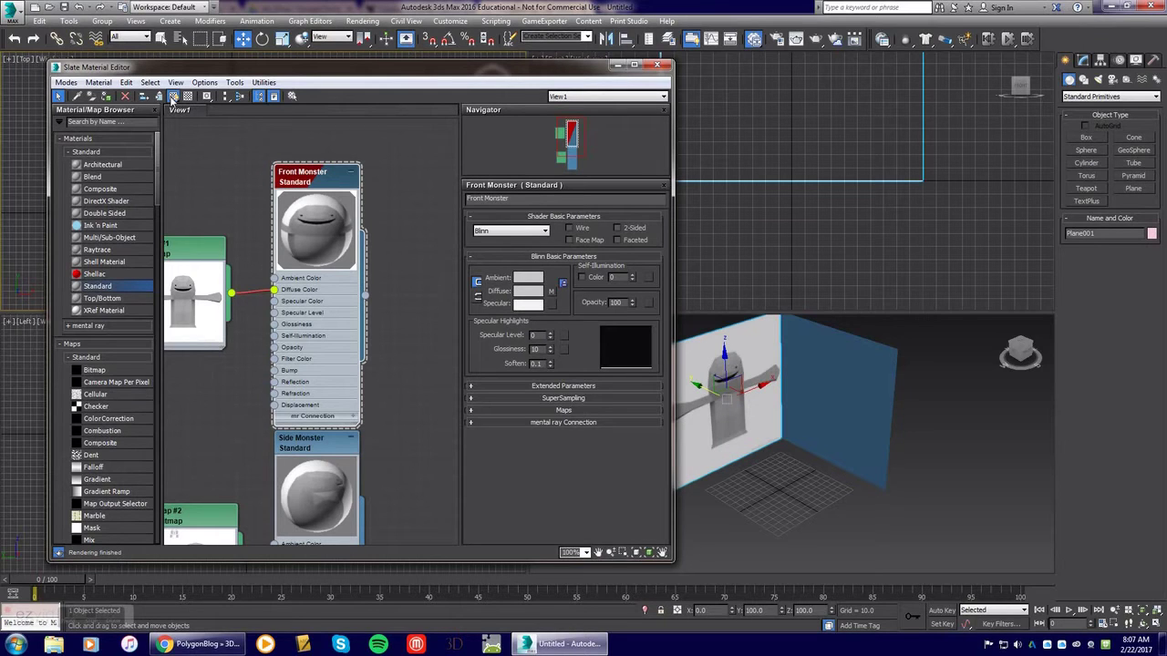
Assign Side Monster to the blue side plane, show its map in the viewport, and close the Slate Material Editor
{"action": "left_click", "coordinate": [320, 458]}
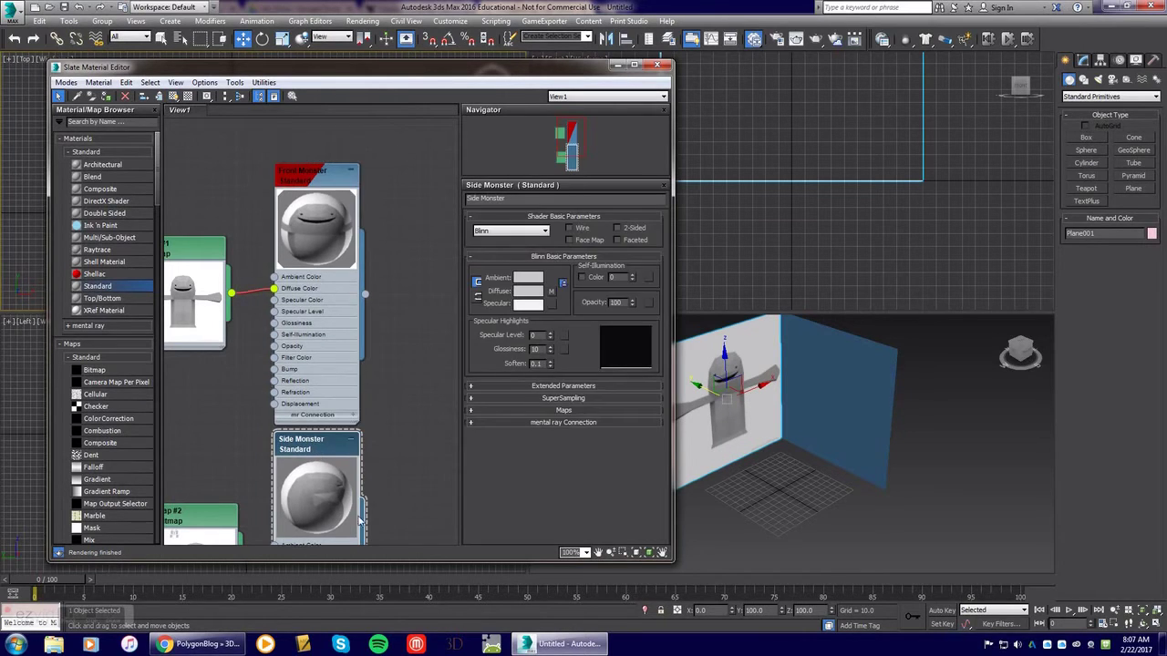
{"action": "scroll", "coordinate": [404, 435], "scroll_direction": "down", "scroll_amount": 3}
{"action": "left_click_drag", "start_coordinate": [355, 462], "coordinate": [472, 468]}
{"action": "left_click", "coordinate": [825, 382]}
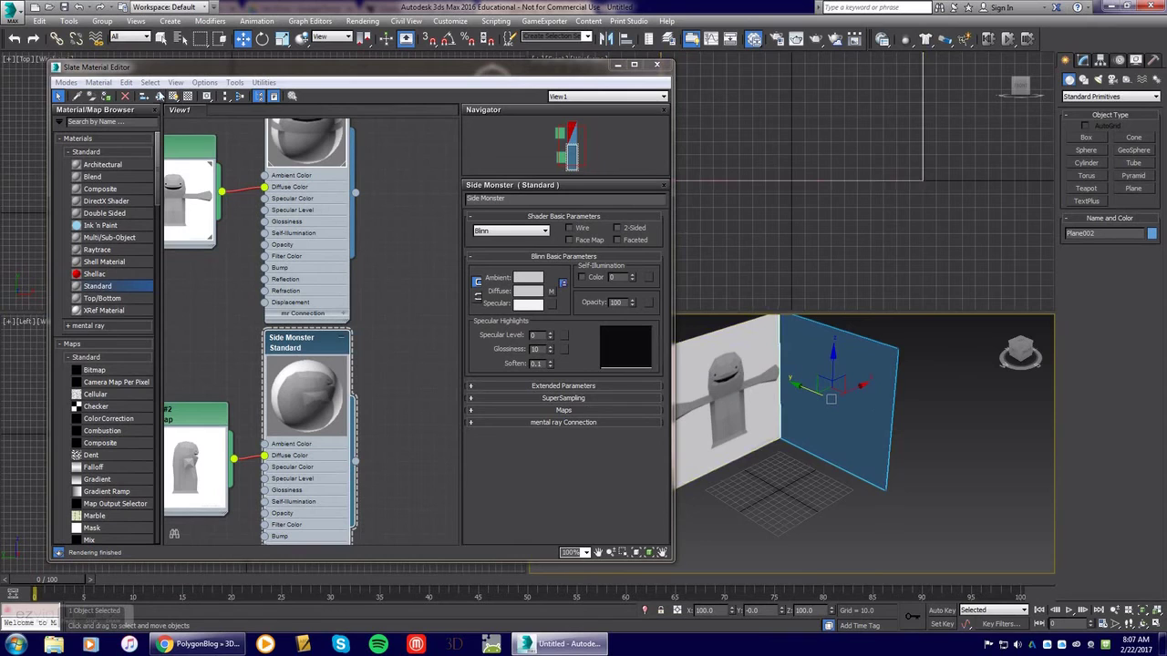
{"action": "left_click", "coordinate": [105, 96]}
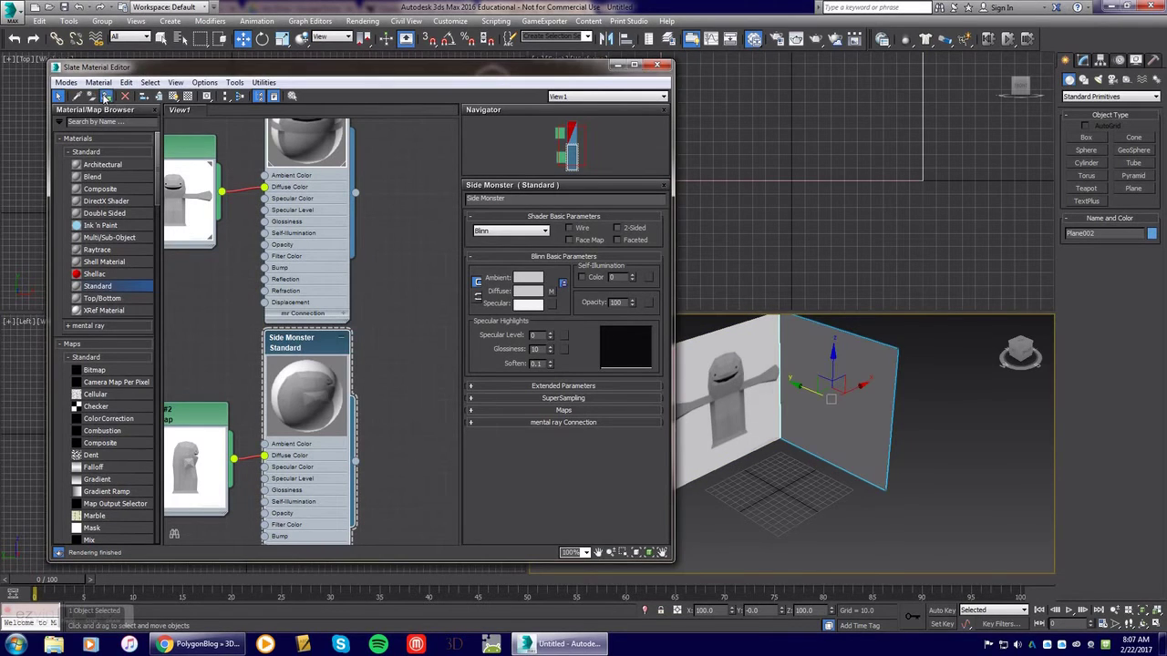
{"action": "left_click", "coordinate": [172, 97]}
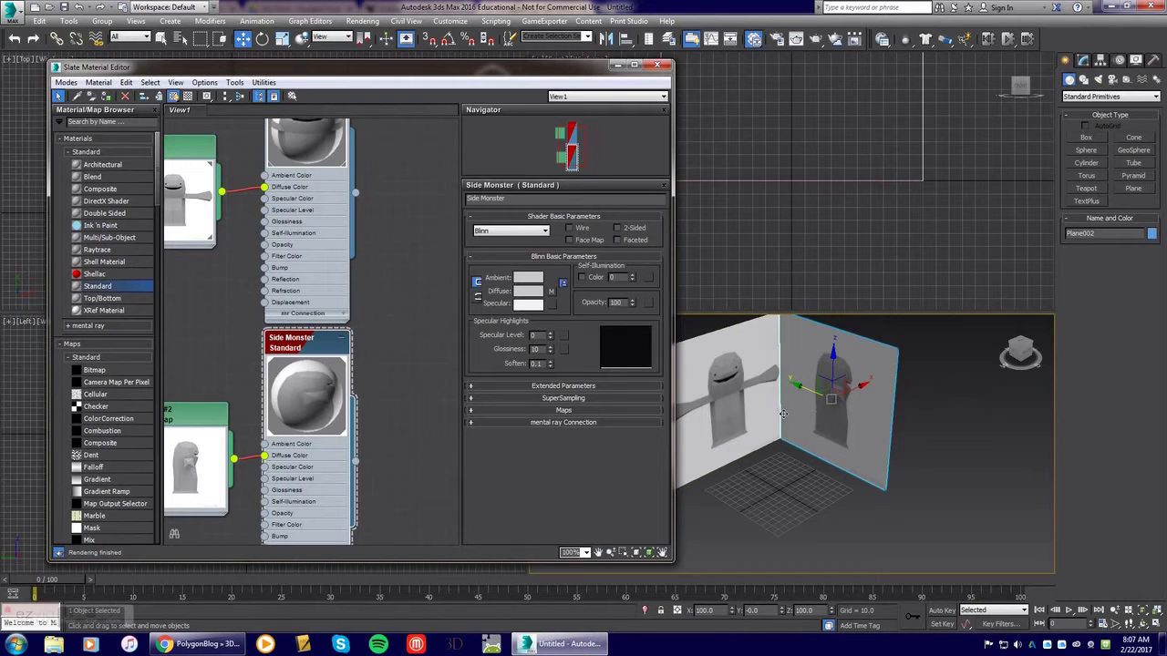
{"action": "middle_click_drag", "start_coordinate": [434, 218], "coordinate": [441, 292]}
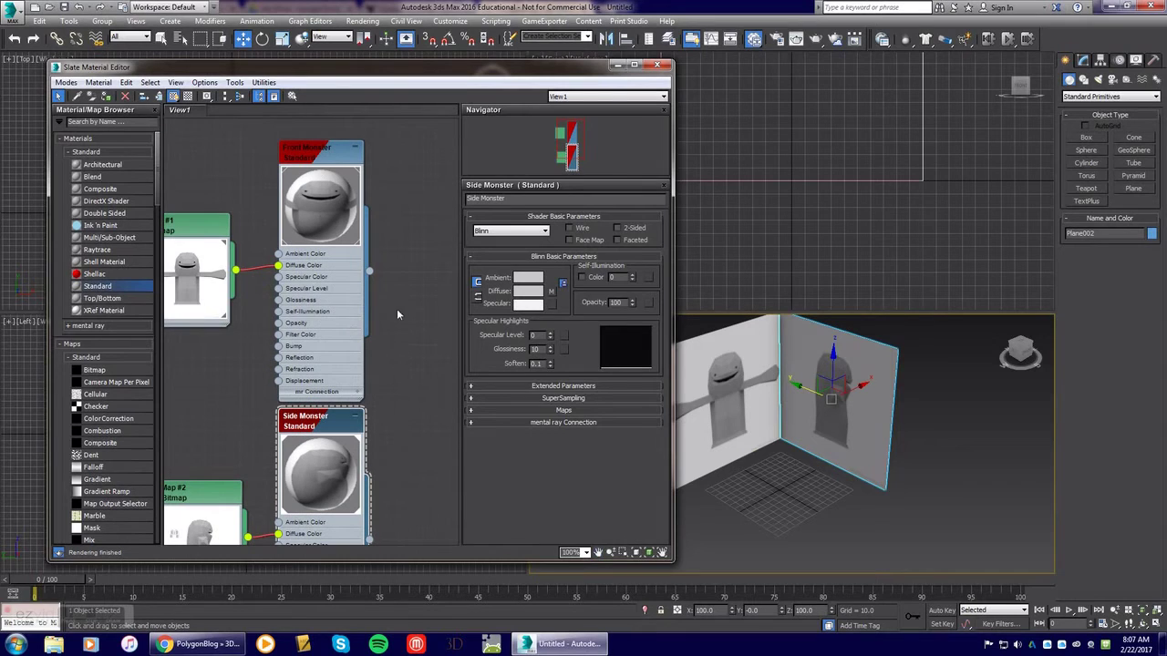
{"action": "left_click", "coordinate": [670, 66]}
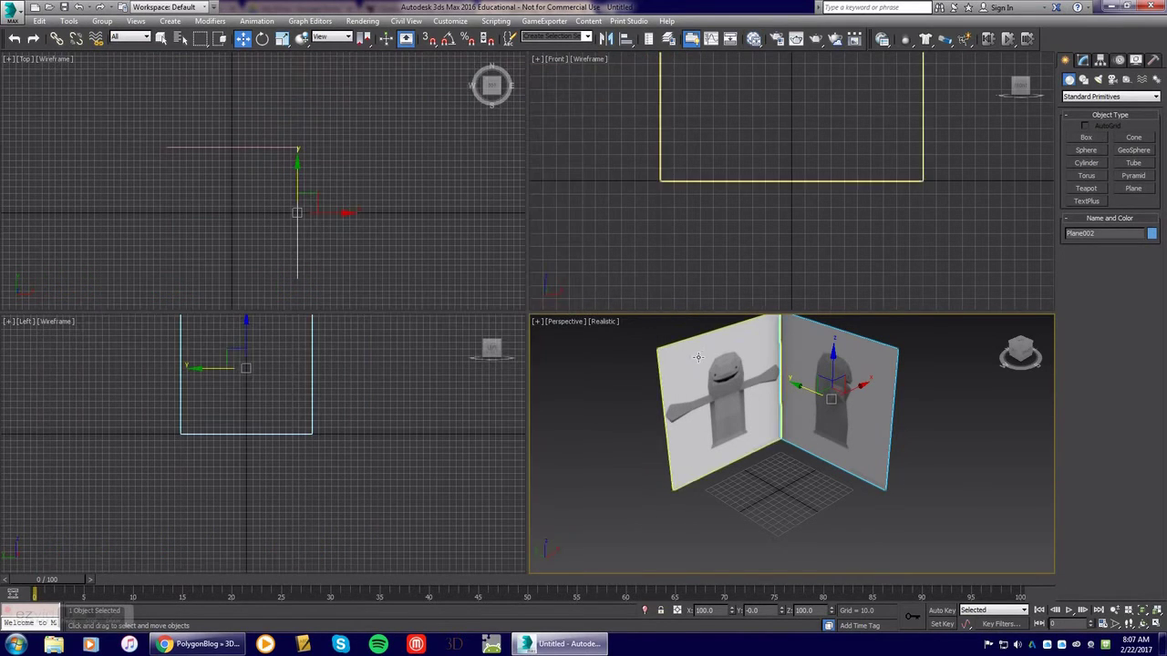
Maximize the Perspective viewport and frame both textured reference planes close up
{"action": "middle_click_drag", "start_coordinate": [696, 361], "coordinate": [673, 377]}
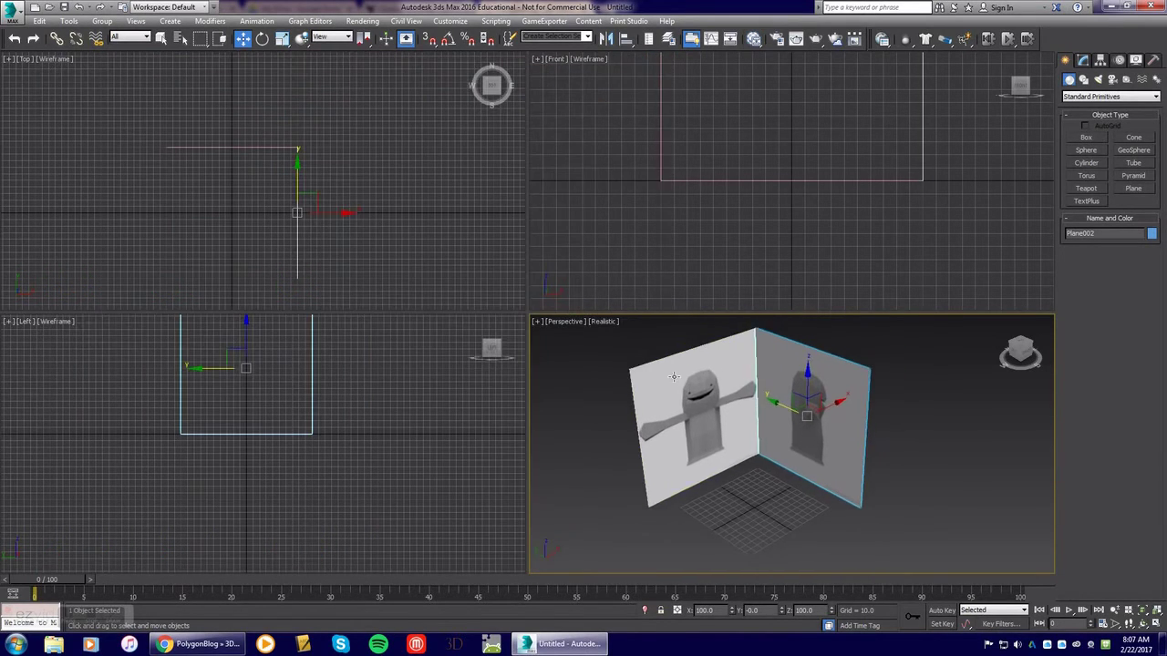
{"action": "left_click", "coordinate": [1156, 624]}
{"action": "middle_click_drag", "start_coordinate": [599, 443], "coordinate": [715, 486]}
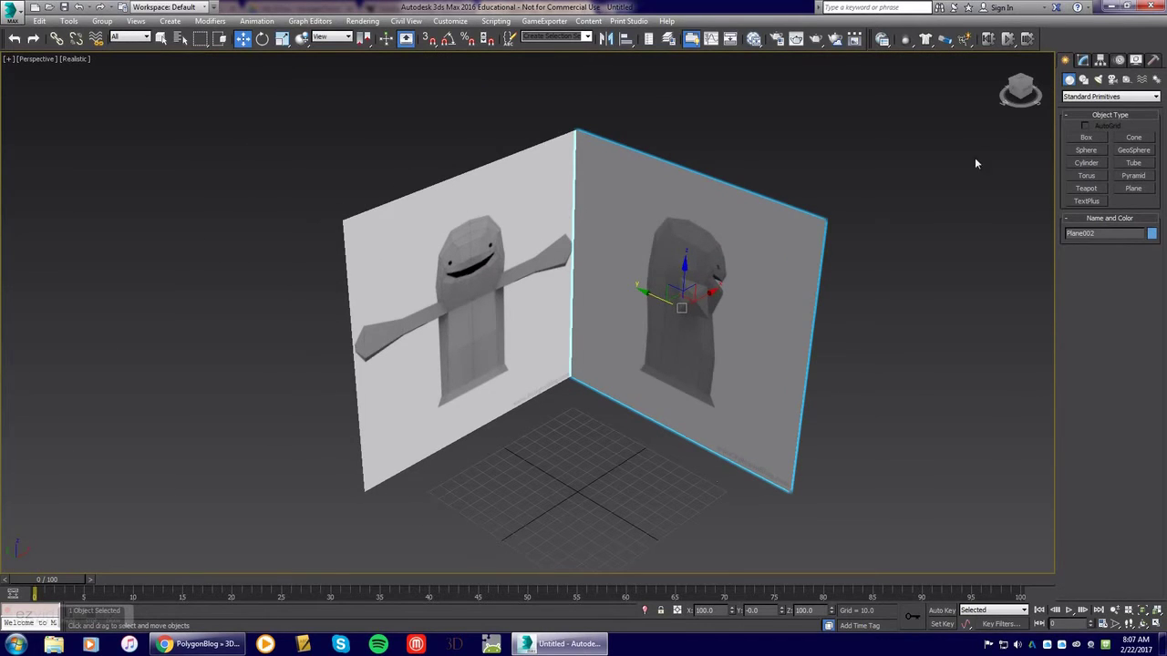
{"action": "middle_click_drag", "start_coordinate": [501, 358], "coordinate": [590, 343], "text": "alt"}
{"action": "scroll", "coordinate": [591, 344], "scroll_direction": "up", "scroll_amount": 5}
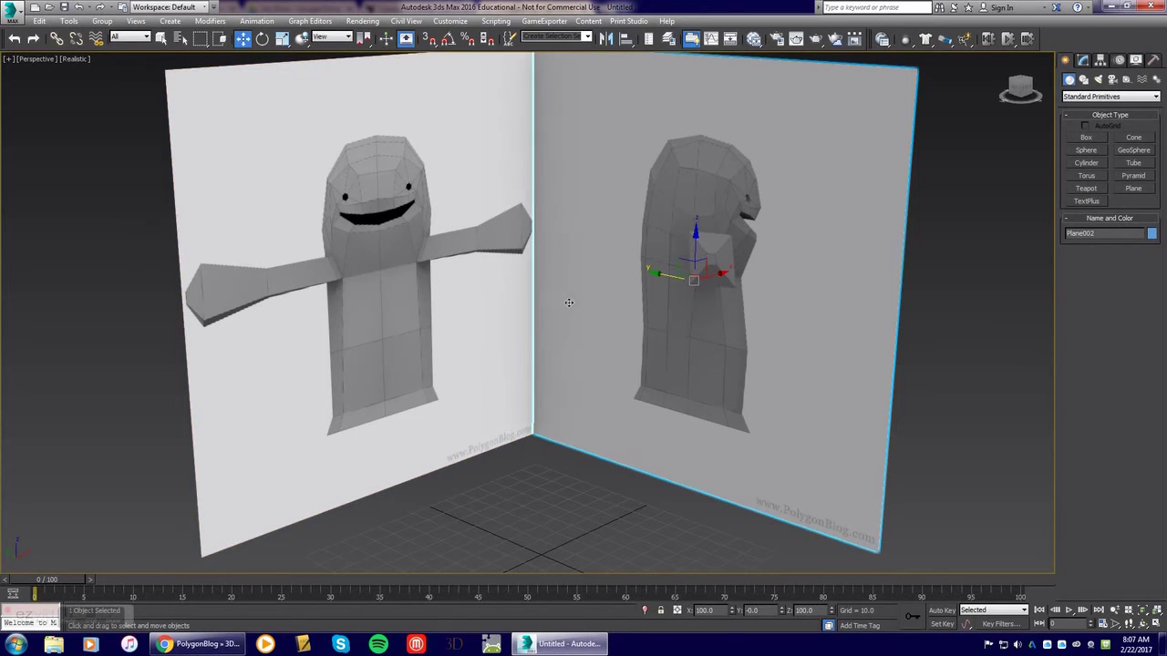
Freeze the side plane through its object properties with Show Frozen in Gray enabled, and unfreeze all objects again
{"action": "right_click", "coordinate": [459, 337]}
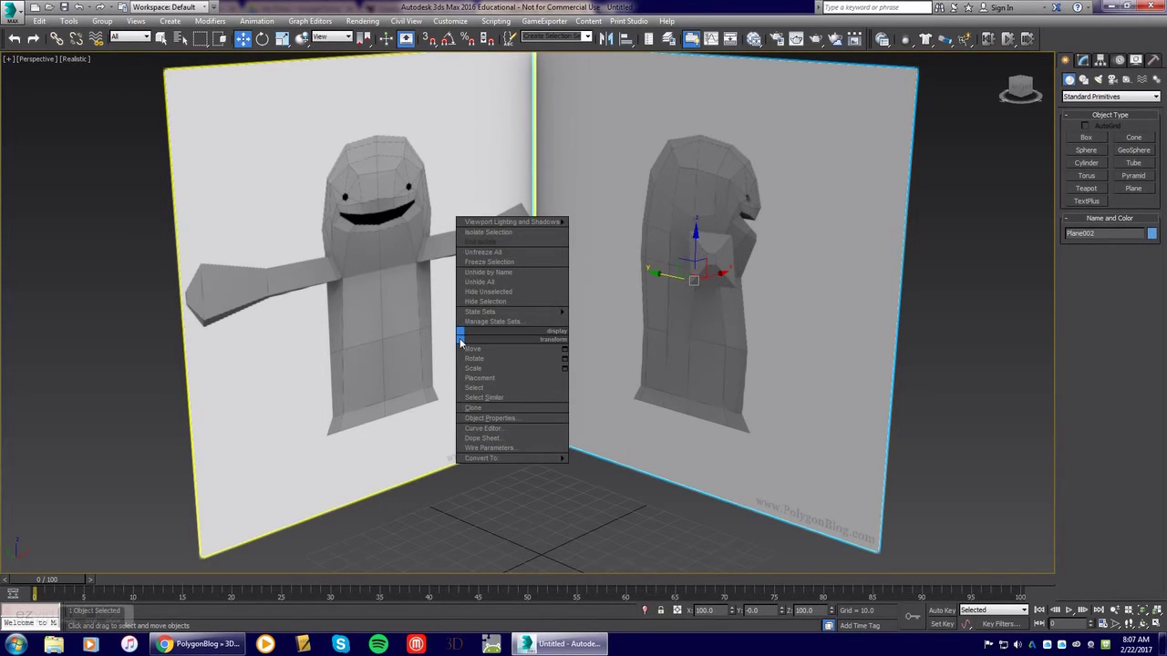
{"action": "left_click", "coordinate": [504, 417]}
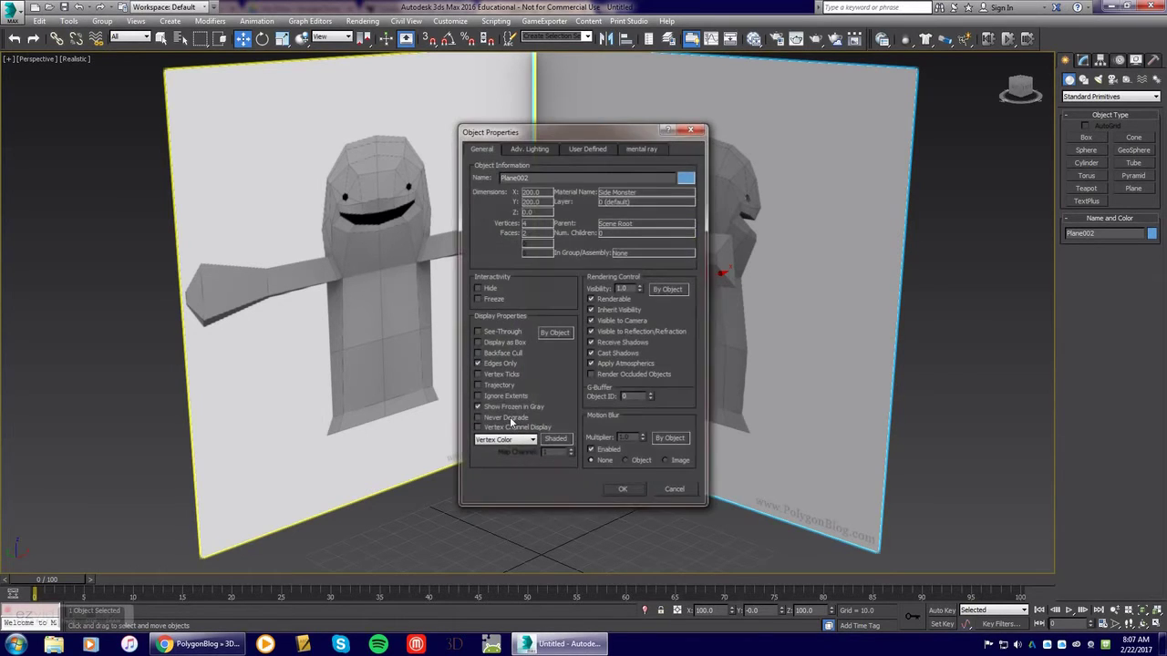
{"action": "left_click", "coordinate": [477, 299]}
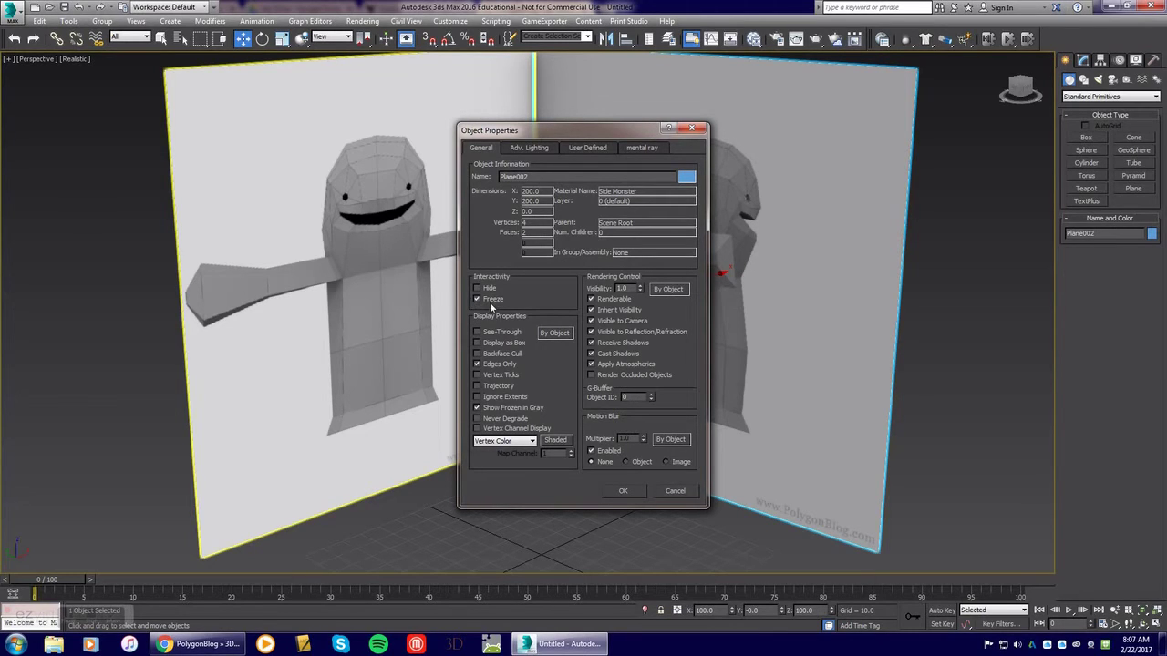
{"action": "left_click", "coordinate": [617, 492]}
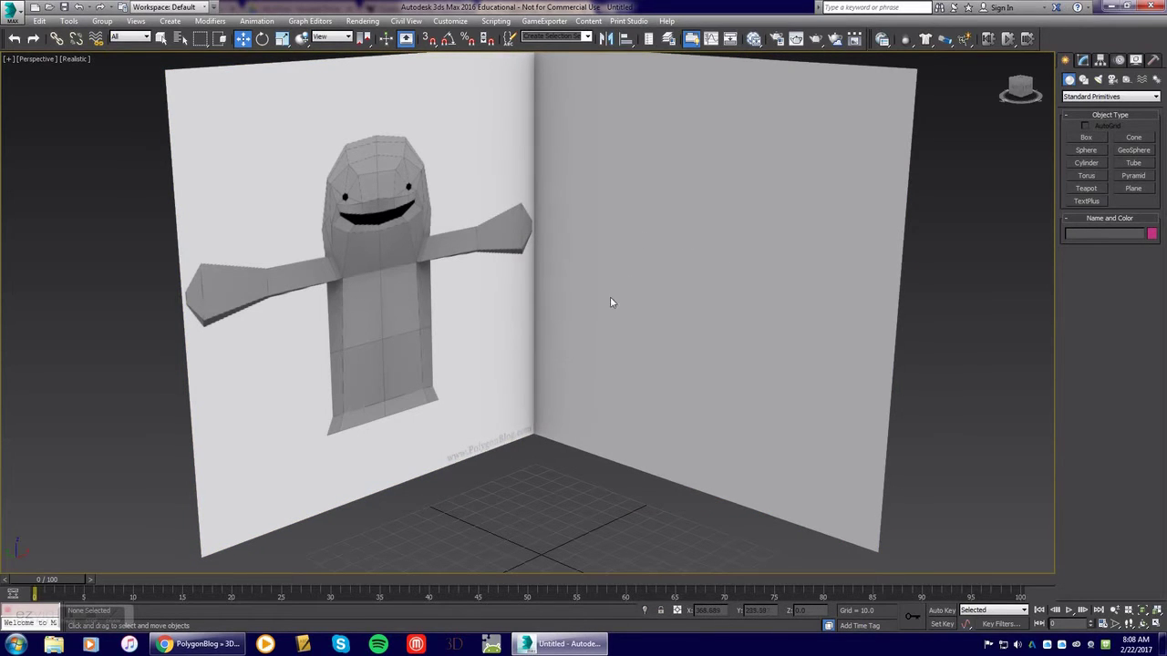
{"action": "right_click", "coordinate": [599, 335]}
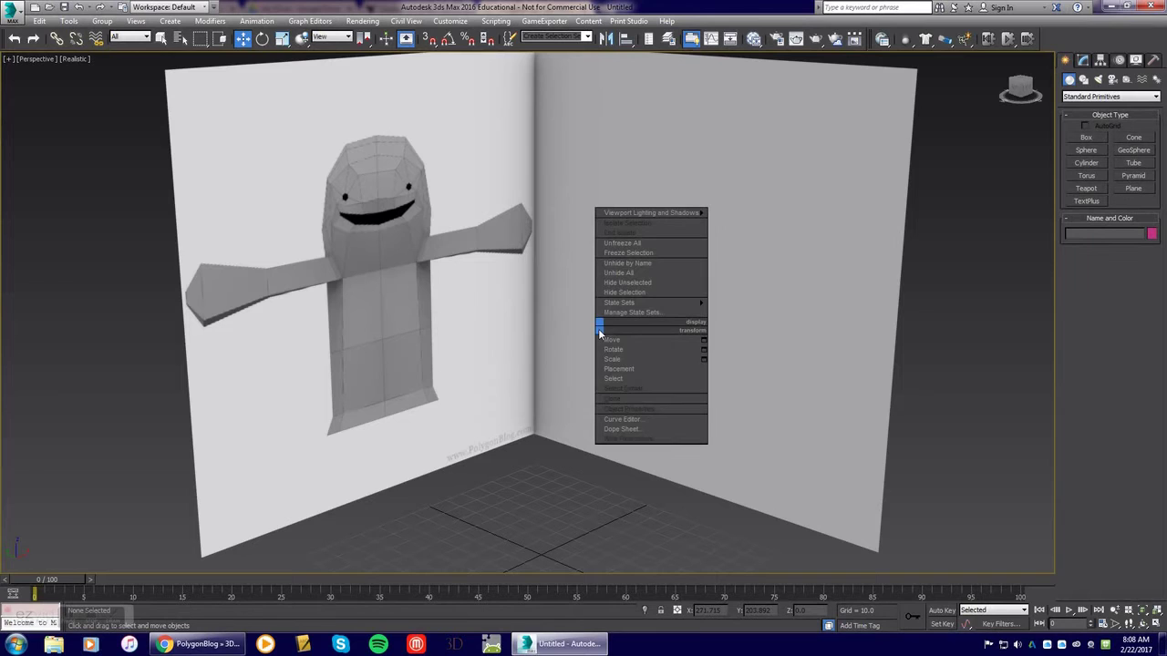
{"action": "left_click", "coordinate": [640, 243]}
Freeze the side plane through its object properties with Show Frozen in Gray turned off
{"action": "right_click", "coordinate": [619, 341]}
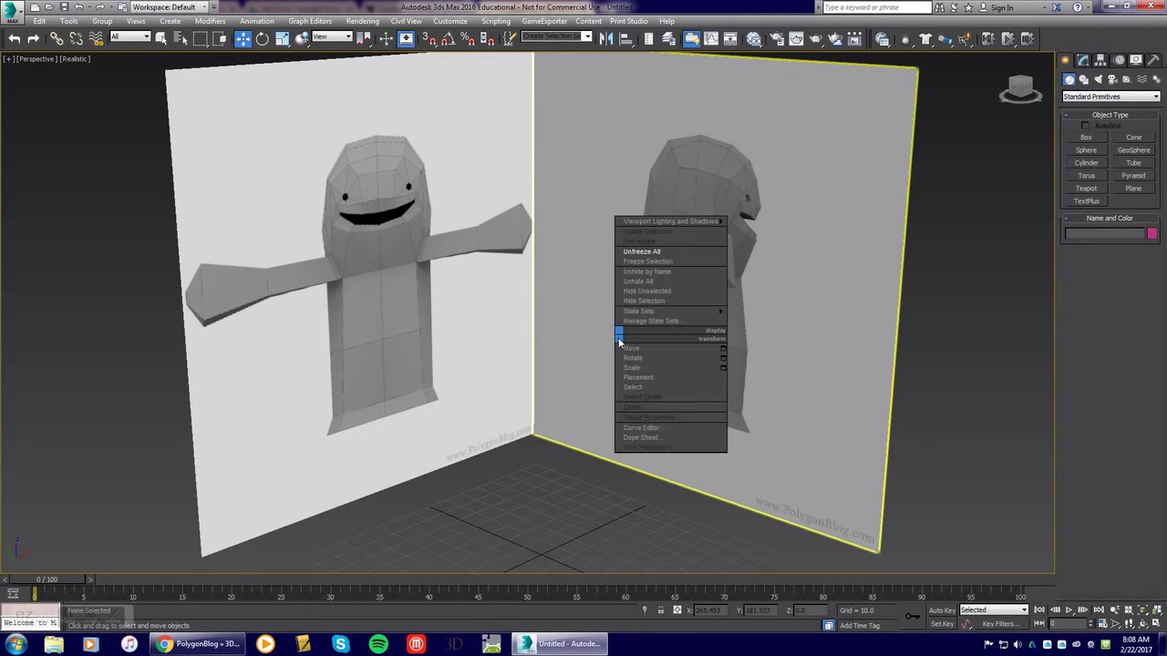
{"action": "left_click", "coordinate": [594, 410]}
{"action": "right_click", "coordinate": [594, 409]}
{"action": "left_click", "coordinate": [625, 484]}
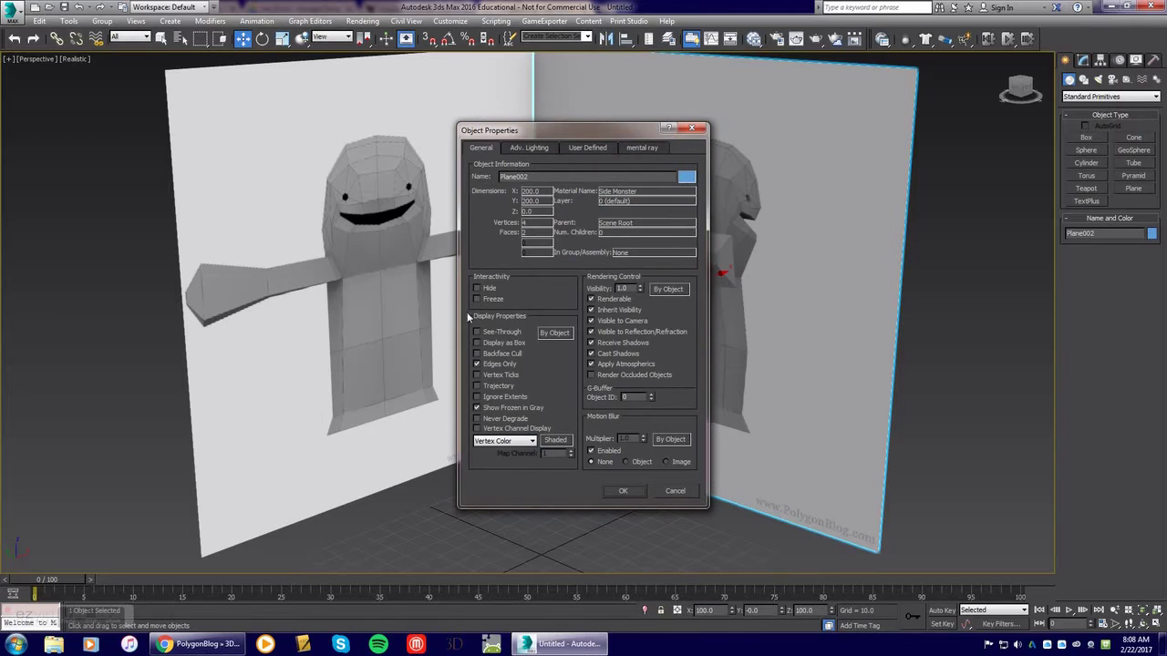
{"action": "left_click", "coordinate": [475, 298]}
{"action": "left_click", "coordinate": [623, 491]}
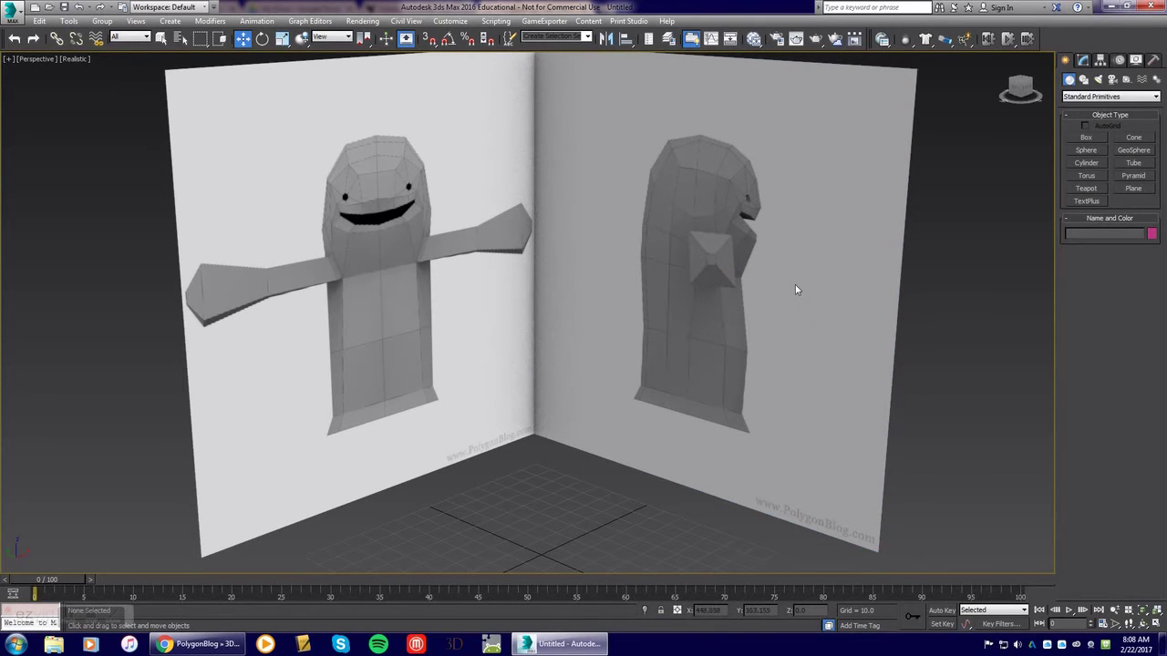
Freeze the front plane through its object properties with Show Frozen in Gray turned off
{"action": "left_click", "coordinate": [426, 313]}
{"action": "right_click", "coordinate": [450, 305]}
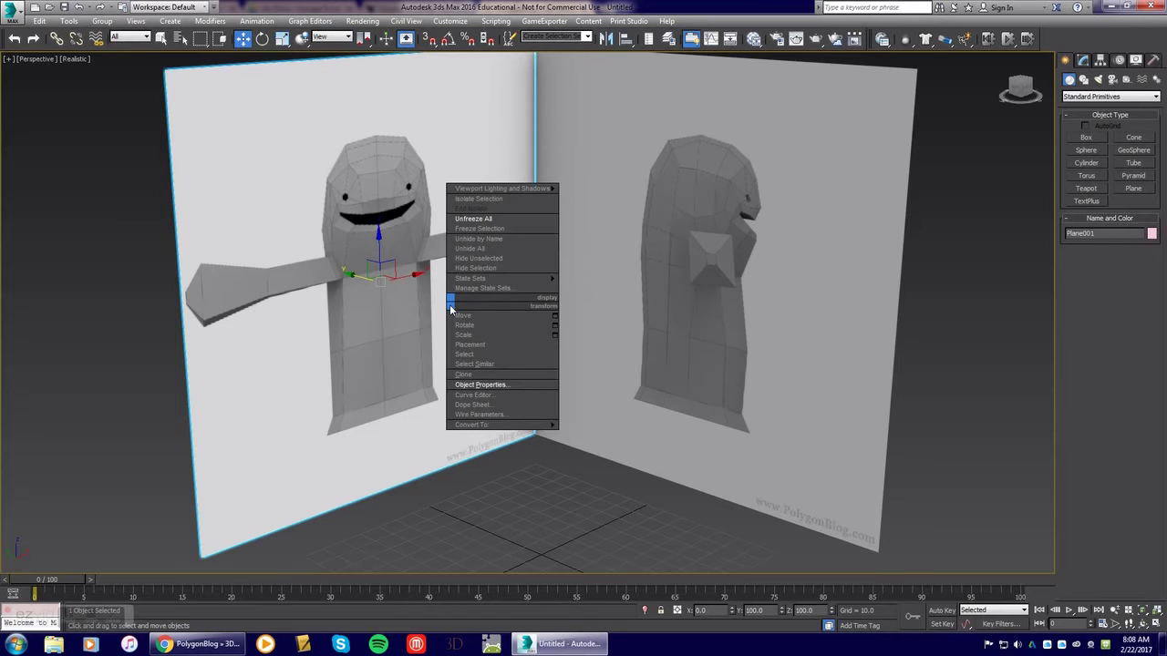
{"action": "left_click", "coordinate": [470, 379]}
{"action": "left_click", "coordinate": [490, 300]}
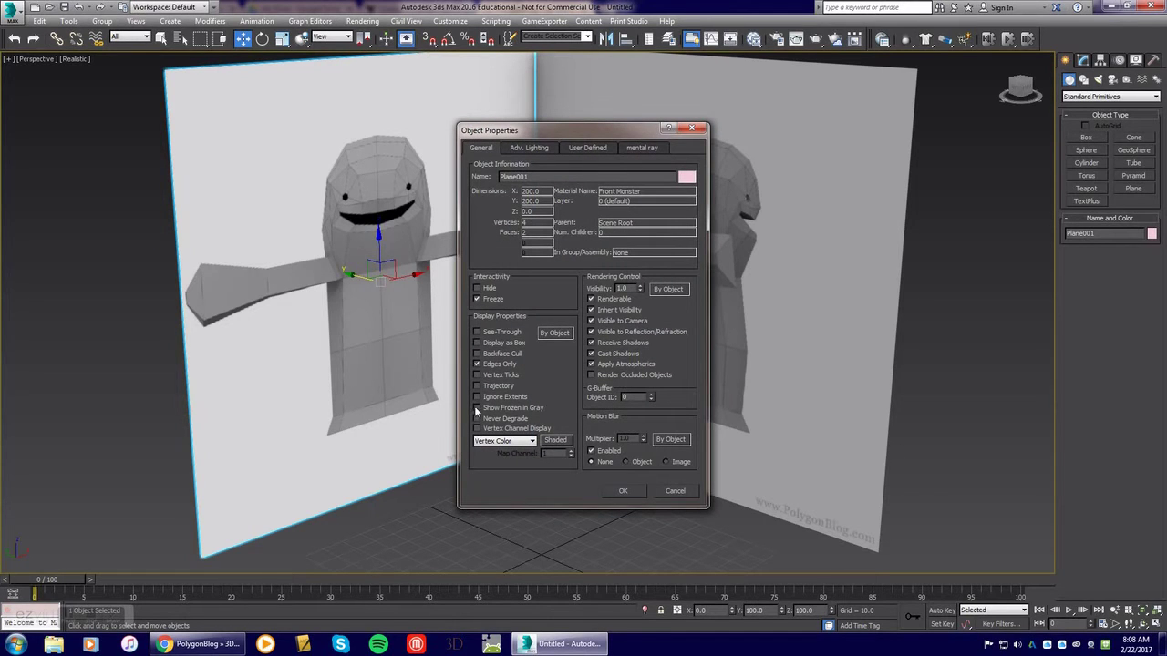
{"action": "left_click", "coordinate": [619, 491]}
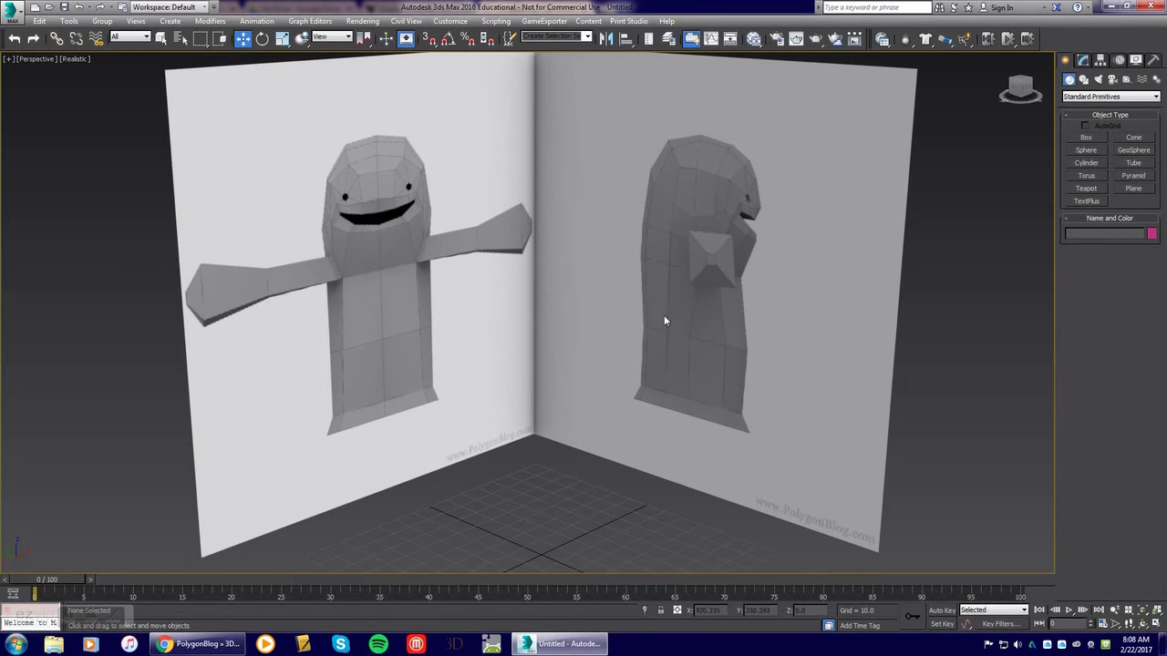
Restore the four-viewport layout and frame the reference planes in the Front and Perspective viewports
{"action": "left_click", "coordinate": [1156, 624]}
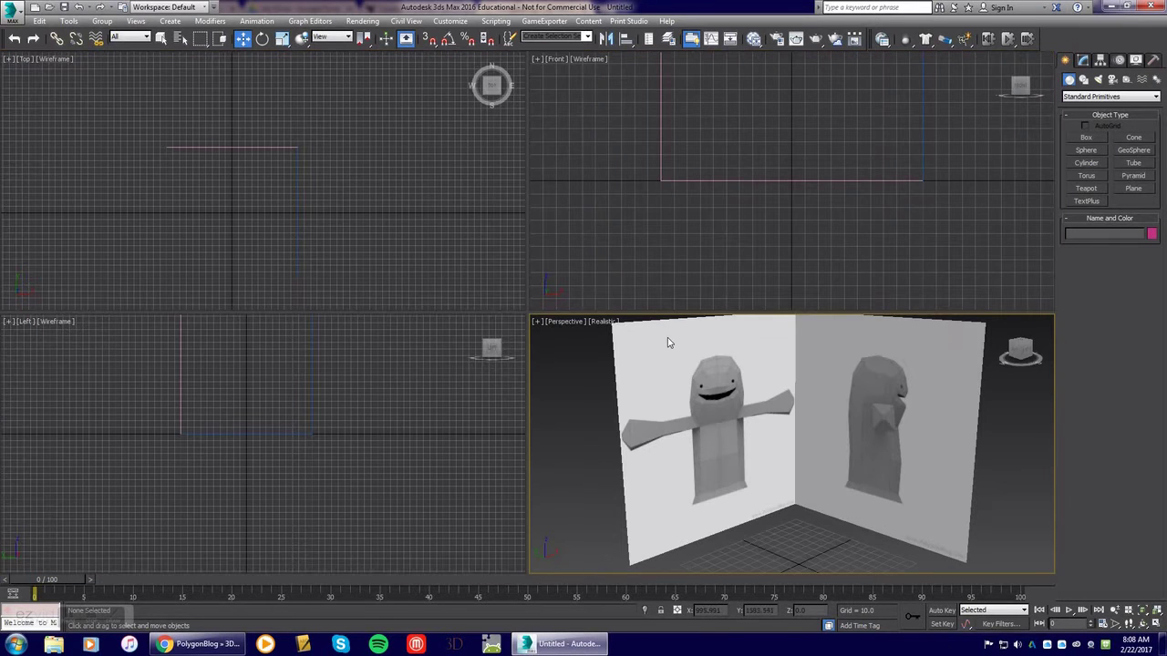
{"action": "middle_click_drag", "start_coordinate": [795, 128], "coordinate": [781, 252]}
{"action": "scroll", "coordinate": [775, 195], "scroll_direction": "down", "scroll_amount": 2}
{"action": "middle_click_drag", "start_coordinate": [769, 175], "coordinate": [786, 167]}
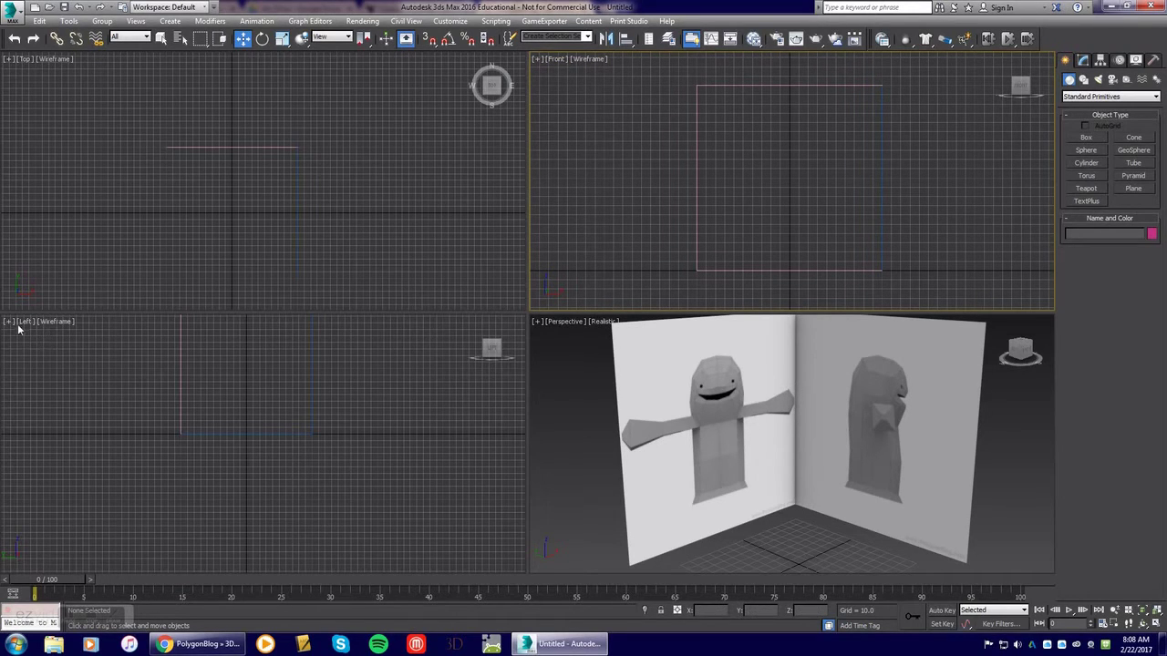
{"action": "middle_click_drag", "start_coordinate": [781, 443], "coordinate": [776, 417]}
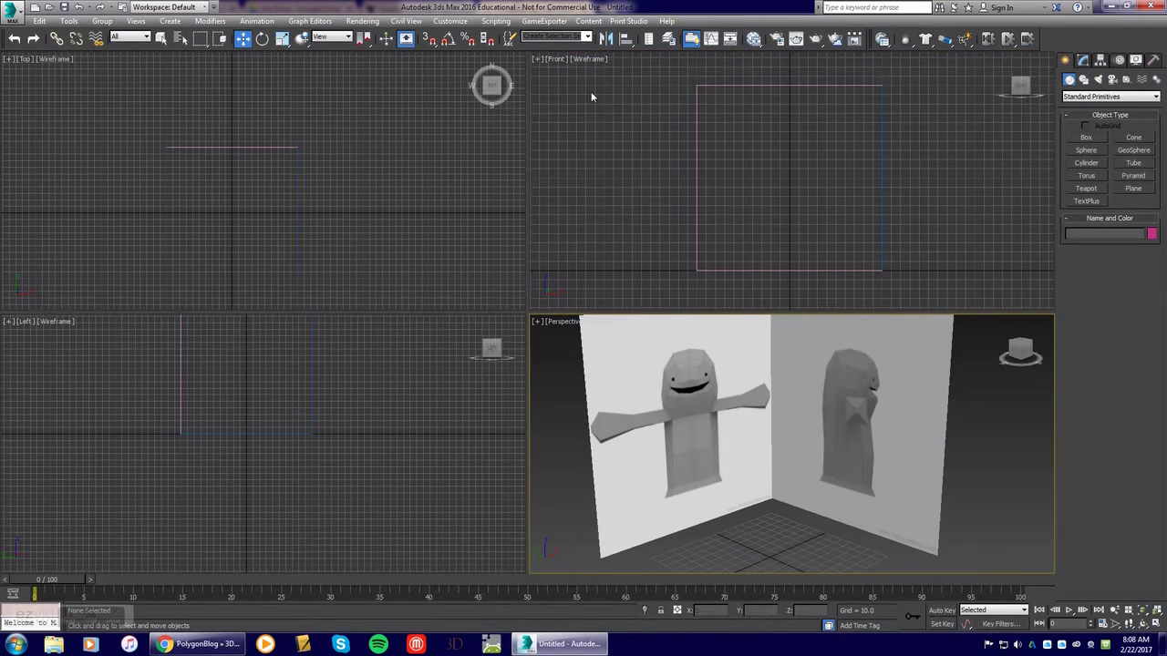
Switch the Front and Left viewports from wireframe to Shaded display so both reference images show
{"action": "left_click", "coordinate": [589, 62]}
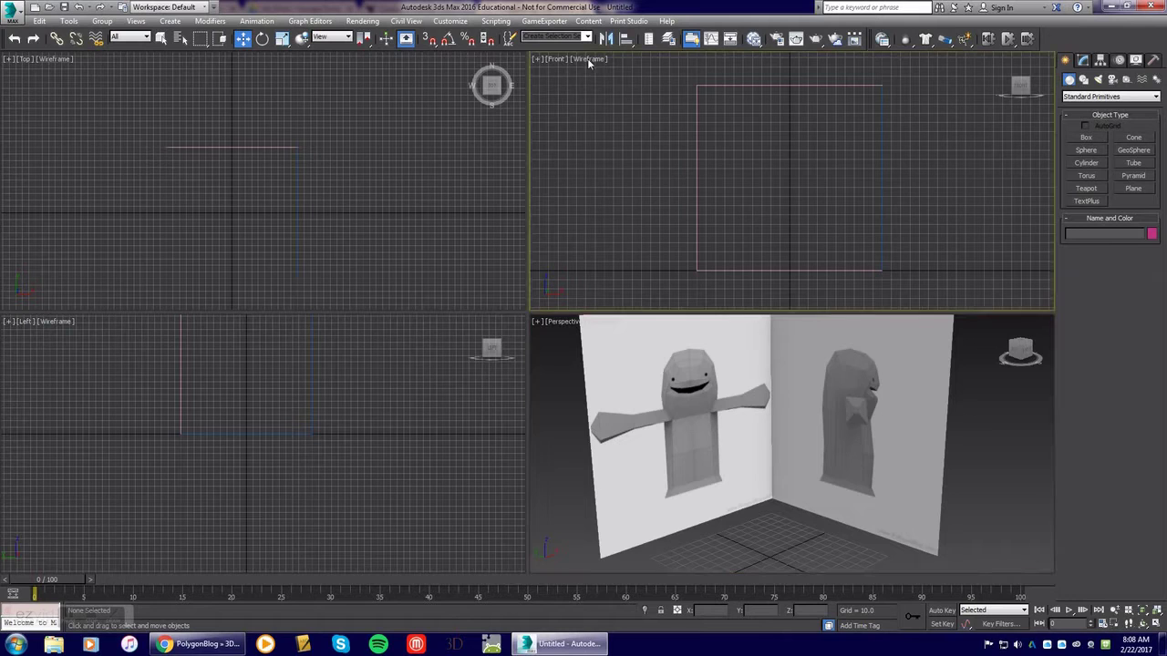
{"action": "left_click", "coordinate": [589, 61]}
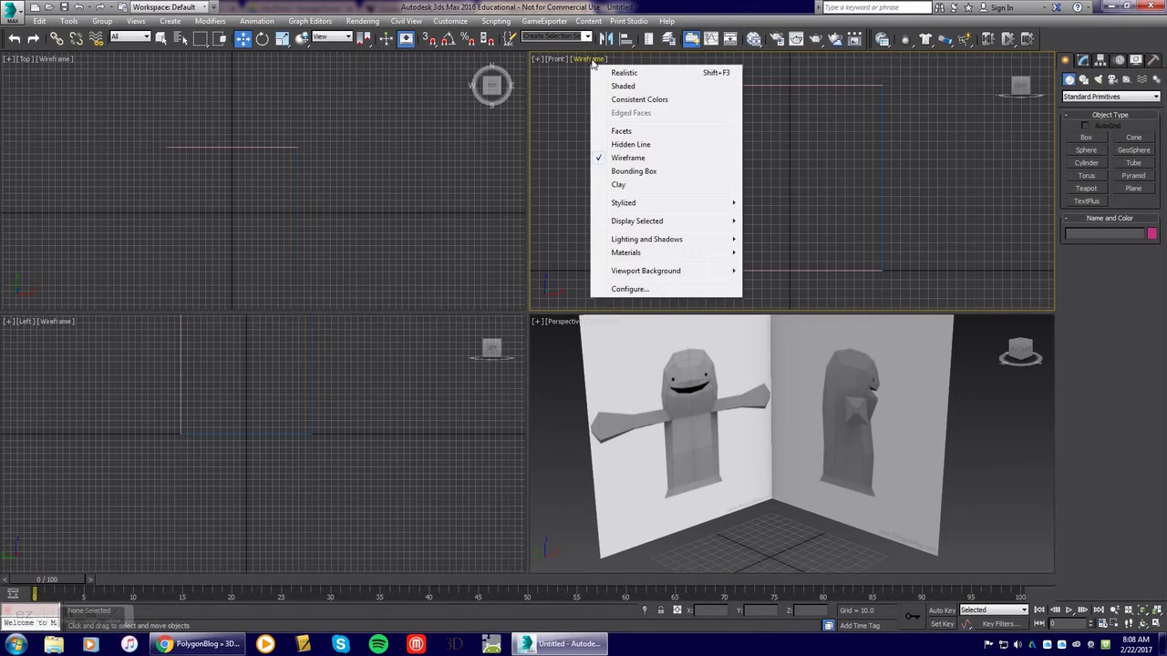
{"action": "left_click", "coordinate": [638, 87]}
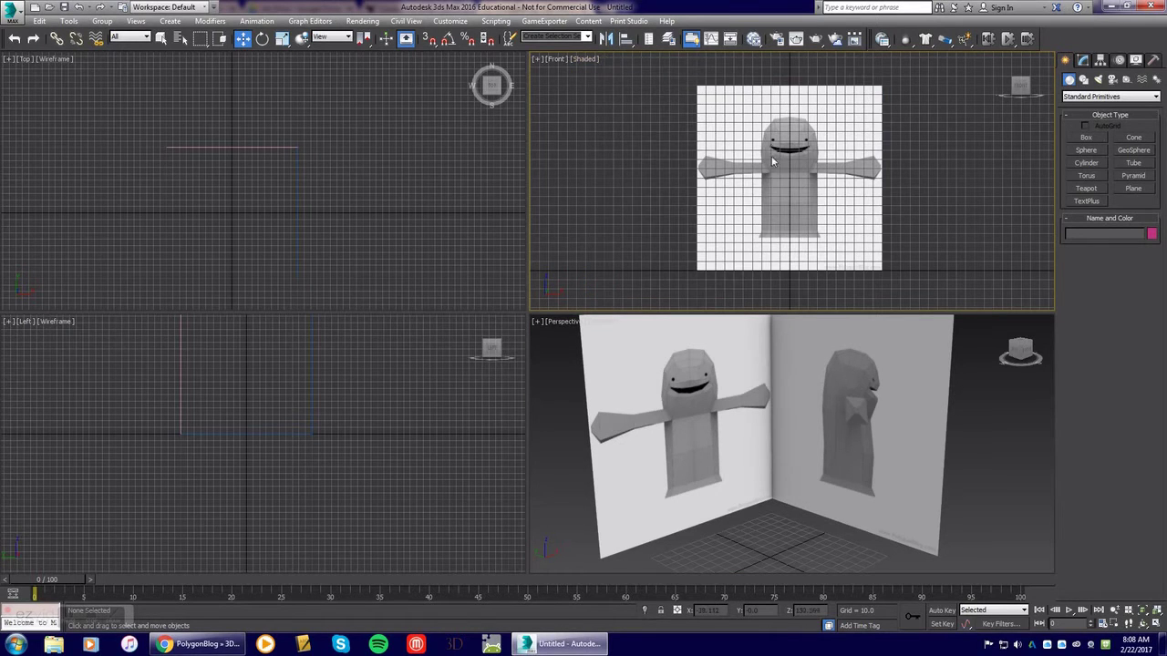
{"action": "left_click", "coordinate": [54, 322]}
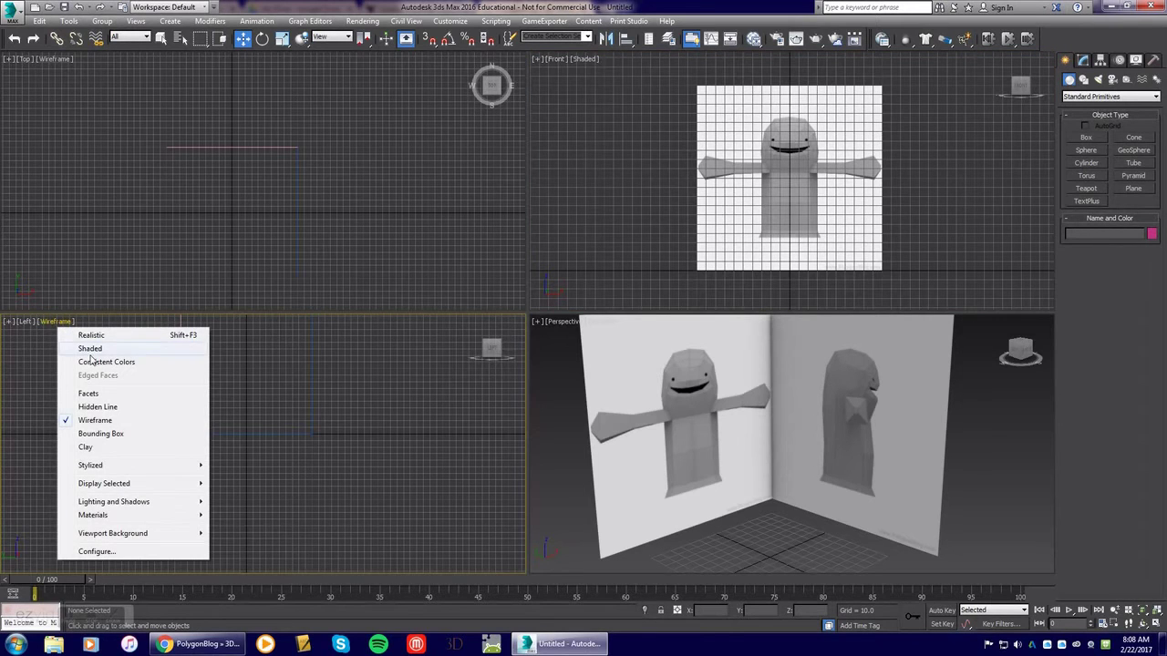
{"action": "left_click", "coordinate": [91, 349]}
{"action": "middle_click_drag", "start_coordinate": [274, 373], "coordinate": [271, 459]}
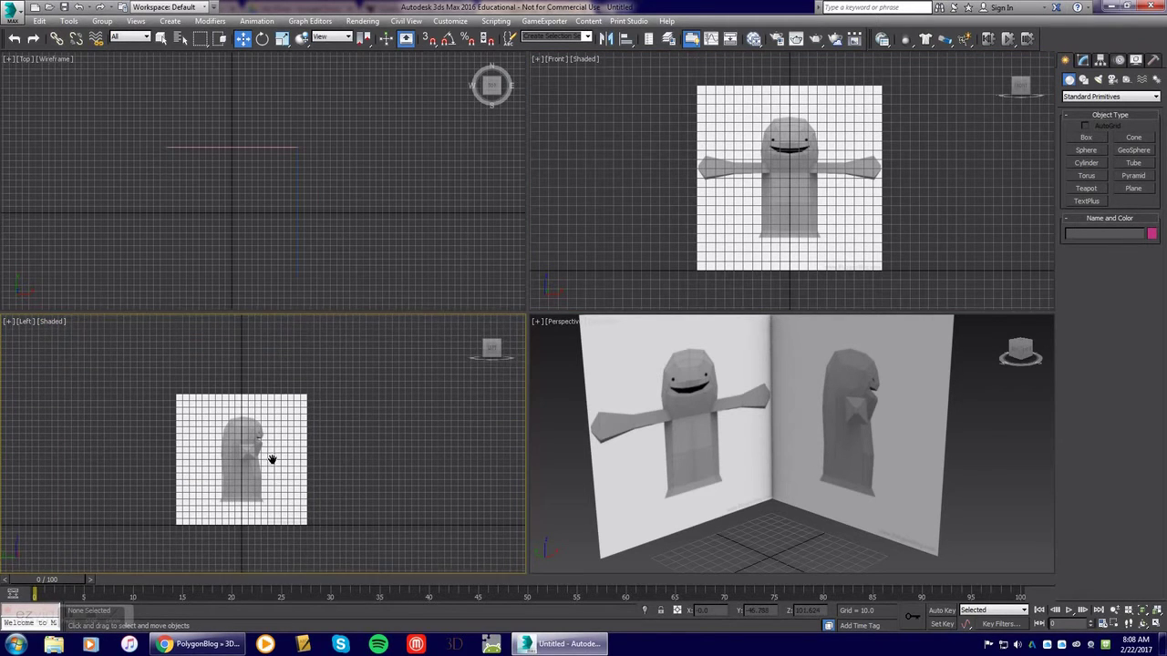
Hide the grid in the Front, Top, Left and Perspective viewports
{"action": "left_click", "coordinate": [790, 216]}
{"action": "key", "text": "g"}
{"action": "left_click", "coordinate": [414, 210]}
{"action": "key", "text": "g"}
{"action": "left_click", "coordinate": [419, 401]}
{"action": "key", "text": "g"}
{"action": "left_click", "coordinate": [689, 440]}
{"action": "key", "text": "g"}
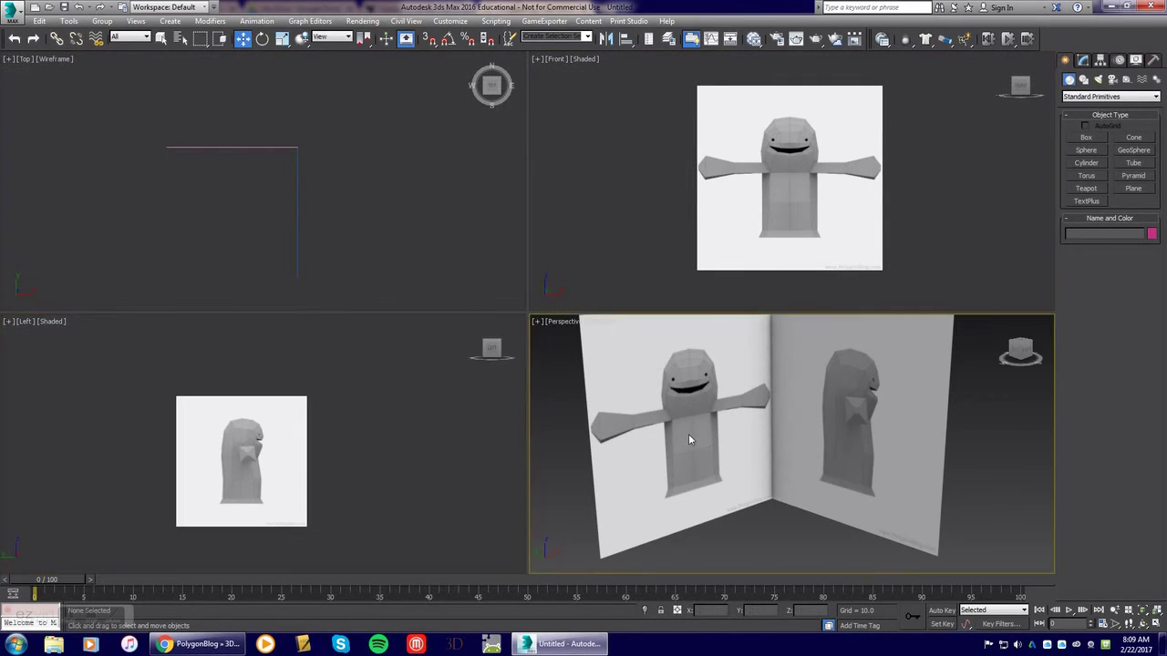
Draw a plane about 16 wide and 4.8 long from the face's centerline over the lower lip in the Front viewport
{"action": "scroll", "coordinate": [789, 175], "scroll_direction": "up", "scroll_amount": 4}
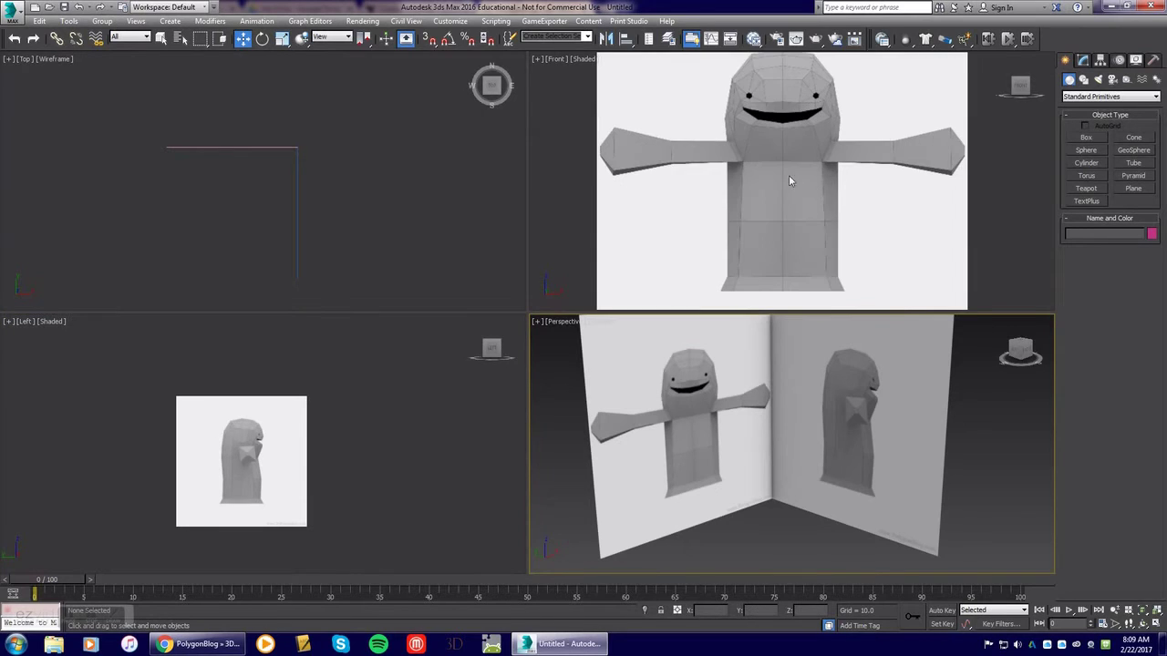
{"action": "scroll", "coordinate": [790, 164], "scroll_direction": "up", "scroll_amount": 6}
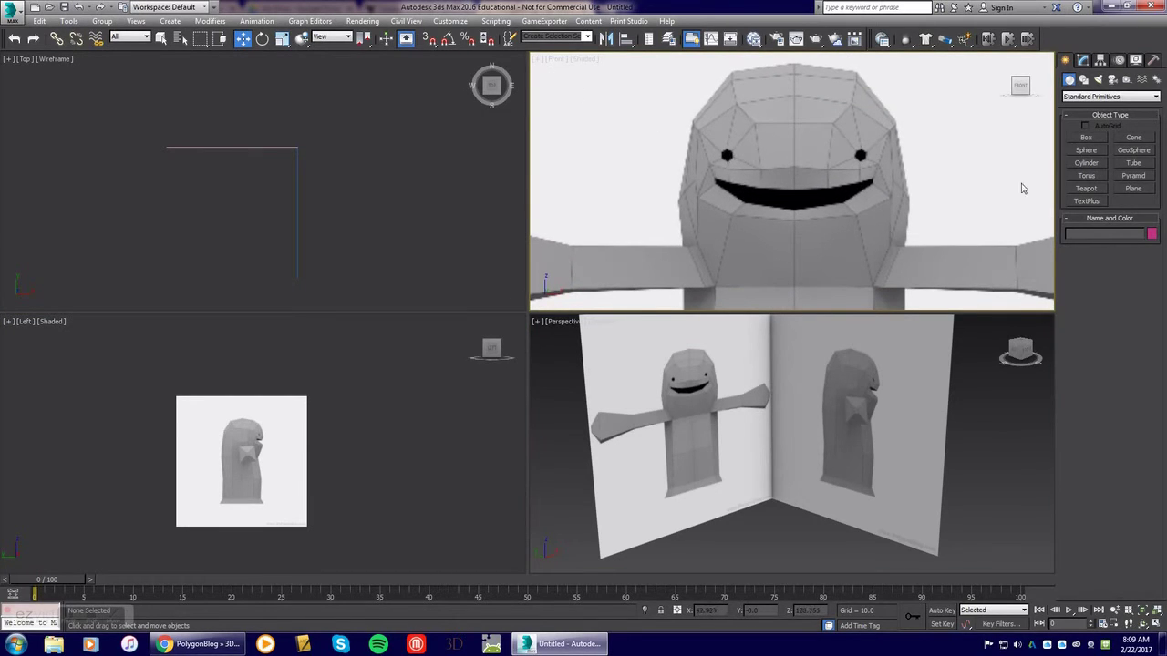
{"action": "left_click", "coordinate": [1134, 188]}
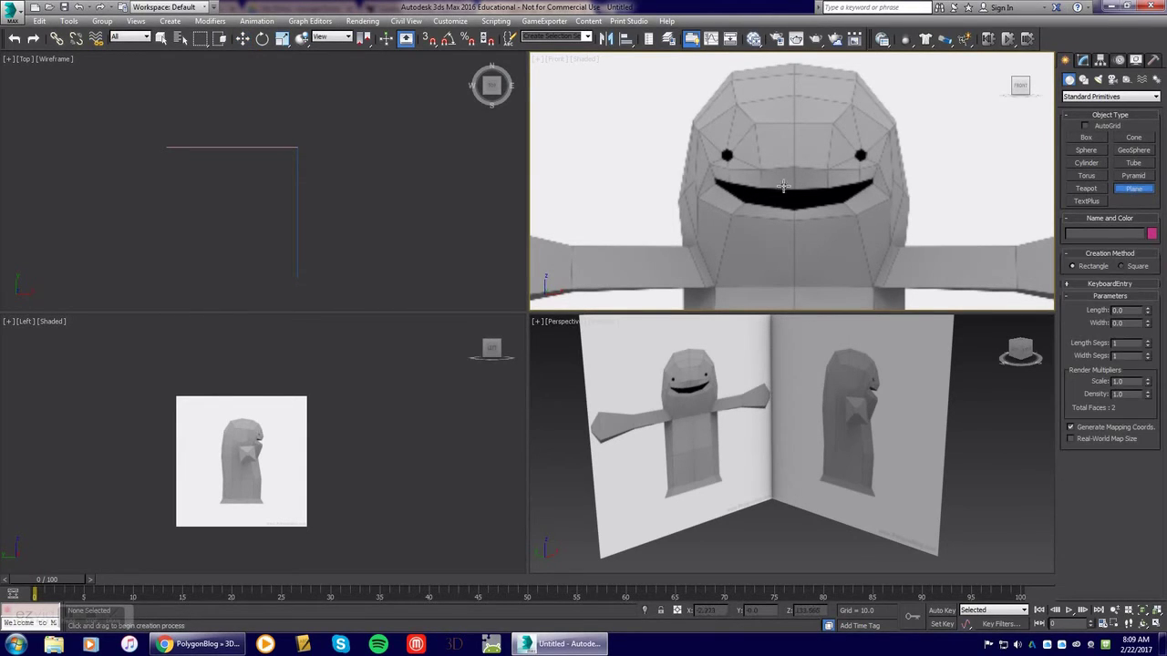
{"action": "left_click_drag", "start_coordinate": [793, 203], "coordinate": [734, 219]}
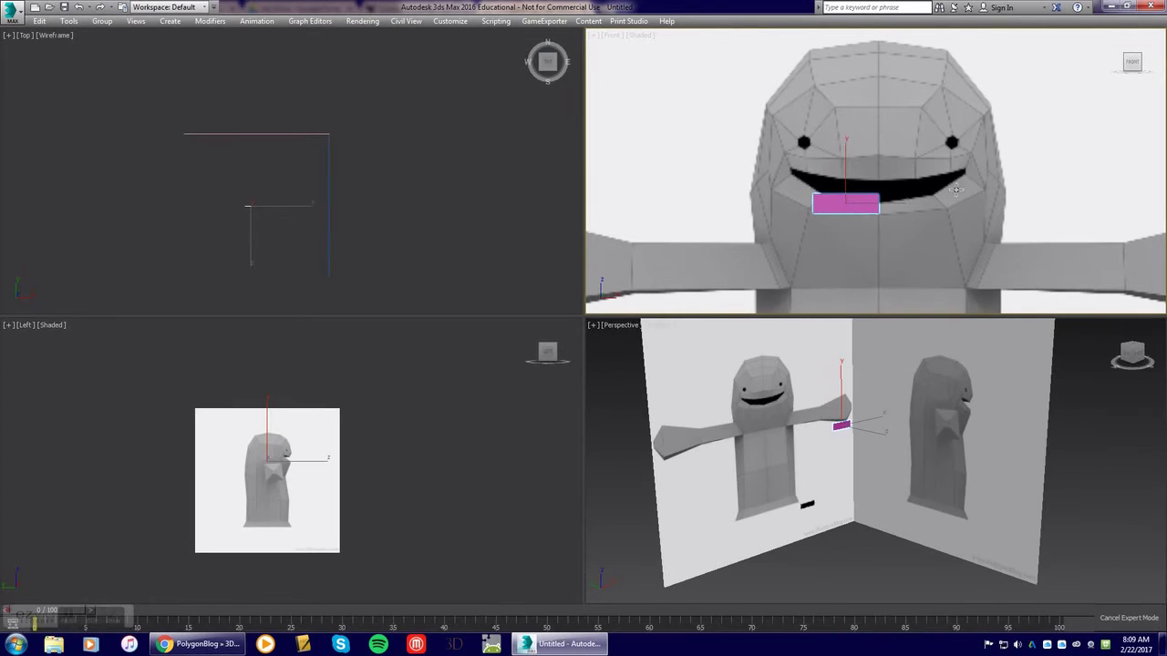
Make the new lip plane see-through and bring up its modification parameters
{"action": "key", "text": "alt+x"}
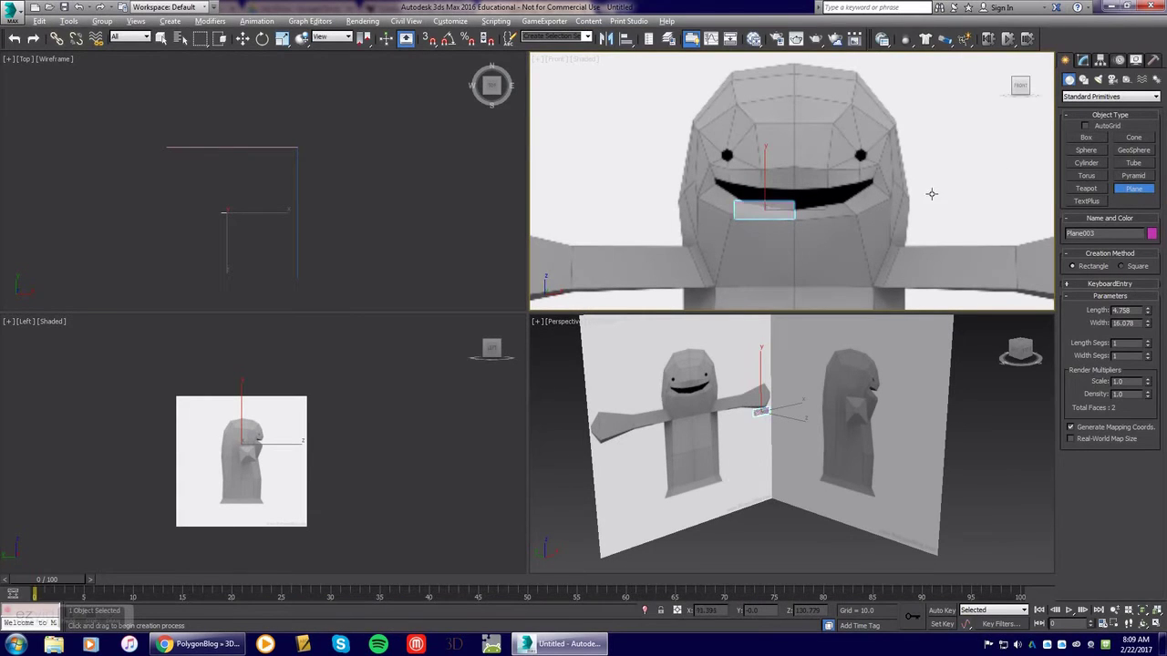
{"action": "scroll", "coordinate": [752, 209], "scroll_direction": "up", "scroll_amount": 5}
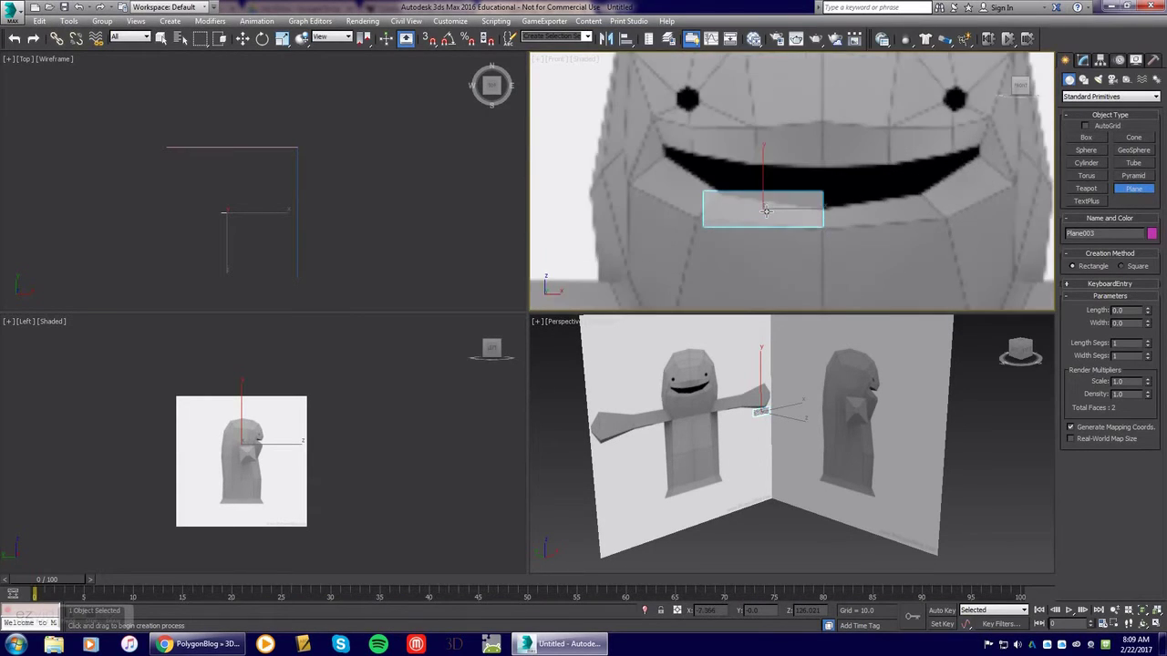
{"action": "scroll", "coordinate": [788, 211], "scroll_direction": "down", "scroll_amount": 2}
{"action": "middle_click_drag", "start_coordinate": [787, 211], "coordinate": [777, 218]}
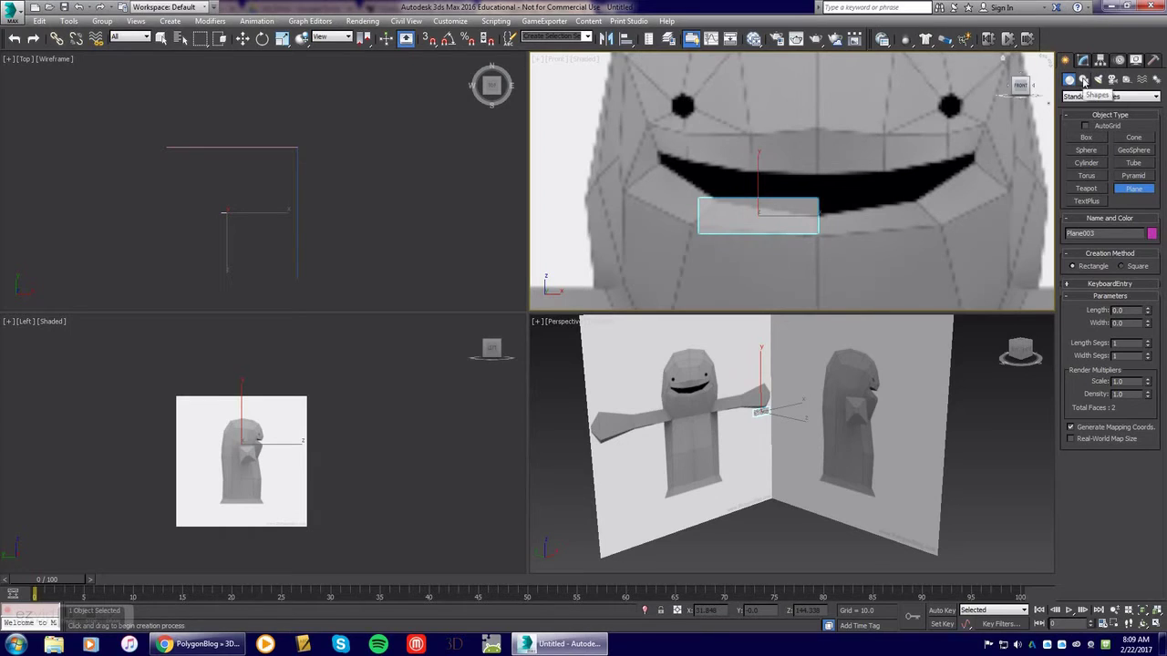
{"action": "left_click", "coordinate": [1086, 60]}
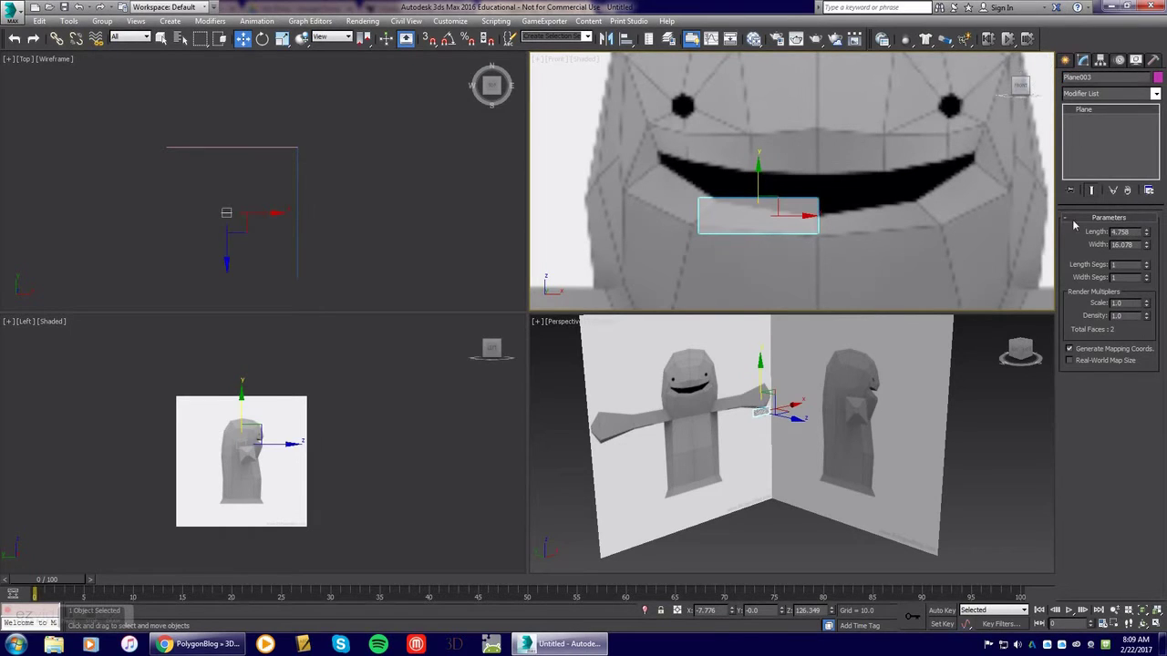
{"action": "right_click", "coordinate": [775, 220]}
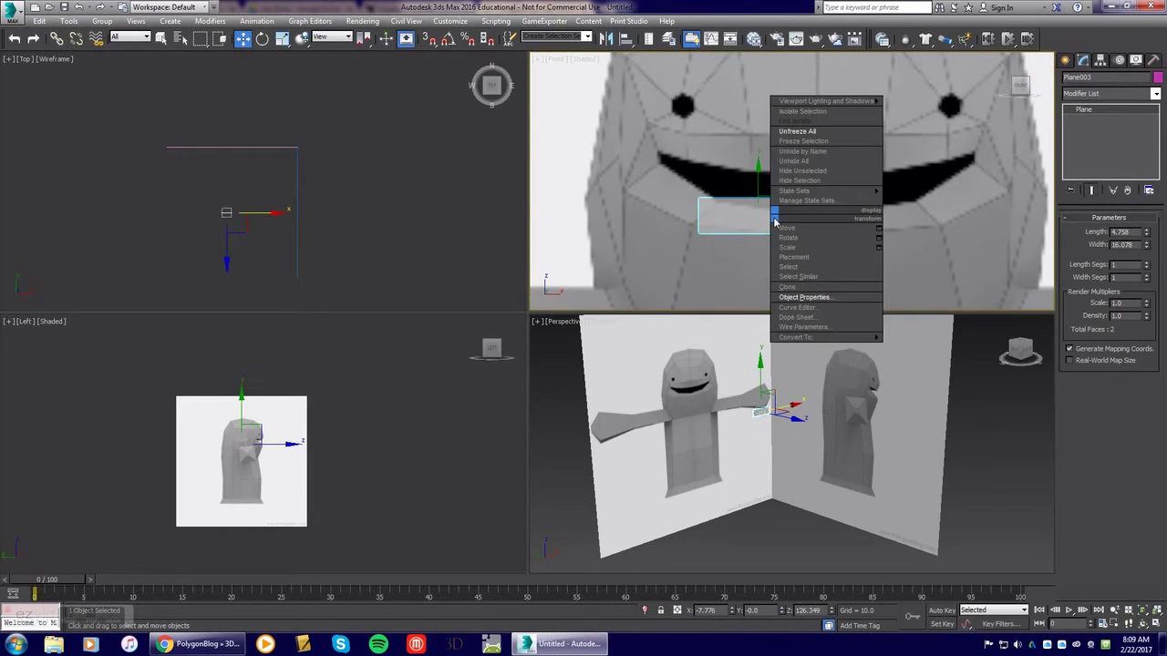
{"action": "left_click", "coordinate": [742, 211]}
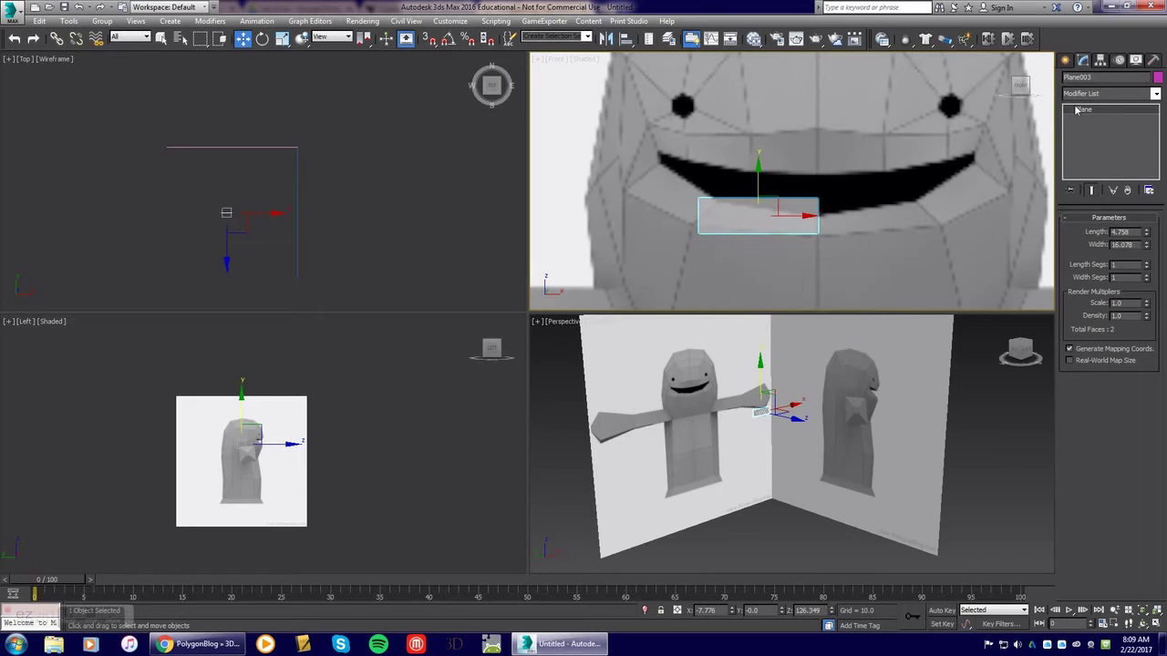
{"action": "left_click", "coordinate": [1155, 95]}
{"action": "left_click", "coordinate": [1156, 94]}
{"action": "left_click", "coordinate": [1156, 95]}
{"action": "left_click_drag", "start_coordinate": [1157, 125], "coordinate": [1158, 169]}
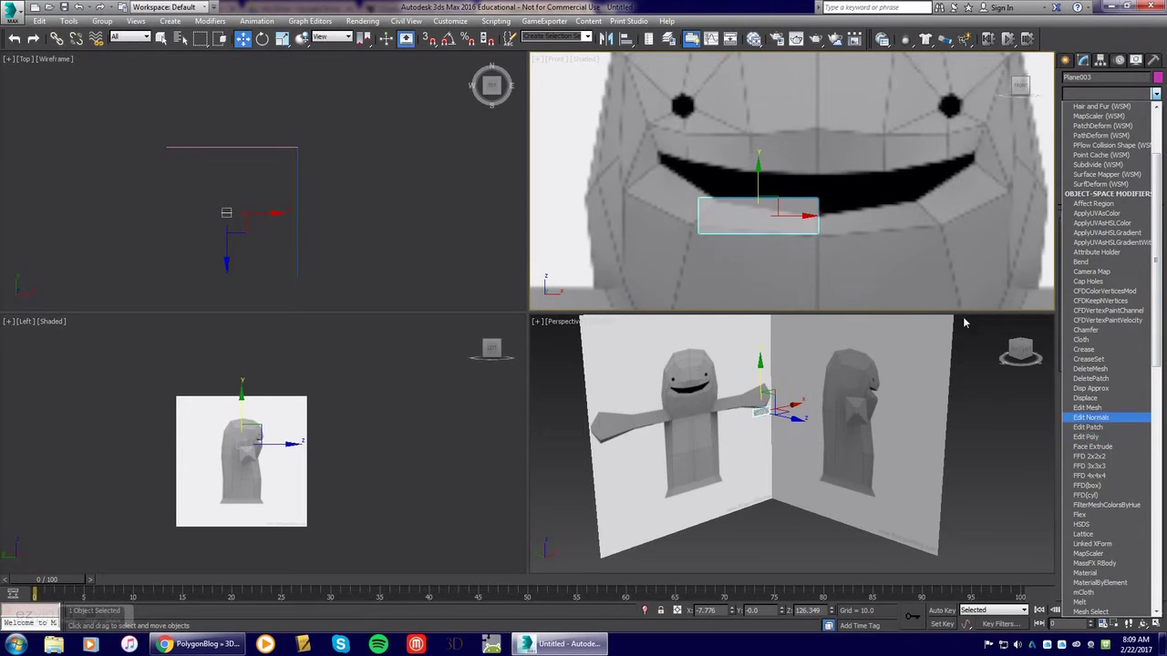
{"action": "left_click", "coordinate": [736, 187]}
{"action": "right_click", "coordinate": [735, 204]}
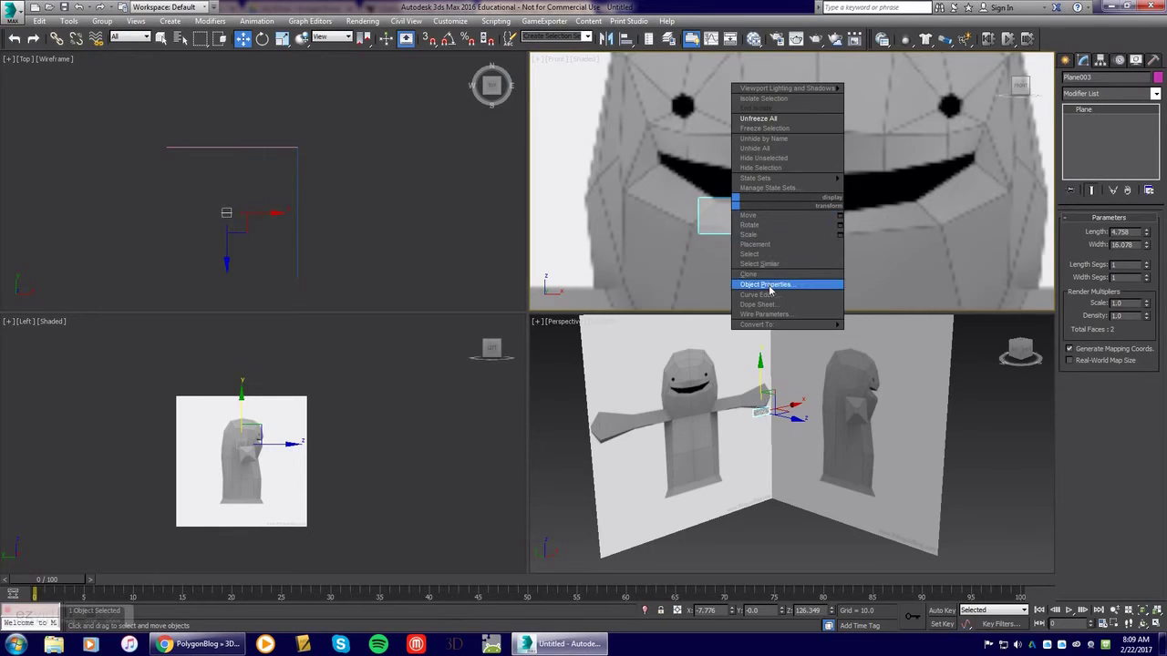
{"action": "mouse_move", "coordinate": [757, 325]}
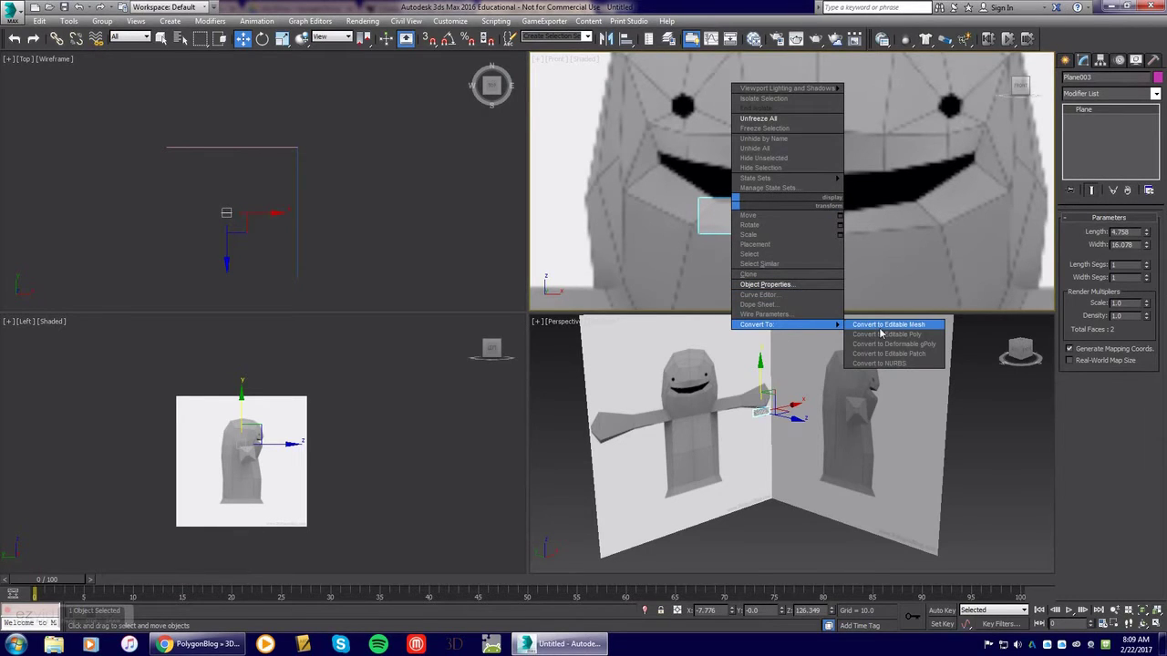
Add an Edit Poly modifier to the lip plane and enter vertex editing
{"action": "left_click", "coordinate": [1157, 95]}
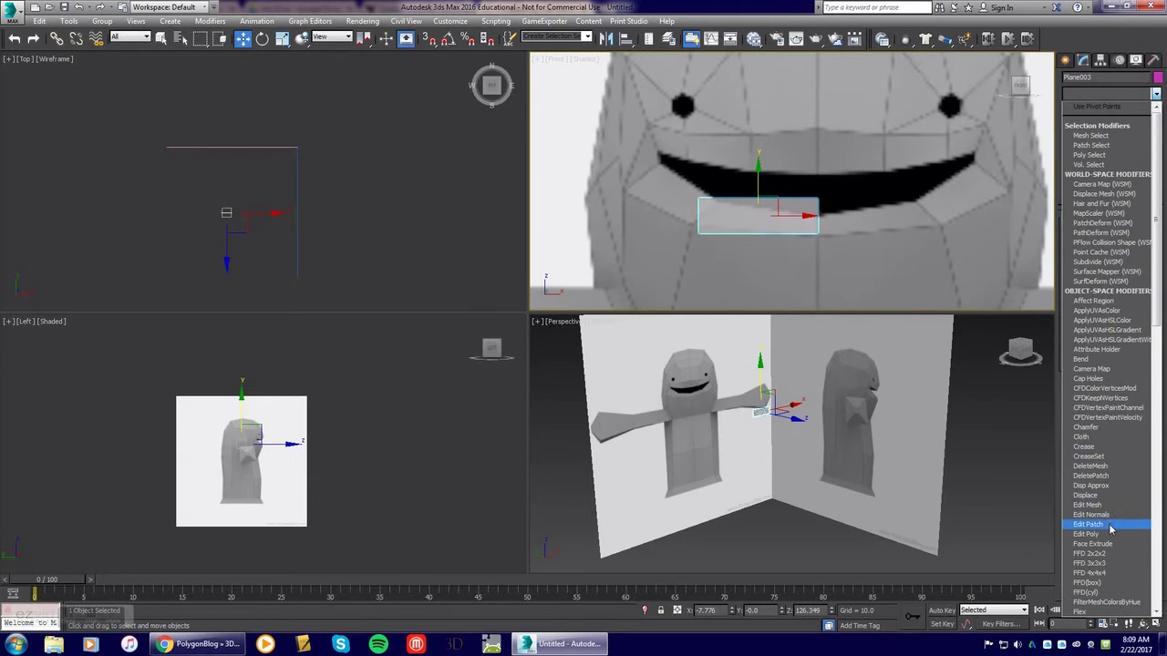
{"action": "left_click", "coordinate": [1107, 535]}
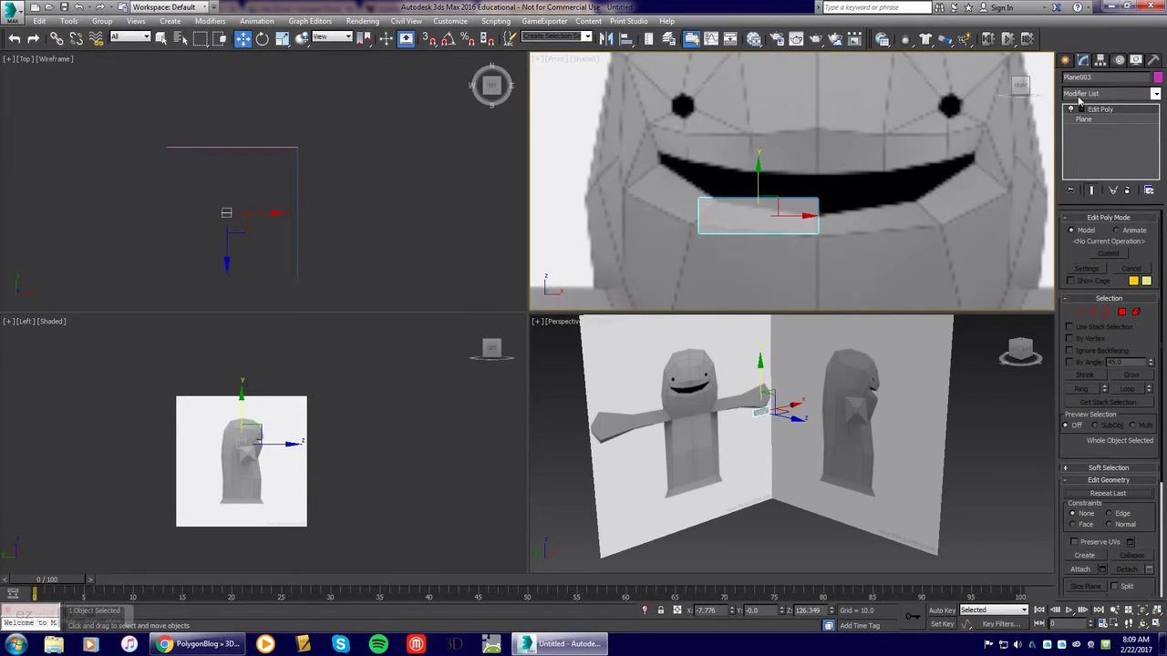
{"action": "left_click", "coordinate": [1083, 119]}
{"action": "left_click", "coordinate": [1097, 110]}
{"action": "left_click", "coordinate": [1077, 313]}
Move the plane's vertices onto the lower-lip outline in the Front viewport and turn on Edged Faces there
{"action": "left_click_drag", "start_coordinate": [810, 195], "coordinate": [817, 234]}
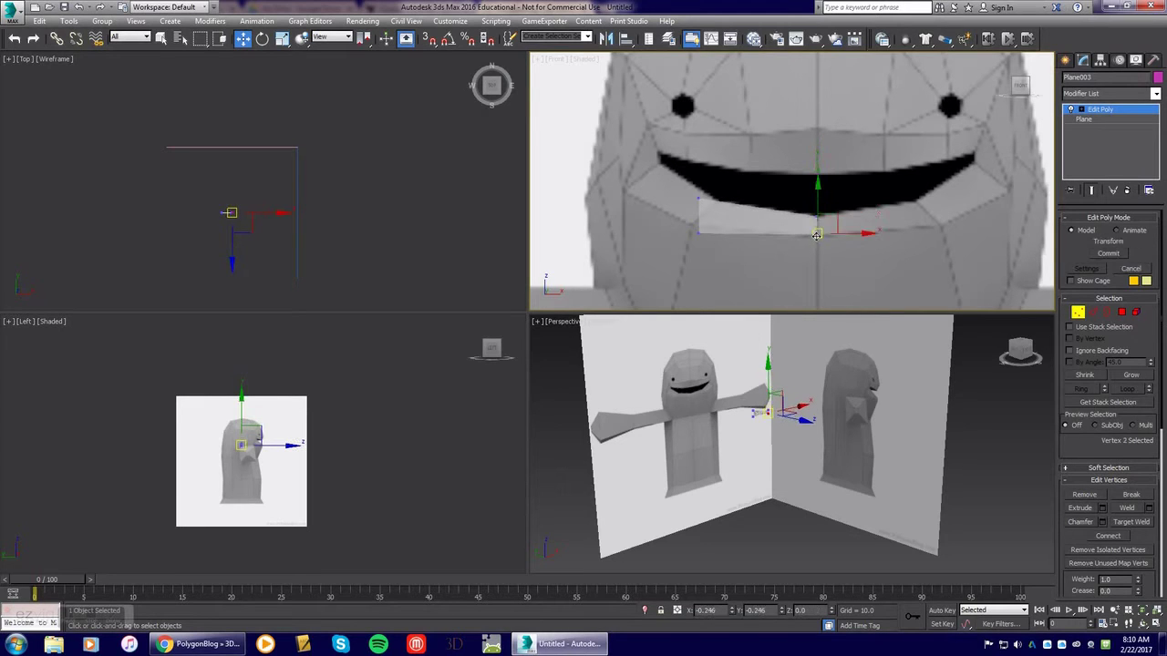
{"action": "left_click", "coordinate": [697, 230]}
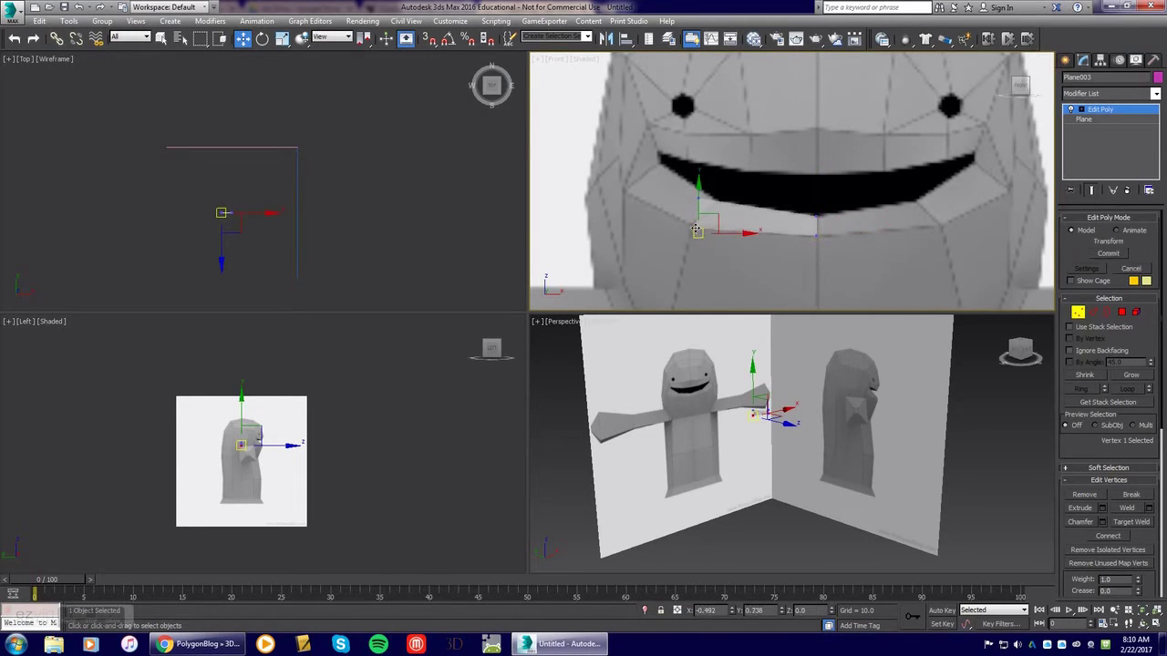
{"action": "left_click_drag", "start_coordinate": [698, 230], "coordinate": [693, 225]}
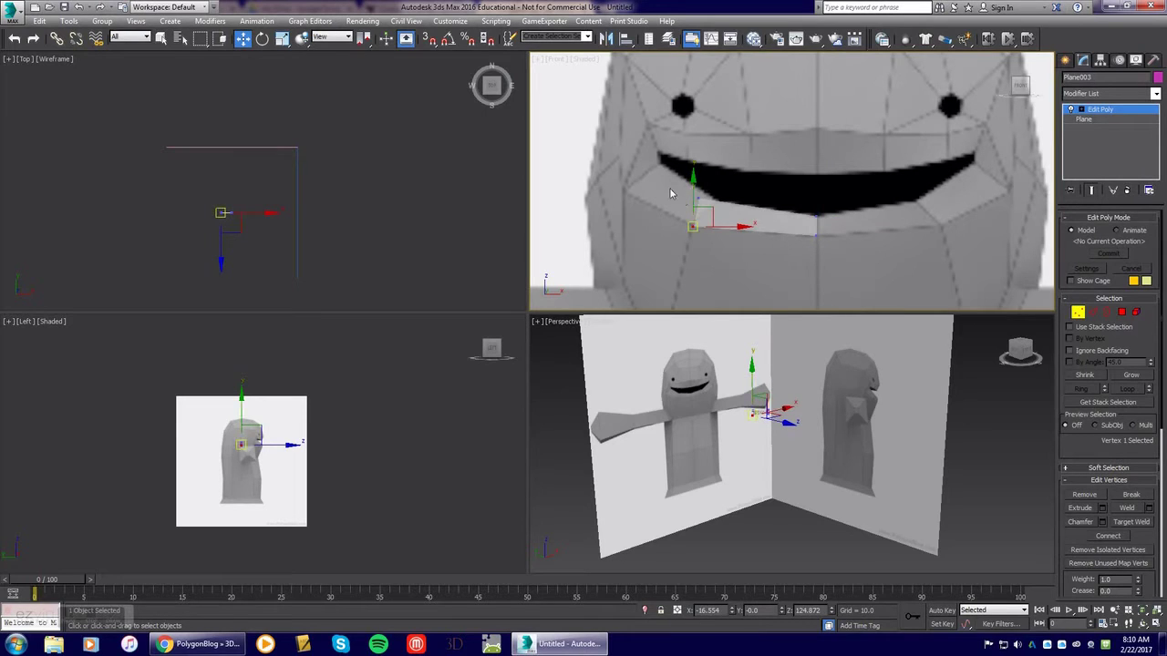
{"action": "left_click", "coordinate": [714, 200]}
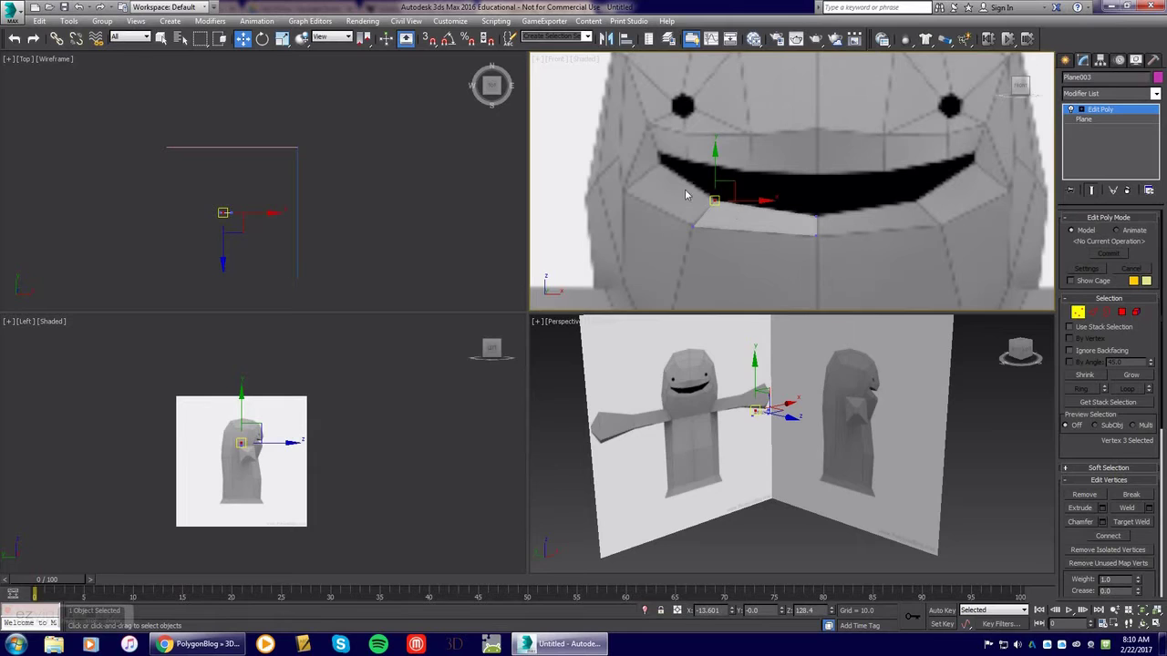
{"action": "left_click", "coordinate": [583, 59]}
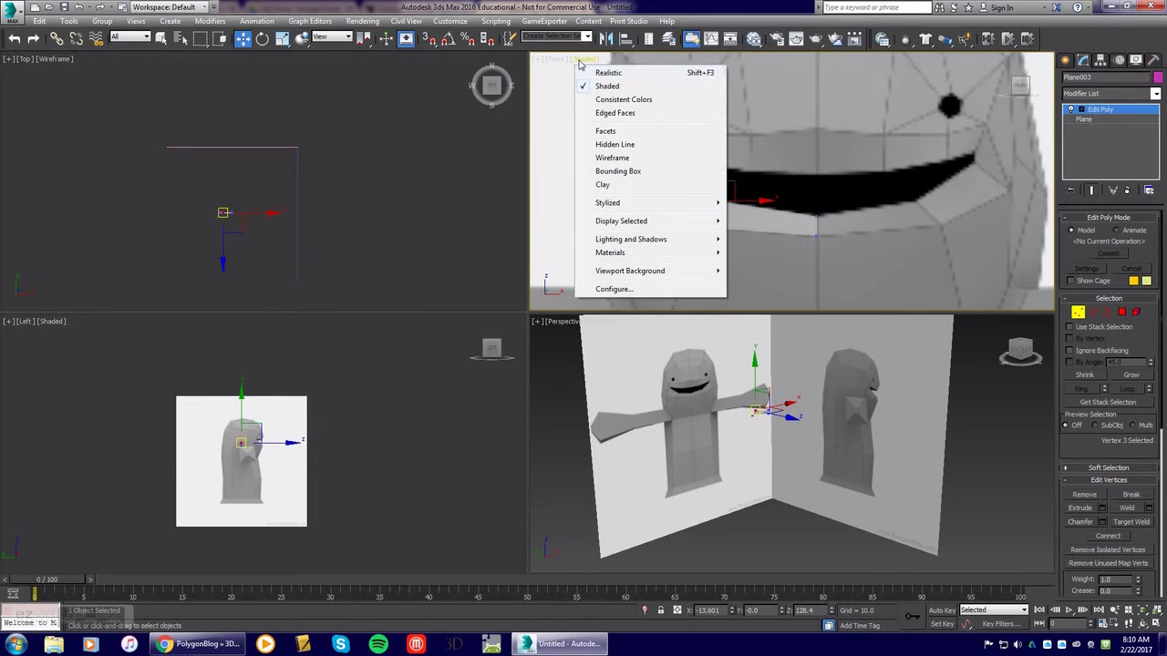
{"action": "left_click", "coordinate": [602, 114]}
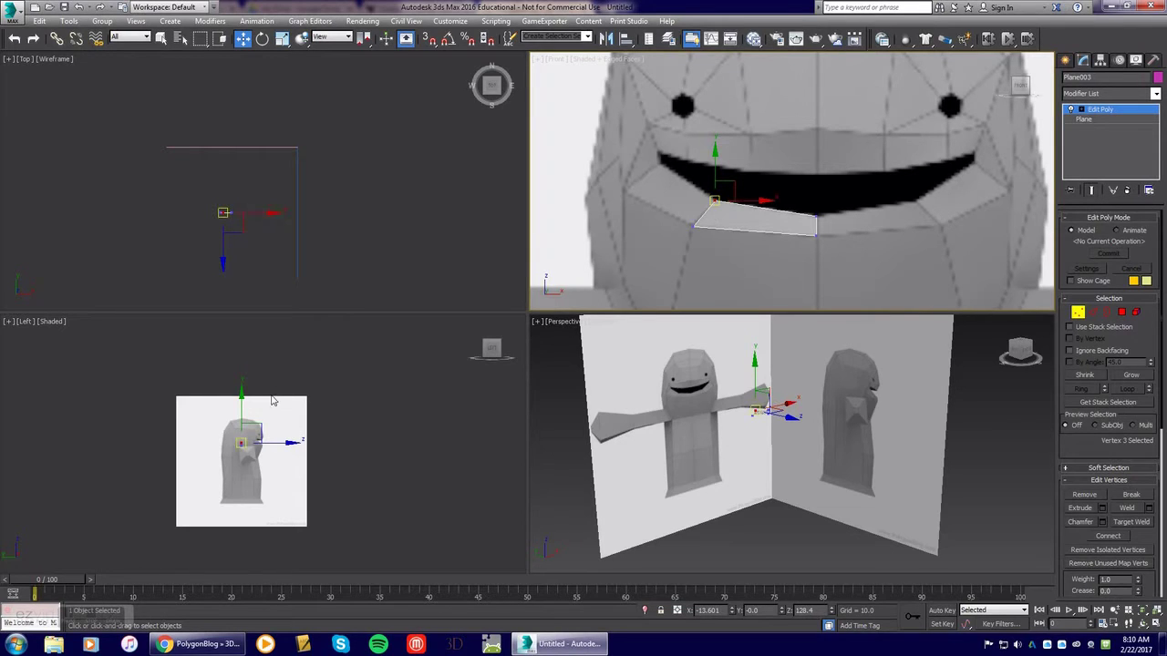
Move all four lip-plane vertices forward to the front of the monster's lower lip in the Left viewport
{"action": "scroll", "coordinate": [266, 447], "scroll_direction": "up", "scroll_amount": 8}
{"action": "middle_click_drag", "start_coordinate": [258, 445], "coordinate": [289, 451]}
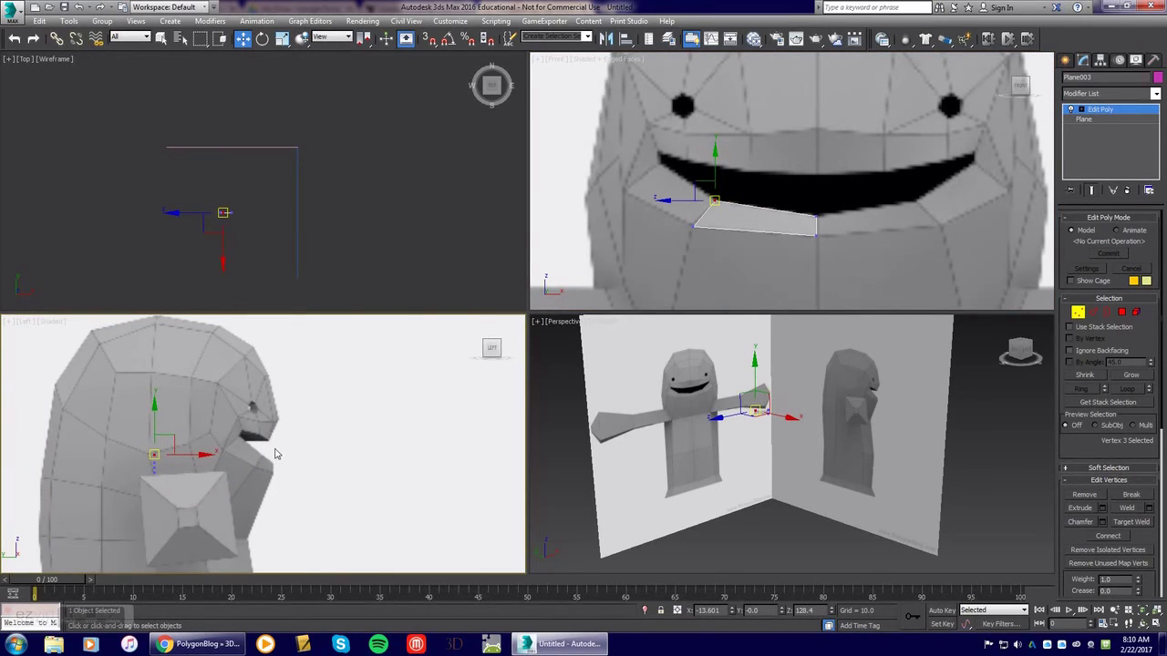
{"action": "left_click", "coordinate": [738, 214]}
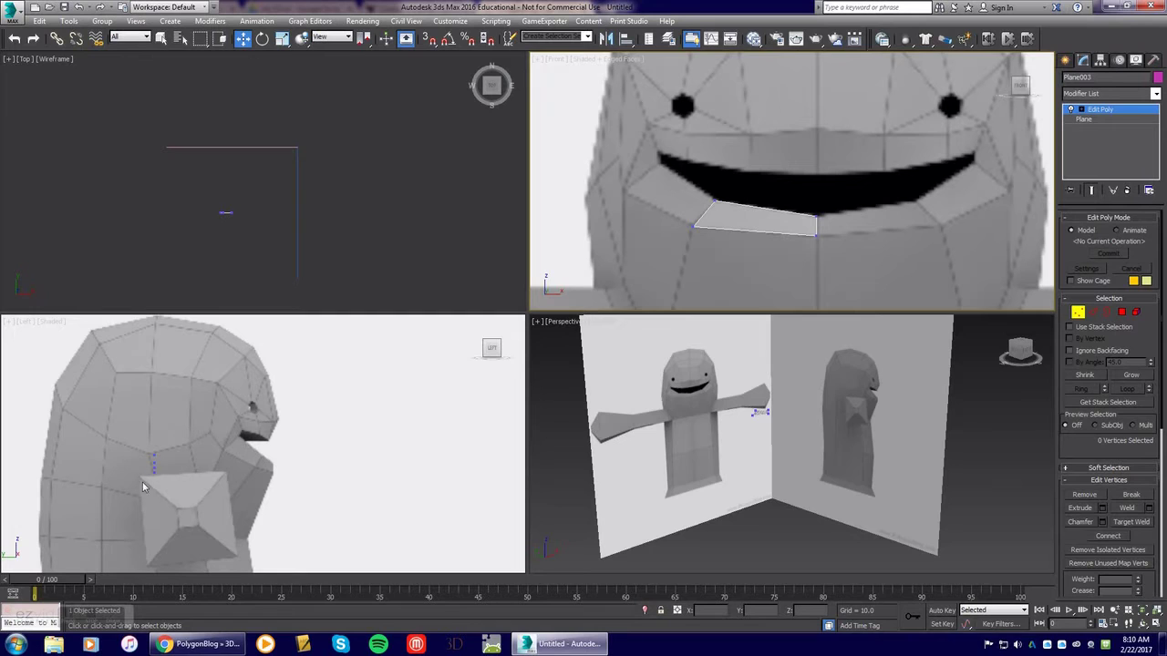
{"action": "left_click_drag", "start_coordinate": [133, 438], "coordinate": [307, 469]}
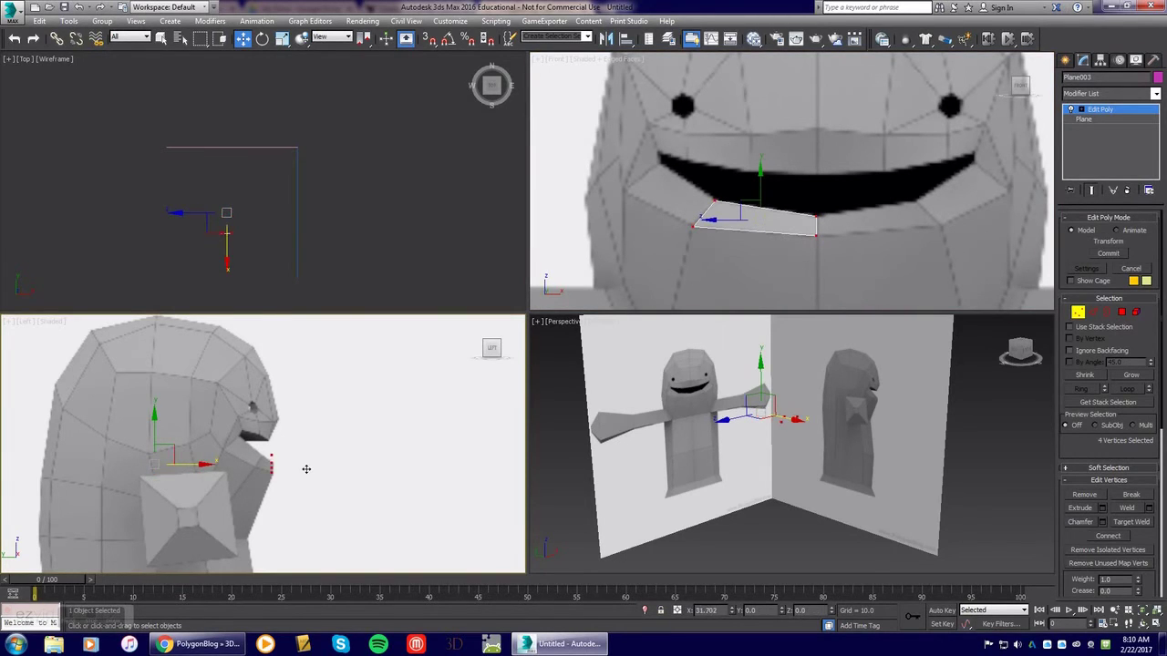
Move the two outer vertices of the lip plane back along the lip's side profile in the Left viewport
{"action": "left_click_drag", "start_coordinate": [665, 180], "coordinate": [737, 243]}
{"action": "left_click", "coordinate": [305, 459]}
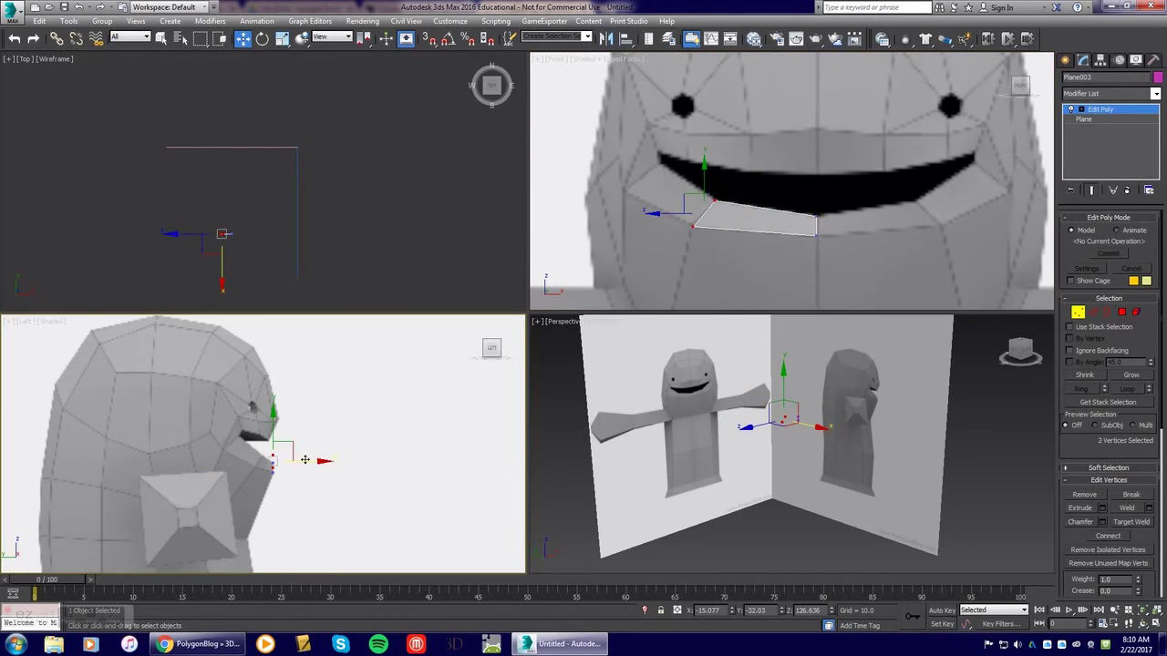
{"action": "left_click_drag", "start_coordinate": [313, 461], "coordinate": [296, 463]}
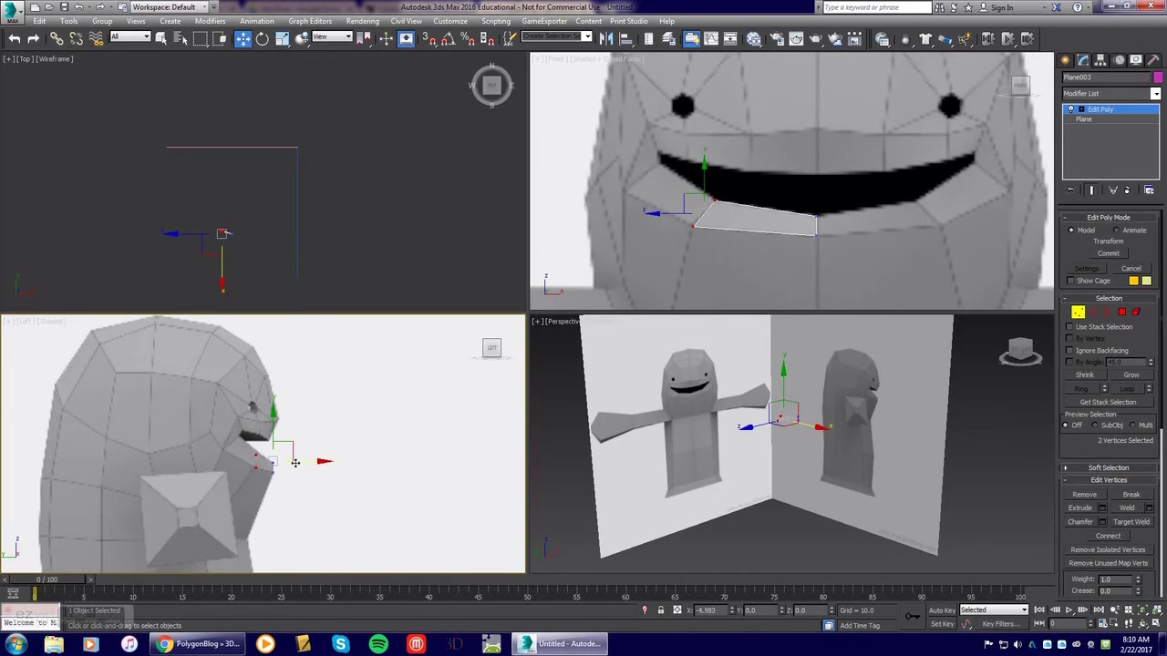
Turn on Edged Faces in the Left viewport and align the outer upper and lower lip vertices individually with the side reference
{"action": "scroll", "coordinate": [273, 456], "scroll_direction": "up", "scroll_amount": 5}
{"action": "left_click", "coordinate": [51, 322]}
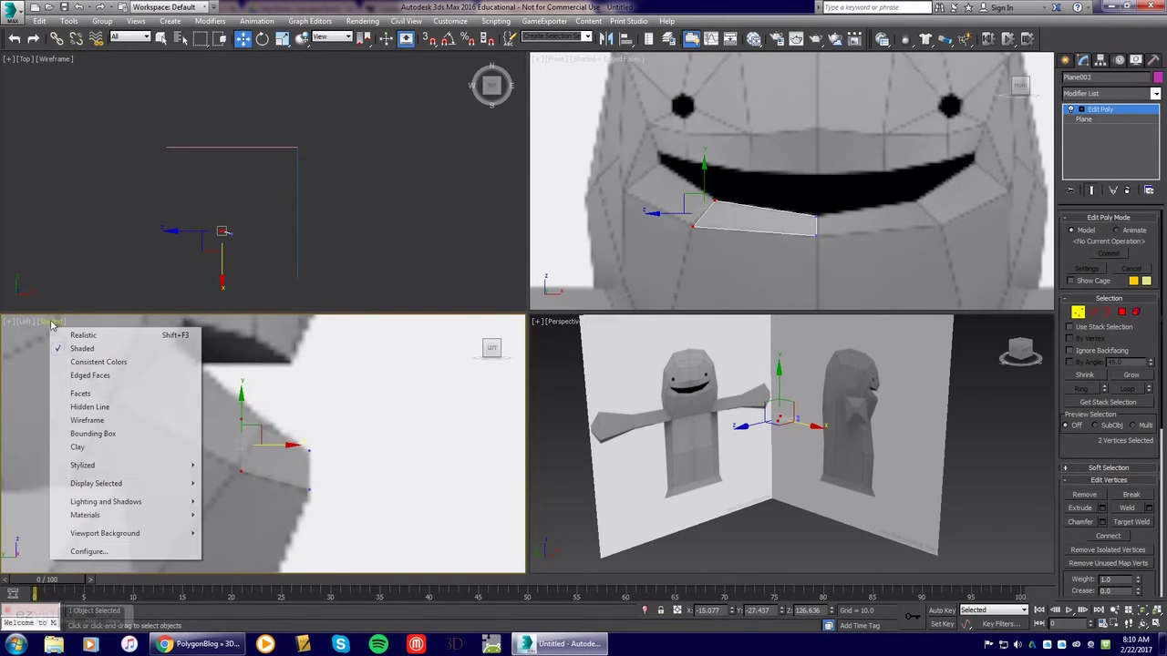
{"action": "left_click", "coordinate": [91, 375]}
{"action": "left_click", "coordinate": [250, 426]}
{"action": "left_click_drag", "start_coordinate": [251, 429], "coordinate": [265, 423]}
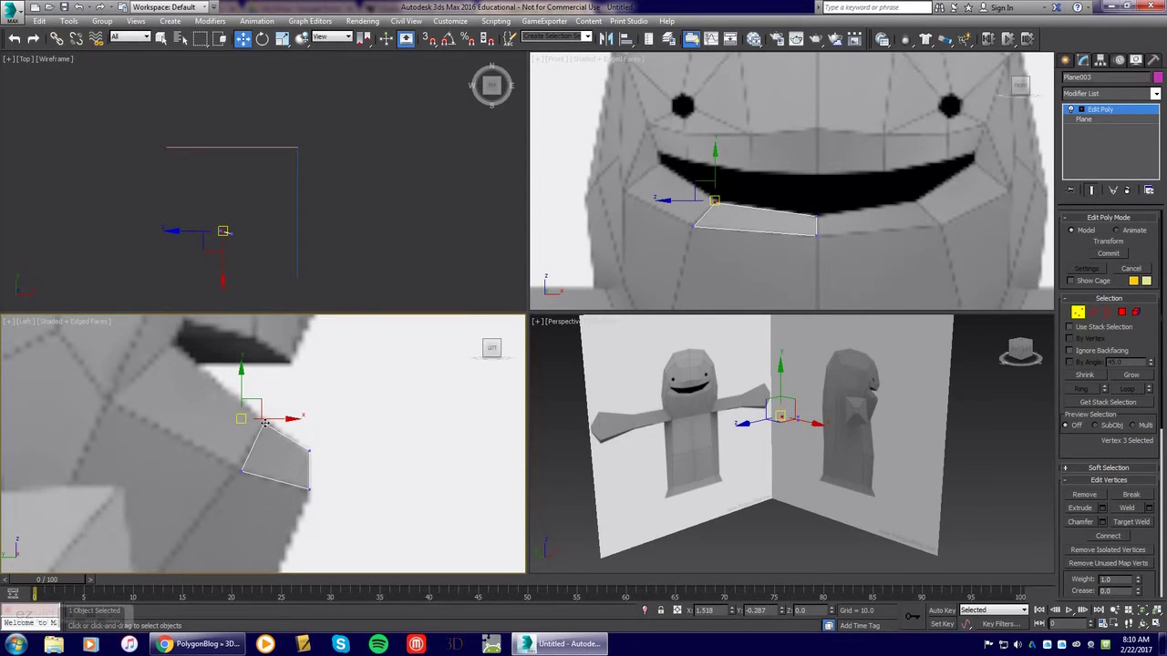
{"action": "left_click", "coordinate": [241, 470]}
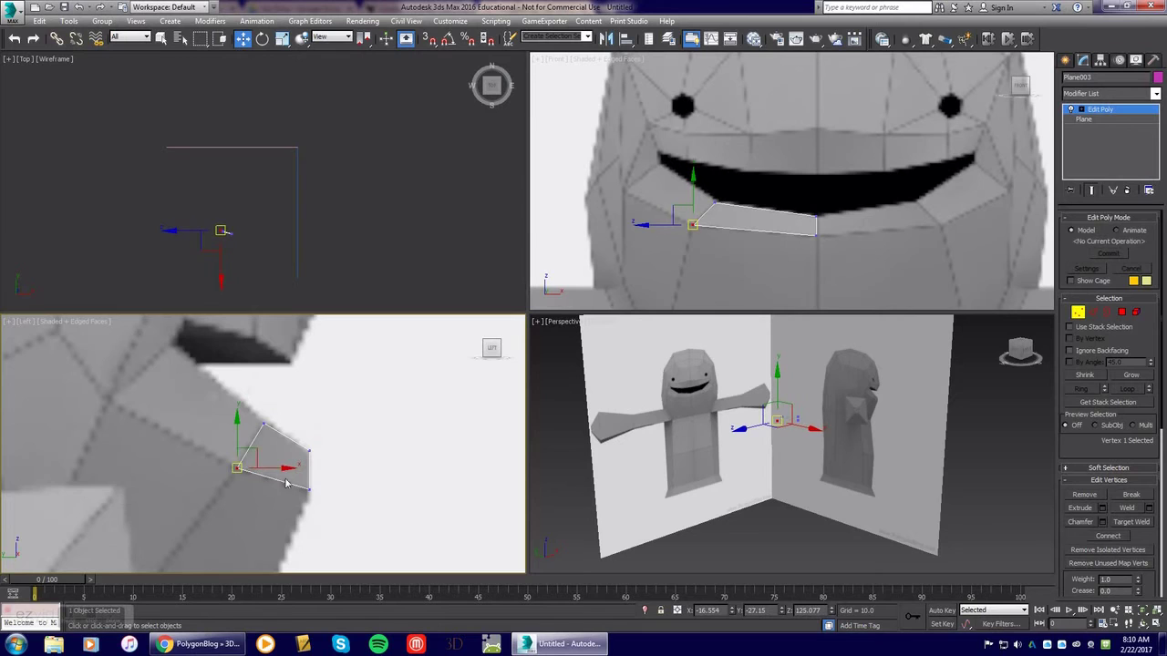
Align the front upper and lower vertices of the lip plane with the side reference in the Left viewport
{"action": "left_click", "coordinate": [314, 453]}
{"action": "left_click", "coordinate": [309, 452]}
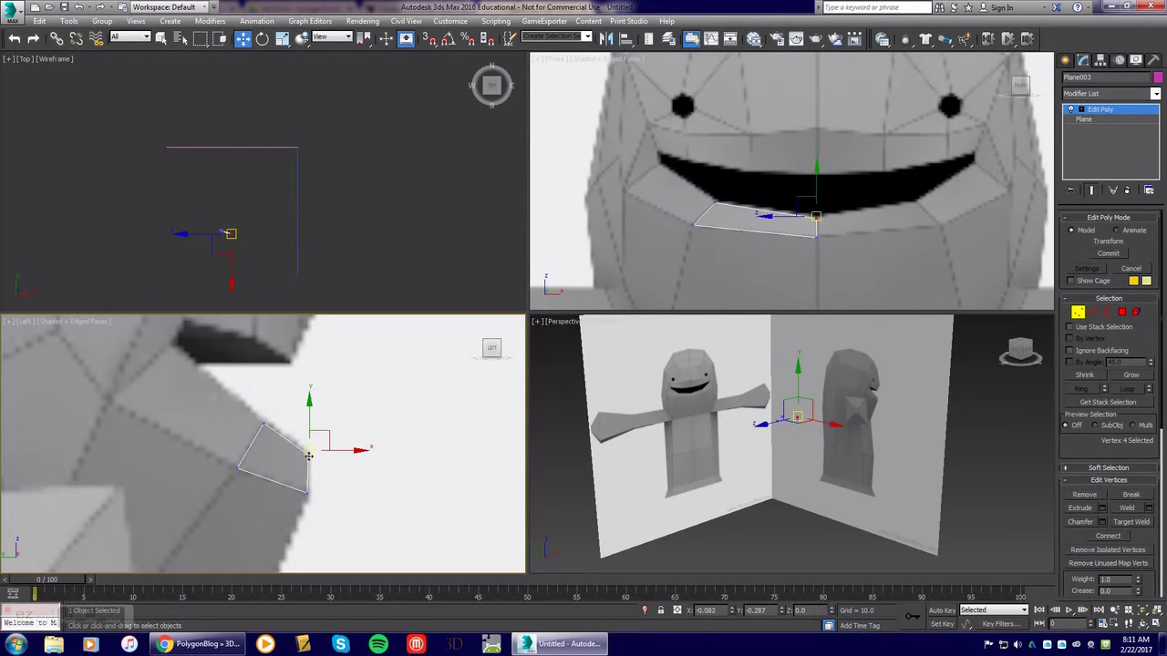
{"action": "left_click", "coordinate": [783, 206]}
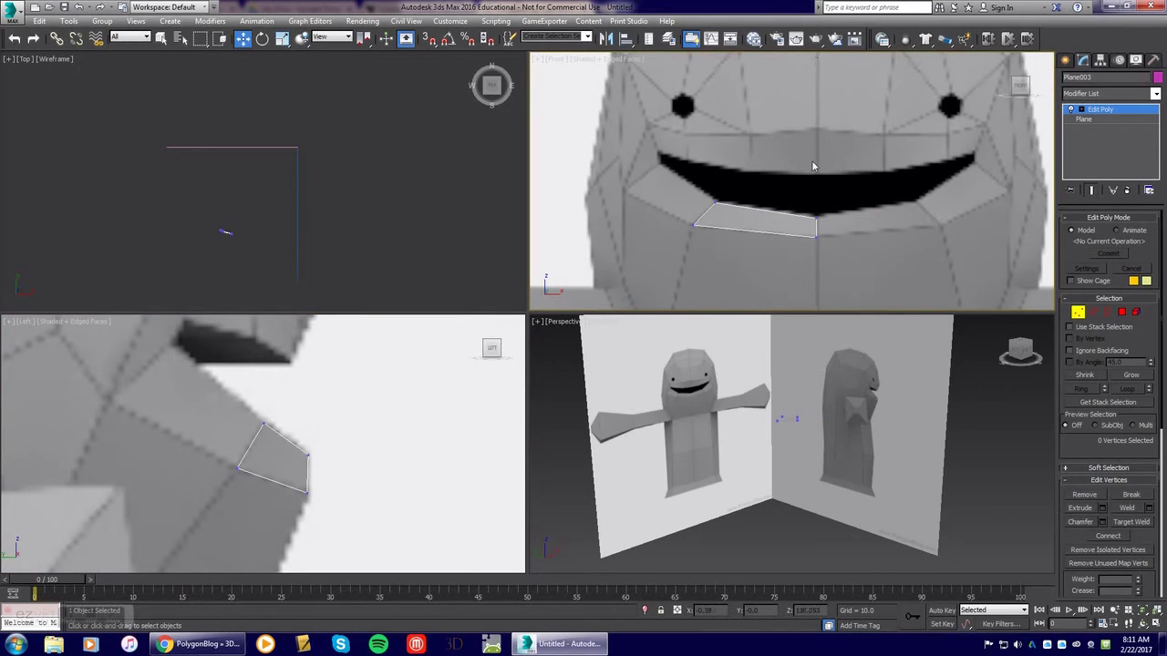
Reset the X coordinate of the two lip-plane vertices on the mouth's center line to zero
{"action": "scroll", "coordinate": [830, 287], "scroll_direction": "down", "scroll_amount": 3}
{"action": "scroll", "coordinate": [821, 196], "scroll_direction": "up", "scroll_amount": 2}
{"action": "scroll", "coordinate": [757, 164], "scroll_direction": "down", "scroll_amount": 2}
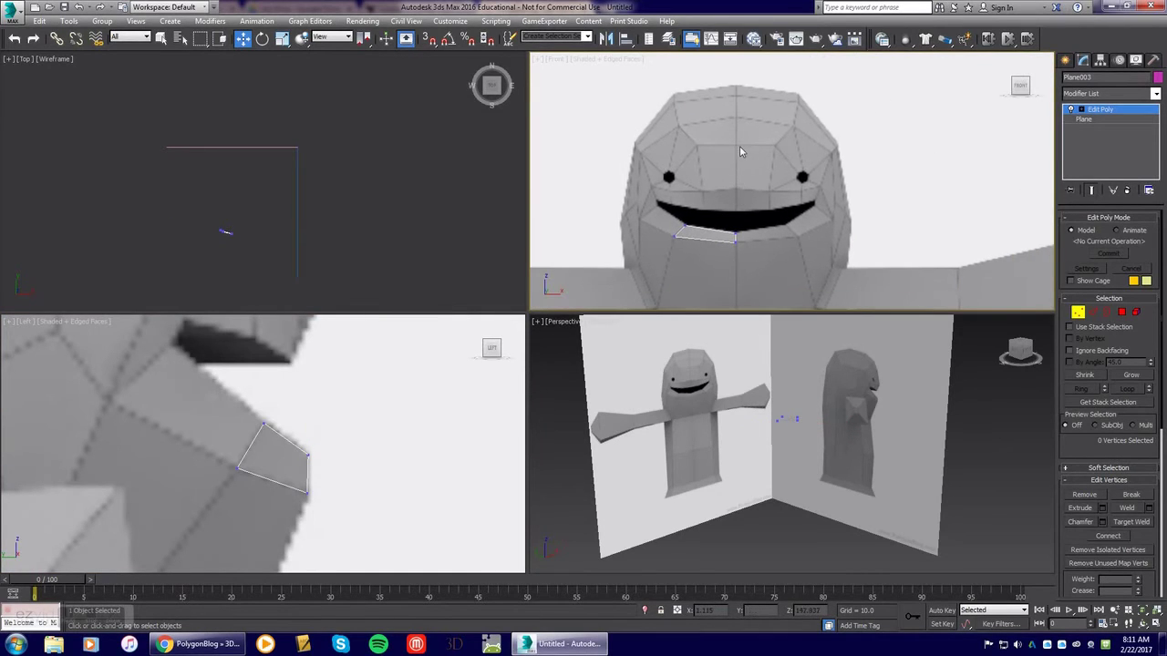
{"action": "scroll", "coordinate": [736, 255], "scroll_direction": "up", "scroll_amount": 4}
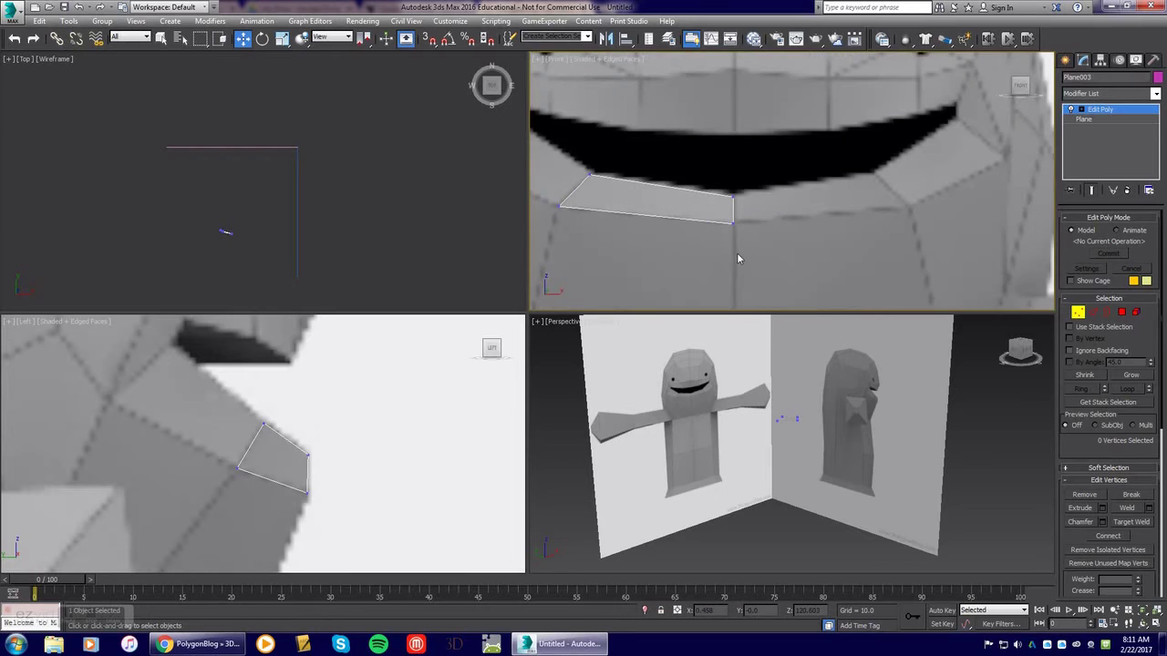
{"action": "left_click", "coordinate": [730, 194]}
{"action": "left_click", "coordinate": [731, 219]}
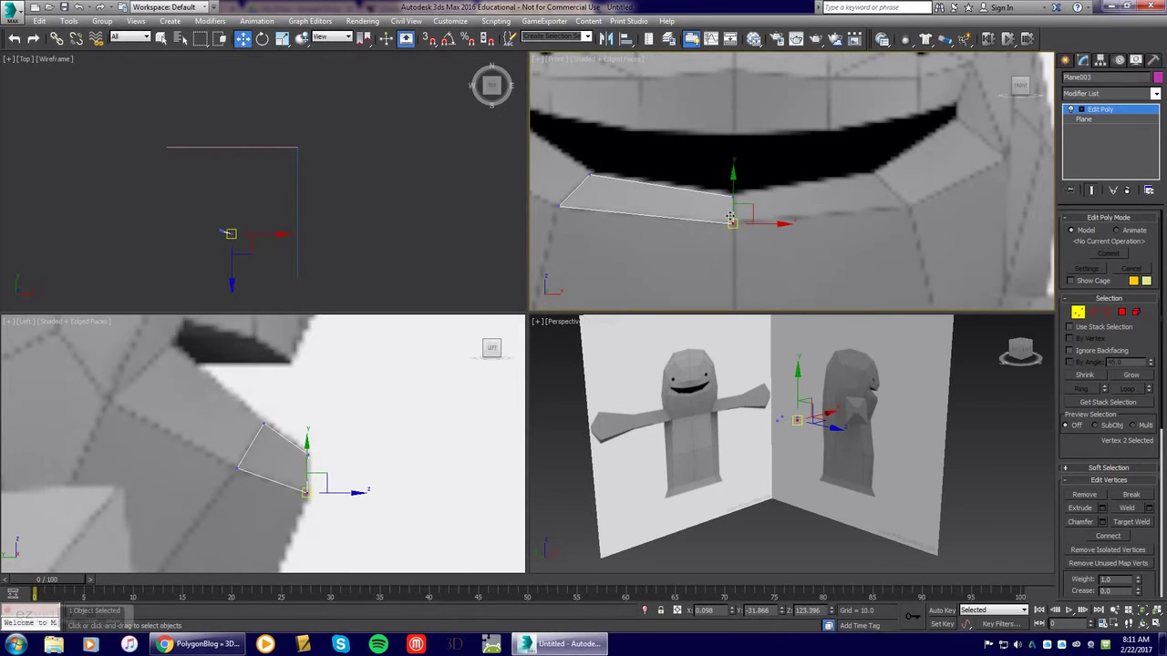
{"action": "left_click", "coordinate": [742, 209]}
{"action": "left_click", "coordinate": [714, 177]}
{"action": "left_click", "coordinate": [738, 208]}
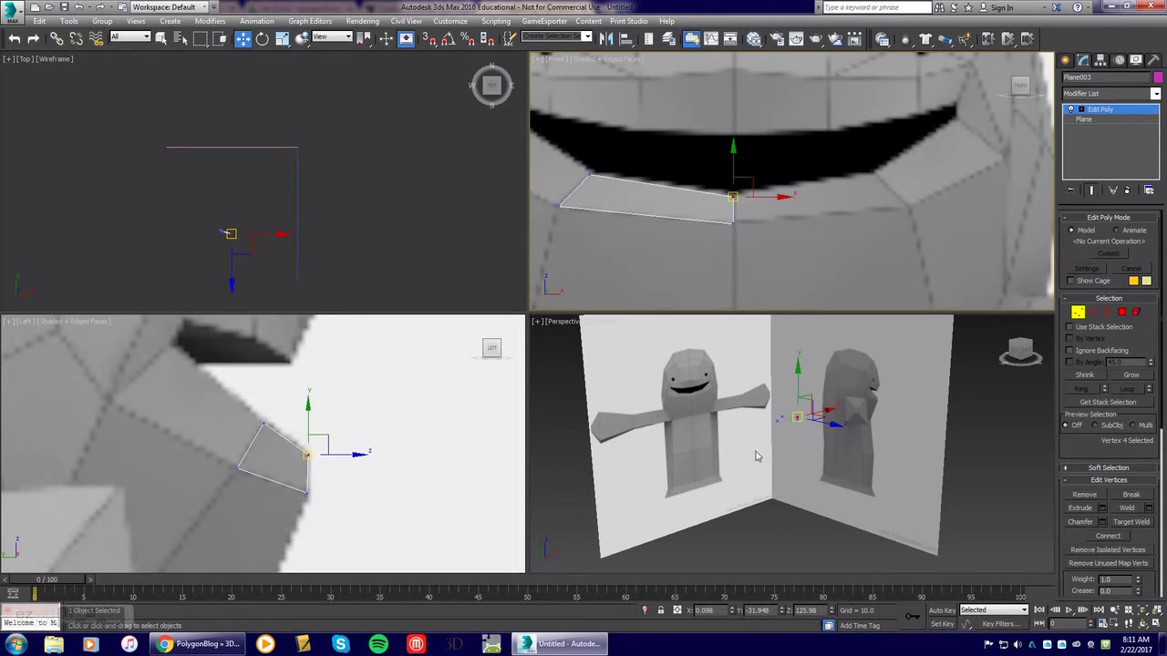
{"action": "right_click", "coordinate": [731, 615]}
{"action": "left_click", "coordinate": [732, 222]}
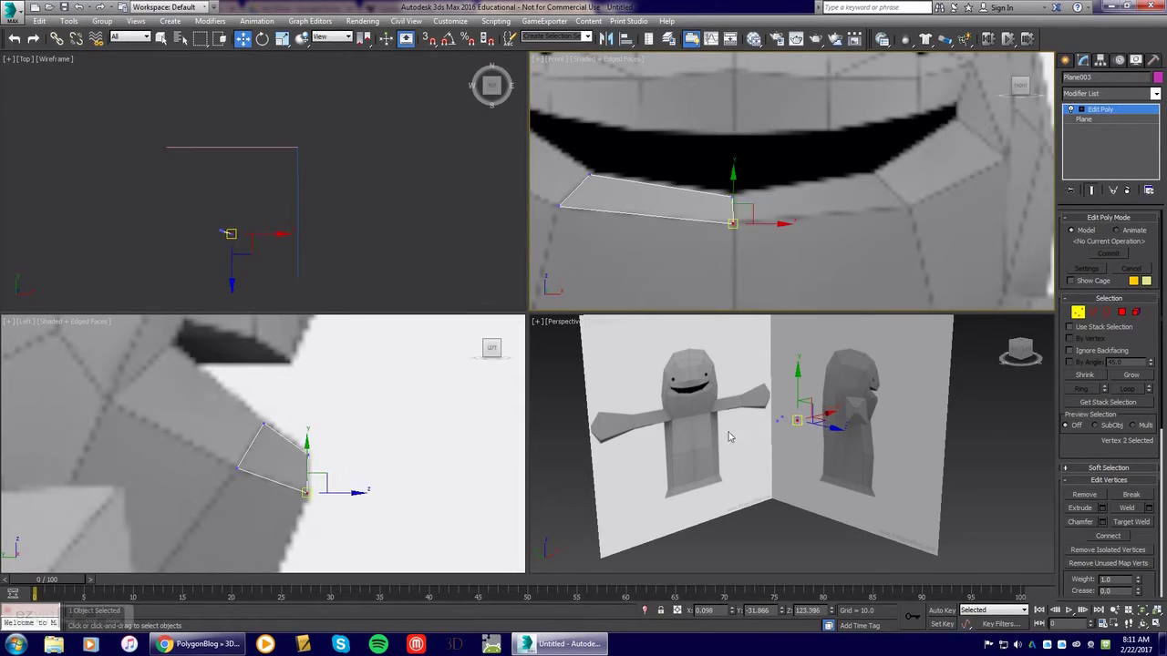
{"action": "right_click", "coordinate": [734, 615]}
{"action": "left_click", "coordinate": [739, 256]}
{"action": "scroll", "coordinate": [696, 253], "scroll_direction": "down", "scroll_amount": 6}
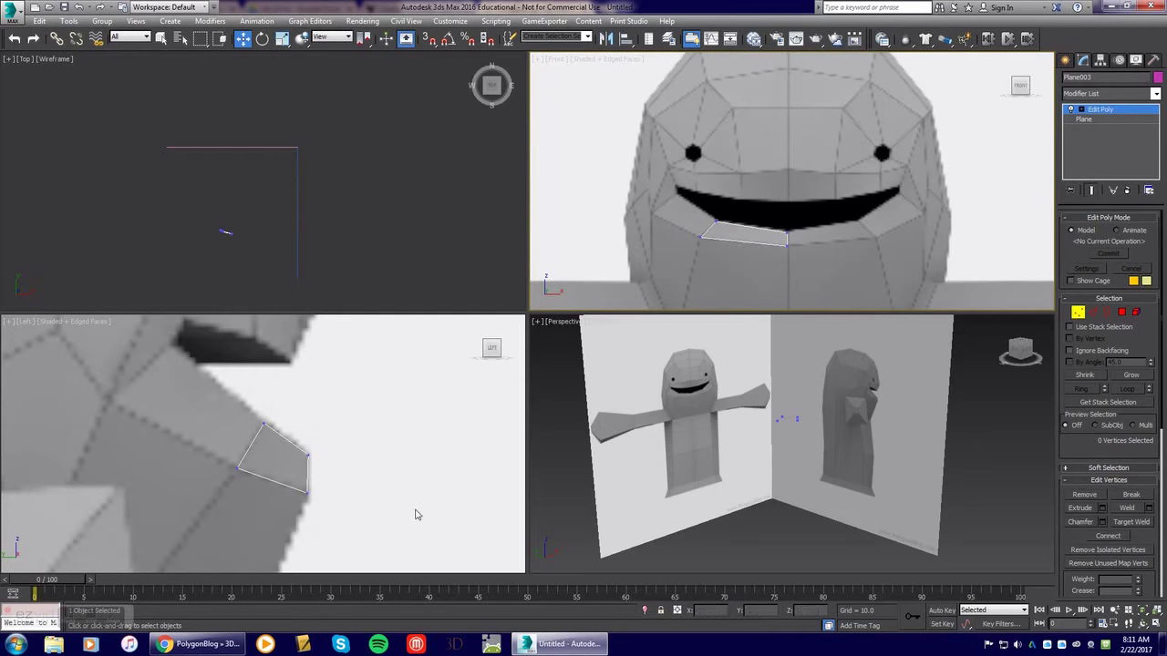
Switch to the PolygonBlog 3D monster tutorial in Chrome and read the sections on starting the modeling, cloning polygons and modeling around the mouth
{"action": "left_click", "coordinate": [201, 644]}
{"action": "scroll", "coordinate": [474, 392], "scroll_direction": "down", "scroll_amount": 9}
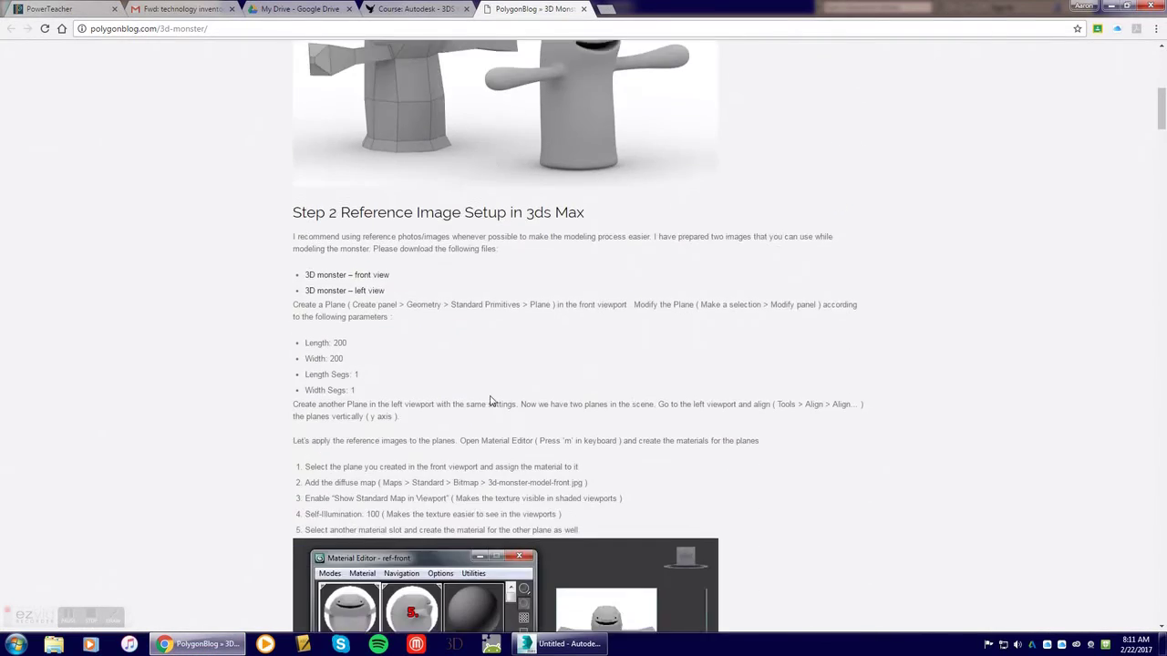
{"action": "scroll", "coordinate": [474, 392], "scroll_direction": "down", "scroll_amount": 3}
{"action": "scroll", "coordinate": [486, 314], "scroll_direction": "down", "scroll_amount": 7}
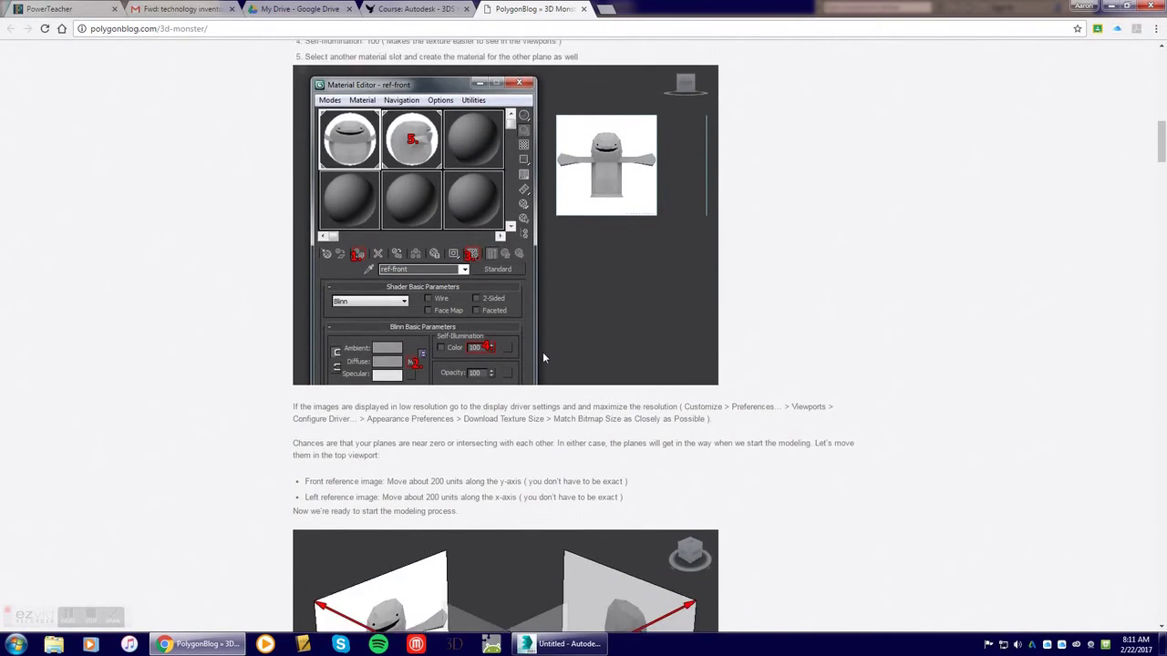
{"action": "scroll", "coordinate": [539, 191], "scroll_direction": "down", "scroll_amount": 1}
{"action": "scroll", "coordinate": [365, 376], "scroll_direction": "down", "scroll_amount": 4}
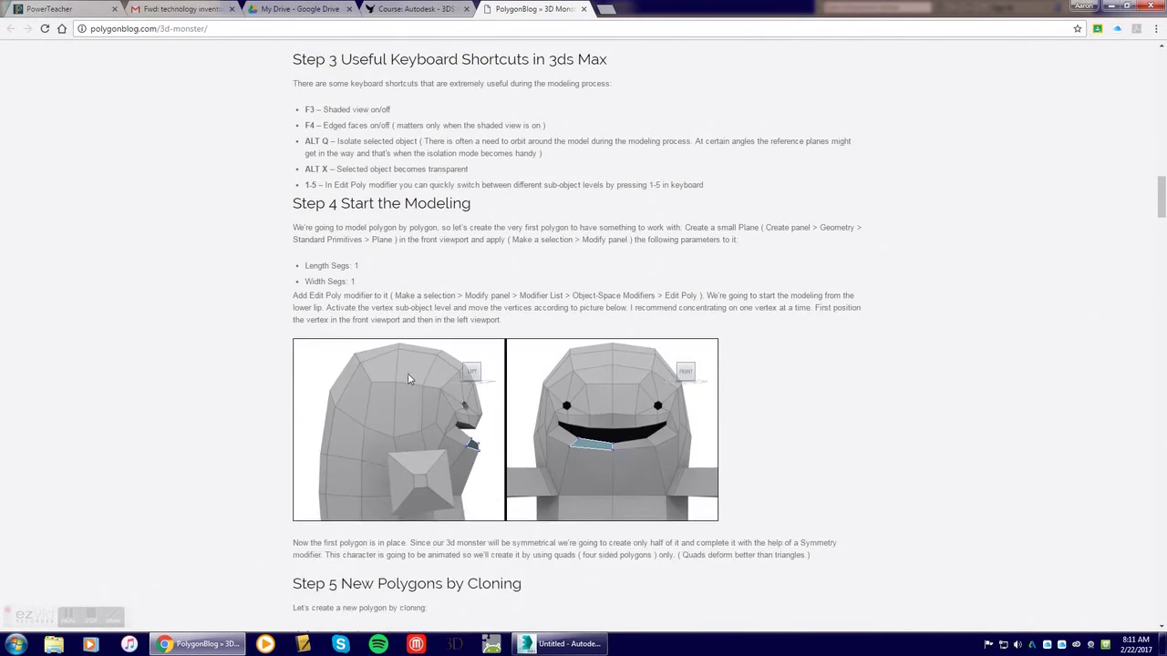
{"action": "scroll", "coordinate": [295, 420], "scroll_direction": "down", "scroll_amount": 3}
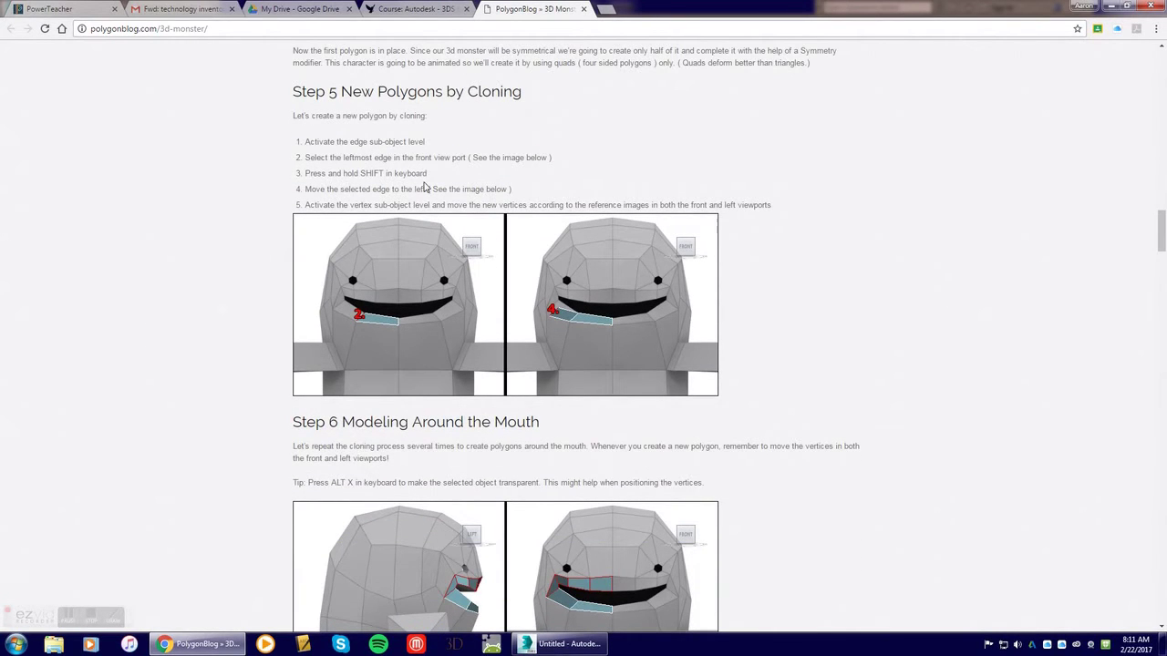
{"action": "scroll", "coordinate": [476, 467], "scroll_direction": "down", "scroll_amount": 2}
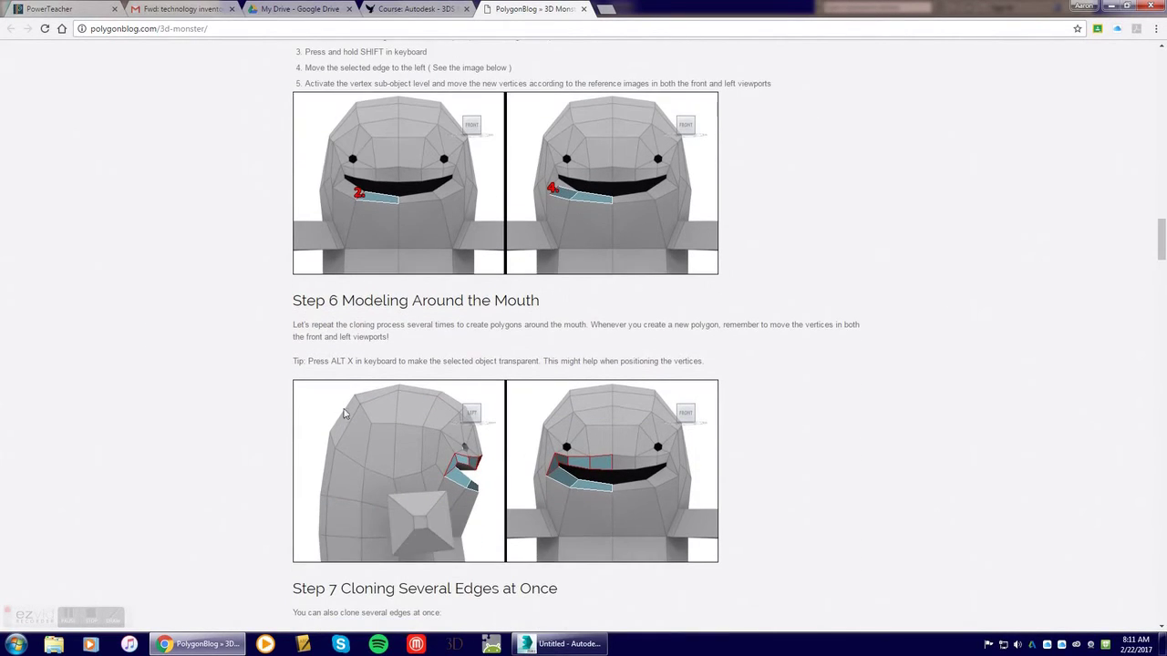
Return to 3ds Max, clone the lip plane's outer edge toward the mouth corner in the Front viewport, and move it back along the side profile
{"action": "key", "text": "alt+Tab"}
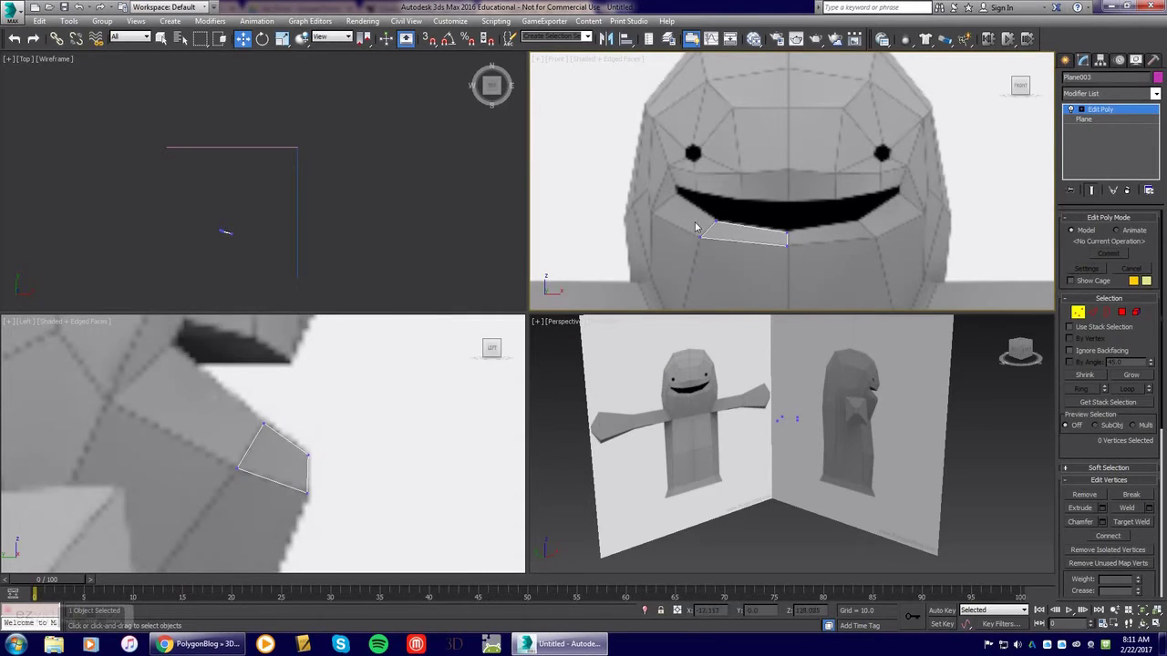
{"action": "left_click", "coordinate": [1093, 312]}
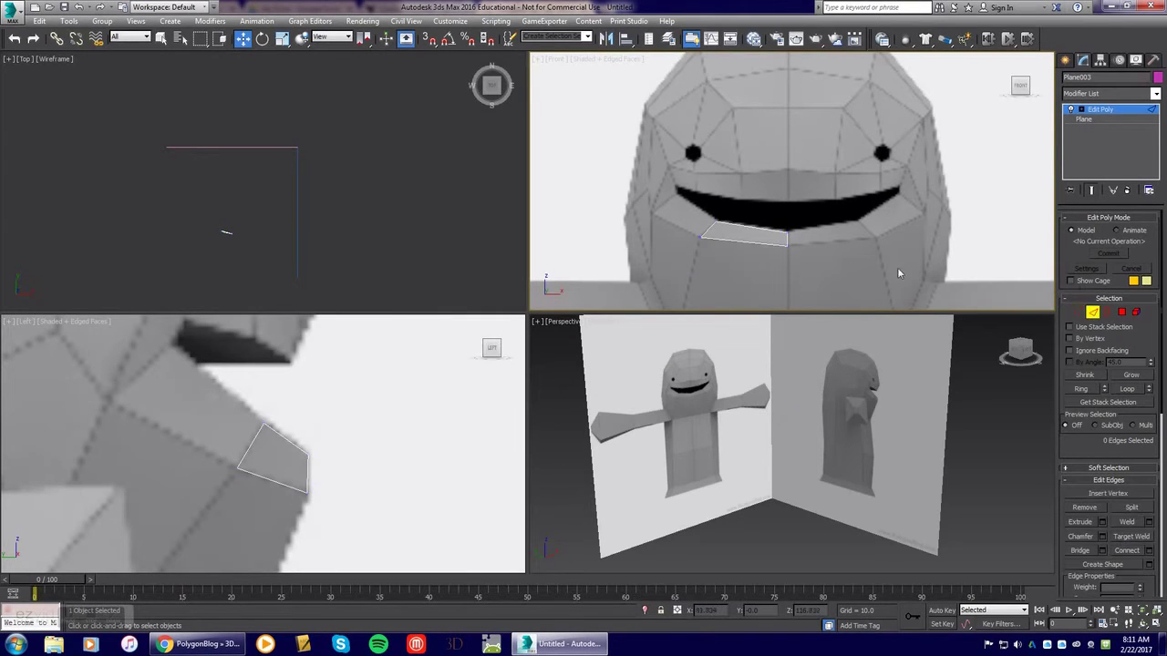
{"action": "left_click", "coordinate": [708, 228]}
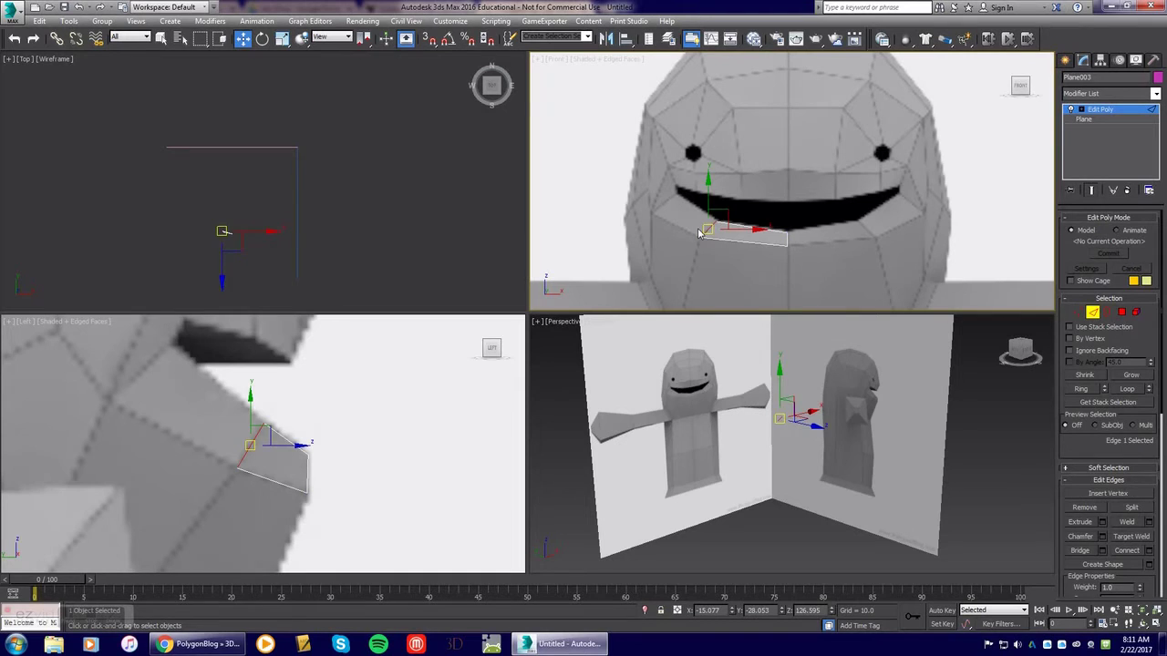
{"action": "left_click_drag", "start_coordinate": [707, 230], "coordinate": [663, 206], "text": "shift"}
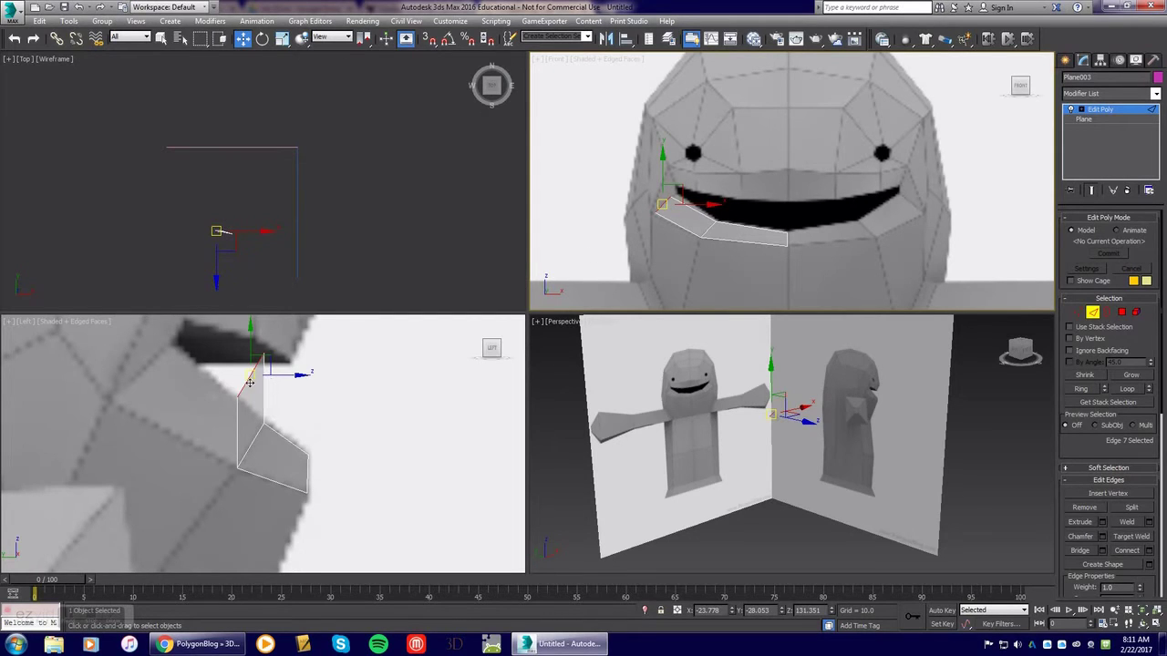
{"action": "left_click_drag", "start_coordinate": [249, 374], "coordinate": [124, 374]}
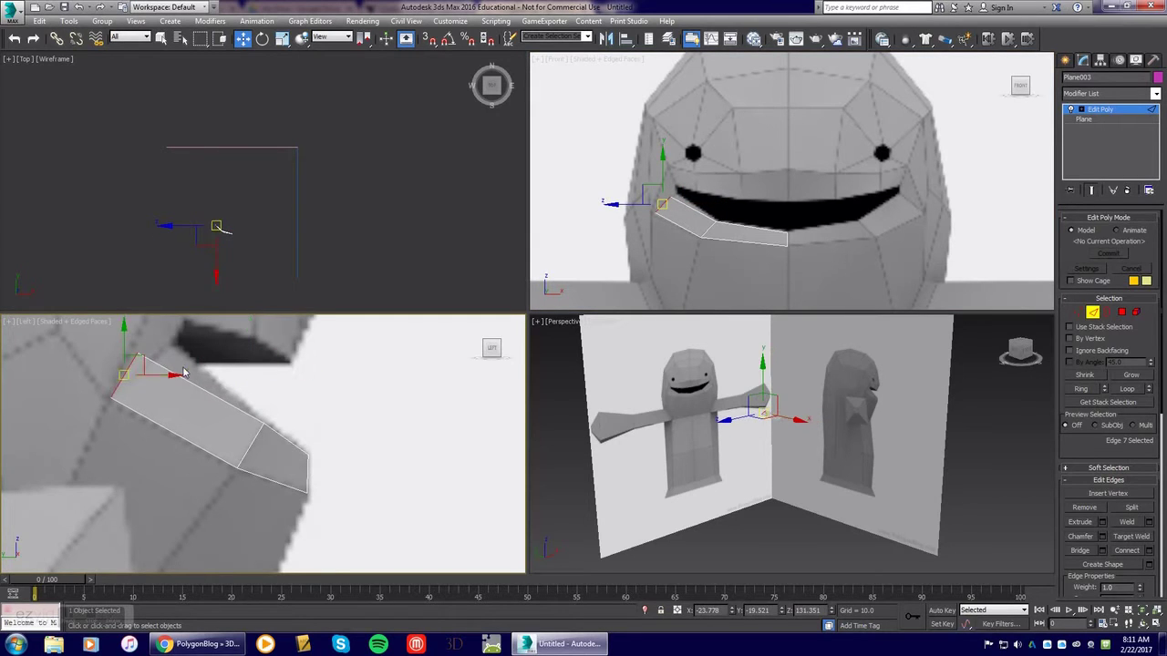
{"action": "middle_click_drag", "start_coordinate": [182, 374], "coordinate": [222, 408]}
Position the cloned edge's two vertices individually on the mouth-corner reference lines in the Front and Left viewports
{"action": "key", "text": "1"}
{"action": "left_click", "coordinate": [675, 196]}
{"action": "left_click_drag", "start_coordinate": [675, 195], "coordinate": [651, 211]}
{"action": "left_click", "coordinate": [178, 379]}
{"action": "left_click_drag", "start_coordinate": [177, 379], "coordinate": [216, 375]}
{"action": "left_click", "coordinate": [154, 431]}
{"action": "left_click_drag", "start_coordinate": [154, 432], "coordinate": [151, 432]}
{"action": "middle_click_drag", "start_coordinate": [209, 411], "coordinate": [198, 466]}
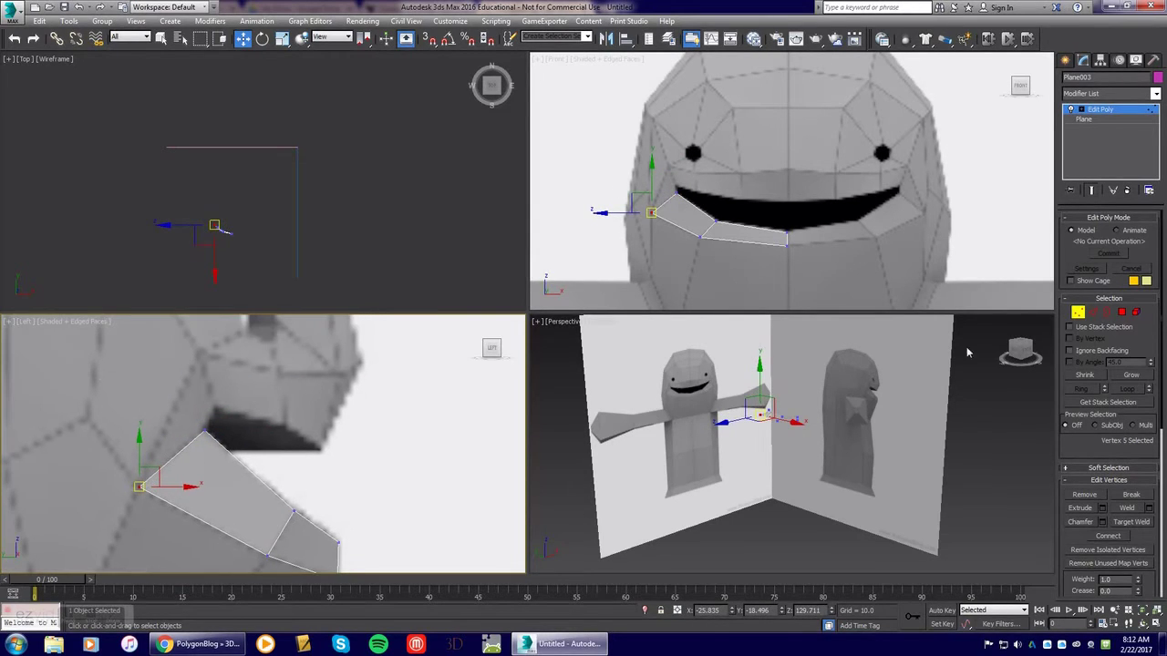
Clone the mouth-corner edge upward and move its new vertices onto the upper-lip corner in the Left and Front viewports
{"action": "left_click", "coordinate": [1092, 313]}
{"action": "left_click_drag", "start_coordinate": [177, 458], "coordinate": [183, 425], "text": "shift"}
{"action": "left_click", "coordinate": [1078, 312]}
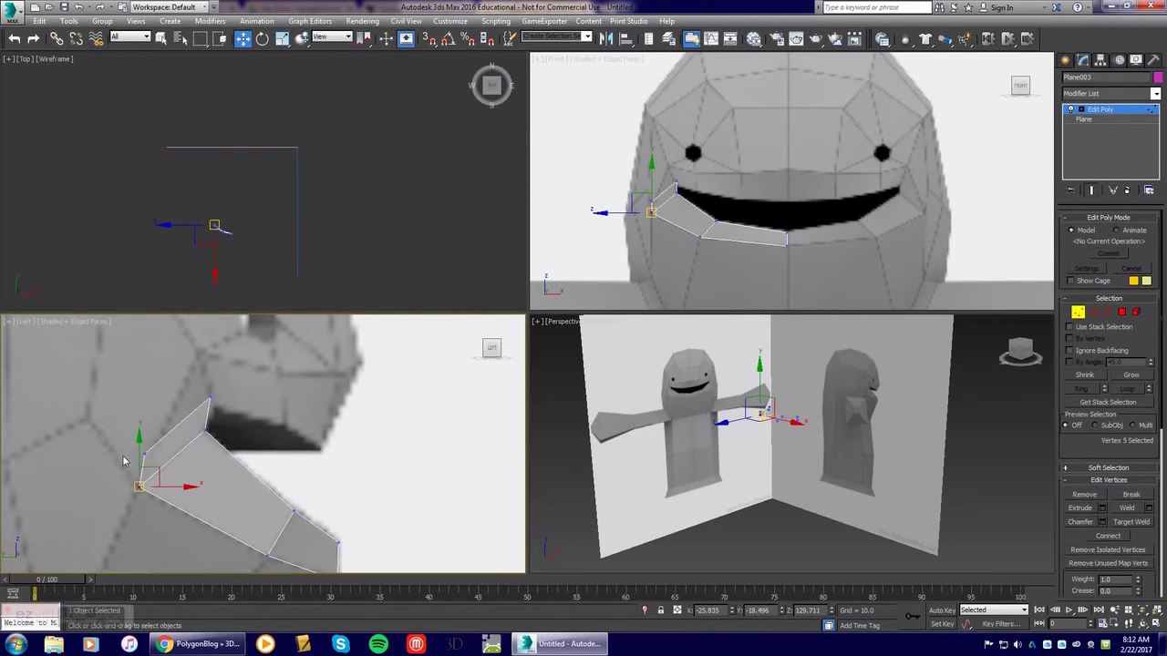
{"action": "left_click_drag", "start_coordinate": [142, 460], "coordinate": [199, 349]}
{"action": "left_click", "coordinate": [210, 400]}
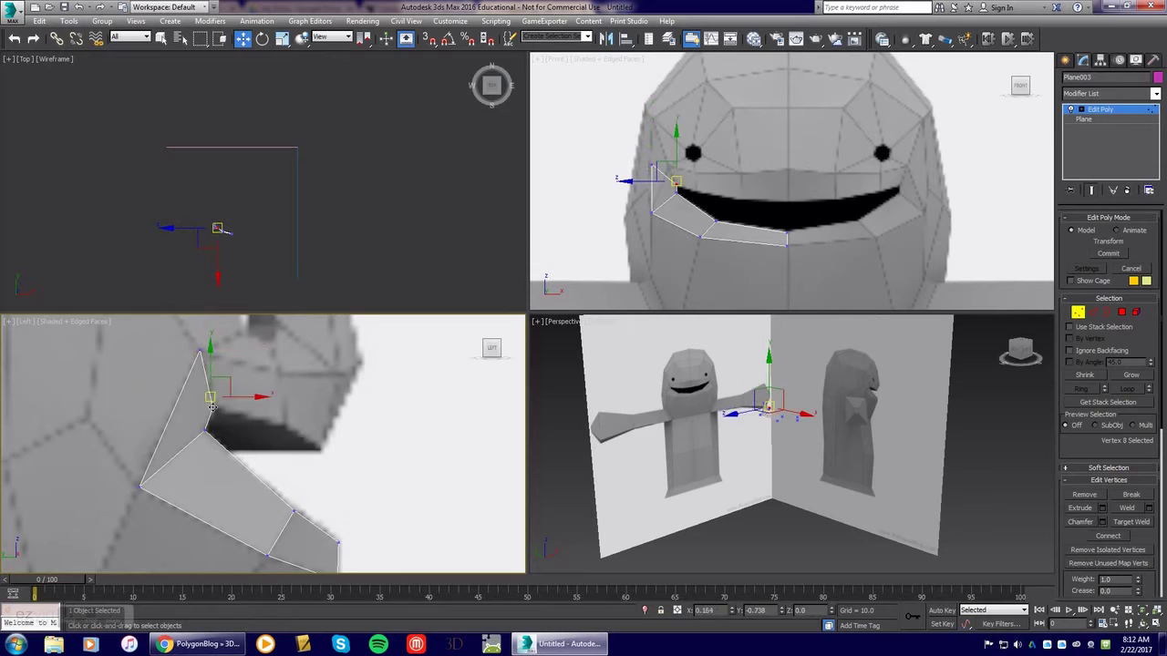
{"action": "left_click", "coordinate": [653, 166]}
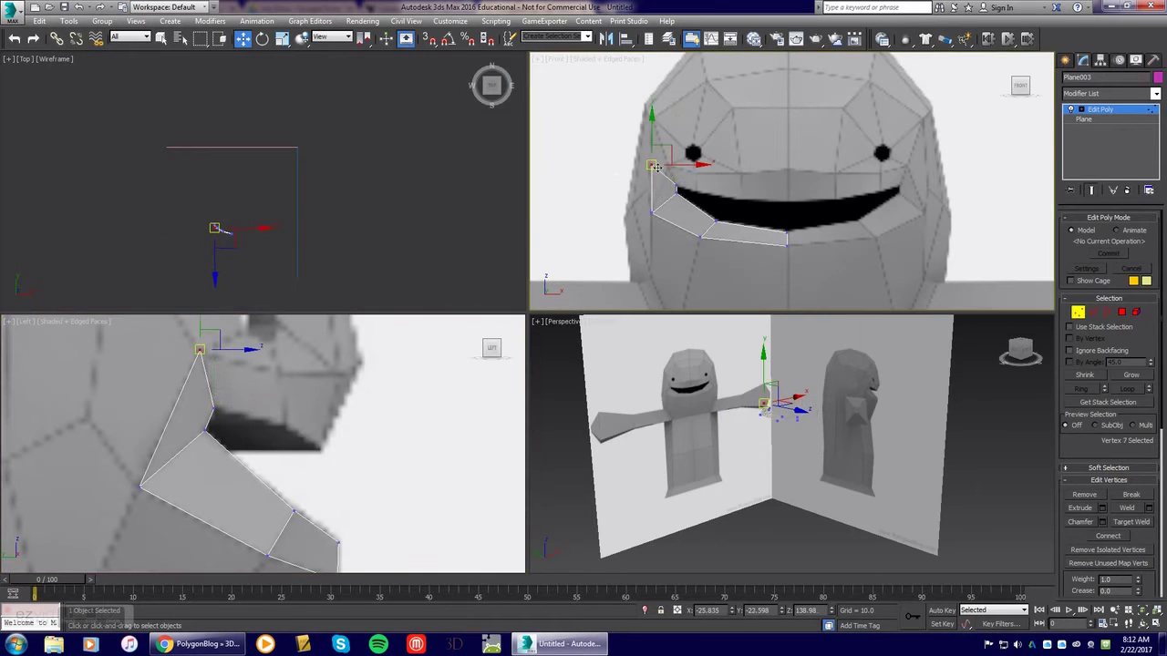
{"action": "left_click_drag", "start_coordinate": [665, 169], "coordinate": [674, 184]}
{"action": "scroll", "coordinate": [675, 185], "scroll_direction": "up", "scroll_amount": 3}
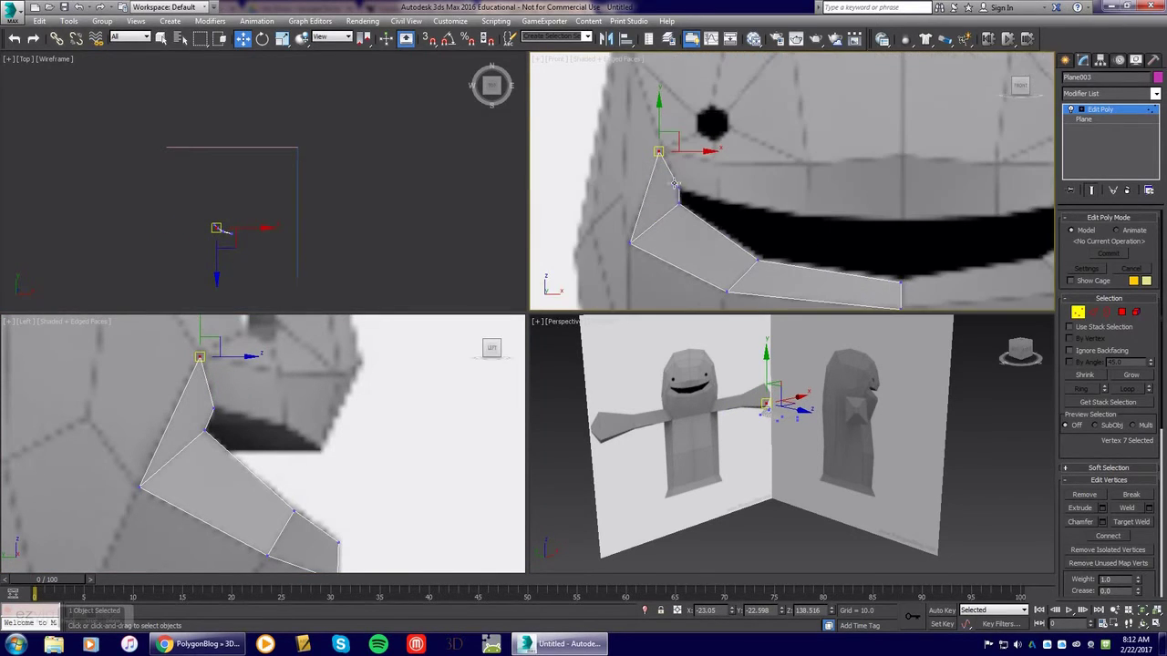
{"action": "middle_click_drag", "start_coordinate": [676, 188], "coordinate": [682, 194]}
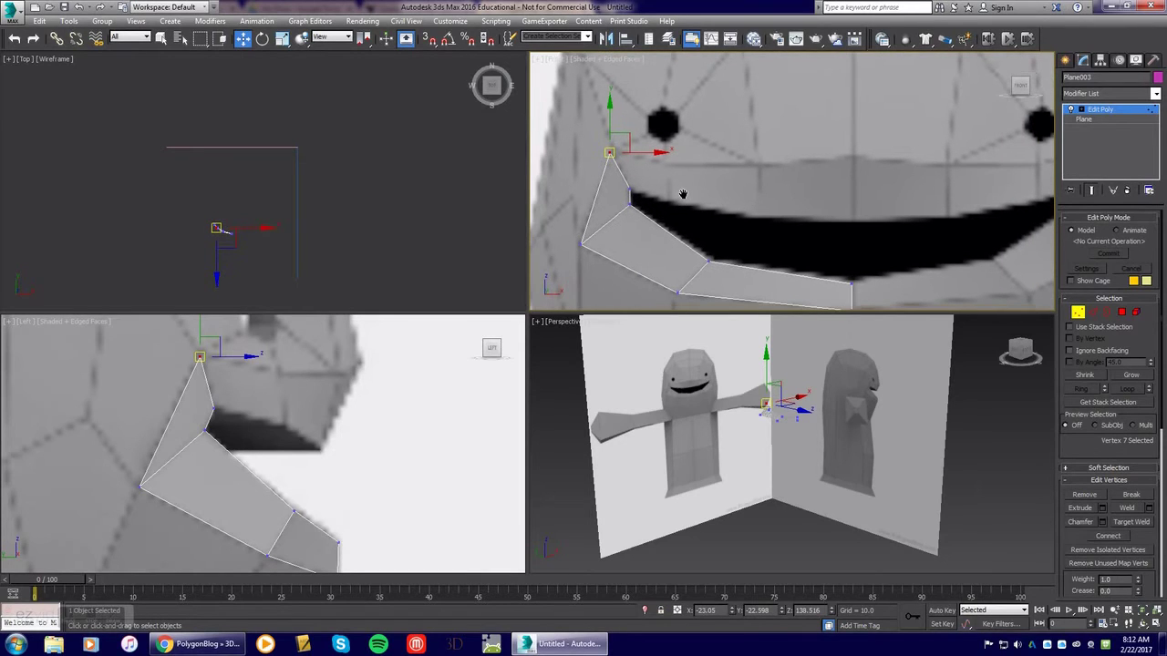
Clone the upper mouth-corner edge three times along the upper lip and set the last two vertices' X coordinate to 0 on the center line
{"action": "left_click", "coordinate": [1095, 313]}
{"action": "left_click_drag", "start_coordinate": [620, 171], "coordinate": [853, 161], "text": "shift"}
{"action": "left_click", "coordinate": [1080, 313]}
{"action": "left_click", "coordinate": [851, 219]}
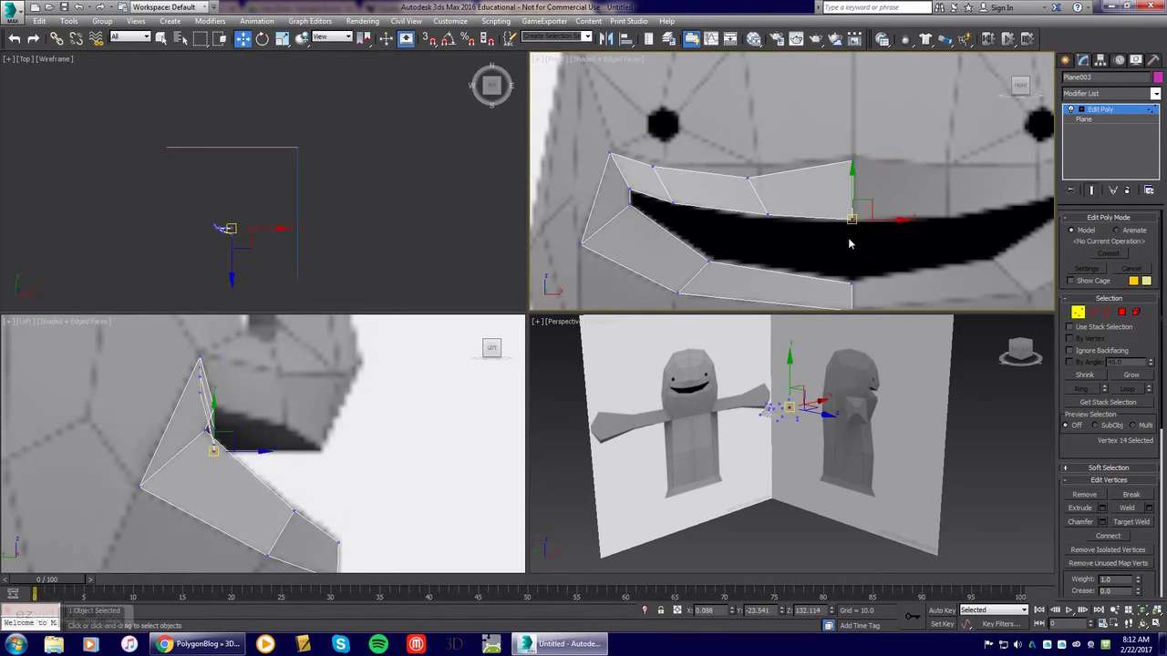
{"action": "left_click_drag", "start_coordinate": [851, 219], "coordinate": [854, 222]}
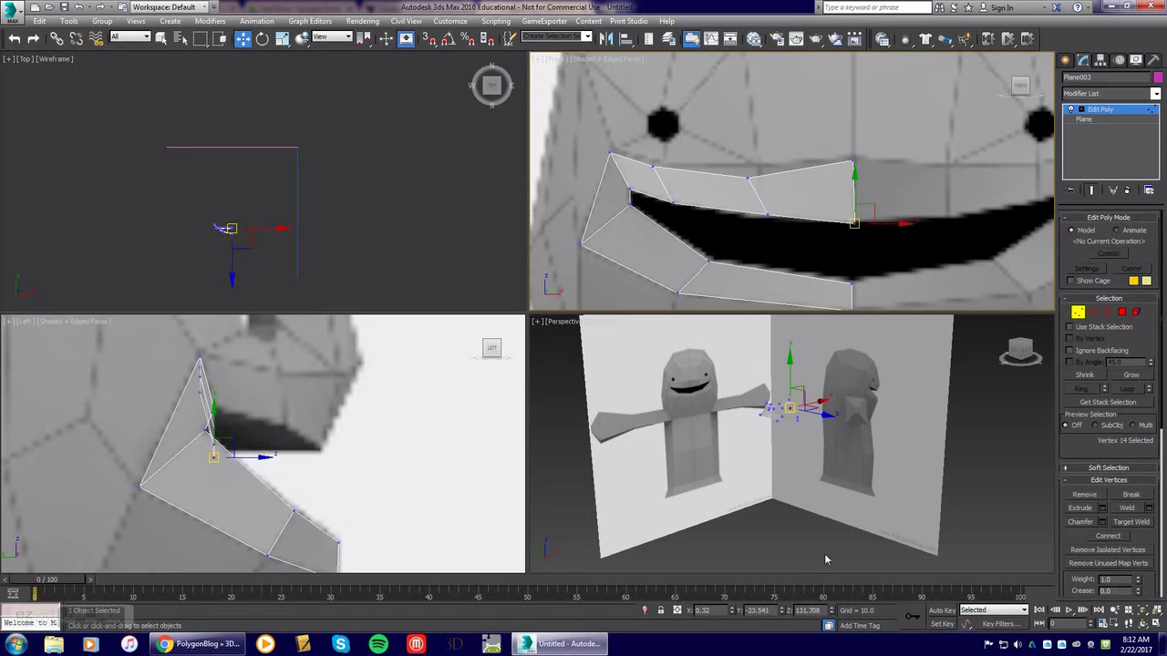
{"action": "left_click", "coordinate": [851, 161]}
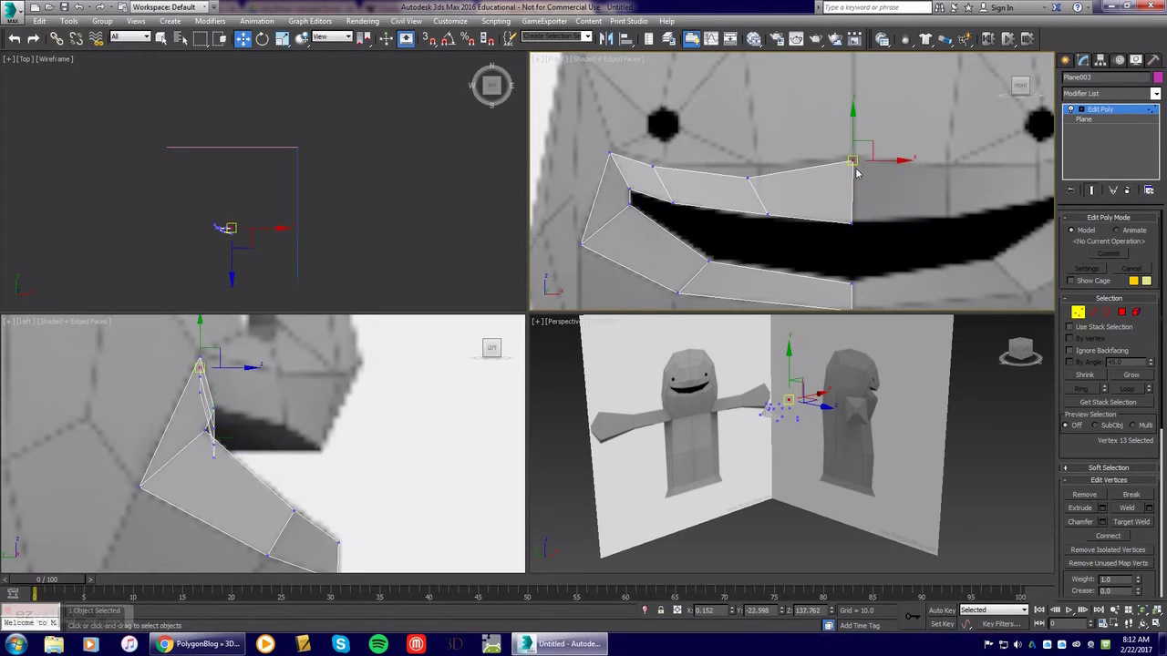
{"action": "right_click", "coordinate": [731, 612]}
Align the intermediate upper-lip vertices with the reference edges in the Front viewport
{"action": "left_click_drag", "start_coordinate": [748, 179], "coordinate": [753, 219]}
{"action": "left_click", "coordinate": [664, 163]}
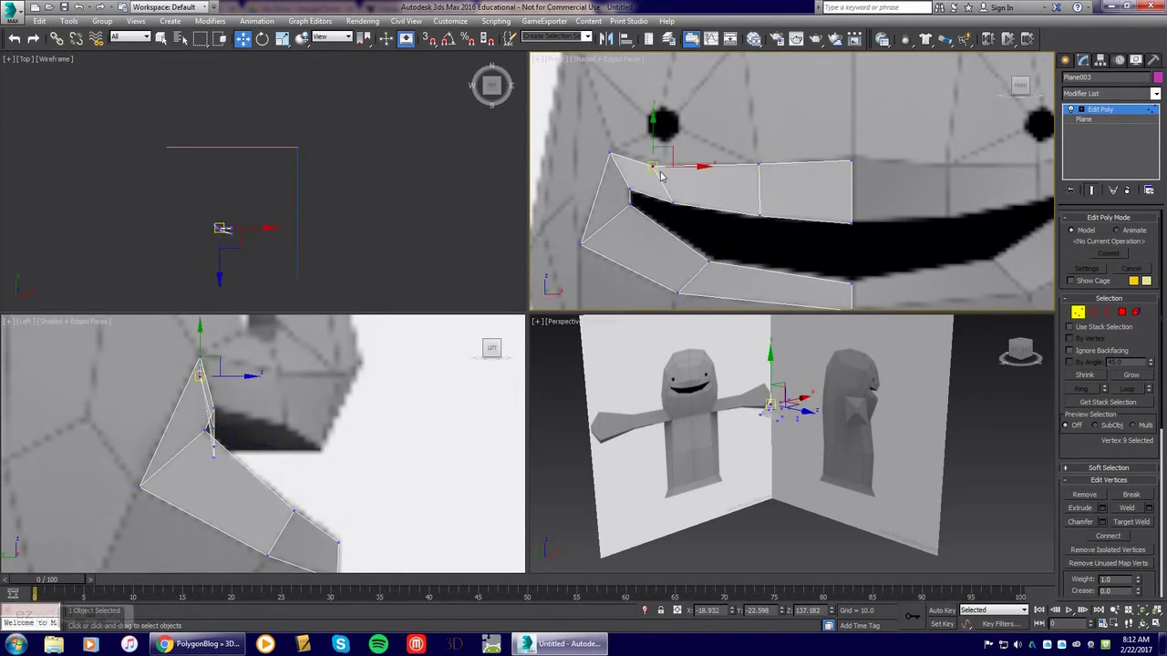
{"action": "left_click_drag", "start_coordinate": [683, 209], "coordinate": [682, 207]}
{"action": "left_click_drag", "start_coordinate": [673, 202], "coordinate": [670, 200]}
Move the two intermediate pairs of upper-lip vertices forward onto the side reference in the Left viewport
{"action": "middle_click_drag", "start_coordinate": [362, 363], "coordinate": [363, 384]}
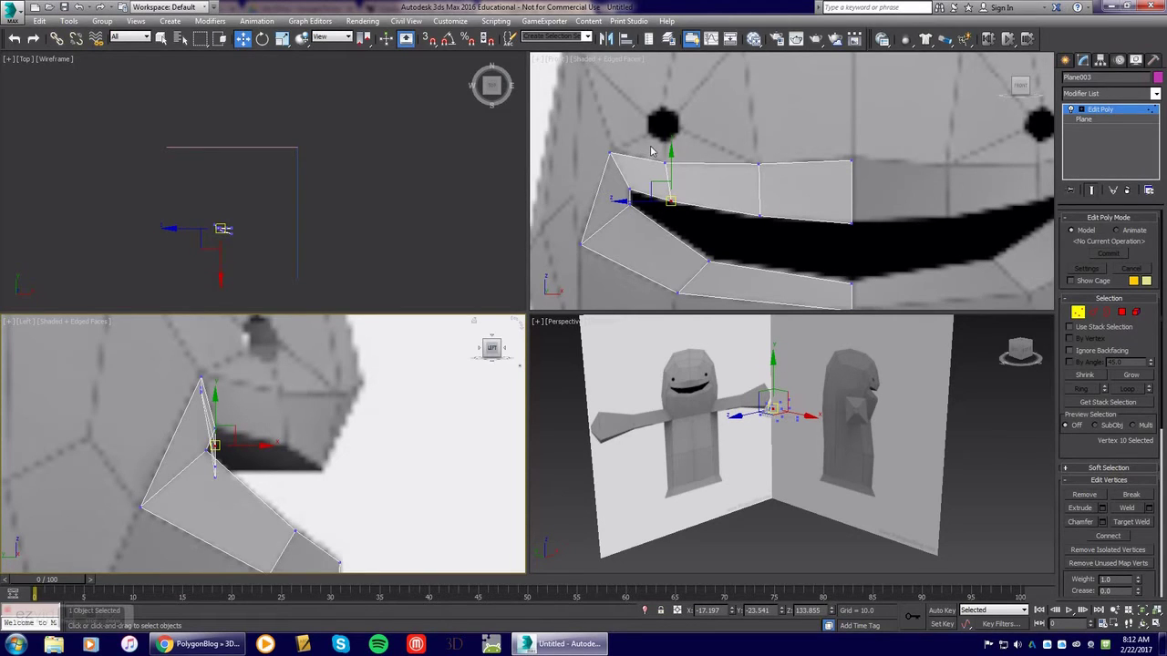
{"action": "left_click", "coordinate": [670, 196]}
{"action": "left_click_drag", "start_coordinate": [680, 204], "coordinate": [681, 210]}
{"action": "left_click_drag", "start_coordinate": [242, 423], "coordinate": [313, 425]}
{"action": "left_click_drag", "start_coordinate": [734, 157], "coordinate": [764, 221]}
{"action": "left_click", "coordinate": [252, 431]}
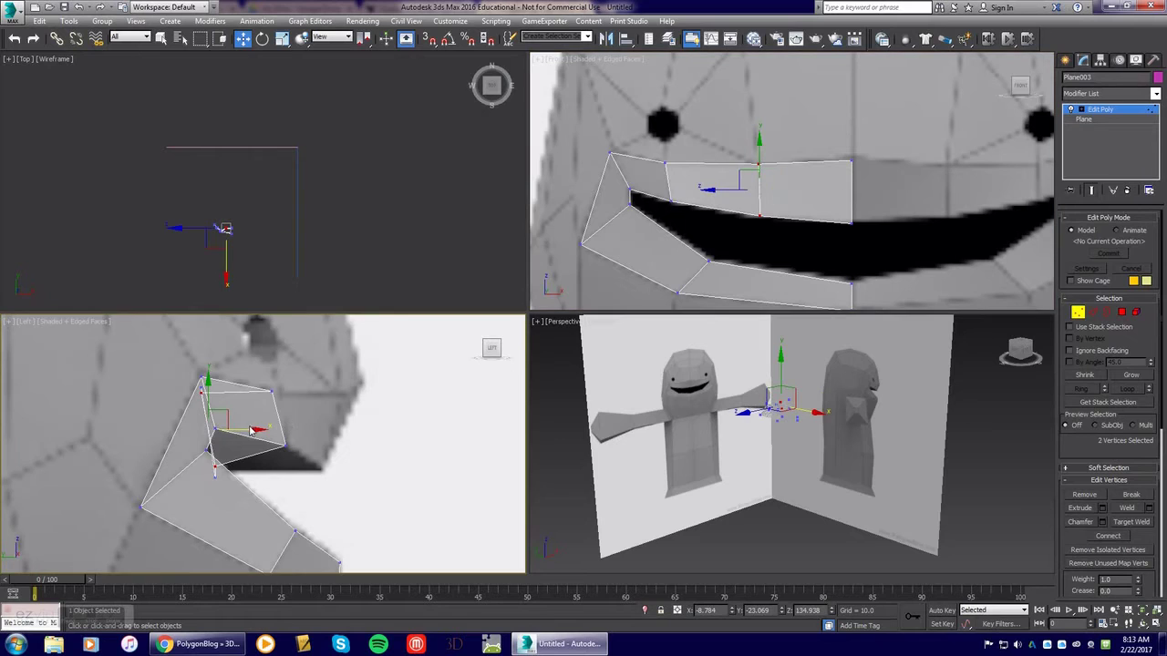
{"action": "left_click_drag", "start_coordinate": [244, 429], "coordinate": [379, 446]}
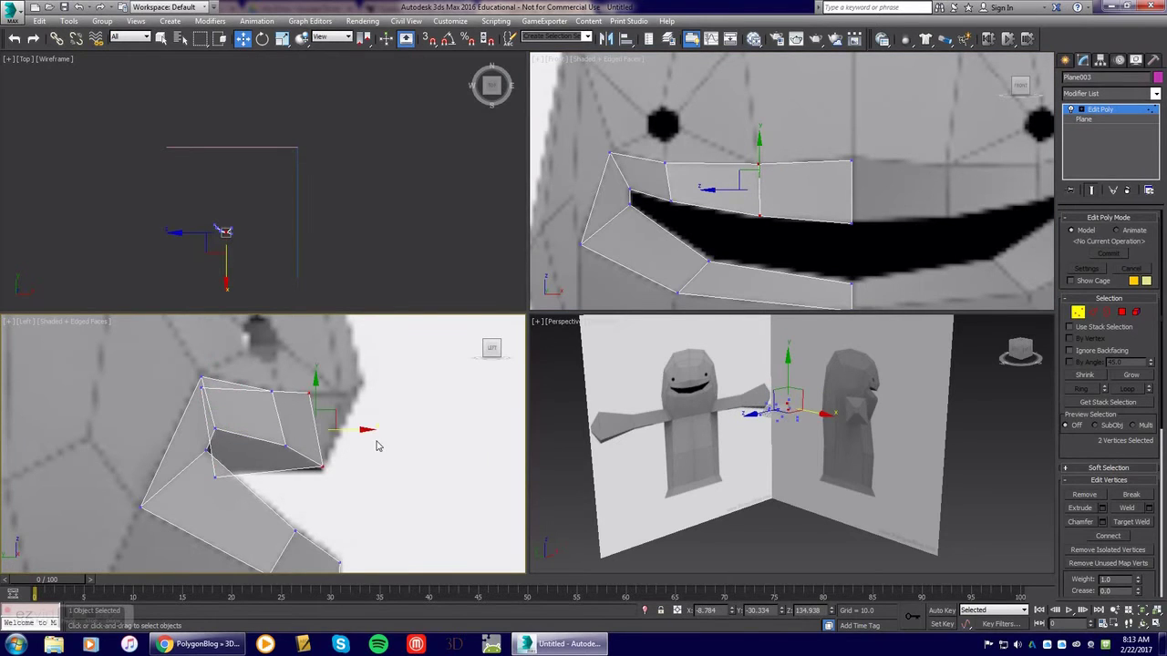
Move the two center-line vertices of the upper lip forward onto the side reference in the Left viewport
{"action": "left_click_drag", "start_coordinate": [828, 148], "coordinate": [869, 231]}
{"action": "right_click", "coordinate": [364, 424]}
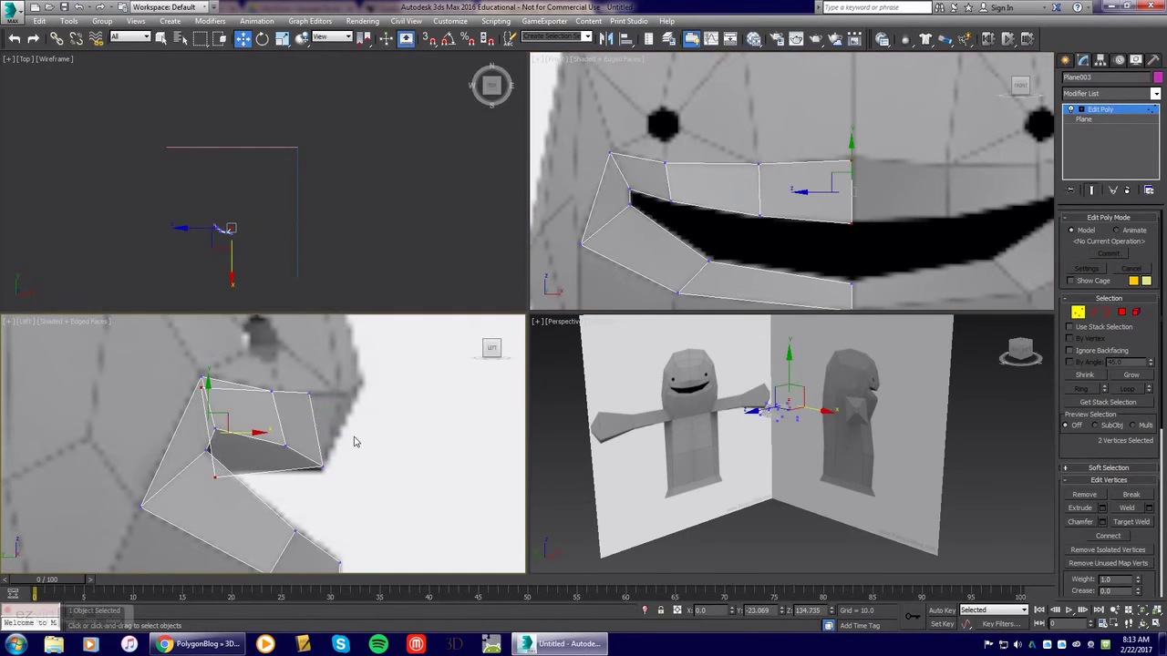
{"action": "left_click_drag", "start_coordinate": [232, 432], "coordinate": [347, 430]}
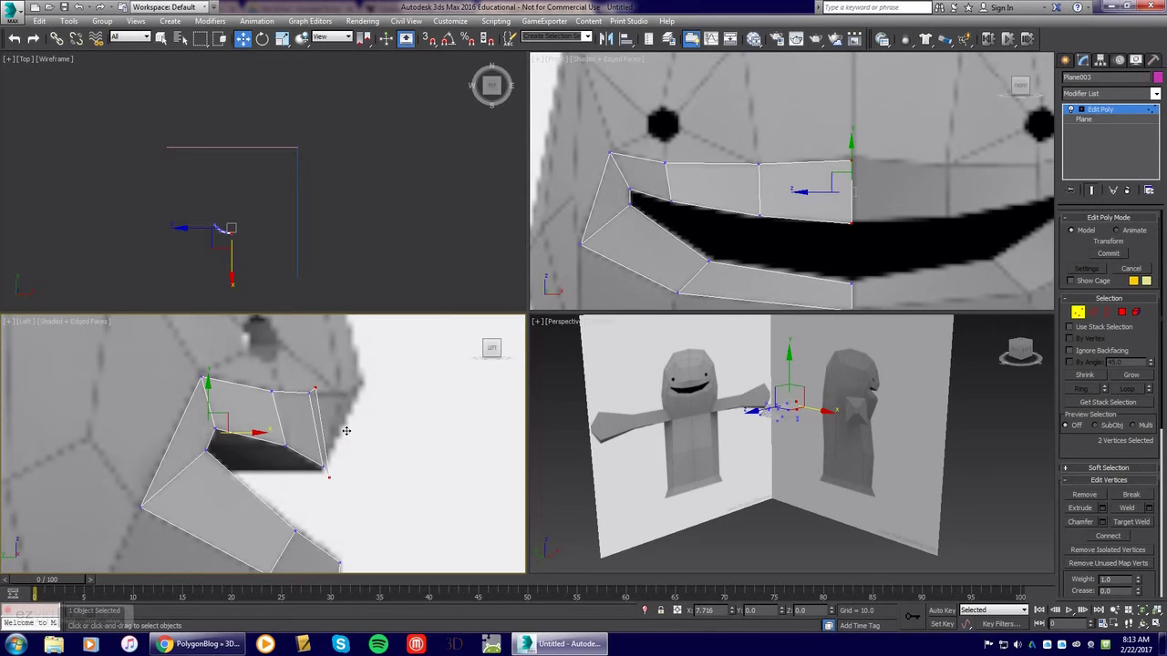
{"action": "left_click", "coordinate": [315, 390]}
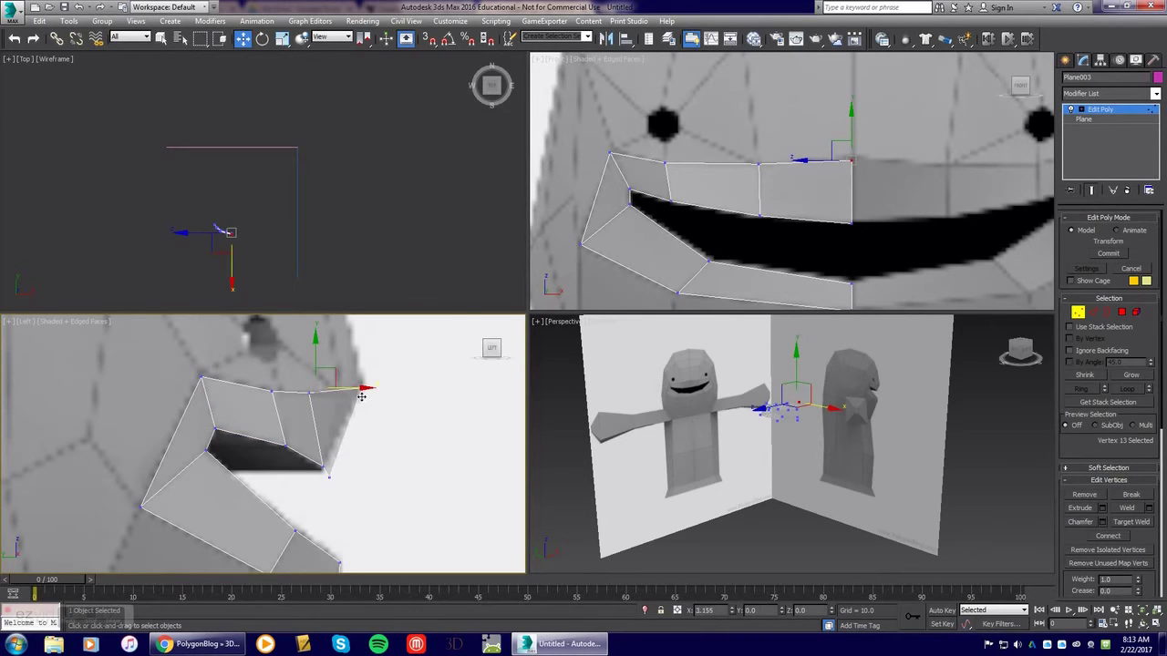
{"action": "left_click", "coordinate": [329, 470]}
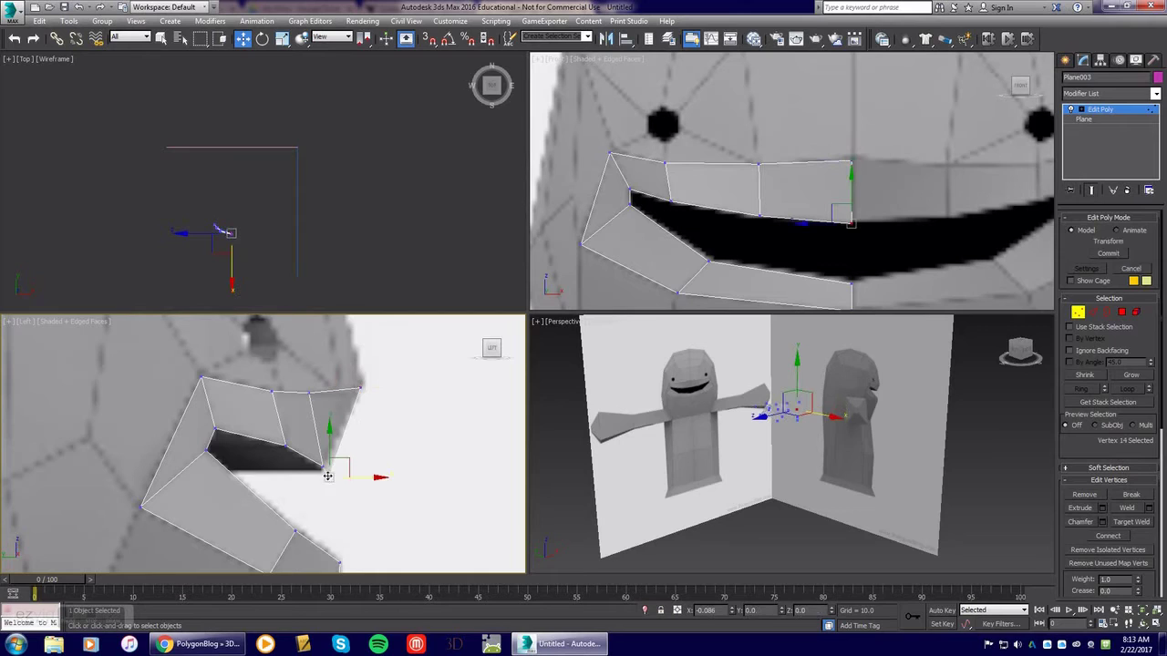
{"action": "mouse_move", "coordinate": [323, 464]}
{"action": "left_mouse_down"}
{"action": "mouse_move", "coordinate": [308, 460]}
{"action": "mouse_move", "coordinate": [316, 466]}
{"action": "left_mouse_up"}
{"action": "left_click", "coordinate": [310, 477]}
Adjust the intermediate and corner vertices of the upper lip to match the side reference in the Left viewport
{"action": "left_click_drag", "start_coordinate": [310, 394], "coordinate": [338, 391]}
{"action": "left_click_drag", "start_coordinate": [318, 465], "coordinate": [322, 467]}
{"action": "left_click", "coordinate": [265, 393]}
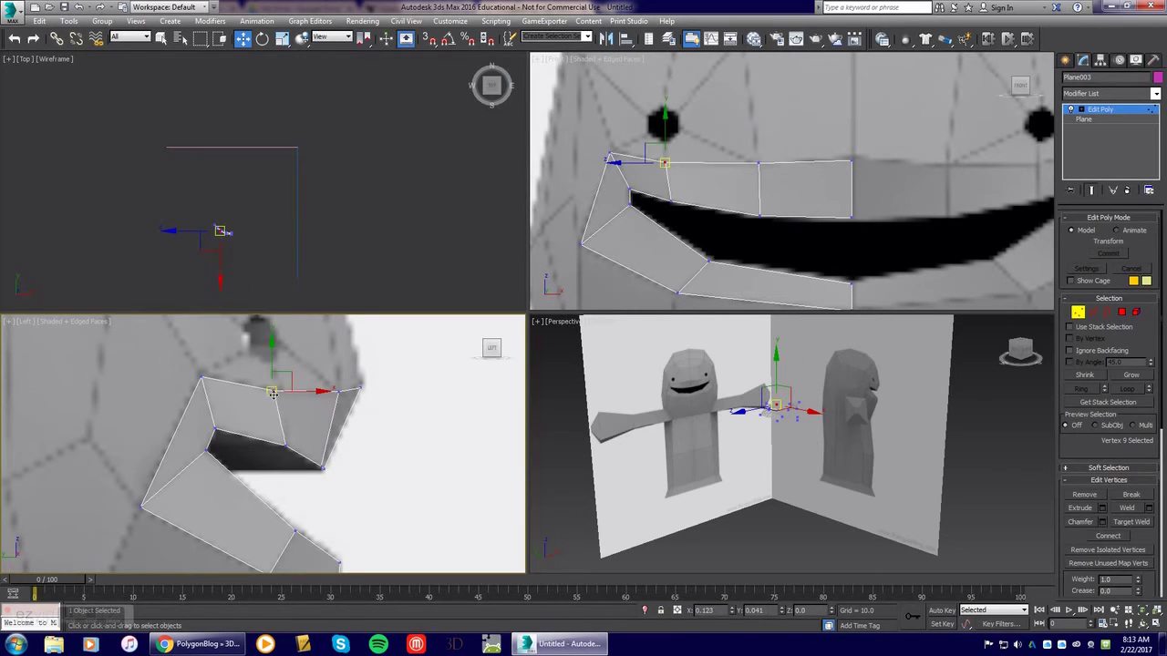
{"action": "left_click_drag", "start_coordinate": [275, 398], "coordinate": [288, 399]}
{"action": "left_click", "coordinate": [285, 446]}
{"action": "left_click", "coordinate": [202, 374]}
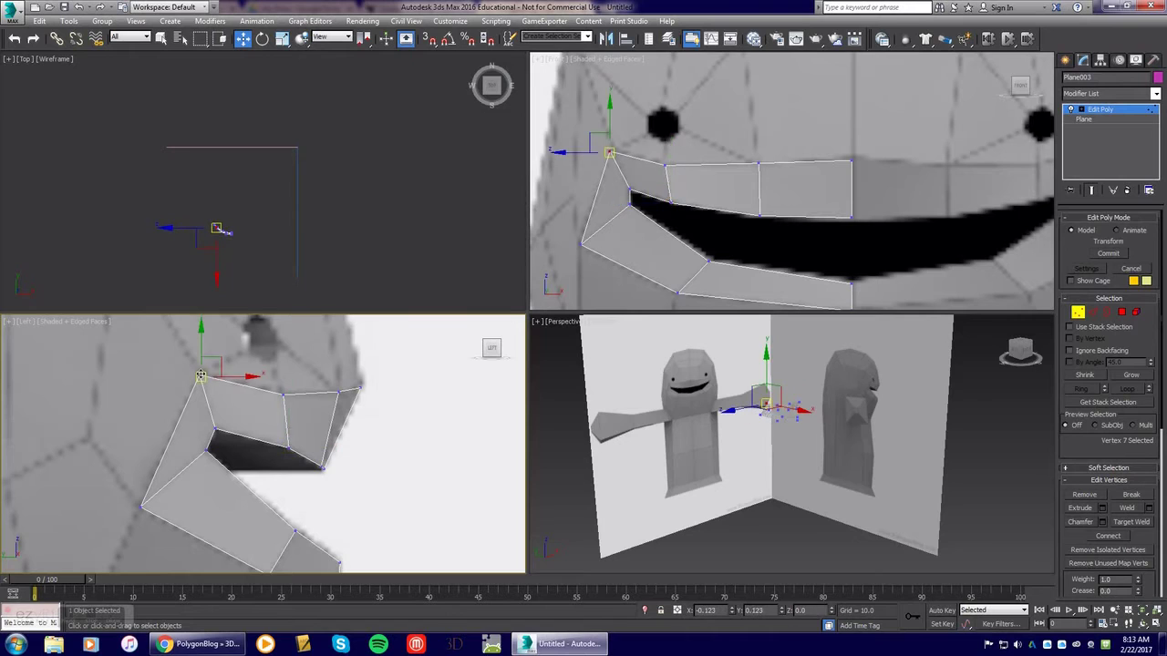
{"action": "middle_click_drag", "start_coordinate": [219, 392], "coordinate": [224, 441]}
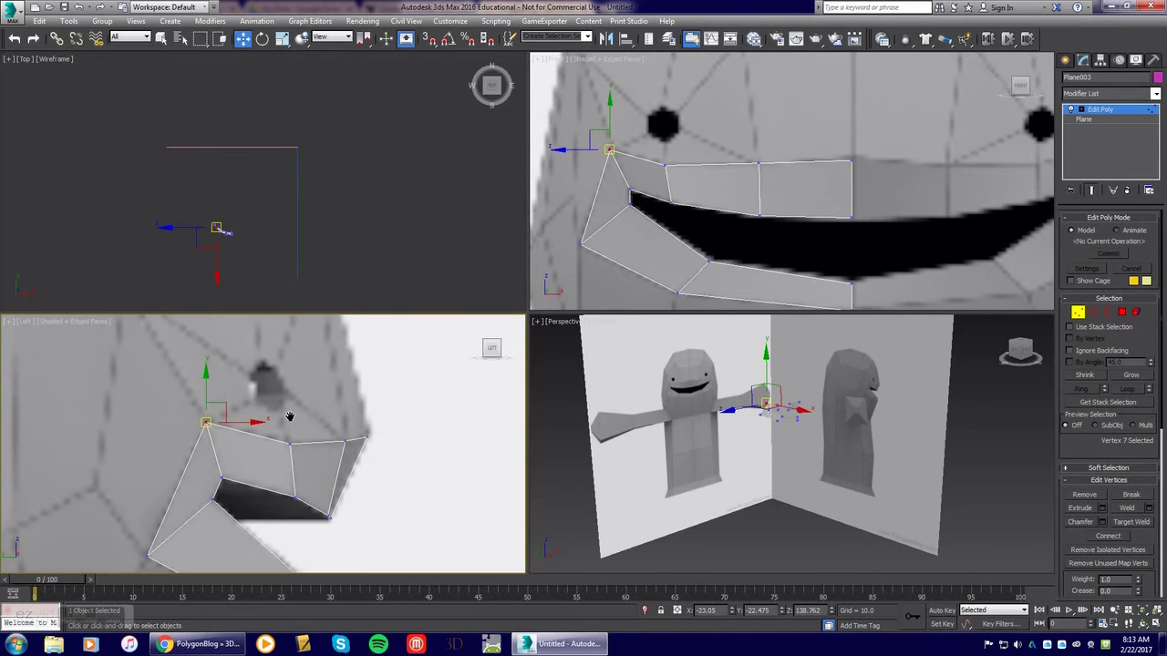
{"action": "right_click", "coordinate": [817, 445]}
{"action": "key", "text": "alt+x"}
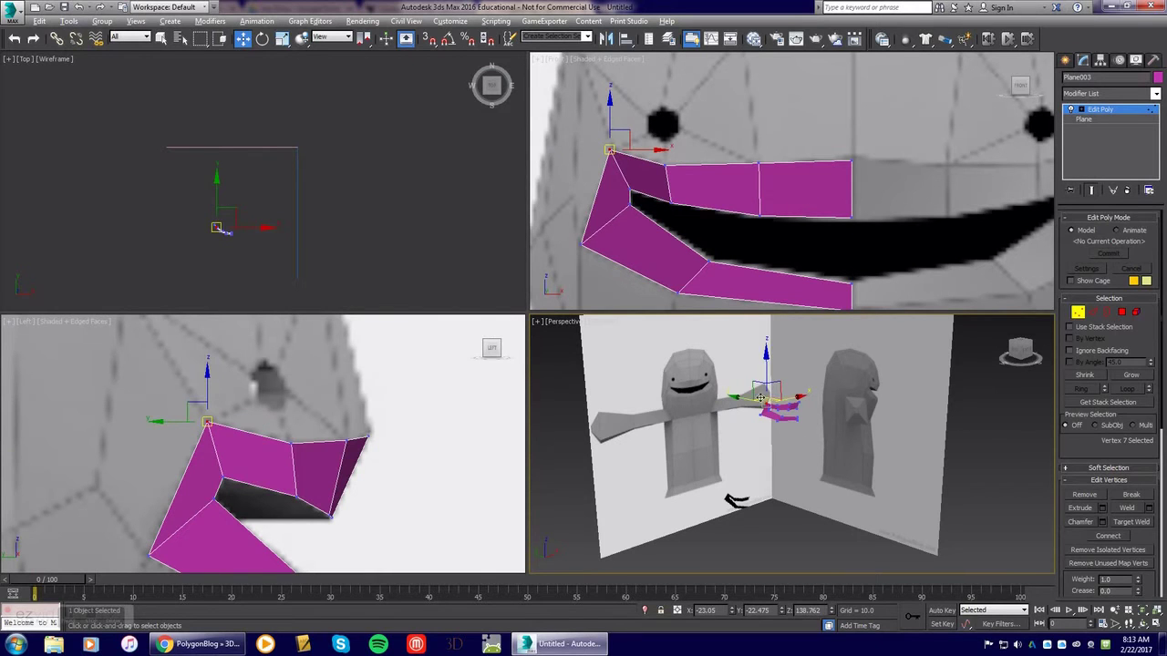
{"action": "right_click", "coordinate": [609, 253]}
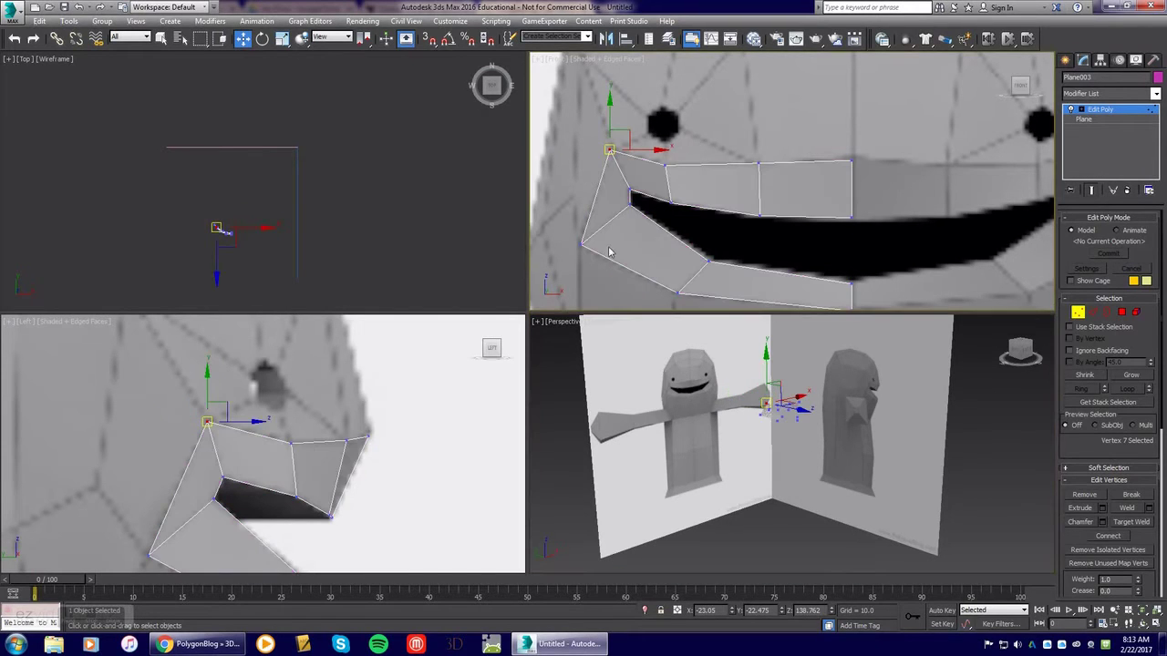
Switch to Chrome and read the PolygonBlog tutorial's steps 7 to 9 on cloning edges, cloning polygons and bridging
{"action": "left_click", "coordinate": [200, 644]}
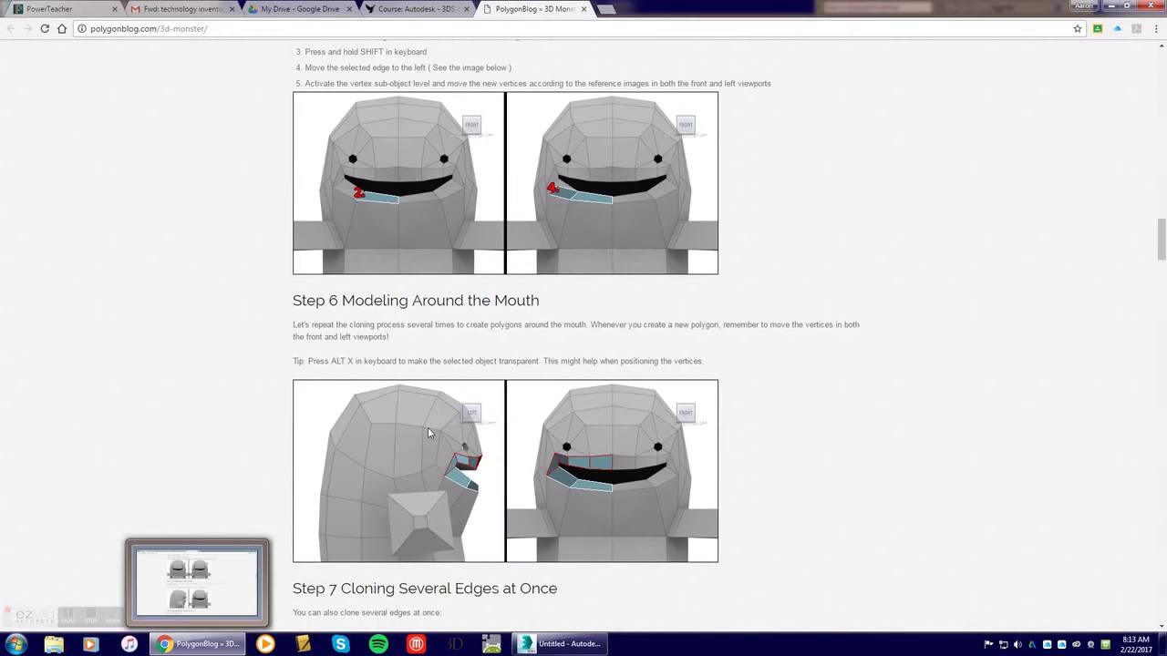
{"action": "scroll", "coordinate": [421, 433], "scroll_direction": "down", "scroll_amount": 3}
{"action": "scroll", "coordinate": [421, 433], "scroll_direction": "down", "scroll_amount": 4}
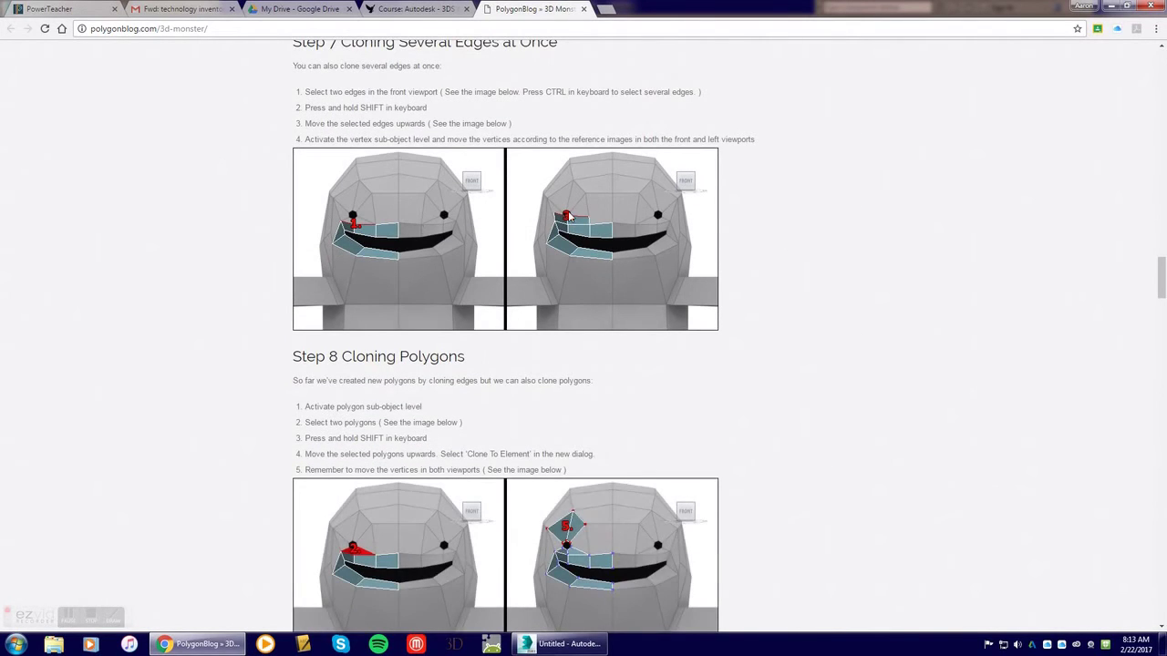
{"action": "scroll", "coordinate": [476, 508], "scroll_direction": "down", "scroll_amount": 2}
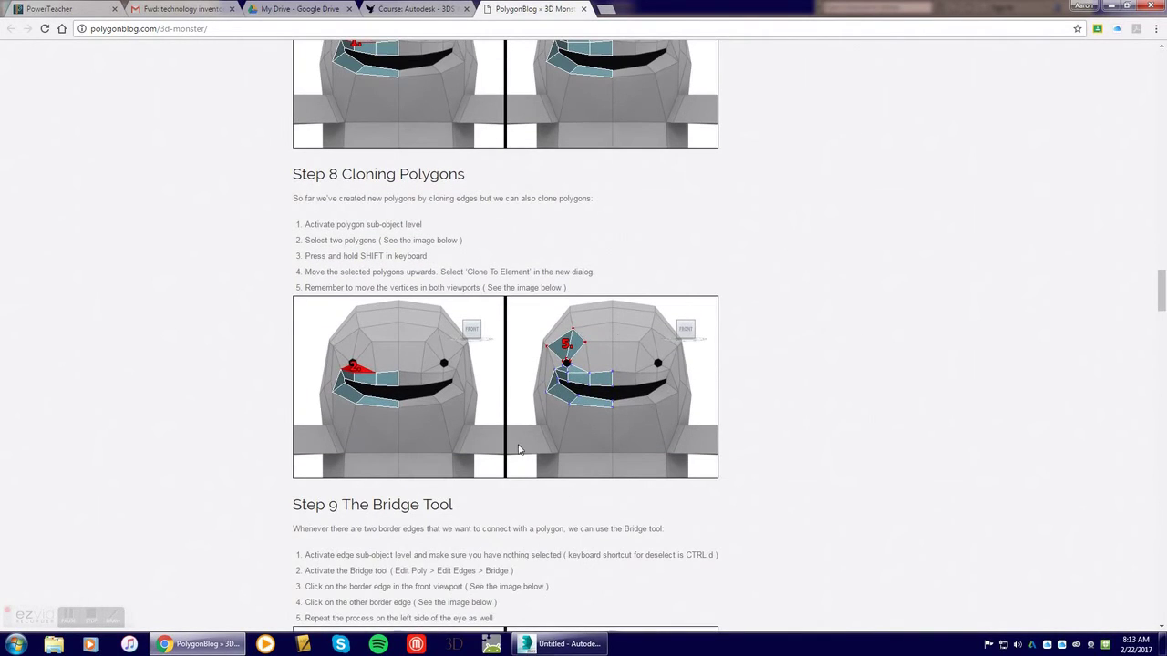
{"action": "scroll", "coordinate": [422, 408], "scroll_direction": "down", "scroll_amount": 3}
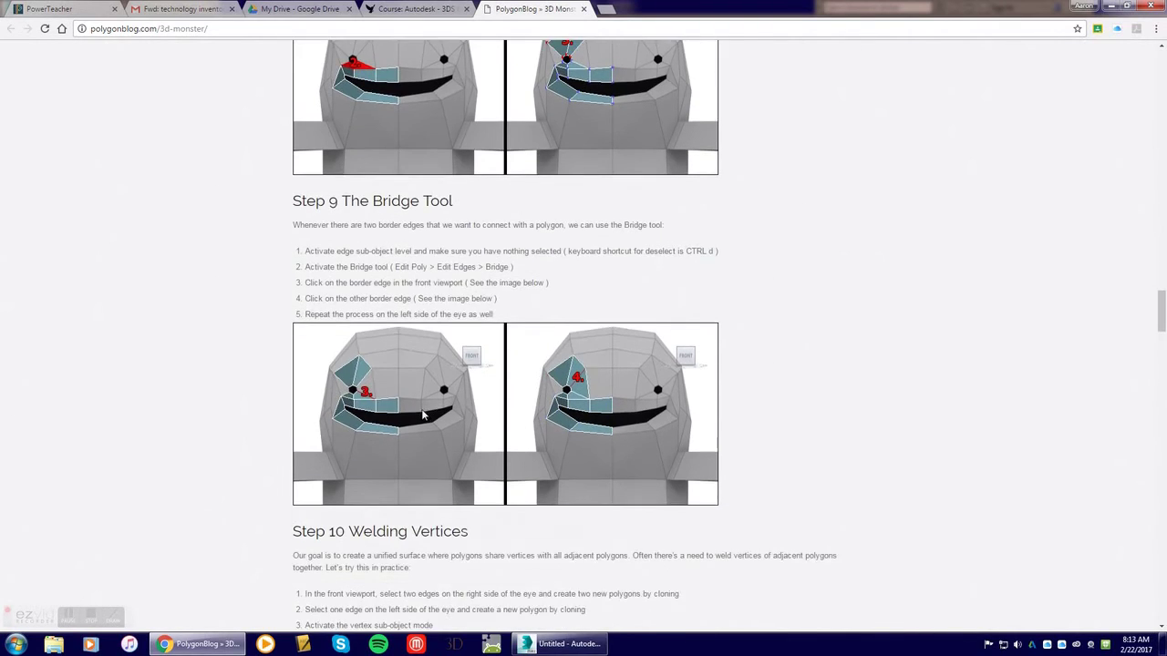
{"action": "key", "text": "alt+Tab"}
Clone the two outer edges along the top of the upper lip upward toward the eye in the Front viewport
{"action": "middle_click_drag", "start_coordinate": [701, 159], "coordinate": [741, 218]}
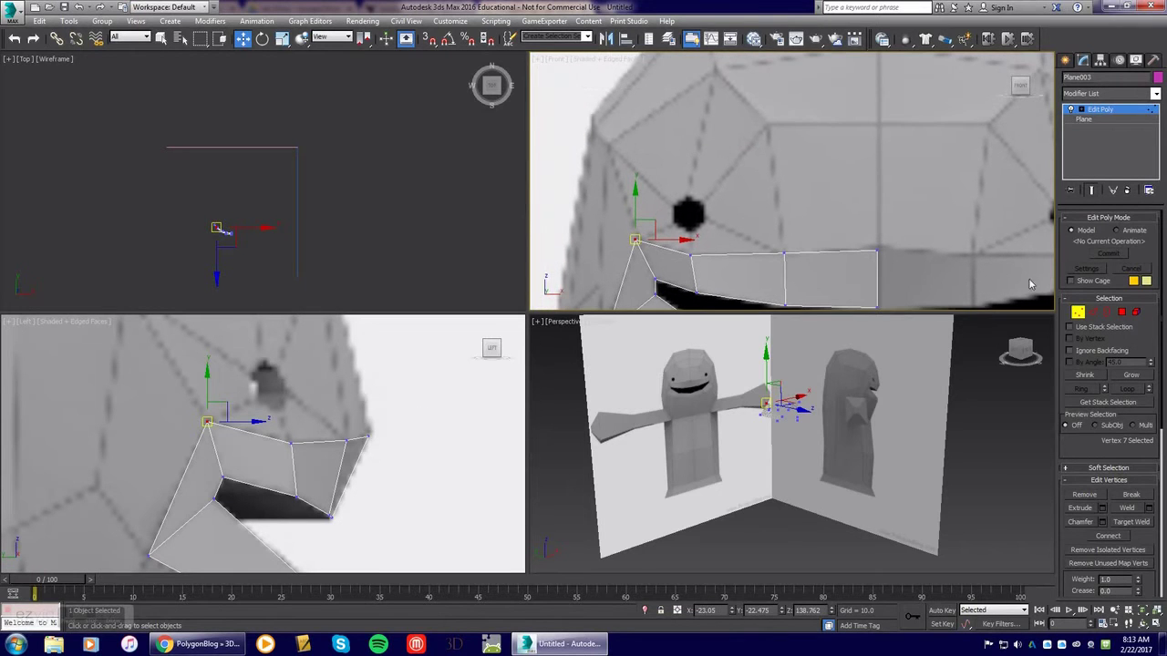
{"action": "left_click", "coordinate": [1091, 312]}
{"action": "left_click", "coordinate": [738, 255]}
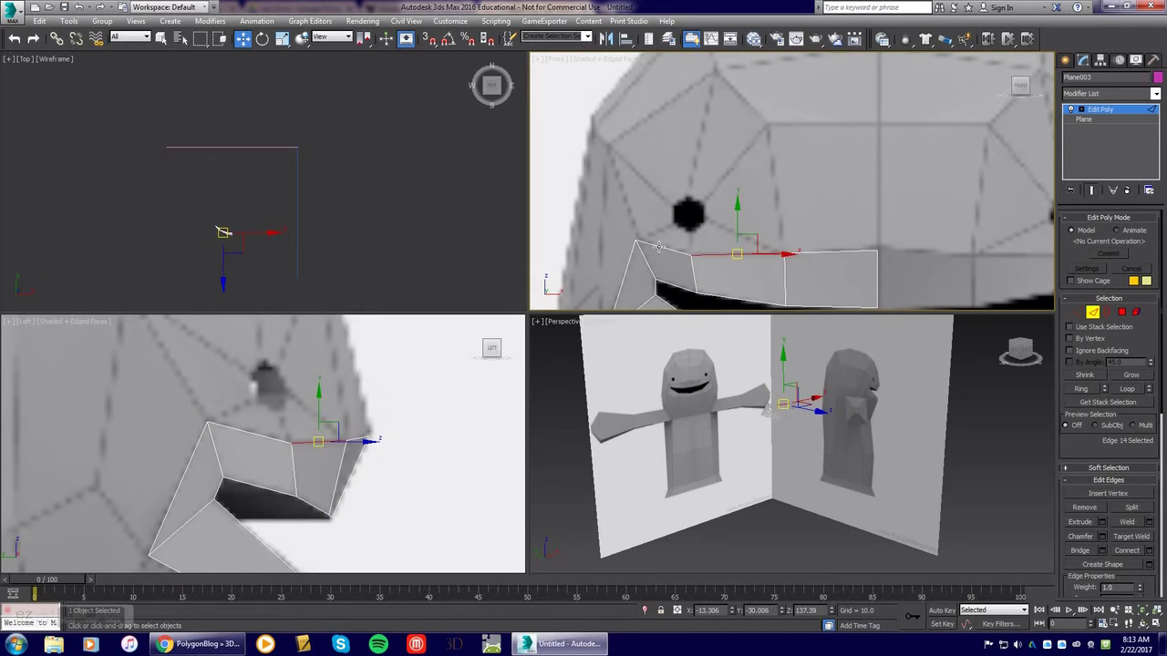
{"action": "left_click", "coordinate": [750, 235]}
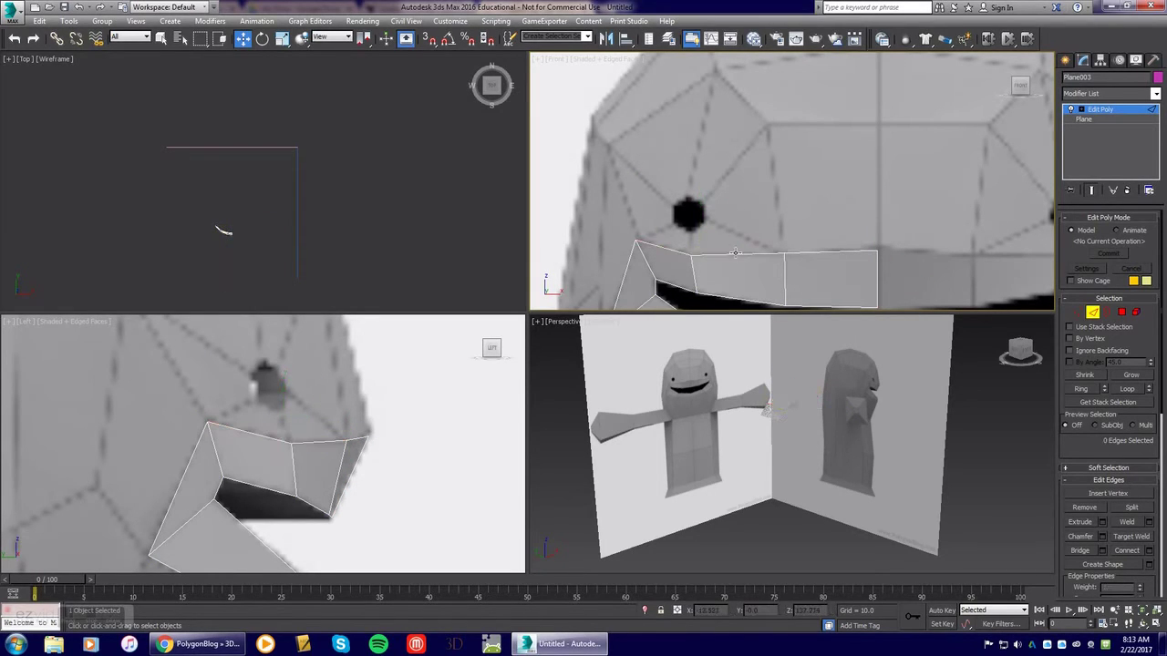
{"action": "left_click", "coordinate": [735, 252]}
{"action": "left_click", "coordinate": [667, 252], "text": "ctrl"}
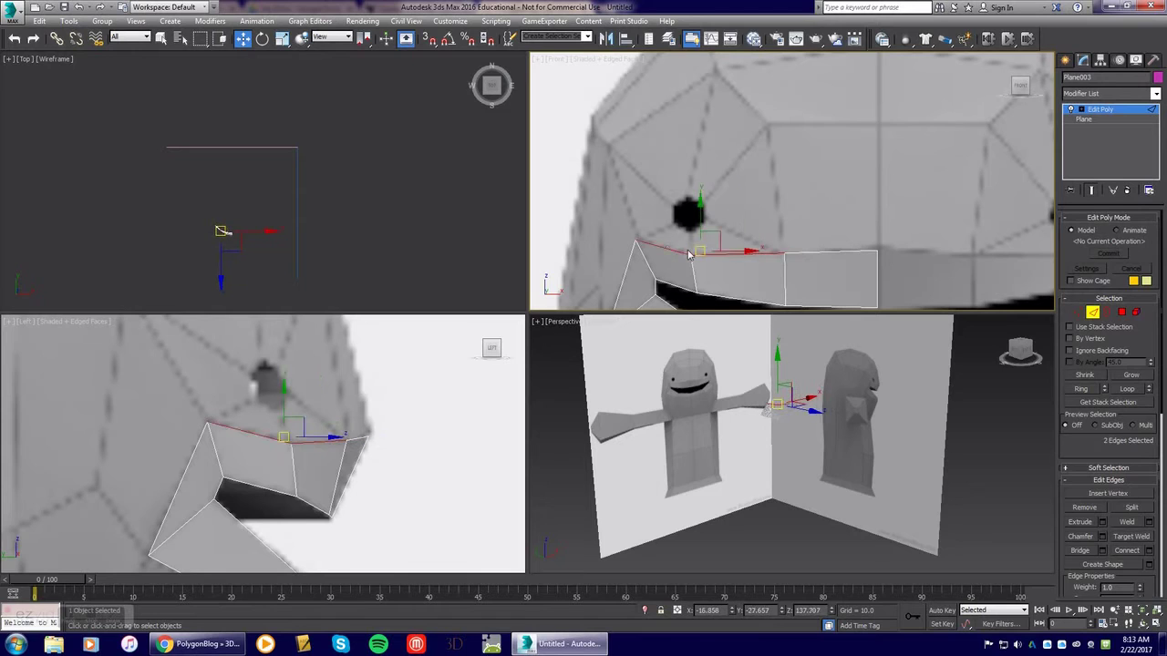
{"action": "left_click_drag", "start_coordinate": [696, 250], "coordinate": [699, 228], "text": "shift"}
Move the two outer vertices of the cloned edges onto the eye's lower outline in the Front viewport
{"action": "left_click", "coordinate": [1079, 313]}
{"action": "left_click", "coordinate": [783, 231]}
{"action": "left_click_drag", "start_coordinate": [723, 230], "coordinate": [706, 221]}
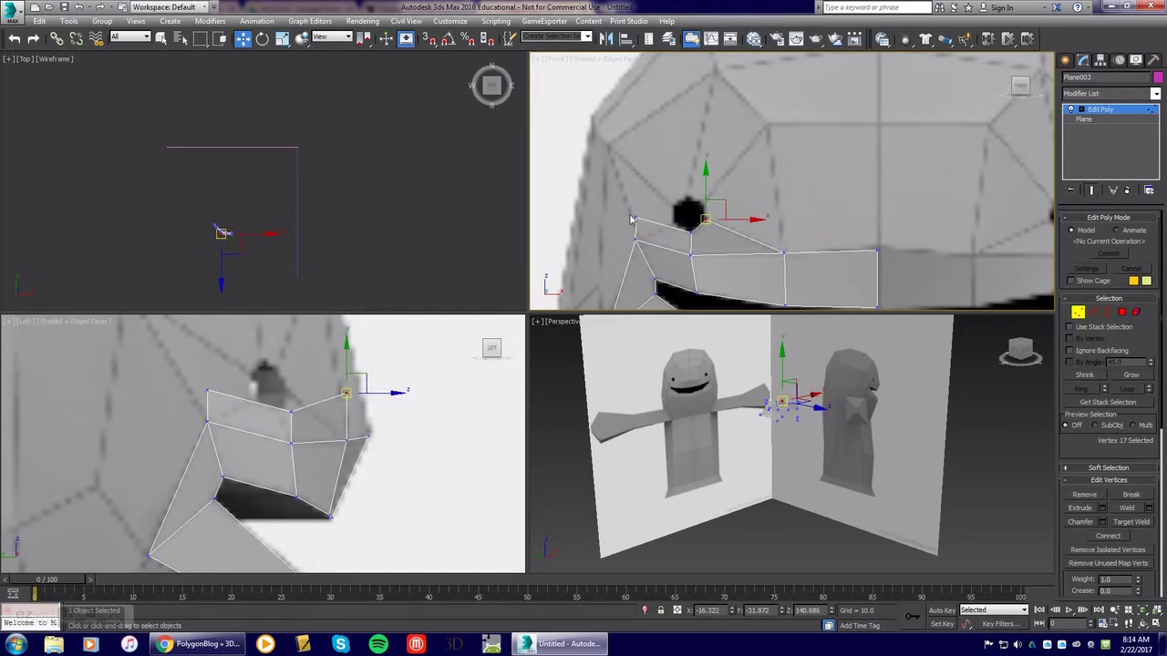
{"action": "left_click", "coordinate": [636, 218]}
{"action": "left_click_drag", "start_coordinate": [636, 217], "coordinate": [673, 222]}
Move the new vertices under the eye onto the eye's lower outline in the Left viewport
{"action": "middle_click_drag", "start_coordinate": [269, 381], "coordinate": [280, 404]}
{"action": "left_click_drag", "start_coordinate": [219, 418], "coordinate": [263, 421]}
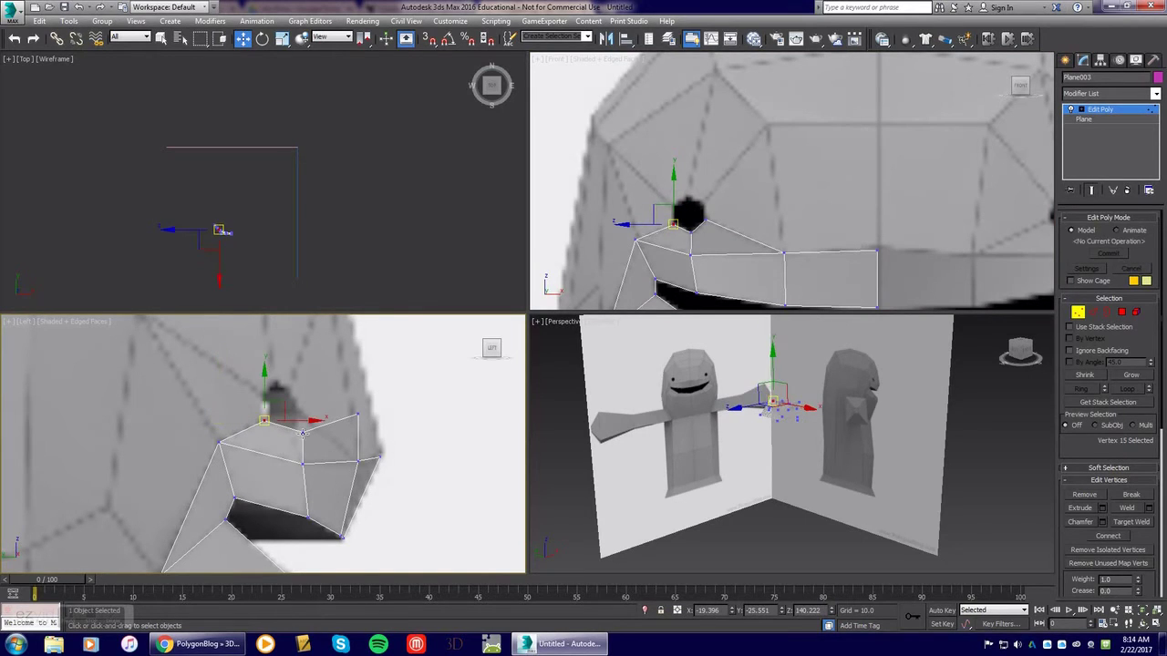
{"action": "left_click", "coordinate": [358, 415]}
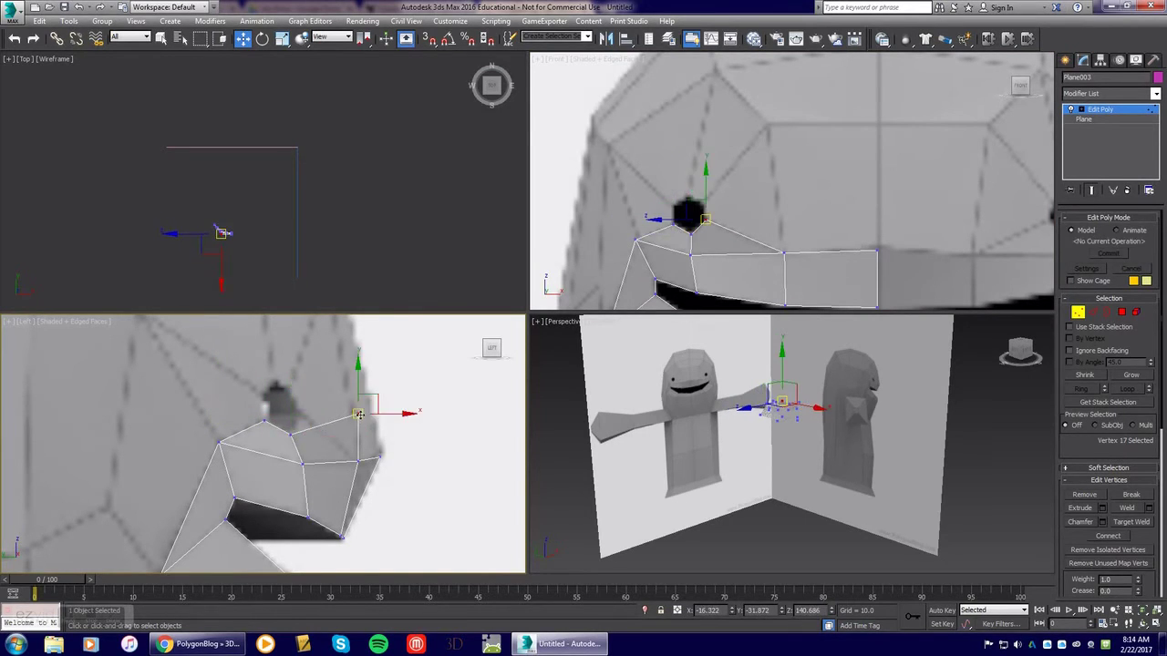
{"action": "left_click_drag", "start_coordinate": [358, 415], "coordinate": [301, 415]}
Clone the two polygons under the eye upward above it as an element
{"action": "middle_click_drag", "start_coordinate": [715, 181], "coordinate": [749, 191]}
{"action": "left_click", "coordinate": [1121, 313]}
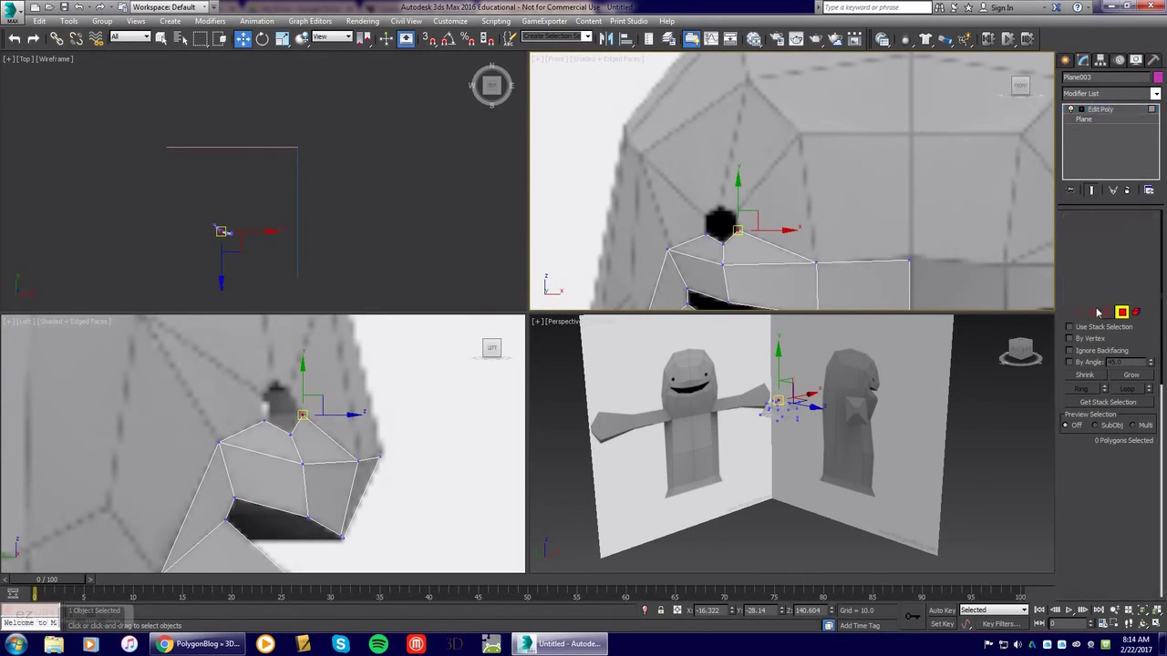
{"action": "left_click", "coordinate": [761, 250]}
{"action": "left_click", "coordinate": [701, 247], "text": "ctrl"}
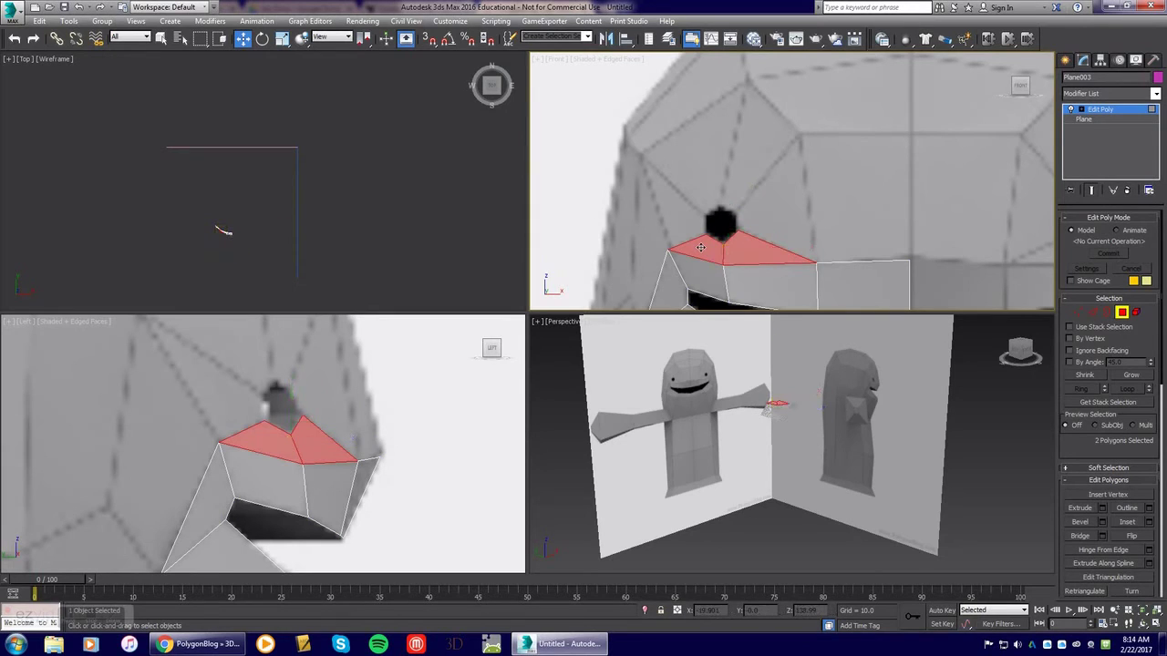
{"action": "left_click_drag", "start_coordinate": [726, 251], "coordinate": [726, 191]}
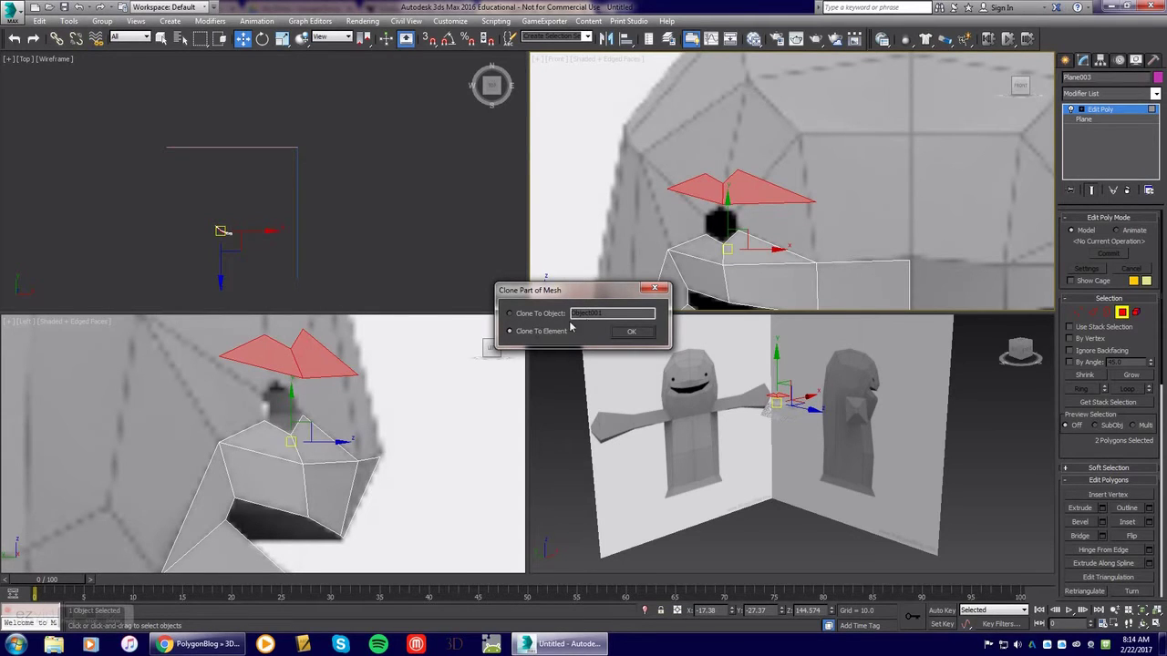
{"action": "left_click", "coordinate": [628, 333]}
Move the three lower vertices of the cloned polygons onto the eye's upper outline in the Front and Left viewports
{"action": "left_click", "coordinate": [1078, 312]}
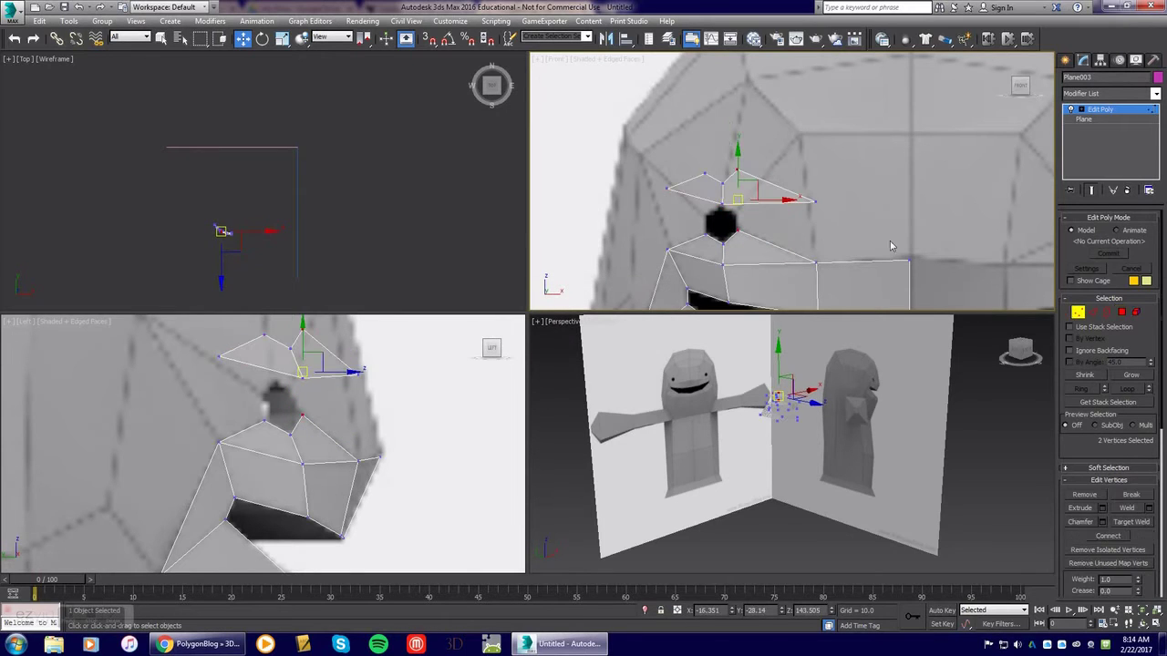
{"action": "left_click", "coordinate": [721, 204]}
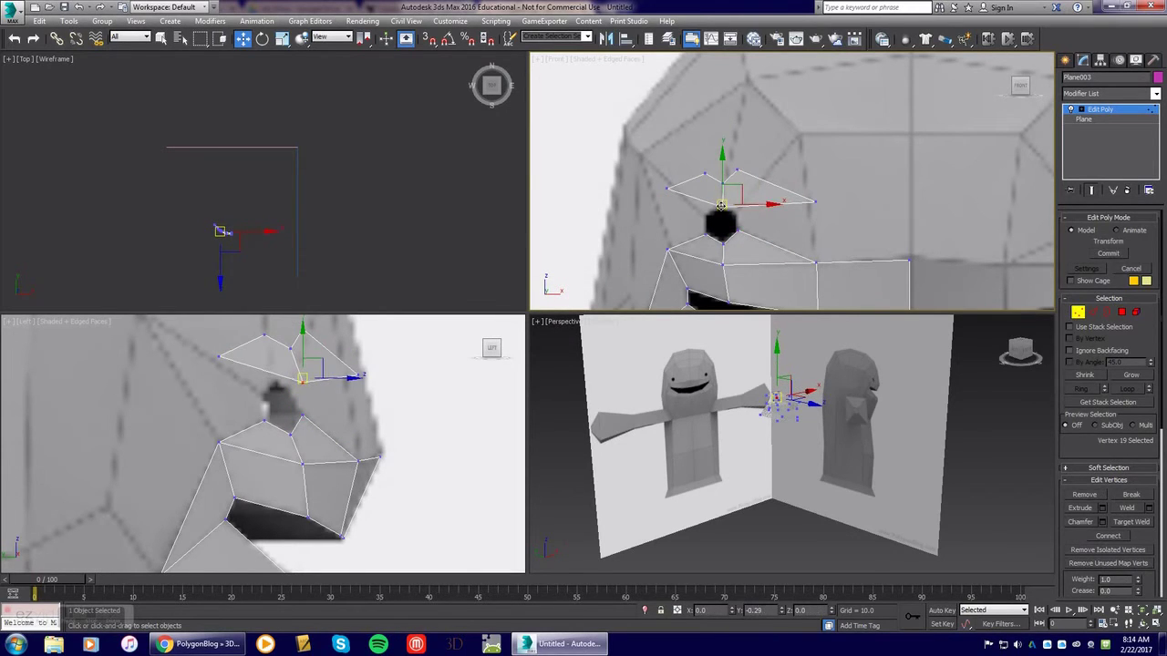
{"action": "left_click_drag", "start_coordinate": [306, 382], "coordinate": [274, 381]}
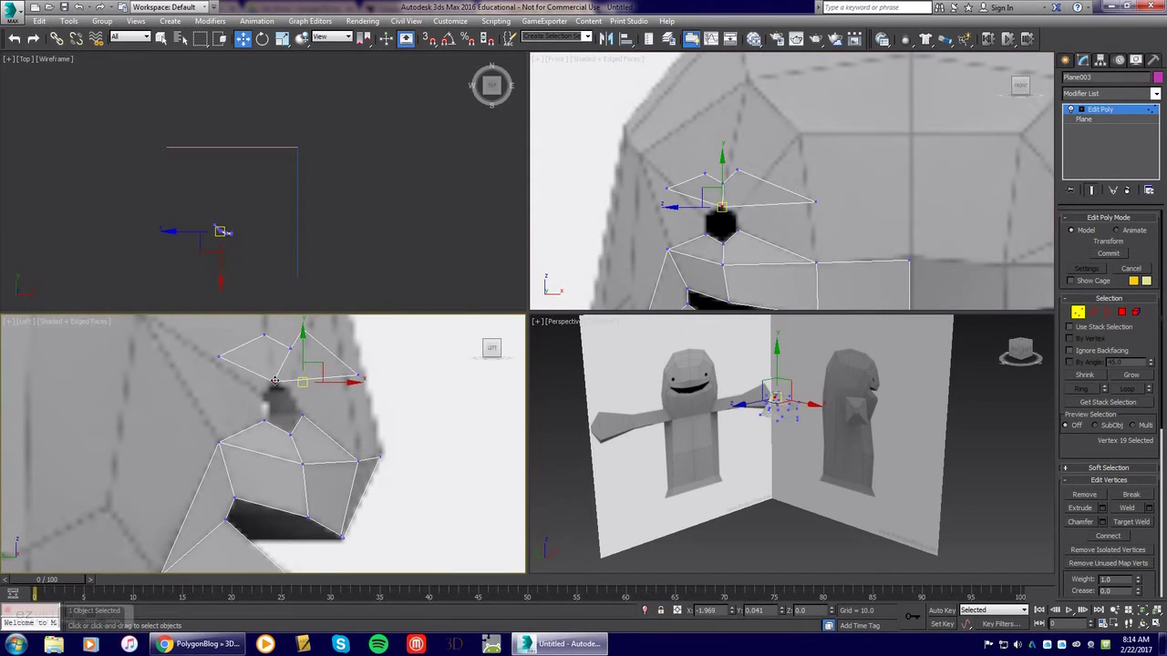
{"action": "left_click", "coordinate": [668, 190]}
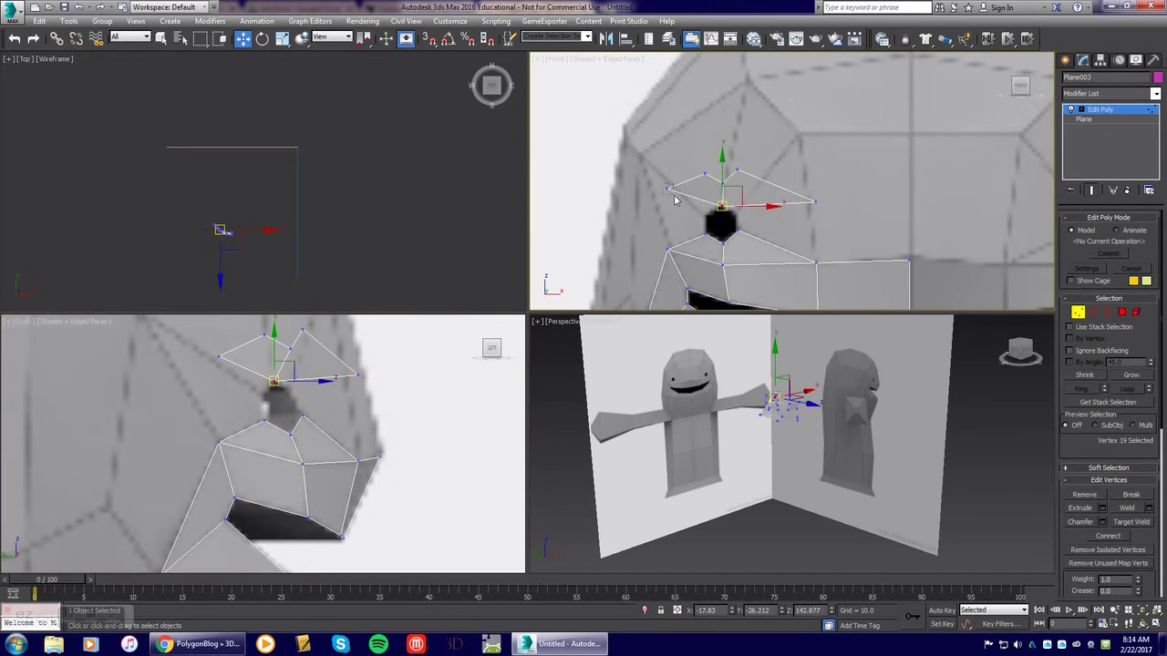
{"action": "left_click_drag", "start_coordinate": [691, 210], "coordinate": [712, 222]}
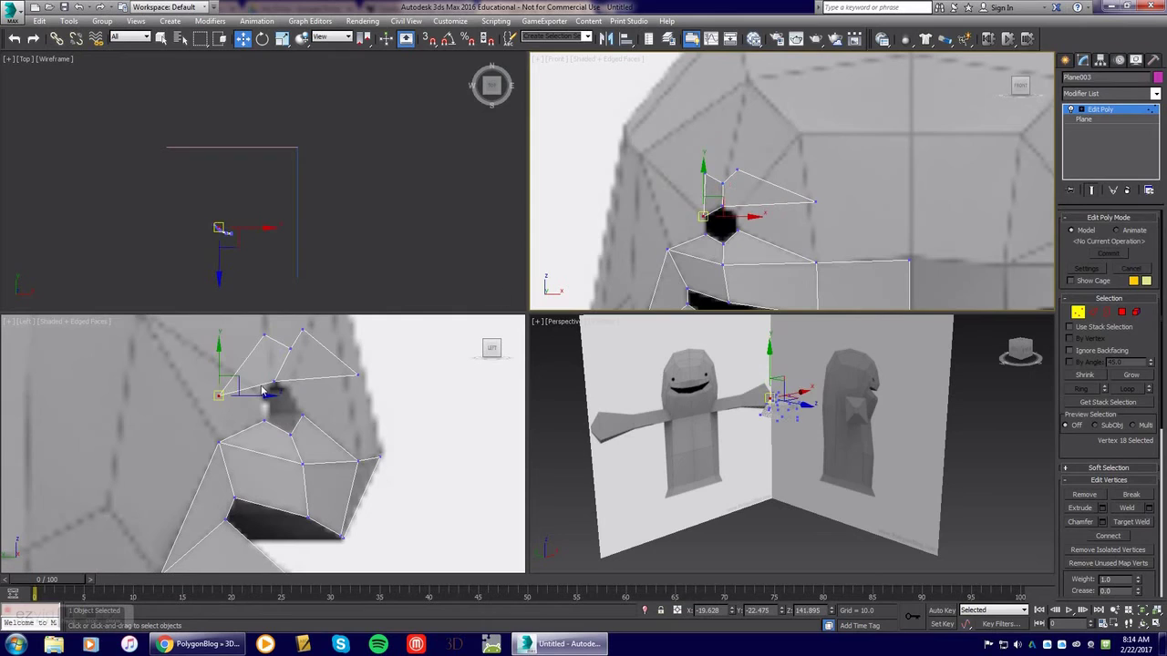
{"action": "left_click_drag", "start_coordinate": [217, 399], "coordinate": [264, 396]}
{"action": "left_click_drag", "start_coordinate": [356, 376], "coordinate": [287, 391]}
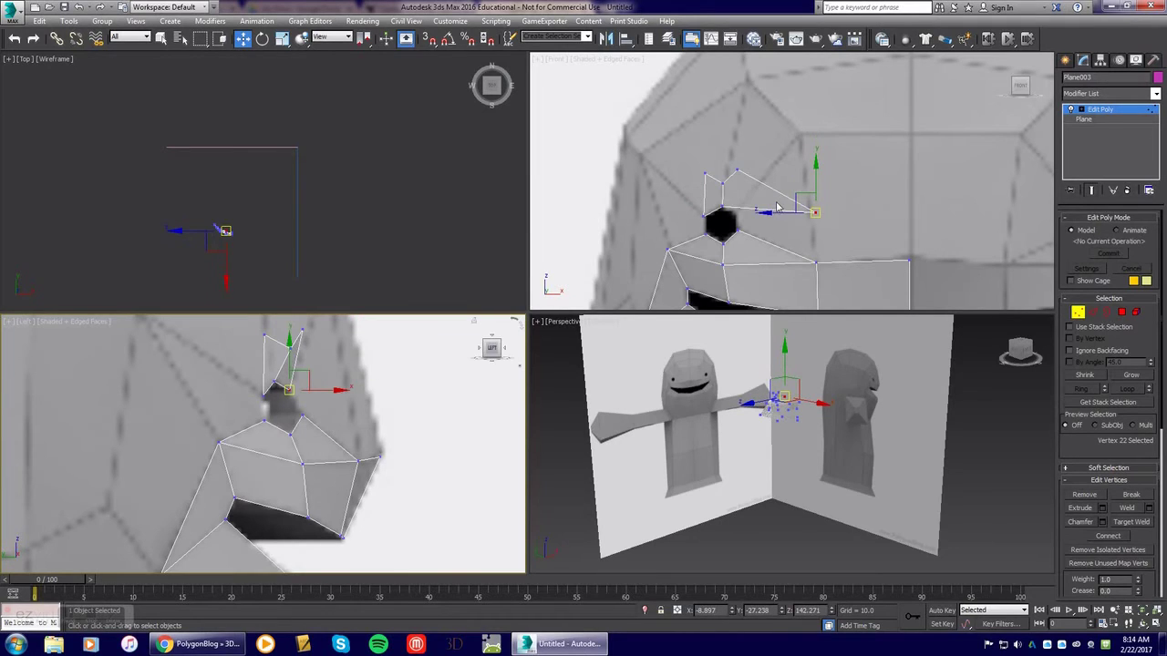
{"action": "left_click", "coordinate": [816, 211]}
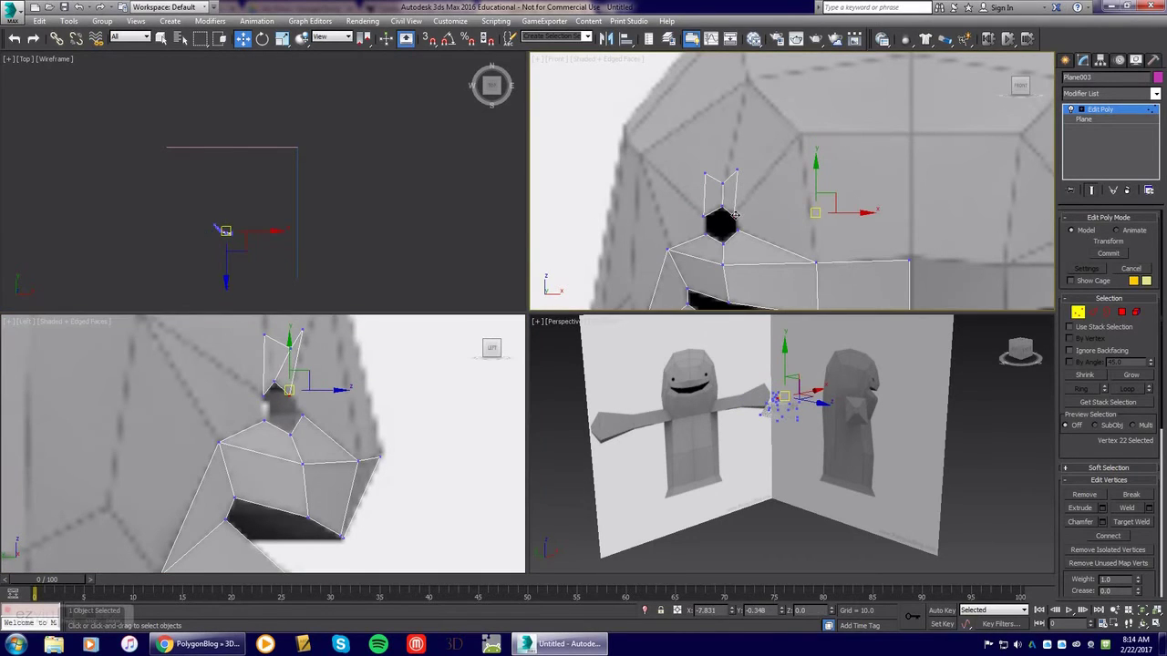
Move the three upper vertices of the cloned polygons onto the reference corners above the eye in the Front viewport
{"action": "left_click_drag", "start_coordinate": [735, 172], "coordinate": [803, 133]}
{"action": "left_click_drag", "start_coordinate": [723, 180], "coordinate": [748, 74]}
{"action": "left_click_drag", "start_coordinate": [700, 182], "coordinate": [699, 182]}
{"action": "left_click_drag", "start_coordinate": [706, 172], "coordinate": [642, 156]}
Align the three upper vertices of the above-eye polygons with the side reference in the Left viewport
{"action": "middle_click_drag", "start_coordinate": [338, 372], "coordinate": [320, 415]}
{"action": "scroll", "coordinate": [340, 374], "scroll_direction": "down", "scroll_amount": 2}
{"action": "left_click", "coordinate": [312, 403], "text": "ctrl"}
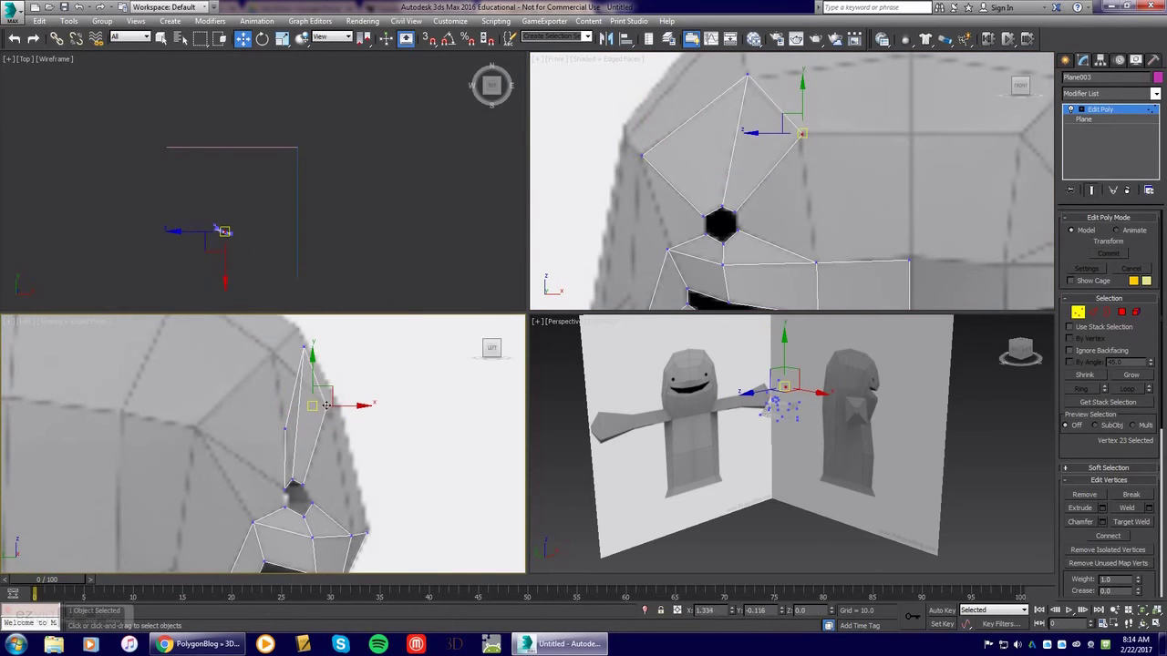
{"action": "left_click", "coordinate": [301, 349], "text": "ctrl"}
{"action": "left_click_drag", "start_coordinate": [301, 359], "coordinate": [273, 356]}
{"action": "left_click", "coordinate": [285, 428]}
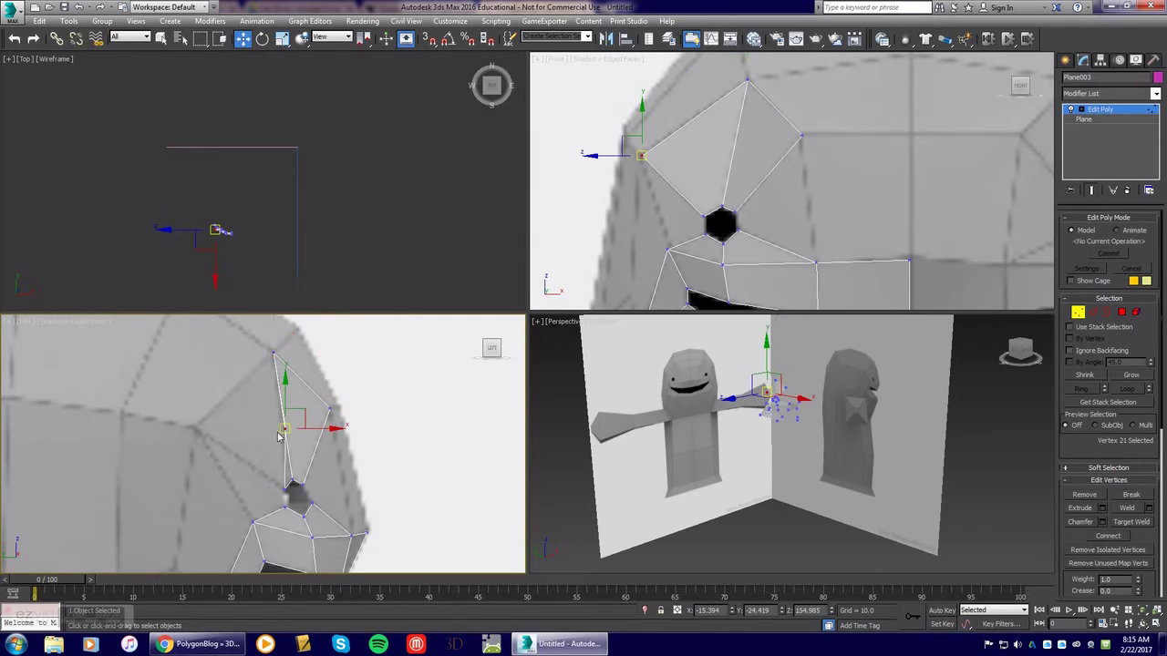
{"action": "left_click_drag", "start_coordinate": [284, 429], "coordinate": [197, 426]}
Switch to Chrome and review the tutorial's steps 9 and 10 on the Bridge tool and welding vertices
{"action": "middle_click_drag", "start_coordinate": [783, 147], "coordinate": [752, 176], "text": "alt"}
{"action": "key", "text": "alt+Tab"}
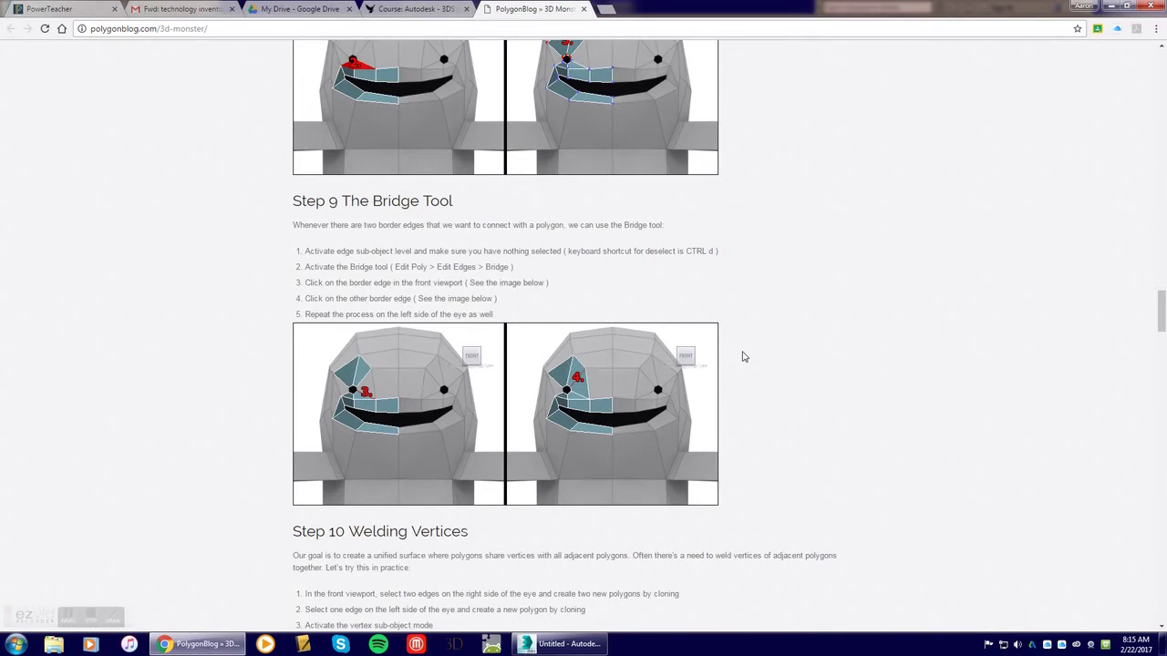
{"action": "scroll", "coordinate": [708, 429], "scroll_direction": "down", "scroll_amount": 3}
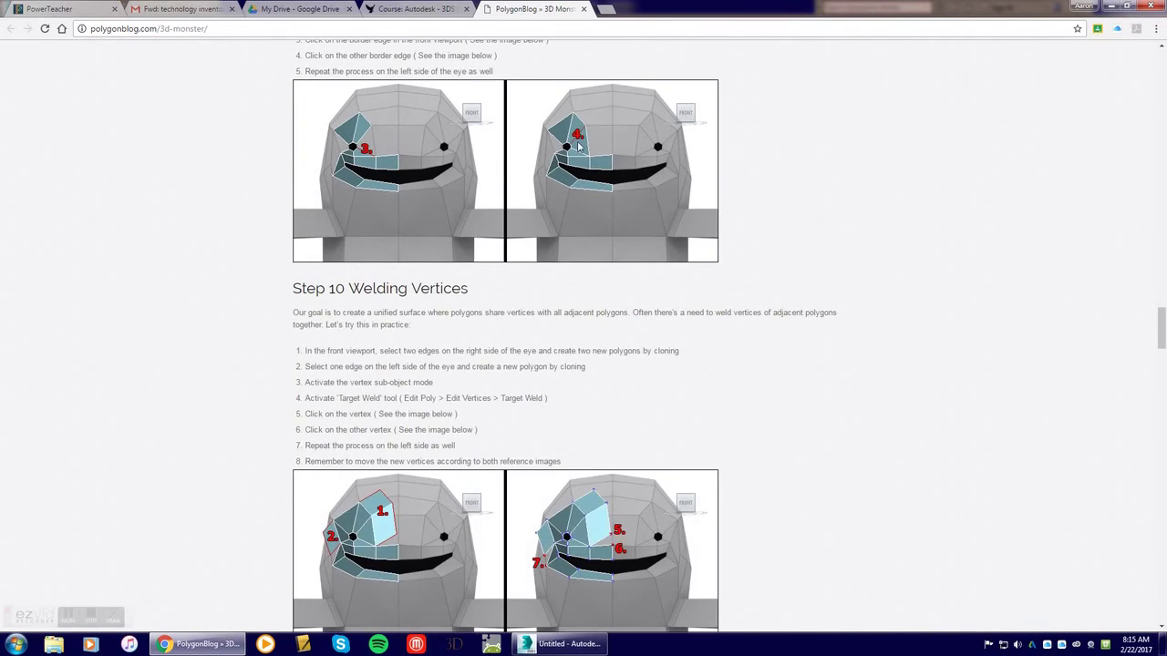
{"action": "key", "text": "alt+Tab"}
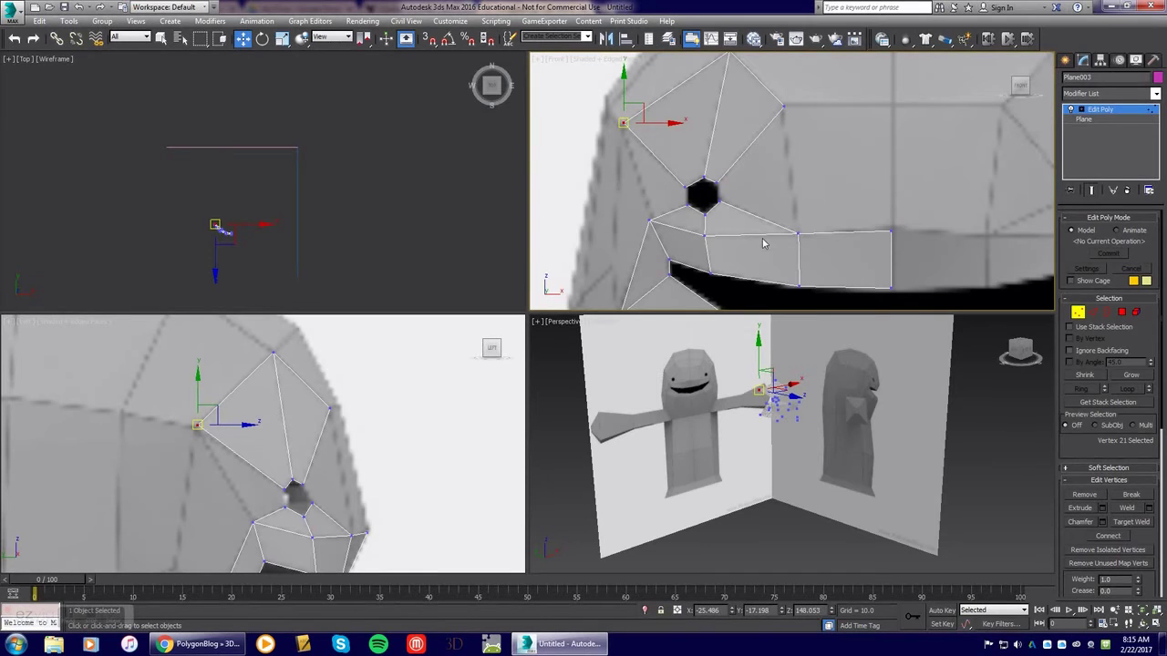
Bridge the two open edges on the inner side of the eye with a new polygon
{"action": "left_click", "coordinate": [1093, 311]}
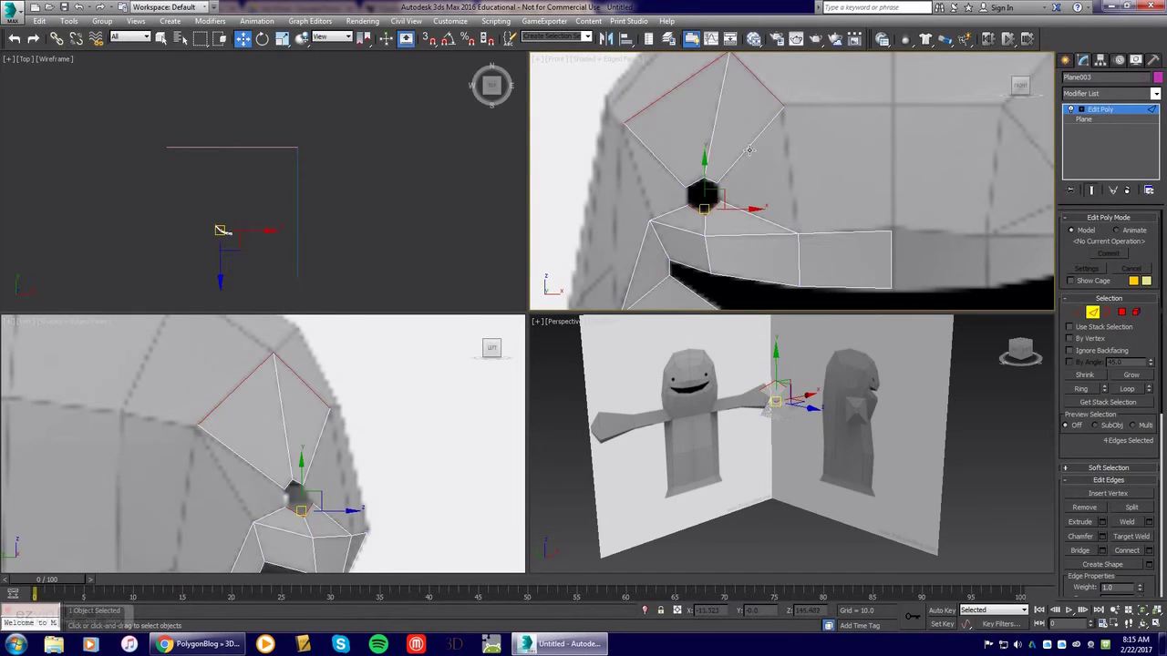
{"action": "left_click", "coordinate": [750, 150]}
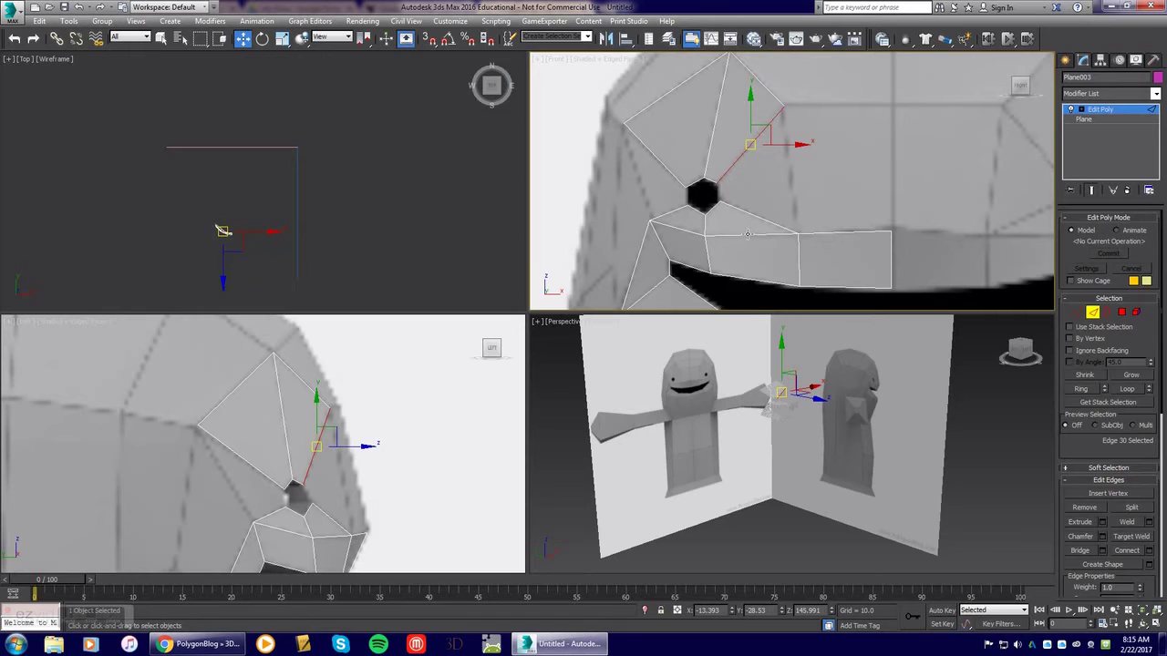
{"action": "left_click", "coordinate": [755, 216], "text": "ctrl"}
{"action": "left_click_drag", "start_coordinate": [1091, 456], "coordinate": [1091, 191]}
{"action": "left_click_drag", "start_coordinate": [1145, 504], "coordinate": [1149, 426]}
{"action": "left_click_drag", "start_coordinate": [1148, 362], "coordinate": [1143, 481]}
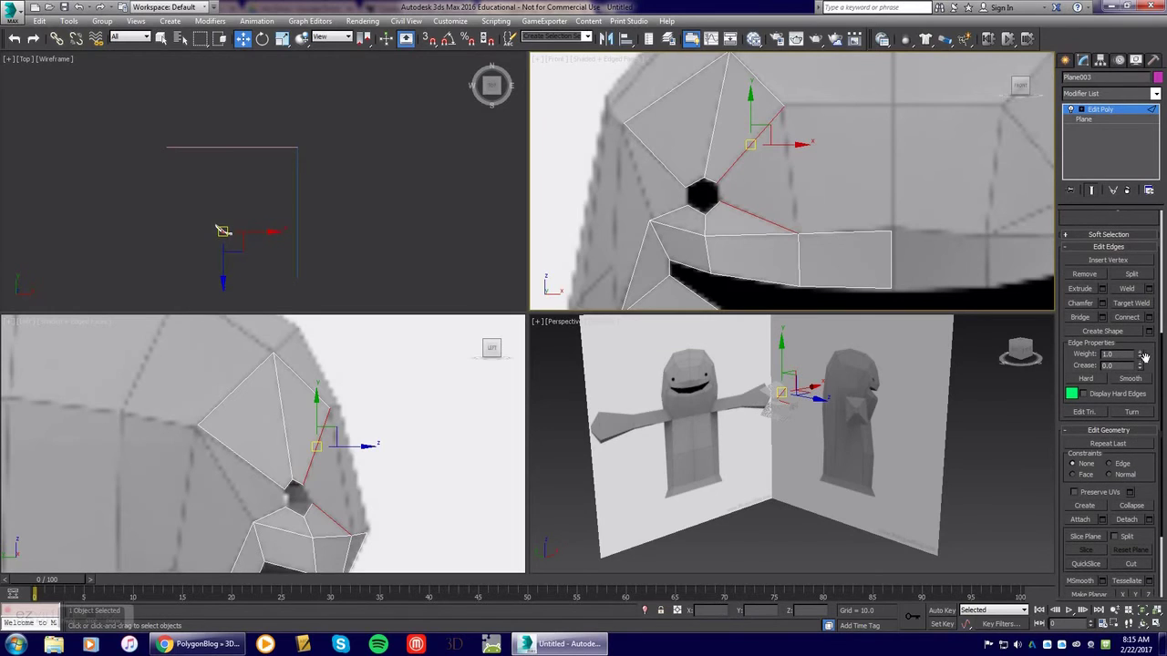
{"action": "left_click", "coordinate": [1081, 319]}
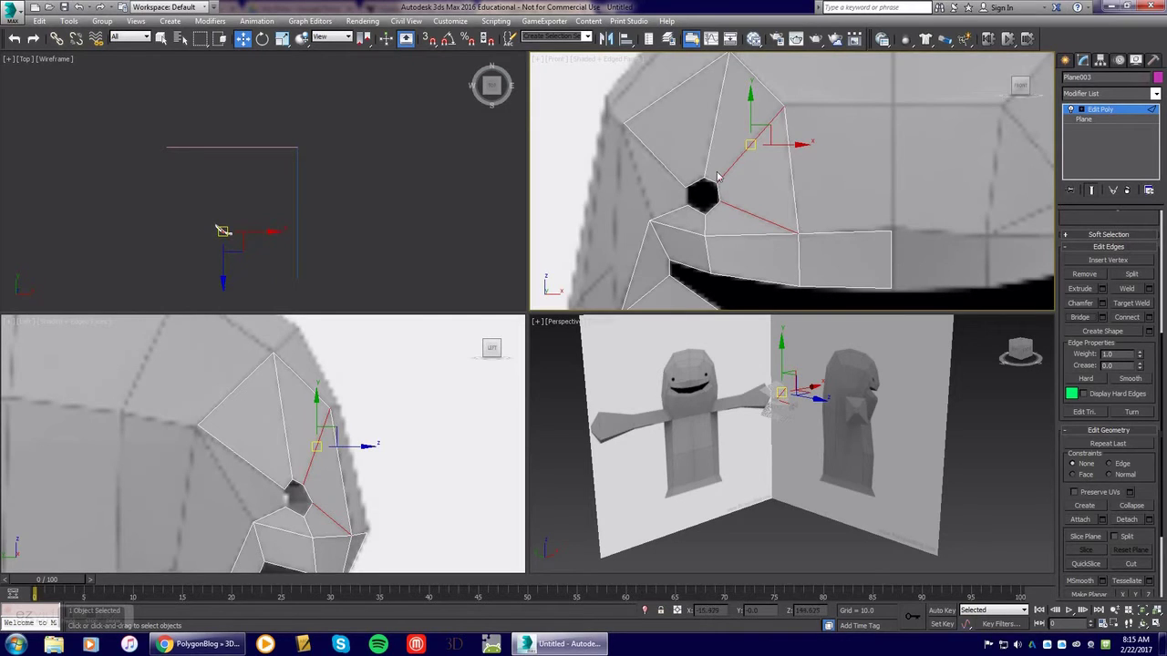
Bridge the two open edges on the outer side of the eye to close the ring around it
{"action": "left_click", "coordinate": [673, 169]}
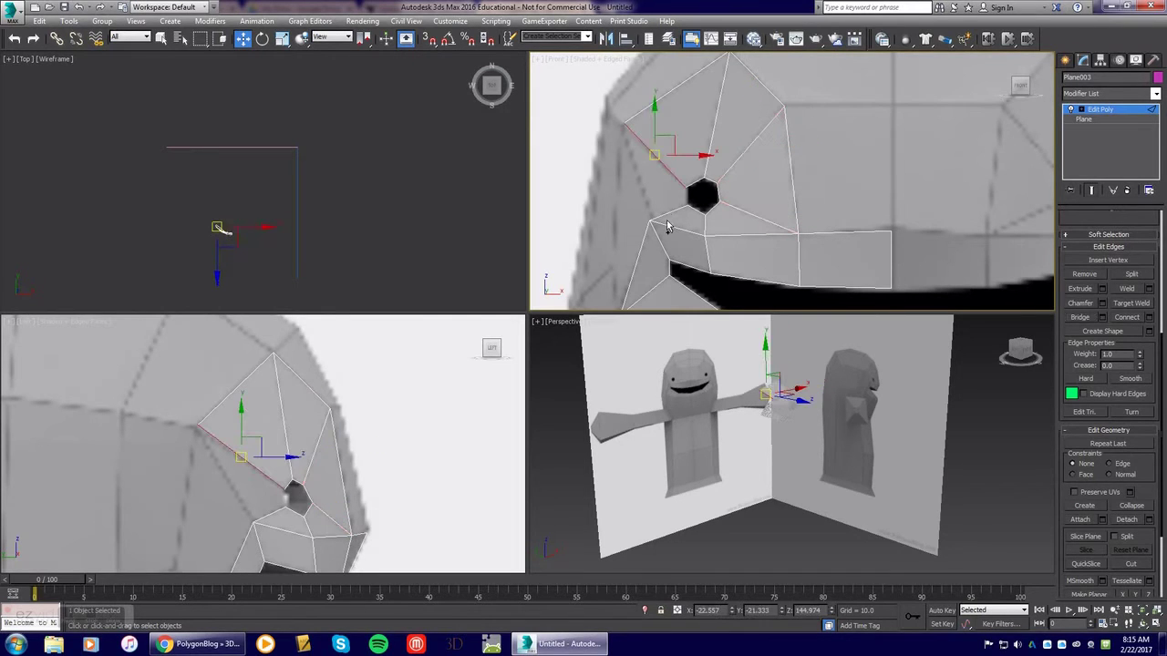
{"action": "left_click", "coordinate": [669, 214], "text": "ctrl"}
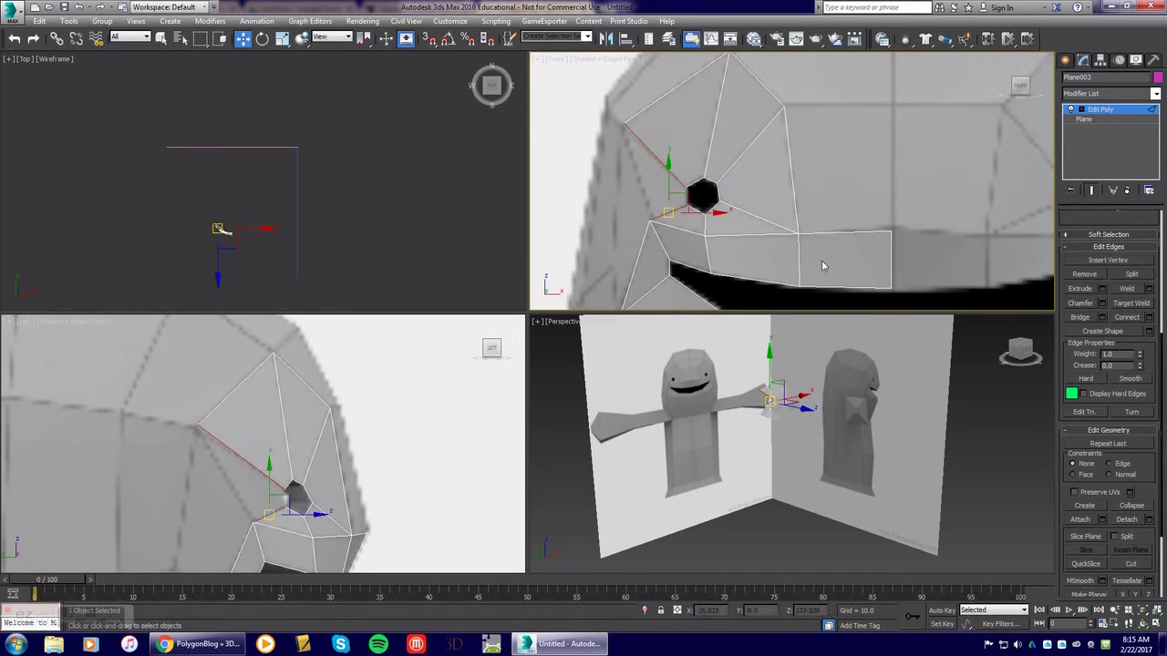
{"action": "left_click", "coordinate": [1081, 318]}
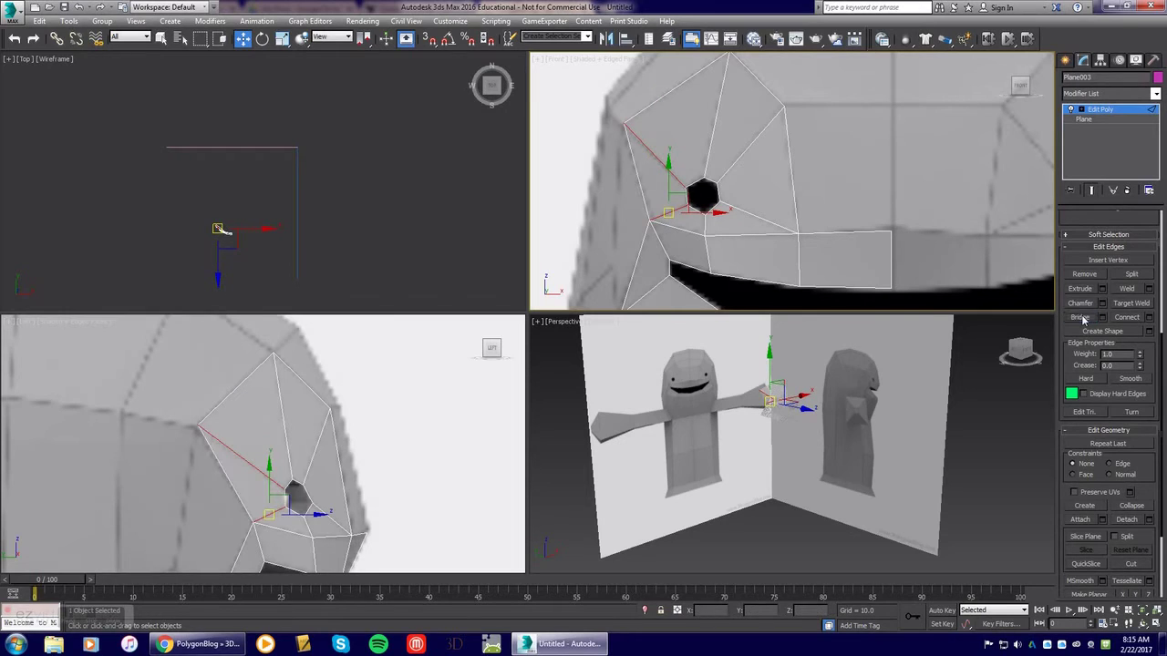
{"action": "right_click", "coordinate": [814, 432]}
{"action": "key", "text": "alt+x"}
Clone the upper-lip edge beside the centreline upward to the horizontal reference line above the eye in the Front viewport
{"action": "middle_click_drag", "start_coordinate": [801, 193], "coordinate": [821, 210]}
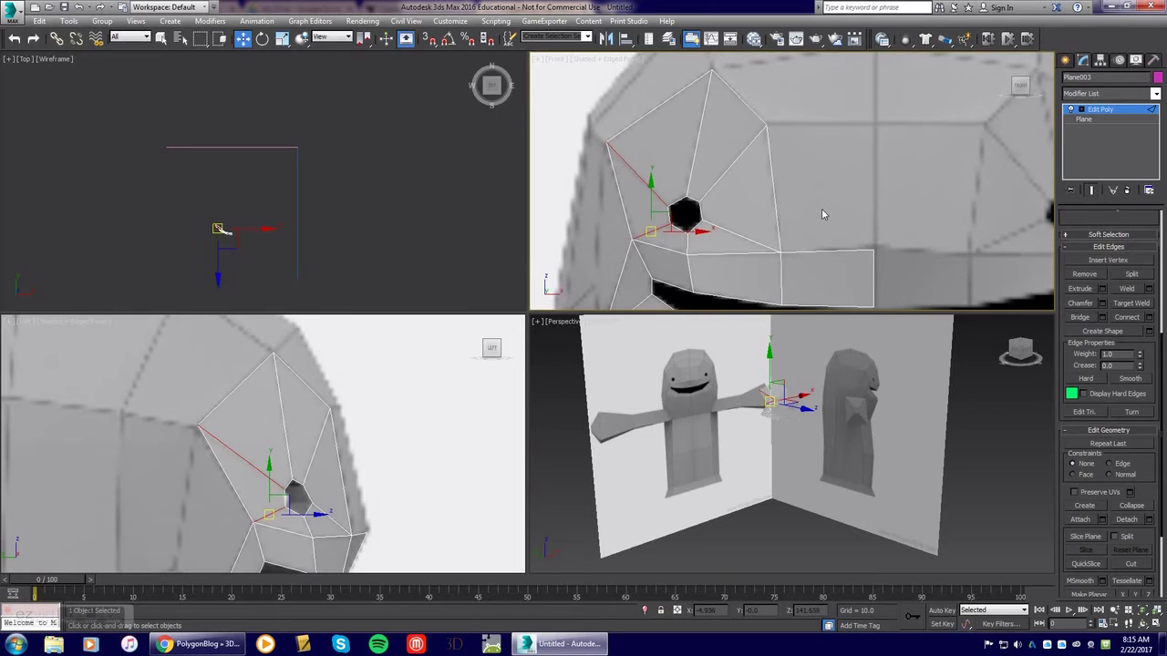
{"action": "left_click", "coordinate": [830, 252]}
{"action": "left_click_drag", "start_coordinate": [828, 251], "coordinate": [826, 122], "text": "shift"}
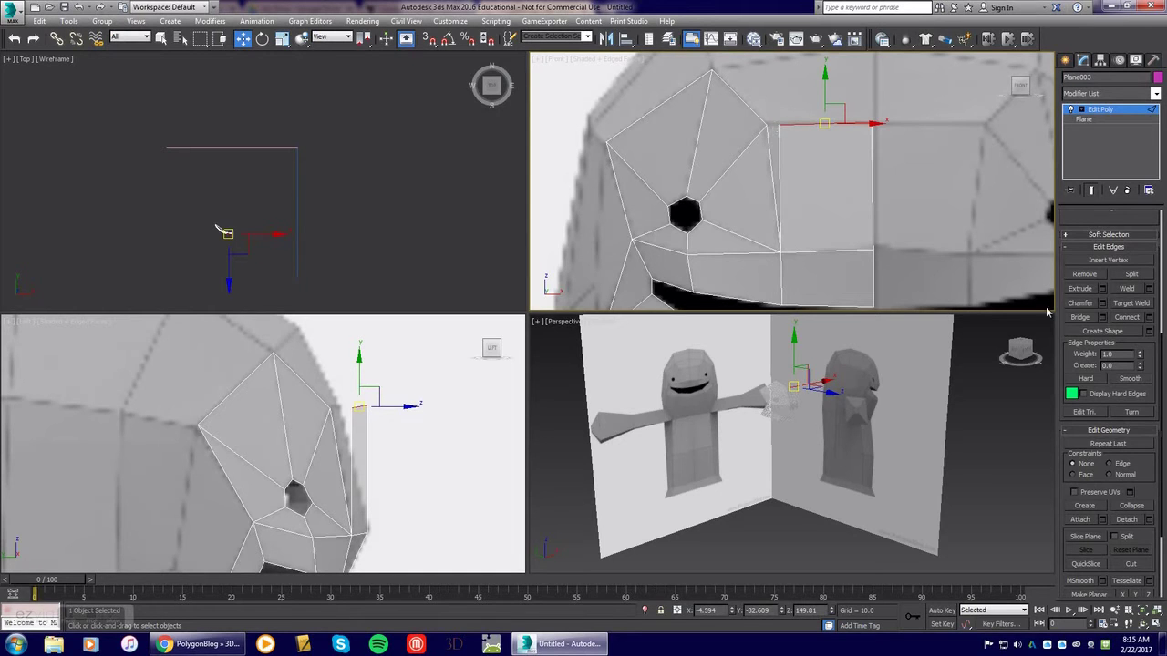
Target weld the outer upper vertex of the new polygon to the adjacent inner corner of the eye polygons
{"action": "left_click_drag", "start_coordinate": [1085, 227], "coordinate": [1089, 456]}
{"action": "left_click", "coordinate": [1078, 307]}
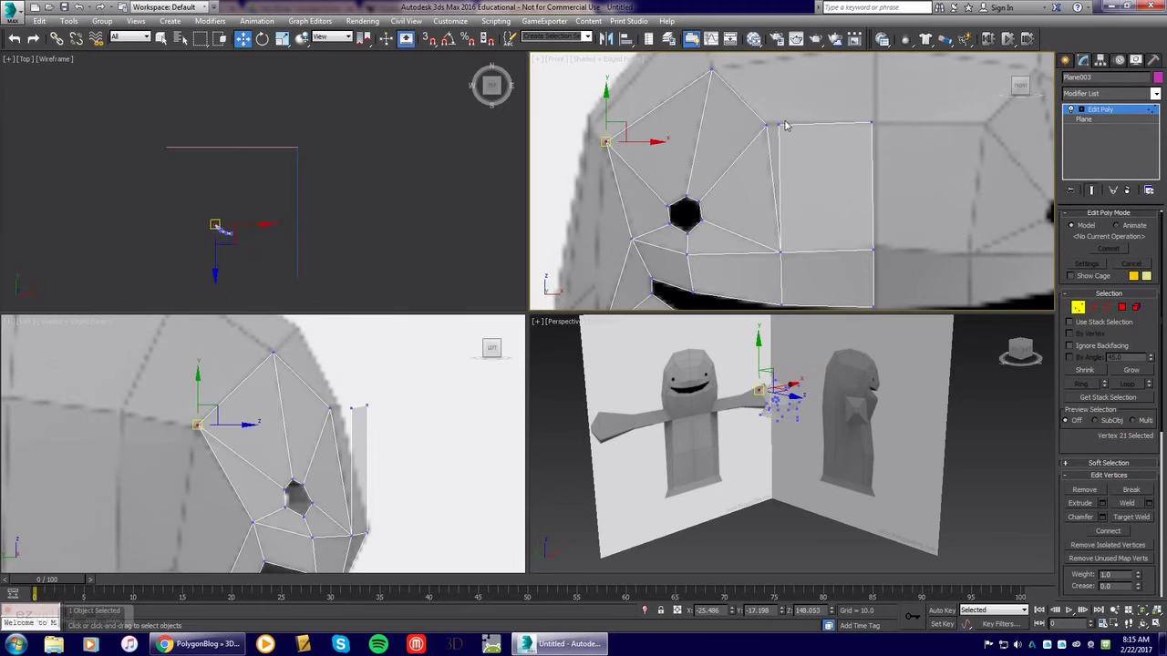
{"action": "left_click", "coordinate": [778, 128]}
{"action": "scroll", "coordinate": [777, 128], "scroll_direction": "up", "scroll_amount": 3}
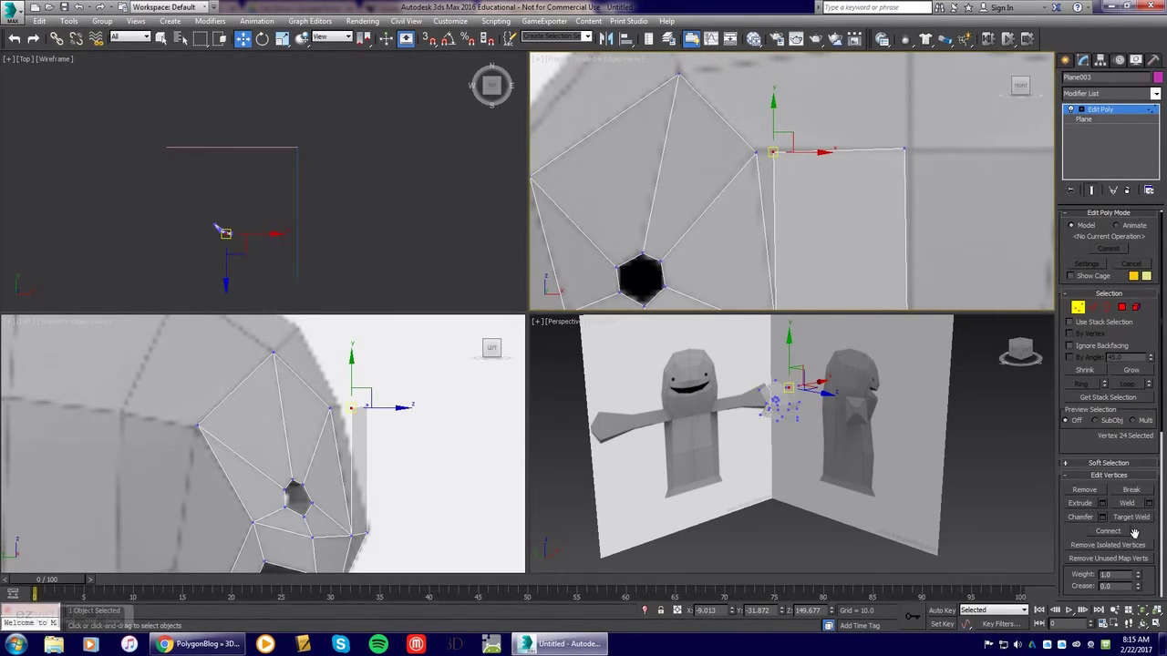
{"action": "scroll", "coordinate": [1138, 534], "scroll_direction": "down", "scroll_amount": 2}
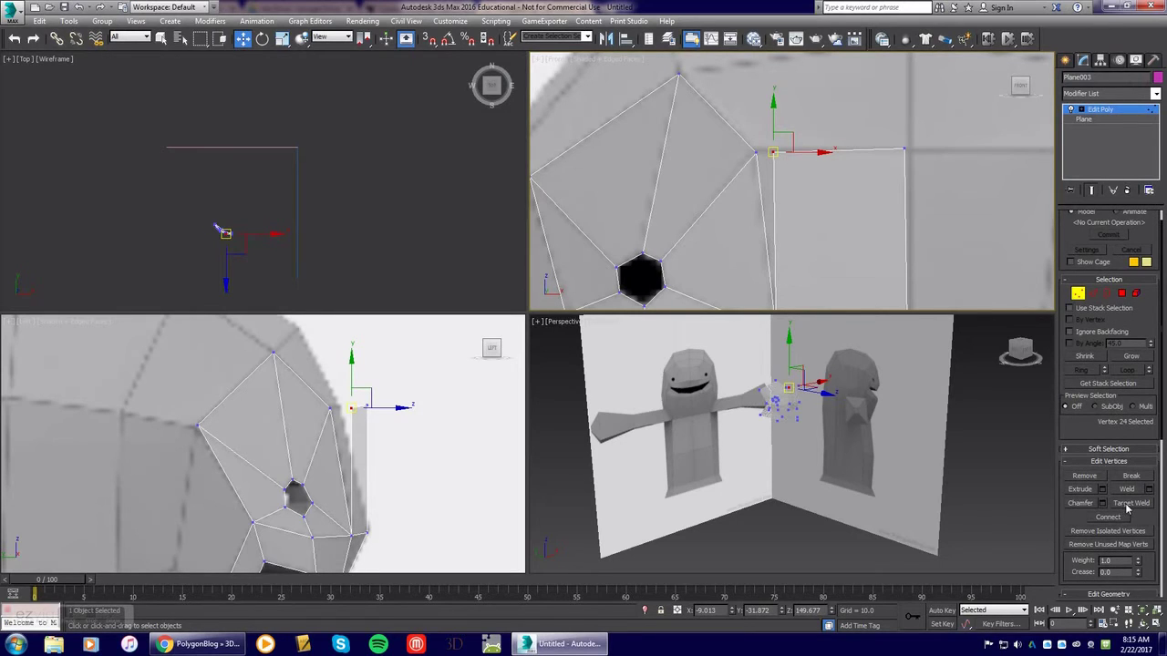
{"action": "left_click", "coordinate": [1128, 504]}
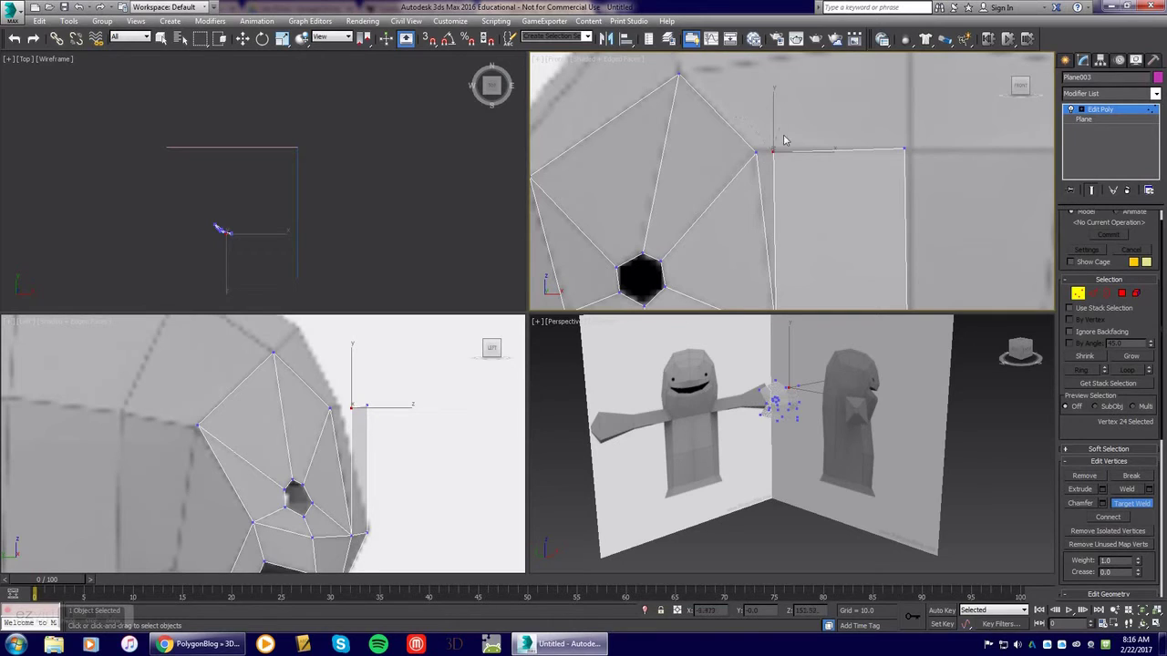
{"action": "left_click", "coordinate": [756, 154]}
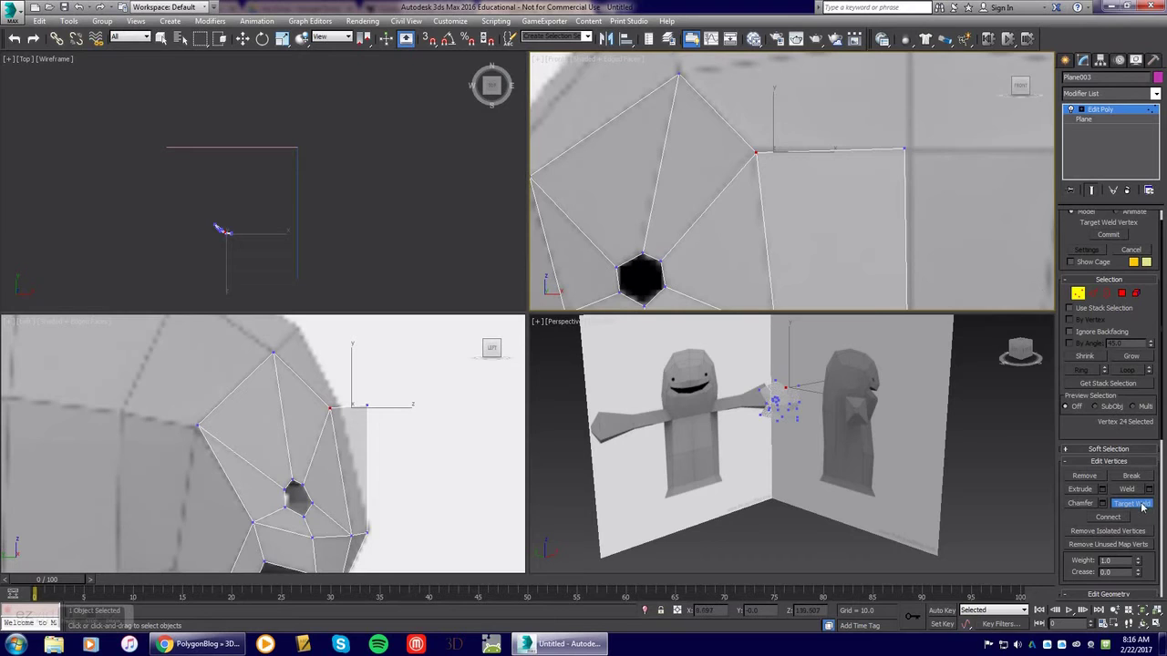
{"action": "left_click", "coordinate": [1142, 507]}
Set the new centreline vertex's X position to 0 and move it back onto the side reference profile in the Left viewport
{"action": "scroll", "coordinate": [807, 148], "scroll_direction": "down", "scroll_amount": 3}
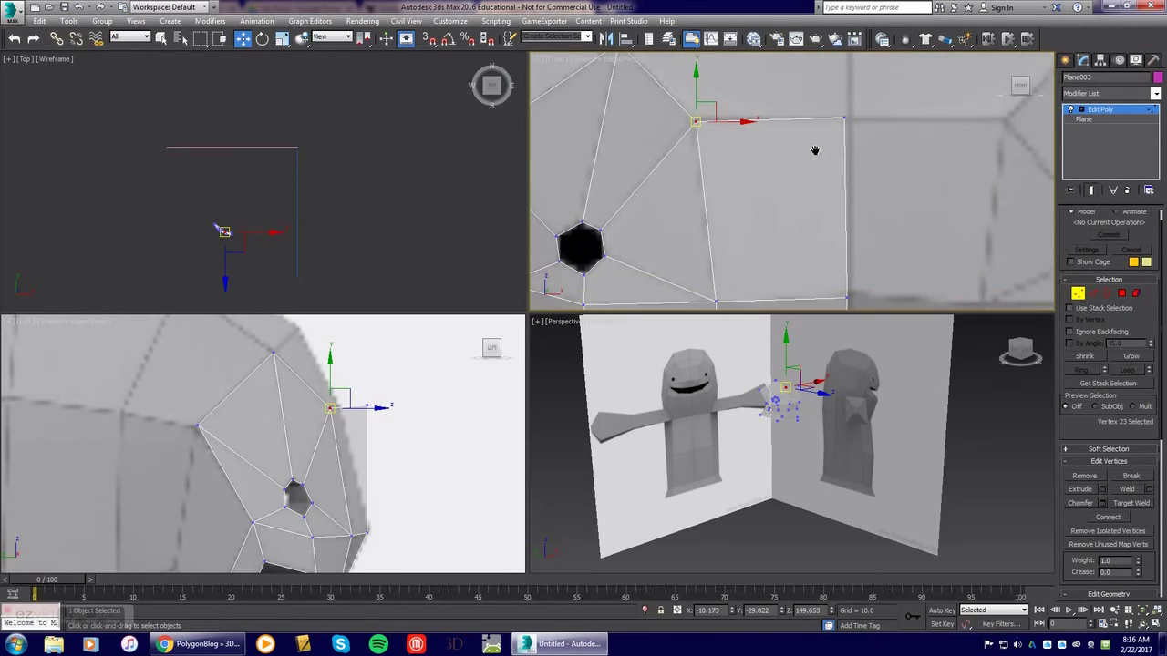
{"action": "left_click_drag", "start_coordinate": [710, 120], "coordinate": [815, 137]}
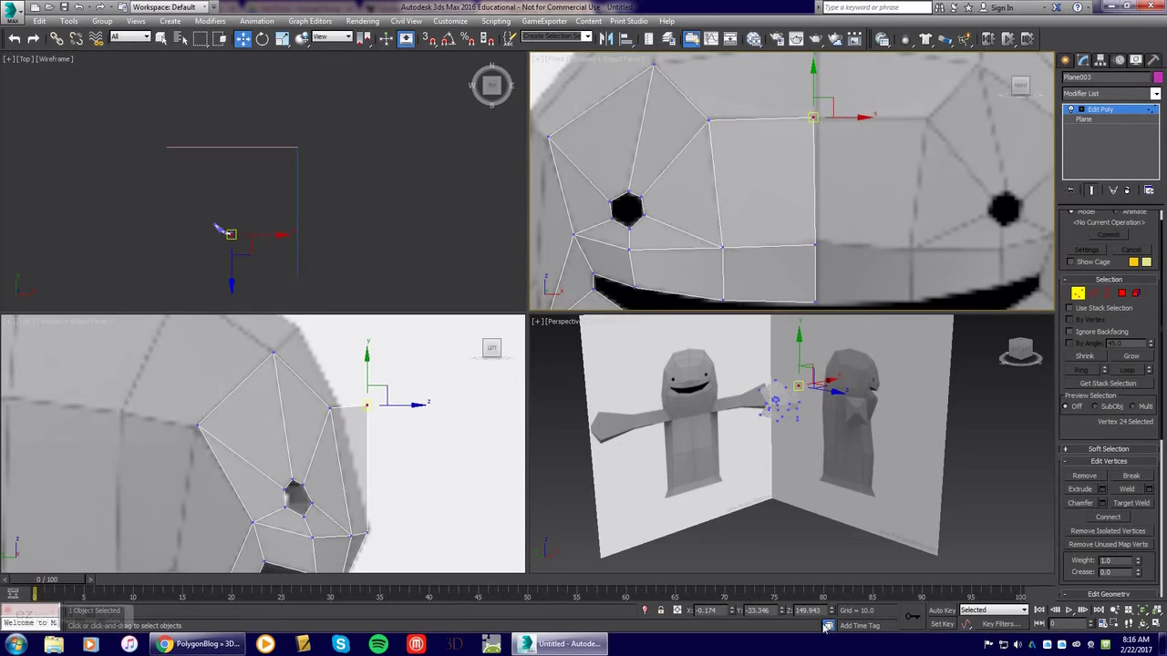
{"action": "right_click", "coordinate": [732, 612]}
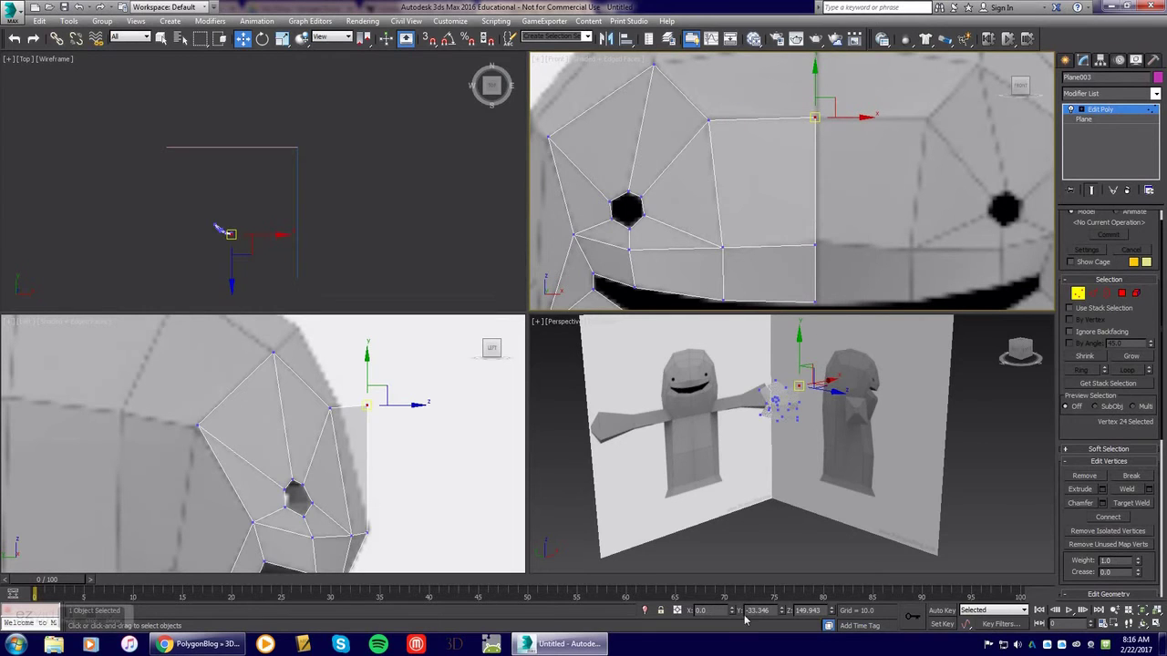
{"action": "right_click", "coordinate": [397, 407]}
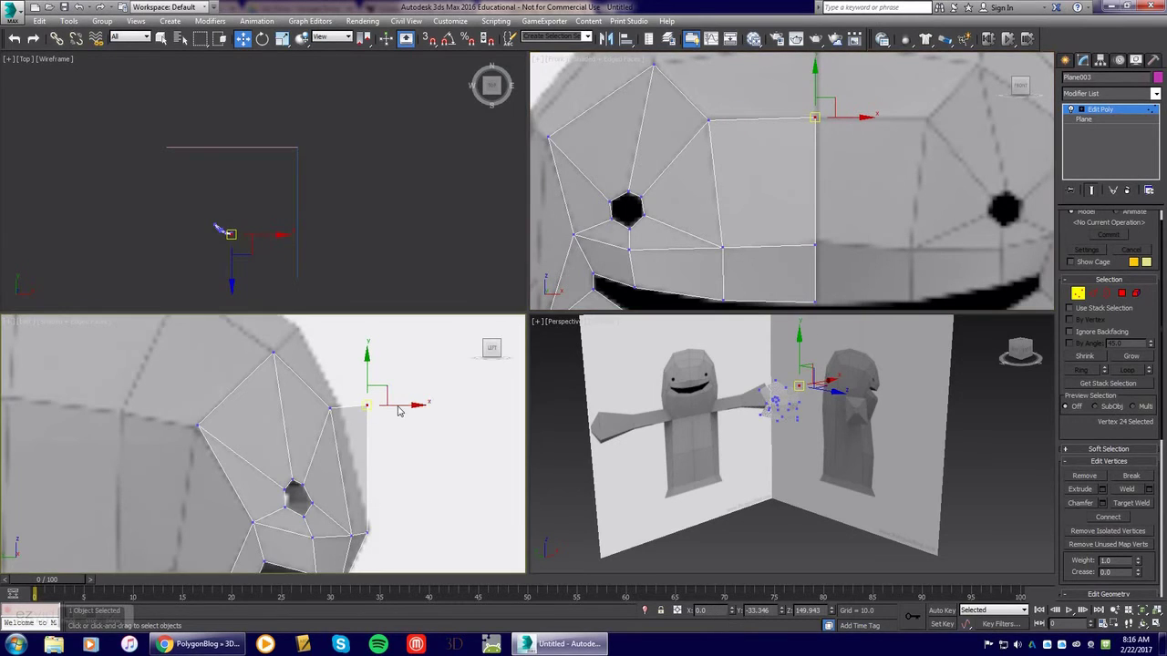
{"action": "left_click_drag", "start_coordinate": [396, 405], "coordinate": [369, 405]}
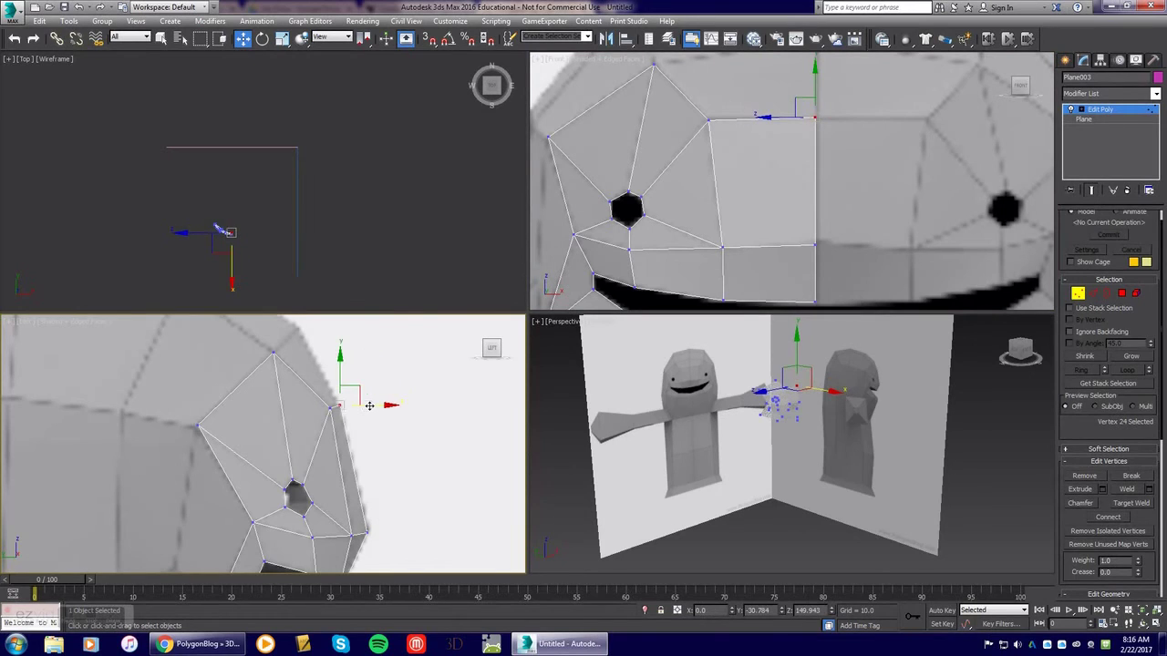
Clone the forehead polygon's upper edge upward to the next reference line in the Front viewport
{"action": "middle_click_drag", "start_coordinate": [762, 144], "coordinate": [831, 265], "text": "alt"}
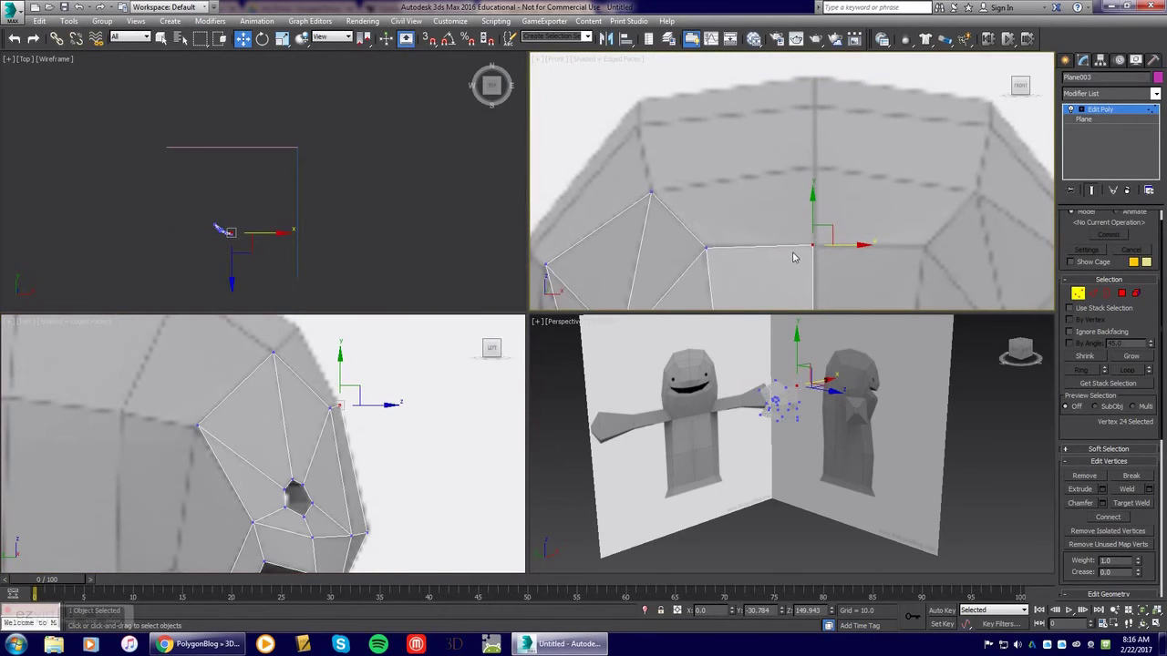
{"action": "left_click", "coordinate": [1093, 293]}
{"action": "left_click_drag", "start_coordinate": [759, 196], "coordinate": [696, 188]}
{"action": "left_click", "coordinate": [846, 182]}
{"action": "key", "text": "1"}
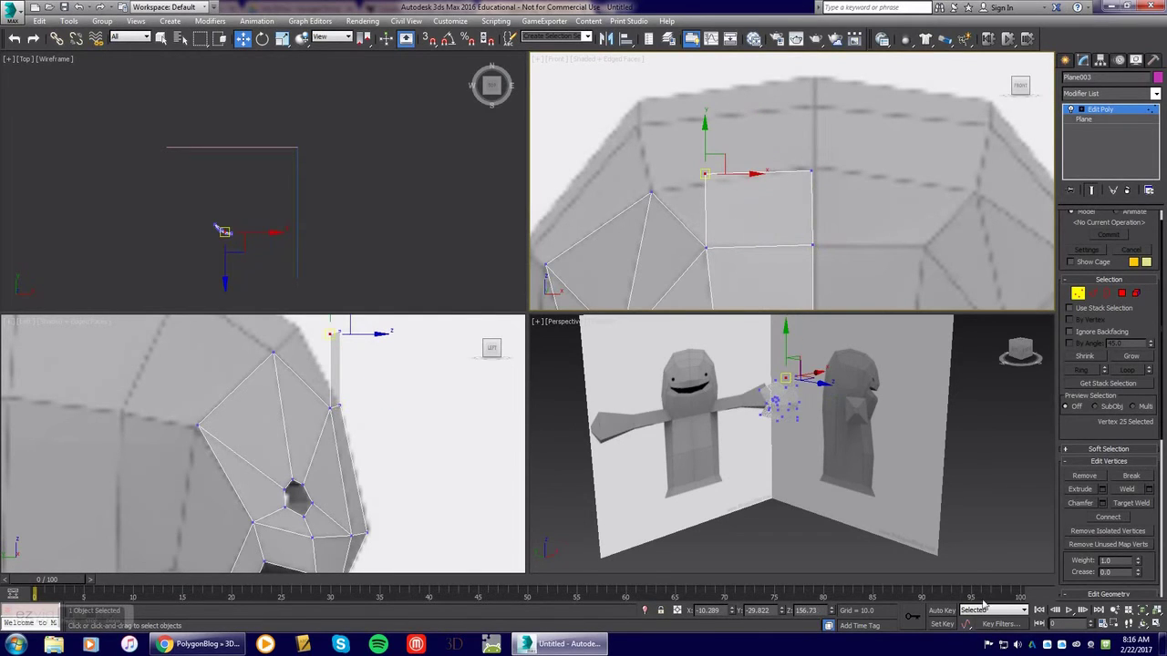
Target weld the new outer vertex to the top corner above the eye and set the new centreline vertex's X to 0
{"action": "left_click", "coordinate": [1130, 503]}
{"action": "left_click", "coordinate": [703, 174]}
{"action": "left_click", "coordinate": [651, 193]}
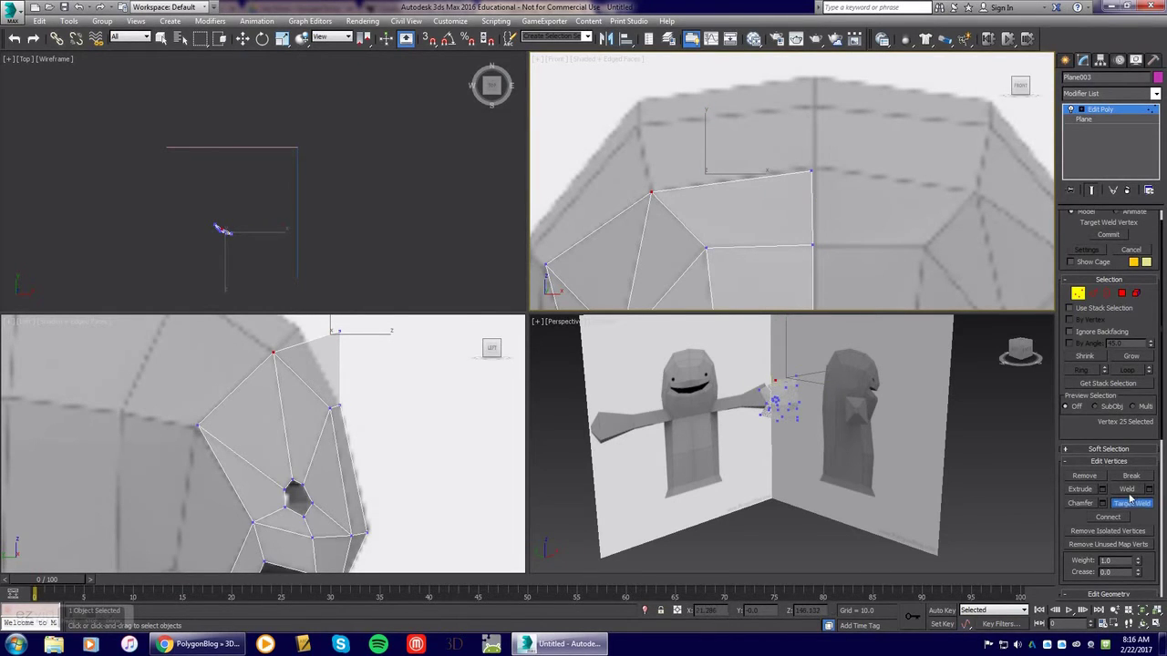
{"action": "left_click", "coordinate": [1132, 503]}
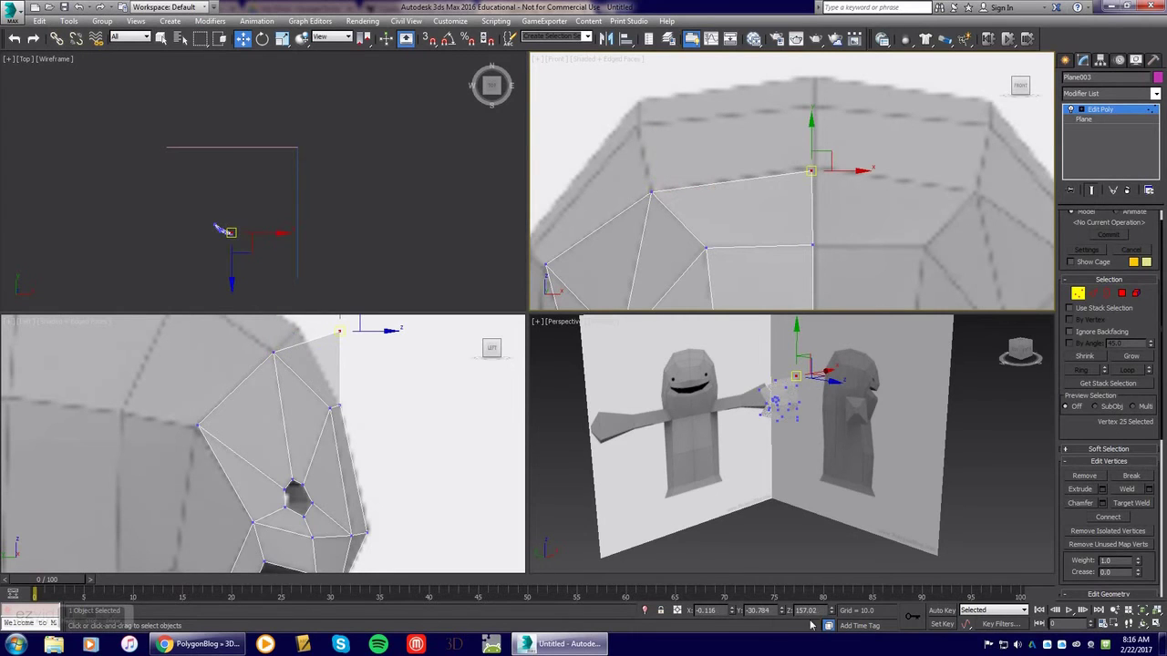
{"action": "right_click", "coordinate": [733, 611]}
Clone the outer edge of the bridged polygon beside the eye outward and down in the Front viewport
{"action": "scroll", "coordinate": [709, 240], "scroll_direction": "down", "scroll_amount": 4}
{"action": "middle_click_drag", "start_coordinate": [694, 259], "coordinate": [799, 152]}
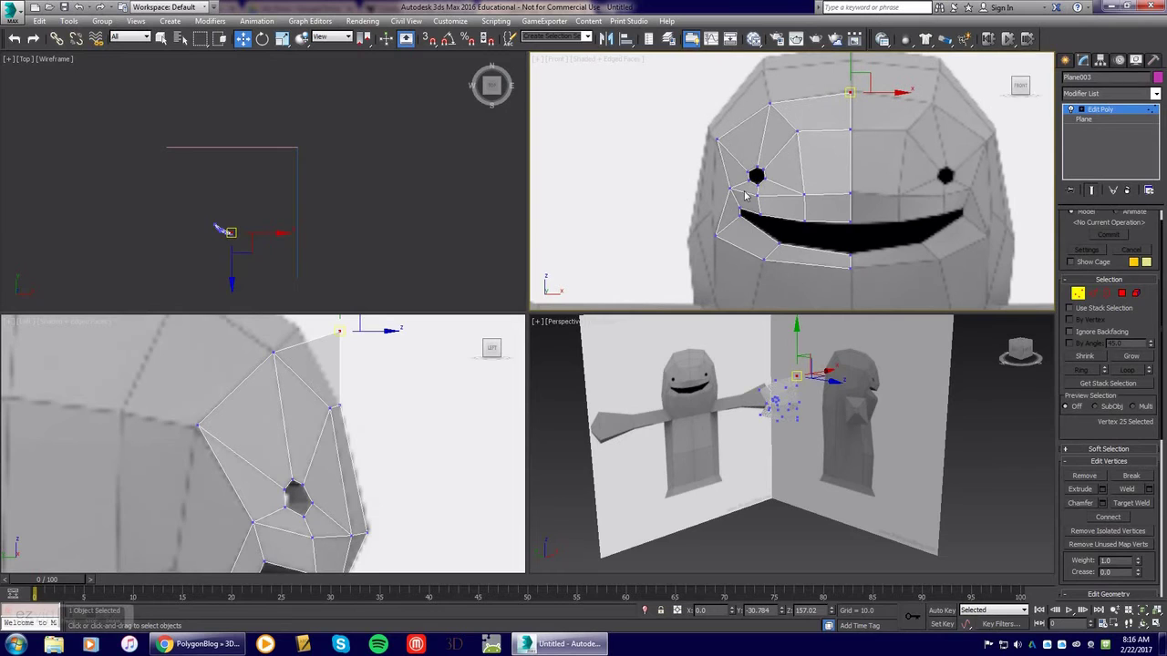
{"action": "left_click", "coordinate": [1094, 293]}
{"action": "left_click", "coordinate": [726, 170]}
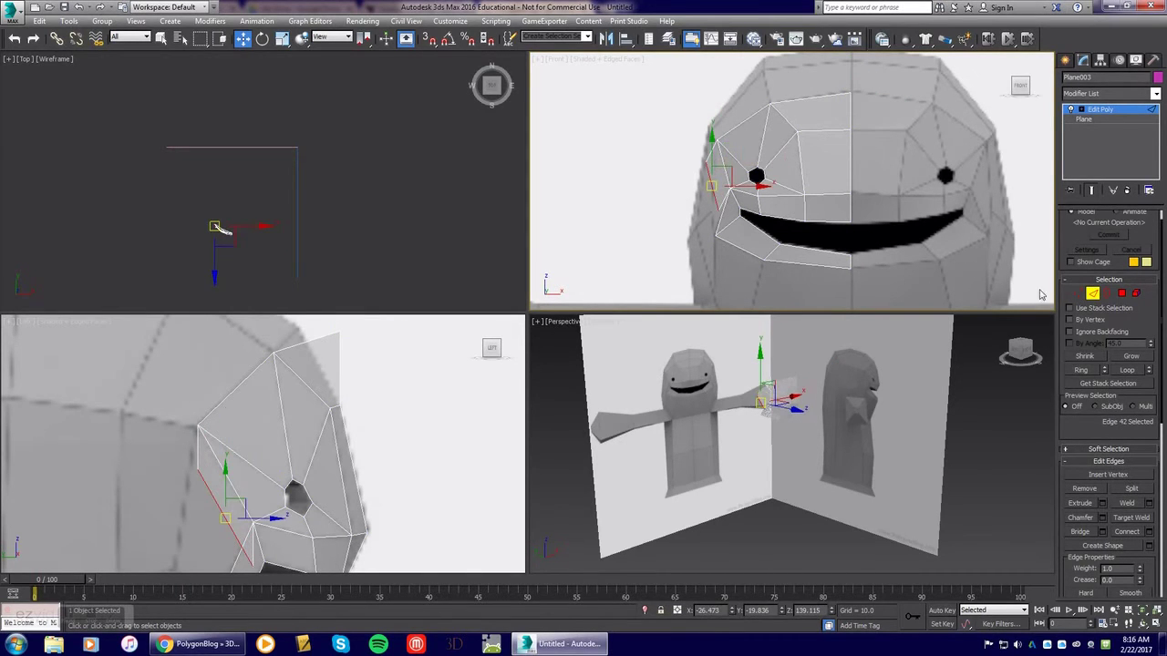
Target weld the cloned edge's lower vertex to the outer corner of the mouth polygons
{"action": "key", "text": "1"}
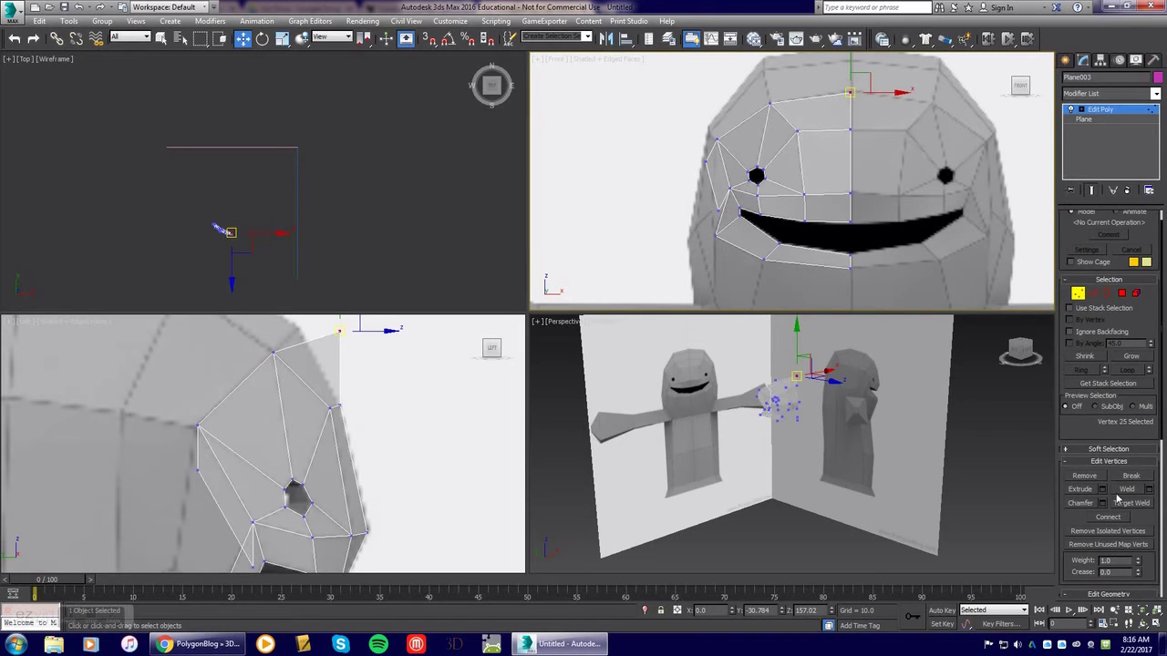
{"action": "left_click", "coordinate": [1124, 503]}
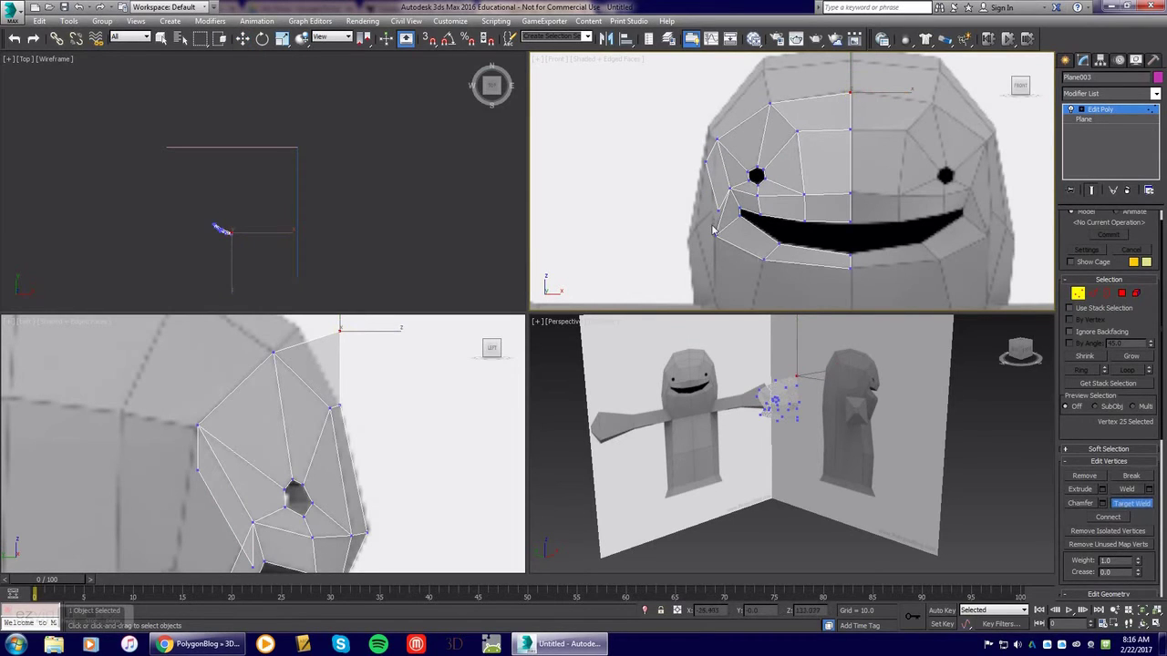
{"action": "left_click", "coordinate": [715, 235]}
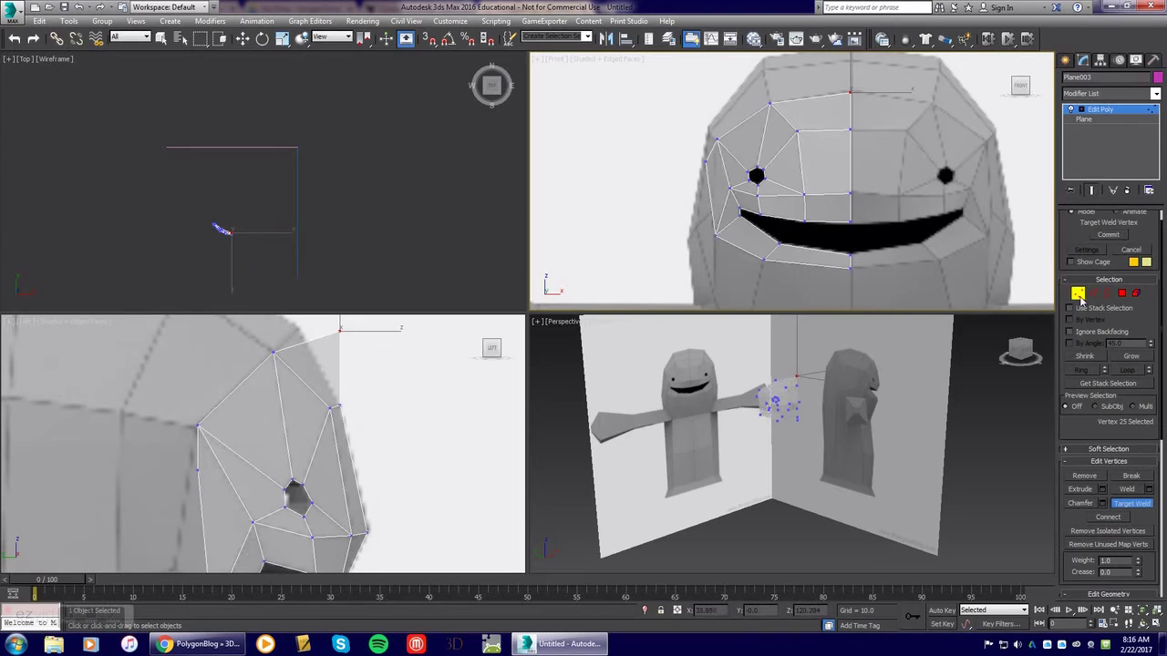
{"action": "left_click", "coordinate": [1139, 505]}
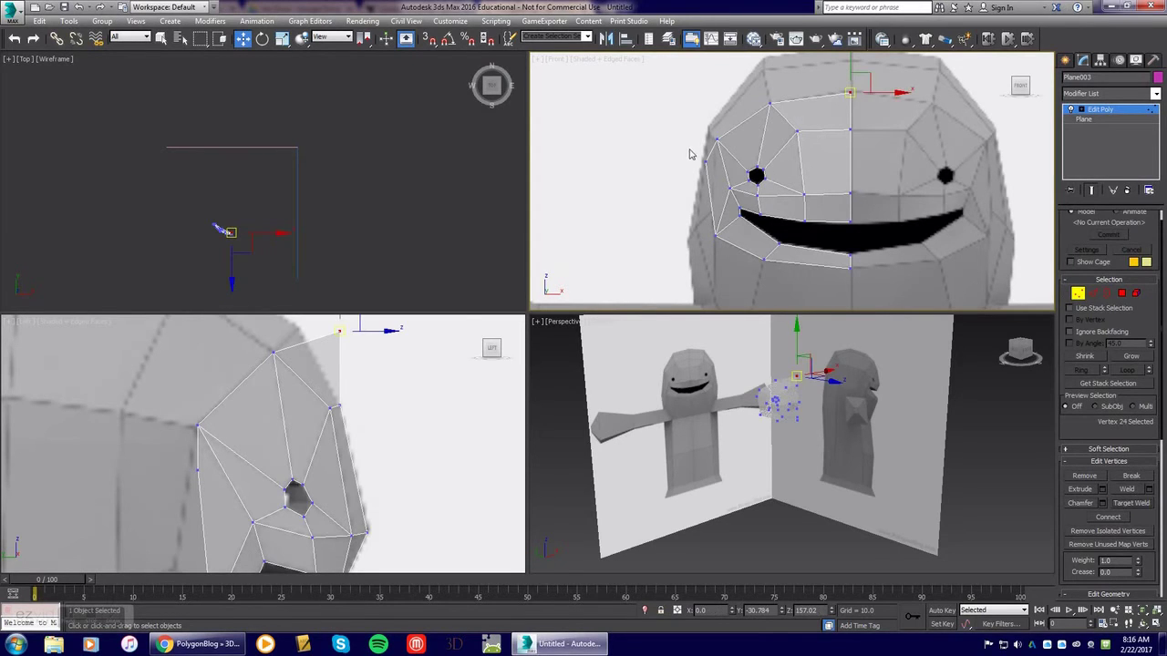
Move the new outer cheek vertex onto the Front and Left references and the top centreline vertex back toward the side profile
{"action": "left_click_drag", "start_coordinate": [705, 163], "coordinate": [712, 211]}
{"action": "mouse_move", "coordinate": [198, 490]}
{"action": "middle_mouse_down"}
{"action": "mouse_move", "coordinate": [212, 473]}
{"action": "mouse_move", "coordinate": [208, 488]}
{"action": "middle_mouse_up"}
{"action": "left_click_drag", "start_coordinate": [349, 330], "coordinate": [308, 327]}
{"action": "middle_click_drag", "start_coordinate": [254, 529], "coordinate": [307, 404]}
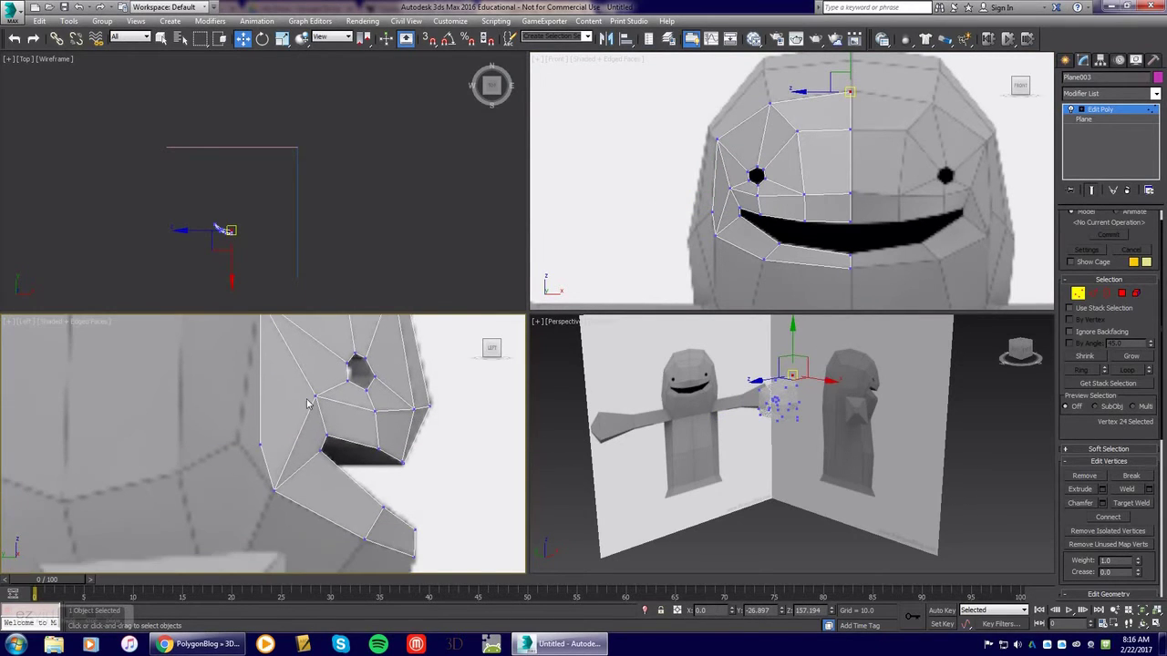
{"action": "left_click_drag", "start_coordinate": [260, 445], "coordinate": [238, 442]}
{"action": "scroll", "coordinate": [262, 420], "scroll_direction": "down", "scroll_amount": 5}
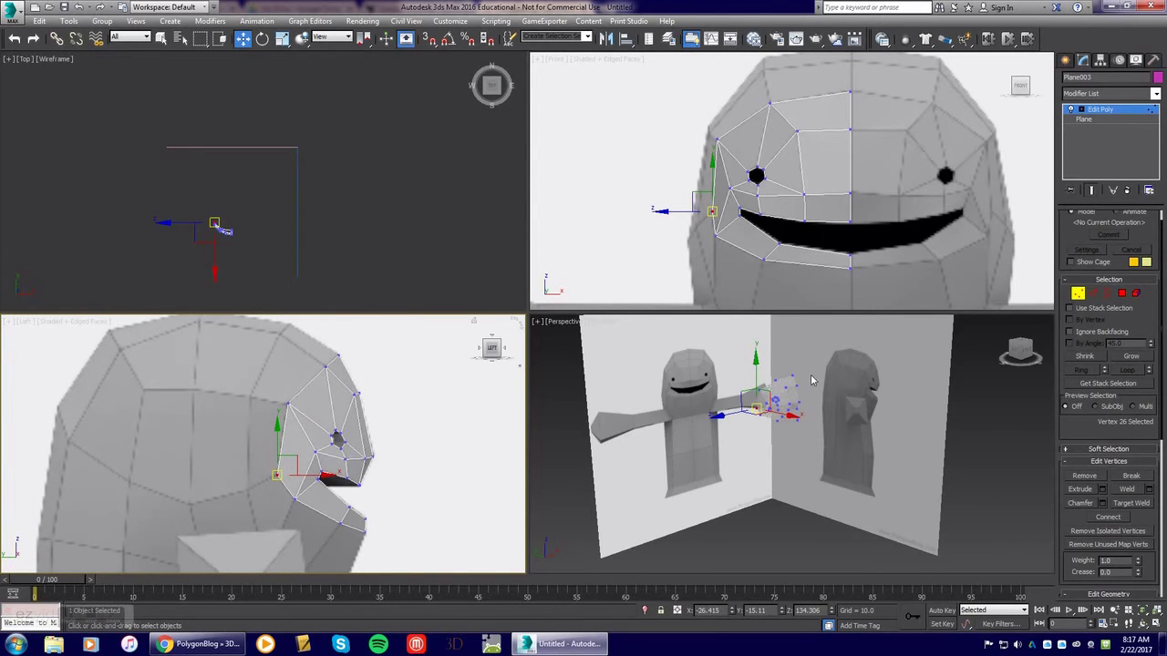
{"action": "right_click", "coordinate": [877, 409]}
{"action": "key", "text": "alt+x"}
Clone the face's six outer border edges, from the top centreline around the cheek to below the mouth, outward by scaling in the Front viewport
{"action": "left_click", "coordinate": [875, 169]}
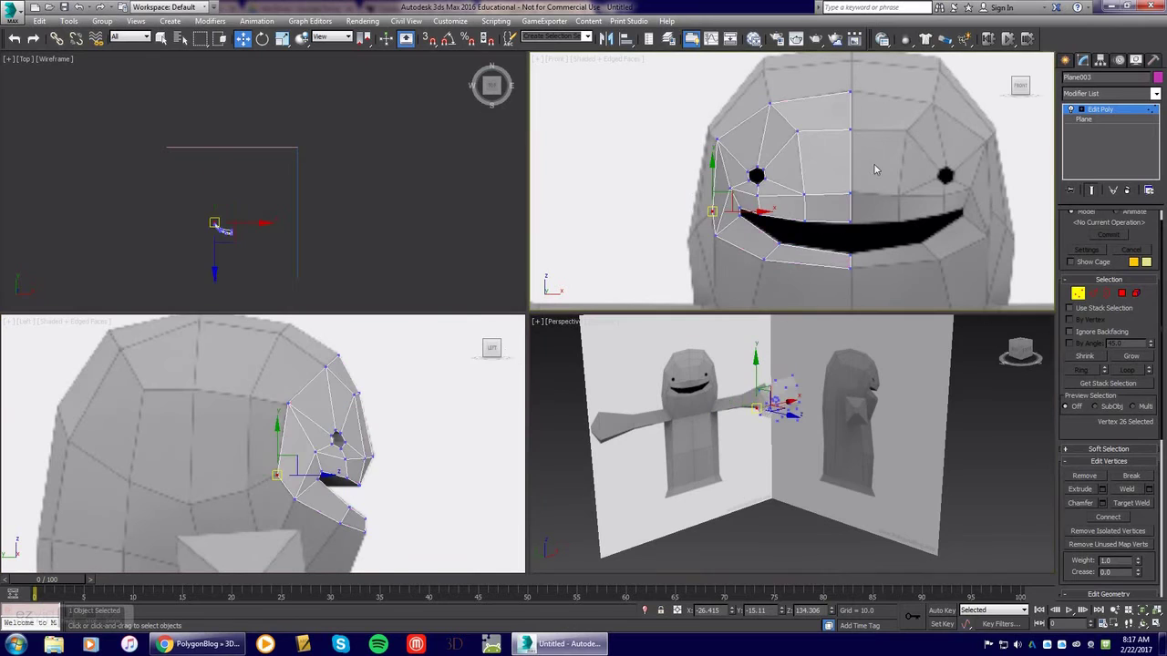
{"action": "left_click", "coordinate": [1093, 293]}
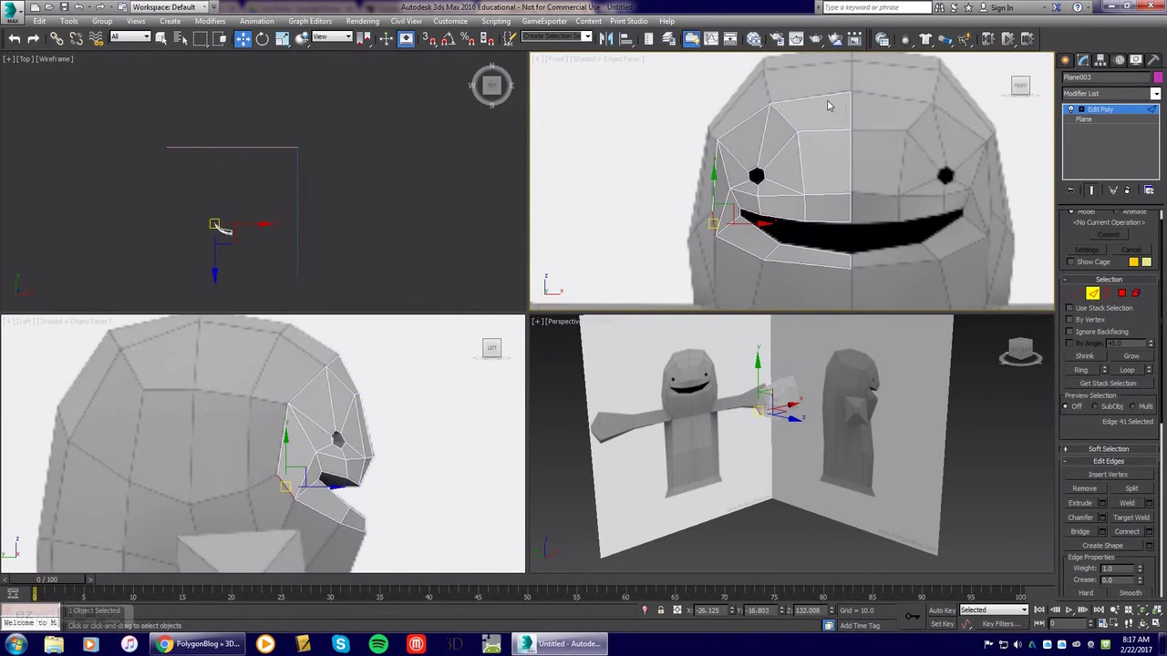
{"action": "left_click", "coordinate": [823, 95]}
{"action": "left_click", "coordinate": [743, 124], "text": "ctrl"}
{"action": "left_click", "coordinate": [717, 163], "text": "ctrl"}
{"action": "left_click", "coordinate": [711, 222], "text": "ctrl"}
{"action": "left_click", "coordinate": [727, 244], "text": "ctrl"}
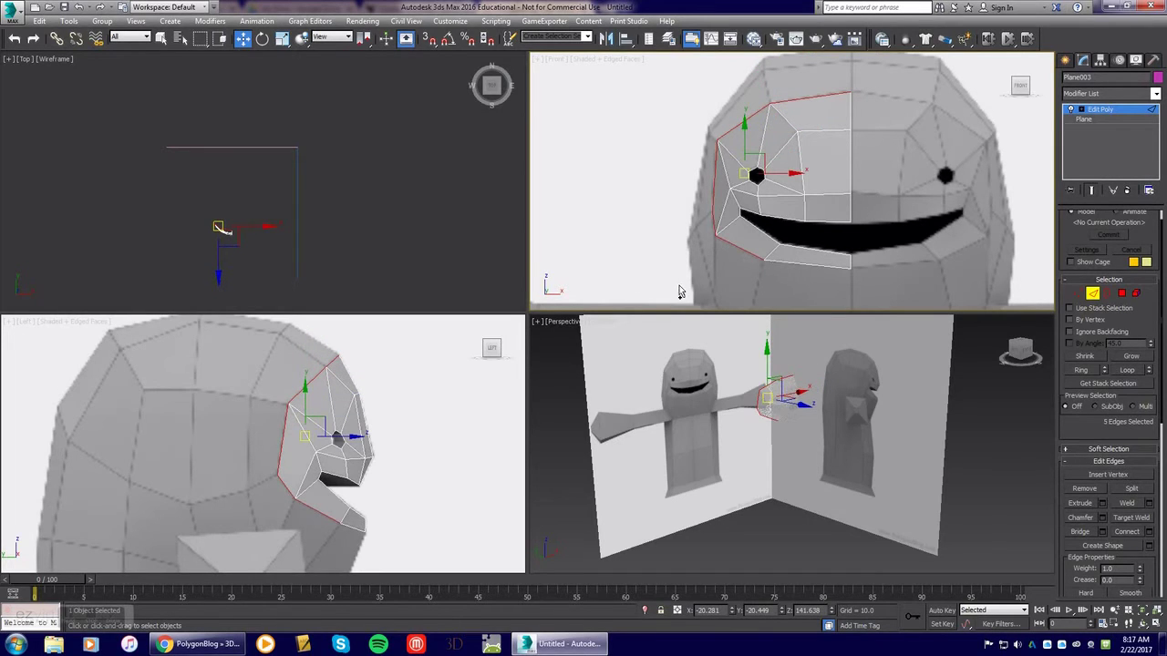
{"action": "left_click", "coordinate": [785, 266], "text": "ctrl"}
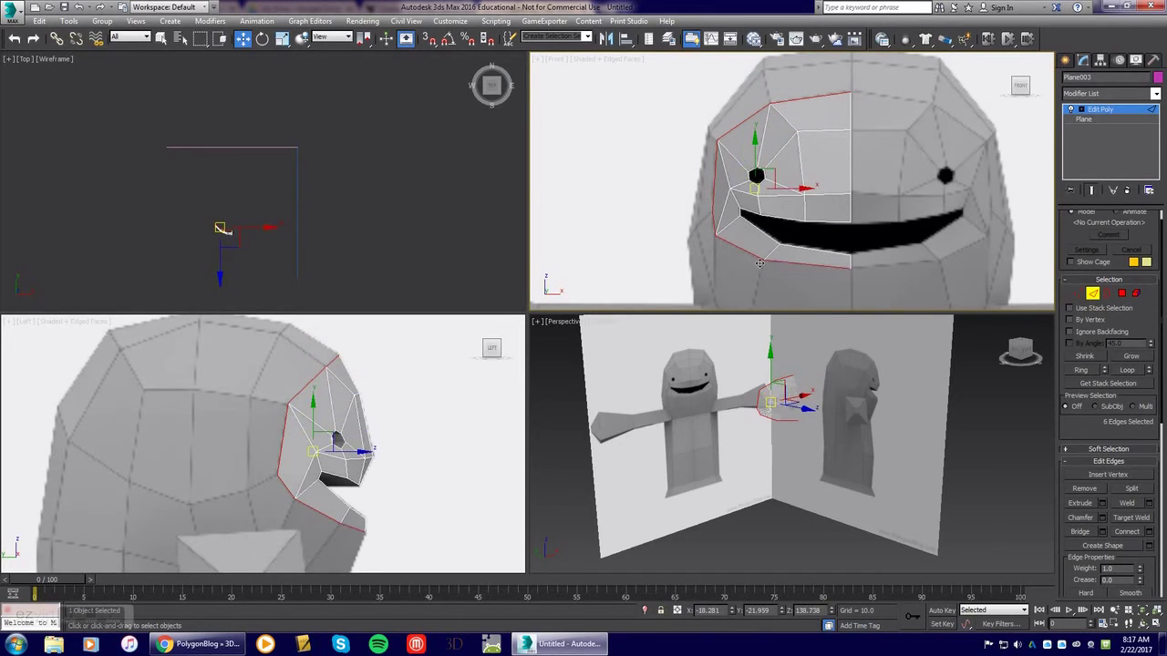
{"action": "left_click", "coordinate": [281, 39]}
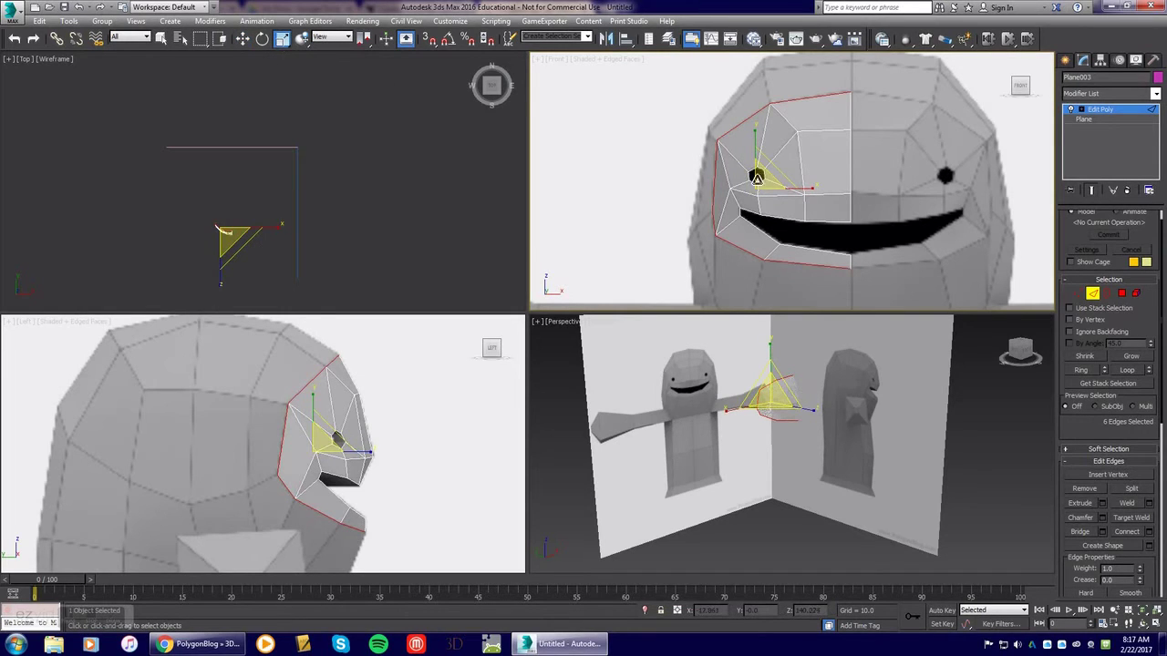
{"action": "left_click_drag", "start_coordinate": [764, 183], "coordinate": [796, 396]}
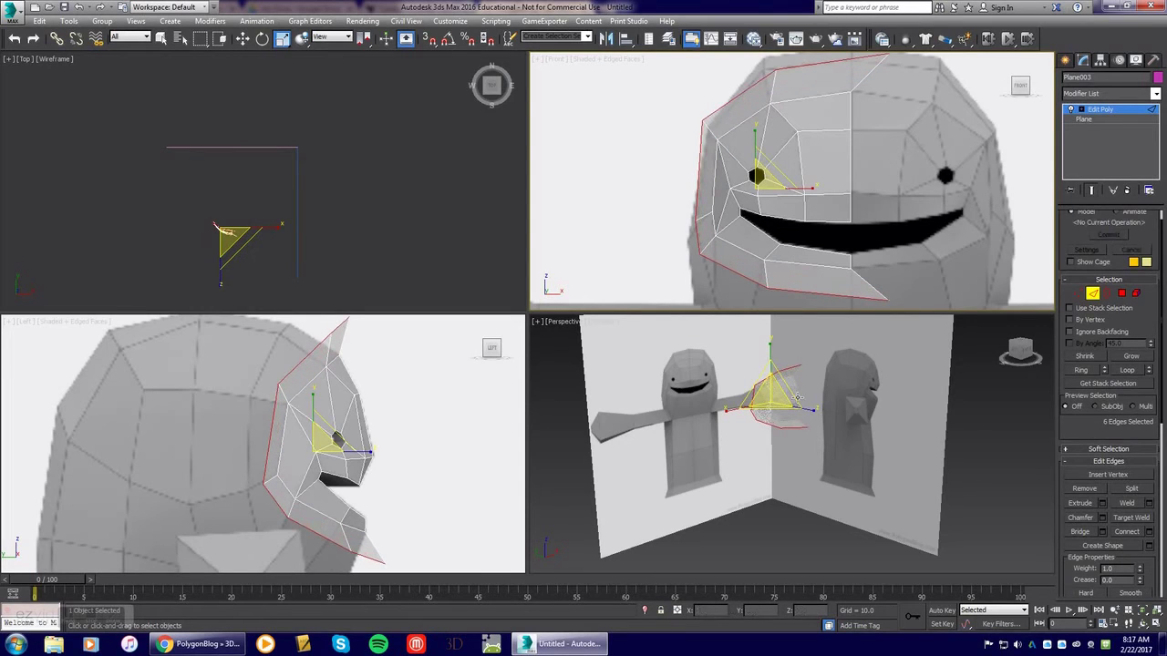
{"action": "right_click", "coordinate": [796, 398]}
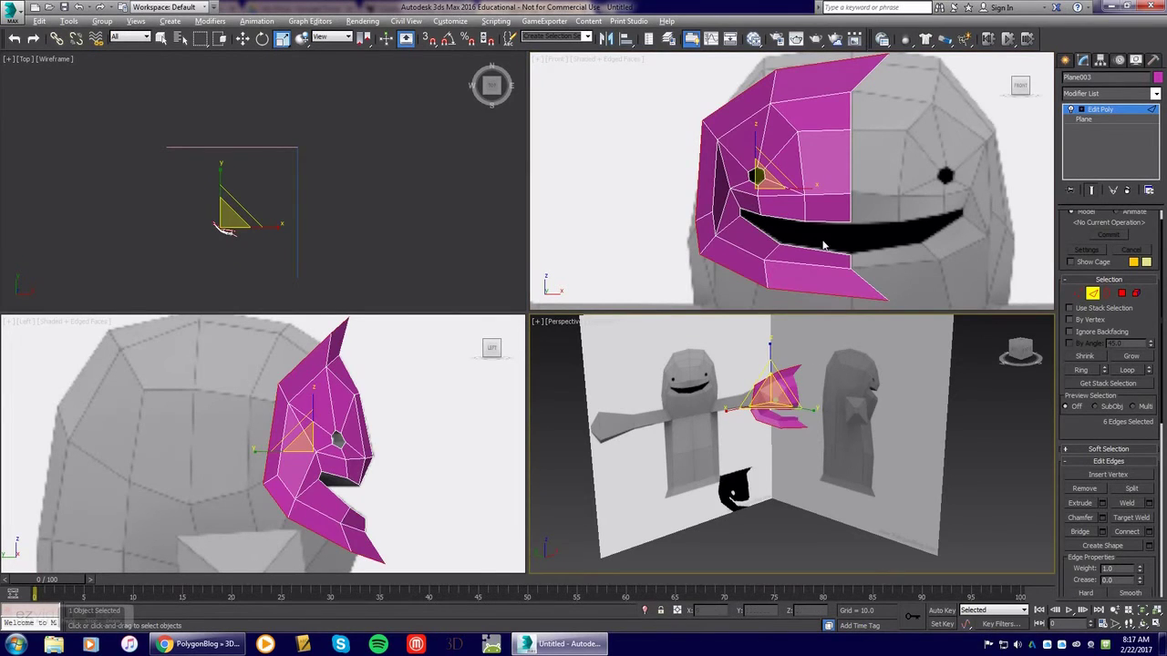
Move the new top vertex onto the centreline and the new forehead and temple vertices onto the Front reference's head lines
{"action": "right_click", "coordinate": [911, 172]}
{"action": "left_click", "coordinate": [1078, 293]}
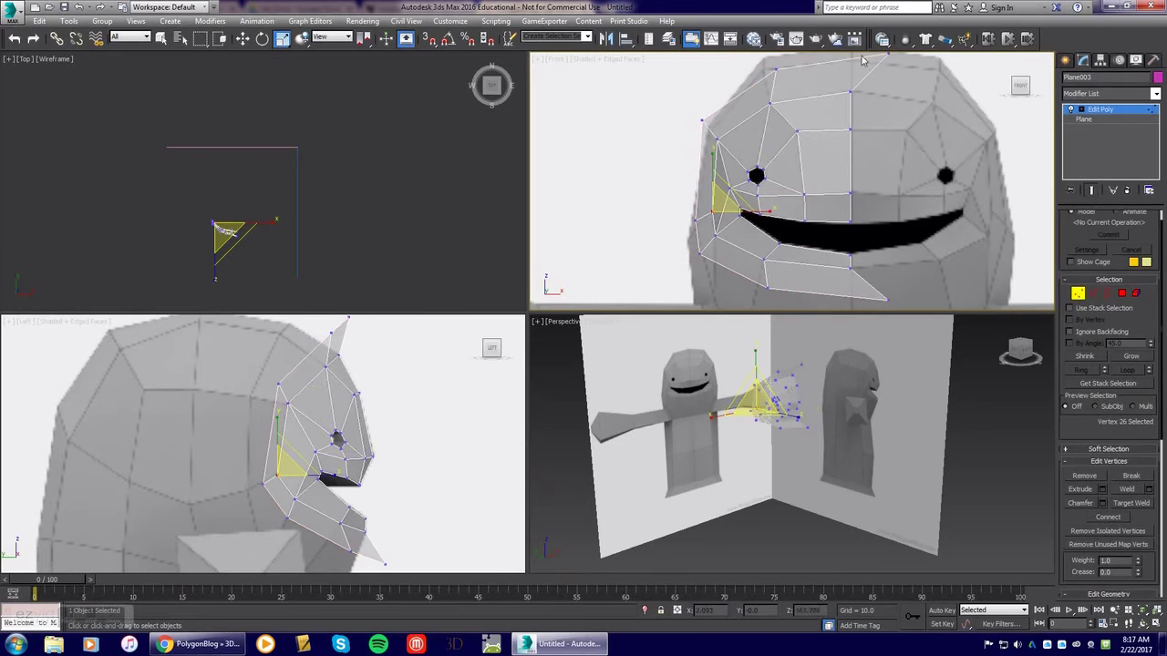
{"action": "left_click", "coordinate": [886, 53]}
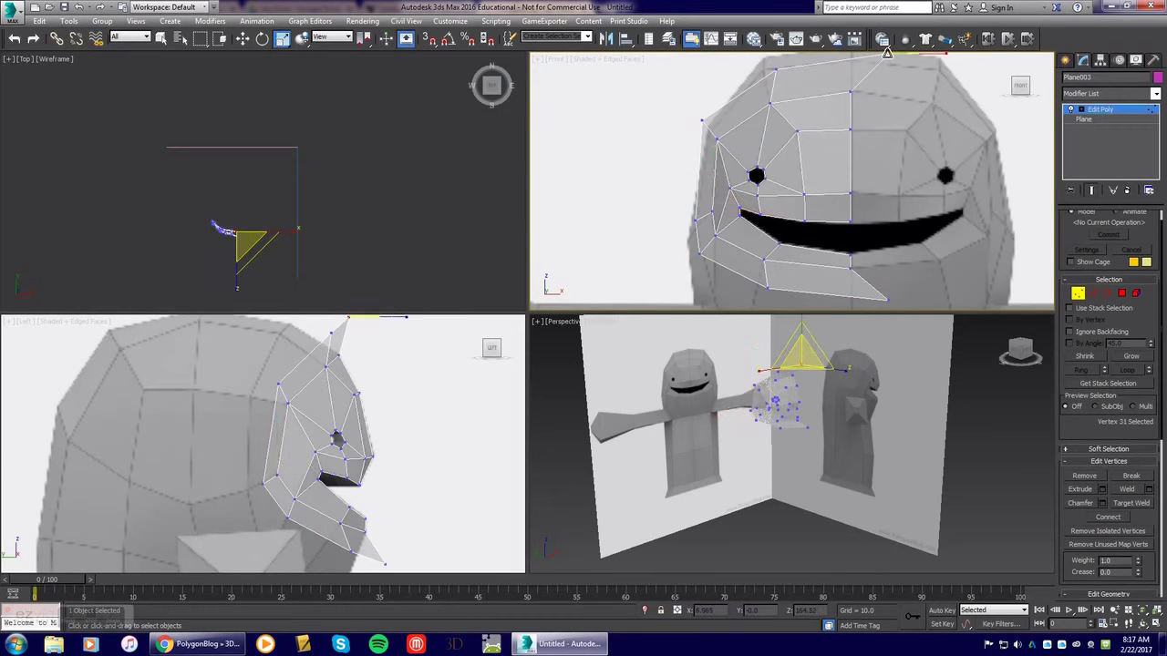
{"action": "key", "text": "w"}
{"action": "left_click_drag", "start_coordinate": [889, 54], "coordinate": [850, 61]}
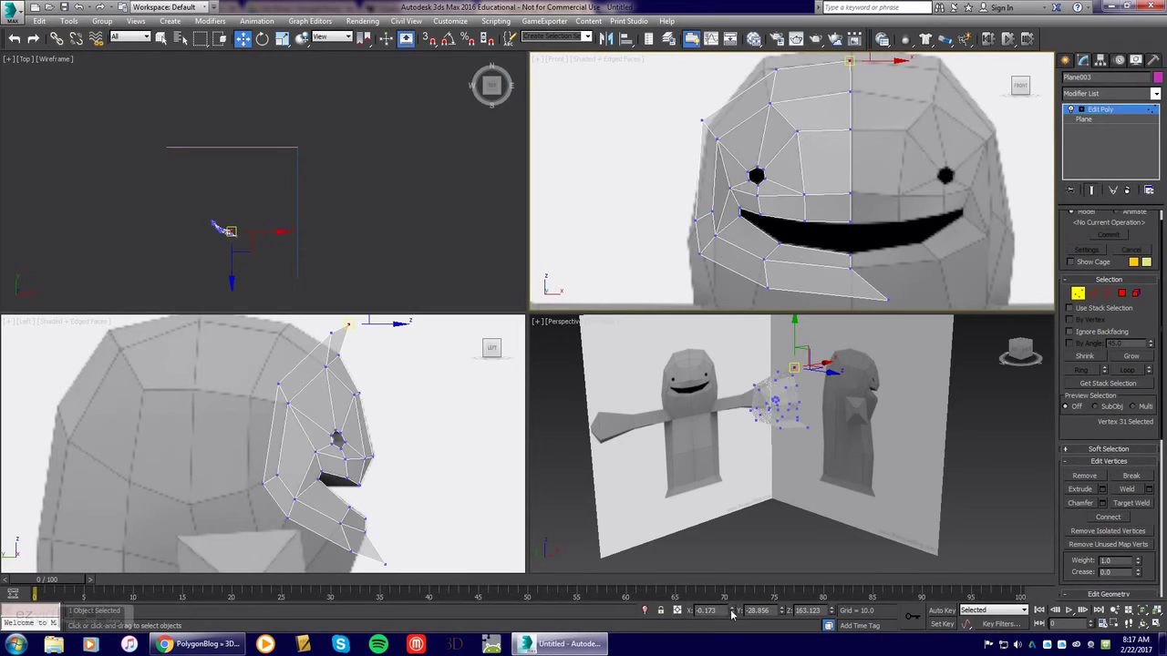
{"action": "left_click_drag", "start_coordinate": [776, 71], "coordinate": [764, 69]}
{"action": "left_click_drag", "start_coordinate": [697, 113], "coordinate": [707, 129]}
{"action": "left_click", "coordinate": [709, 132]}
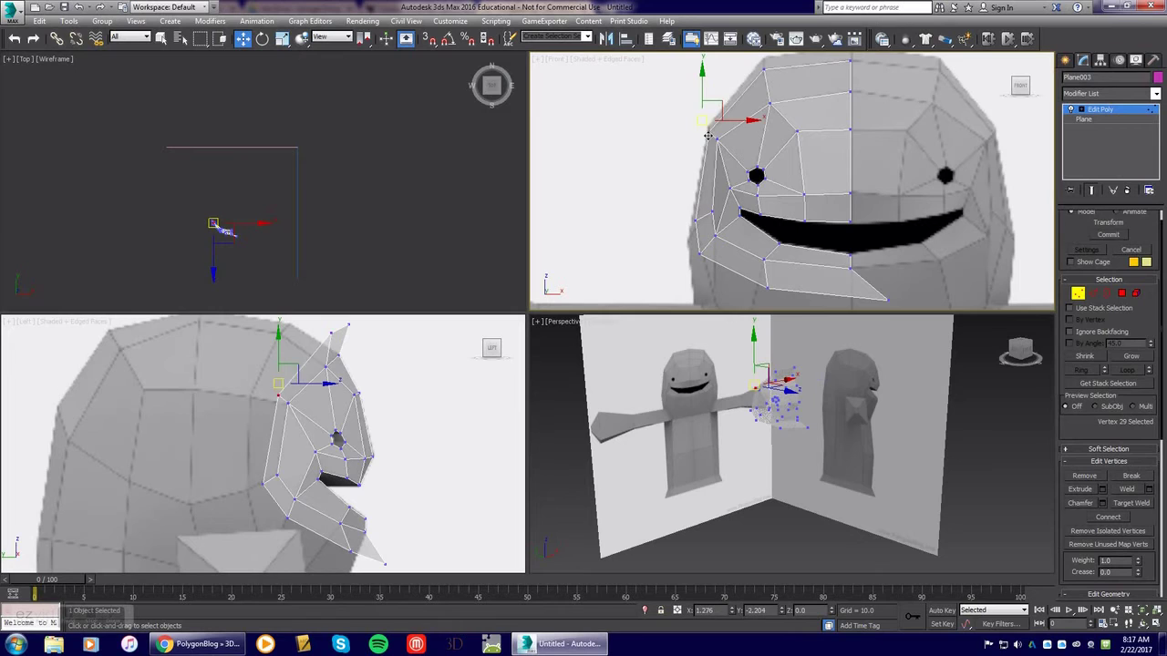
Align the new cheek and chin vertices with the Front reference and set the lower centreline vertex's X to 0
{"action": "left_click", "coordinate": [693, 221]}
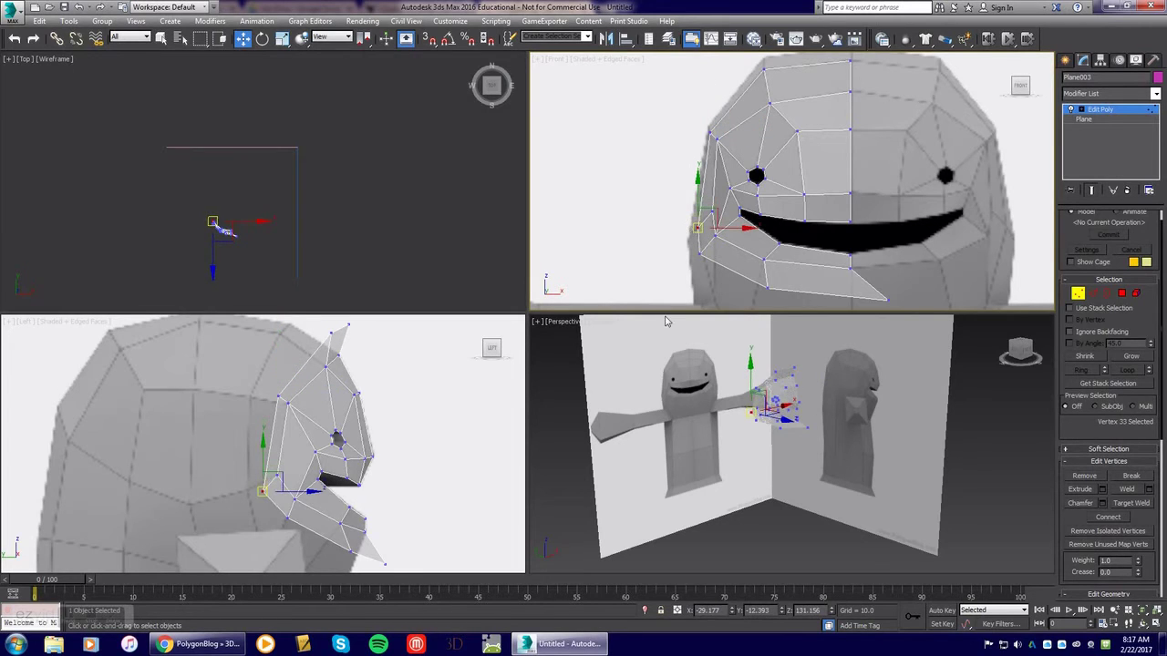
{"action": "left_click", "coordinate": [699, 254]}
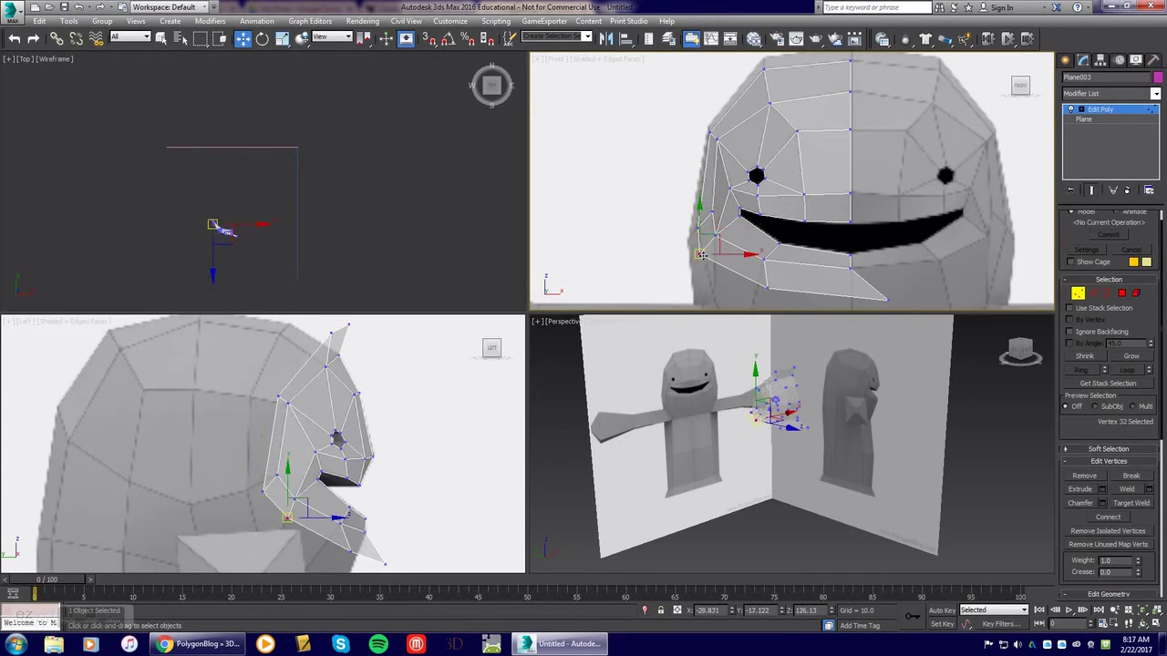
{"action": "left_click", "coordinate": [767, 290]}
{"action": "middle_click_drag", "start_coordinate": [766, 290], "coordinate": [771, 166]}
{"action": "left_click_drag", "start_coordinate": [771, 166], "coordinate": [743, 234]}
{"action": "left_click_drag", "start_coordinate": [886, 172], "coordinate": [847, 240]}
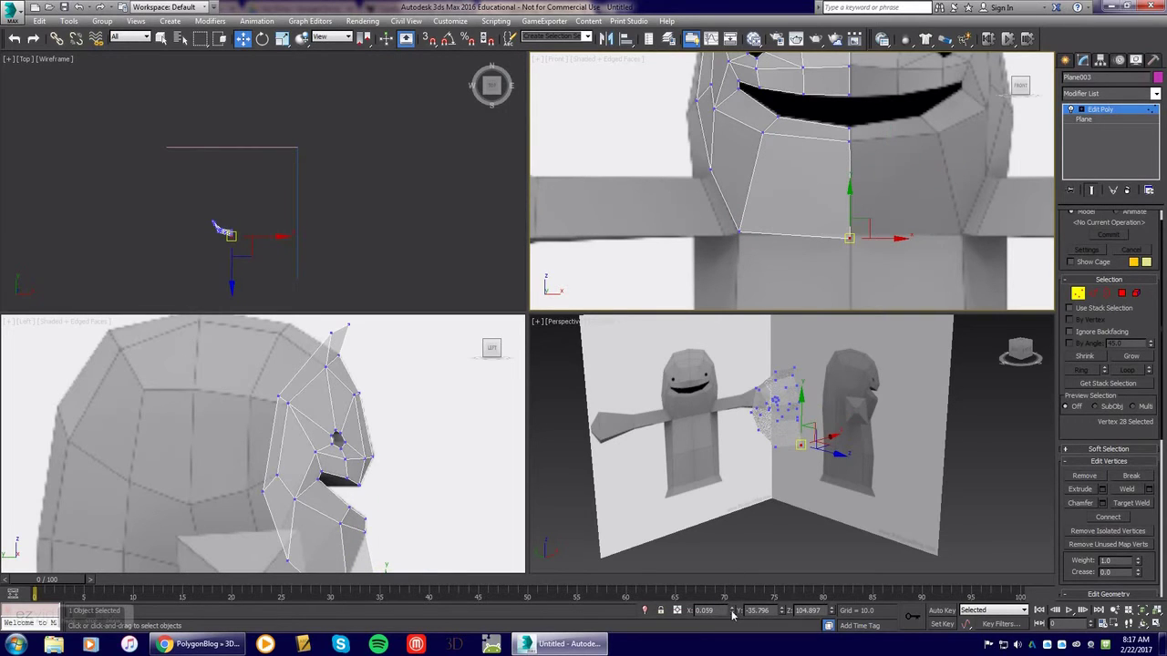
Move the two new top vertices back and onto the upper head profile in the Left viewport
{"action": "middle_click_drag", "start_coordinate": [351, 372], "coordinate": [399, 390]}
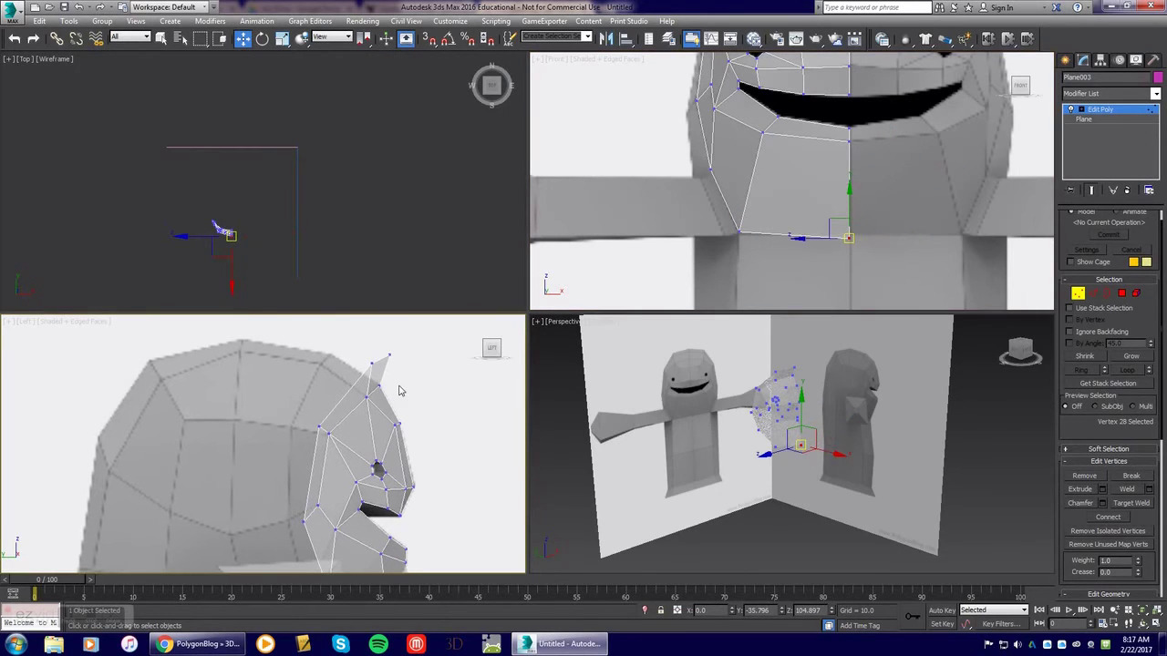
{"action": "left_click_drag", "start_coordinate": [395, 347], "coordinate": [326, 366]}
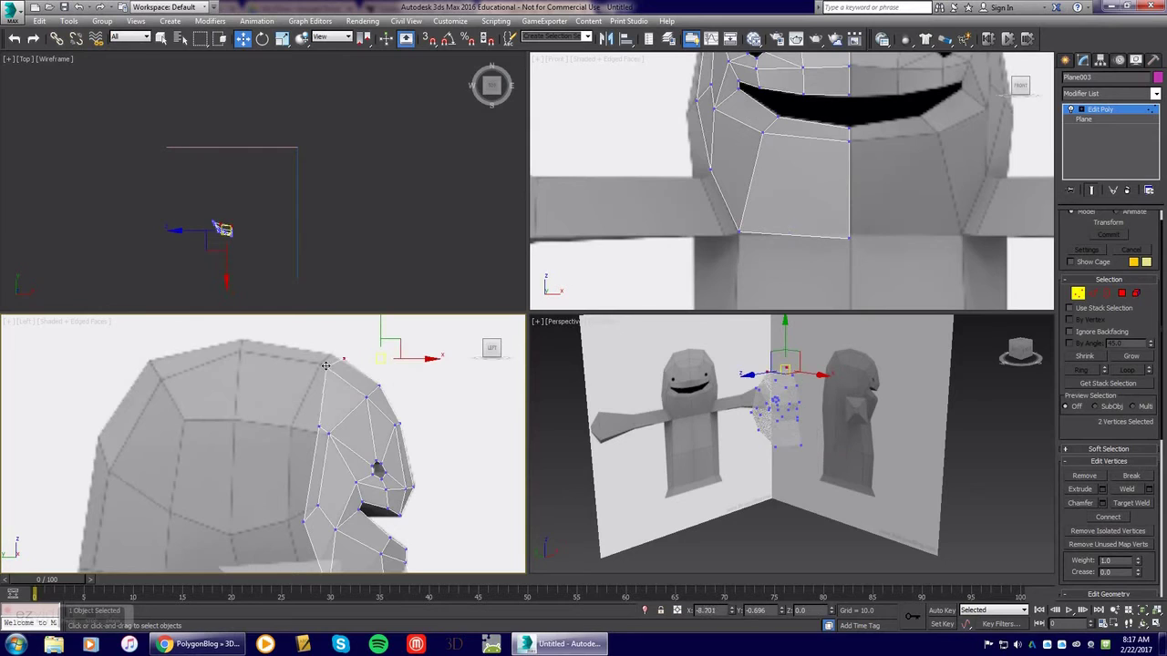
{"action": "left_click", "coordinate": [318, 368]}
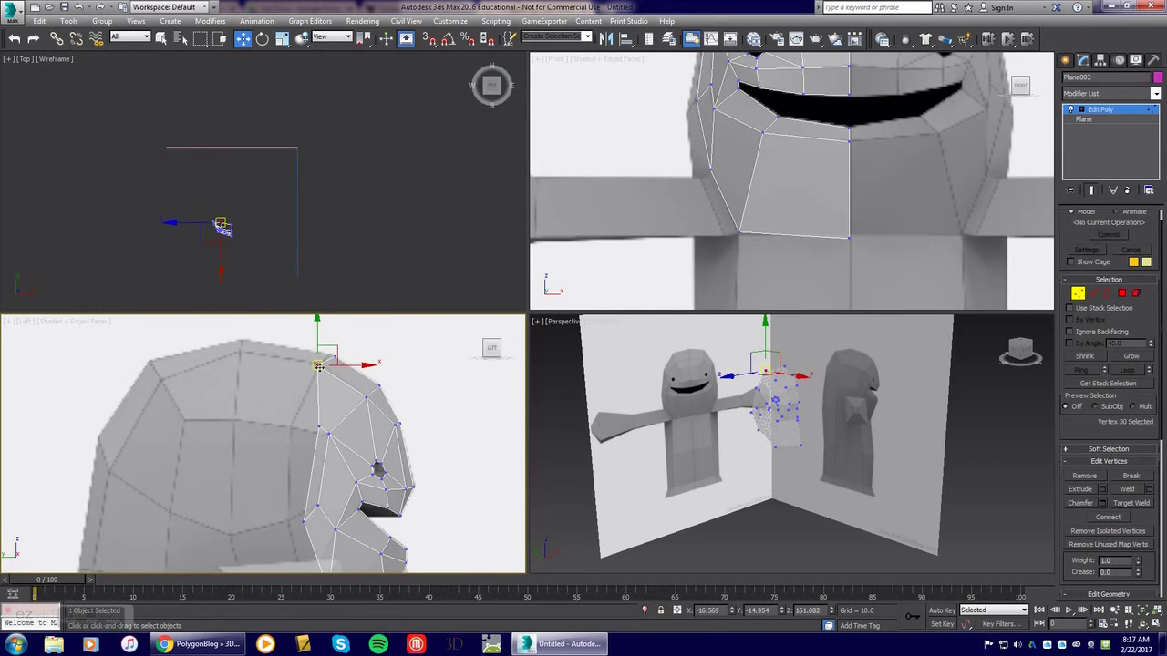
{"action": "mouse_move", "coordinate": [348, 346]}
{"action": "left_mouse_down"}
{"action": "mouse_move", "coordinate": [334, 363]}
{"action": "mouse_move", "coordinate": [330, 353]}
{"action": "left_mouse_up"}
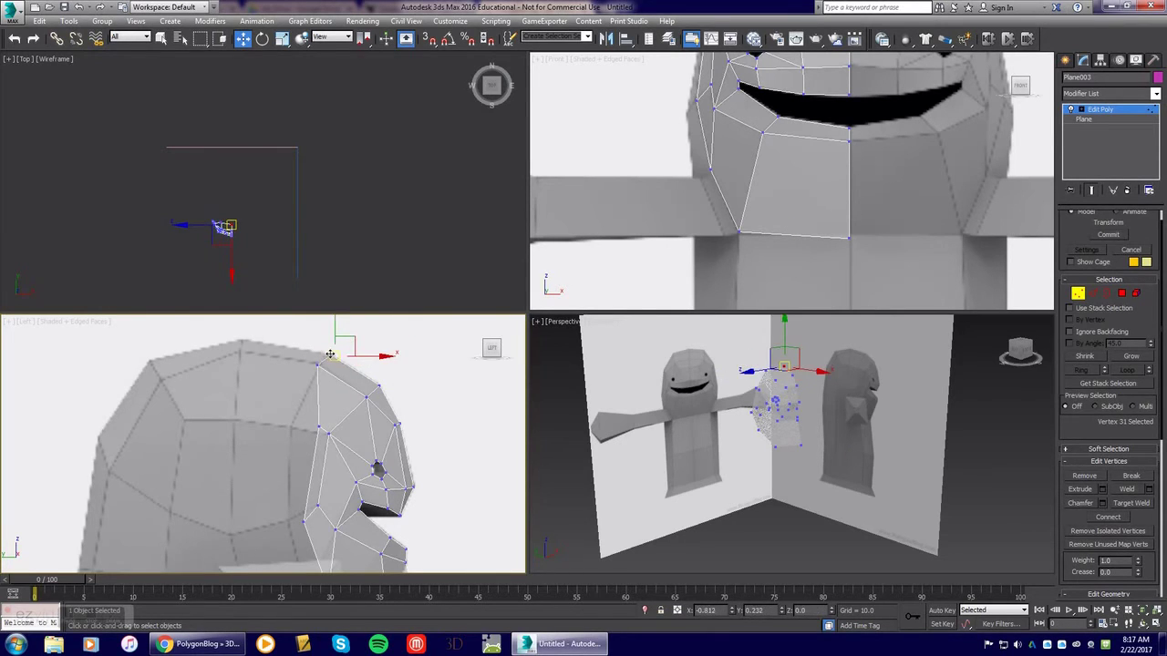
Move the new temple and cheek vertices back onto the reference's edge lines in the Left viewport
{"action": "left_click", "coordinate": [318, 426]}
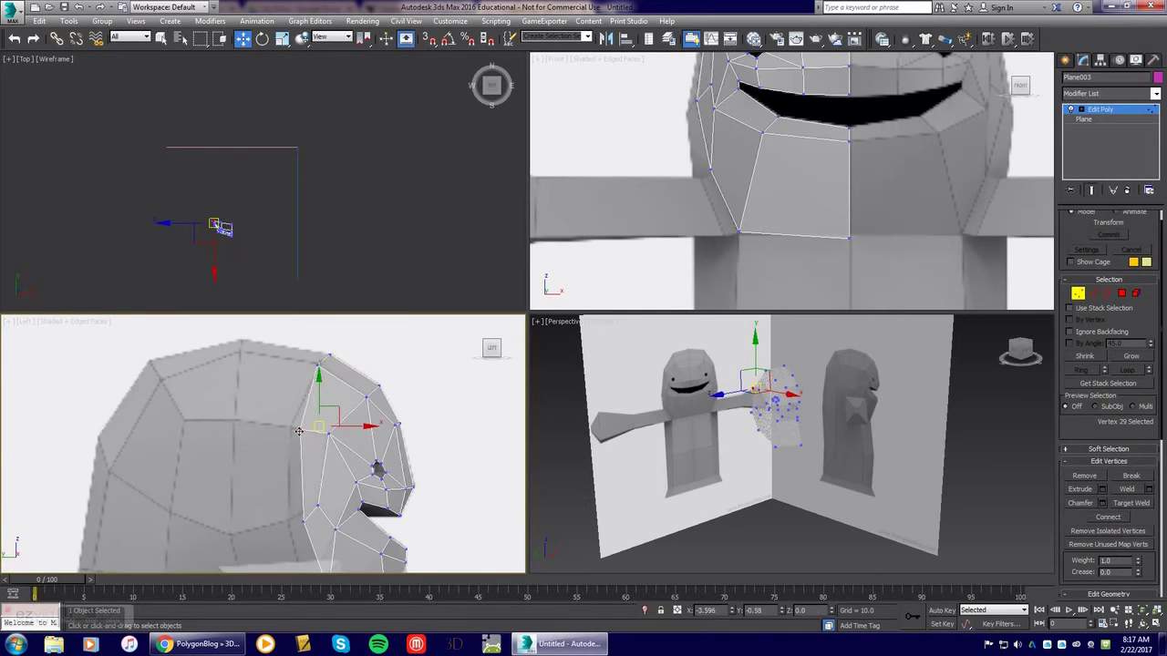
{"action": "middle_click_drag", "start_coordinate": [301, 492], "coordinate": [317, 414]}
{"action": "left_click", "coordinate": [319, 446]}
{"action": "left_click_drag", "start_coordinate": [321, 445], "coordinate": [302, 443]}
{"action": "middle_click_drag", "start_coordinate": [316, 458], "coordinate": [304, 409]}
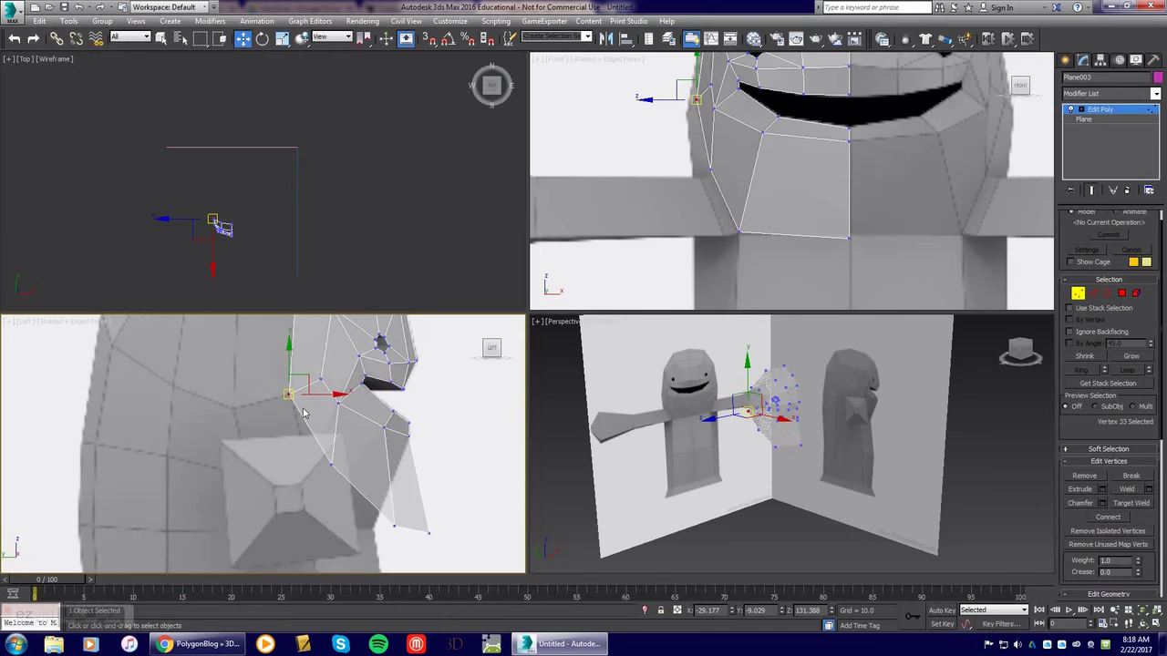
Move the new jaw vertex down and back over the arm base and shift both lower chin vertices back to the side profile
{"action": "left_click", "coordinate": [331, 464]}
{"action": "left_click_drag", "start_coordinate": [330, 464], "coordinate": [367, 442]}
{"action": "left_click", "coordinate": [304, 461]}
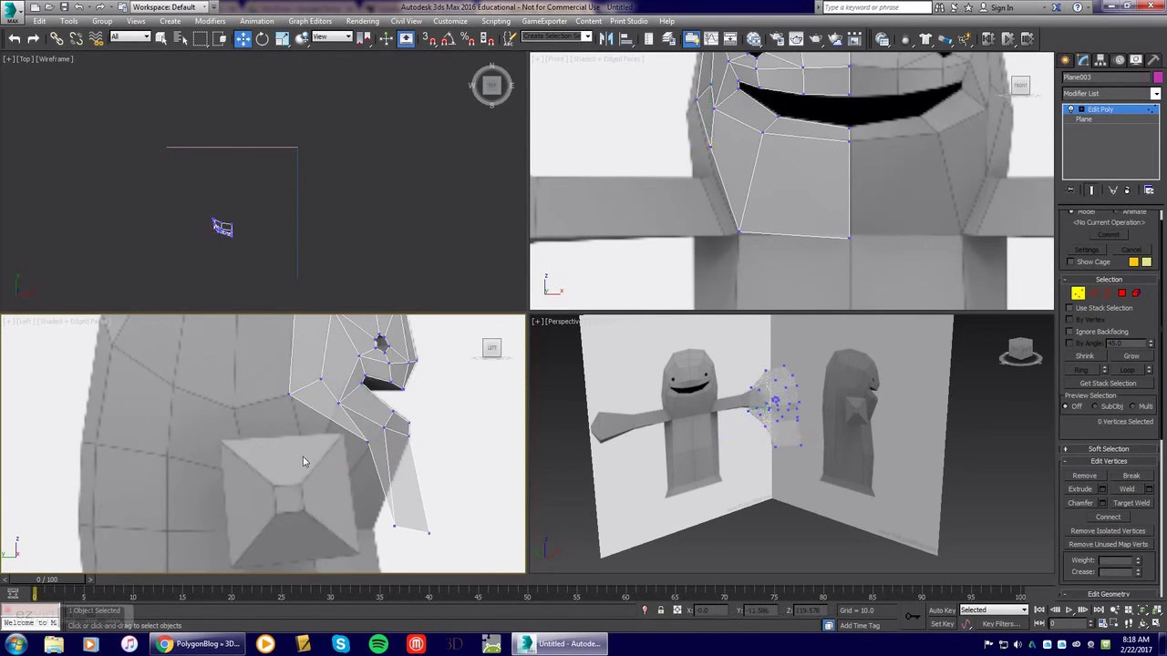
{"action": "left_click_drag", "start_coordinate": [369, 443], "coordinate": [308, 484]}
{"action": "left_click_drag", "start_coordinate": [362, 492], "coordinate": [369, 533]}
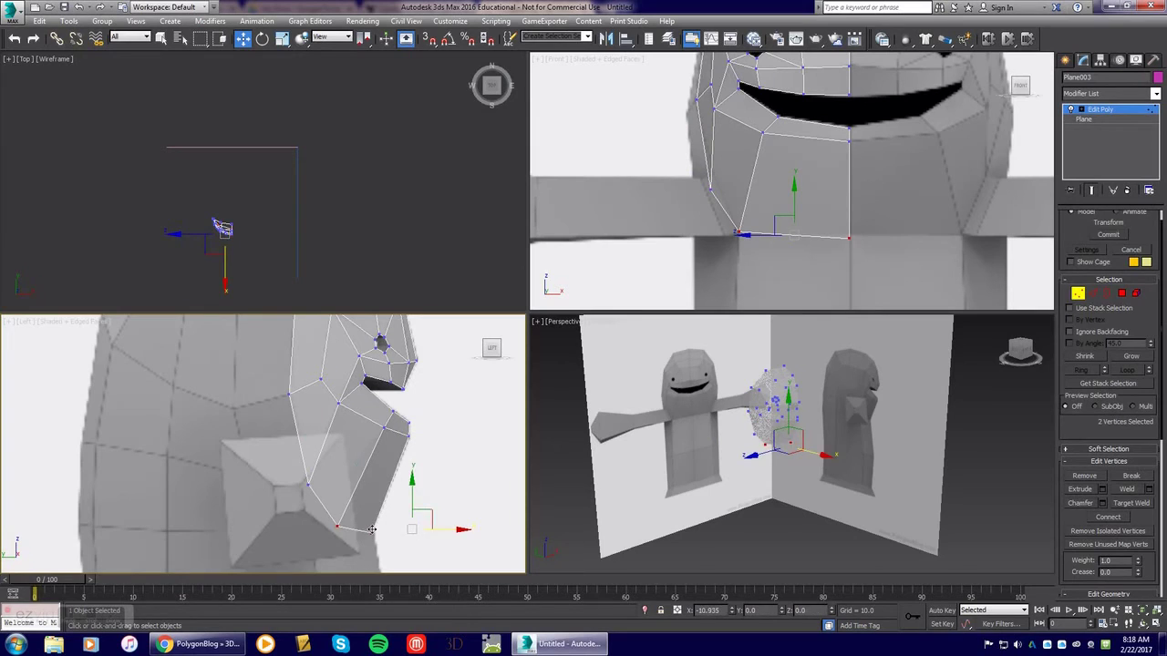
{"action": "left_click", "coordinate": [412, 480]}
{"action": "scroll", "coordinate": [410, 439], "scroll_direction": "down", "scroll_amount": 2}
{"action": "scroll", "coordinate": [387, 415], "scroll_direction": "down", "scroll_amount": 3}
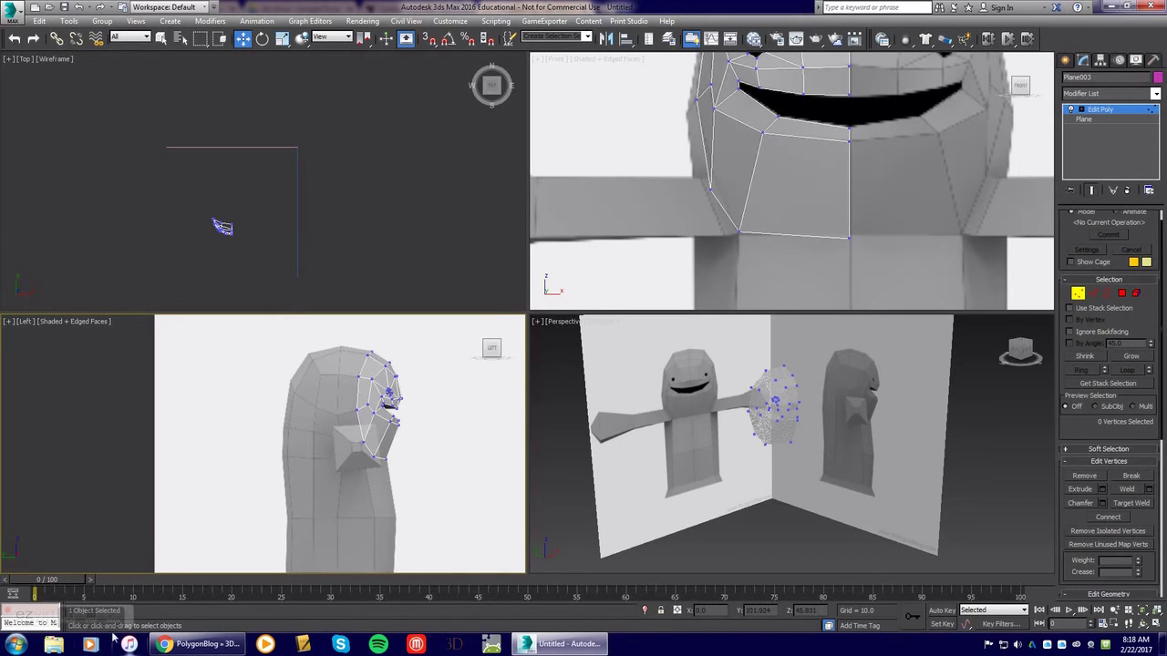
{"action": "mouse_move", "coordinate": [82, 624]}
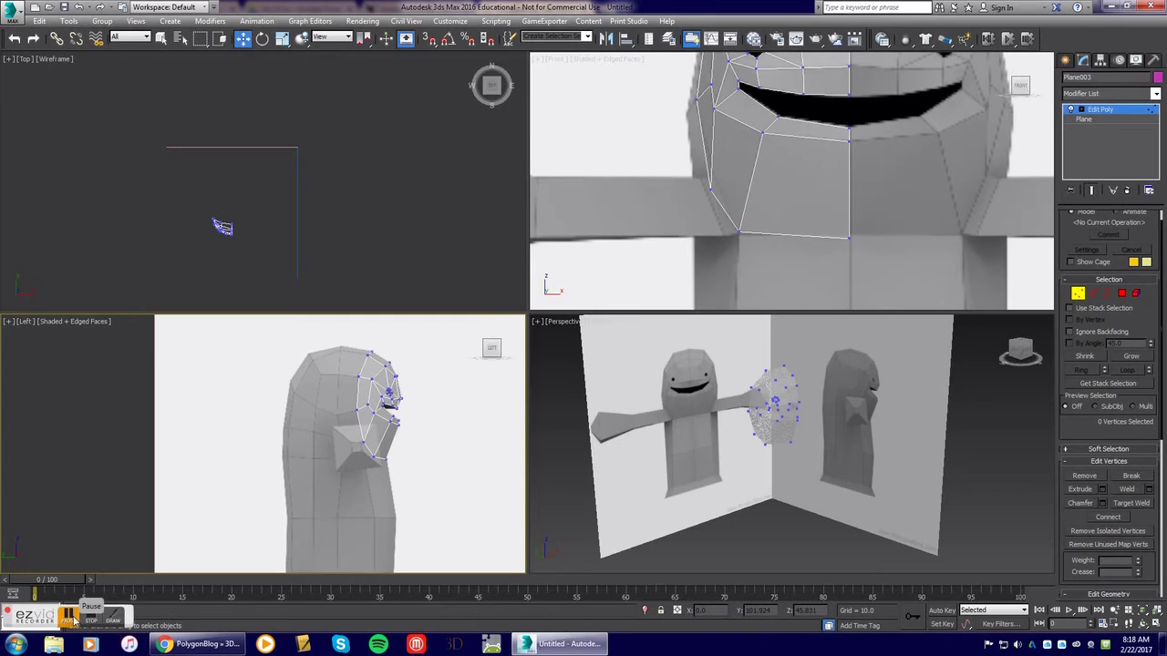
{"action": "left_click", "coordinate": [73, 621]}
{"action": "left_click", "coordinate": [69, 622]}
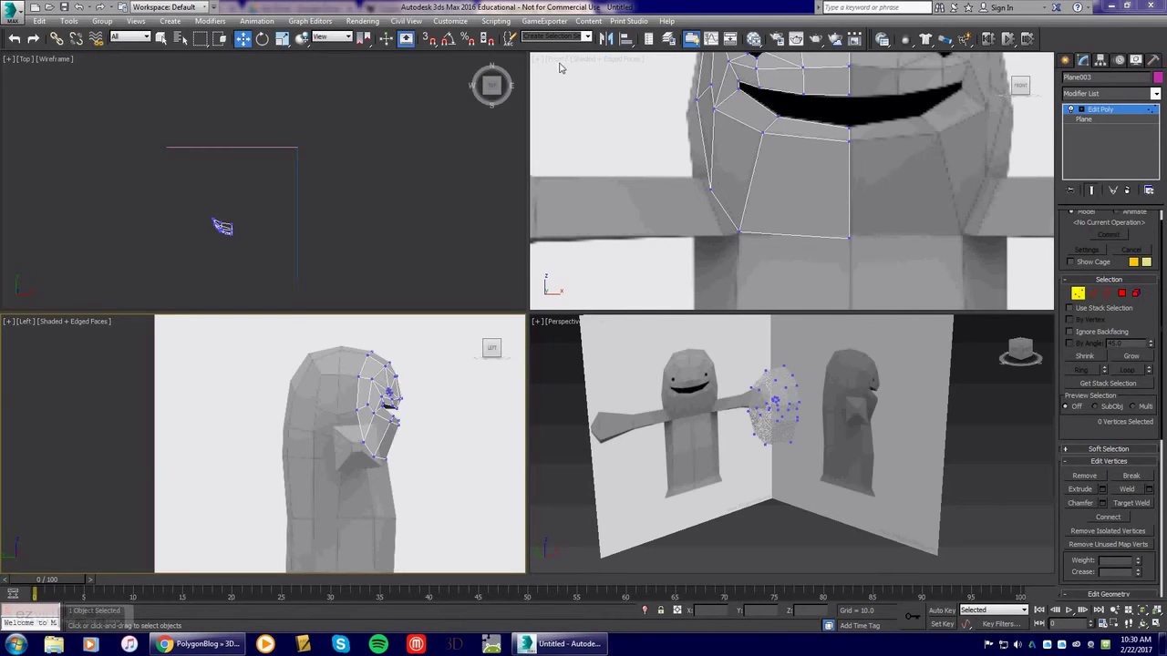
Adjust the outer jaw vertex slightly upward along the reference's jaw line in the Front viewport
{"action": "left_click", "coordinate": [710, 190]}
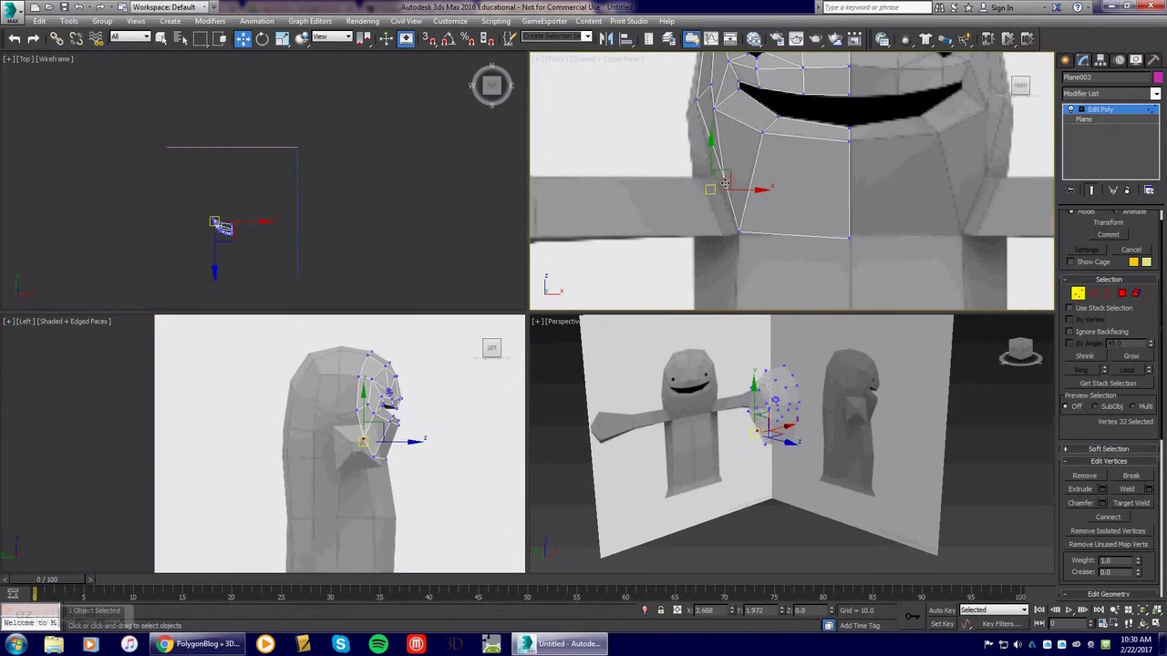
{"action": "left_click_drag", "start_coordinate": [712, 178], "coordinate": [738, 234]}
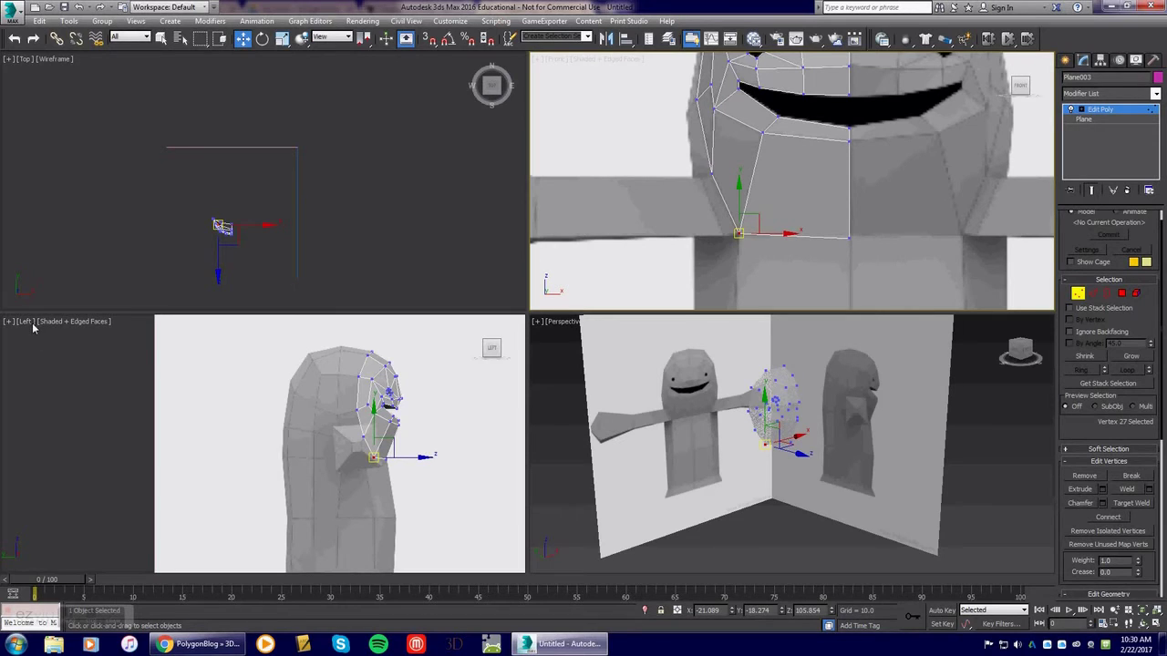
{"action": "scroll", "coordinate": [323, 459], "scroll_direction": "up", "scroll_amount": 2}
{"action": "scroll", "coordinate": [339, 456], "scroll_direction": "down", "scroll_amount": 1}
{"action": "middle_click_drag", "start_coordinate": [346, 424], "coordinate": [339, 460]}
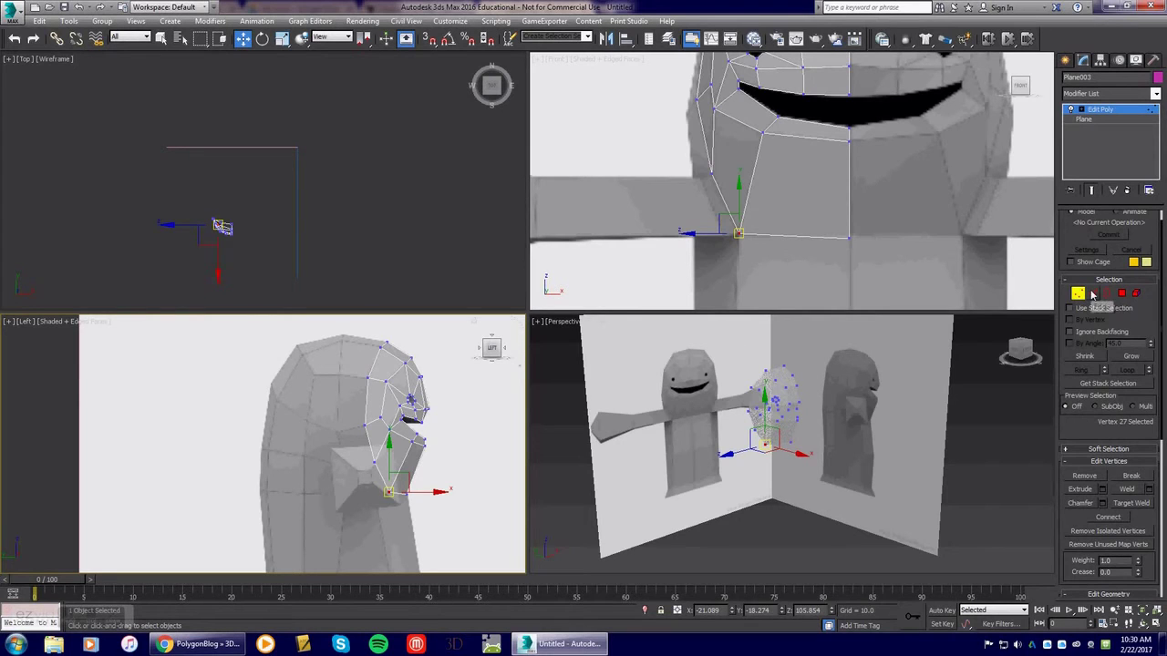
Clone the five outer border edges, from the top centreline down to the lower jaw corner, straight back in the Left viewport
{"action": "left_click", "coordinate": [1093, 293]}
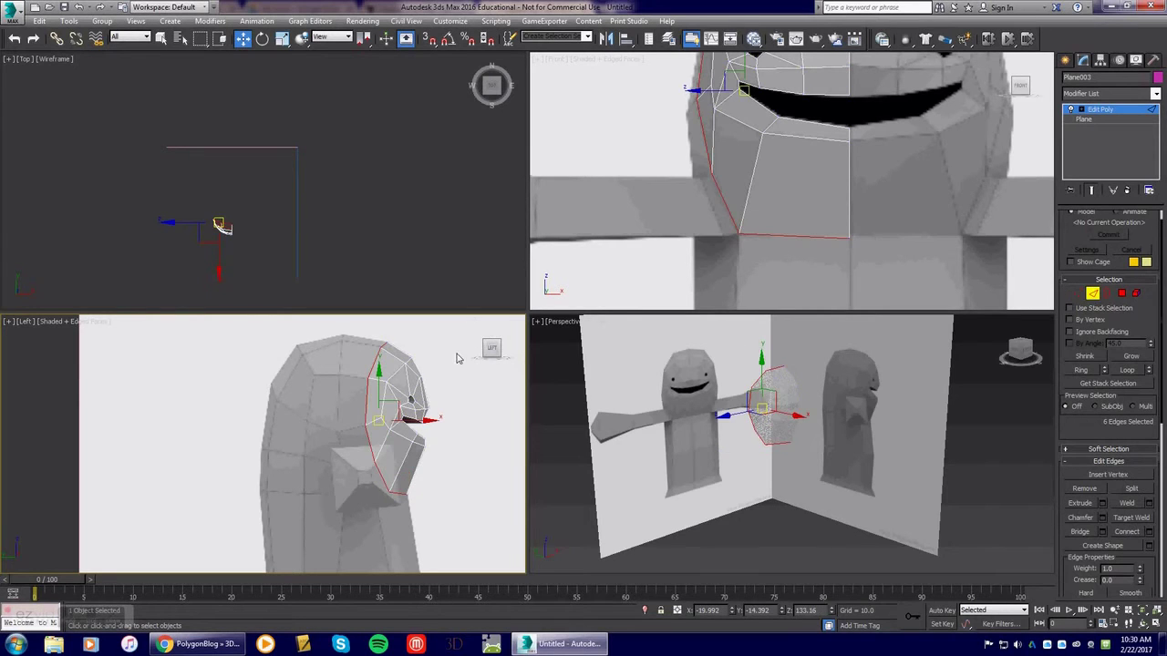
{"action": "left_click", "coordinate": [362, 474]}
{"action": "middle_click_drag", "start_coordinate": [732, 186], "coordinate": [732, 278]}
{"action": "left_click", "coordinate": [721, 280]}
{"action": "left_click", "coordinate": [705, 220], "text": "ctrl"}
{"action": "left_click", "coordinate": [702, 143], "text": "ctrl"}
{"action": "left_click", "coordinate": [722, 70], "text": "ctrl"}
{"action": "middle_click_drag", "start_coordinate": [744, 127], "coordinate": [713, 197]}
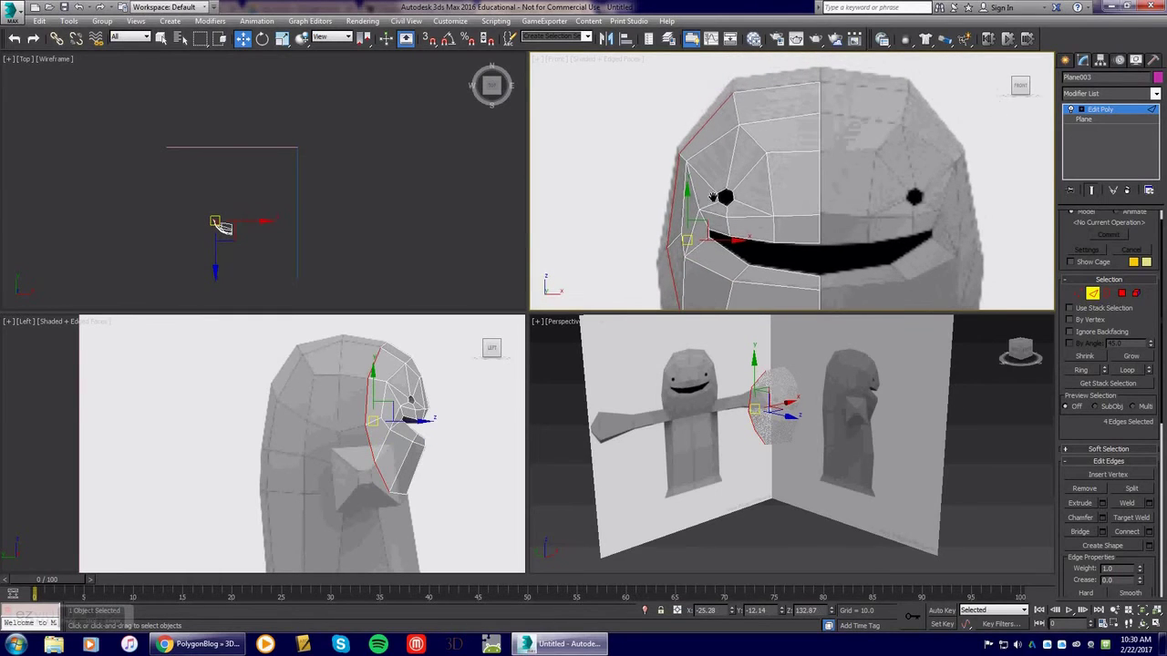
{"action": "left_click", "coordinate": [772, 89], "text": "ctrl"}
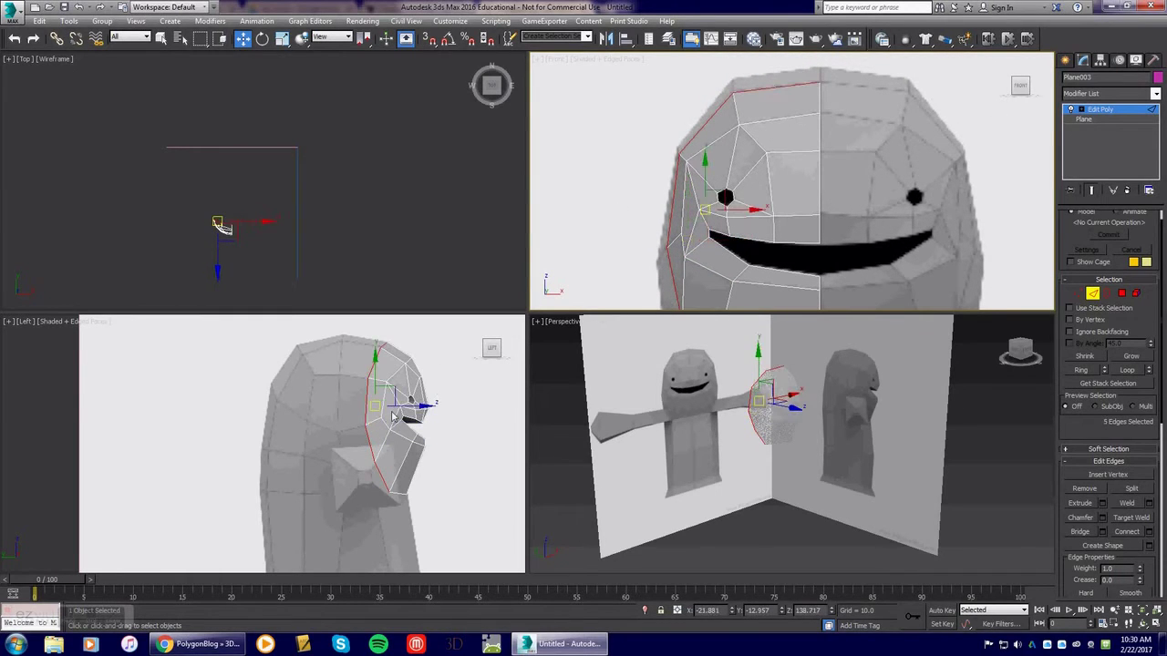
{"action": "left_click_drag", "start_coordinate": [411, 401], "coordinate": [384, 405]}
{"action": "scroll", "coordinate": [384, 405], "scroll_direction": "up", "scroll_amount": 4}
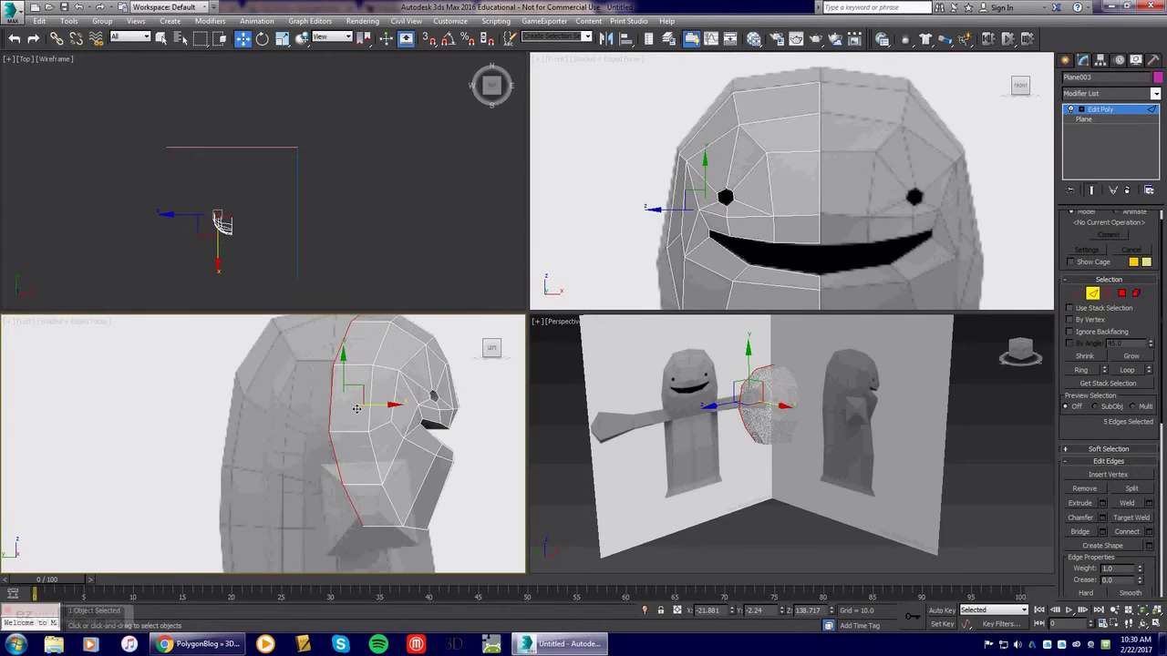
Raise the newly cloned top vertices to the head profile and align the new temple vertex with the Left reference
{"action": "left_click", "coordinate": [1077, 293]}
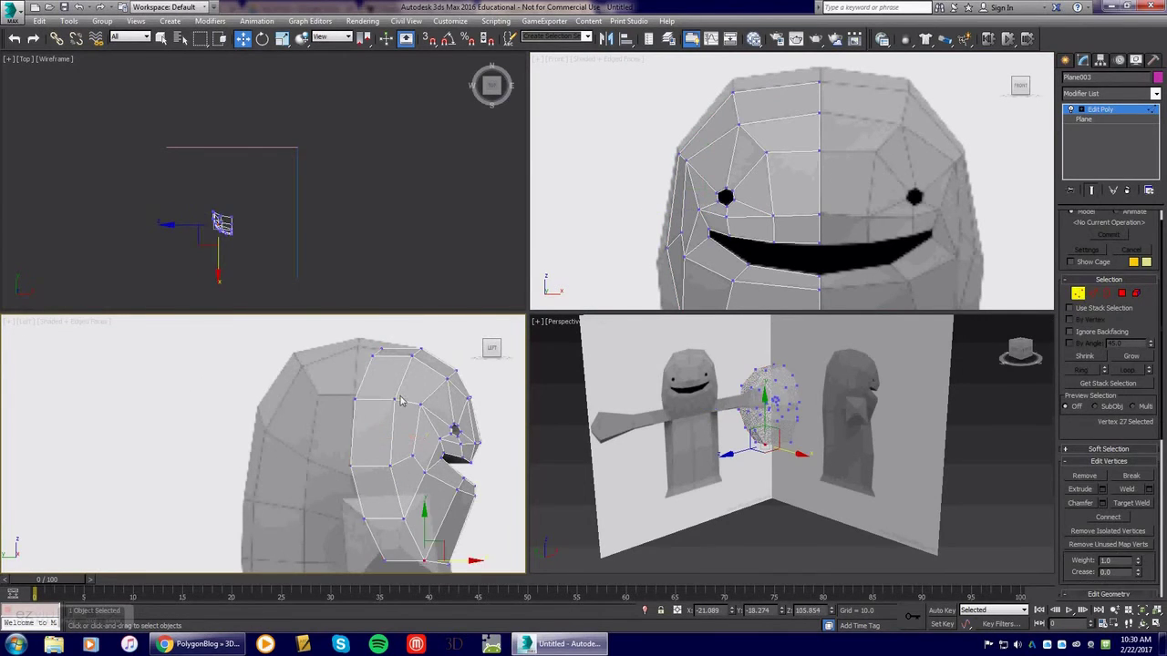
{"action": "middle_click_drag", "start_coordinate": [398, 403], "coordinate": [402, 429]}
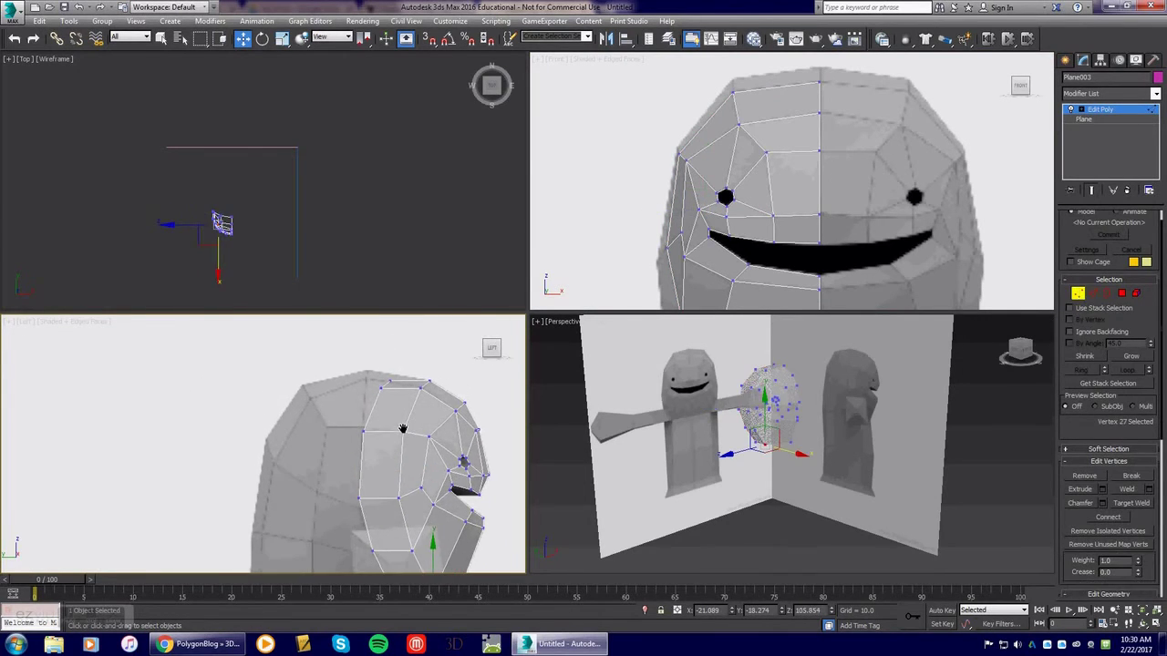
{"action": "left_click", "coordinate": [374, 381]}
{"action": "mouse_move", "coordinate": [366, 375]}
{"action": "left_mouse_down"}
{"action": "mouse_move", "coordinate": [402, 403]}
{"action": "mouse_move", "coordinate": [372, 372]}
{"action": "left_mouse_up"}
{"action": "left_click", "coordinate": [364, 358]}
{"action": "middle_click_drag", "start_coordinate": [364, 434], "coordinate": [370, 392]}
{"action": "left_click", "coordinate": [370, 392]}
{"action": "left_click_drag", "start_coordinate": [368, 389], "coordinate": [366, 385]}
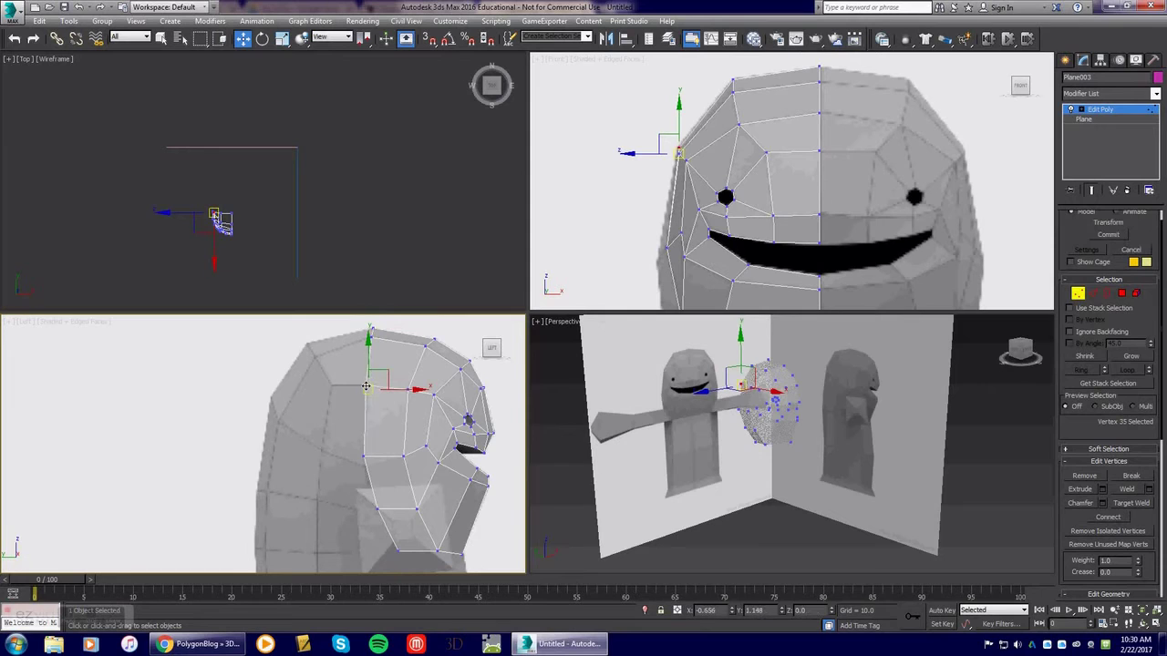
Nudge the rear cheek vertex slightly downward in the Left viewport
{"action": "left_click", "coordinate": [362, 456]}
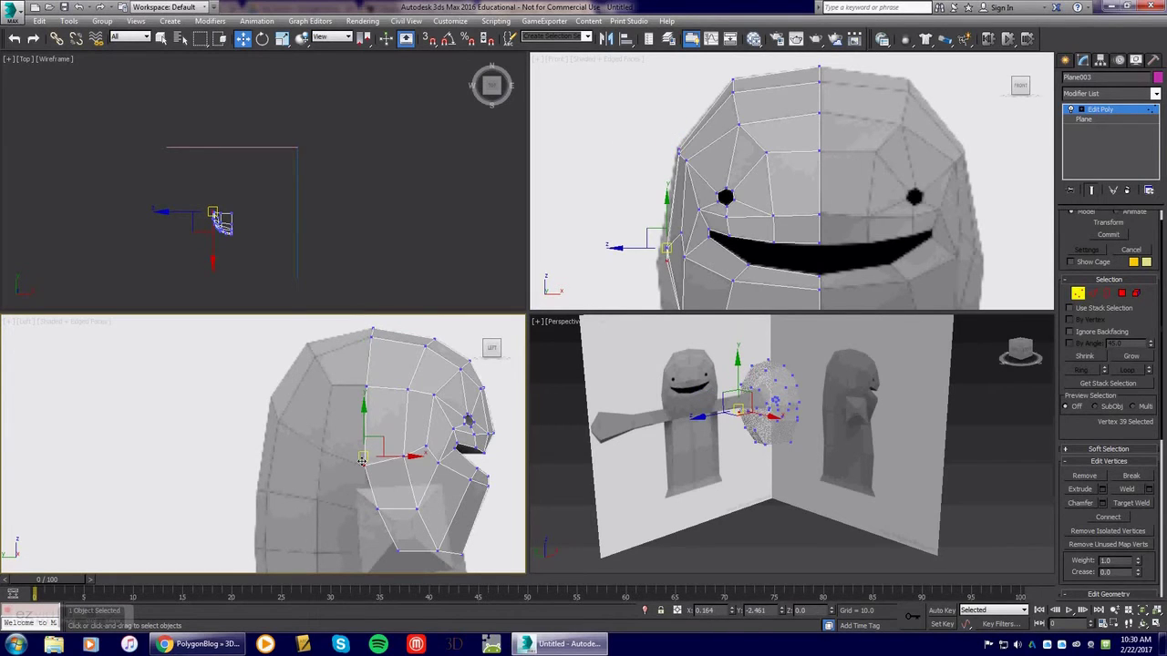
{"action": "left_click_drag", "start_coordinate": [362, 461], "coordinate": [362, 464]}
{"action": "middle_click_drag", "start_coordinate": [341, 475], "coordinate": [341, 382]}
Shift the two new rear jaw vertices over the arm base backward and down in the Left viewport
{"action": "left_click_drag", "start_coordinate": [375, 445], "coordinate": [412, 473]}
{"action": "scroll", "coordinate": [365, 431], "scroll_direction": "up", "scroll_amount": 2}
{"action": "middle_click_drag", "start_coordinate": [368, 429], "coordinate": [353, 444]}
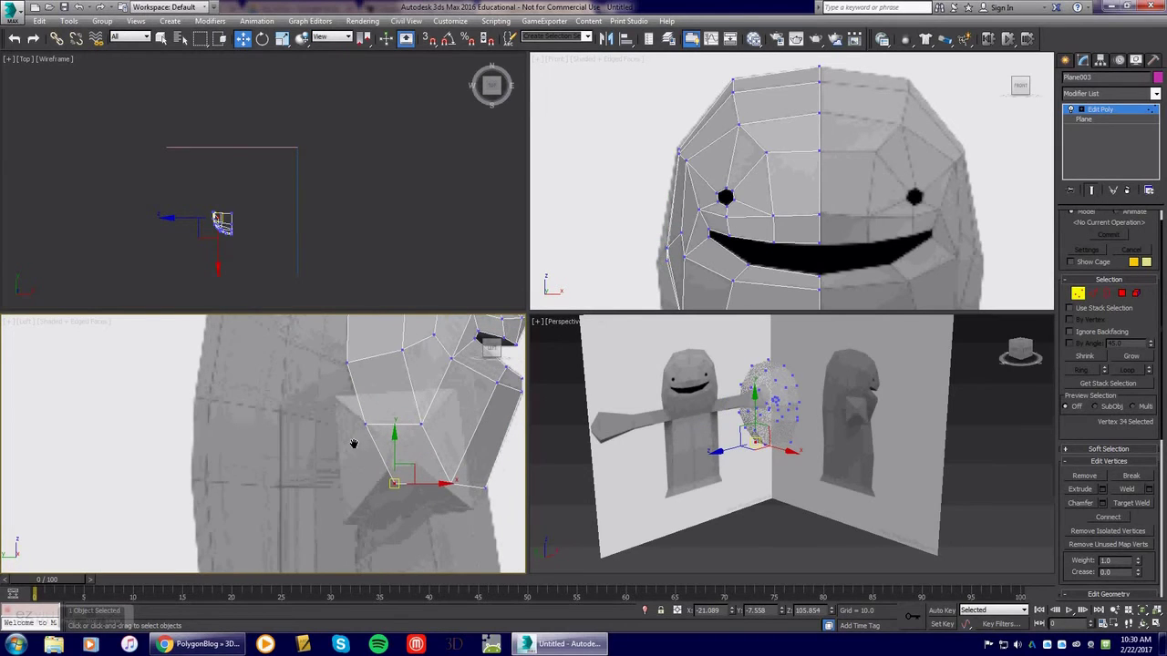
{"action": "left_click_drag", "start_coordinate": [398, 492], "coordinate": [399, 494]}
{"action": "left_click_drag", "start_coordinate": [381, 453], "coordinate": [420, 433]}
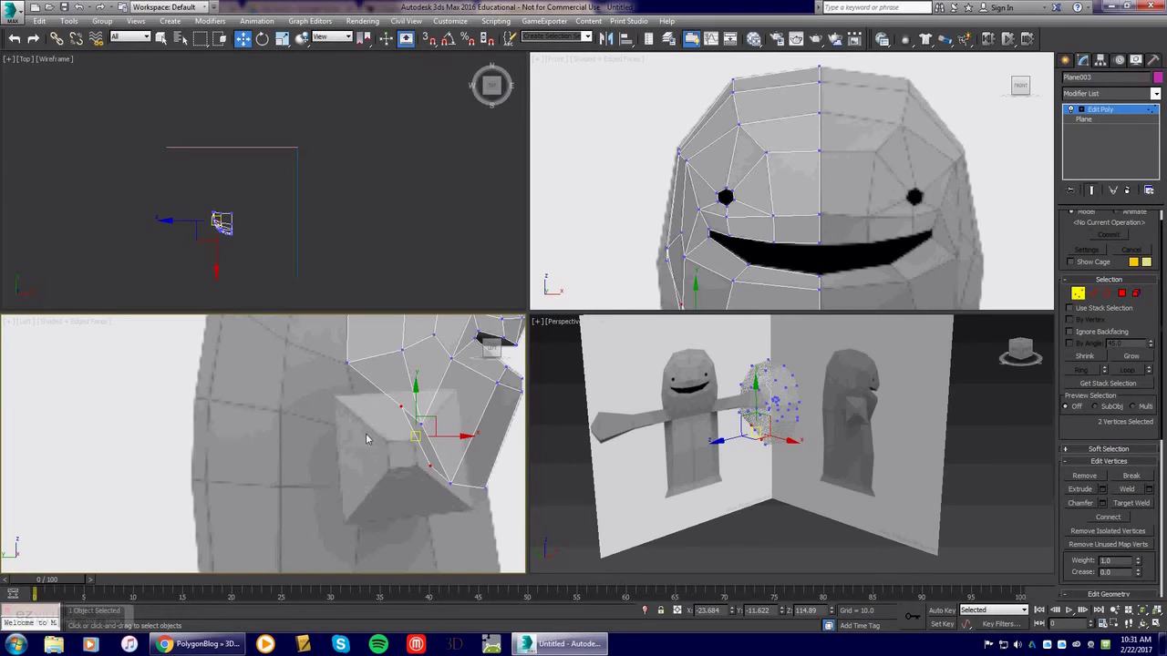
{"action": "left_click_drag", "start_coordinate": [414, 438], "coordinate": [375, 468]}
{"action": "middle_click_drag", "start_coordinate": [458, 407], "coordinate": [377, 399]}
{"action": "mouse_move", "coordinate": [290, 475]}
{"action": "left_mouse_down"}
{"action": "mouse_move", "coordinate": [331, 497]}
{"action": "mouse_move", "coordinate": [293, 478]}
{"action": "left_mouse_up"}
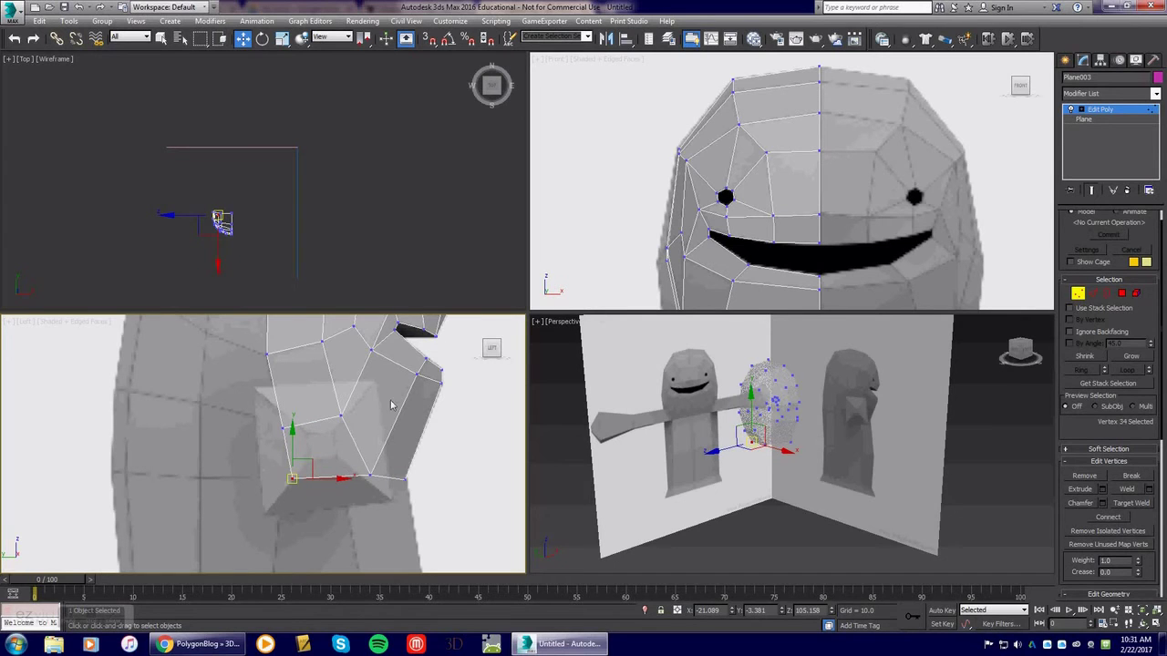
{"action": "left_click", "coordinate": [371, 474]}
{"action": "left_click_drag", "start_coordinate": [370, 475], "coordinate": [443, 341]}
{"action": "left_click", "coordinate": [356, 397]}
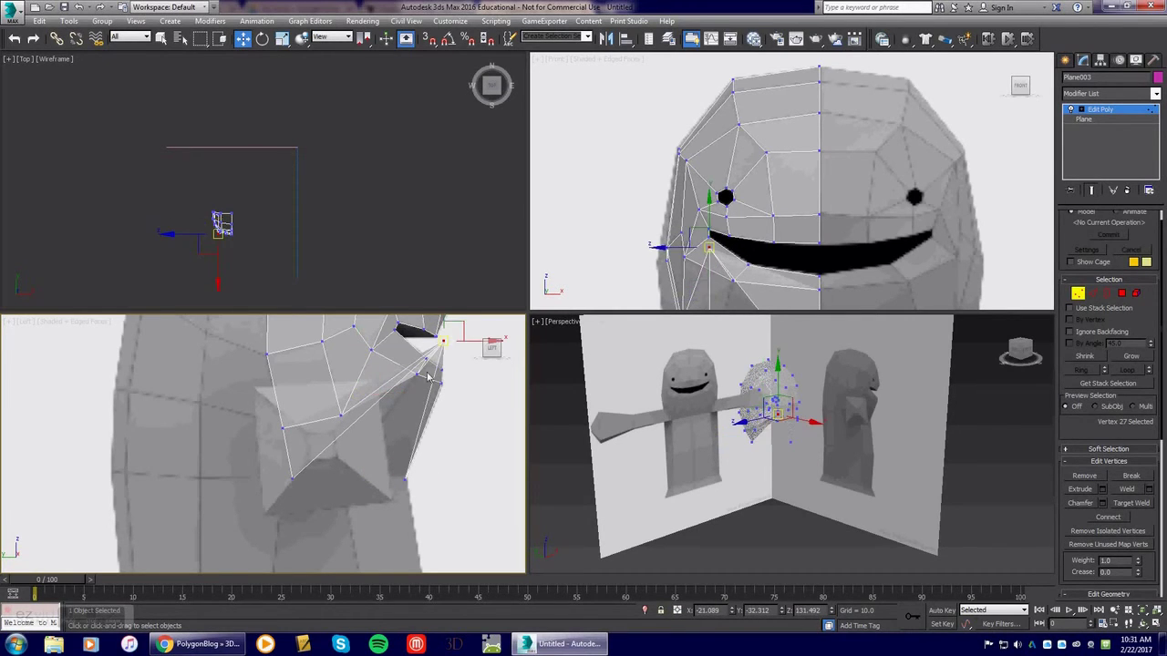
{"action": "left_click", "coordinate": [383, 433]}
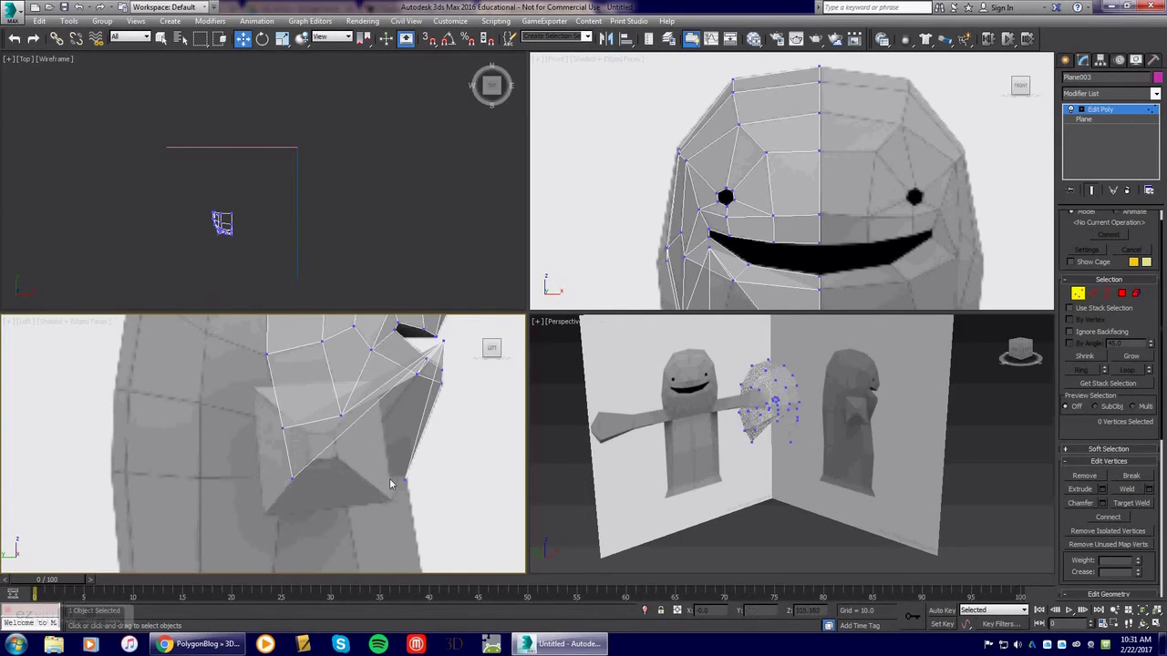
Place the displaced lower jaw vertex beneath the arm base's centre and lower the vertex above it slightly in the Left viewport
{"action": "left_click", "coordinate": [444, 342]}
{"action": "left_click_drag", "start_coordinate": [440, 347], "coordinate": [345, 473]}
{"action": "left_click", "coordinate": [341, 419]}
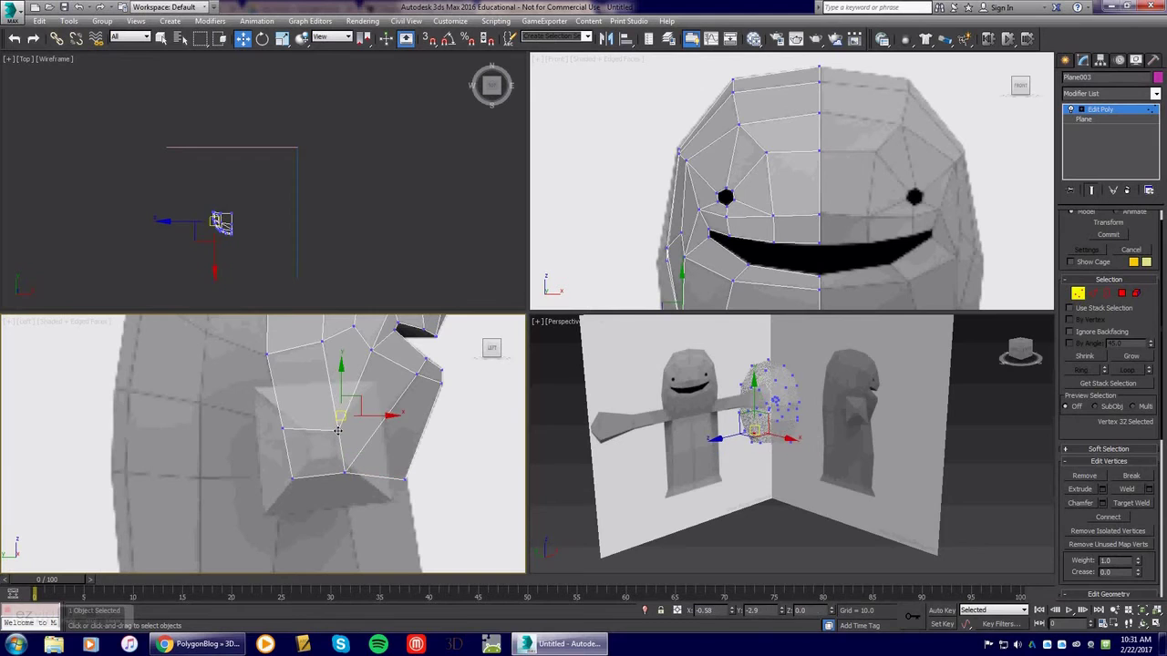
{"action": "left_click", "coordinate": [404, 477]}
{"action": "left_click", "coordinate": [404, 478]}
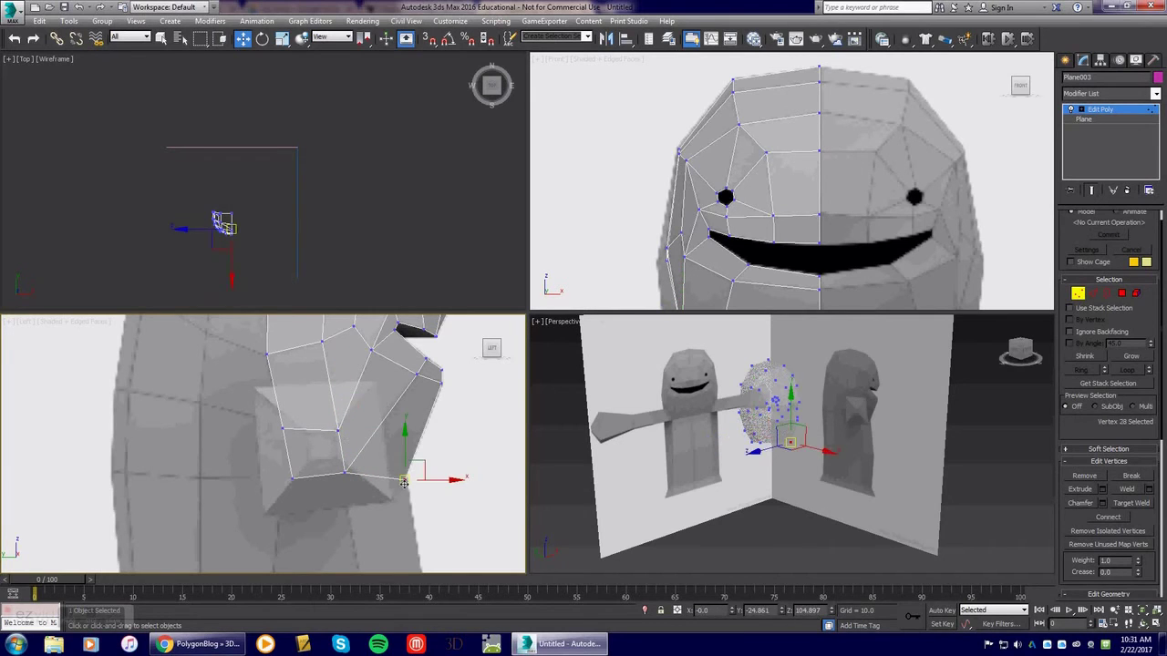
Move the two rear jaw vertices outward toward the reference's arm joint in the Front viewport
{"action": "left_click", "coordinate": [290, 427]}
{"action": "middle_click_drag", "start_coordinate": [301, 392], "coordinate": [387, 449]}
{"action": "middle_click_drag", "start_coordinate": [803, 217], "coordinate": [720, 92]}
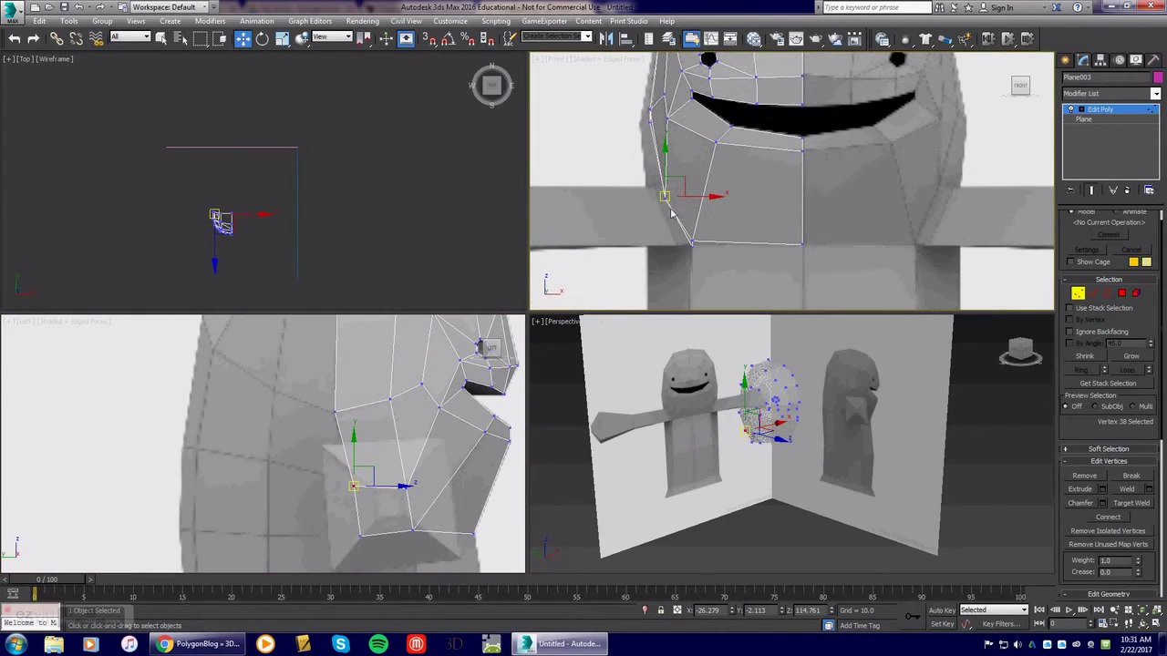
{"action": "left_click_drag", "start_coordinate": [664, 197], "coordinate": [646, 195]}
{"action": "left_click_drag", "start_coordinate": [692, 246], "coordinate": [678, 249]}
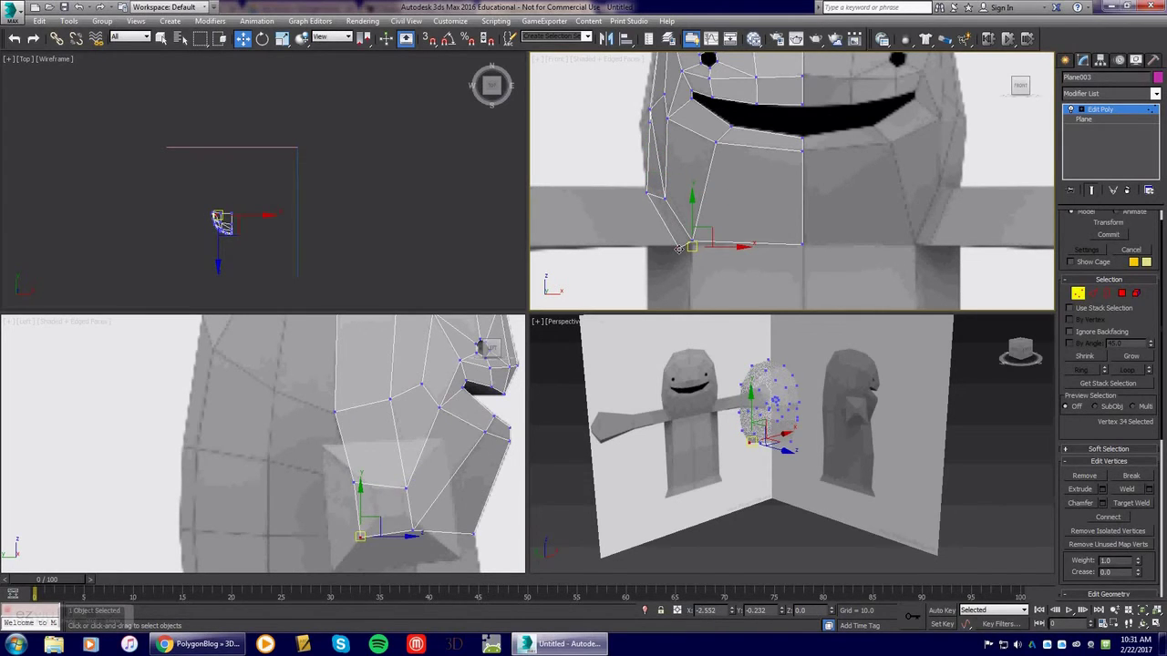
{"action": "left_click_drag", "start_coordinate": [678, 249], "coordinate": [679, 247]}
Raise the inner jaw vertex beside the outer jaw edge slightly in the Front viewport
{"action": "middle_click_drag", "start_coordinate": [677, 195], "coordinate": [683, 260]}
{"action": "left_click", "coordinate": [671, 265]}
{"action": "left_click_drag", "start_coordinate": [671, 240], "coordinate": [671, 226]}
Move the rear cheek vertex outward to the reference head's side outline in the Front viewport
{"action": "middle_click_drag", "start_coordinate": [669, 192], "coordinate": [661, 226]}
{"action": "mouse_move", "coordinate": [649, 209]}
{"action": "left_mouse_down"}
{"action": "mouse_move", "coordinate": [638, 222]}
{"action": "mouse_move", "coordinate": [656, 210]}
{"action": "left_mouse_up"}
{"action": "left_click_drag", "start_coordinate": [648, 222], "coordinate": [652, 226]}
{"action": "mouse_move", "coordinate": [651, 224]}
{"action": "left_mouse_down"}
{"action": "mouse_move", "coordinate": [636, 223]}
{"action": "mouse_move", "coordinate": [648, 213]}
{"action": "left_mouse_up"}
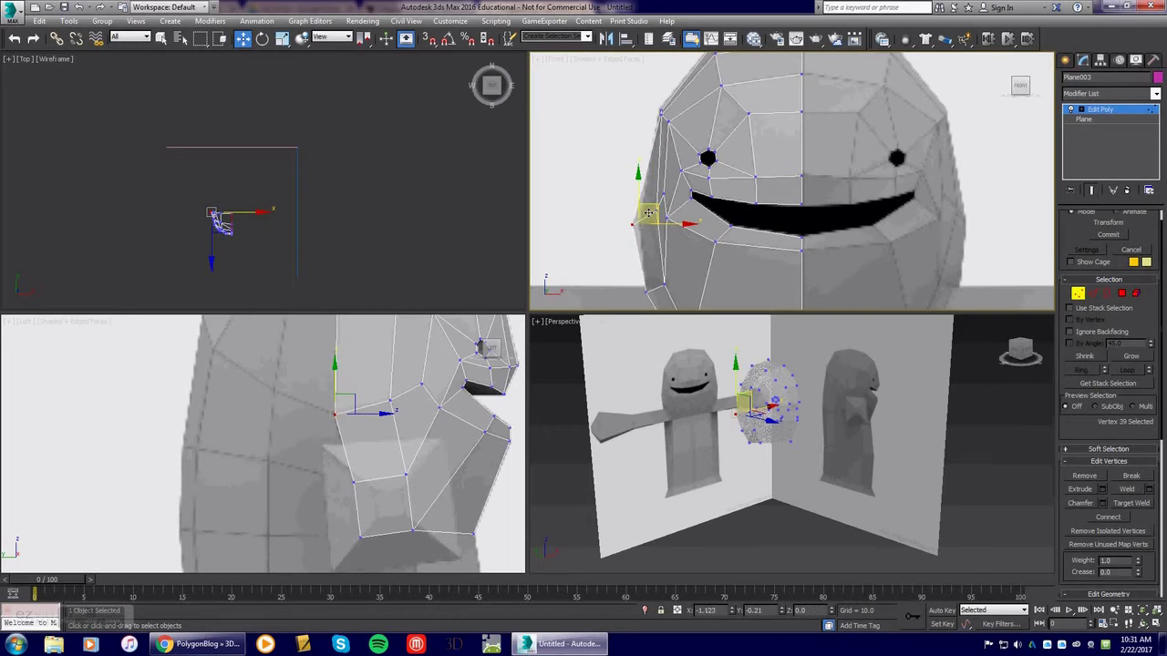
Move the outer cheek vertices beside the mouth onto the head's side outline in the front reference
{"action": "left_click", "coordinate": [656, 210]}
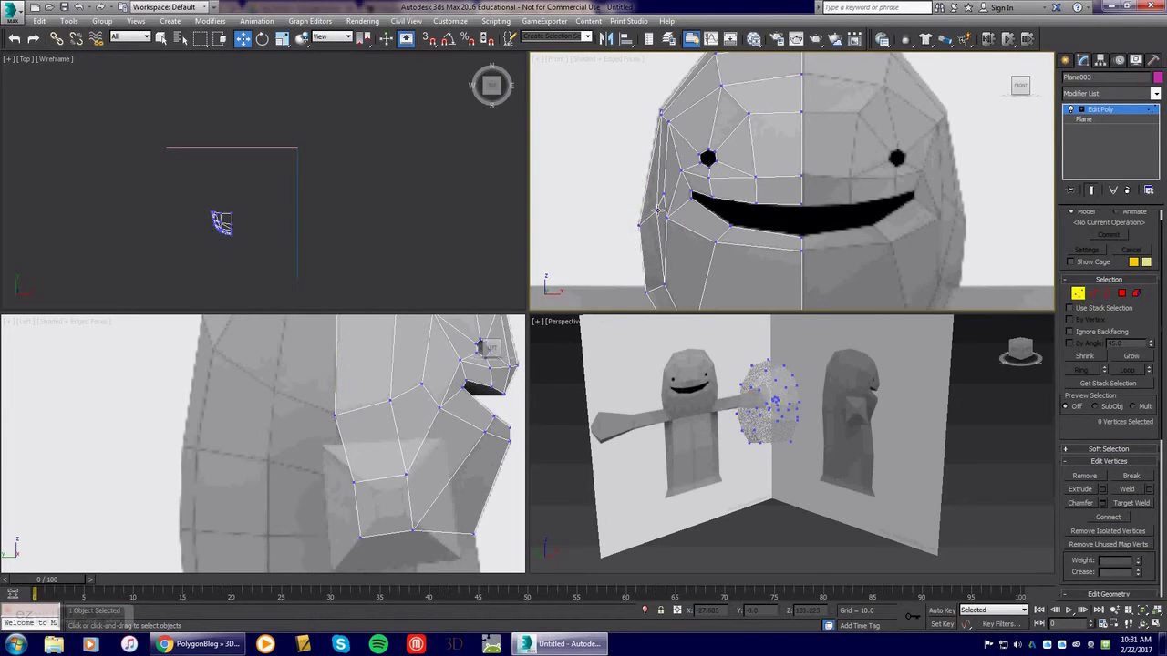
{"action": "left_click", "coordinate": [656, 211]}
{"action": "middle_click_drag", "start_coordinate": [663, 157], "coordinate": [663, 187]}
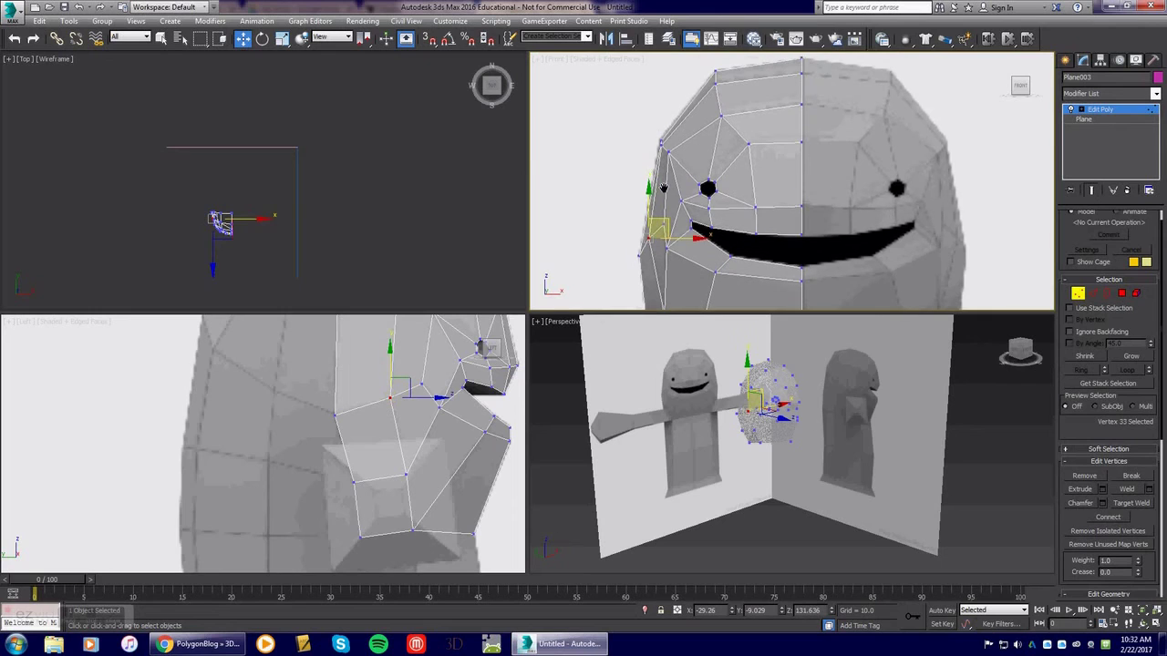
{"action": "middle_click_drag", "start_coordinate": [422, 369], "coordinate": [425, 456]}
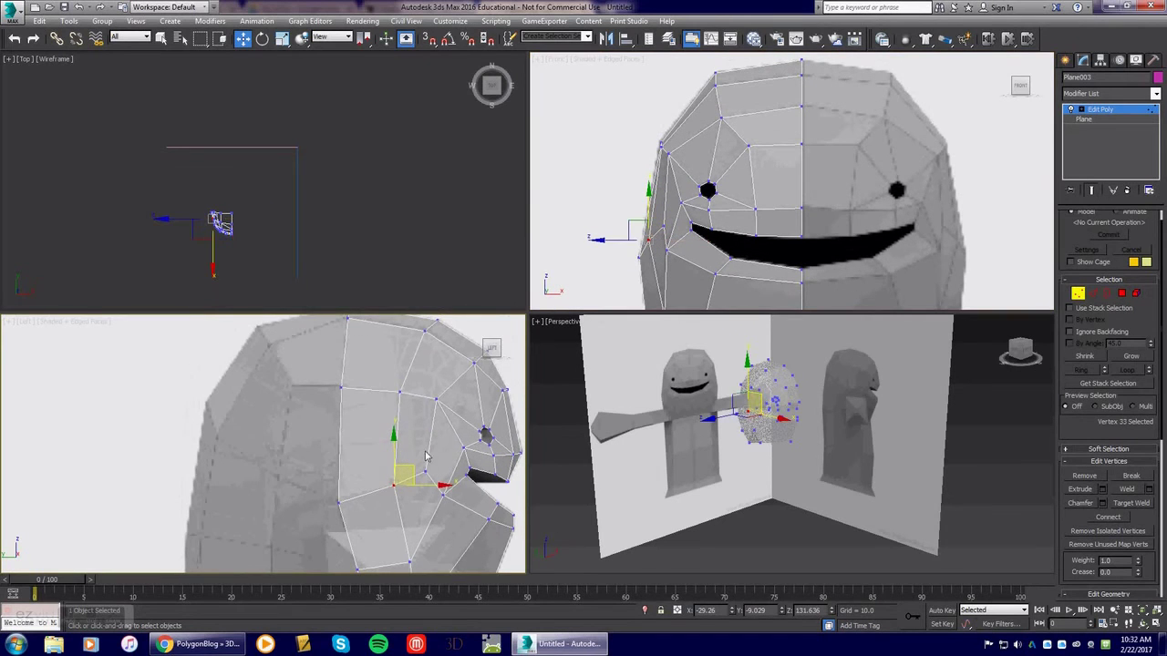
Nudge the two outer temple vertices outward to the front reference outline and align the centreline vertex at the crown
{"action": "left_click", "coordinate": [399, 392]}
{"action": "left_click_drag", "start_coordinate": [662, 148], "coordinate": [660, 145]}
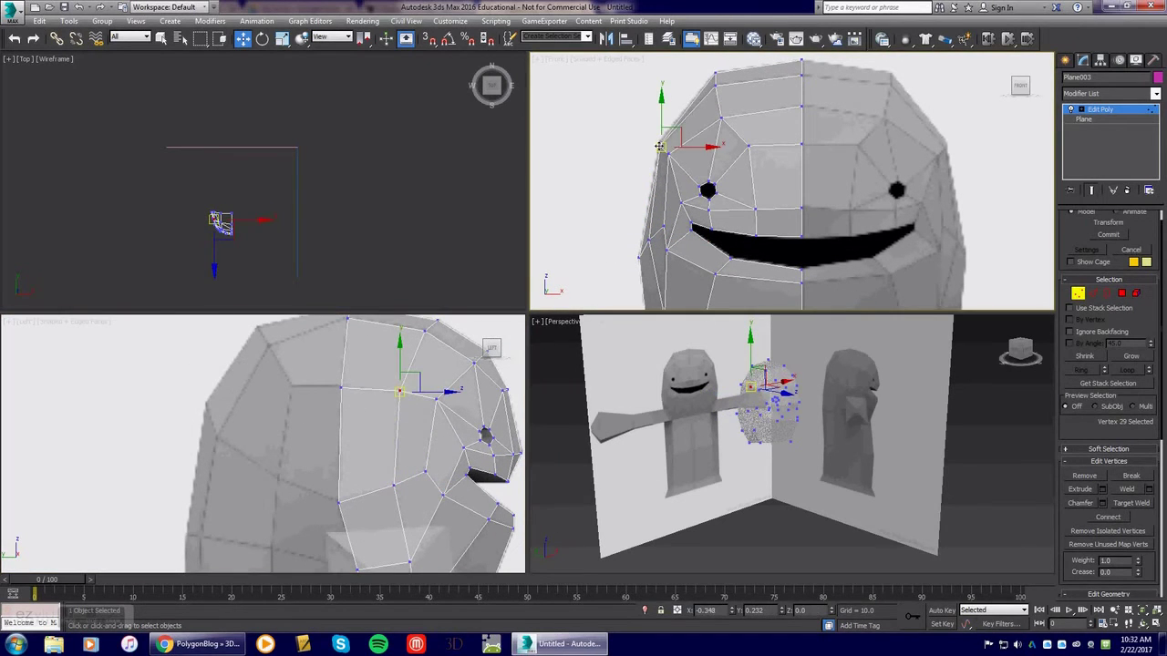
{"action": "left_click_drag", "start_coordinate": [331, 375], "coordinate": [348, 391]}
{"action": "left_click", "coordinate": [348, 394]}
{"action": "left_click_drag", "start_coordinate": [663, 143], "coordinate": [659, 142]}
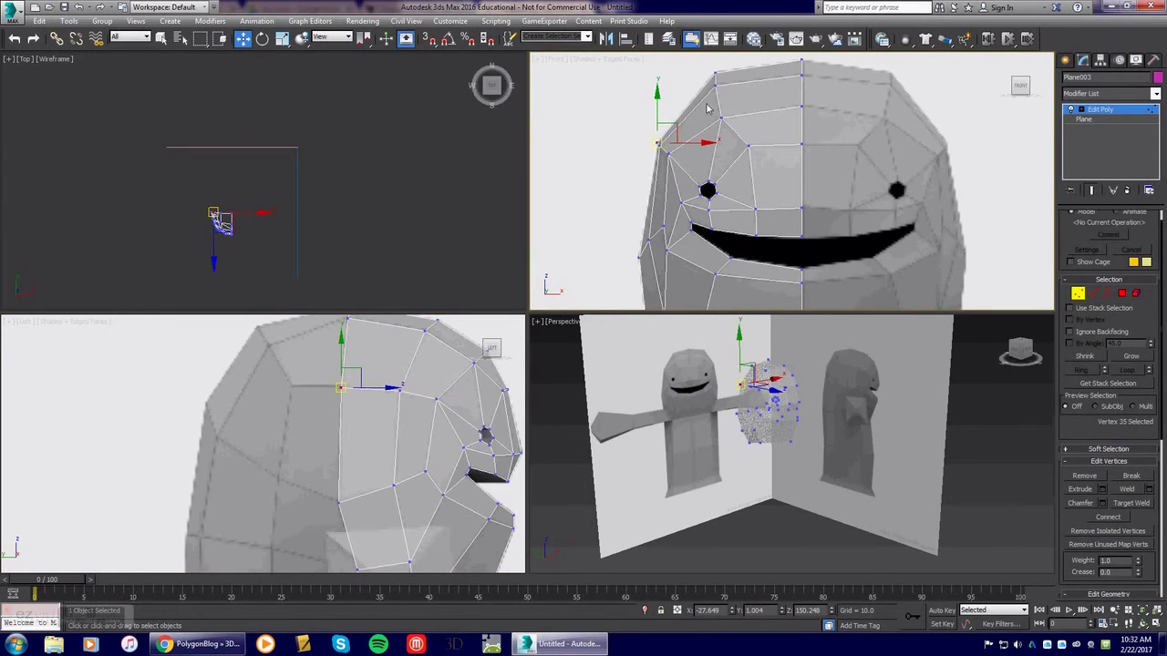
{"action": "middle_click_drag", "start_coordinate": [711, 107], "coordinate": [691, 155]}
{"action": "left_click_drag", "start_coordinate": [790, 113], "coordinate": [792, 116]}
{"action": "middle_click_drag", "start_coordinate": [375, 355], "coordinate": [362, 408]}
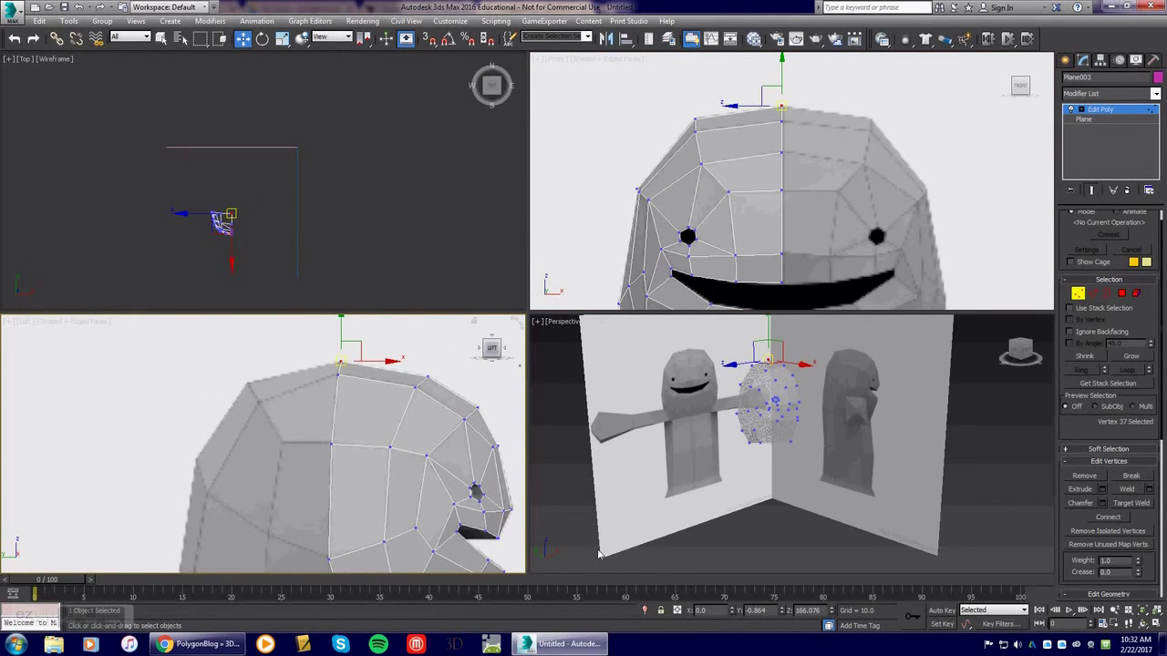
Extrude the head's rear border edges backwards in the side view, adding two columns of faces behind the crown
{"action": "middle_click_drag", "start_coordinate": [387, 447], "coordinate": [422, 332]}
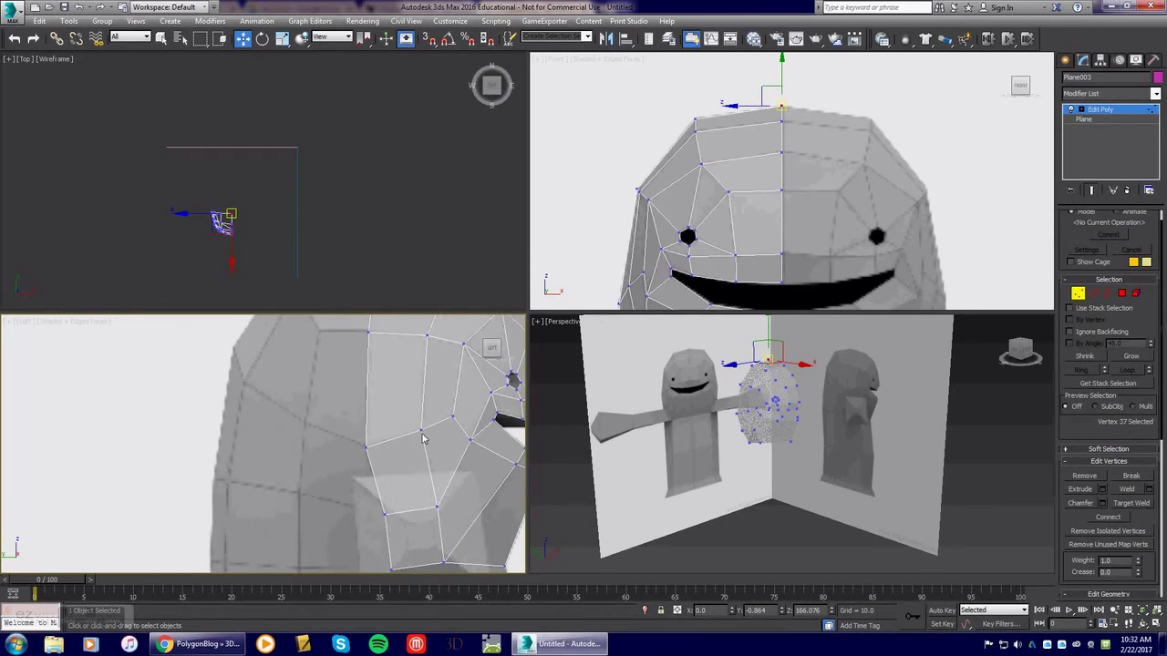
{"action": "scroll", "coordinate": [422, 436], "scroll_direction": "down", "scroll_amount": 3}
{"action": "middle_click_drag", "start_coordinate": [416, 467], "coordinate": [418, 449]}
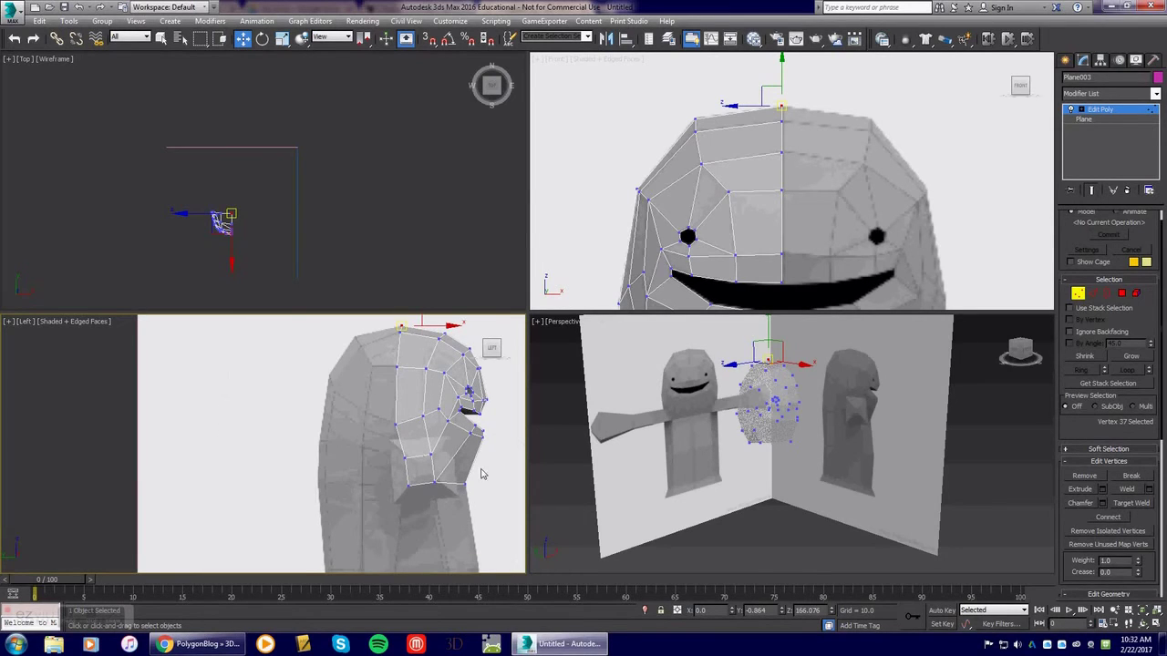
{"action": "left_click", "coordinate": [1093, 292]}
{"action": "left_click_drag", "start_coordinate": [428, 399], "coordinate": [361, 401]}
{"action": "mouse_move", "coordinate": [376, 397]}
{"action": "middle_mouse_down"}
{"action": "mouse_move", "coordinate": [391, 441]}
{"action": "mouse_move", "coordinate": [388, 376]}
{"action": "middle_mouse_up"}
Reposition the upper vertices of the first new column to follow the side reference's crown and edge lines
{"action": "left_click", "coordinate": [1078, 293]}
{"action": "scroll", "coordinate": [388, 377], "scroll_direction": "up", "scroll_amount": 5}
{"action": "scroll", "coordinate": [372, 428], "scroll_direction": "down", "scroll_amount": 2}
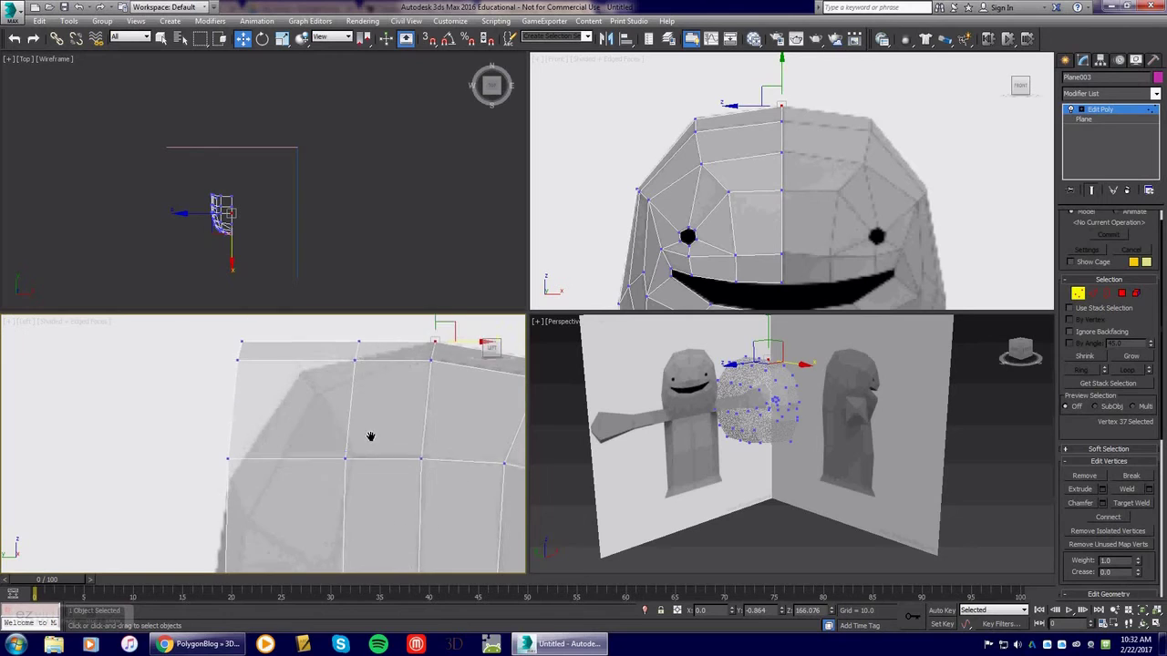
{"action": "left_click_drag", "start_coordinate": [338, 343], "coordinate": [300, 377]}
{"action": "middle_click_drag", "start_coordinate": [318, 438], "coordinate": [315, 389]}
{"action": "left_click_drag", "start_coordinate": [340, 416], "coordinate": [350, 417]}
{"action": "middle_click_drag", "start_coordinate": [328, 460], "coordinate": [326, 362]}
{"action": "left_click_drag", "start_coordinate": [336, 480], "coordinate": [325, 449]}
Move the lower two vertices of the first new column back onto the side reference's edge lines
{"action": "middle_click_drag", "start_coordinate": [358, 484], "coordinate": [364, 405]}
{"action": "left_click", "coordinate": [365, 495]}
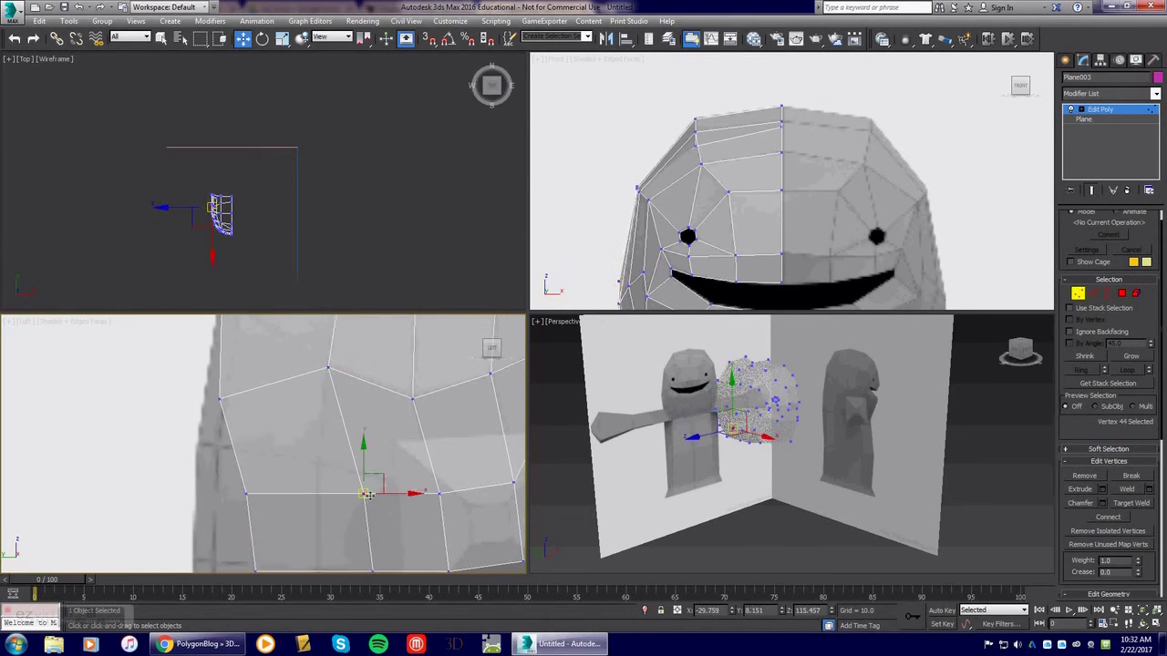
{"action": "left_click_drag", "start_coordinate": [363, 495], "coordinate": [318, 464]}
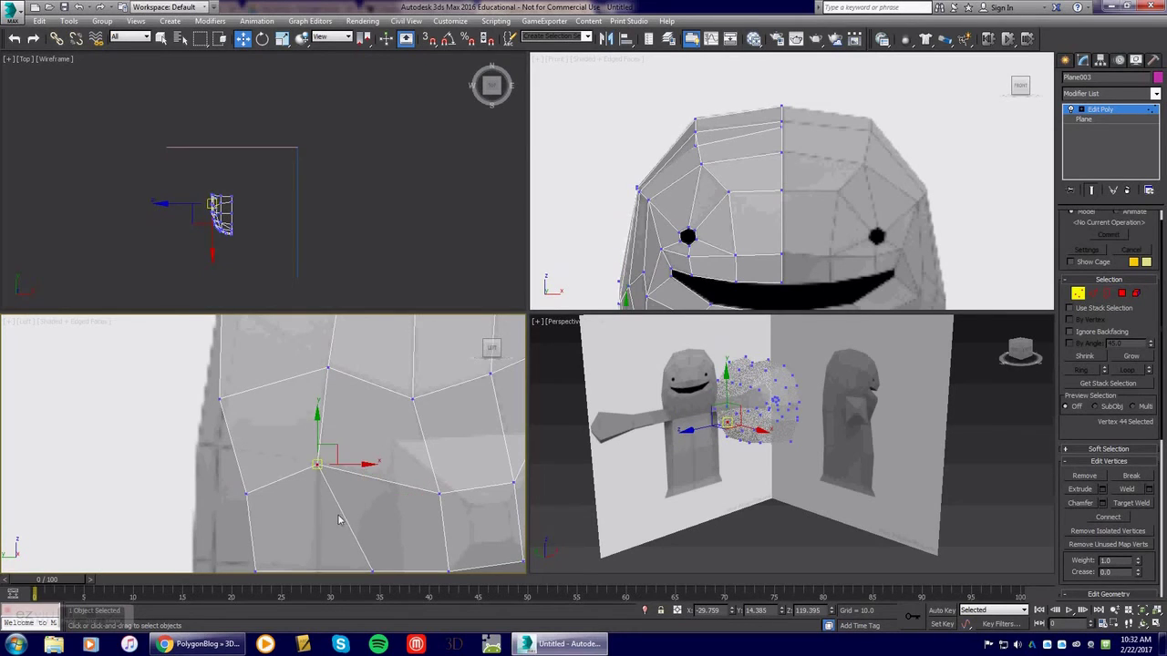
{"action": "middle_click_drag", "start_coordinate": [345, 555], "coordinate": [364, 469]}
{"action": "left_click", "coordinate": [390, 484]}
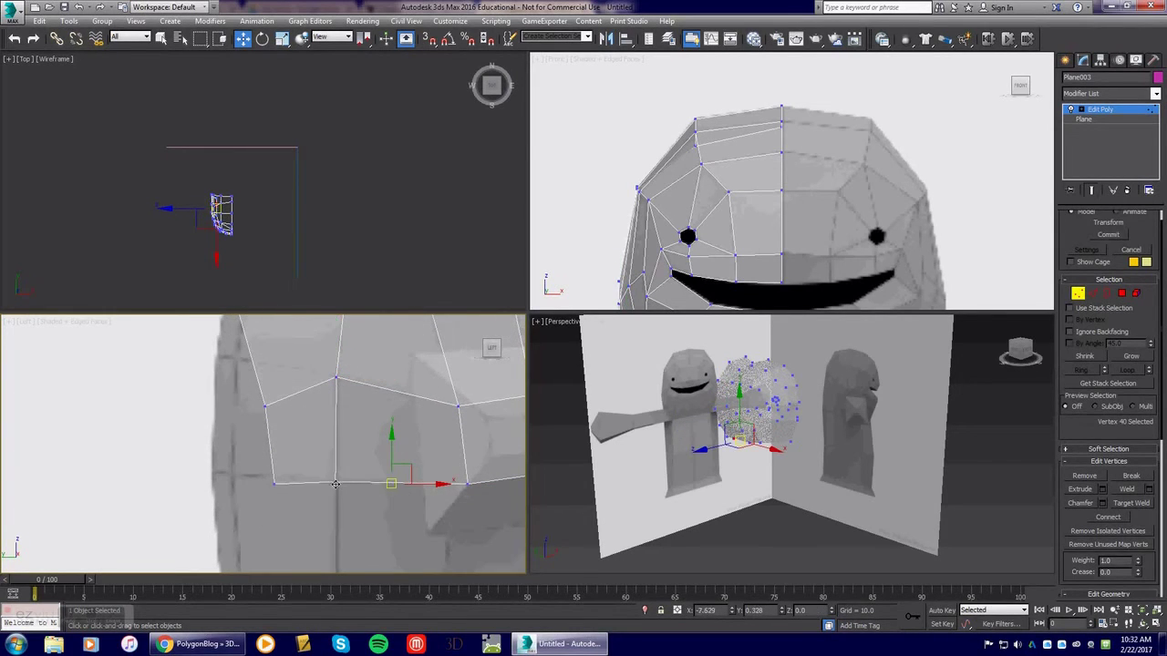
{"action": "middle_click_drag", "start_coordinate": [300, 469], "coordinate": [336, 483]}
Move the two lowest vertices of the rearmost column onto the back-of-head edge lines in the side reference
{"action": "left_click", "coordinate": [311, 498]}
{"action": "left_click_drag", "start_coordinate": [311, 497], "coordinate": [268, 488]}
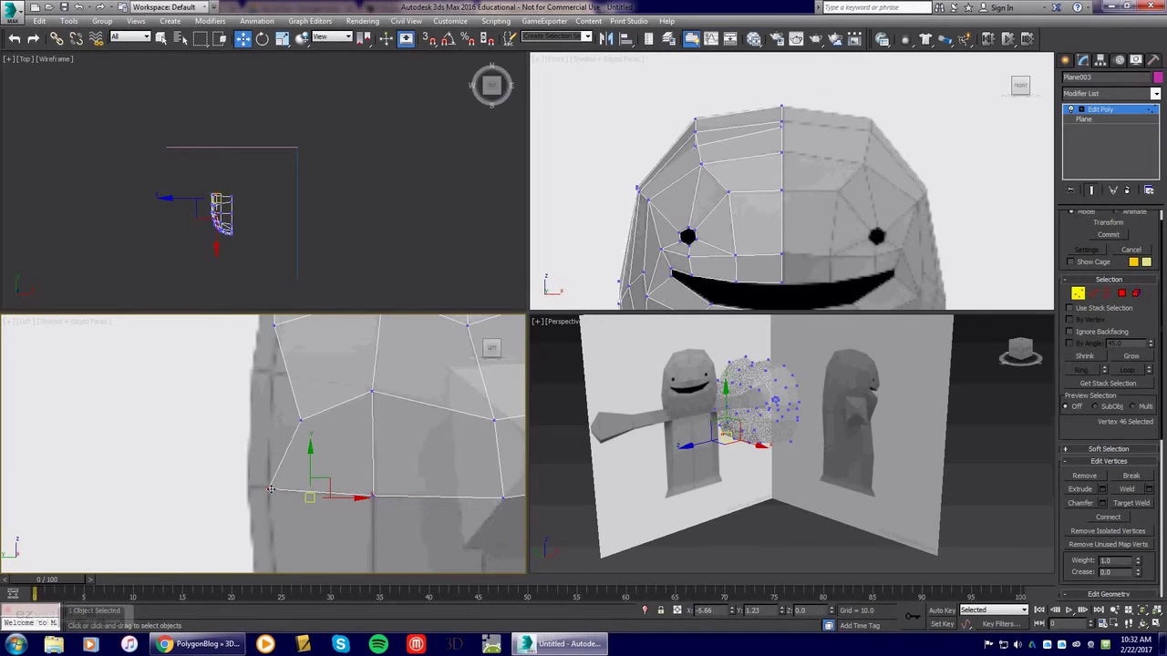
{"action": "left_click", "coordinate": [301, 422]}
{"action": "left_click_drag", "start_coordinate": [301, 421], "coordinate": [274, 373]}
Align the next two vertices up the rearmost column with the side reference's back-of-head edge
{"action": "middle_click_drag", "start_coordinate": [276, 374], "coordinate": [286, 516]}
{"action": "left_click", "coordinate": [259, 424]}
{"action": "left_click", "coordinate": [284, 468]}
{"action": "left_click_drag", "start_coordinate": [290, 482], "coordinate": [305, 373]}
{"action": "middle_click_drag", "start_coordinate": [333, 357], "coordinate": [331, 479]}
{"action": "left_click_drag", "start_coordinate": [308, 442], "coordinate": [338, 426]}
{"action": "middle_click_drag", "start_coordinate": [338, 388], "coordinate": [331, 417]}
Delete the two topmost vertices of the rearmost column
{"action": "left_click_drag", "start_coordinate": [270, 347], "coordinate": [325, 427]}
{"action": "middle_click_drag", "start_coordinate": [285, 465], "coordinate": [288, 440]}
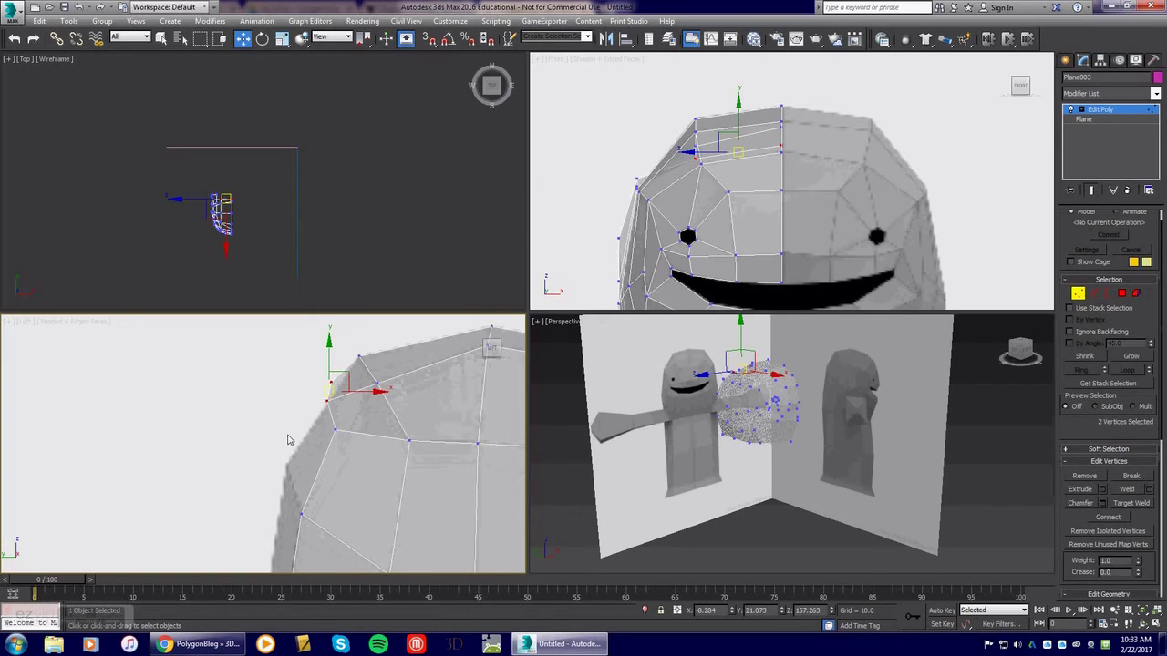
{"action": "key", "text": "Delete"}
Bring the rear column's loose top vertex forward and target weld it to the inner corner vertex behind the crown
{"action": "left_click", "coordinate": [335, 430]}
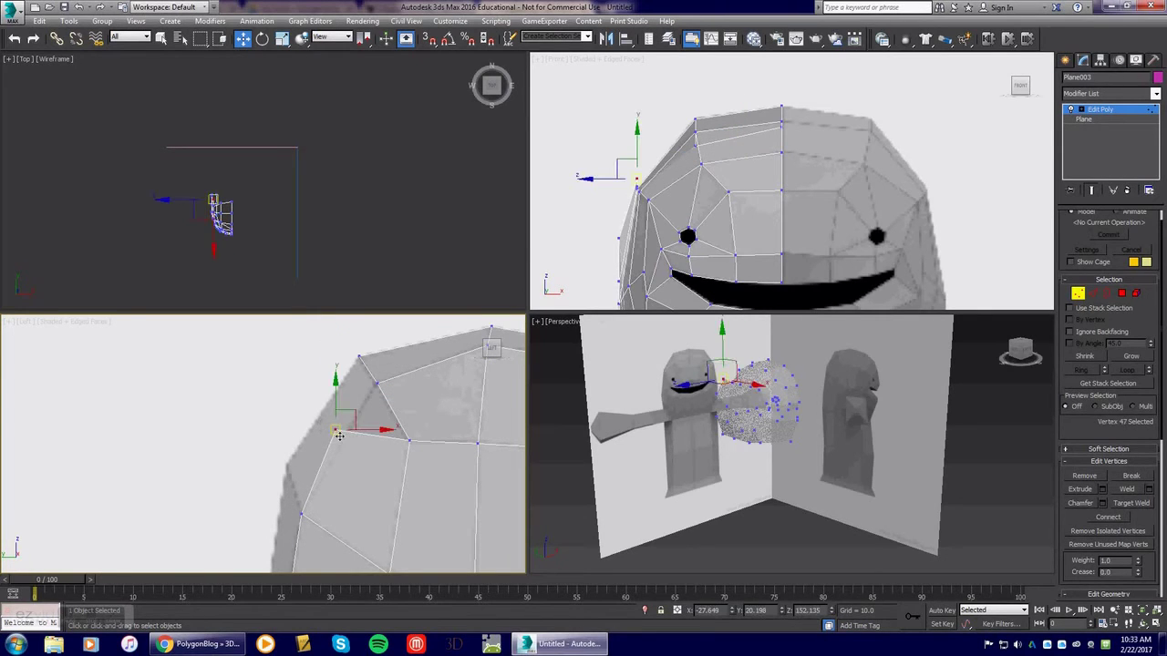
{"action": "left_click_drag", "start_coordinate": [335, 432], "coordinate": [371, 399]}
{"action": "left_click", "coordinate": [363, 414]}
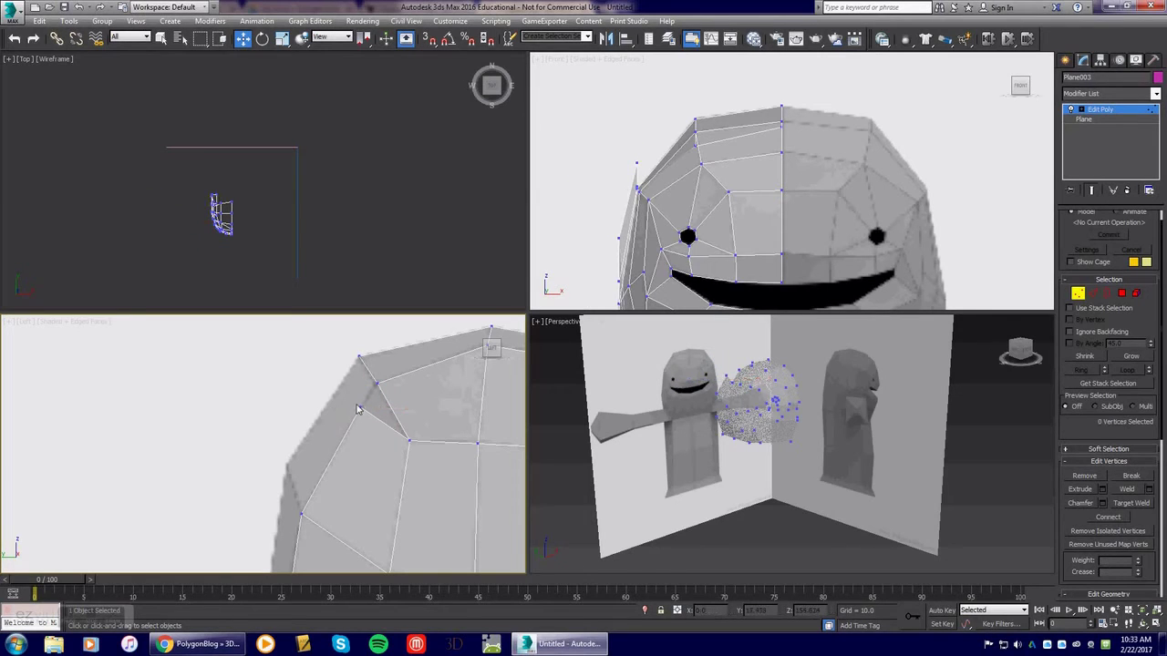
{"action": "left_click", "coordinate": [361, 407]}
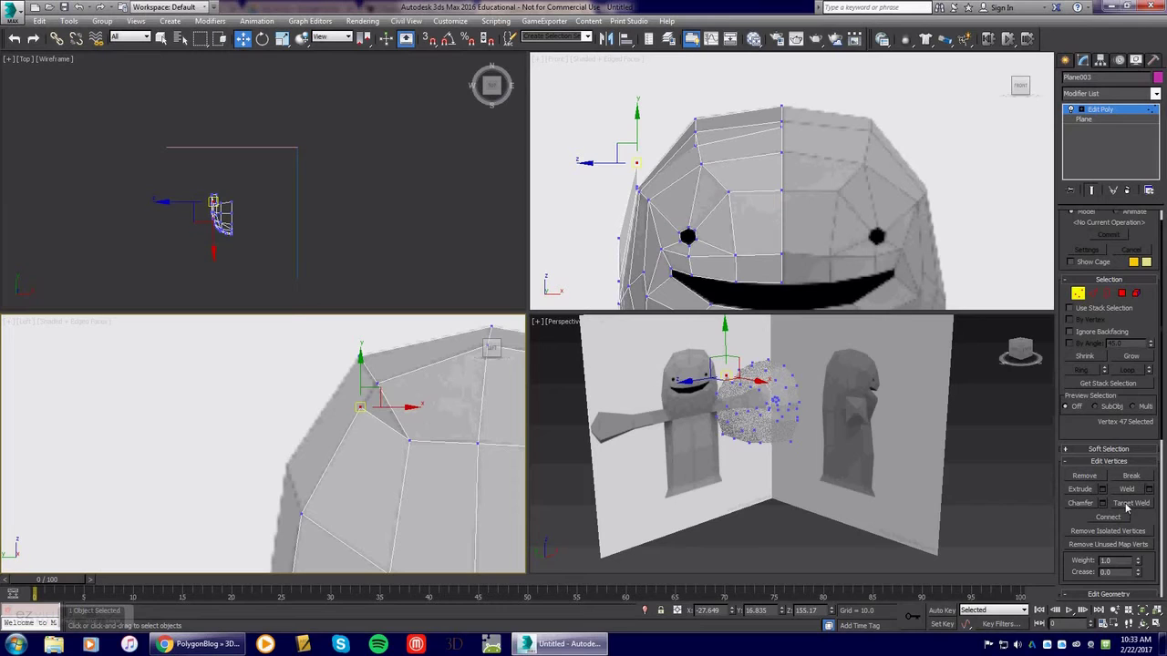
{"action": "left_click", "coordinate": [1131, 503]}
{"action": "left_click", "coordinate": [360, 408]}
{"action": "left_click", "coordinate": [376, 384]}
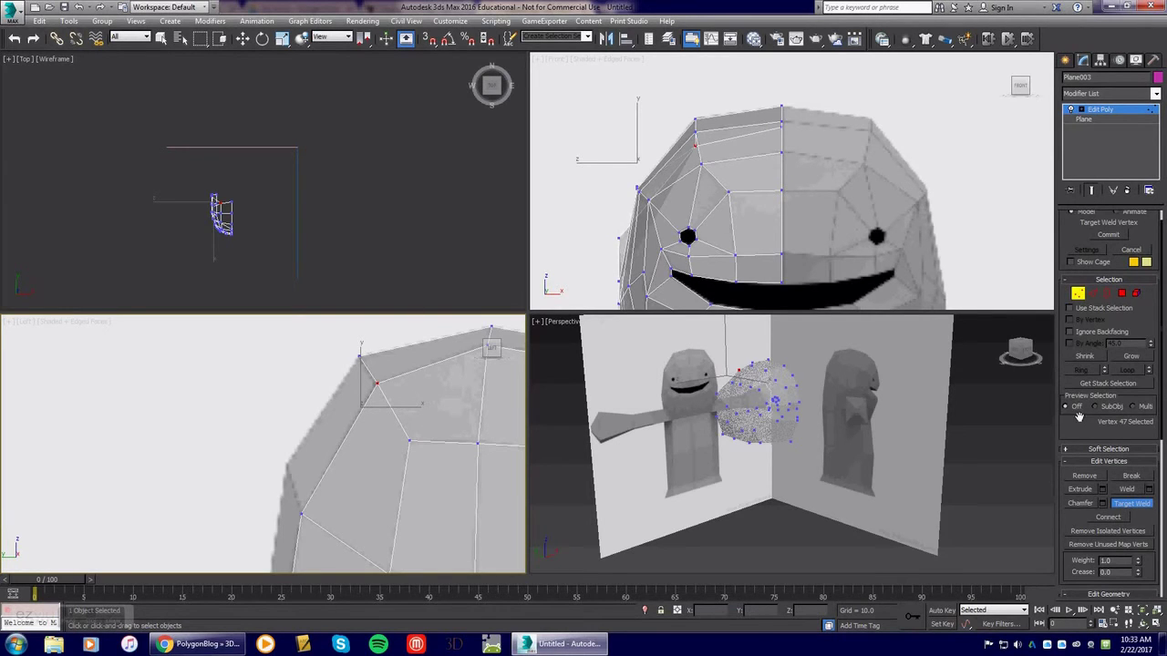
{"action": "key", "text": "w"}
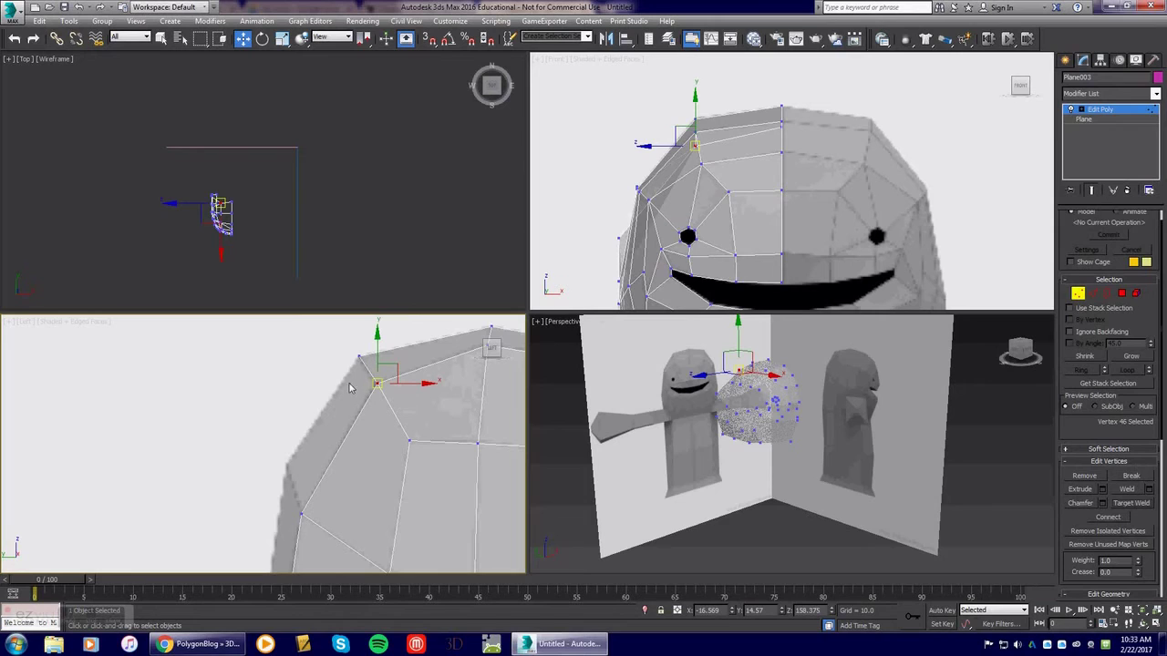
Extrude the short border edge behind the crown down the back of the head to the next reference corner
{"action": "left_click", "coordinate": [358, 357]}
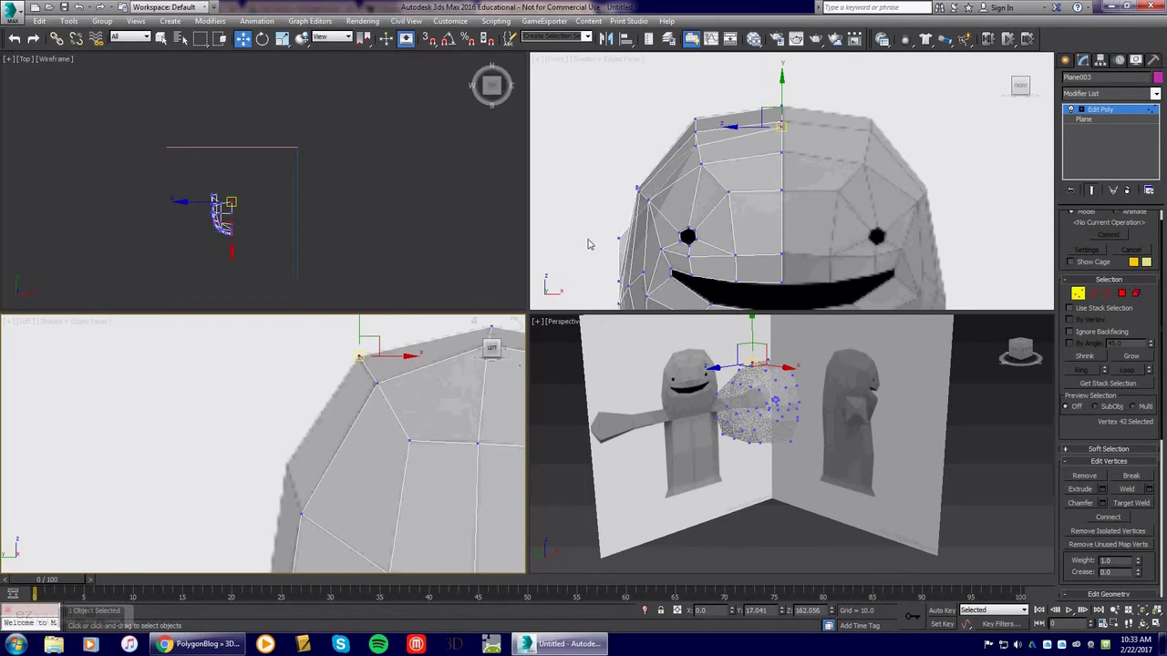
{"action": "left_click", "coordinate": [616, 239]}
{"action": "middle_click_drag", "start_coordinate": [331, 498], "coordinate": [348, 479]}
{"action": "middle_click_drag", "start_coordinate": [362, 413], "coordinate": [336, 410]}
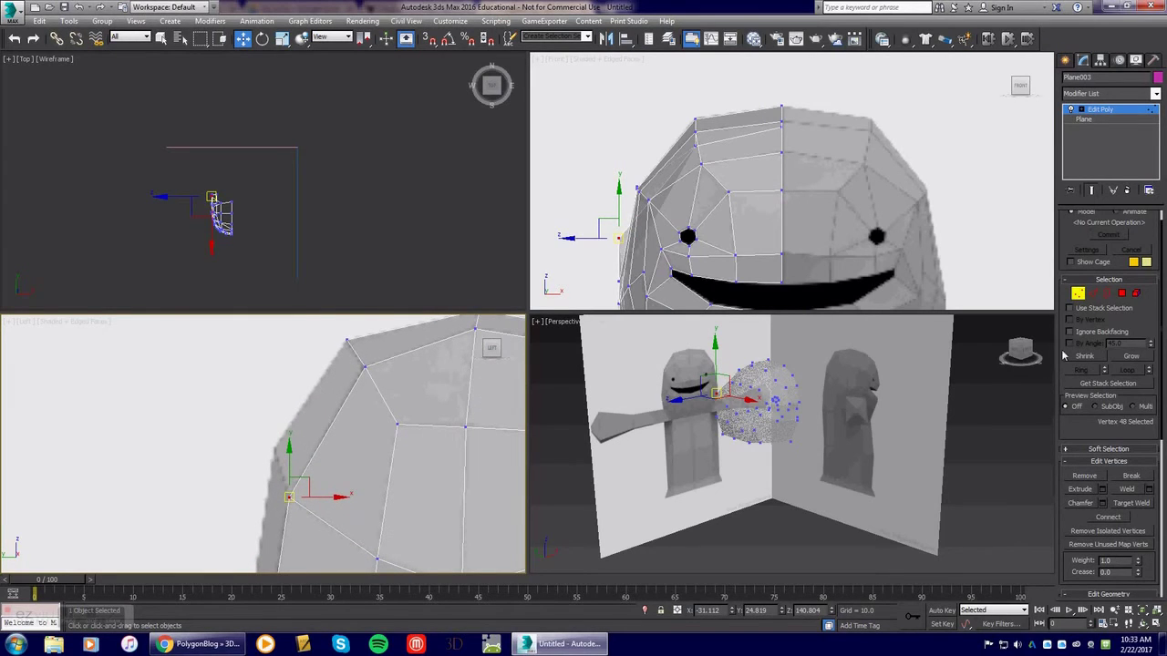
{"action": "left_click", "coordinate": [1093, 293]}
{"action": "left_click", "coordinate": [355, 360]}
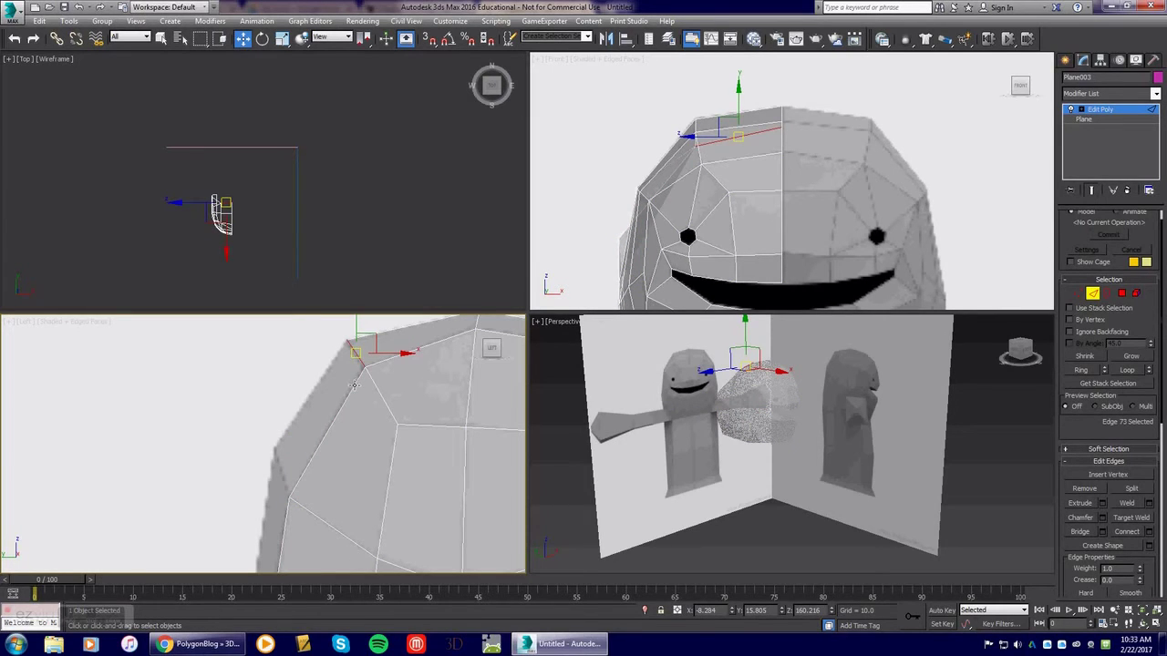
{"action": "left_click_drag", "start_coordinate": [356, 354], "coordinate": [288, 457], "text": "shift"}
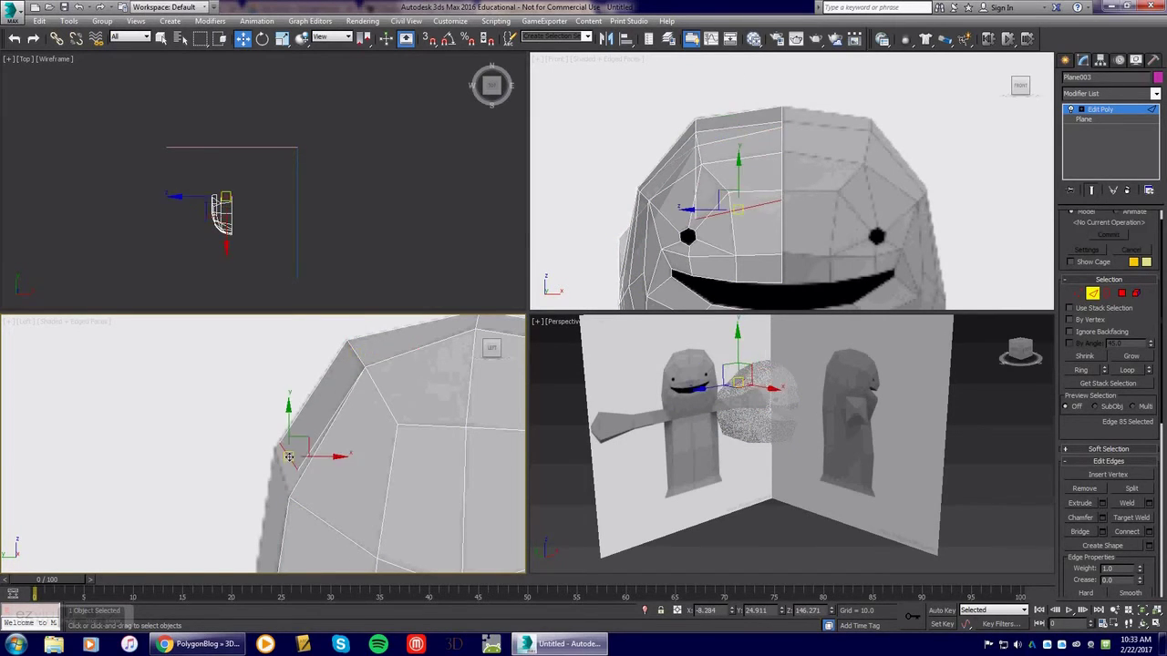
Align the extruded edge's vertices with the reference and target weld the inner one to the adjacent side vertex
{"action": "left_click", "coordinate": [1077, 293]}
{"action": "left_click_drag", "start_coordinate": [279, 442], "coordinate": [287, 490]}
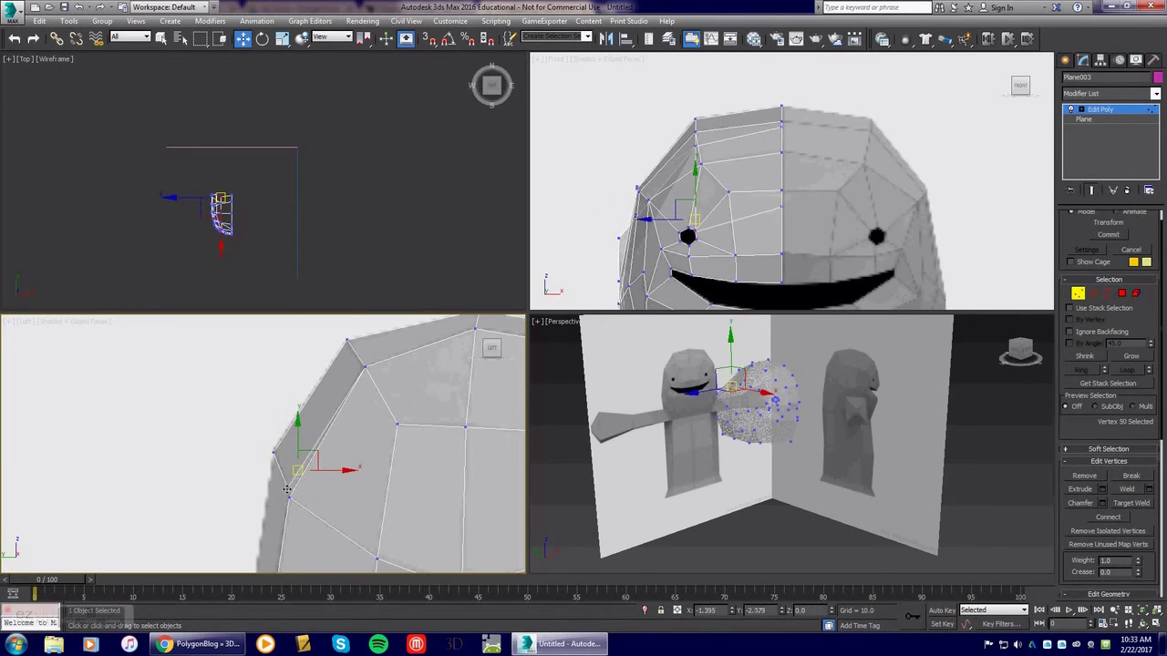
{"action": "left_click", "coordinate": [1131, 504]}
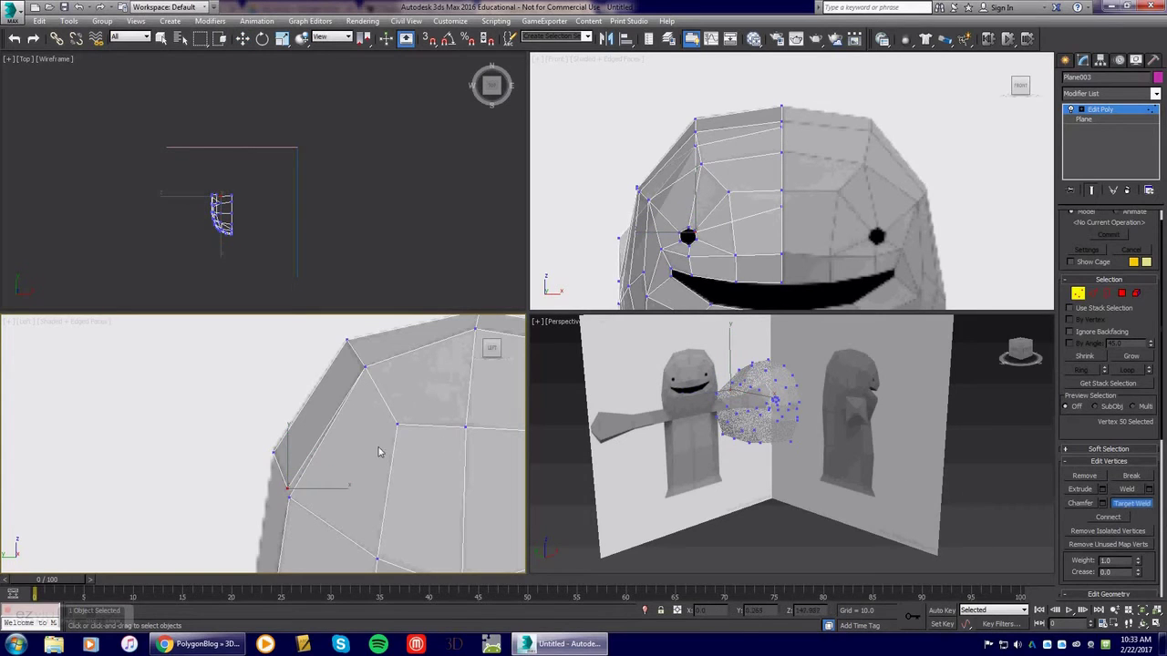
{"action": "left_click", "coordinate": [288, 492]}
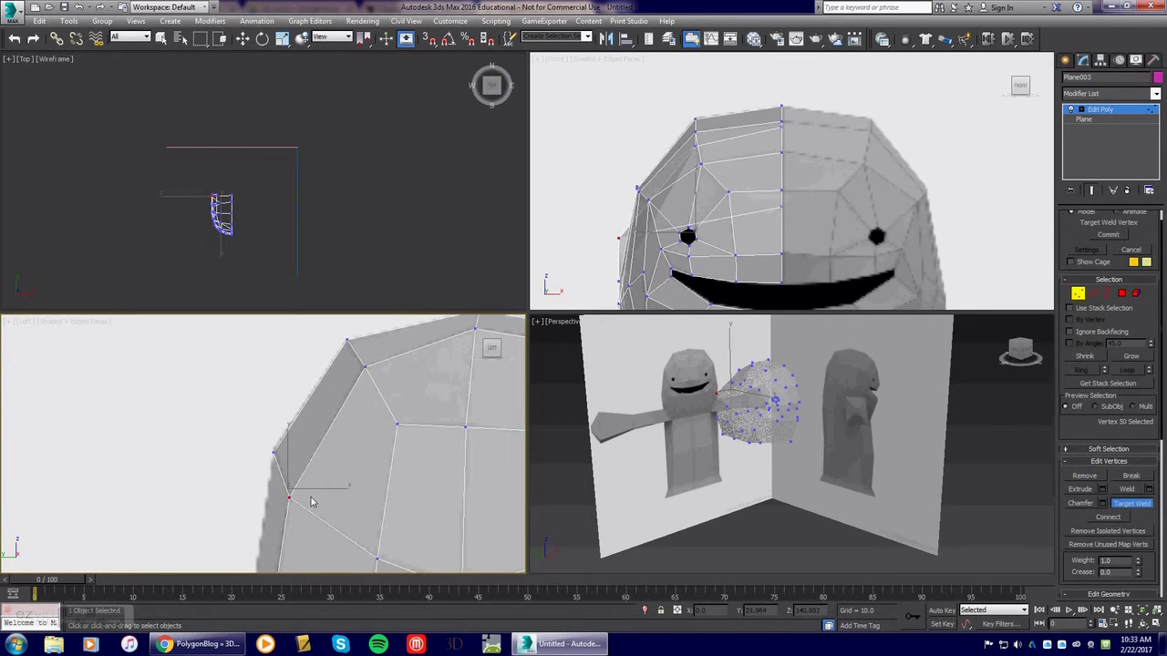
{"action": "scroll", "coordinate": [310, 501], "scroll_direction": "down", "scroll_amount": 4}
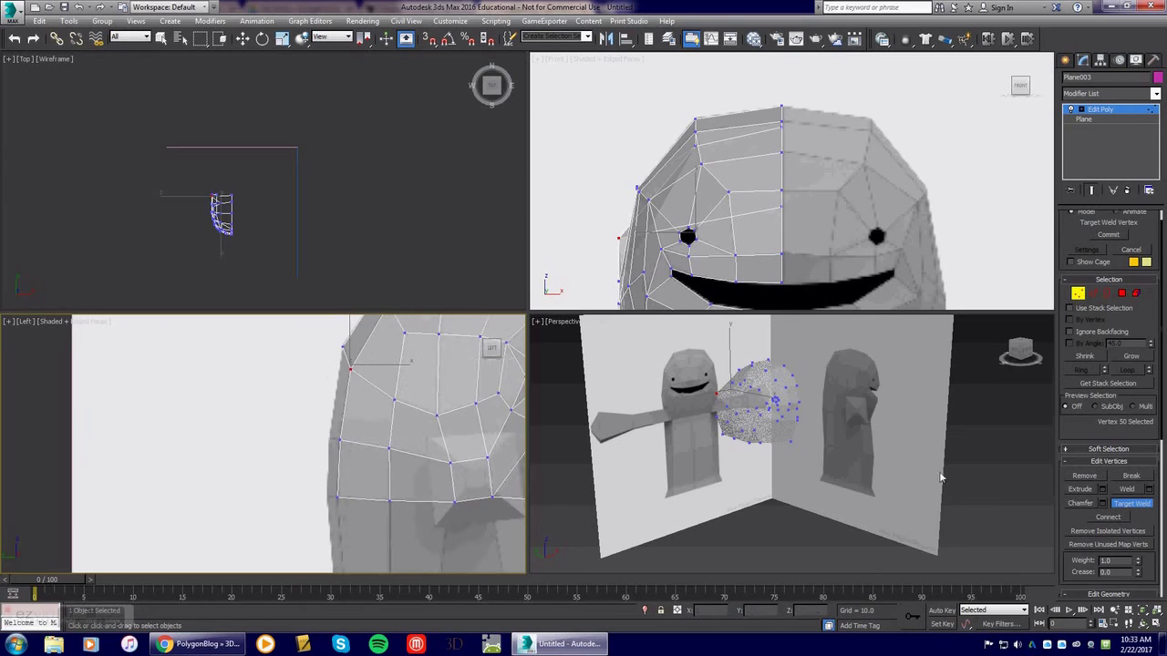
{"action": "left_click", "coordinate": [1135, 499]}
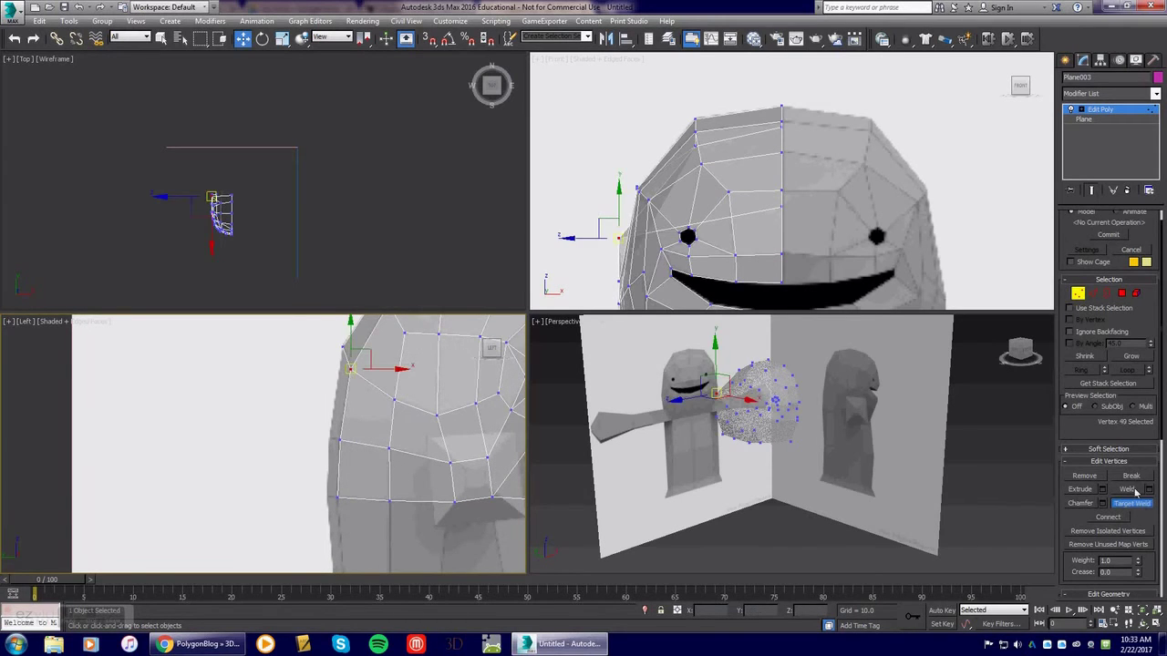
Extrude the two rear border edges below the weld slightly backwards to the reference's back outline
{"action": "left_click", "coordinate": [1093, 293]}
{"action": "left_click", "coordinate": [343, 418]}
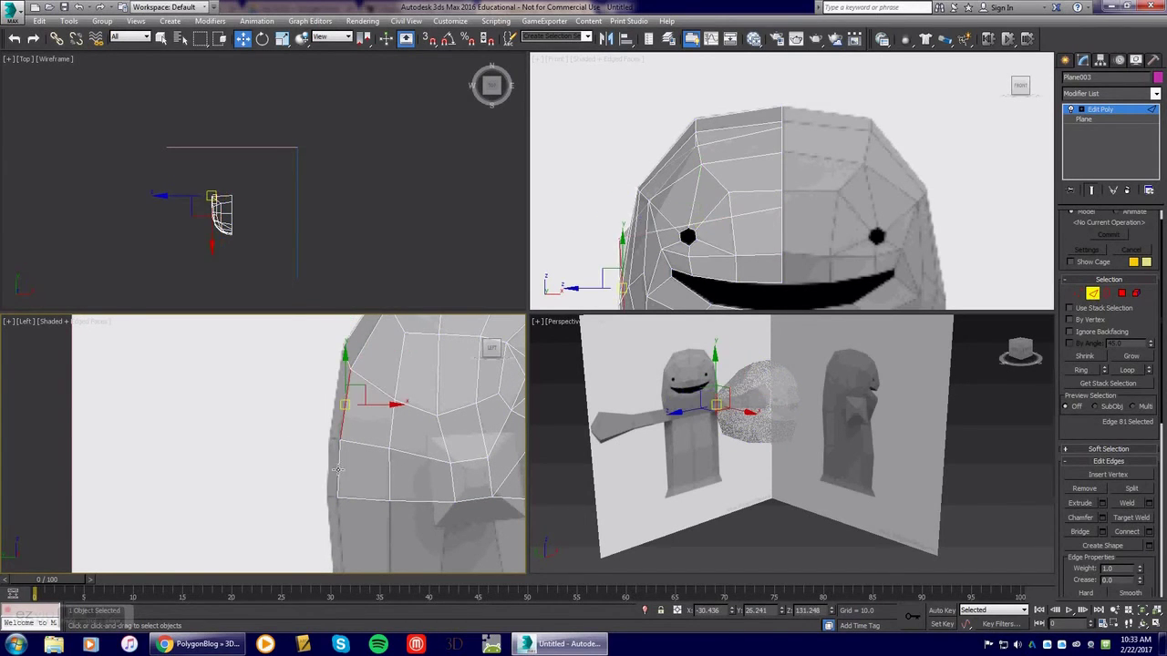
{"action": "left_click", "coordinate": [340, 469], "text": "ctrl"}
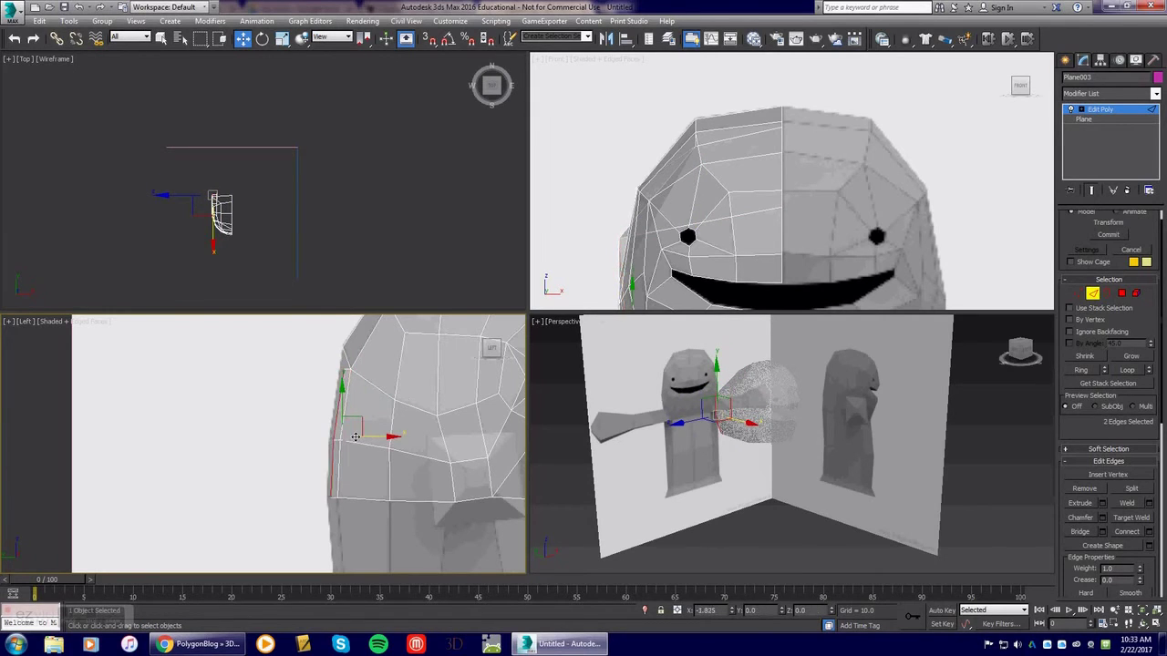
Return to vertex editing and dismiss the missing autoback path message
{"action": "left_click", "coordinate": [1093, 293]}
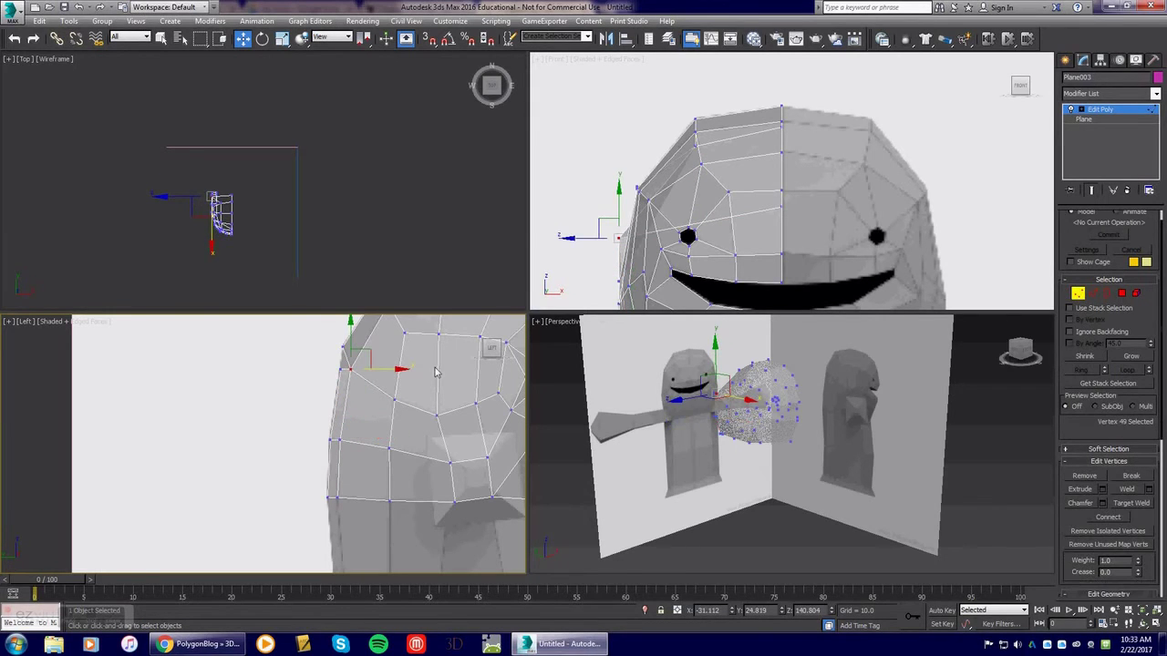
{"action": "left_click", "coordinate": [653, 370]}
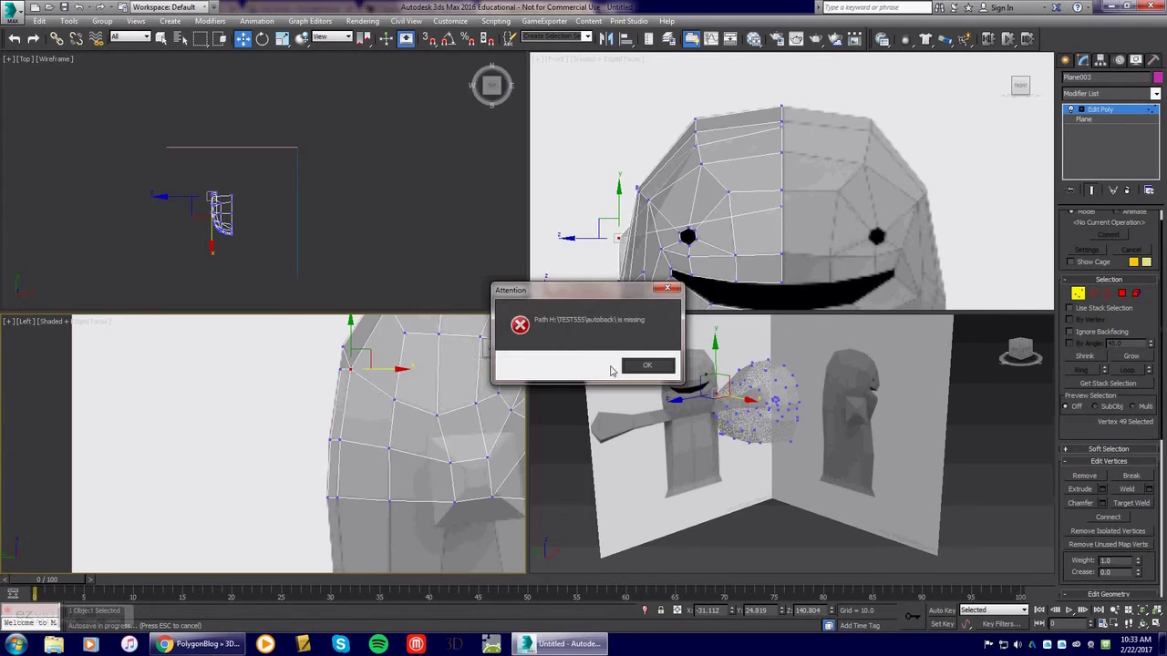
{"action": "left_click", "coordinate": [648, 369]}
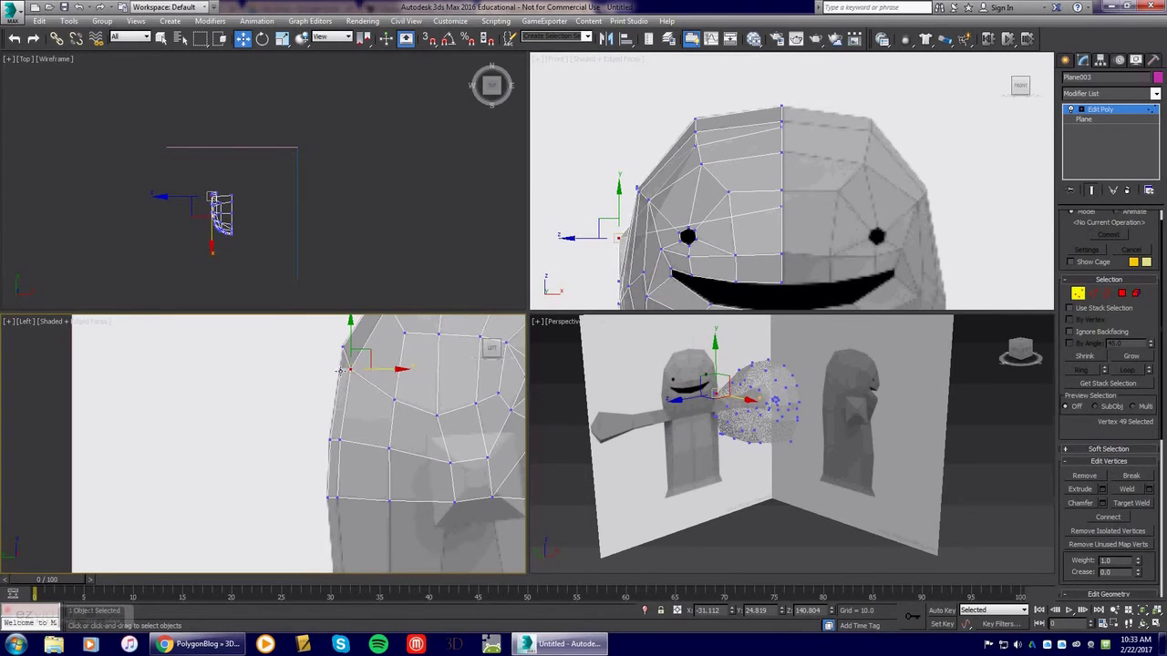
Move the extruded edge's upper vertex up along the back outline and target weld it to the vertex just above
{"action": "left_click", "coordinate": [339, 368]}
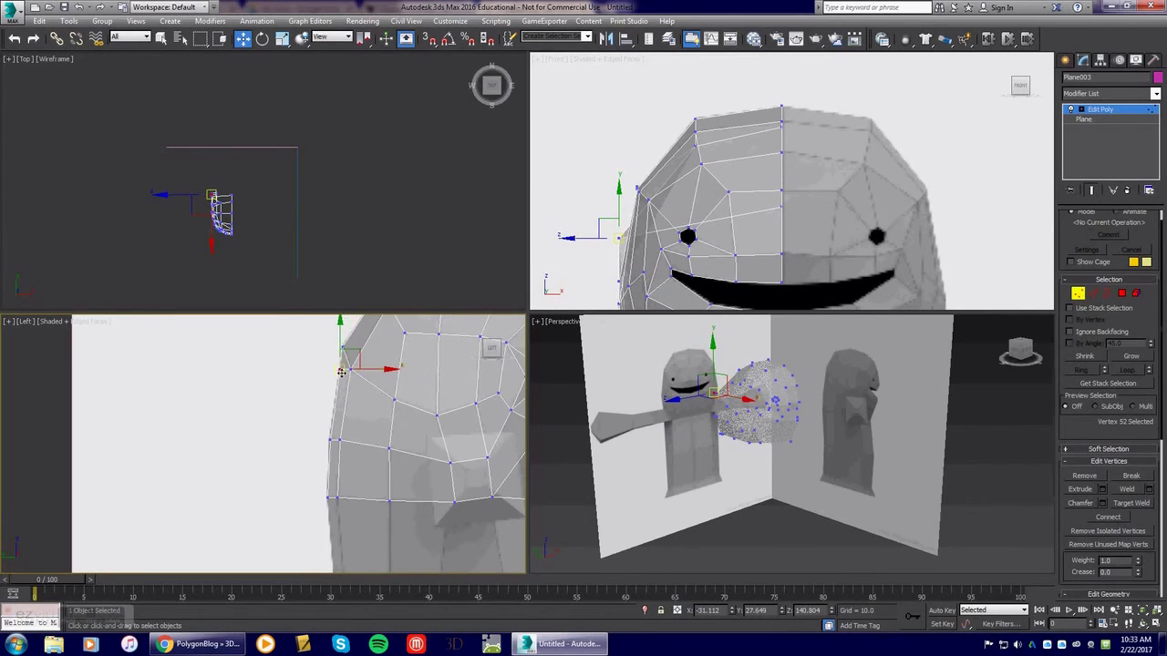
{"action": "scroll", "coordinate": [336, 379], "scroll_direction": "up", "scroll_amount": 5}
{"action": "left_click_drag", "start_coordinate": [341, 363], "coordinate": [343, 341]}
{"action": "middle_click_drag", "start_coordinate": [316, 357], "coordinate": [285, 432]}
{"action": "left_click", "coordinate": [1133, 503]}
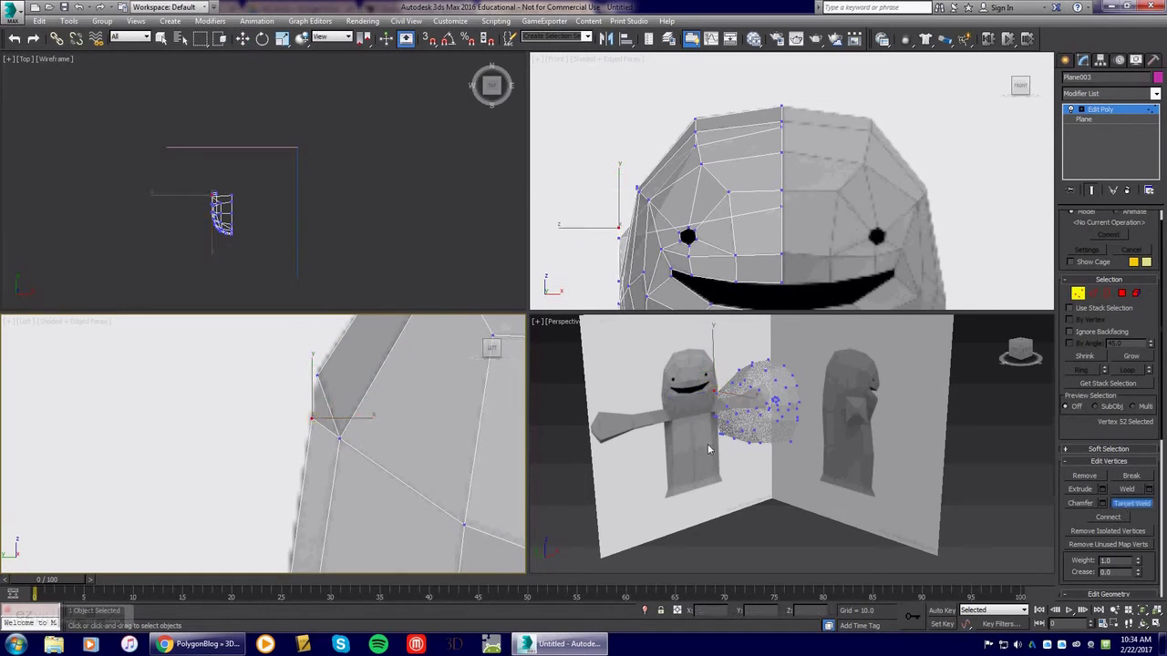
{"action": "left_click", "coordinate": [311, 420]}
{"action": "left_click", "coordinate": [317, 374]}
Turn off see-through display and inspect the shaded half head from the side, front and perspective
{"action": "middle_click_drag", "start_coordinate": [317, 448], "coordinate": [321, 376]}
{"action": "scroll", "coordinate": [331, 458], "scroll_direction": "down", "scroll_amount": 3}
{"action": "left_click", "coordinate": [304, 405]}
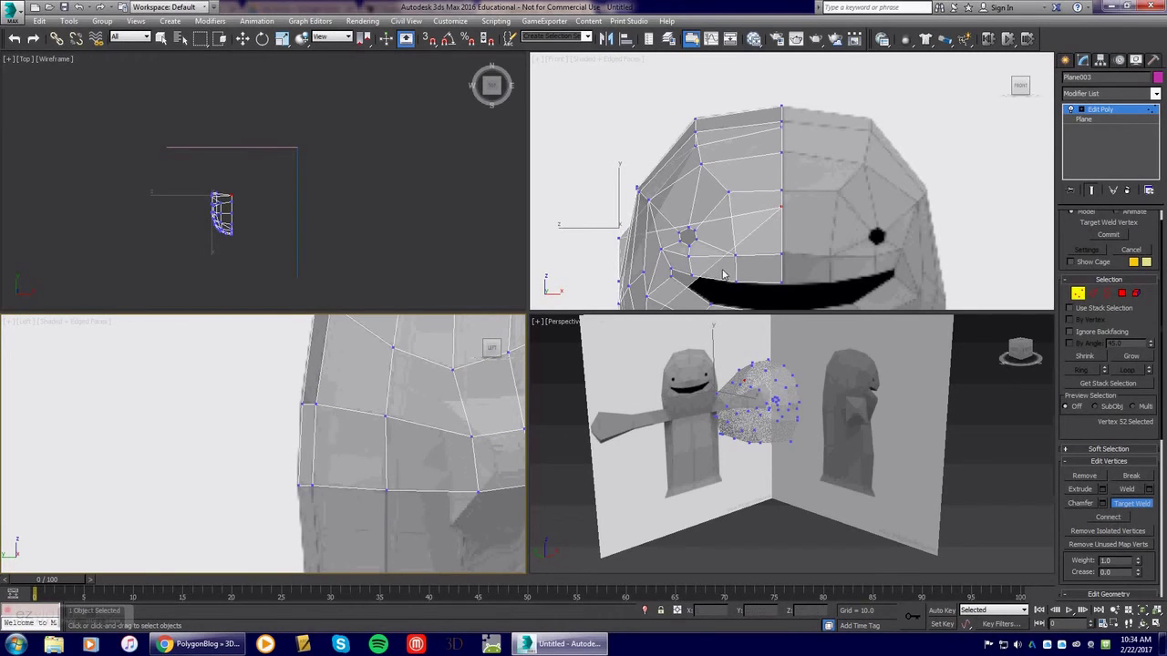
{"action": "left_click", "coordinate": [756, 409]}
{"action": "key", "text": "alt+x"}
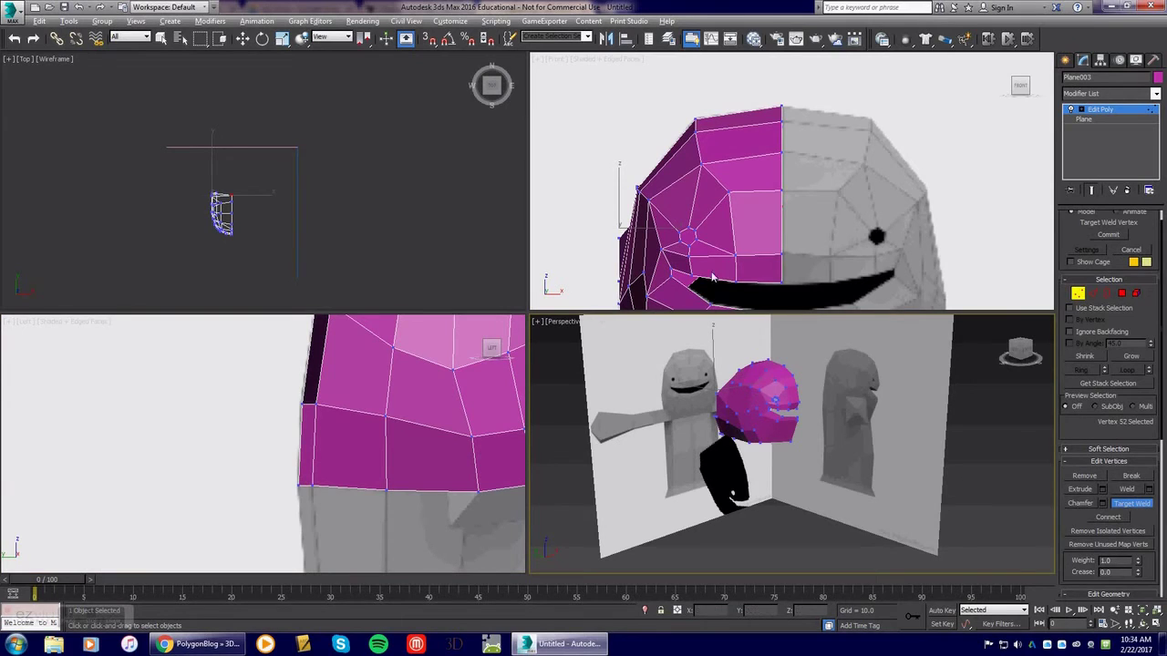
{"action": "scroll", "coordinate": [451, 395], "scroll_direction": "down", "scroll_amount": 5}
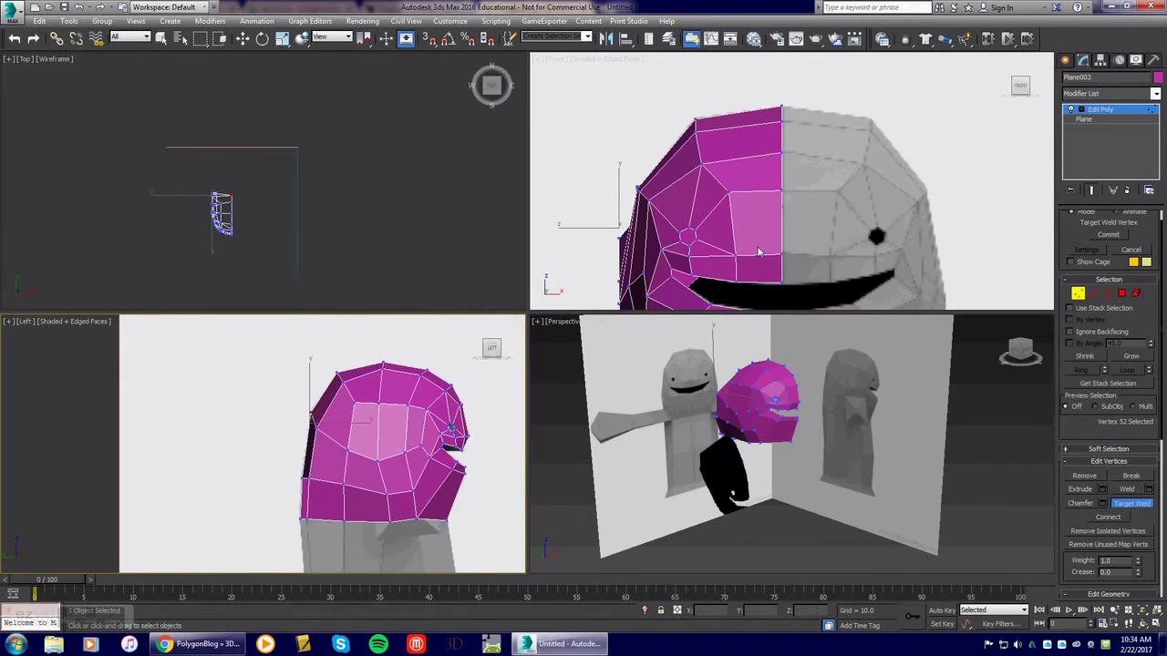
{"action": "scroll", "coordinate": [752, 182], "scroll_direction": "down", "scroll_amount": 4}
{"action": "middle_click_drag", "start_coordinate": [746, 190], "coordinate": [721, 199]}
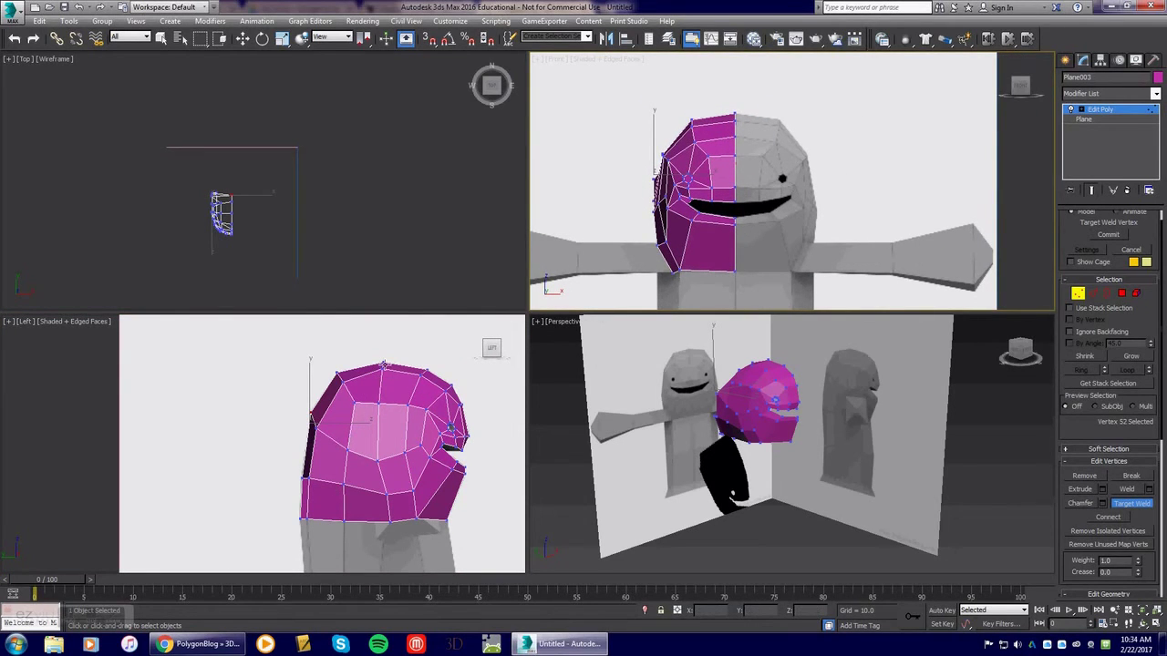
{"action": "scroll", "coordinate": [762, 408], "scroll_direction": "up", "scroll_amount": 5}
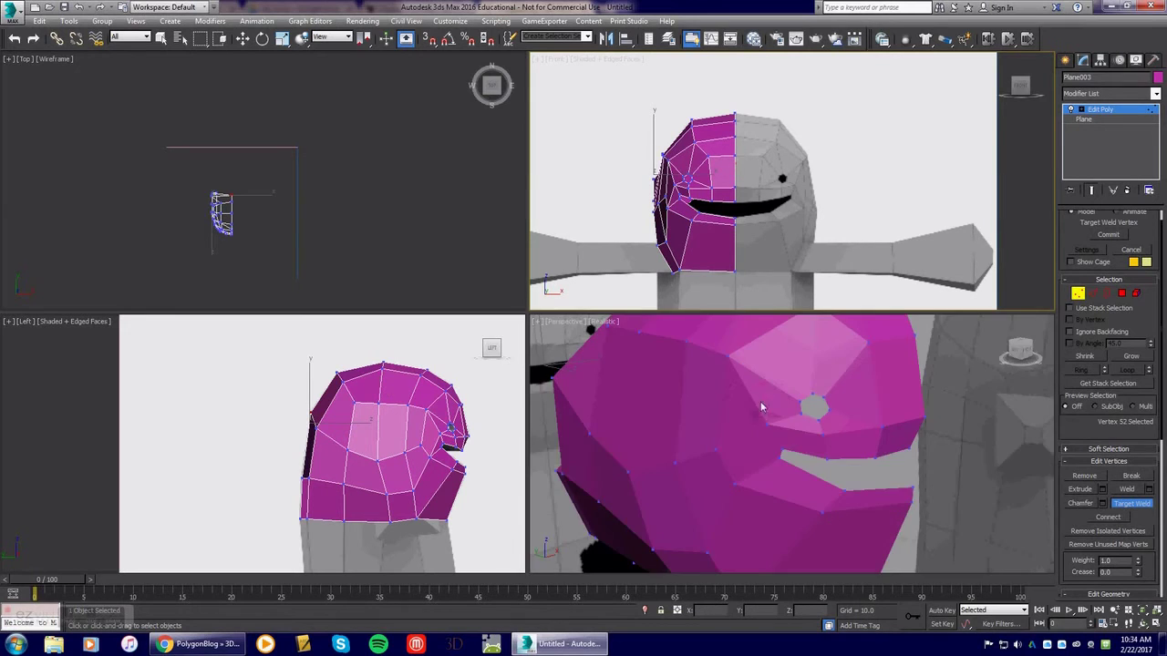
{"action": "scroll", "coordinate": [741, 420], "scroll_direction": "down", "scroll_amount": 5}
{"action": "middle_click_drag", "start_coordinate": [740, 420], "coordinate": [772, 429], "text": "alt"}
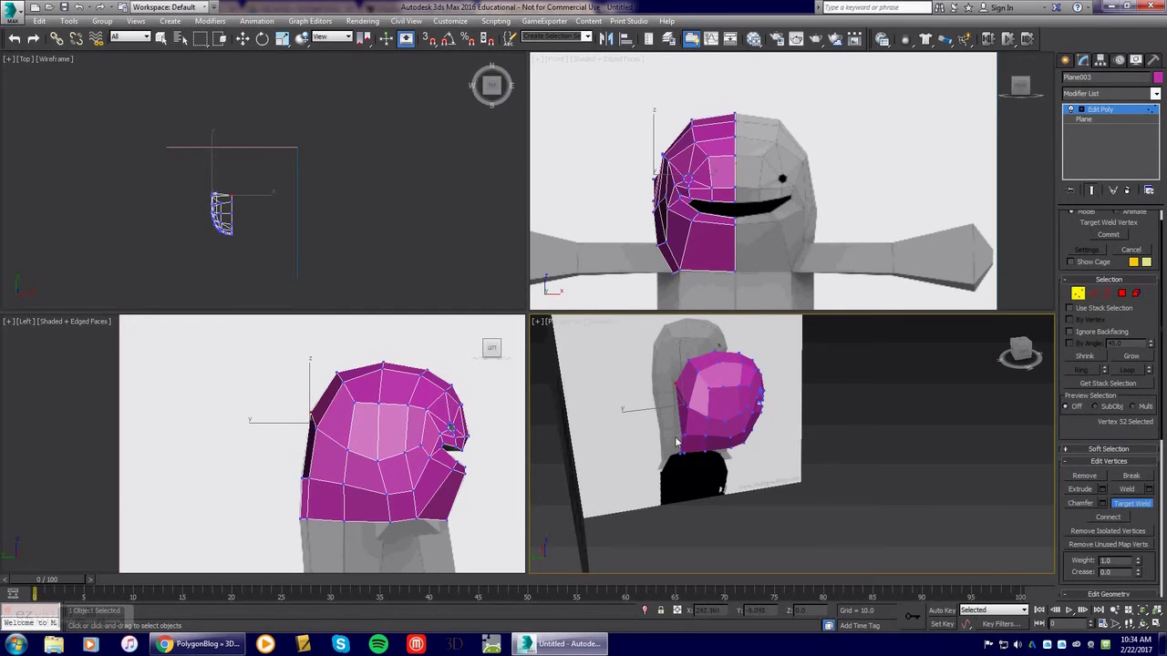
Leave Target Weld, select the two lowest rear edge vertices and move them along X to the head's centre line
{"action": "left_click", "coordinate": [1135, 503]}
{"action": "left_click", "coordinate": [898, 457]}
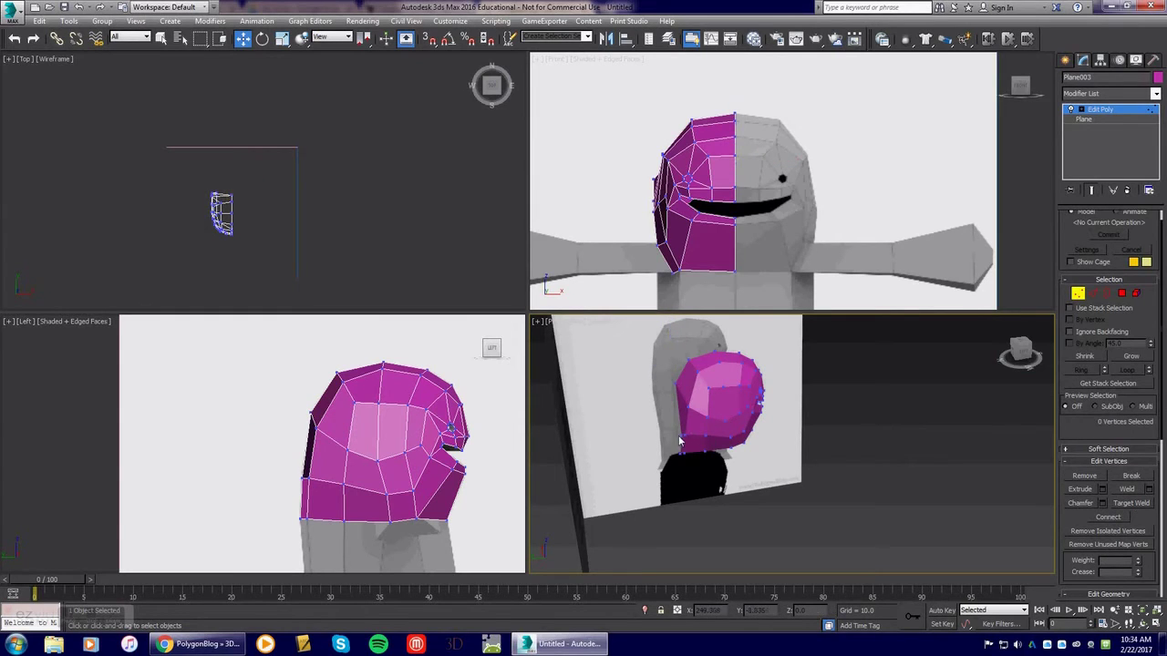
{"action": "left_click", "coordinate": [682, 435]}
{"action": "left_click", "coordinate": [680, 453], "text": "shift"}
{"action": "left_click", "coordinate": [678, 452]}
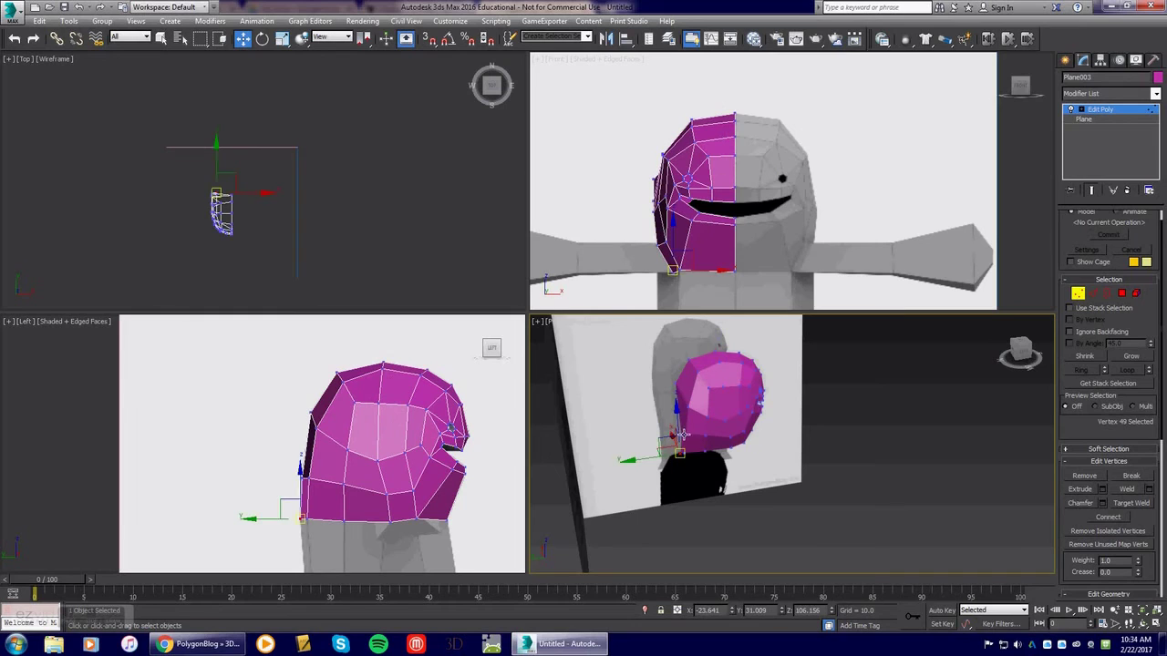
{"action": "left_click", "coordinate": [679, 445]}
{"action": "left_click_drag", "start_coordinate": [673, 430], "coordinate": [663, 417]}
{"action": "scroll", "coordinate": [691, 445], "scroll_direction": "up", "scroll_amount": 8}
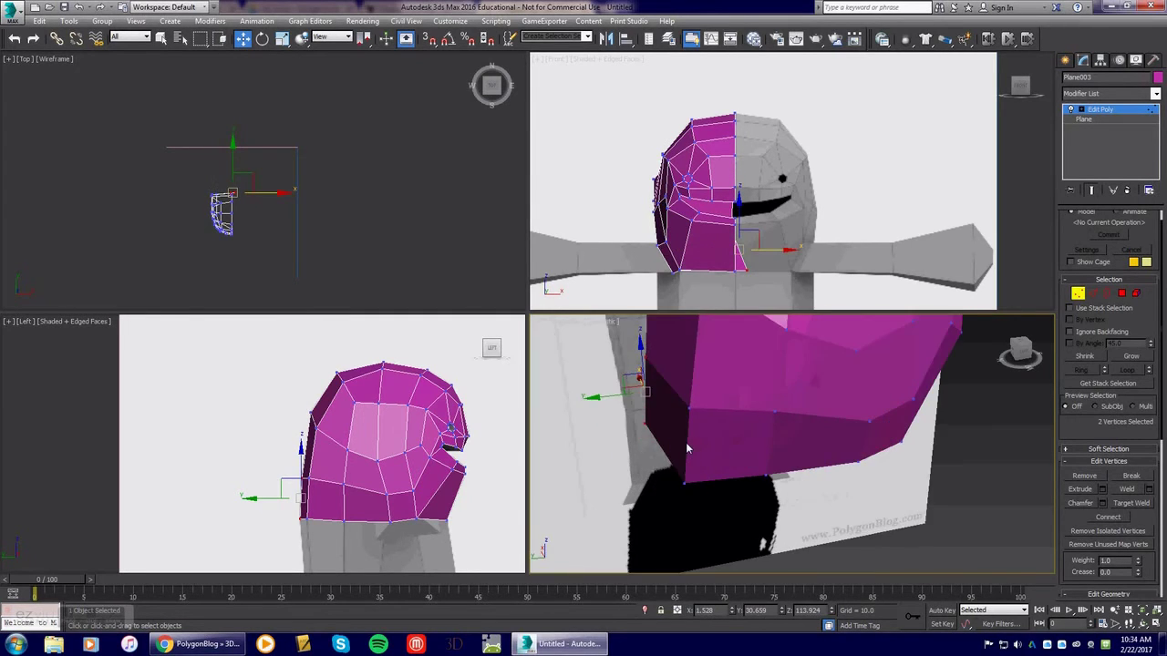
Set the X position of the upper rear centre vertices to 0, leaving the lowest one as is
{"action": "middle_click_drag", "start_coordinate": [691, 445], "coordinate": [705, 443], "text": "alt"}
{"action": "middle_click_drag", "start_coordinate": [668, 377], "coordinate": [727, 261], "text": "alt"}
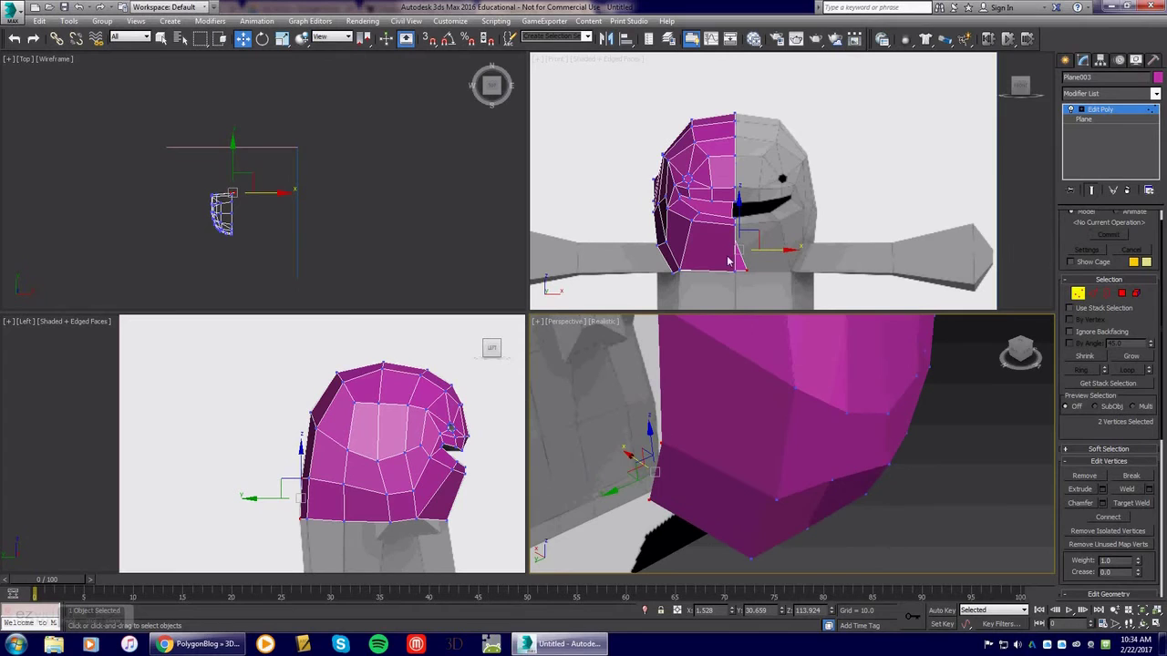
{"action": "right_click", "coordinate": [733, 610]}
{"action": "left_click", "coordinate": [675, 459]}
{"action": "left_click", "coordinate": [666, 445]}
{"action": "right_click", "coordinate": [733, 611]}
{"action": "middle_click_drag", "start_coordinate": [671, 400], "coordinate": [661, 463]}
{"action": "left_click_drag", "start_coordinate": [627, 443], "coordinate": [660, 481]}
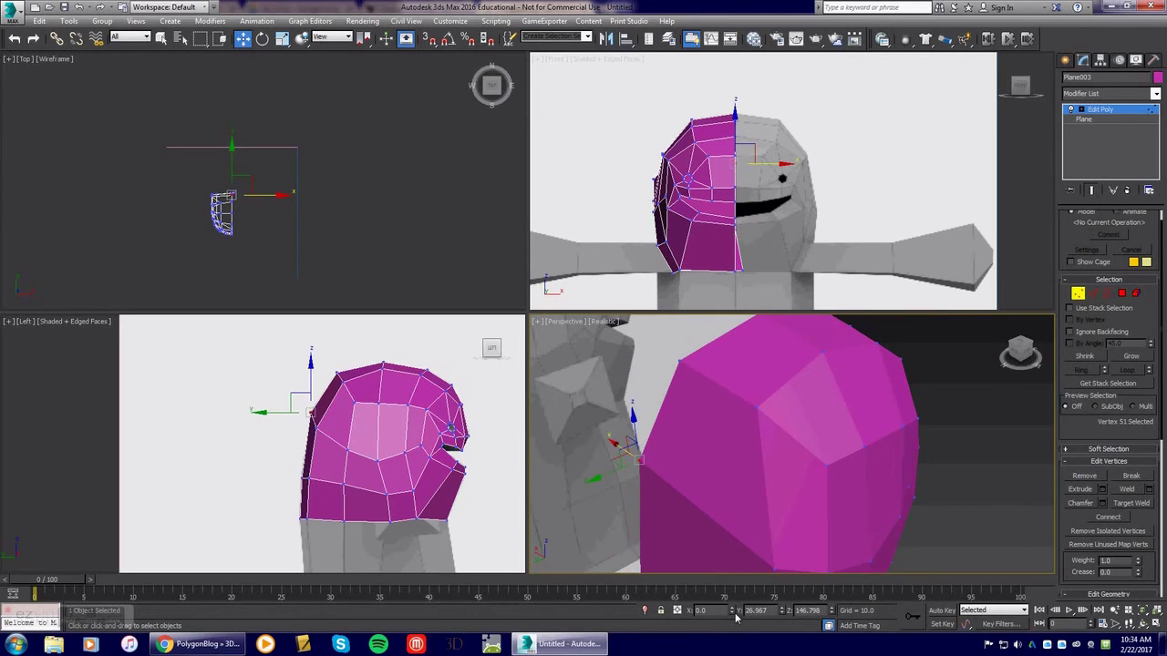
Move the lower side vertices and the bottom rear corner vertex inward along X to round the back of the head
{"action": "middle_click_drag", "start_coordinate": [677, 454], "coordinate": [628, 334]}
{"action": "scroll", "coordinate": [691, 417], "scroll_direction": "down", "scroll_amount": 4}
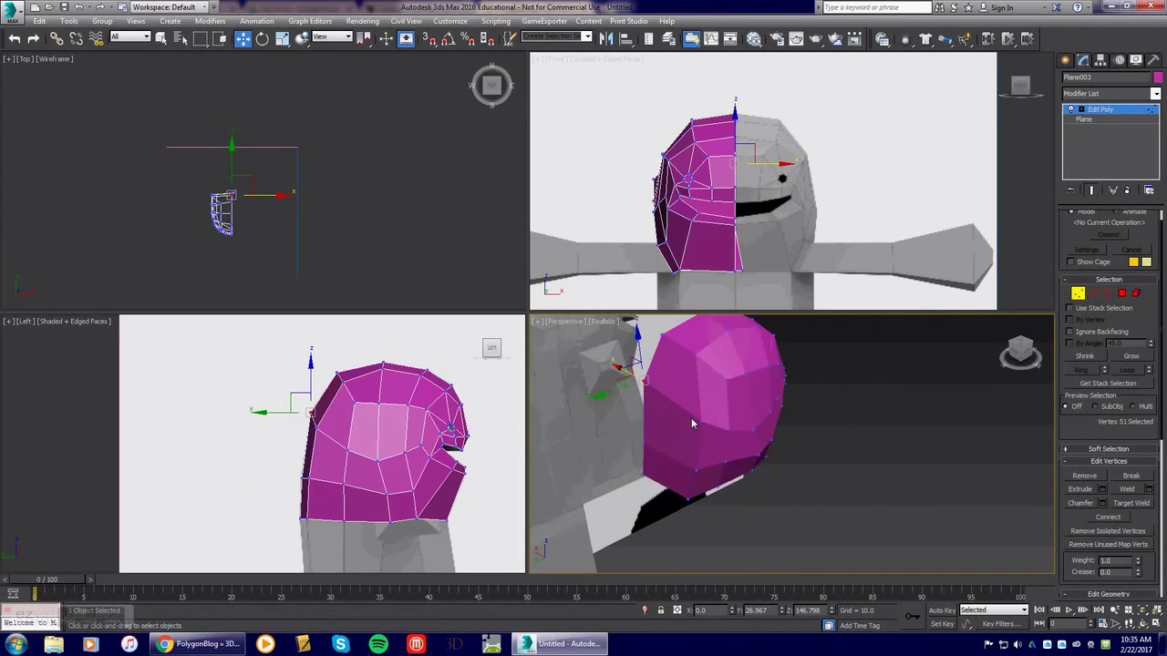
{"action": "left_click_drag", "start_coordinate": [676, 398], "coordinate": [717, 471]}
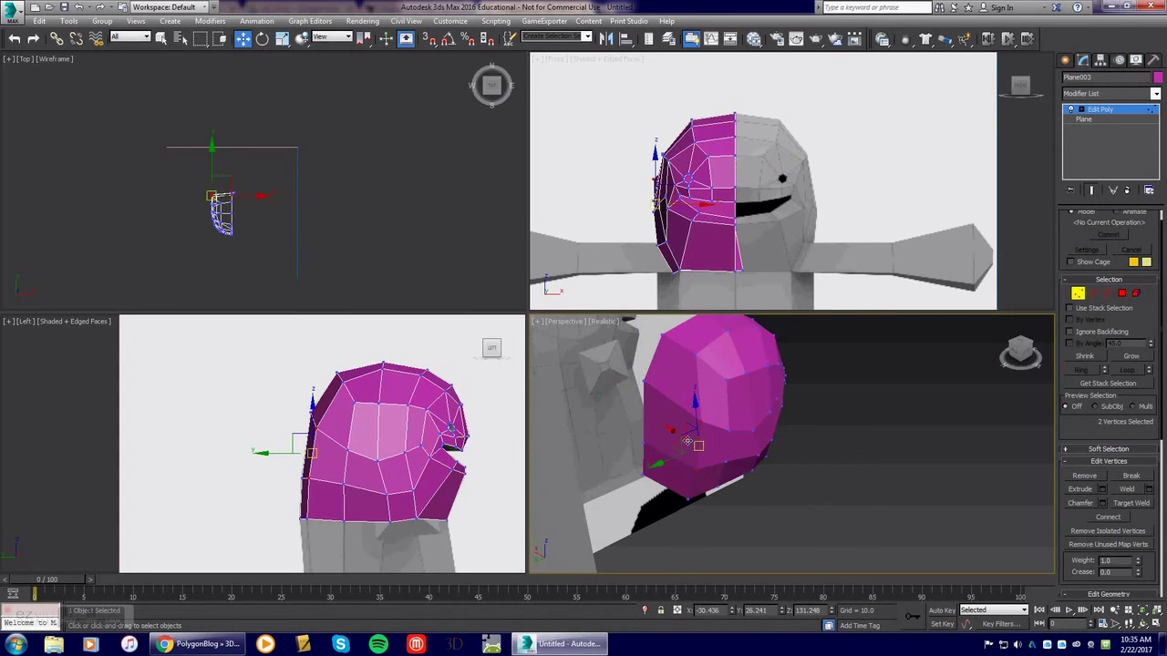
{"action": "left_click_drag", "start_coordinate": [679, 435], "coordinate": [734, 475]}
{"action": "left_click_drag", "start_coordinate": [707, 436], "coordinate": [703, 436]}
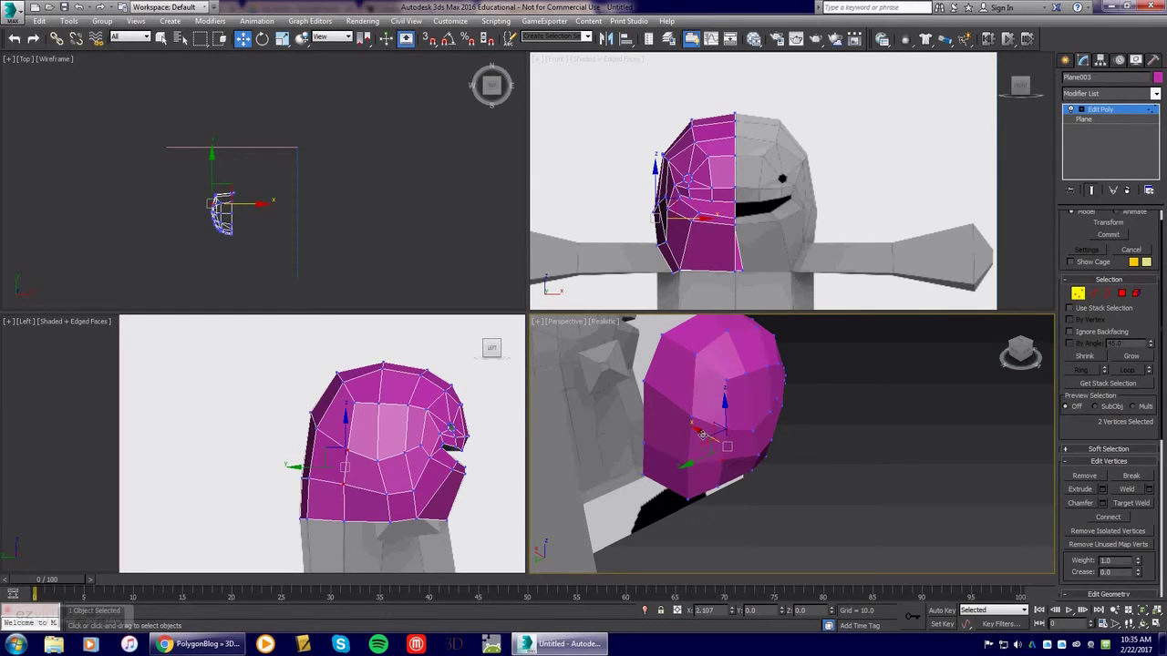
{"action": "left_click", "coordinate": [665, 481]}
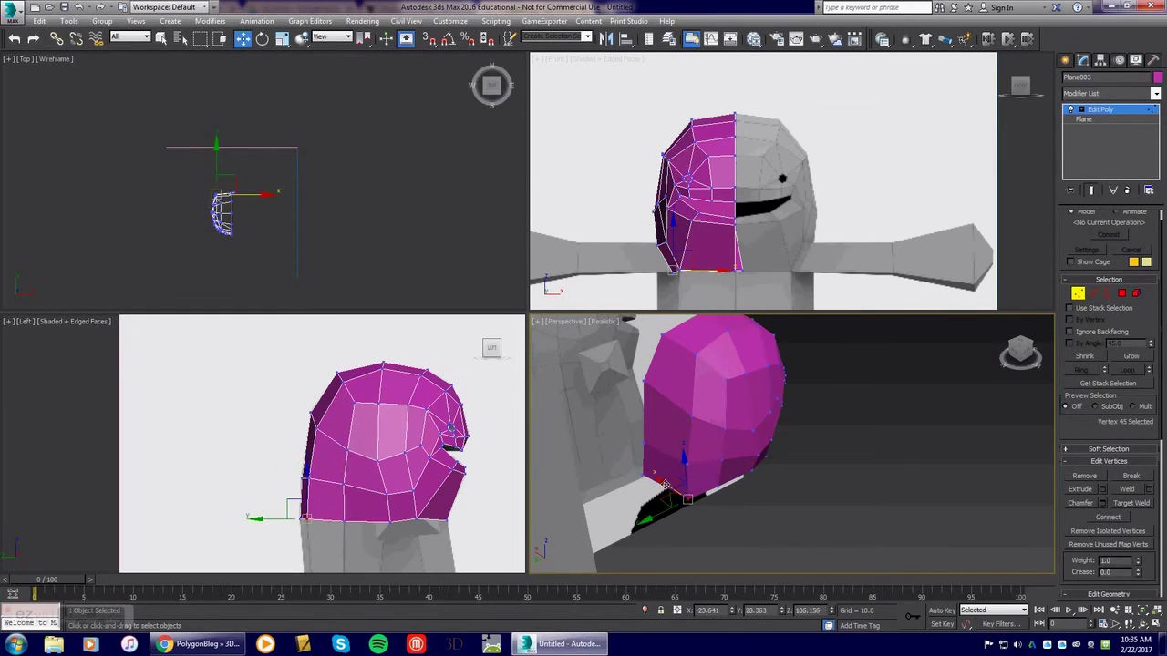
{"action": "left_click_drag", "start_coordinate": [663, 485], "coordinate": [672, 449]}
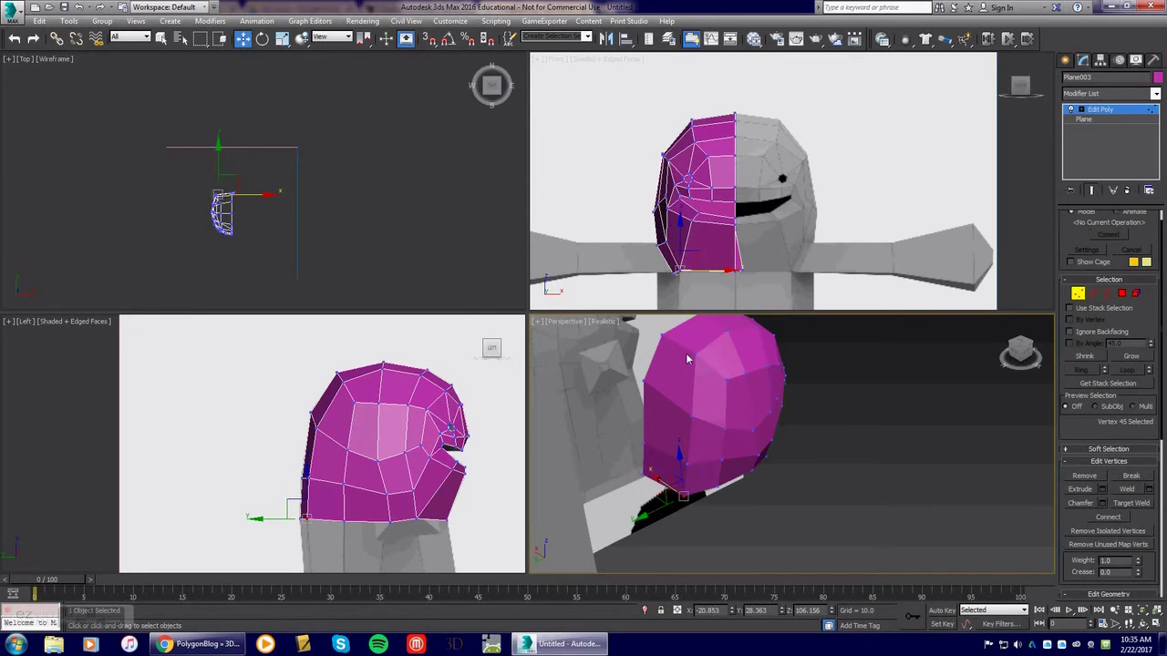
Move the two rear side vertices above the bottom corner inward along X to about -22.3
{"action": "middle_click_drag", "start_coordinate": [743, 401], "coordinate": [690, 420], "text": "alt"}
{"action": "left_click", "coordinate": [677, 434]}
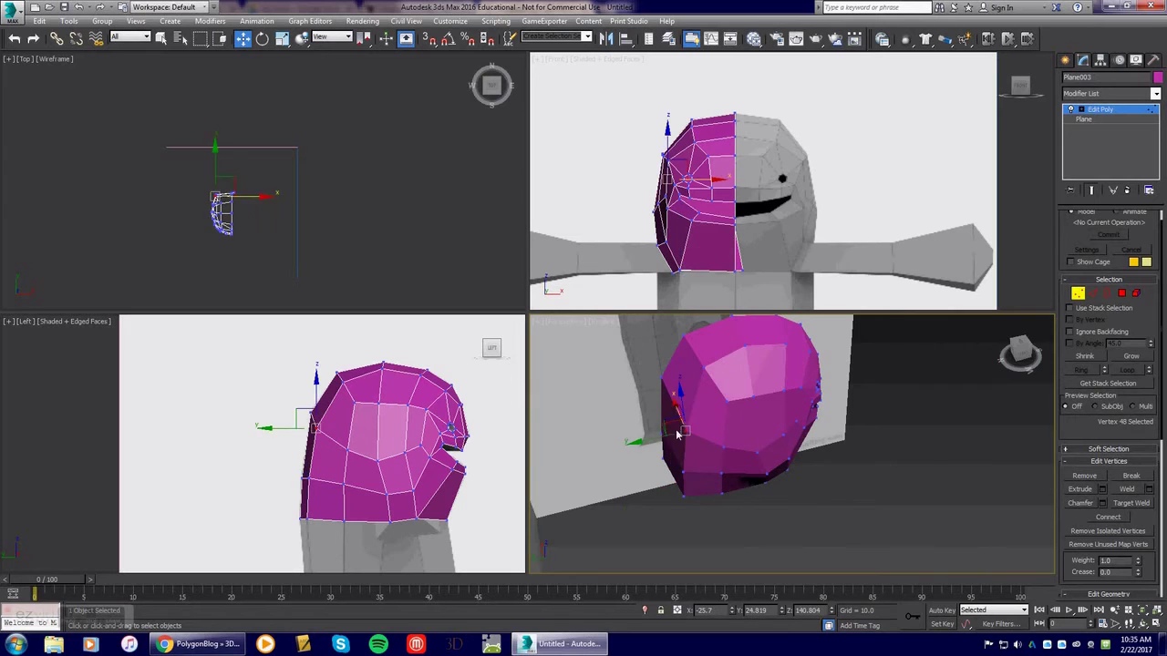
{"action": "left_click_drag", "start_coordinate": [677, 409], "coordinate": [678, 405]}
{"action": "middle_click_drag", "start_coordinate": [729, 446], "coordinate": [683, 479], "text": "alt"}
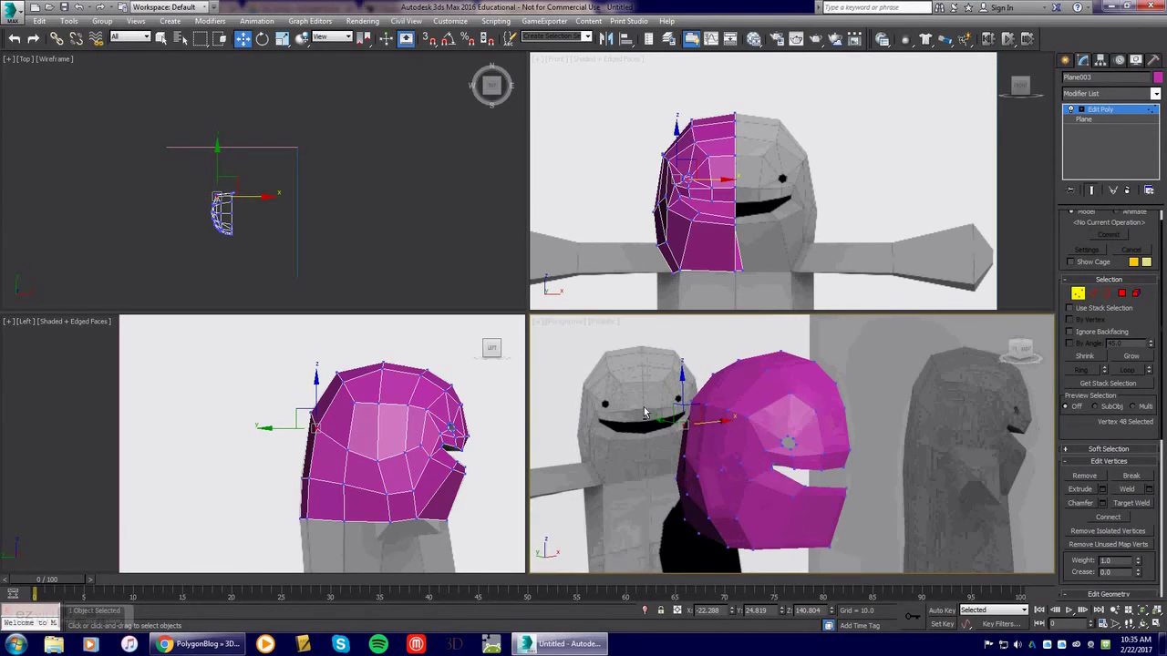
{"action": "left_click", "coordinate": [682, 476]}
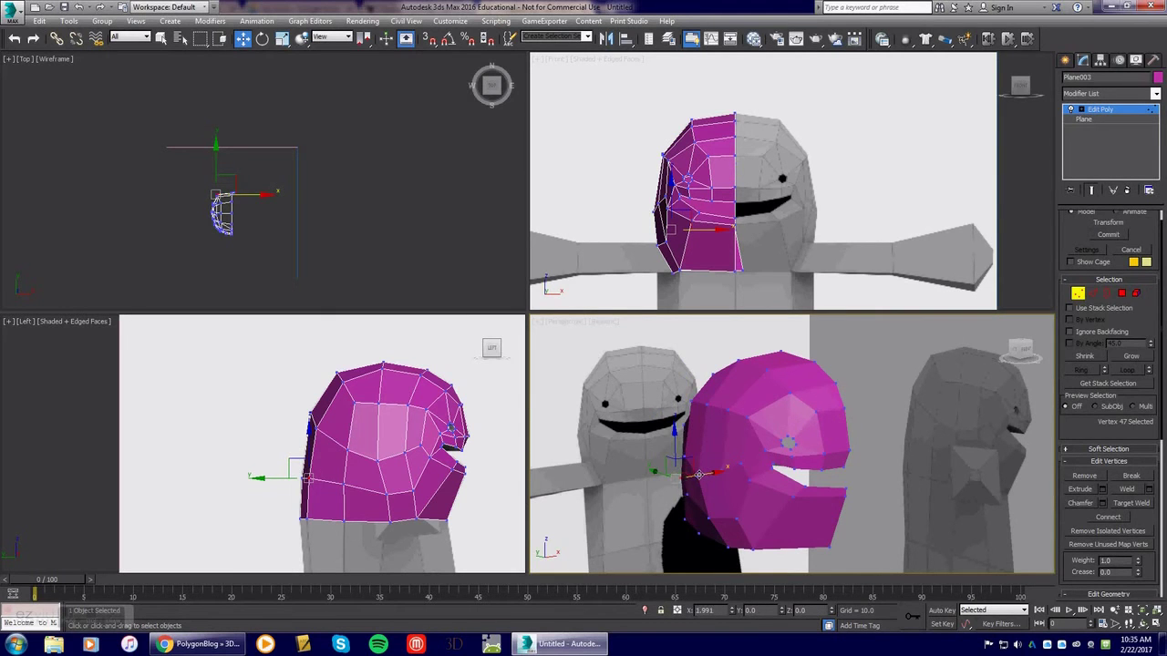
Set the bottom rear centre vertex's X position to 0 and clear the selection
{"action": "middle_click_drag", "start_coordinate": [734, 481], "coordinate": [751, 515], "text": "alt"}
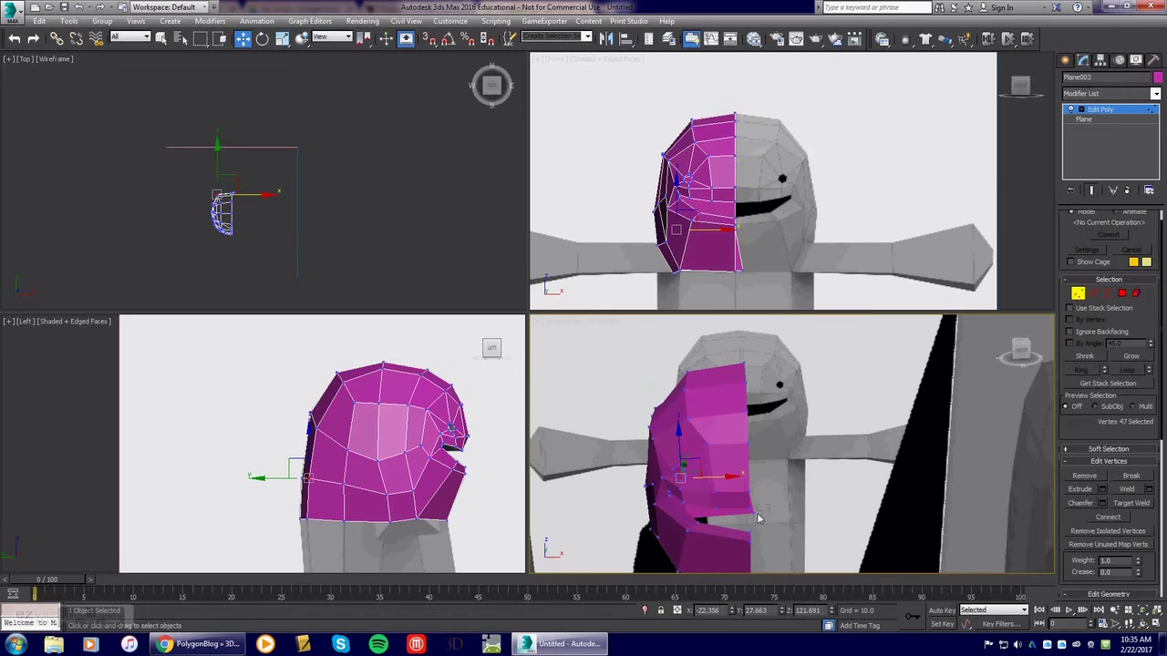
{"action": "left_click", "coordinate": [753, 526]}
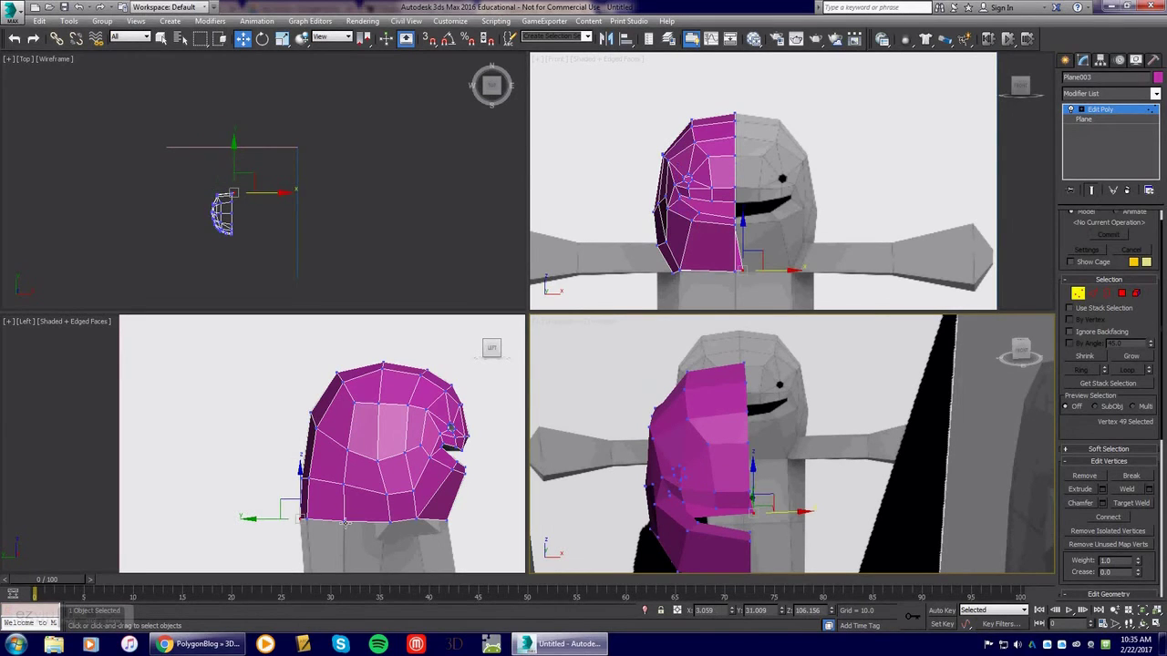
{"action": "right_click", "coordinate": [731, 612]}
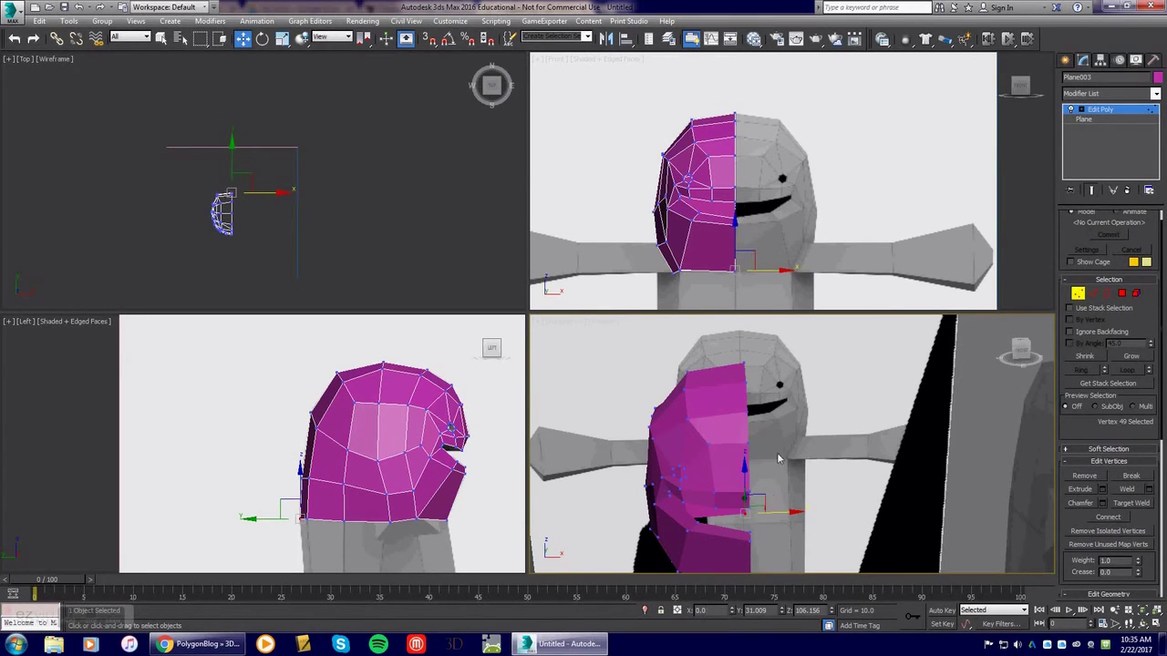
{"action": "middle_click_drag", "start_coordinate": [765, 464], "coordinate": [768, 413]}
{"action": "left_click", "coordinate": [750, 229]}
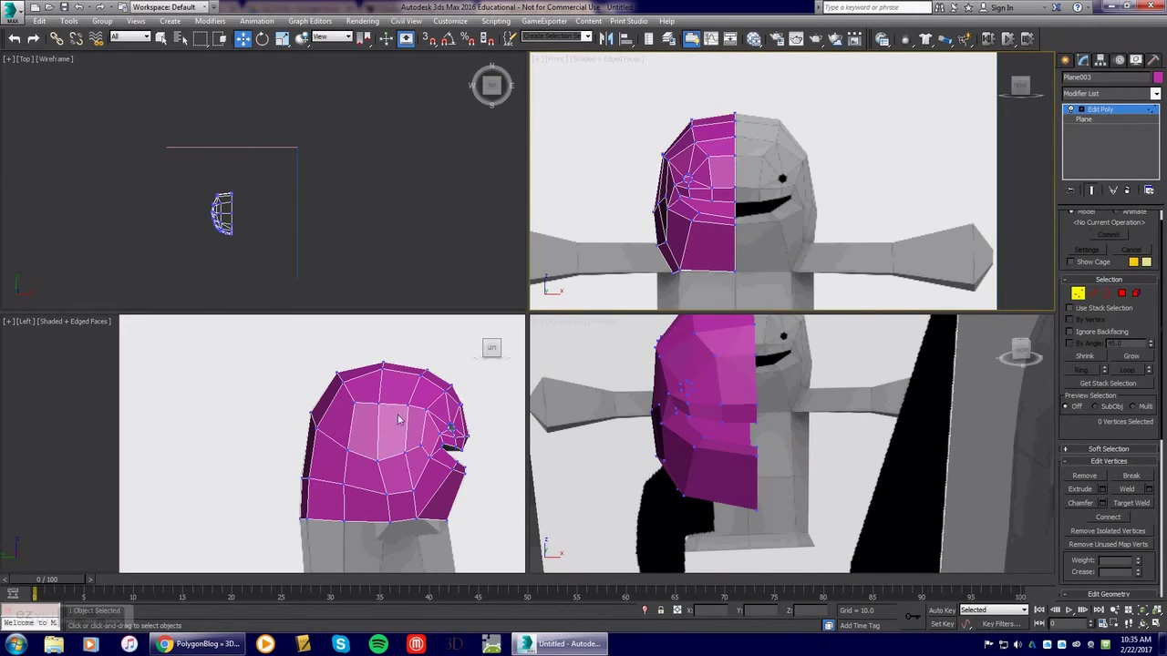
Select the head's five bottom border edges, enable see-through display and extrude them down to the reference body's next horizontal line
{"action": "scroll", "coordinate": [397, 419], "scroll_direction": "down", "scroll_amount": 5}
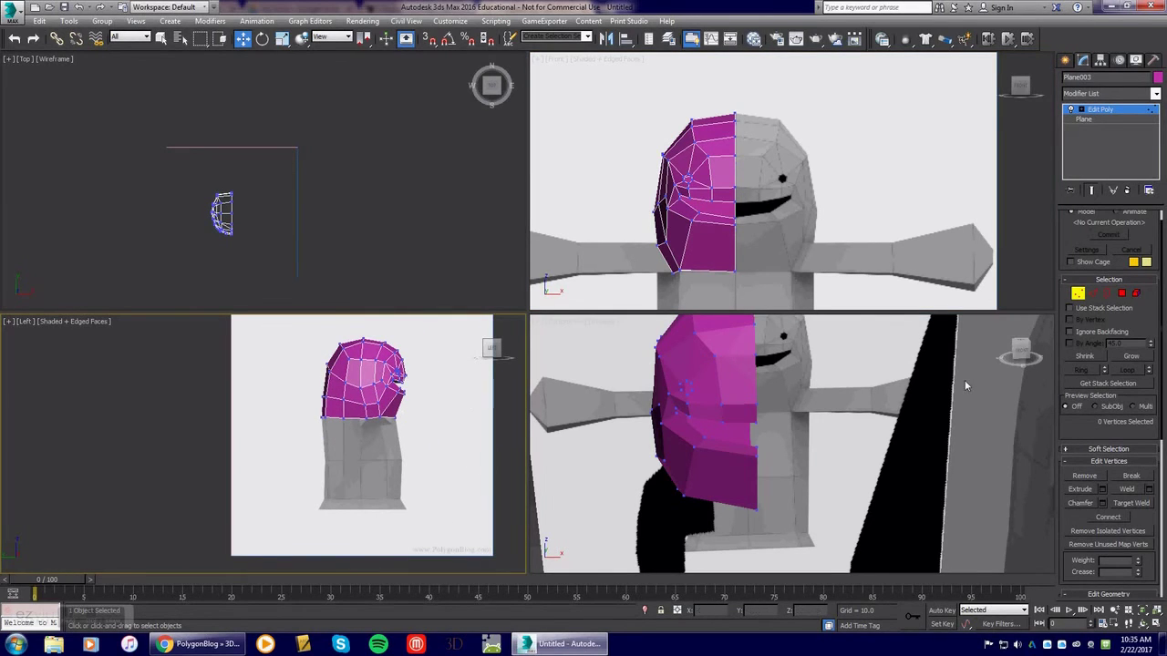
{"action": "left_click", "coordinate": [1092, 293]}
{"action": "left_click", "coordinate": [356, 419]}
{"action": "scroll", "coordinate": [333, 416], "scroll_direction": "up", "scroll_amount": 3}
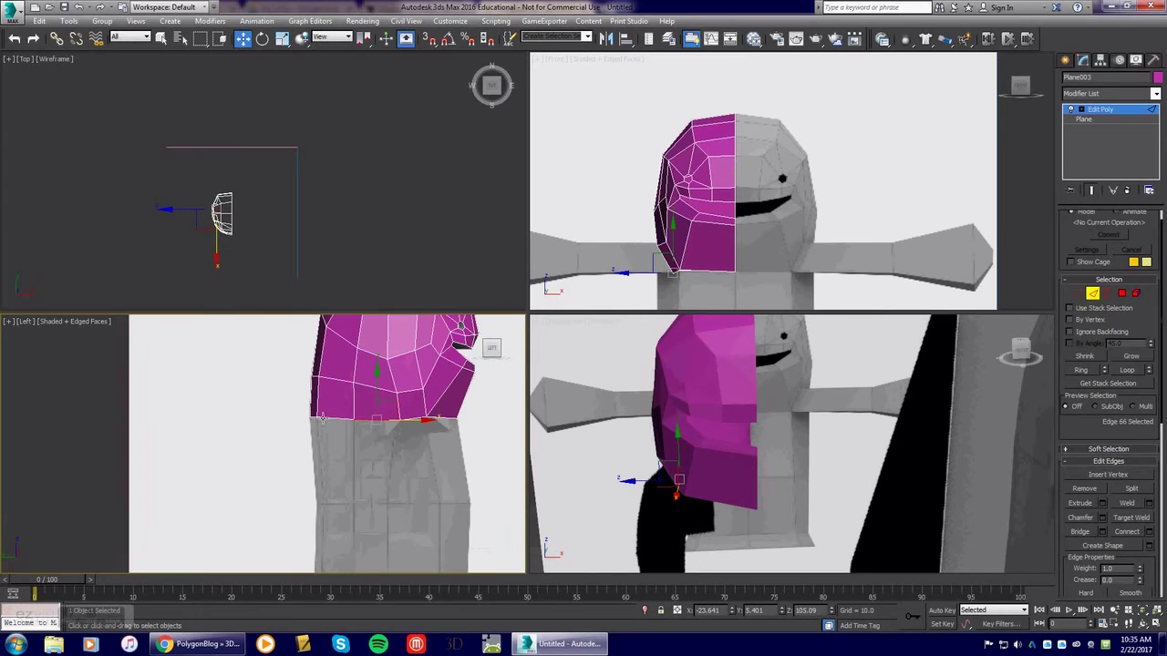
{"action": "left_click", "coordinate": [330, 419], "text": "ctrl"}
{"action": "left_click", "coordinate": [398, 419], "text": "ctrl"}
{"action": "left_click", "coordinate": [407, 419], "text": "ctrl"}
{"action": "left_click", "coordinate": [442, 419], "text": "ctrl"}
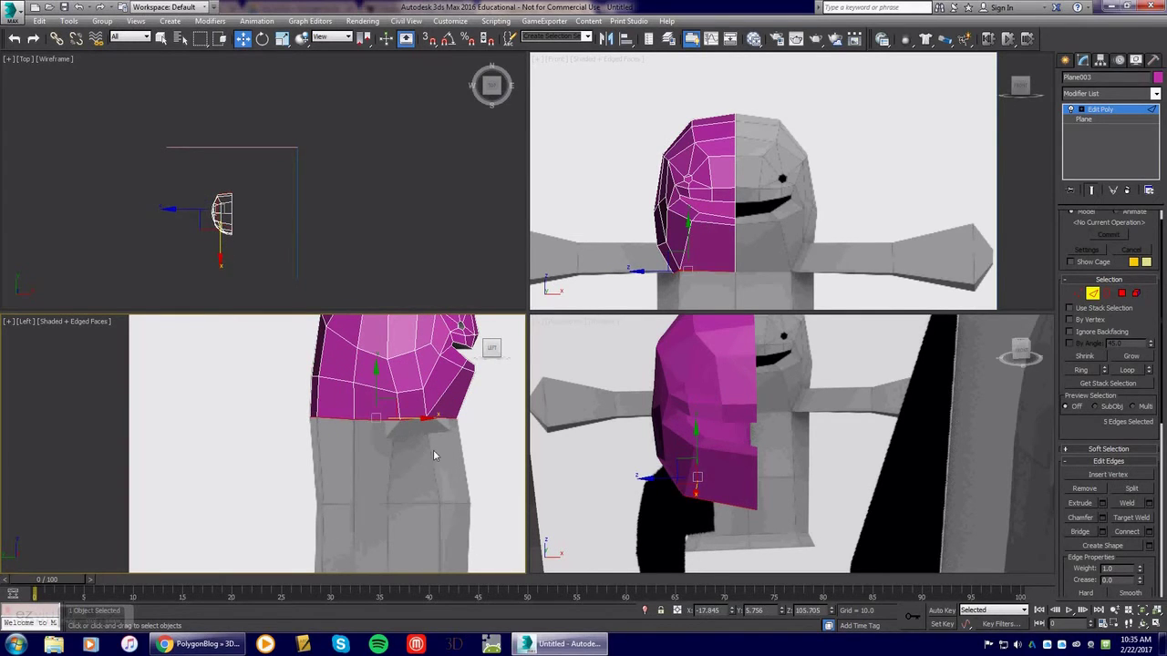
{"action": "key", "text": "alt+x"}
{"action": "left_click_drag", "start_coordinate": [375, 394], "coordinate": [372, 477], "text": "shift"}
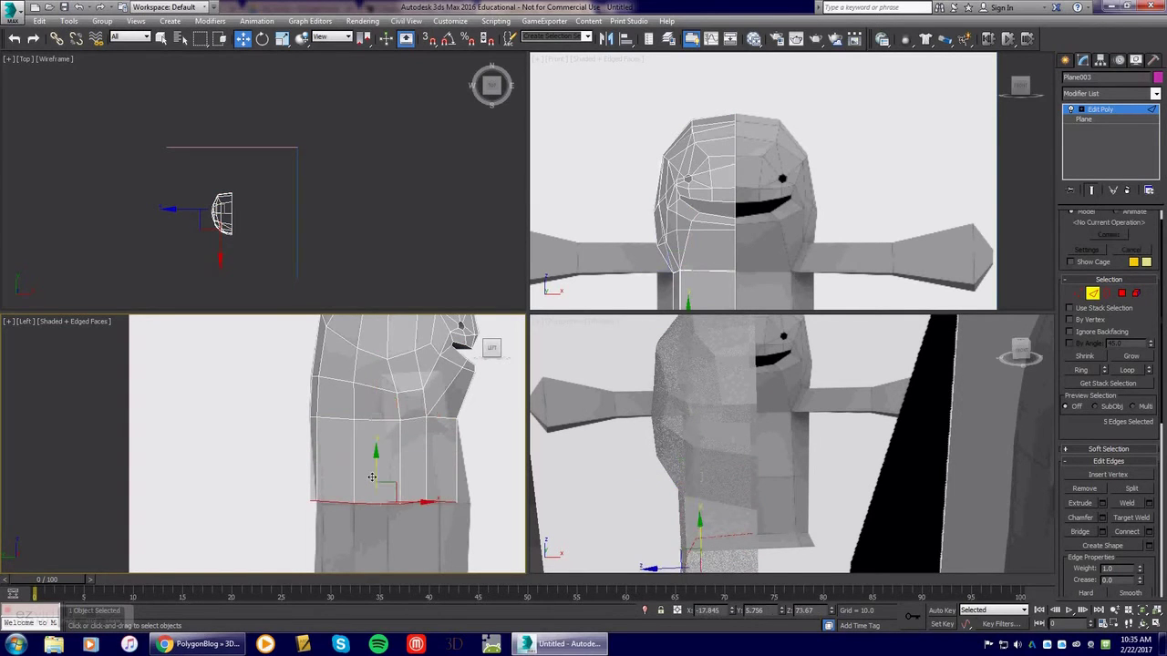
Align the new row of vertices in the side view with the reference body's outline and vertical edge lines
{"action": "left_click", "coordinate": [1077, 293]}
{"action": "middle_click_drag", "start_coordinate": [495, 523], "coordinate": [440, 452]}
{"action": "left_click", "coordinate": [425, 442]}
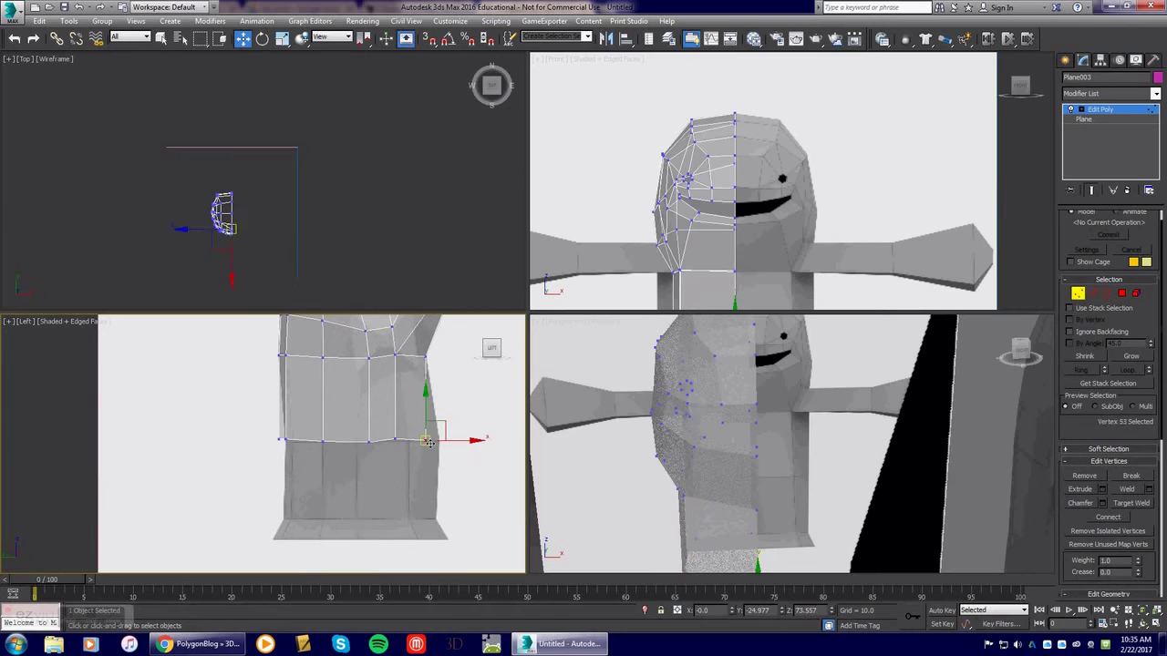
{"action": "left_click_drag", "start_coordinate": [442, 444], "coordinate": [287, 443]}
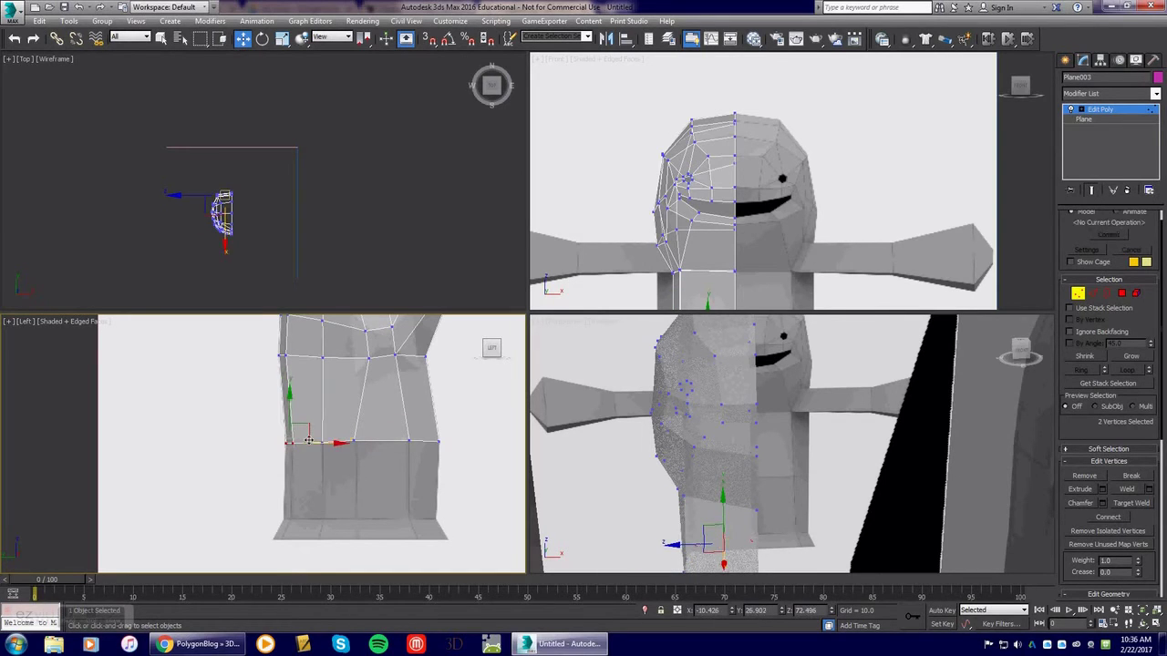
Extrude the five bottom border edges down to the line where the reference body flares out
{"action": "left_click", "coordinate": [1093, 293]}
{"action": "double_click", "coordinate": [338, 442]}
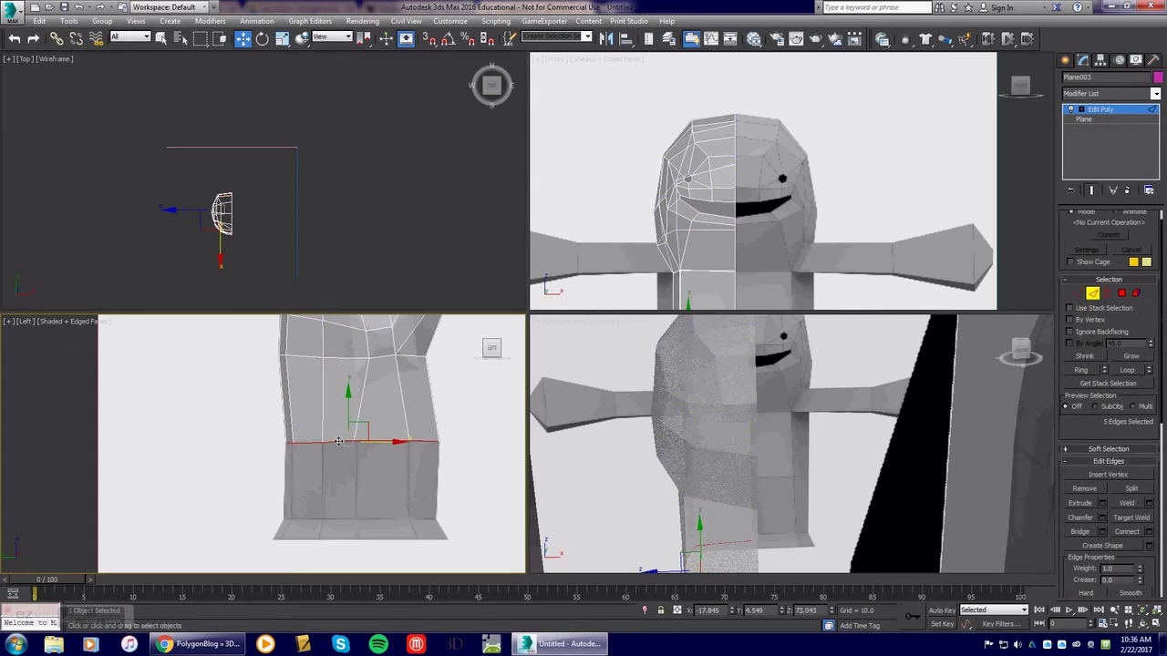
{"action": "left_click_drag", "start_coordinate": [357, 425], "coordinate": [351, 492], "text": "shift"}
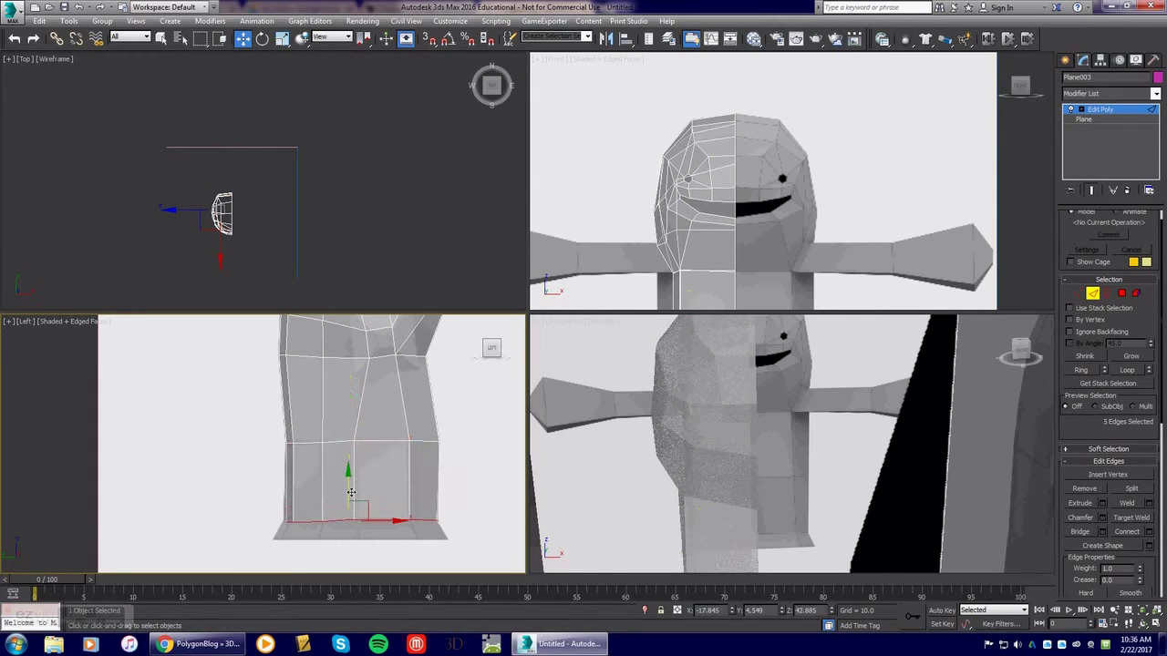
Align the lowest row of vertices with the reference corners just above the flared base
{"action": "left_click", "coordinate": [1077, 293]}
{"action": "left_click", "coordinate": [436, 520]}
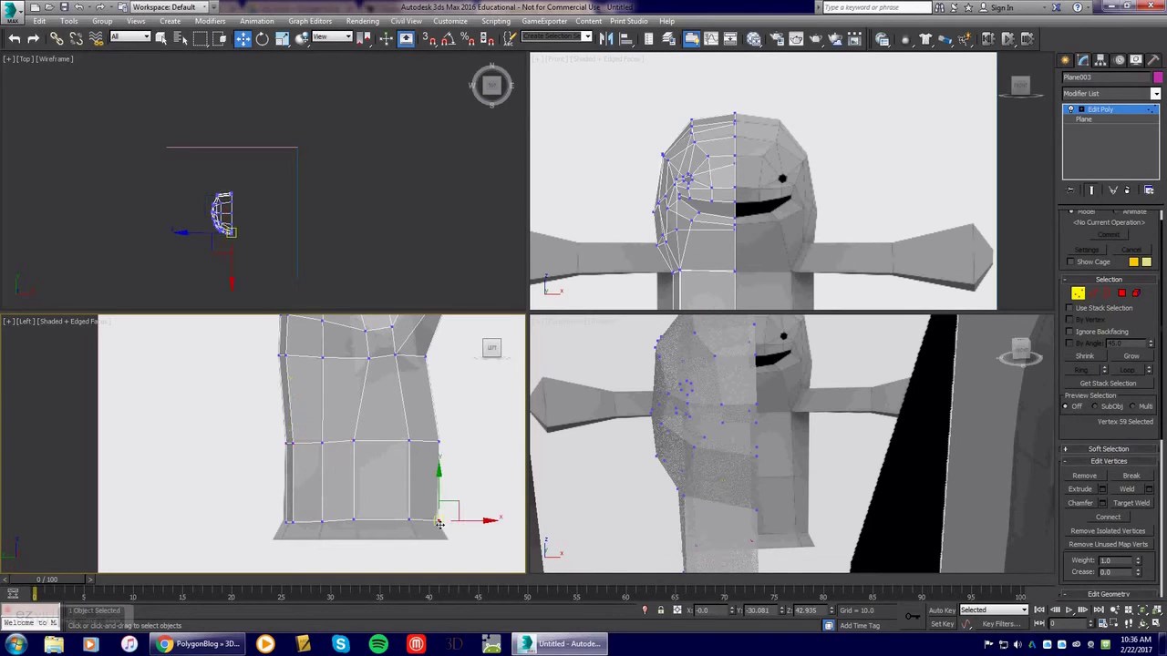
{"action": "left_click", "coordinate": [353, 520]}
{"action": "left_click_drag", "start_coordinate": [353, 520], "coordinate": [356, 519]}
{"action": "mouse_move", "coordinate": [276, 529]}
{"action": "left_mouse_down"}
{"action": "mouse_move", "coordinate": [296, 517]}
{"action": "mouse_move", "coordinate": [286, 519]}
{"action": "left_mouse_up"}
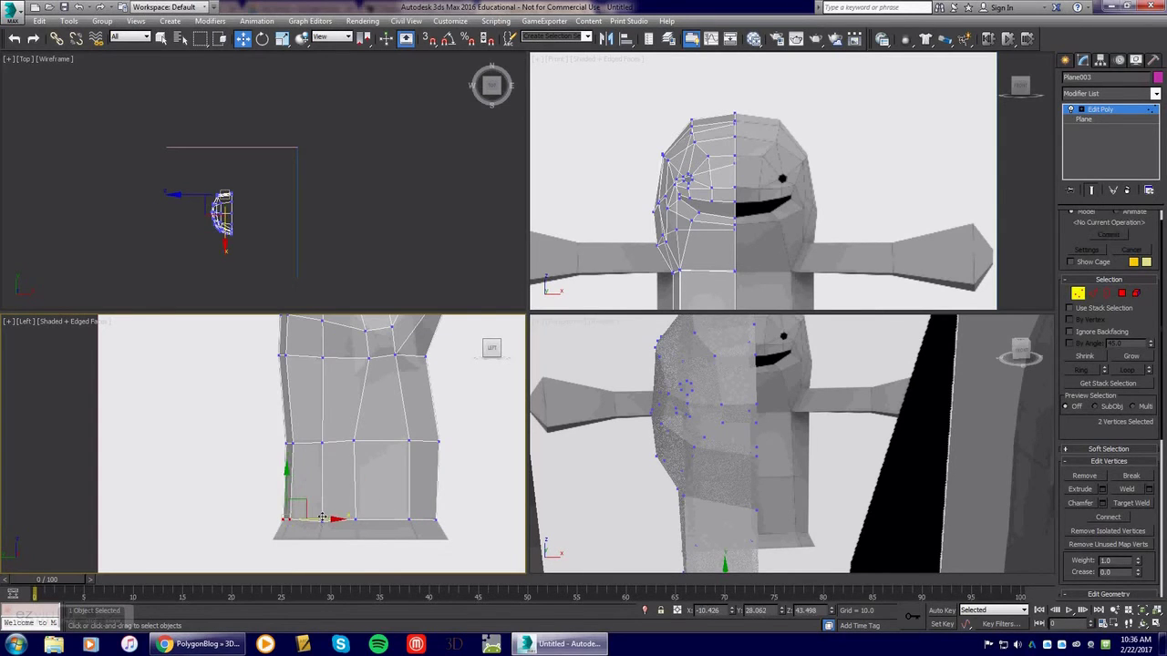
Level the lowest row's second vertex in the side view and move the body's outer side vertices onto the reference outline in the front view
{"action": "left_click", "coordinate": [322, 519]}
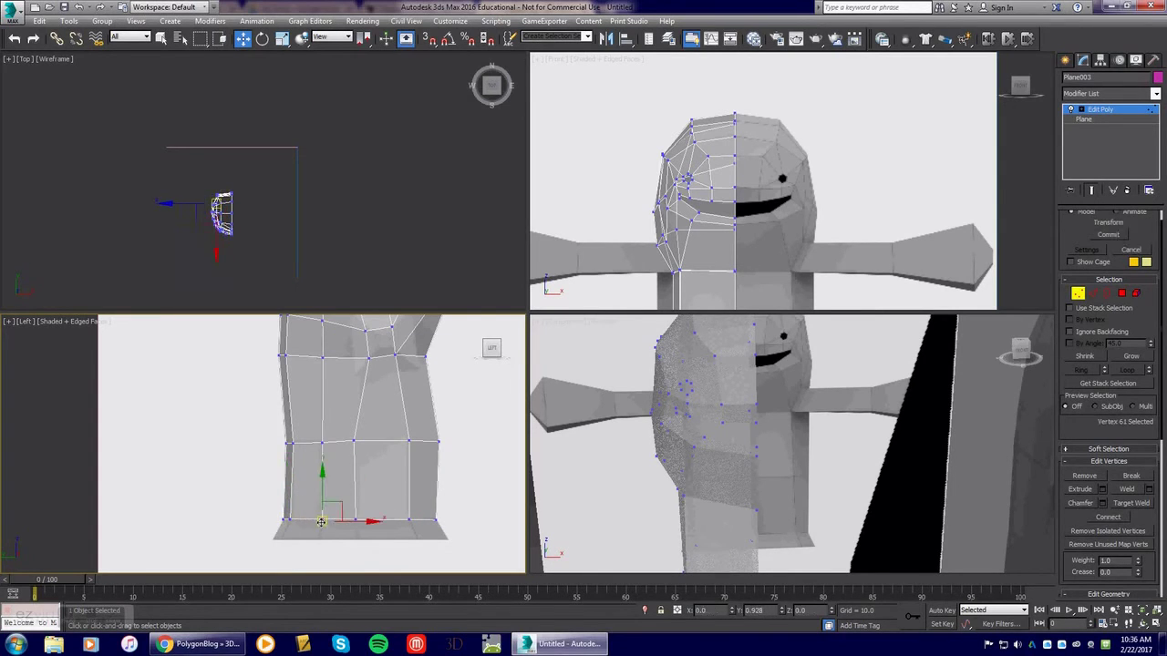
{"action": "middle_click_drag", "start_coordinate": [714, 244], "coordinate": [693, 197]}
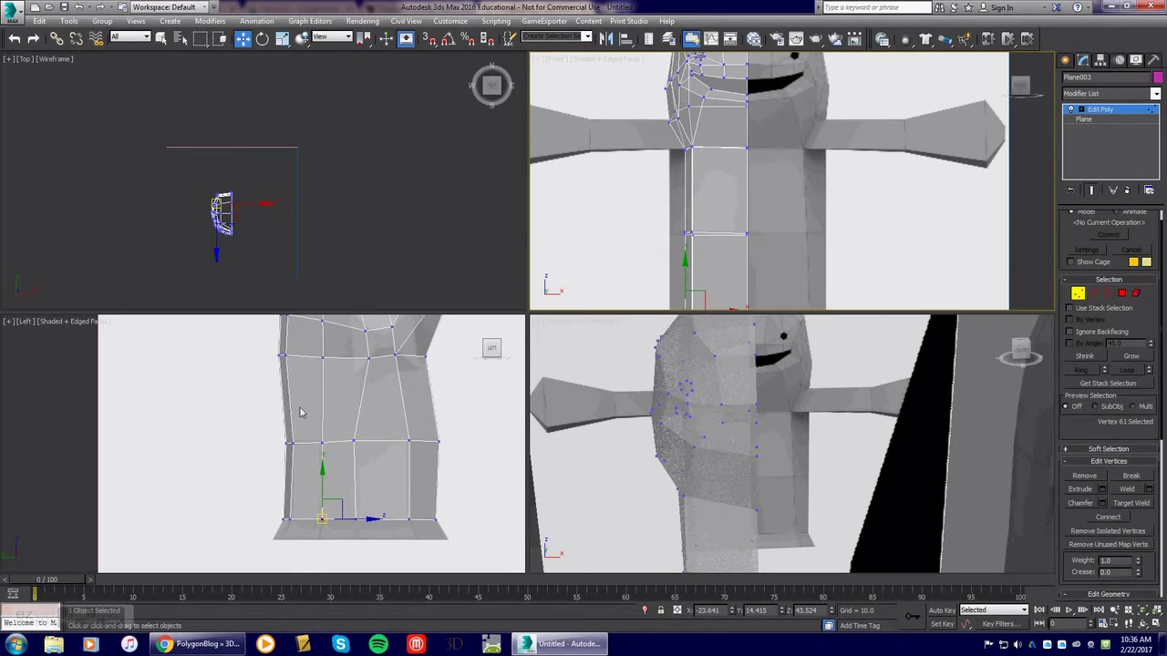
{"action": "left_click_drag", "start_coordinate": [463, 526], "coordinate": [463, 543]}
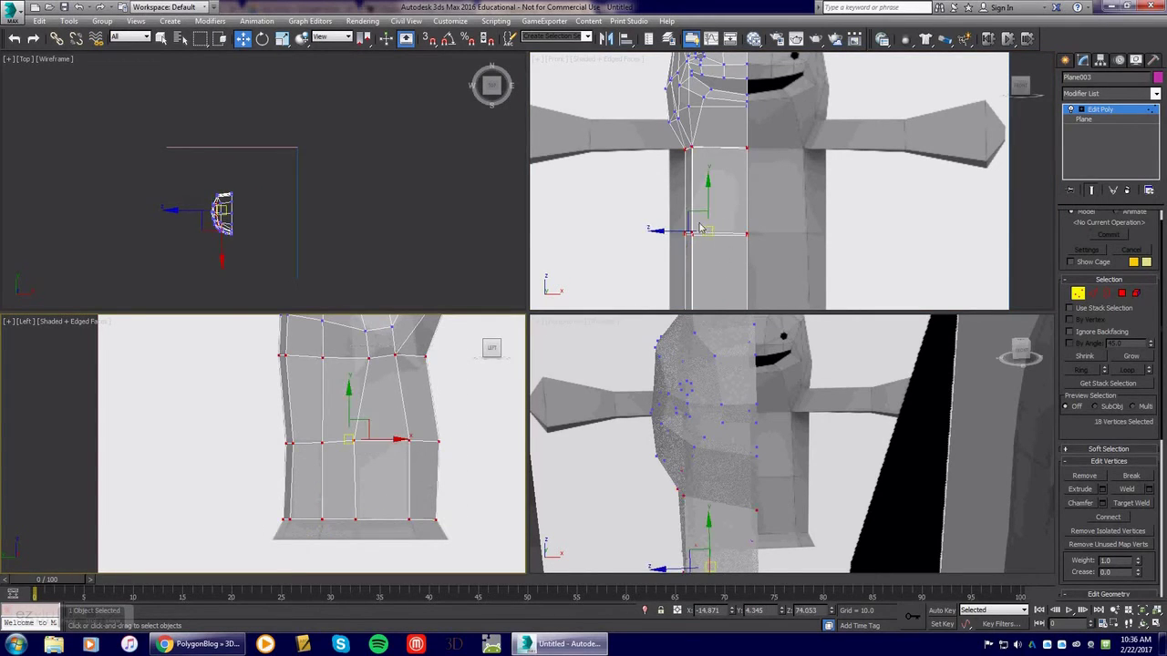
{"action": "right_click", "coordinate": [681, 155]}
{"action": "left_click_drag", "start_coordinate": [707, 289], "coordinate": [708, 317]}
{"action": "scroll", "coordinate": [713, 291], "scroll_direction": "down", "scroll_amount": 2}
Shift the corner vertices of the body's three lower rows sideways in the front view to match the reference's inner vertical edge line
{"action": "mouse_move", "coordinate": [727, 251]}
{"action": "left_mouse_down"}
{"action": "mouse_move", "coordinate": [681, 256]}
{"action": "mouse_move", "coordinate": [717, 253]}
{"action": "left_mouse_up"}
{"action": "left_click", "coordinate": [716, 247]}
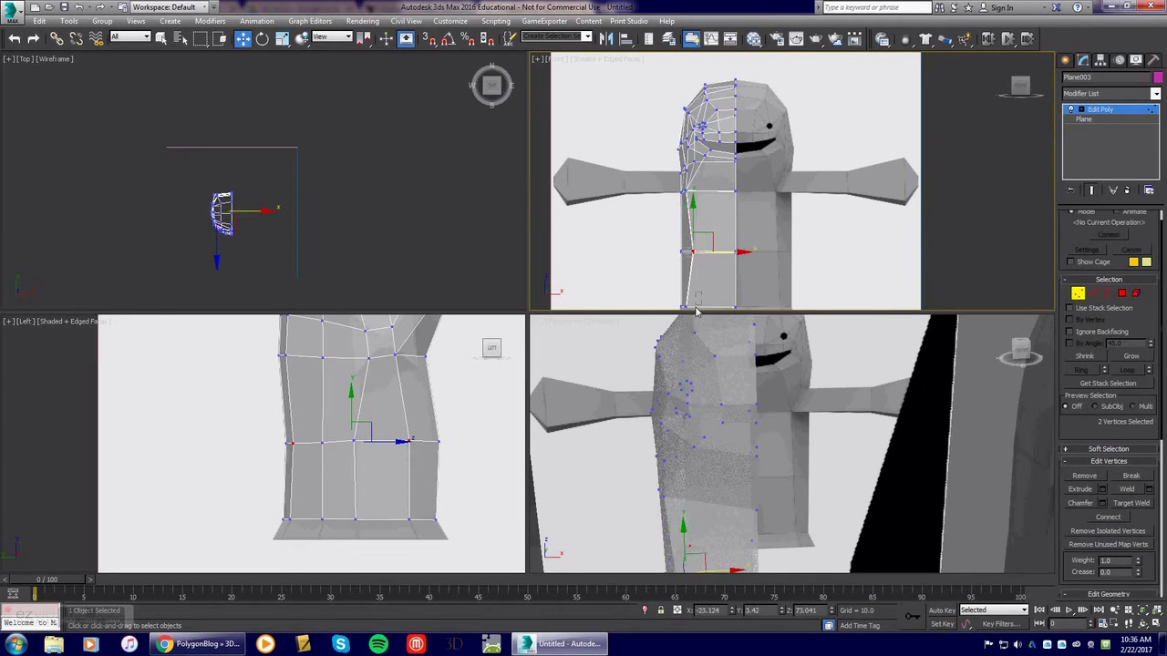
{"action": "left_click_drag", "start_coordinate": [685, 312], "coordinate": [718, 308]}
{"action": "left_click_drag", "start_coordinate": [680, 184], "coordinate": [716, 191]}
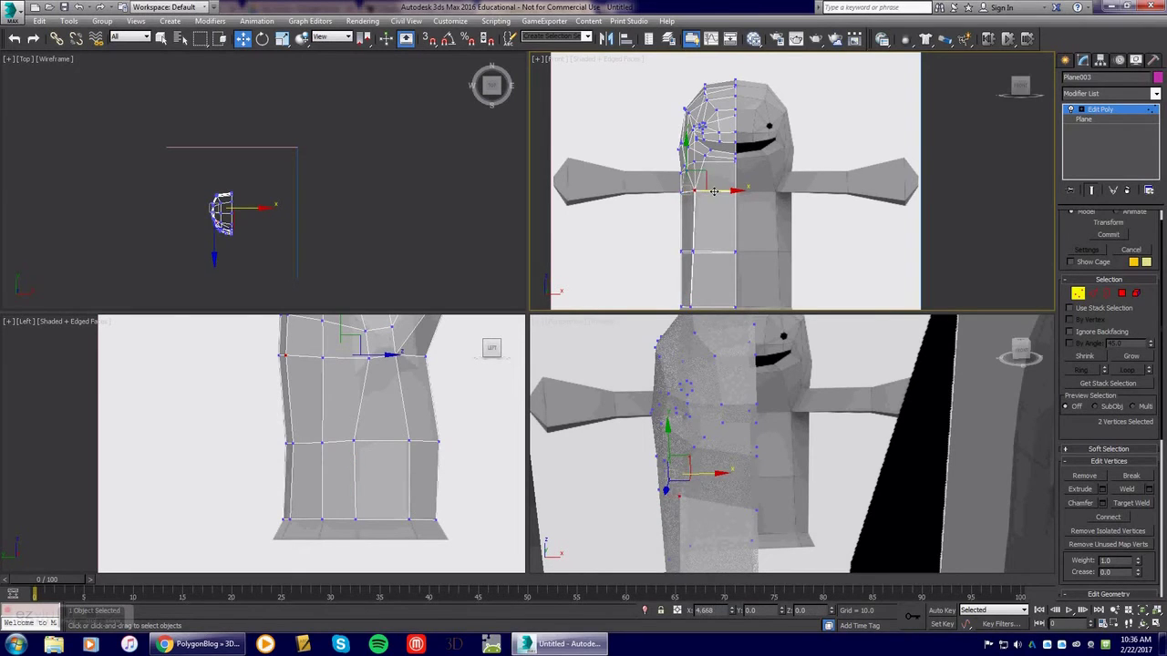
{"action": "scroll", "coordinate": [703, 169], "scroll_direction": "up", "scroll_amount": 3}
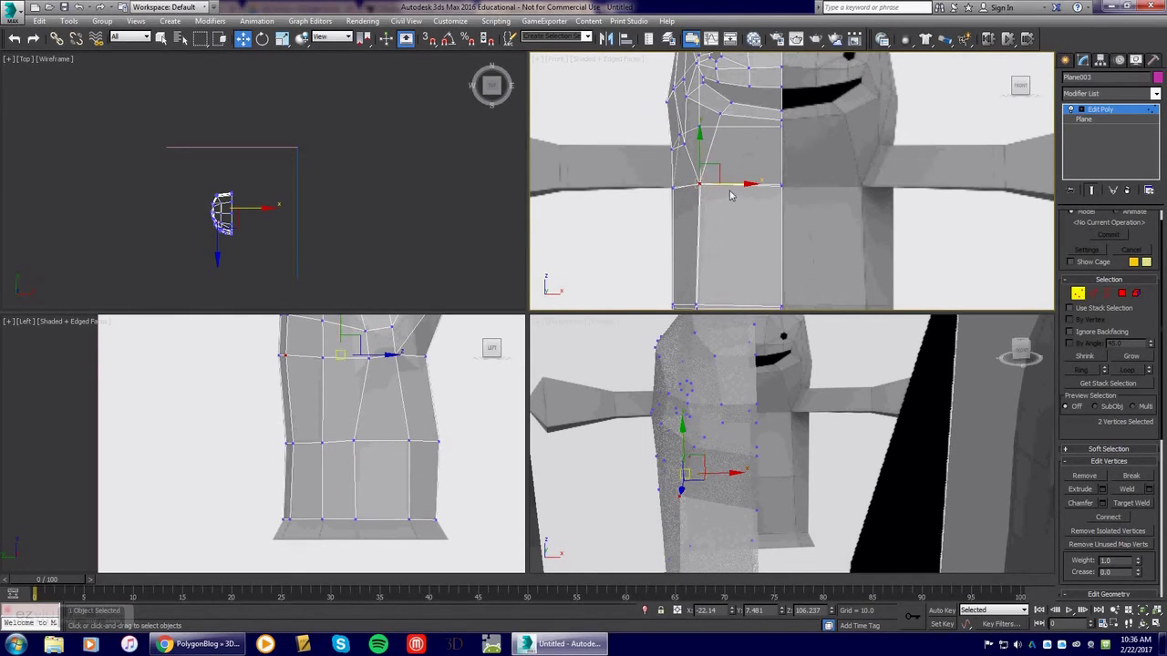
Extrude the five bottom border edges down to the reference base and scale them wider to match its flare in the side view
{"action": "middle_click_drag", "start_coordinate": [382, 420], "coordinate": [386, 375]}
{"action": "left_click", "coordinate": [1091, 295]}
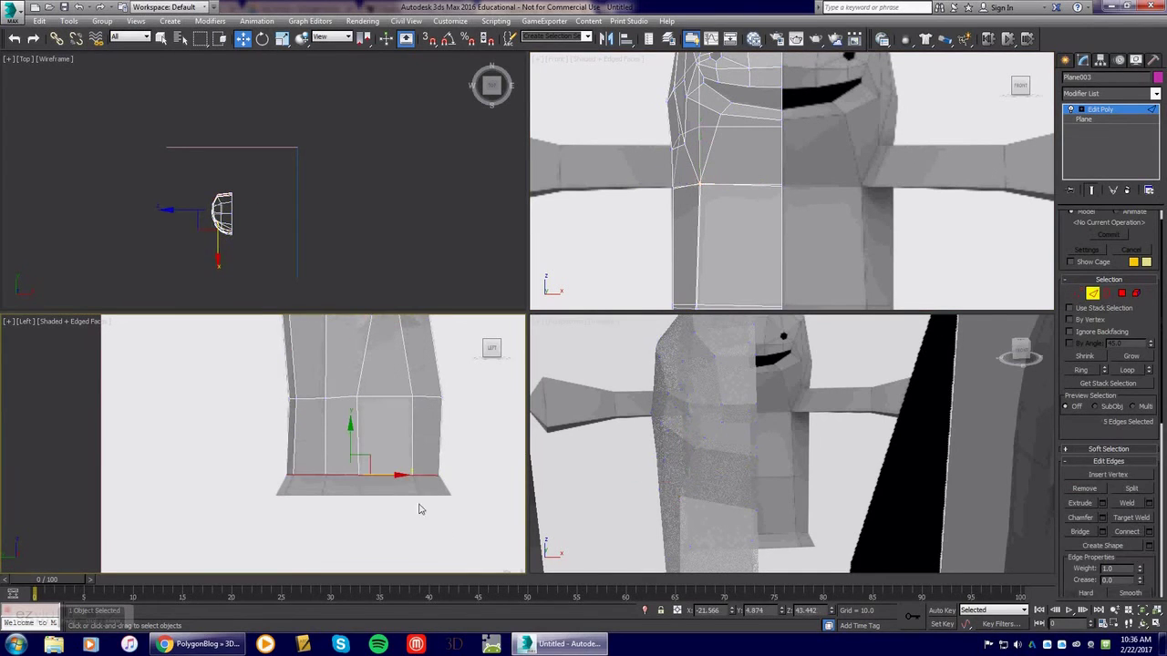
{"action": "left_click_drag", "start_coordinate": [351, 448], "coordinate": [352, 468]}
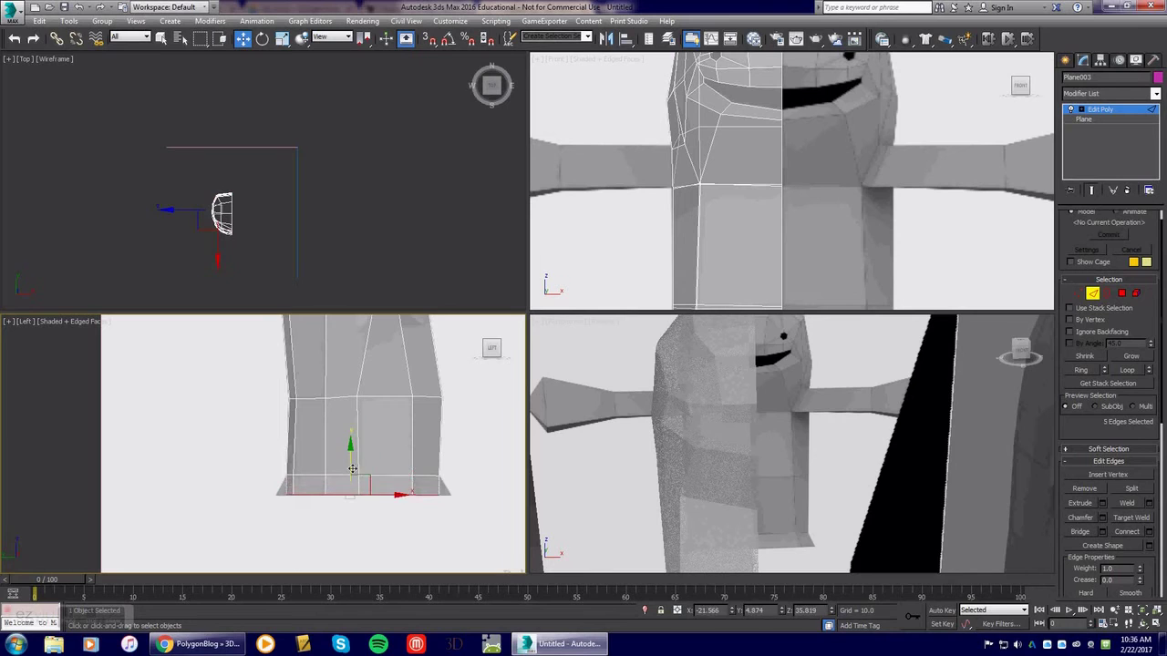
{"action": "left_click", "coordinate": [285, 43]}
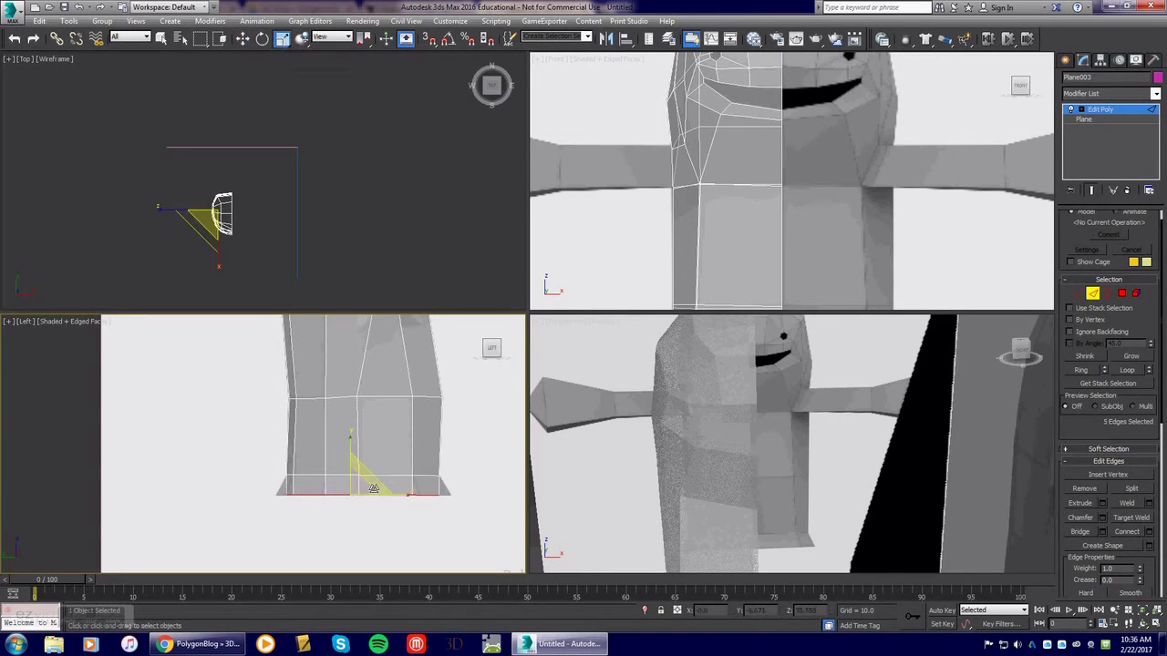
{"action": "left_click_drag", "start_coordinate": [404, 495], "coordinate": [411, 495]}
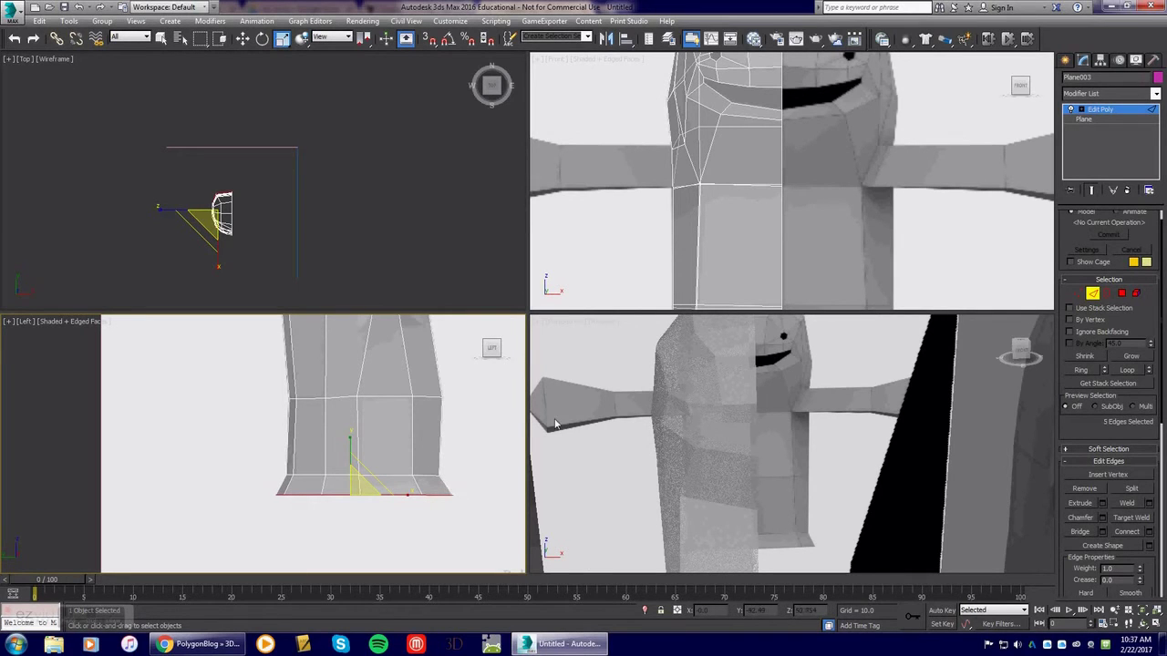
Move the two outermost bottom vertices outward to the corner of the flared base in the front reference
{"action": "middle_click_drag", "start_coordinate": [760, 240], "coordinate": [753, 53]}
{"action": "left_click", "coordinate": [1078, 293]}
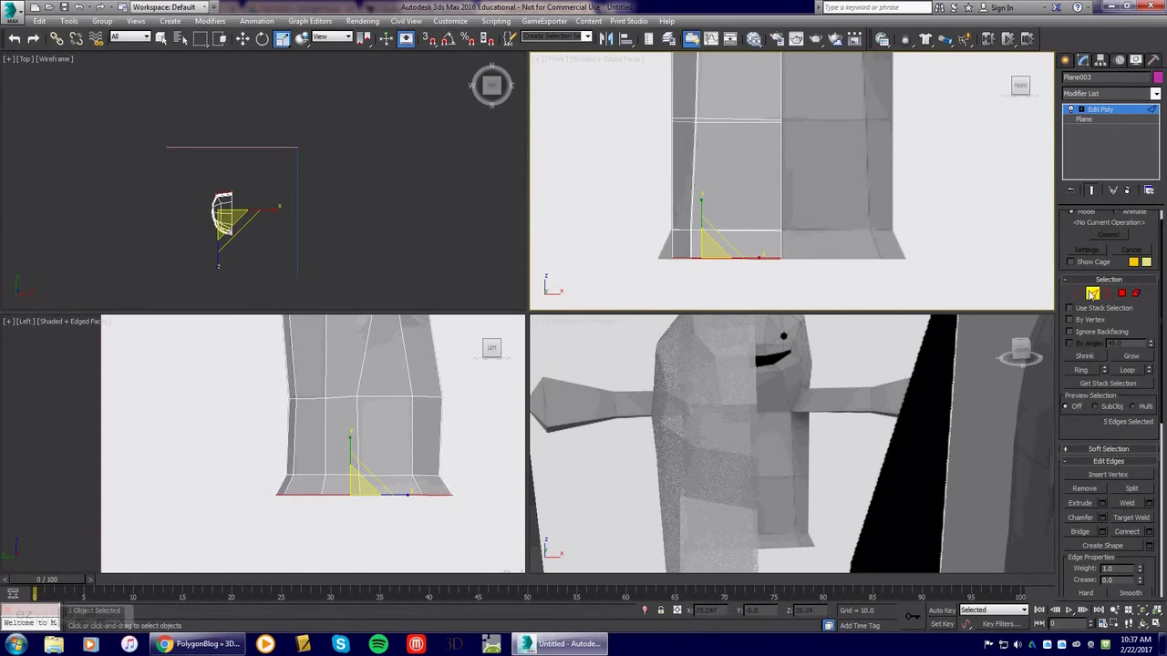
{"action": "left_click_drag", "start_coordinate": [655, 252], "coordinate": [690, 258]}
{"action": "key", "text": "w"}
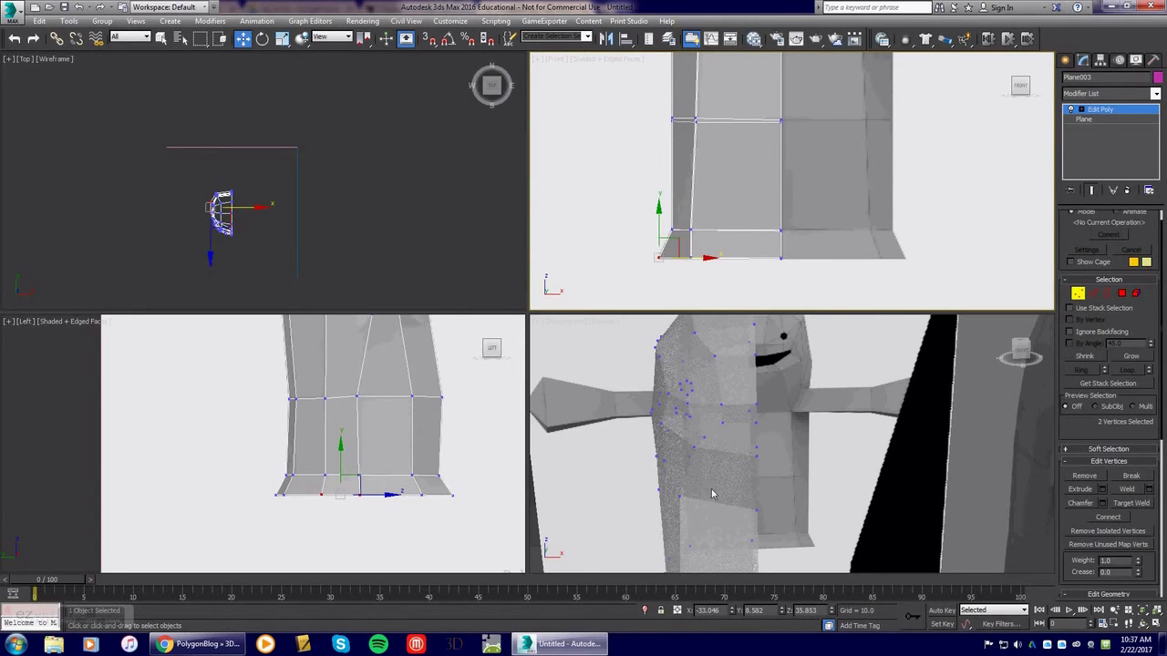
Turn off see-through display and extrude the bottom border edges inward by scaling them to start the underside of the base
{"action": "key", "text": "alt+x"}
{"action": "middle_click_drag", "start_coordinate": [736, 500], "coordinate": [620, 429]}
{"action": "scroll", "coordinate": [740, 372], "scroll_direction": "down", "scroll_amount": 3}
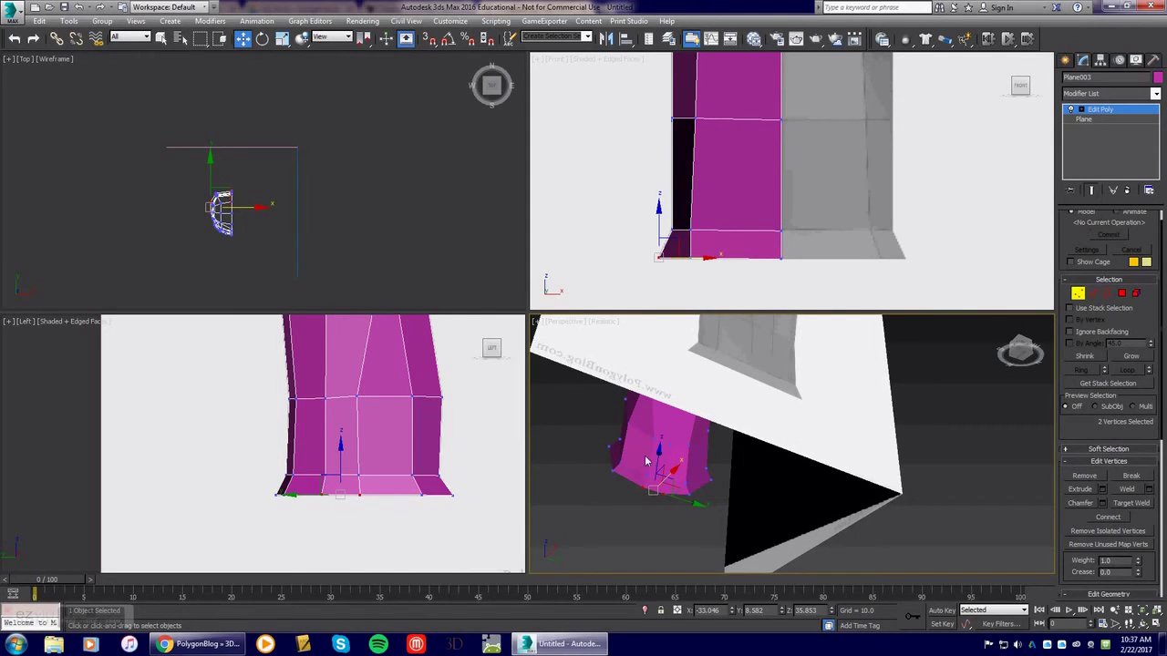
{"action": "key", "text": "2"}
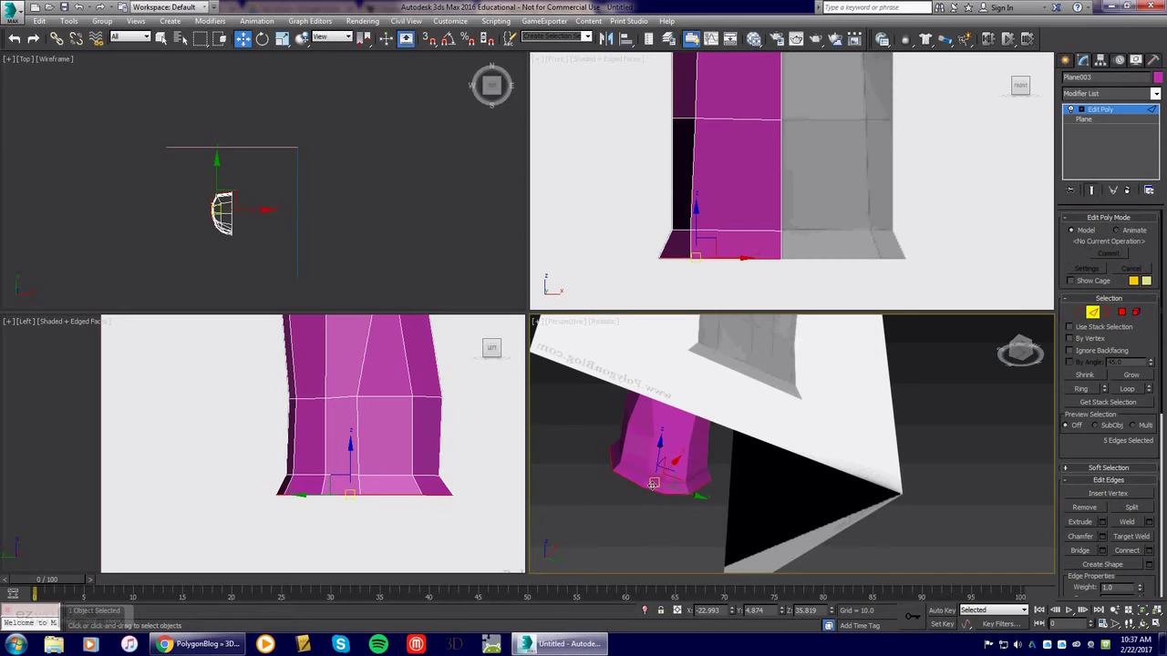
{"action": "key", "text": "r"}
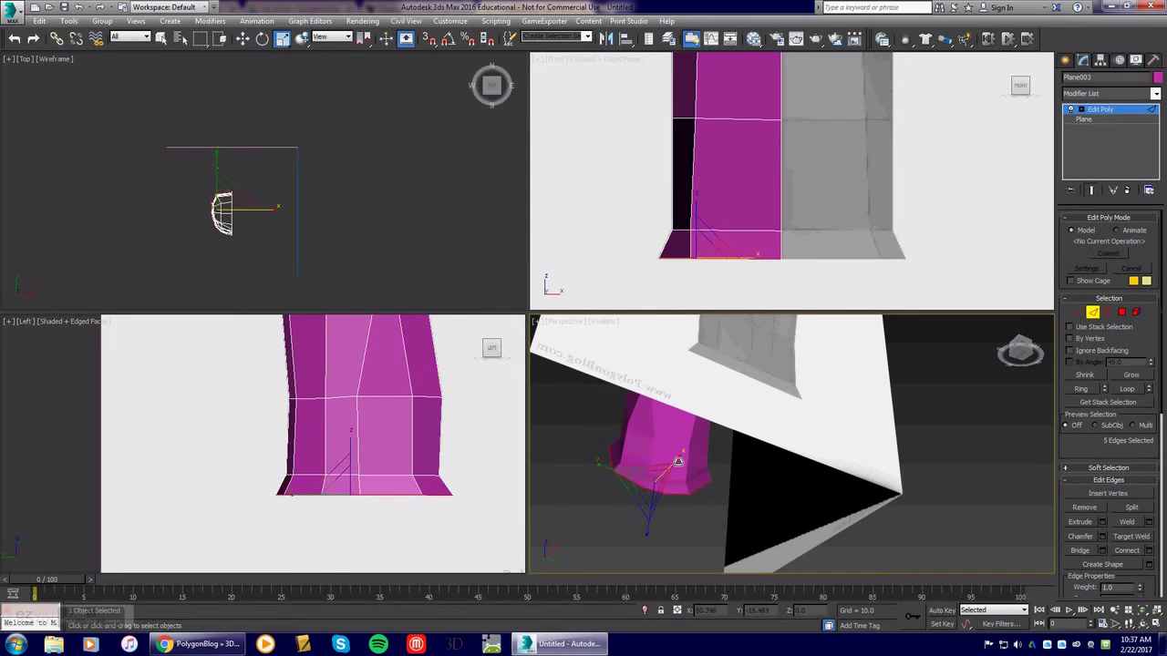
{"action": "left_click_drag", "start_coordinate": [654, 479], "coordinate": [686, 518]}
{"action": "mouse_move", "coordinate": [661, 456]}
{"action": "middle_mouse_down"}
{"action": "mouse_move", "coordinate": [673, 524]}
{"action": "mouse_move", "coordinate": [709, 359]}
{"action": "mouse_move", "coordinate": [725, 510]}
{"action": "mouse_move", "coordinate": [698, 529]}
{"action": "middle_mouse_up"}
{"action": "key", "text": "alt+p"}
Pull the inner vertices of the base's underside along X toward the body's centre line
{"action": "left_click", "coordinate": [1078, 312]}
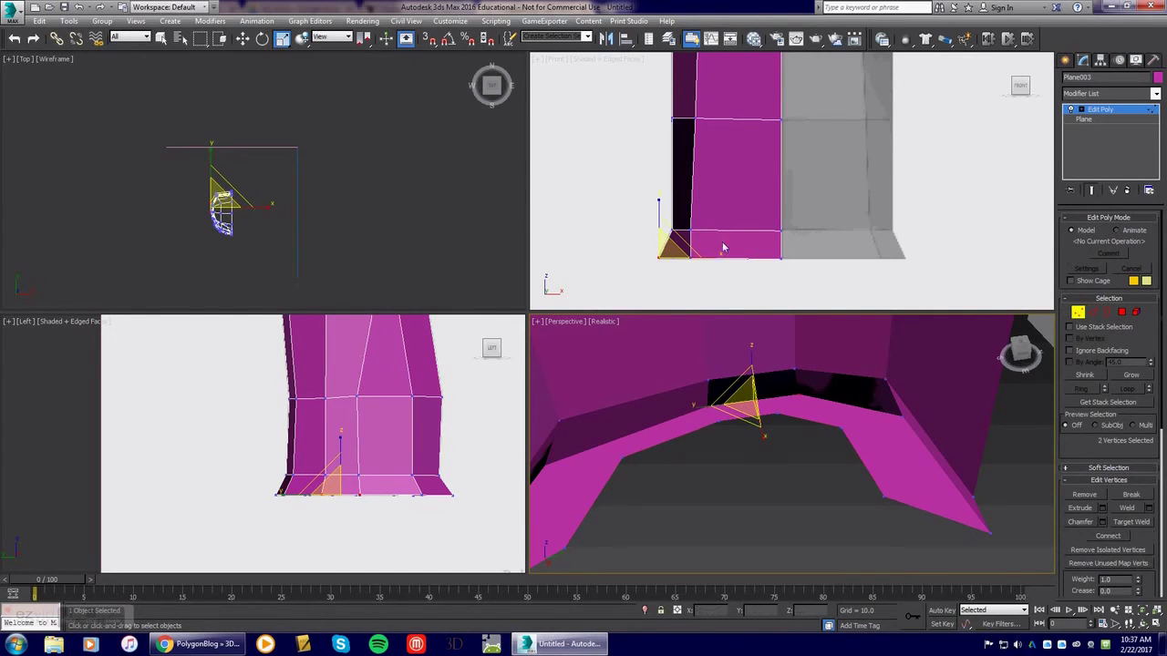
{"action": "left_click", "coordinate": [242, 217]}
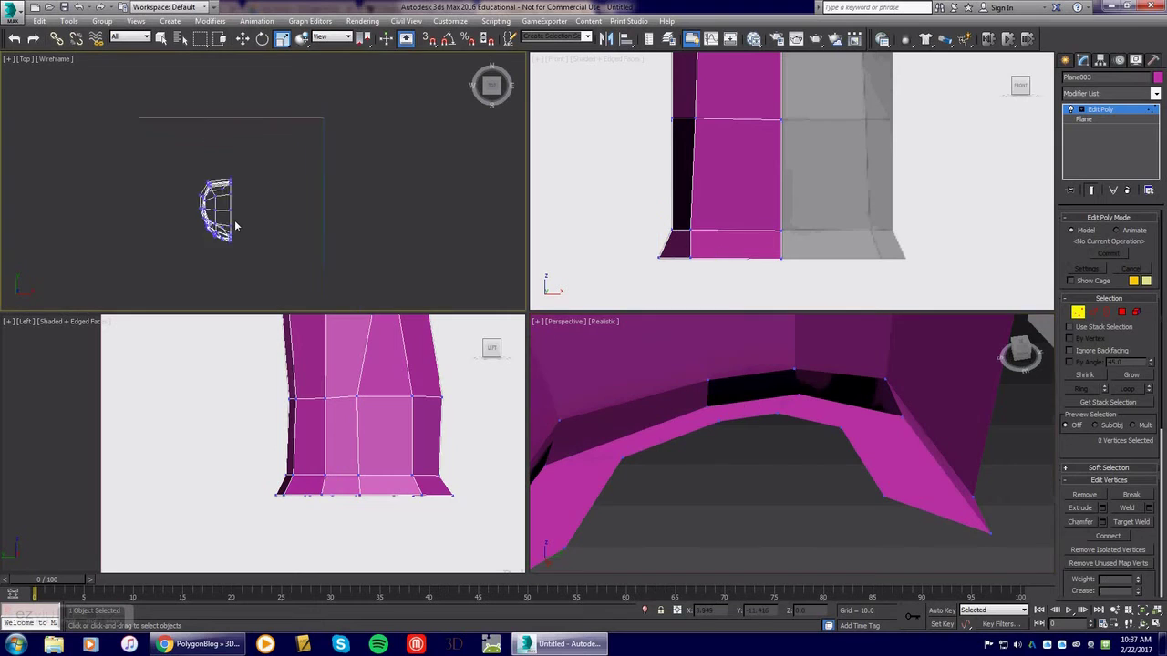
{"action": "scroll", "coordinate": [236, 222], "scroll_direction": "up", "scroll_amount": 5}
{"action": "left_click", "coordinate": [721, 422]}
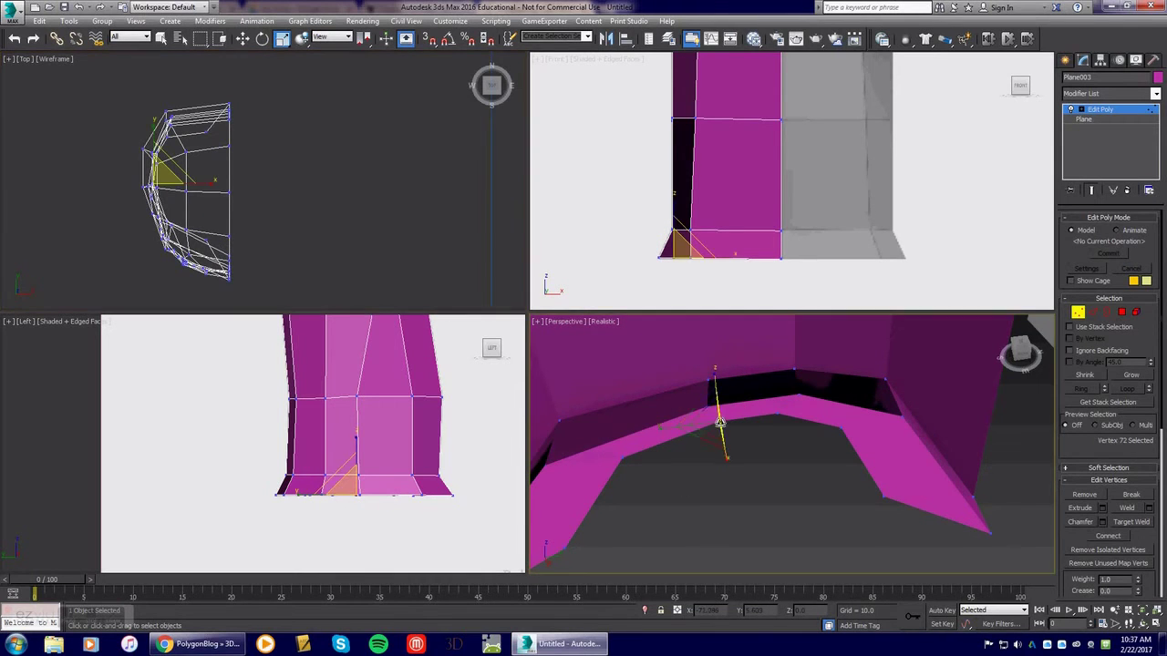
{"action": "key", "text": "w"}
{"action": "left_click_drag", "start_coordinate": [725, 450], "coordinate": [736, 523]}
{"action": "left_click_drag", "start_coordinate": [612, 457], "coordinate": [633, 557]}
{"action": "left_click", "coordinate": [779, 416]}
{"action": "left_click_drag", "start_coordinate": [785, 439], "coordinate": [797, 485]}
{"action": "left_click_drag", "start_coordinate": [841, 428], "coordinate": [876, 513]}
{"action": "key", "text": "ctrl+z"}
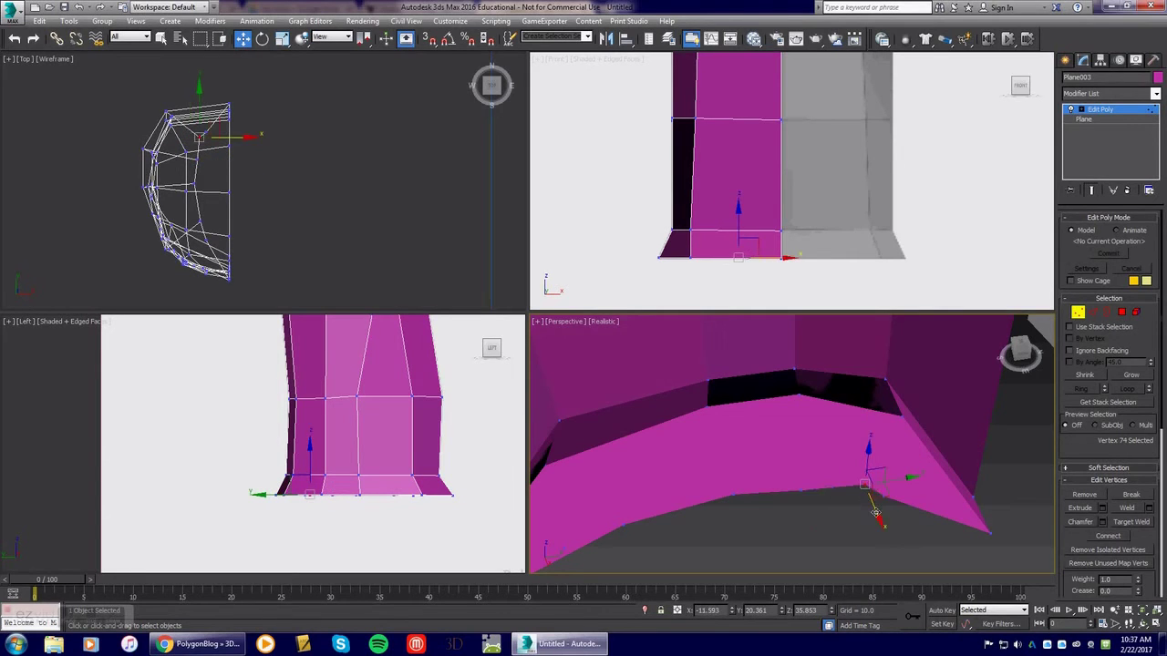
Reposition one rear and one front inner vertex of the underside to even out the rim's curve
{"action": "middle_click_drag", "start_coordinate": [826, 512], "coordinate": [845, 477], "text": "alt"}
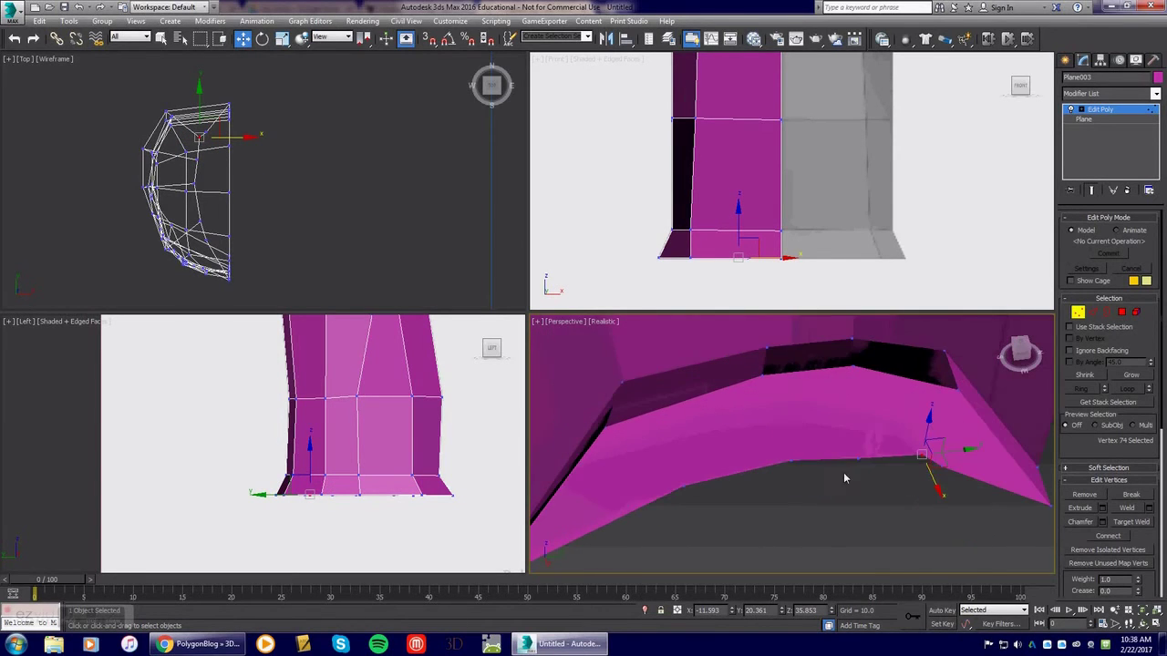
{"action": "left_click_drag", "start_coordinate": [927, 455], "coordinate": [905, 462]}
{"action": "middle_click_drag", "start_coordinate": [906, 463], "coordinate": [629, 453], "text": "alt"}
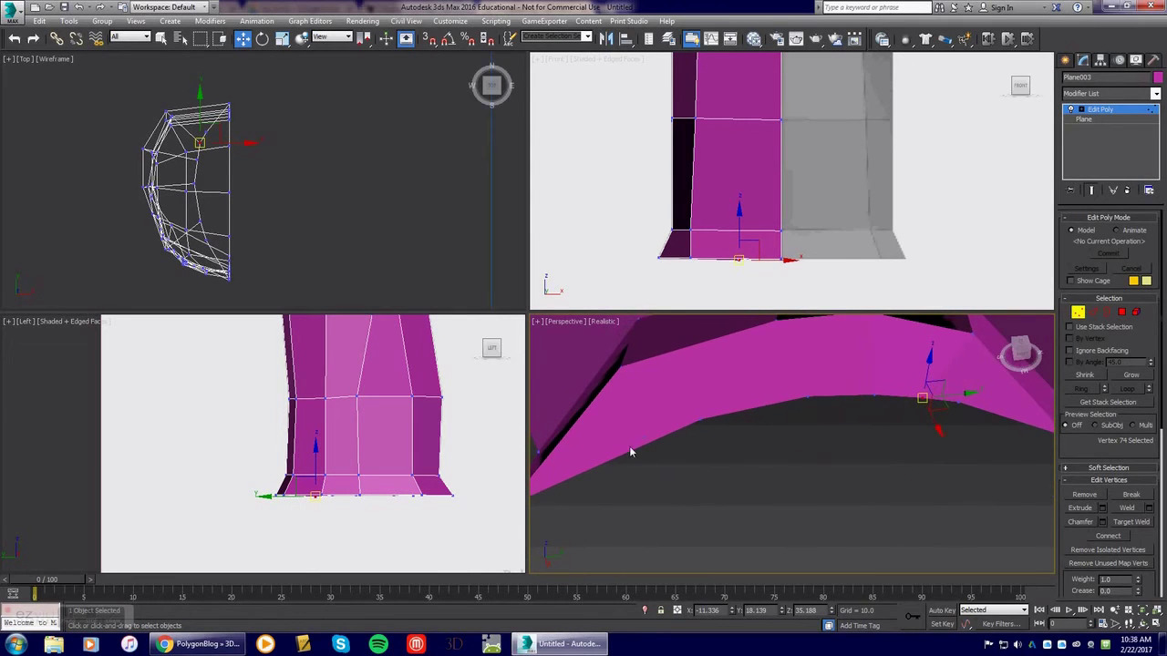
{"action": "left_click_drag", "start_coordinate": [658, 446], "coordinate": [649, 489]}
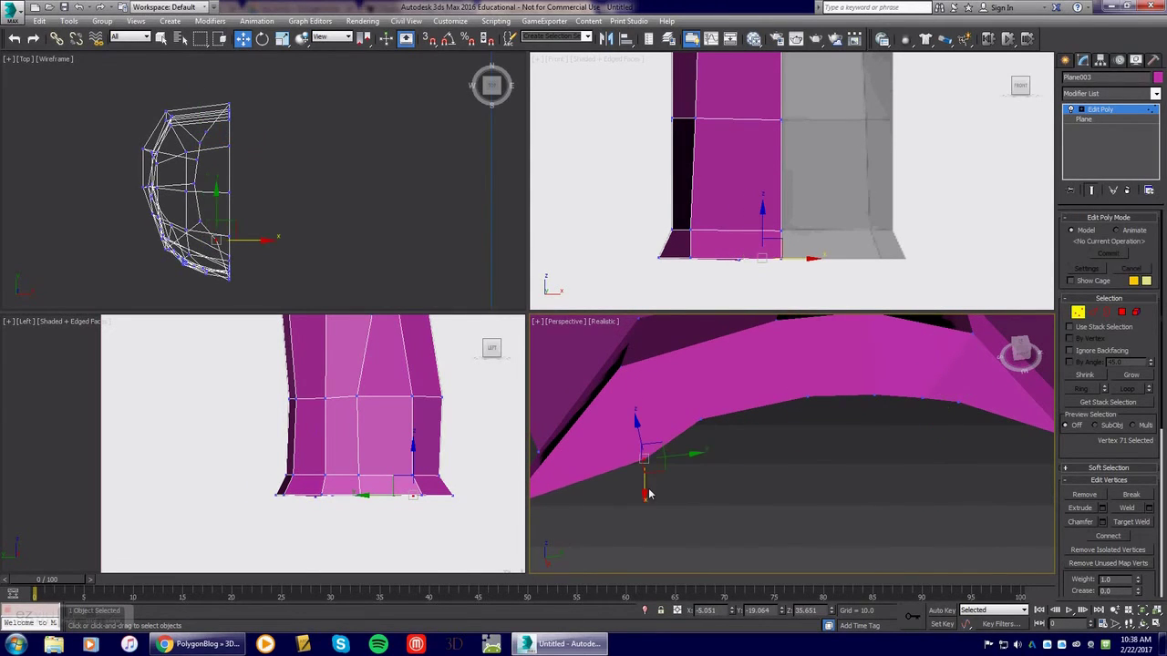
Raise the rear inner vertex of the underside in the side view until it is level with the base's bottom edge
{"action": "left_click", "coordinate": [315, 497]}
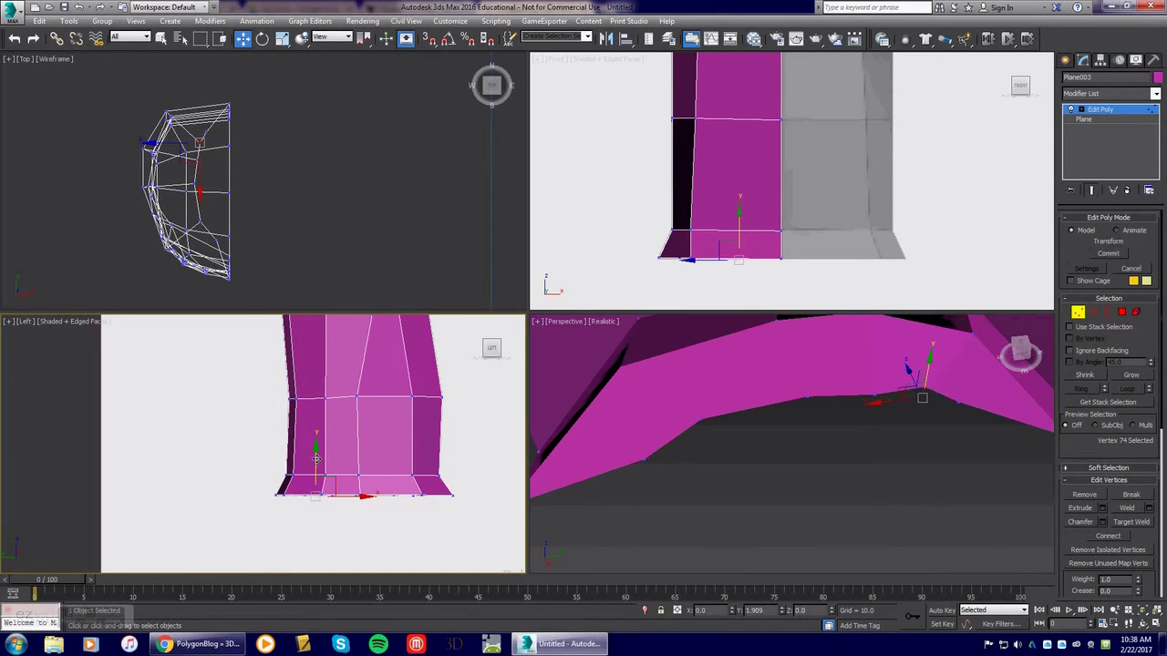
{"action": "left_click_drag", "start_coordinate": [315, 462], "coordinate": [315, 458]}
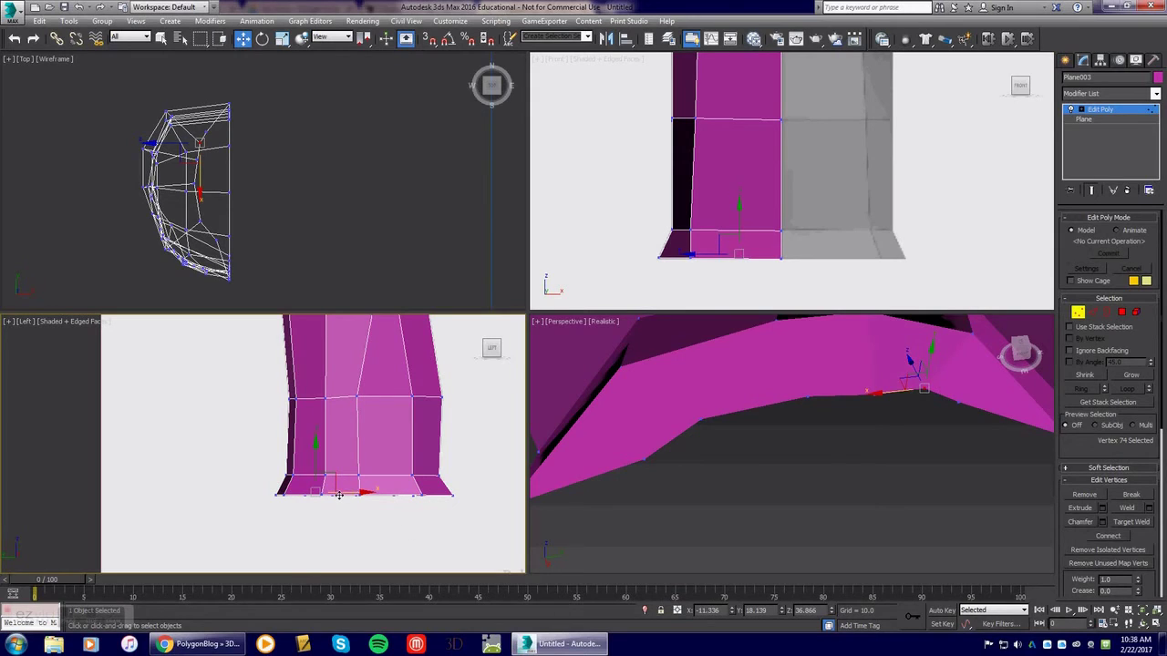
{"action": "key", "text": "ctrl+z"}
{"action": "scroll", "coordinate": [331, 507], "scroll_direction": "up", "scroll_amount": 3}
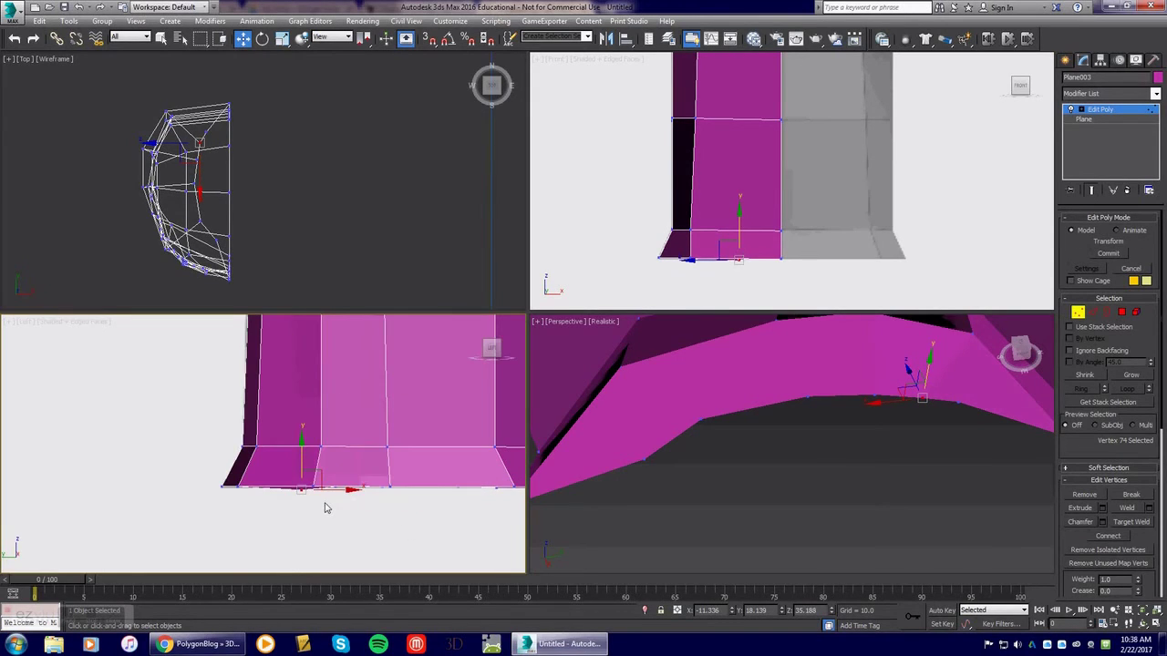
{"action": "left_click_drag", "start_coordinate": [302, 463], "coordinate": [301, 460]}
{"action": "middle_click_drag", "start_coordinate": [391, 508], "coordinate": [242, 498]}
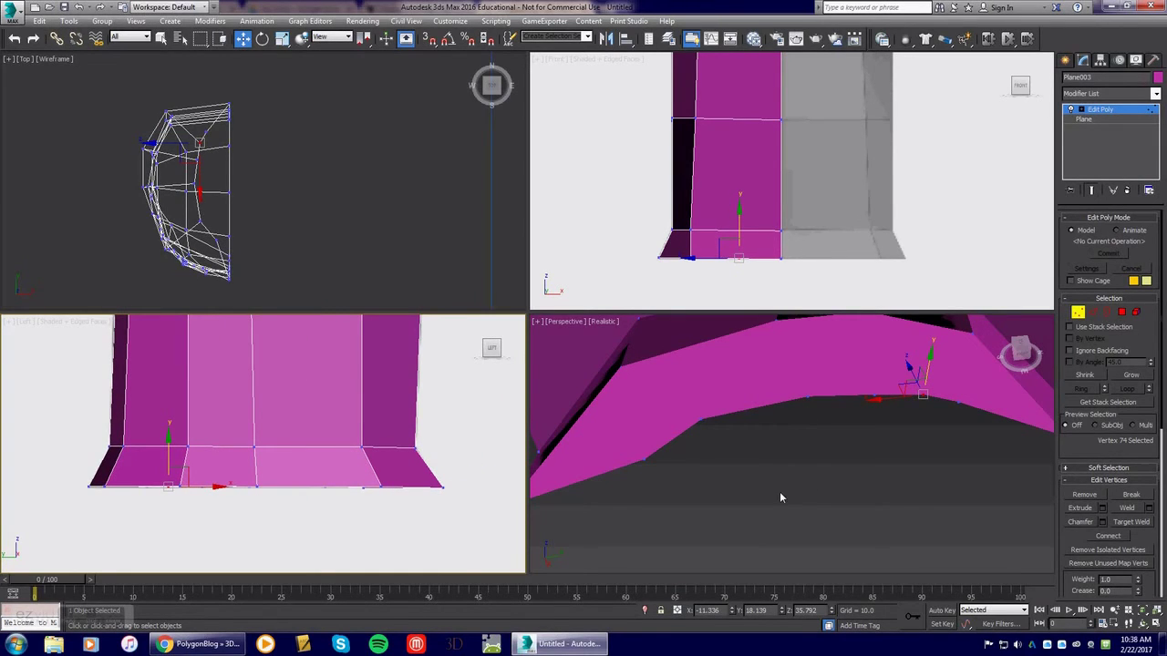
Set the X position of each inner underside vertex to 0 so they all lie on the body's centre line
{"action": "left_click", "coordinate": [641, 454]}
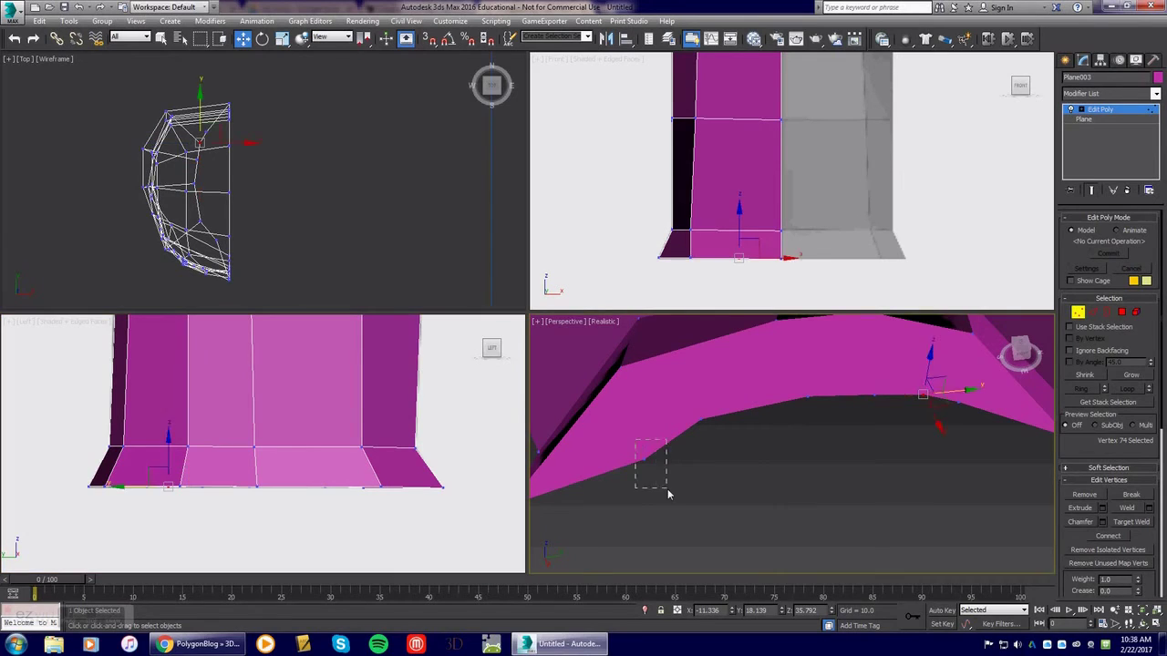
{"action": "right_click", "coordinate": [730, 613]}
{"action": "left_click_drag", "start_coordinate": [693, 400], "coordinate": [715, 437]}
{"action": "right_click", "coordinate": [730, 614]}
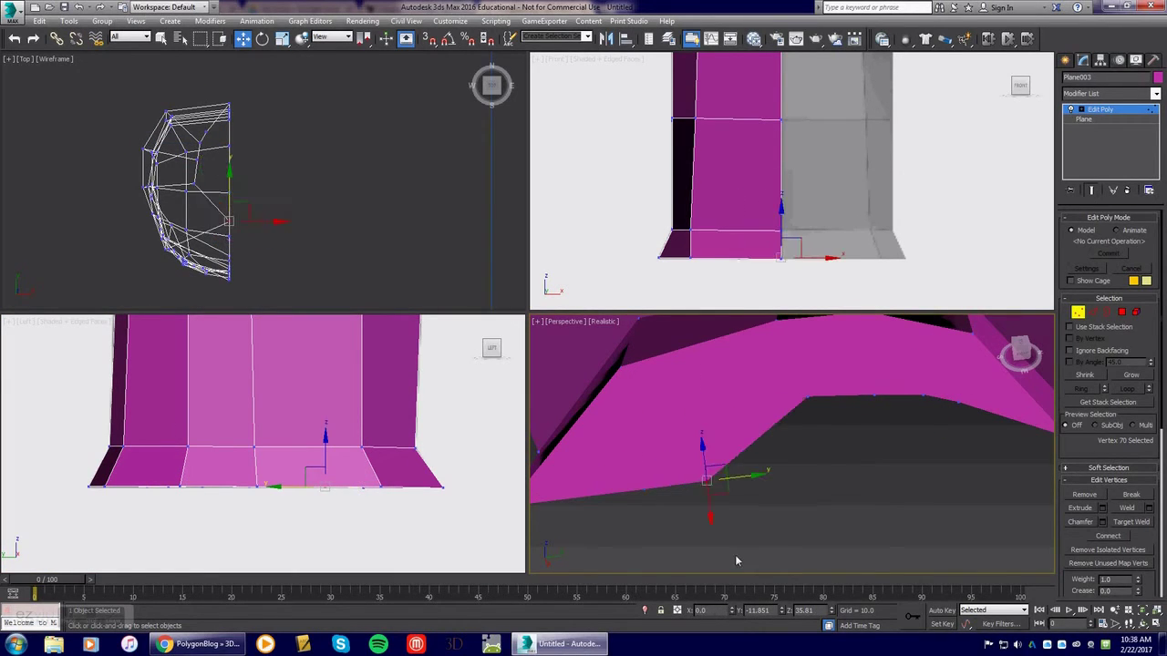
{"action": "left_click_drag", "start_coordinate": [793, 392], "coordinate": [821, 417]}
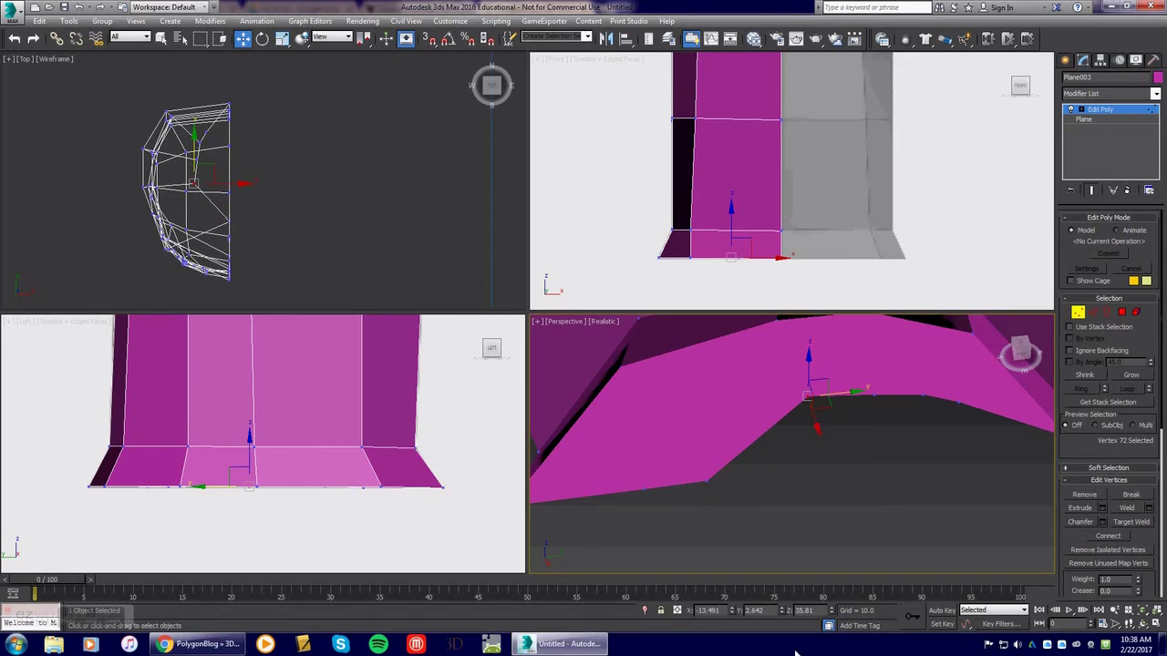
{"action": "right_click", "coordinate": [733, 613]}
{"action": "left_click_drag", "start_coordinate": [879, 397], "coordinate": [880, 399]}
{"action": "right_click", "coordinate": [733, 612]}
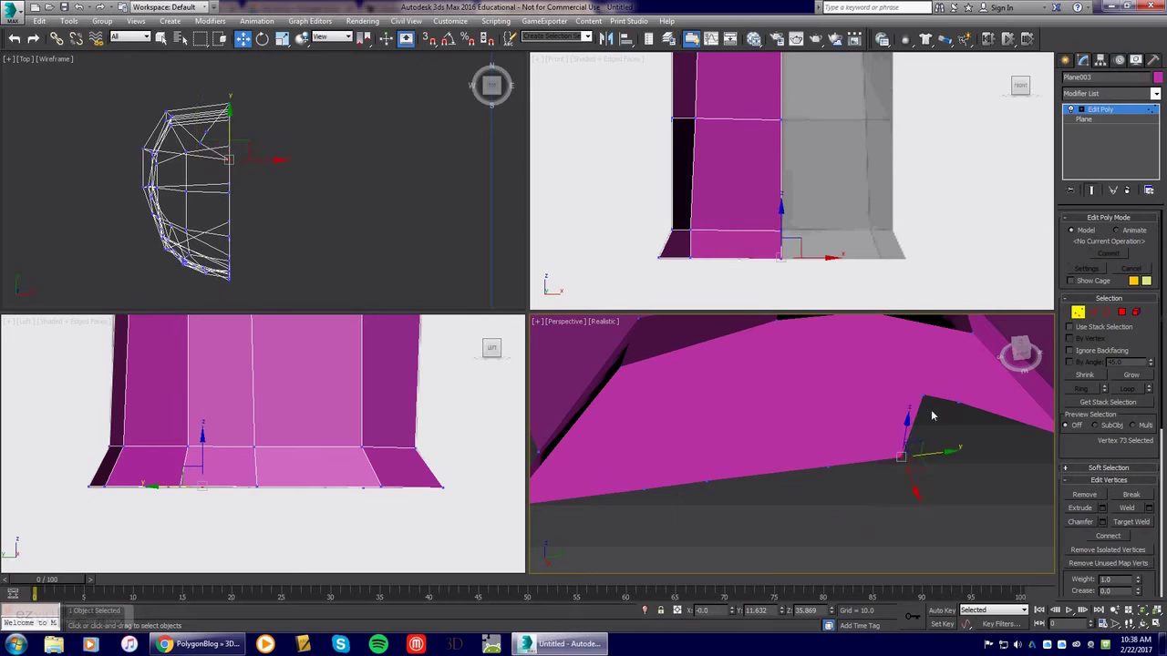
{"action": "left_click_drag", "start_coordinate": [949, 421], "coordinate": [950, 422]}
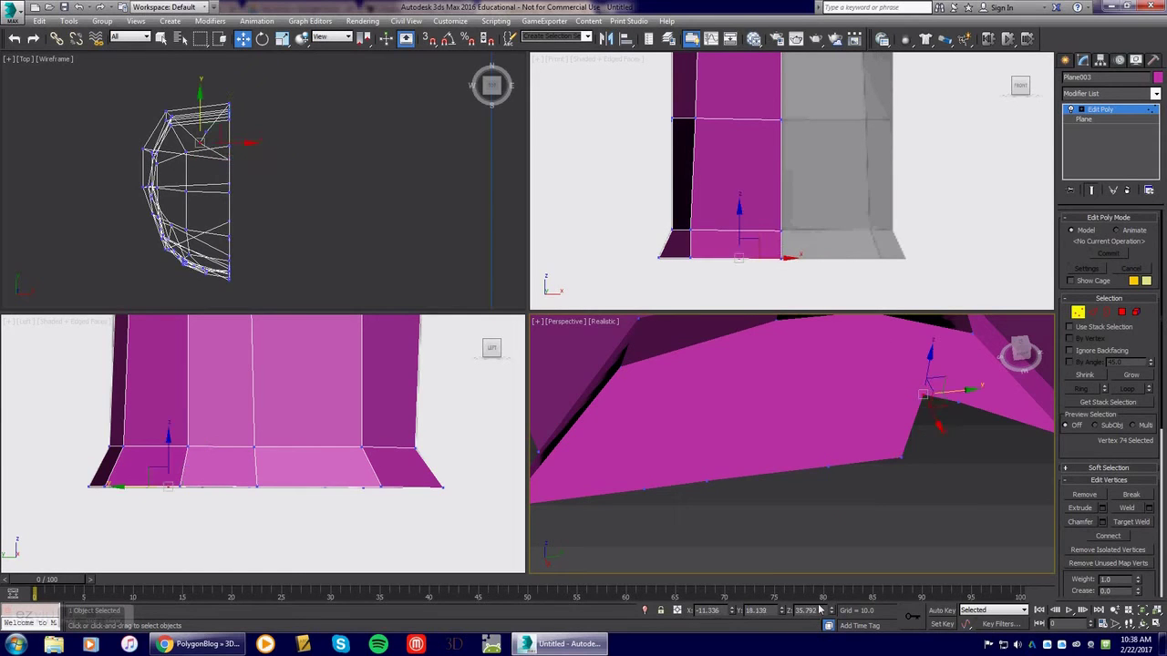
{"action": "right_click", "coordinate": [734, 613]}
{"action": "left_click_drag", "start_coordinate": [977, 412], "coordinate": [977, 413]}
{"action": "right_click", "coordinate": [731, 613]}
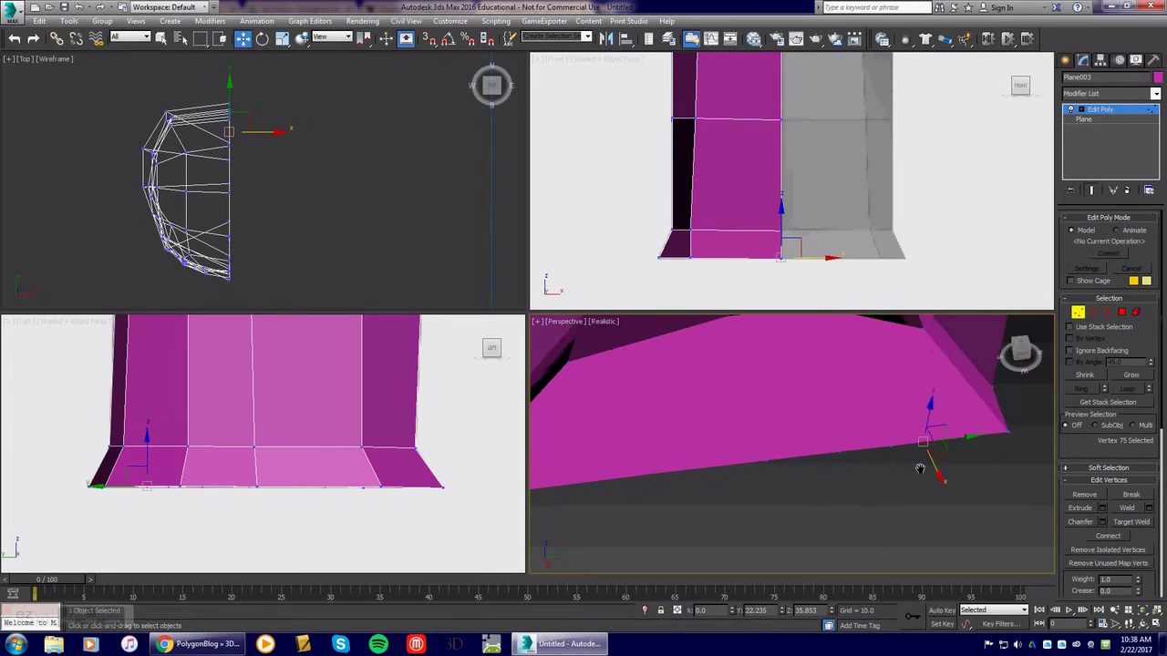
{"action": "left_click", "coordinate": [952, 429]}
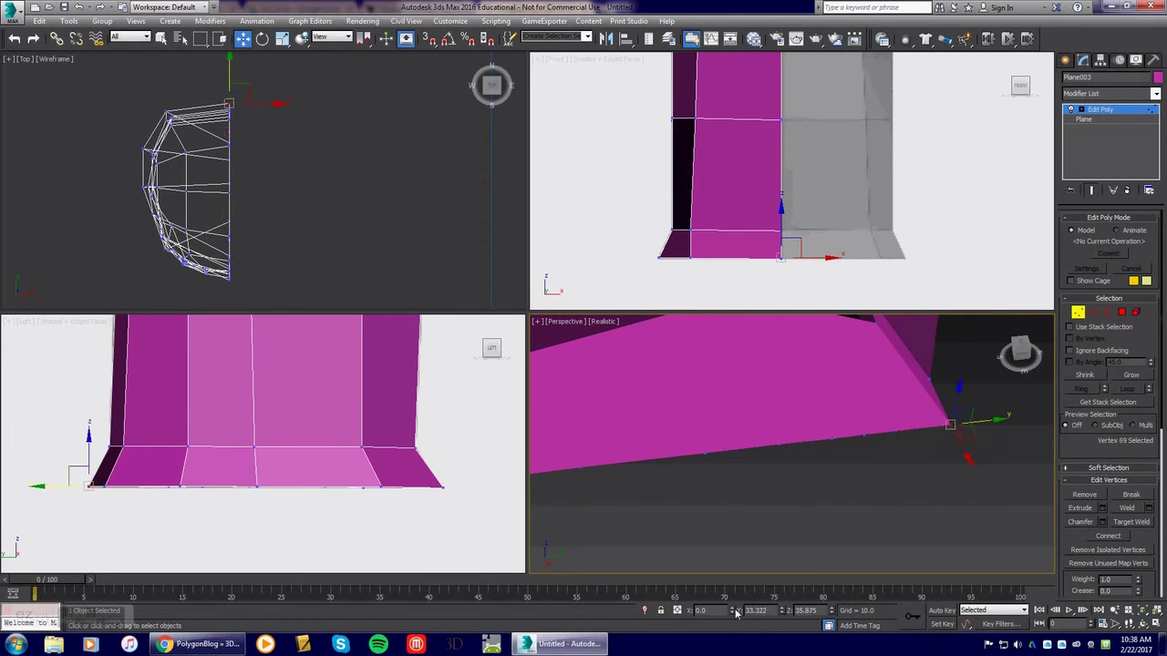
{"action": "middle_click_drag", "start_coordinate": [721, 497], "coordinate": [915, 392], "text": "alt"}
{"action": "scroll", "coordinate": [881, 436], "scroll_direction": "down", "scroll_amount": 4}
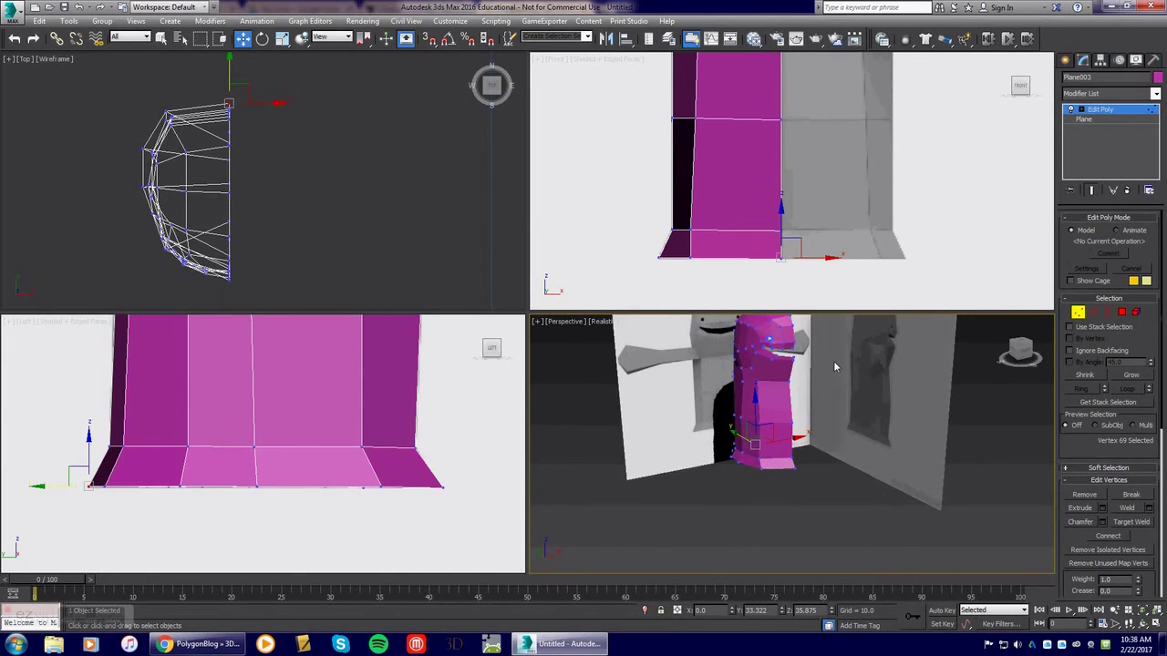
{"action": "left_click", "coordinate": [648, 366]}
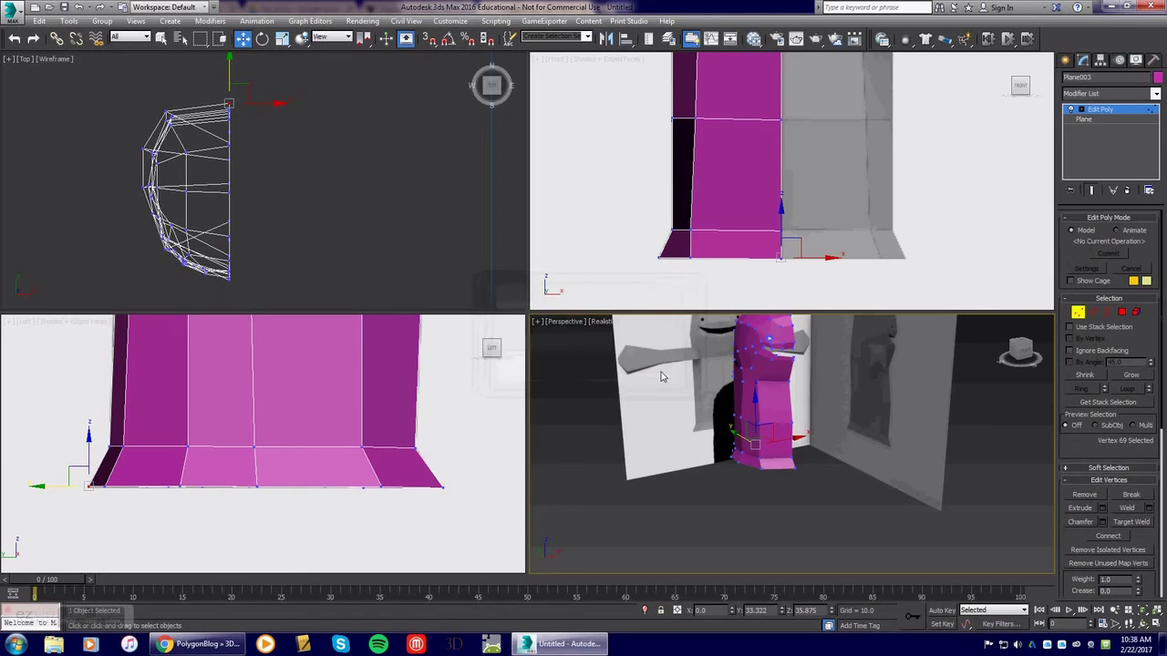
Select the polygon on the body's side where the reference arm joins the shoulder
{"action": "middle_click_drag", "start_coordinate": [709, 371], "coordinate": [782, 348], "text": "alt"}
{"action": "middle_click_drag", "start_coordinate": [733, 155], "coordinate": [765, 237]}
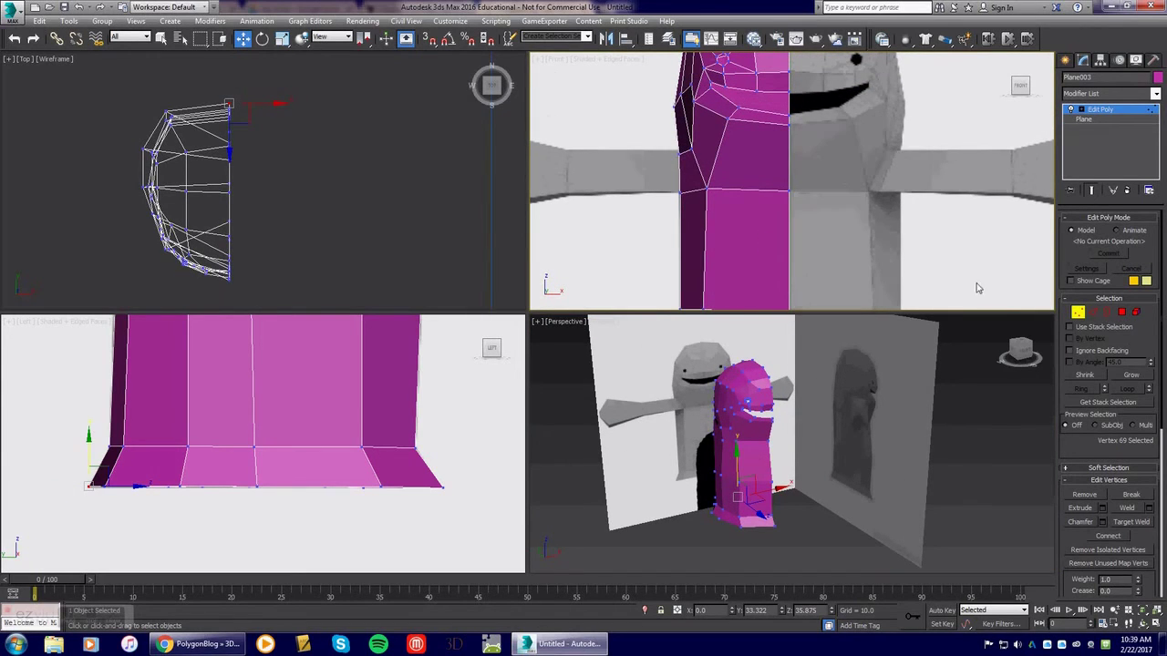
{"action": "left_click", "coordinate": [1121, 312]}
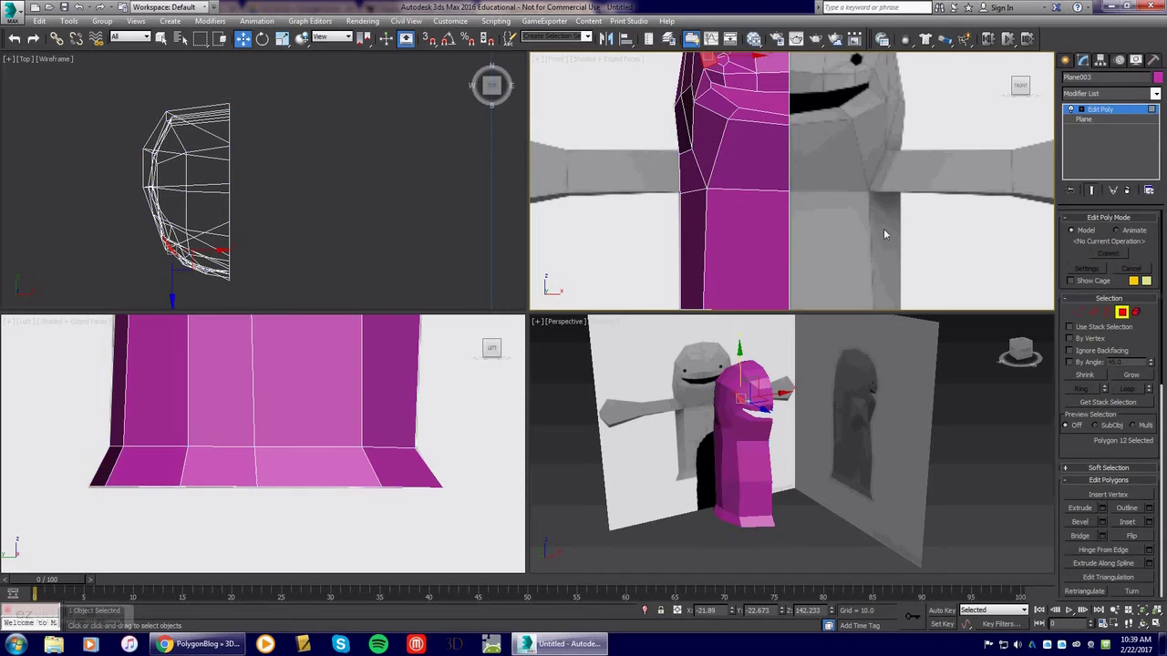
{"action": "left_click", "coordinate": [691, 179]}
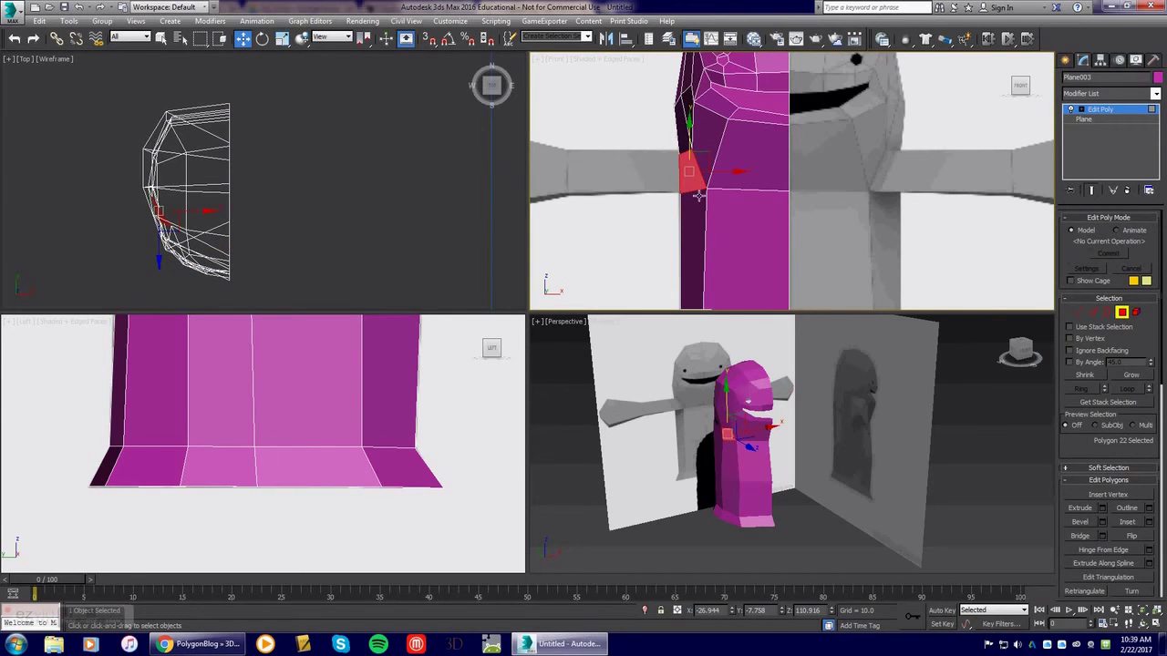
Check the selected shoulder polygon's placement against the references in the side and front views with the mesh temporarily see-through
{"action": "middle_click_drag", "start_coordinate": [391, 346], "coordinate": [370, 513]}
{"action": "scroll", "coordinate": [368, 442], "scroll_direction": "down", "scroll_amount": 5}
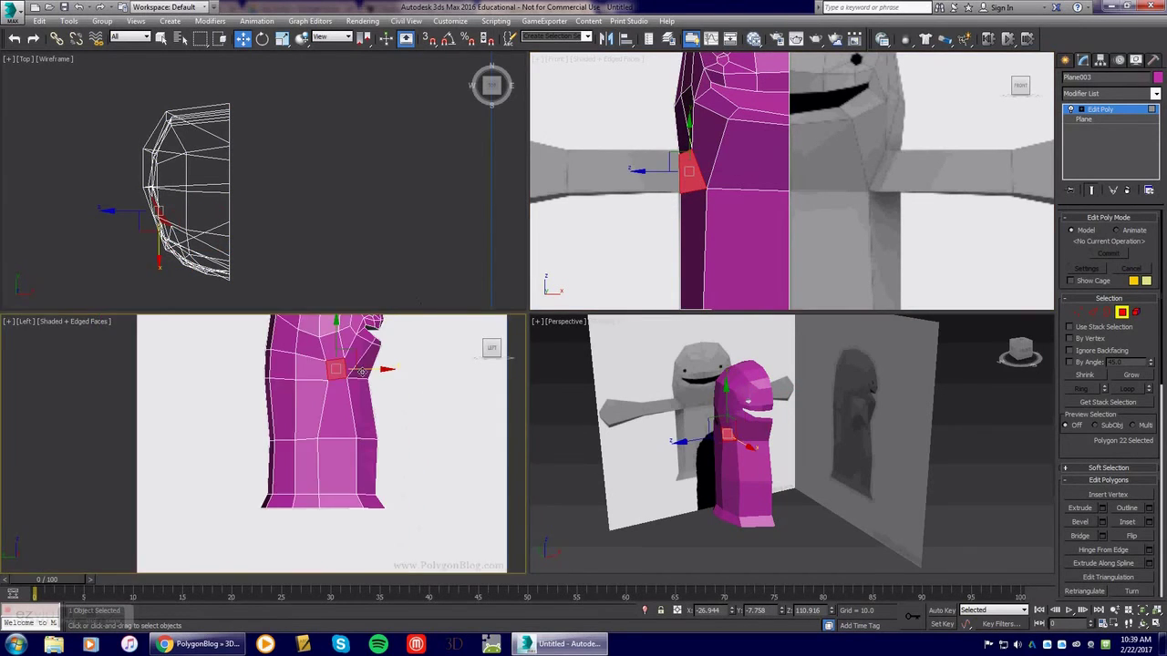
{"action": "middle_click_drag", "start_coordinate": [365, 372], "coordinate": [367, 431]}
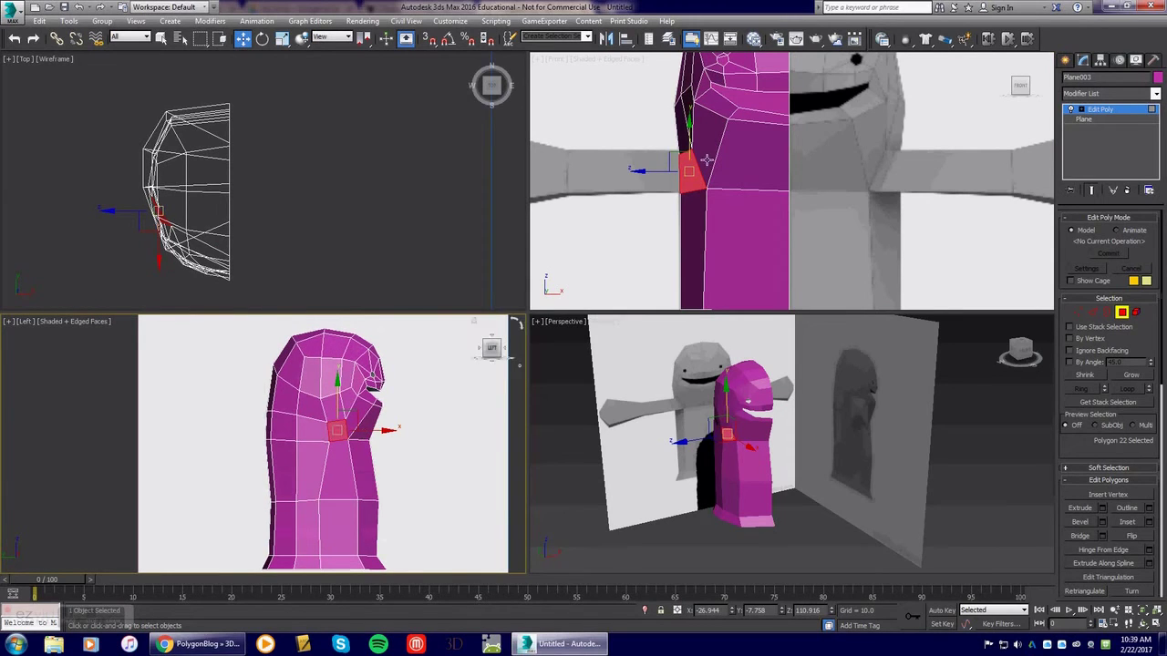
{"action": "scroll", "coordinate": [704, 164], "scroll_direction": "down", "scroll_amount": 2}
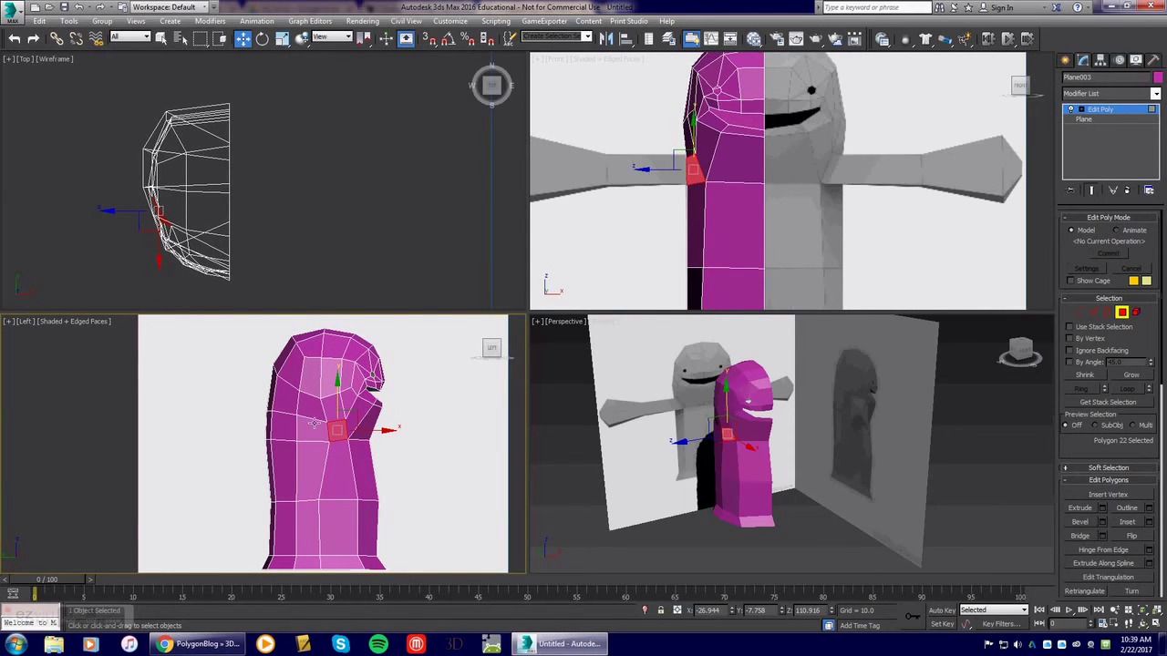
{"action": "key", "text": "alt+x"}
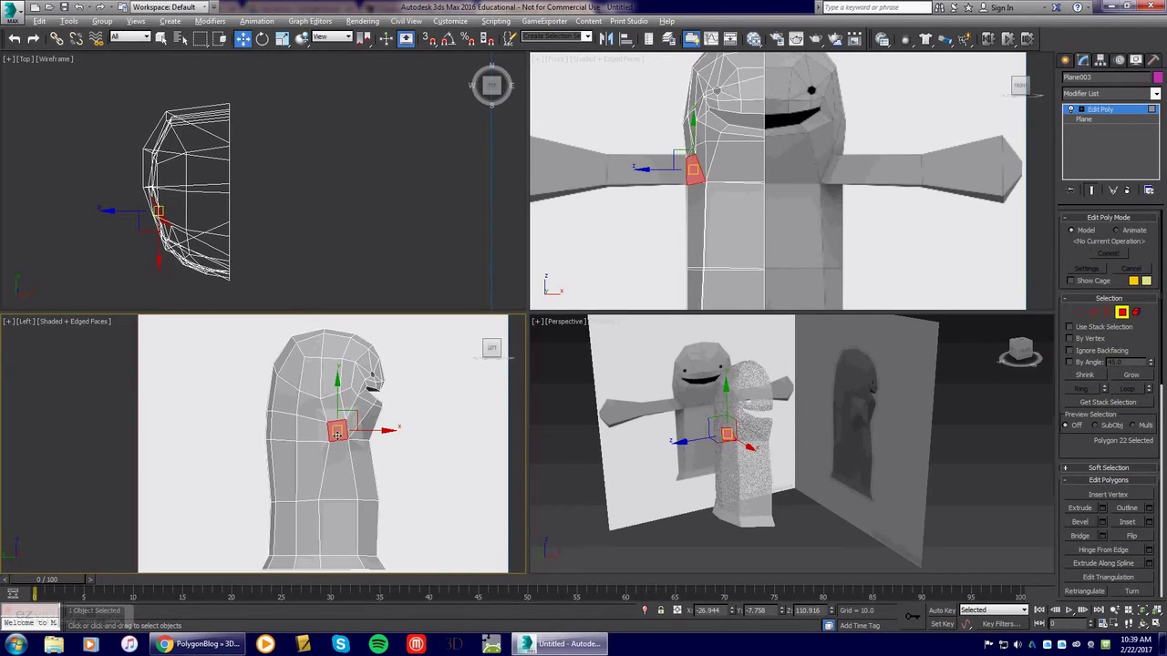
{"action": "right_click", "coordinate": [816, 440]}
{"action": "key", "text": "alt+x"}
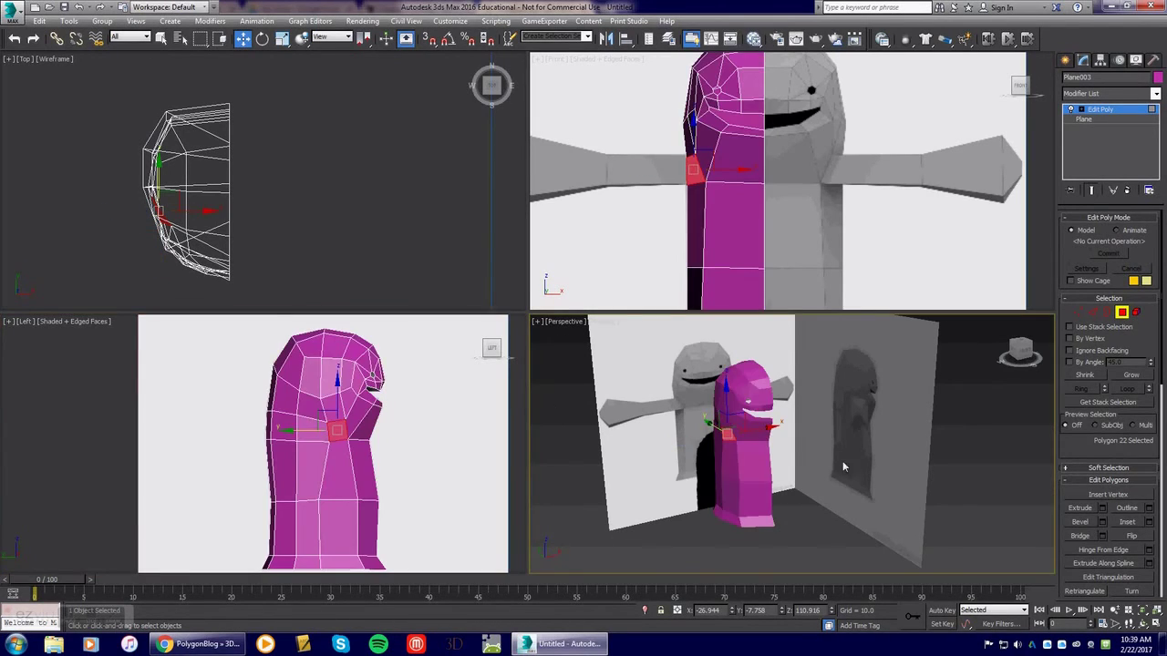
Extrude the selected shoulder polygon by 36.427 to form the upper arm
{"action": "middle_click_drag", "start_coordinate": [729, 252], "coordinate": [836, 294]}
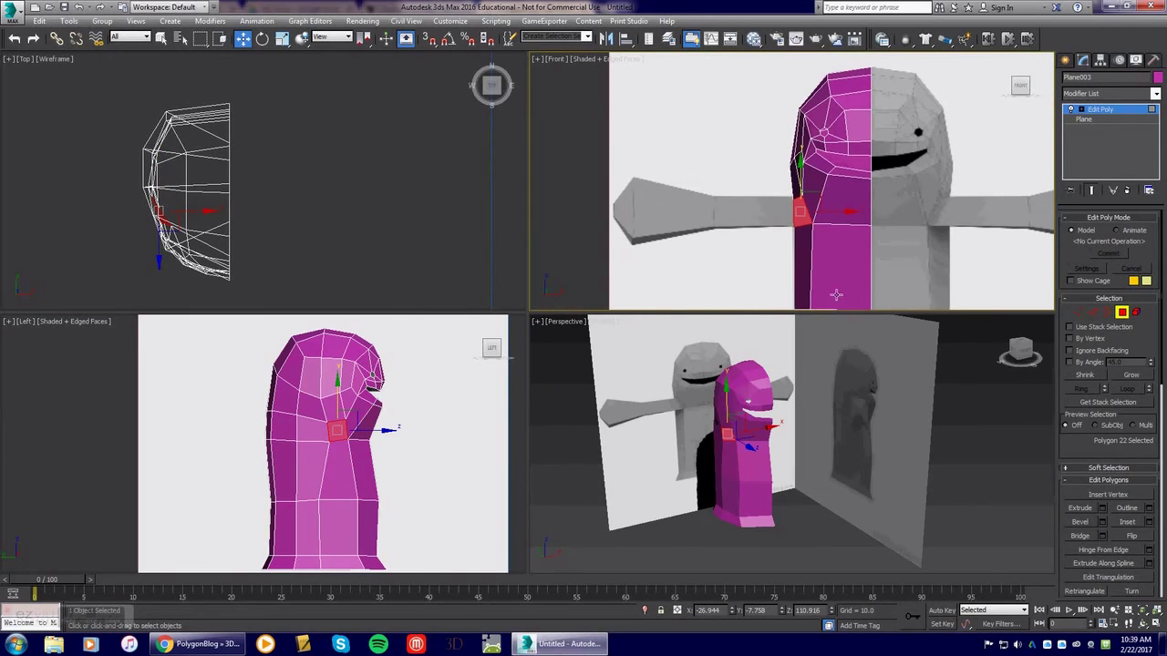
{"action": "scroll", "coordinate": [1085, 402], "scroll_direction": "down", "scroll_amount": 5}
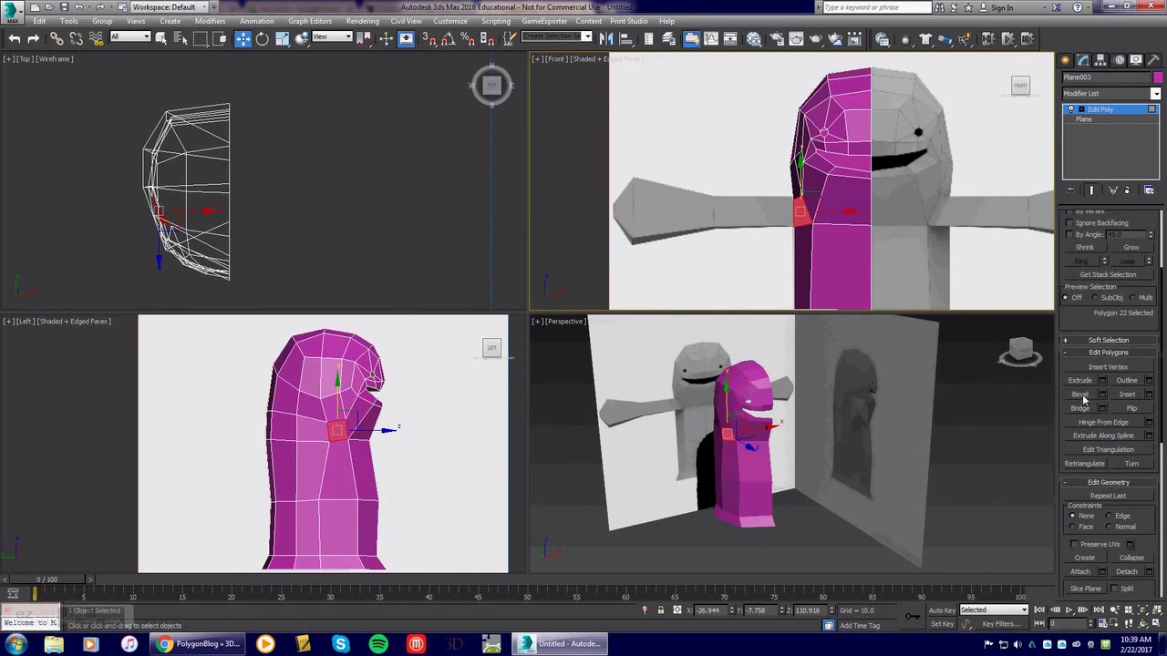
{"action": "left_click", "coordinate": [1089, 382]}
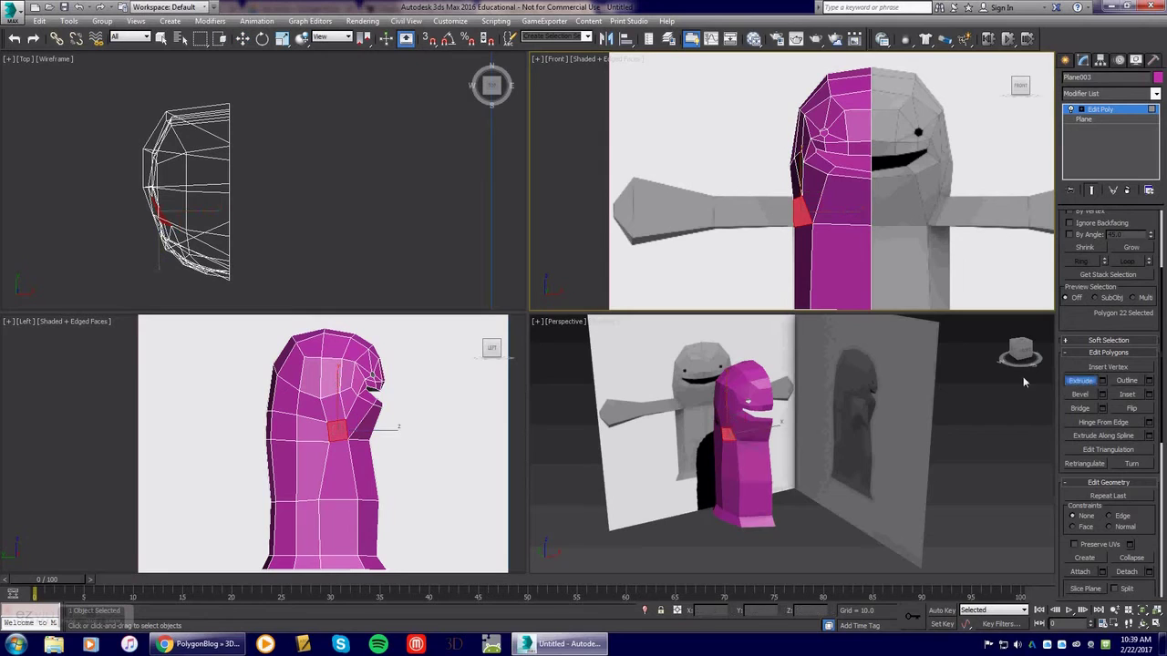
{"action": "left_click", "coordinate": [1102, 381]}
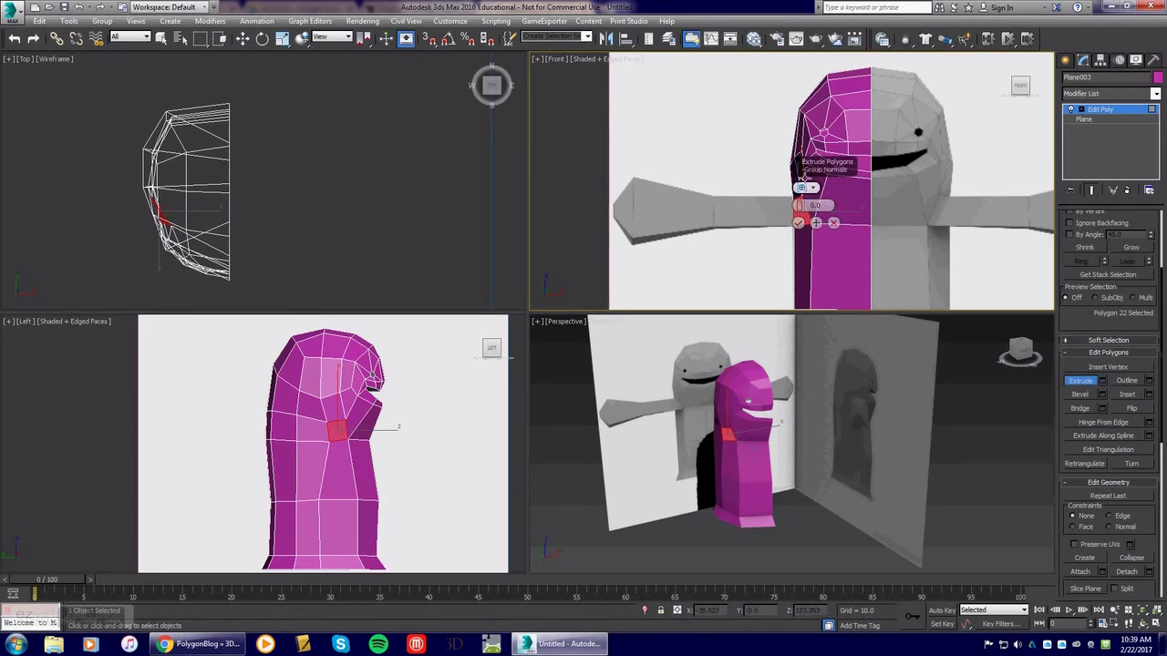
{"action": "left_click_drag", "start_coordinate": [797, 168], "coordinate": [897, 133]}
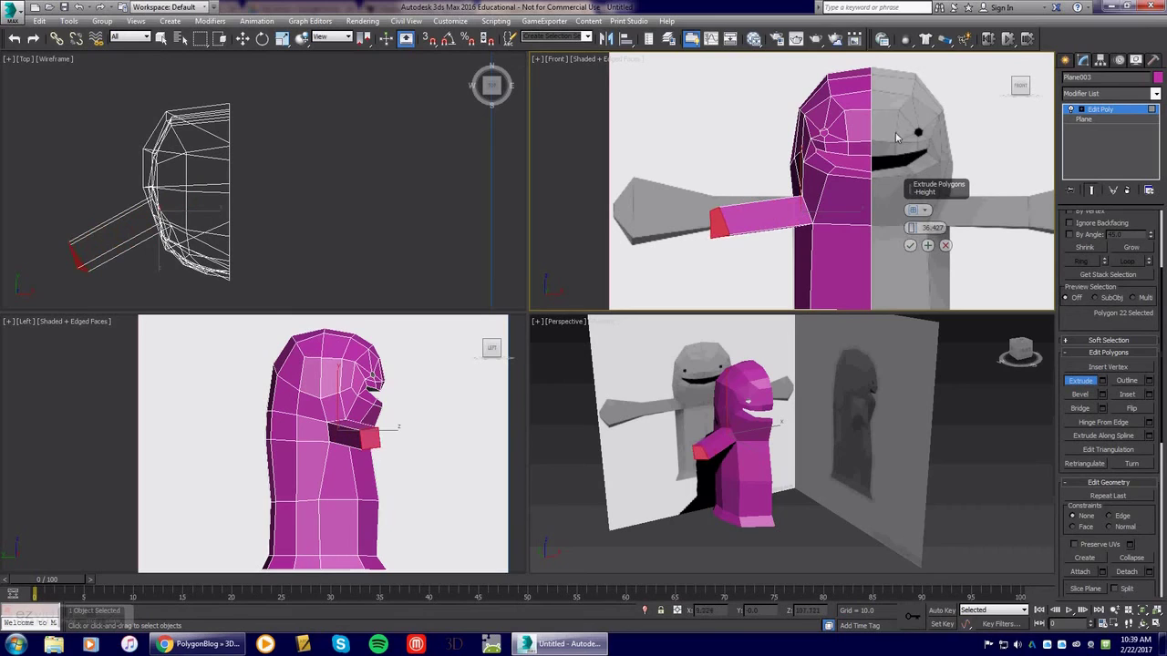
{"action": "key", "text": "w"}
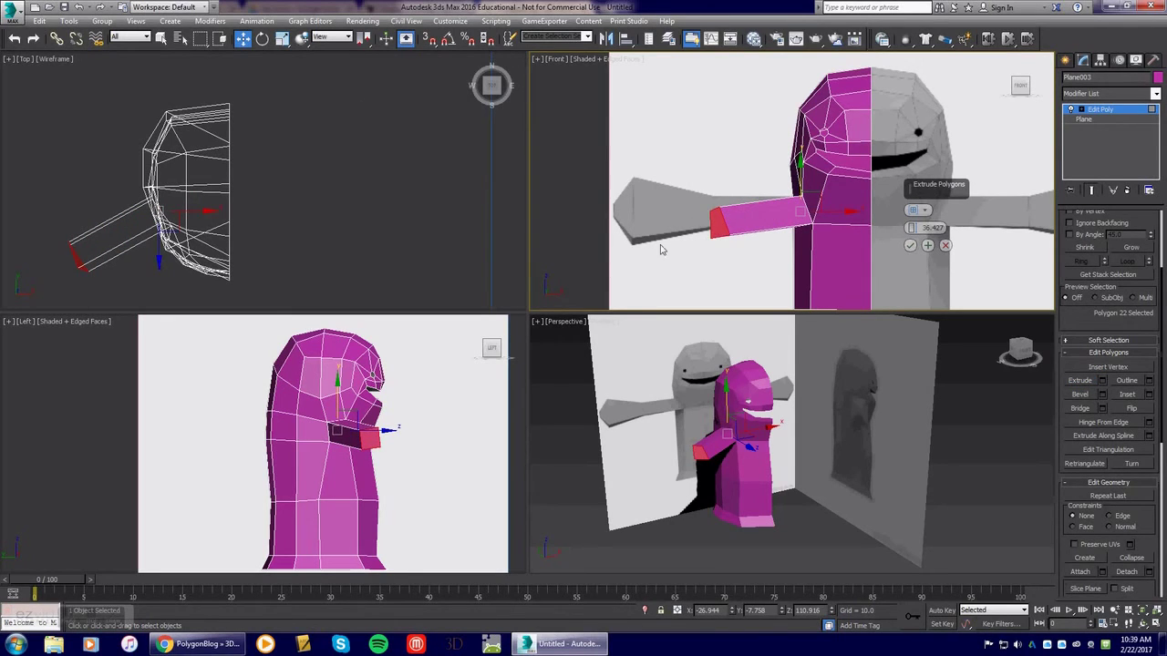
{"action": "left_click", "coordinate": [710, 212]}
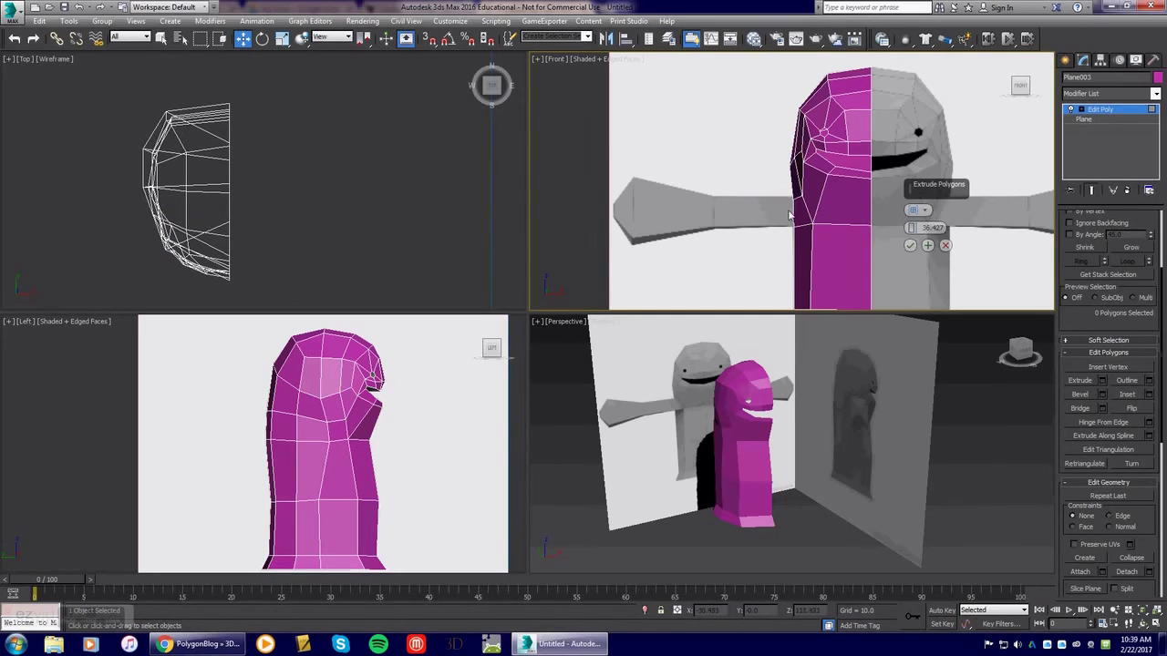
{"action": "key", "text": "ctrl+y"}
{"action": "key", "text": "ctrl+y"}
{"action": "left_click", "coordinate": [909, 246]}
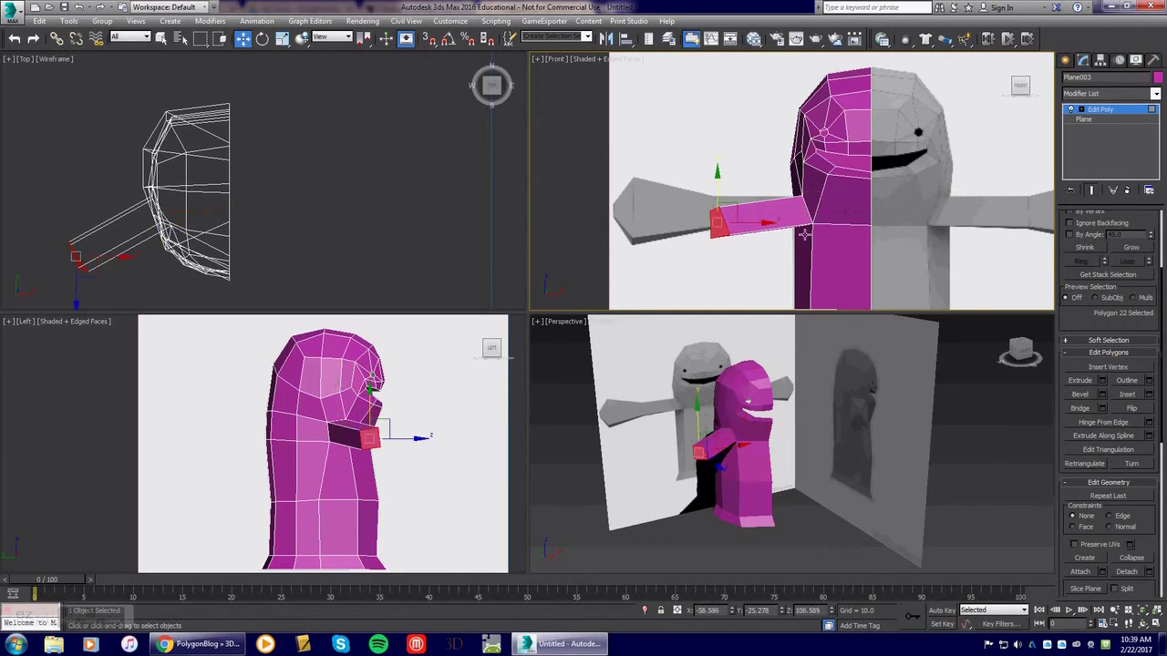
Raise the arm's end polygon until the arm is level with the reference arm, and make the mesh see-through
{"action": "left_click_drag", "start_coordinate": [716, 222], "coordinate": [714, 211]}
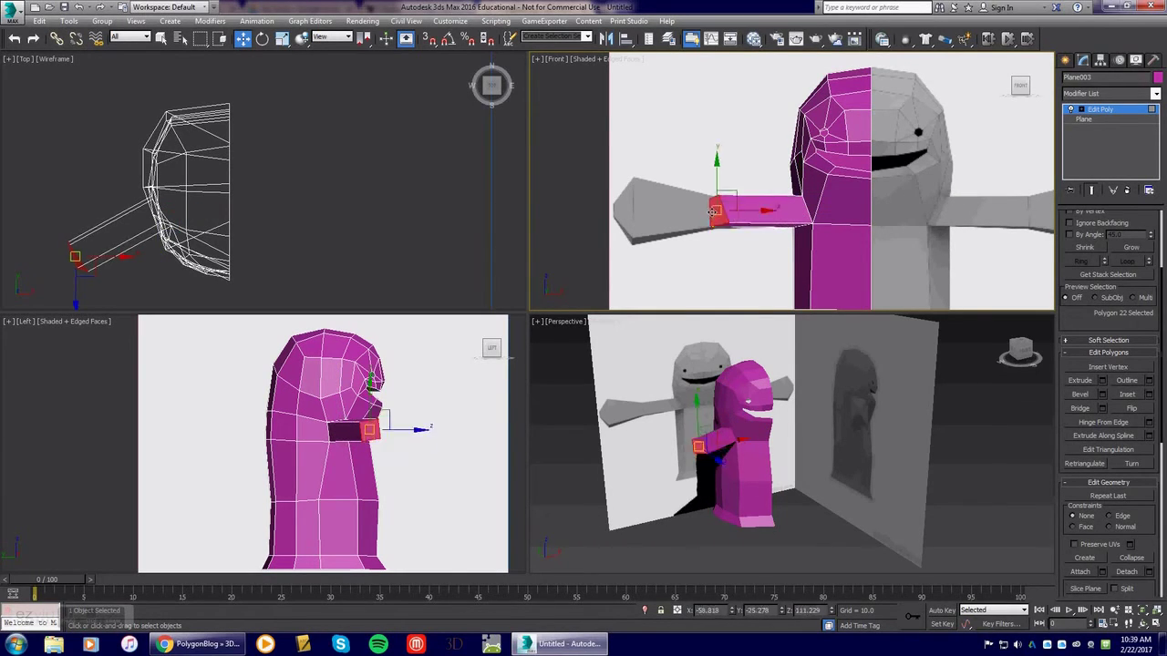
{"action": "key", "text": "alt+x"}
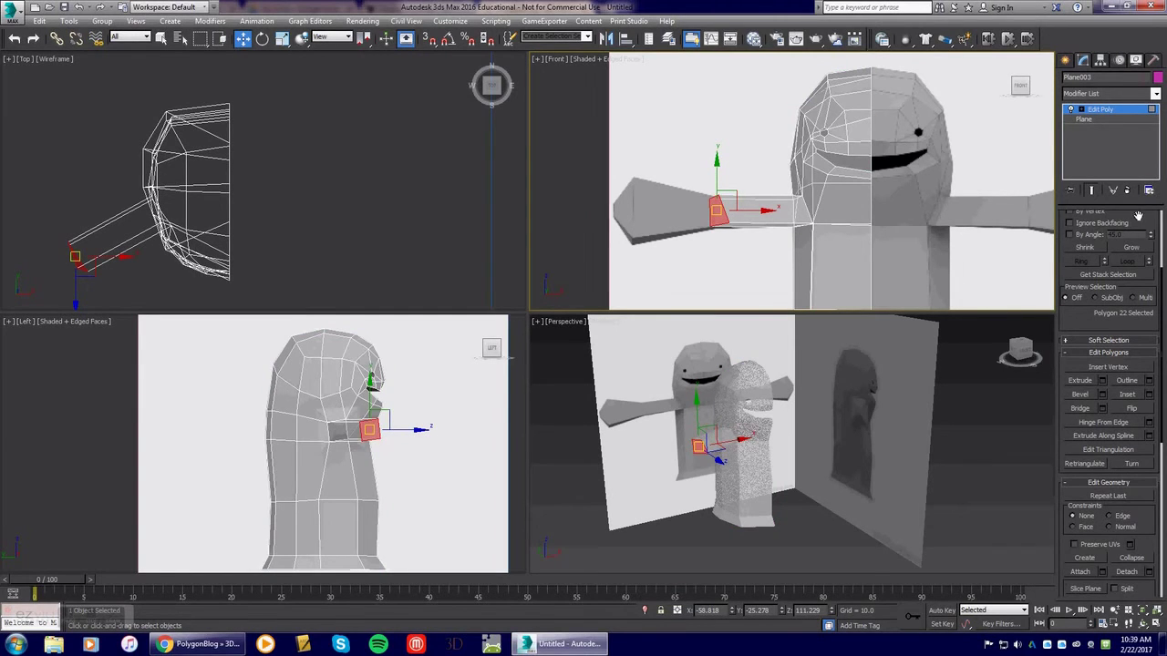
Move the arm's end vertices in the front view so they line up vertically where the reference arm starts to flare
{"action": "left_click_drag", "start_coordinate": [1139, 216], "coordinate": [1131, 329]}
{"action": "left_click", "coordinate": [1081, 301]}
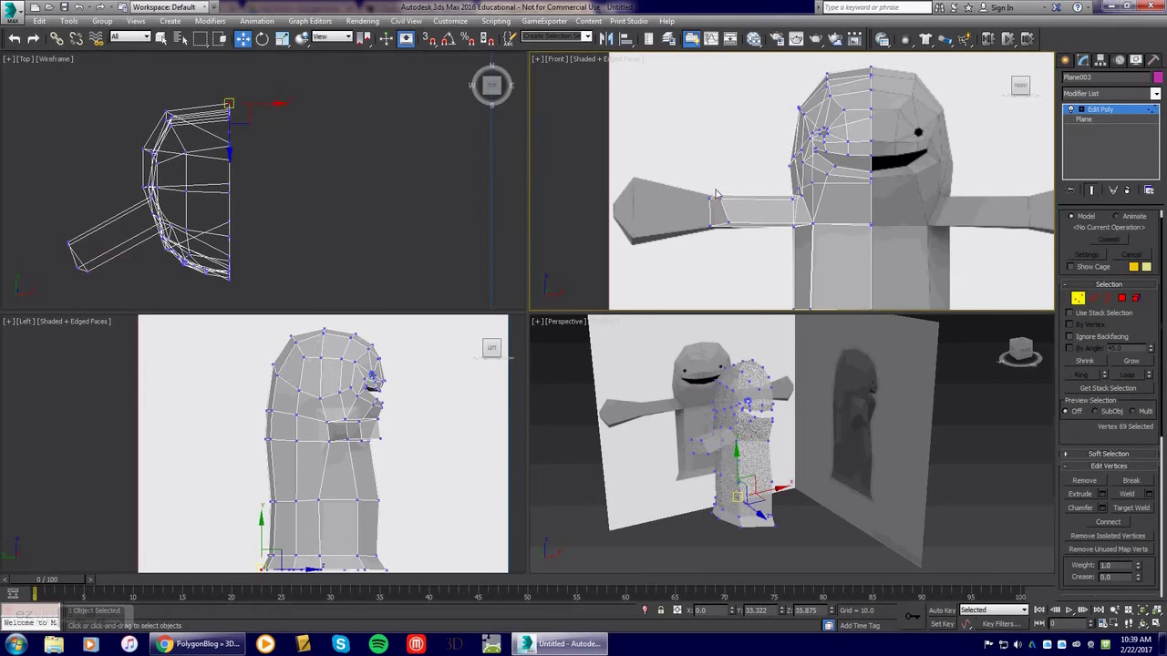
{"action": "mouse_move", "coordinate": [732, 220]}
{"action": "left_mouse_down"}
{"action": "mouse_move", "coordinate": [713, 197]}
{"action": "mouse_move", "coordinate": [734, 222]}
{"action": "left_mouse_up"}
{"action": "left_click", "coordinate": [728, 223]}
{"action": "left_click_drag", "start_coordinate": [699, 188], "coordinate": [740, 214]}
{"action": "left_click", "coordinate": [700, 229]}
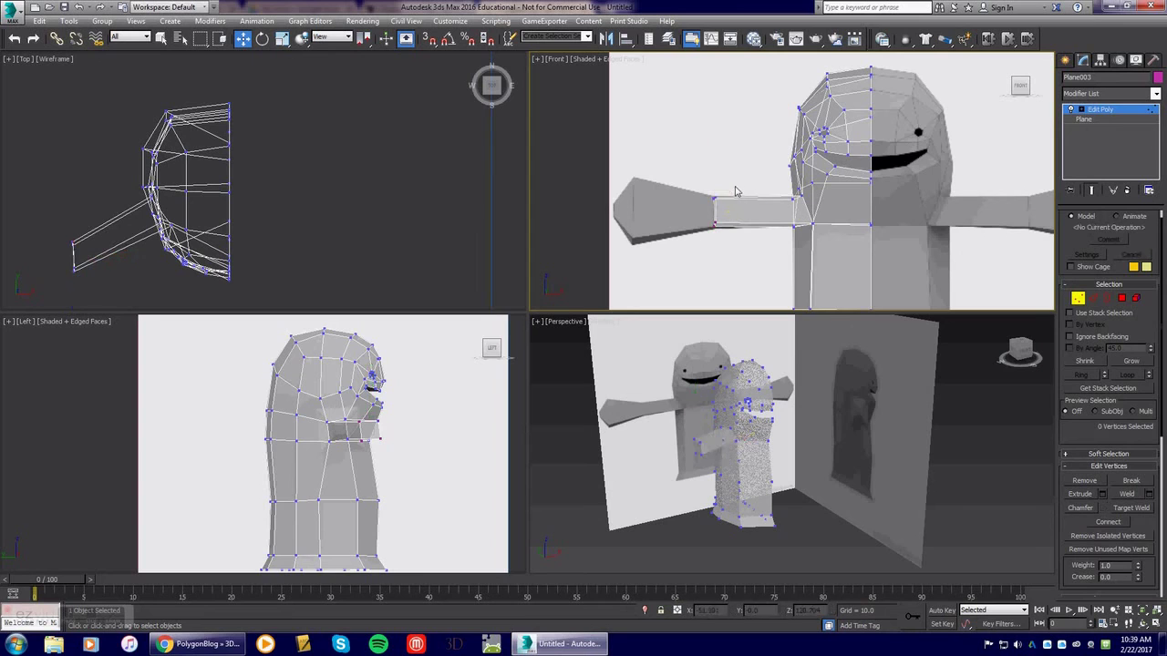
Fine-tune the arm's upper and lower end vertices, and shift all four slightly outward to match the reference
{"action": "left_click_drag", "start_coordinate": [693, 171], "coordinate": [726, 237]}
{"action": "scroll", "coordinate": [717, 206], "scroll_direction": "up", "scroll_amount": 3}
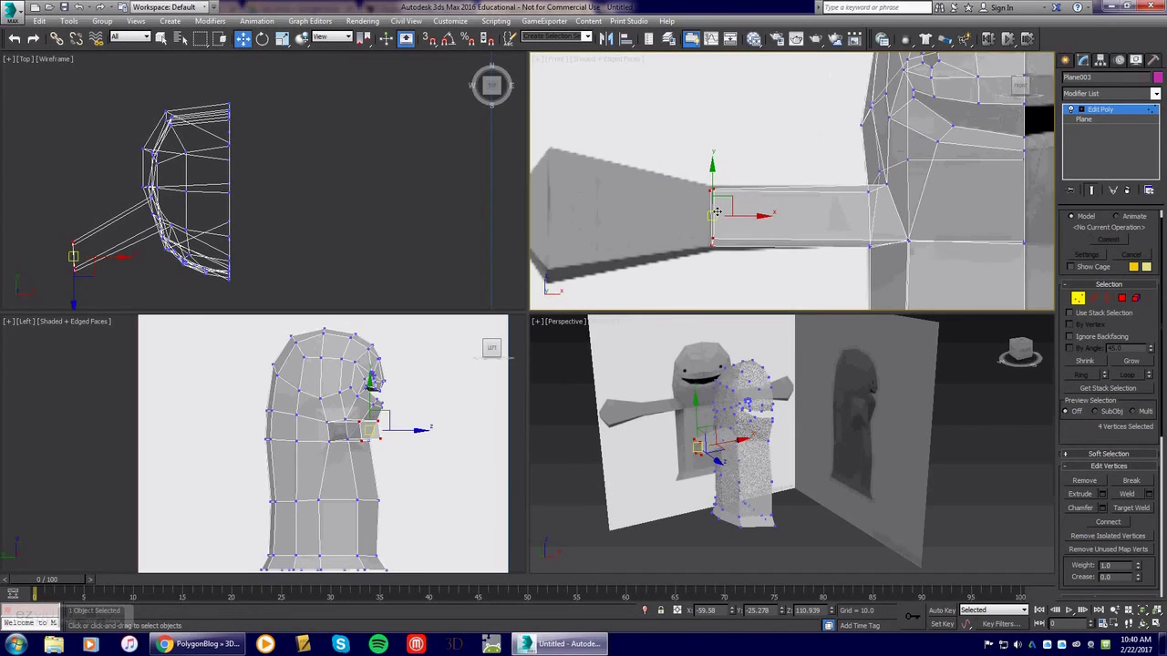
{"action": "left_click", "coordinate": [717, 194]}
{"action": "left_click", "coordinate": [715, 188]}
{"action": "left_click_drag", "start_coordinate": [742, 189], "coordinate": [738, 189]}
{"action": "left_click", "coordinate": [718, 240]}
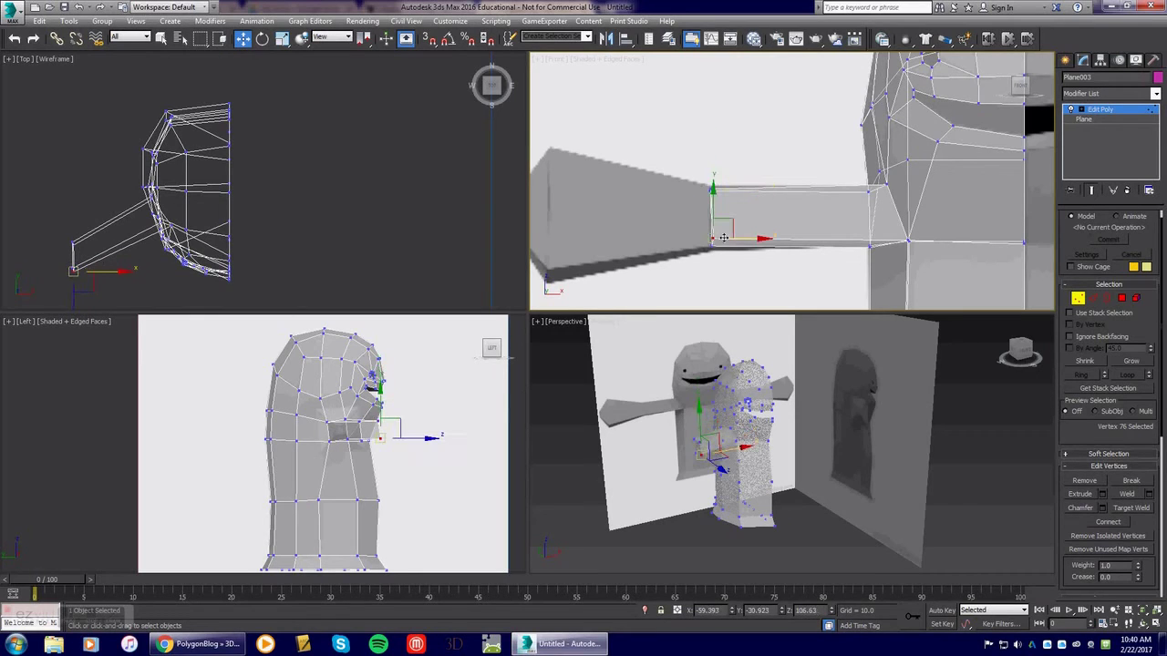
{"action": "left_click_drag", "start_coordinate": [703, 188], "coordinate": [617, 272]}
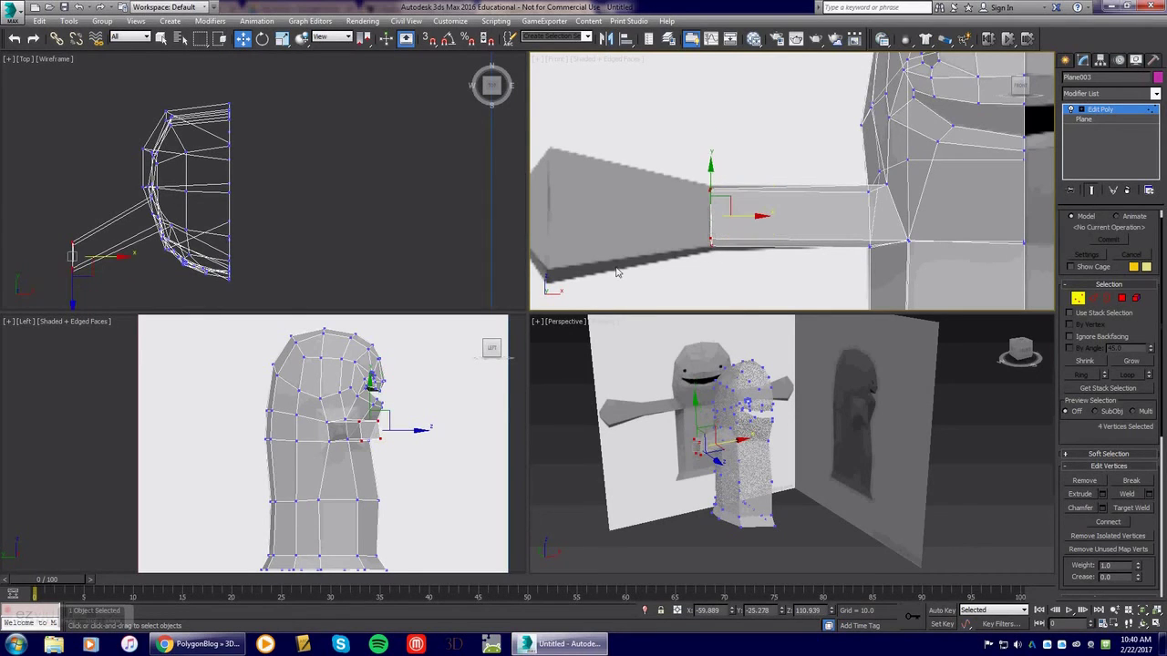
Move the arm's four end vertices backward in the side view so the arm extends straight out from the shoulder
{"action": "left_click", "coordinate": [394, 430]}
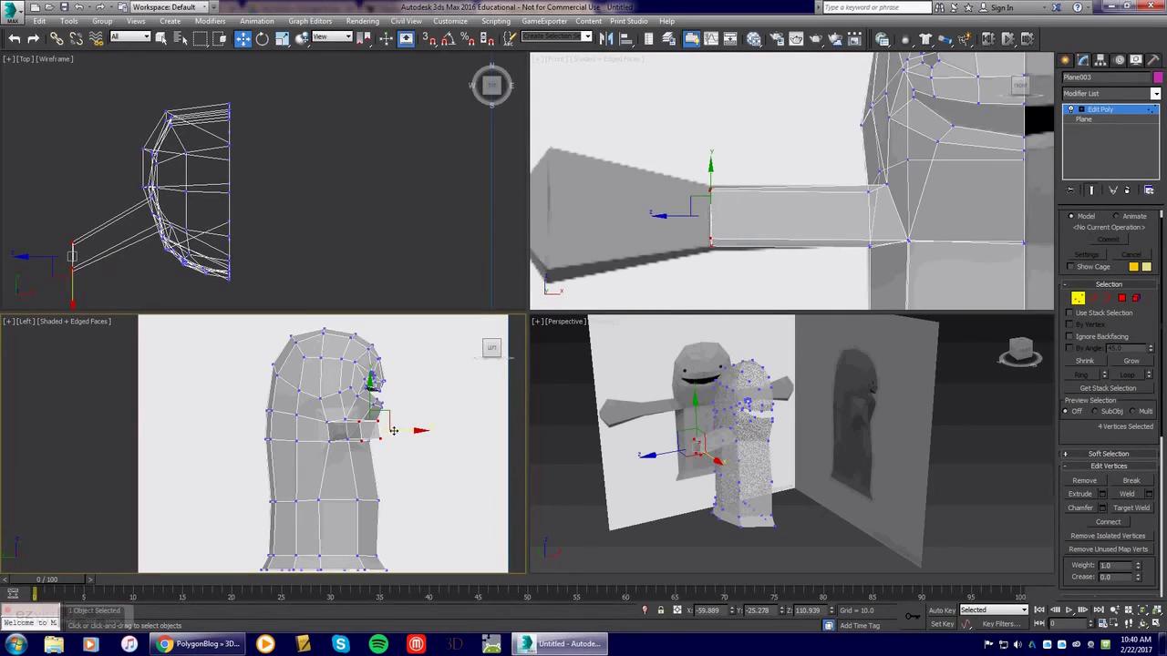
{"action": "left_click_drag", "start_coordinate": [398, 433], "coordinate": [368, 431]}
{"action": "right_click", "coordinate": [381, 434]}
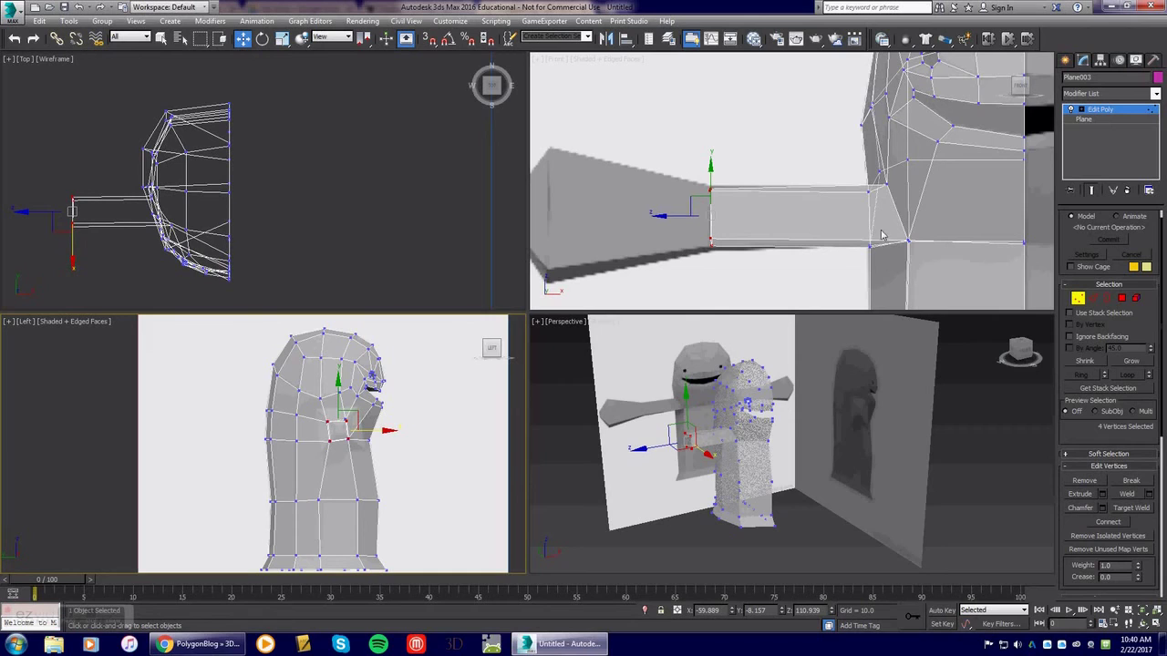
Extrude the arm's end polygon by 30.859, up to the widest part of the reference hand
{"action": "left_click", "coordinate": [1122, 299]}
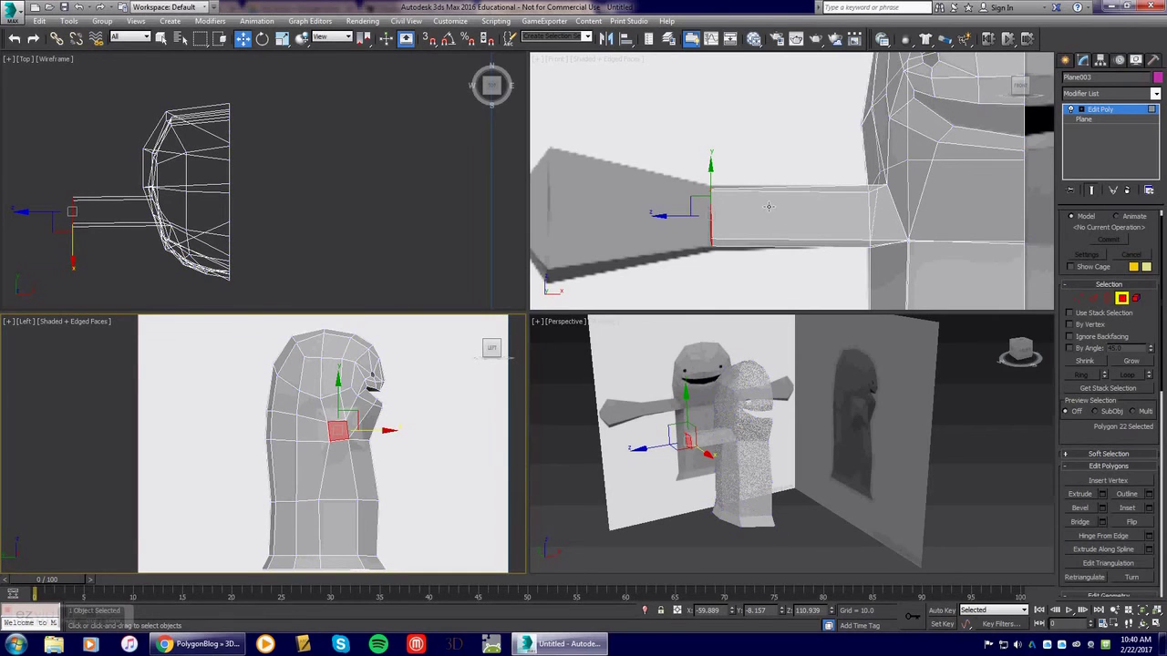
{"action": "left_click", "coordinate": [1102, 495]}
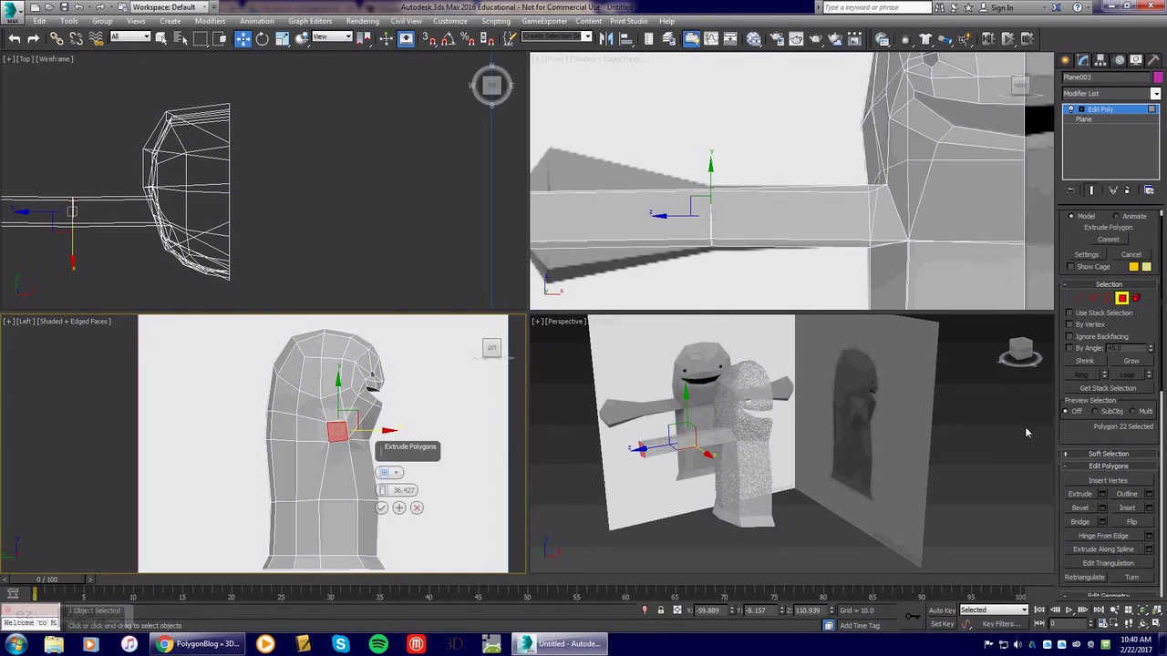
{"action": "middle_click_drag", "start_coordinate": [599, 210], "coordinate": [722, 209]}
{"action": "left_click_drag", "start_coordinate": [912, 227], "coordinate": [925, 257]}
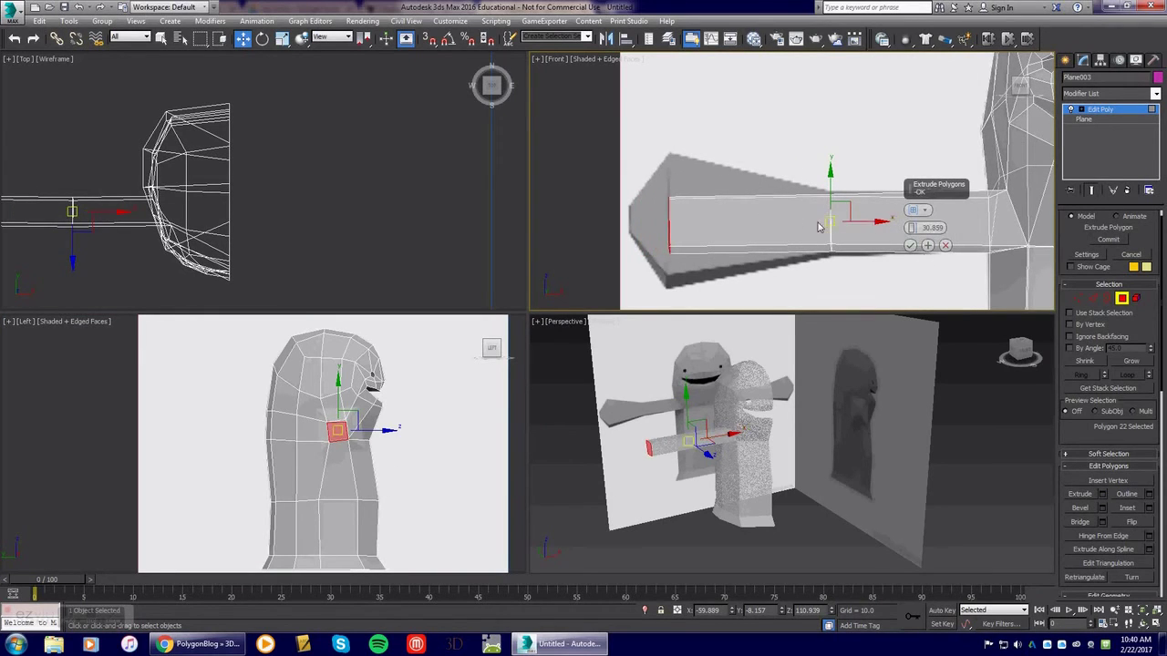
{"action": "left_click", "coordinate": [910, 245]}
{"action": "right_click", "coordinate": [910, 244]}
Scale up the arm's end polygon to the reference hand's widest height and raise it slightly to match
{"action": "left_click", "coordinate": [278, 44]}
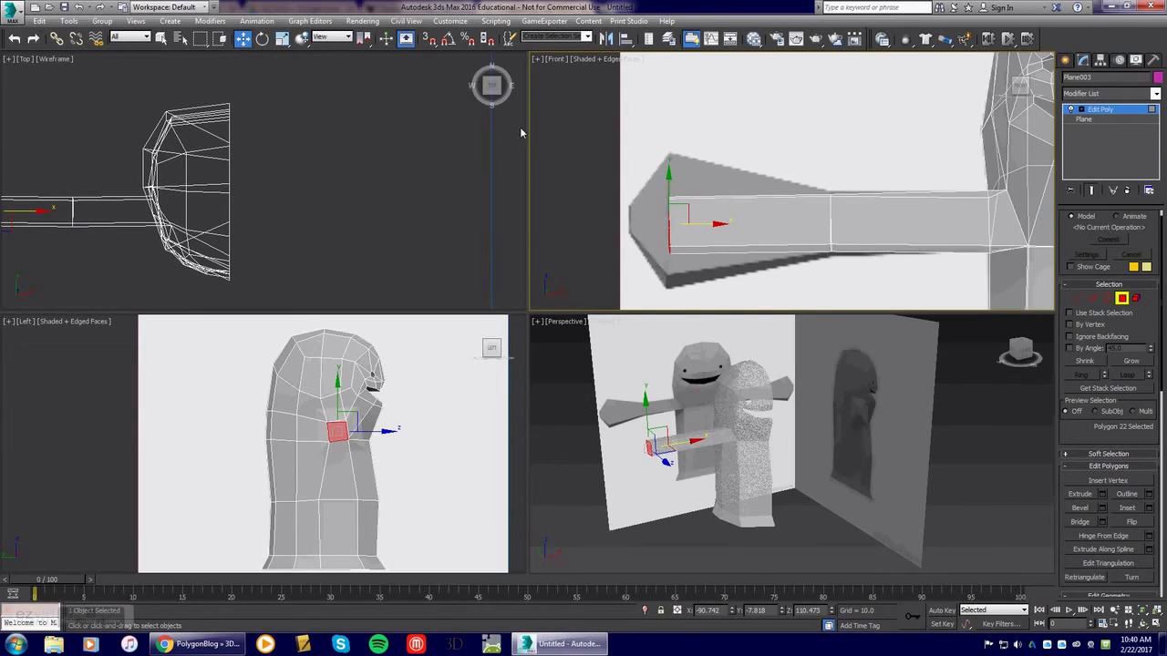
{"action": "left_click", "coordinate": [284, 42]}
{"action": "left_click_drag", "start_coordinate": [677, 211], "coordinate": [672, 119]}
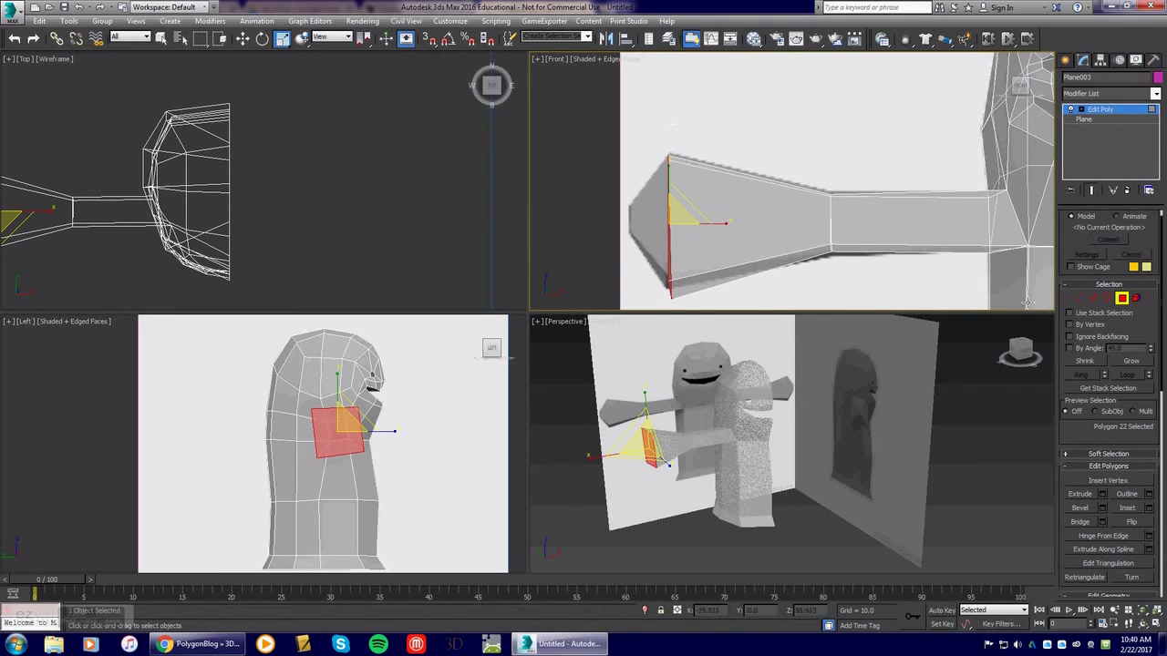
{"action": "key", "text": "e"}
{"action": "key", "text": "w"}
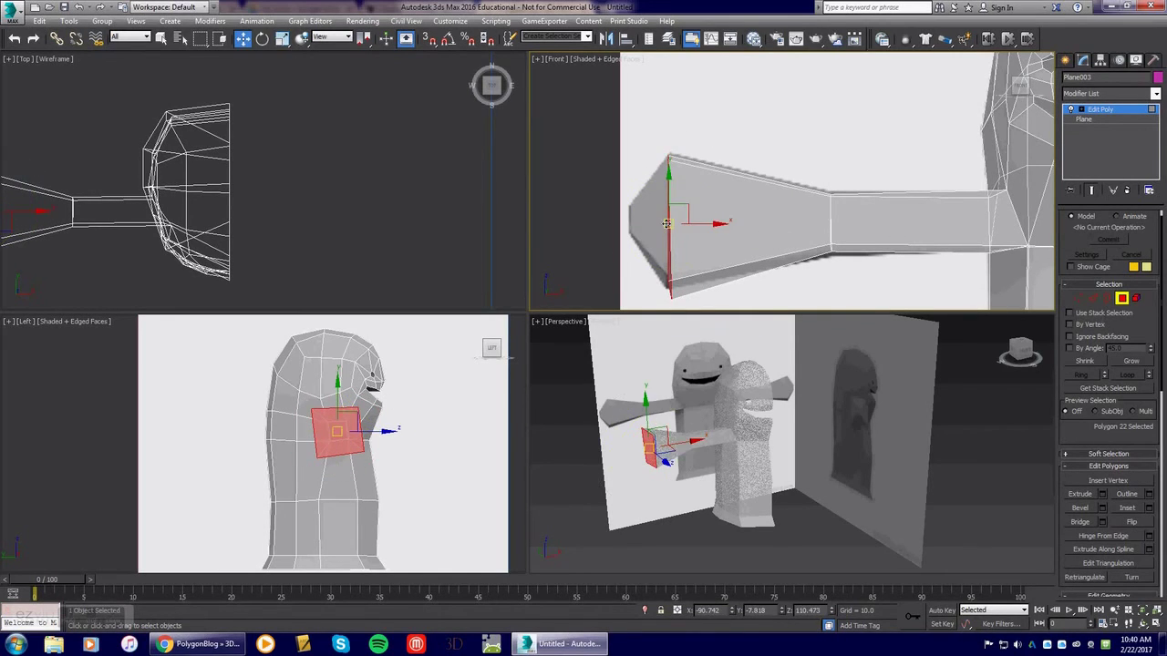
{"action": "left_click_drag", "start_coordinate": [668, 204], "coordinate": [667, 193]}
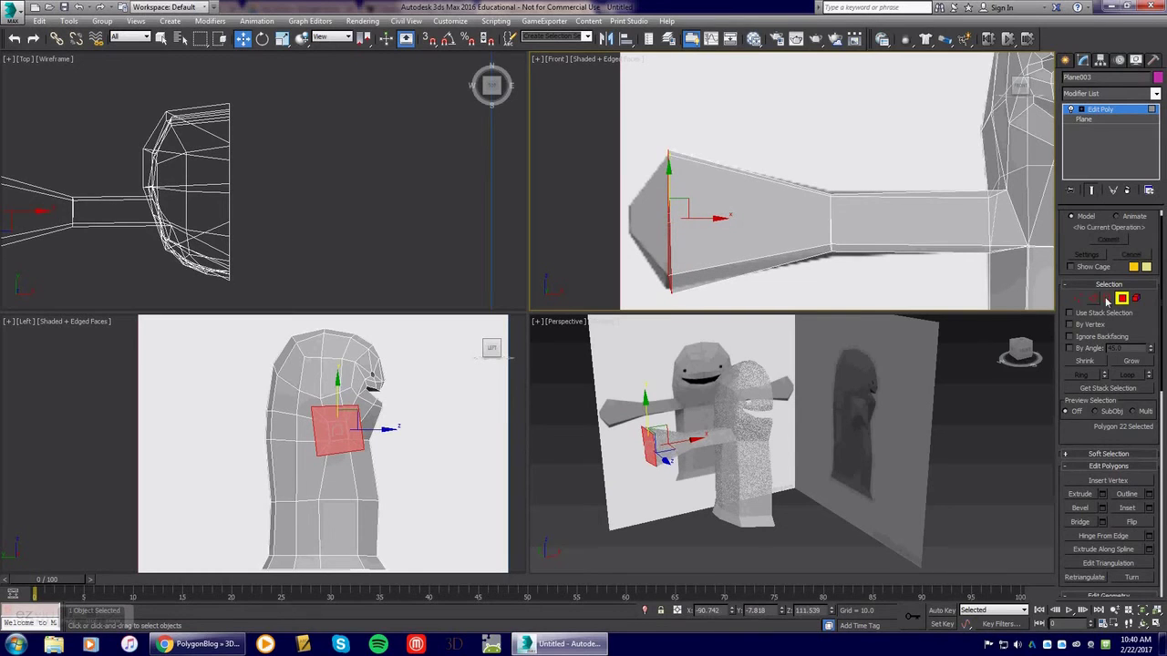
Extrude the hand's end polygon by 7.541, out to the tip of the reference hand
{"action": "left_click", "coordinate": [1081, 495]}
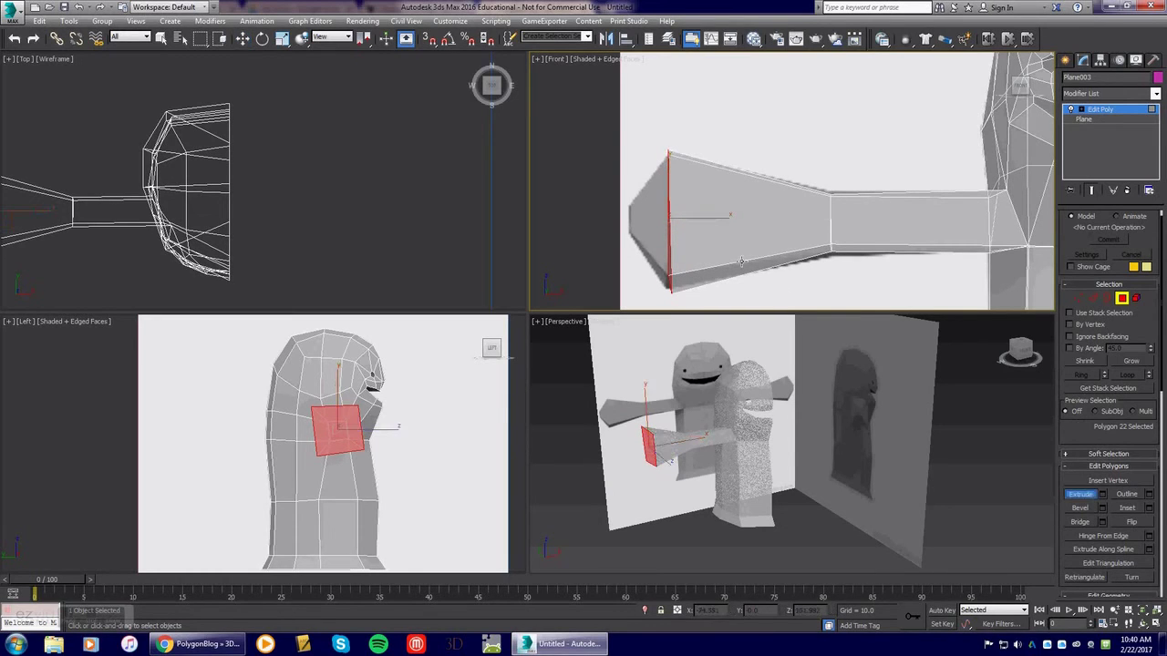
{"action": "left_click", "coordinate": [1102, 494]}
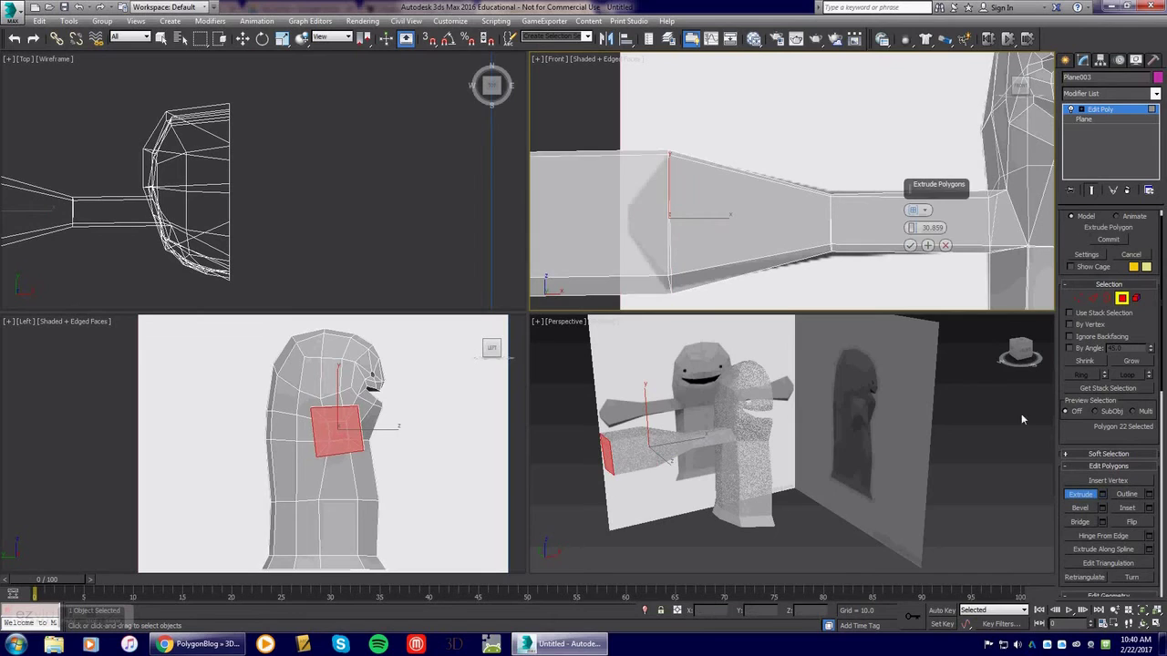
{"action": "left_click_drag", "start_coordinate": [913, 230], "coordinate": [948, 350]}
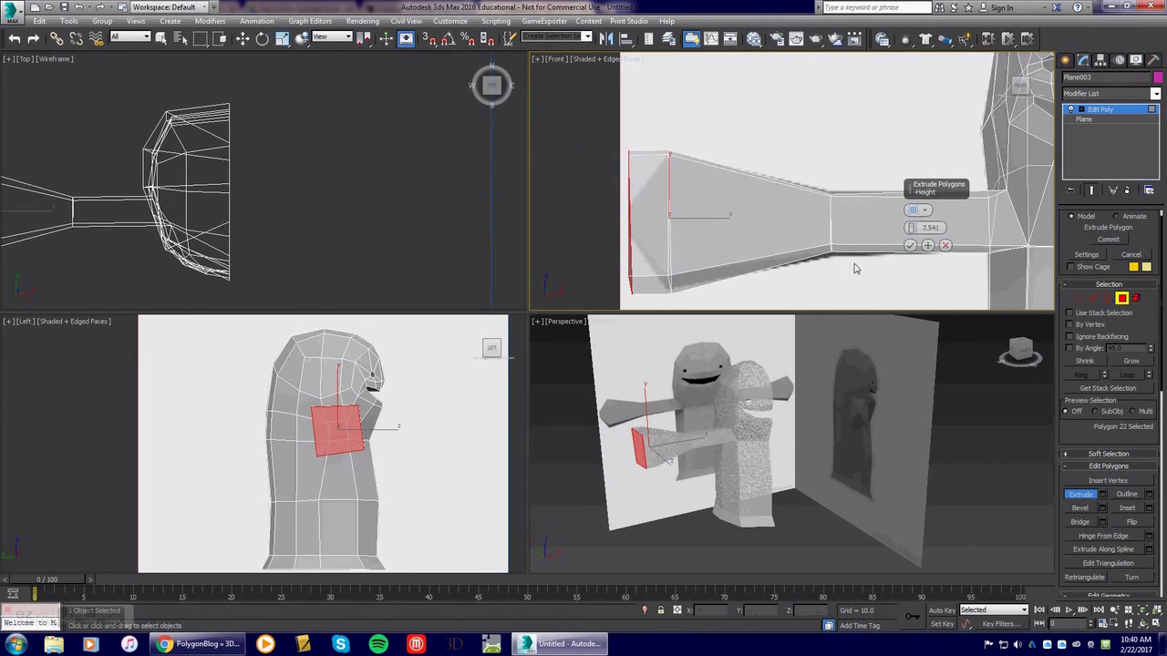
{"action": "left_click", "coordinate": [1080, 494]}
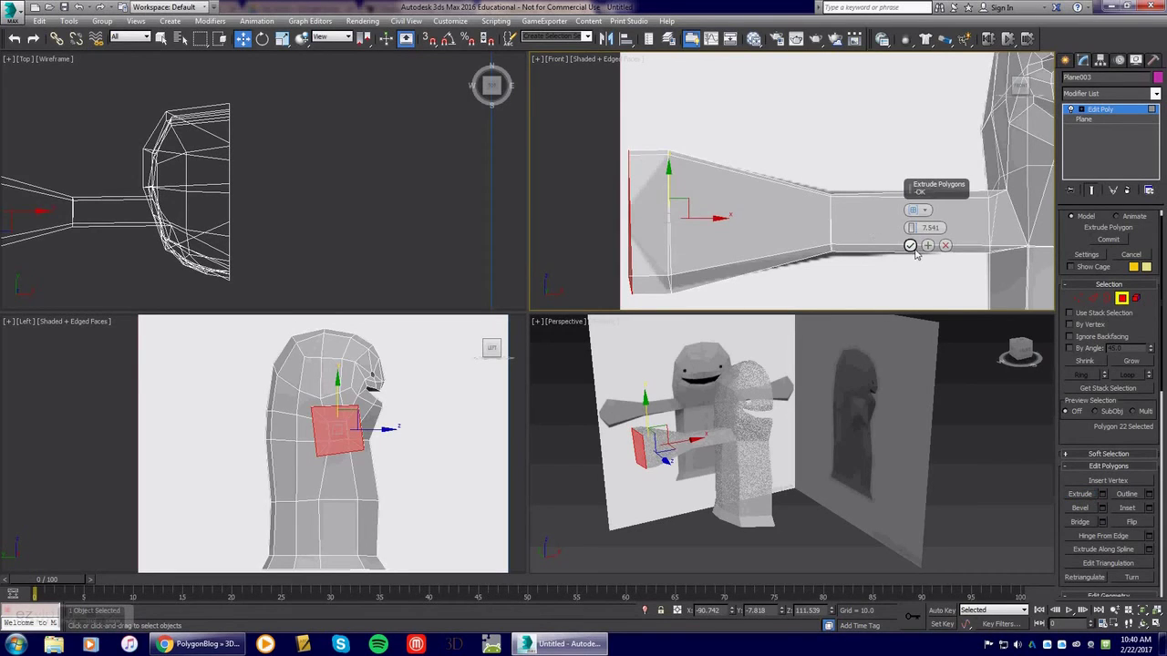
{"action": "left_click", "coordinate": [910, 245]}
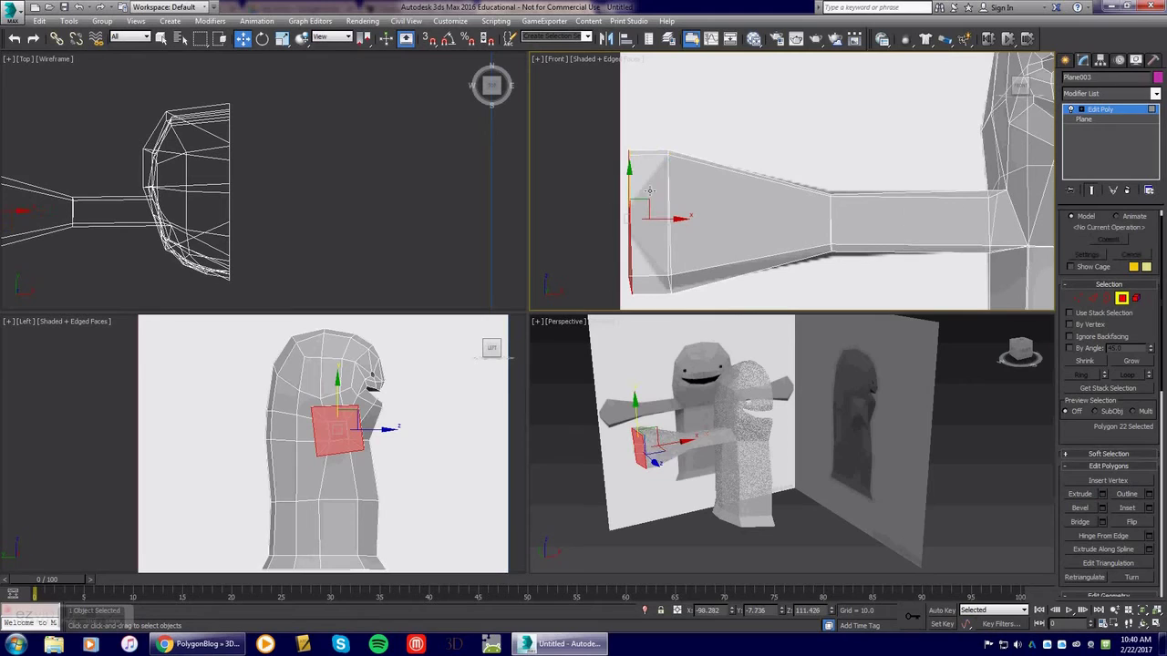
Scale down the hand's end polygon to the reference's narrow tip, then deselect it and leave polygon editing
{"action": "left_click", "coordinate": [282, 38]}
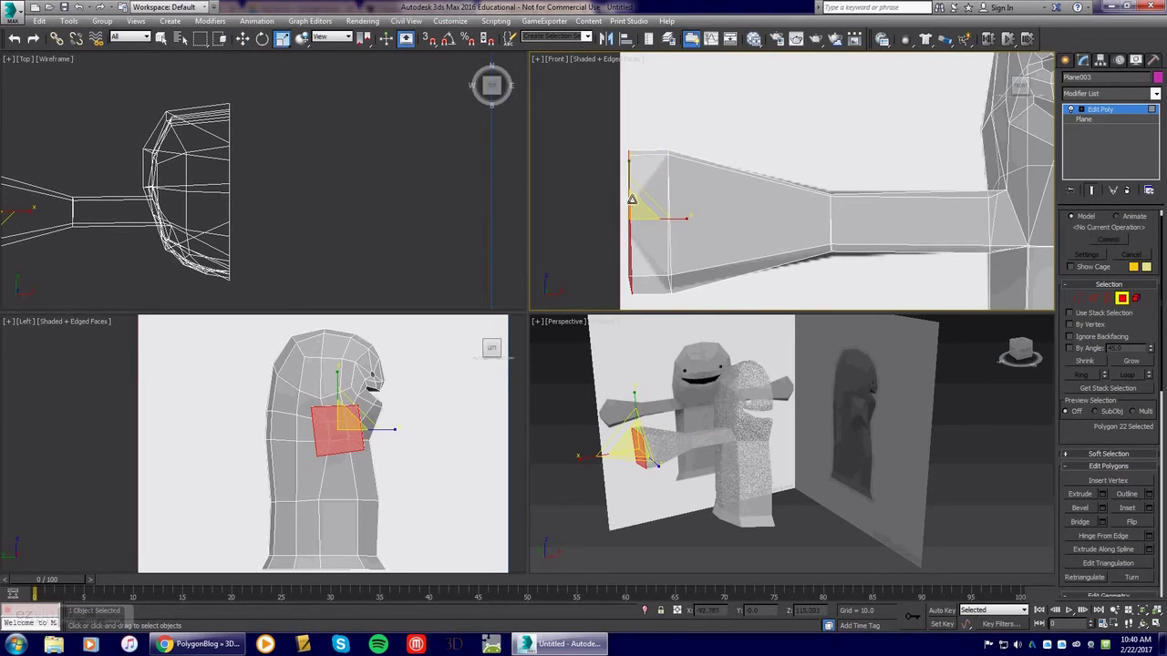
{"action": "left_click_drag", "start_coordinate": [632, 213], "coordinate": [668, 366]}
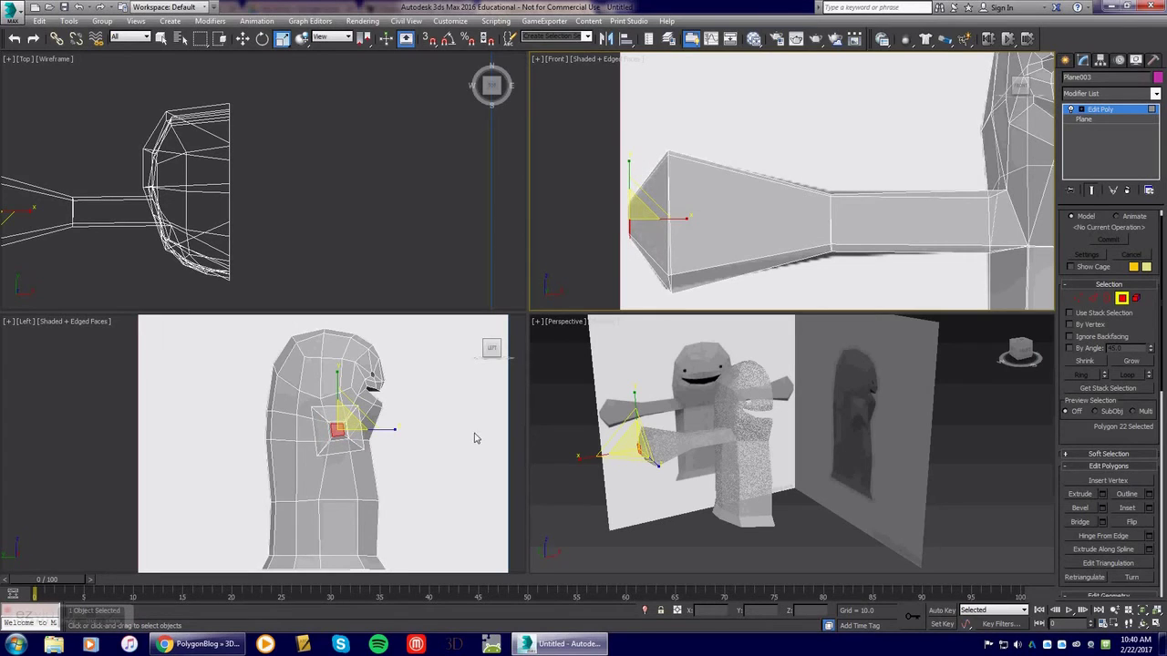
{"action": "left_click", "coordinate": [573, 419]}
{"action": "left_click", "coordinate": [242, 40]}
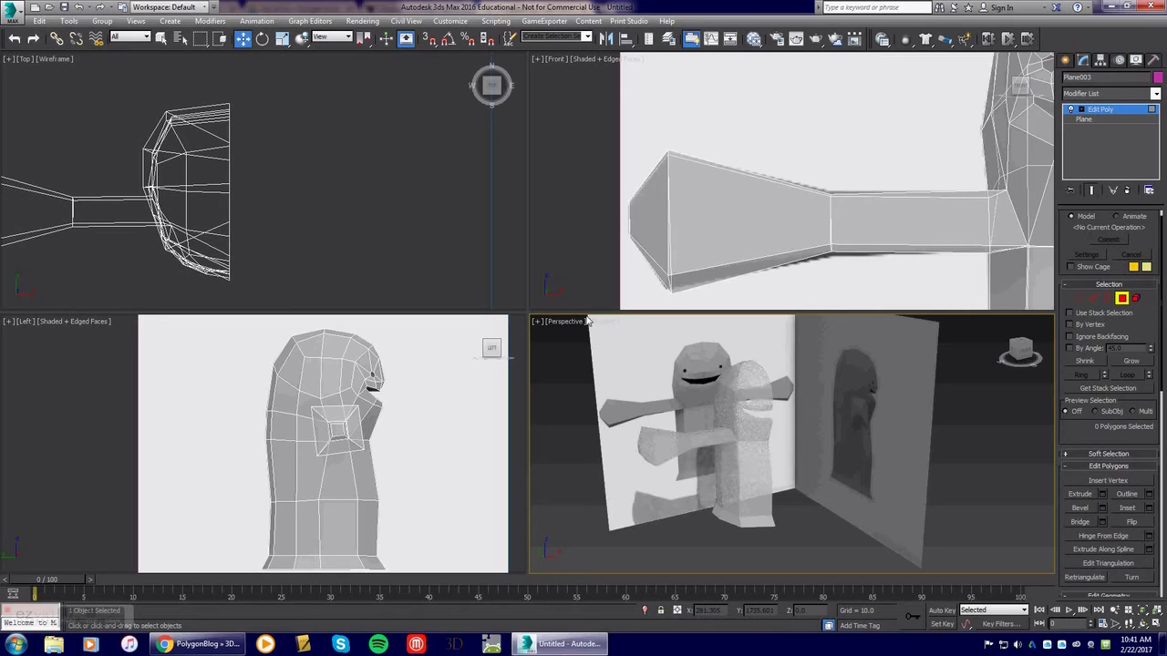
{"action": "middle_click_drag", "start_coordinate": [820, 462], "coordinate": [763, 425], "text": "alt"}
{"action": "scroll", "coordinate": [749, 421], "scroll_direction": "up", "scroll_amount": 3}
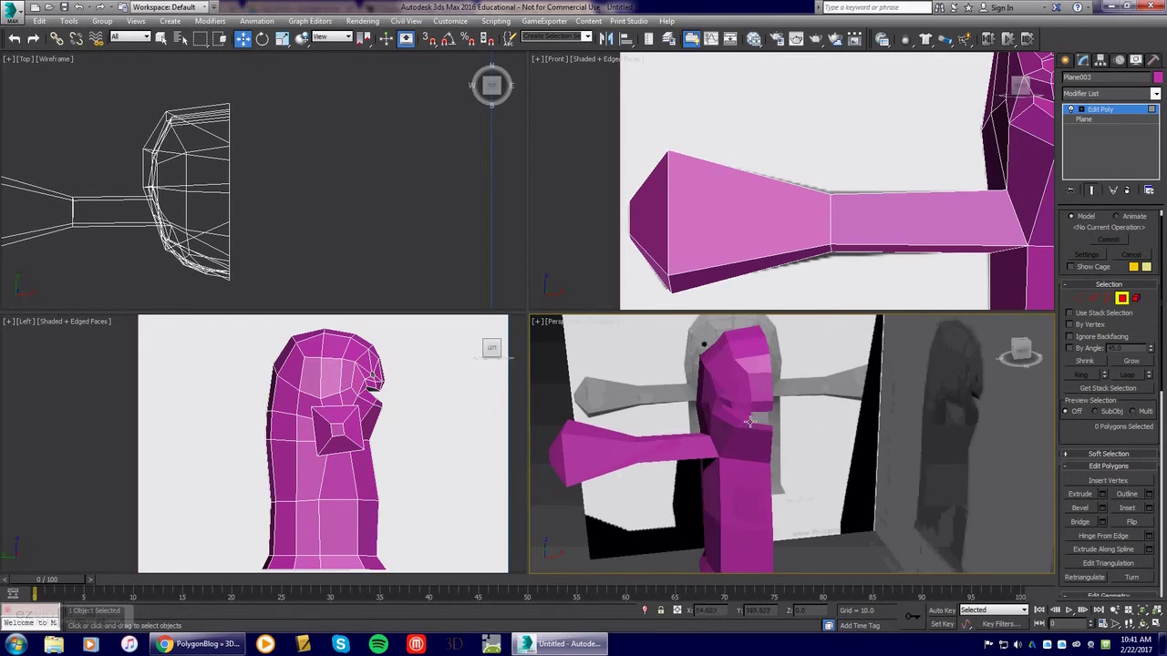
{"action": "left_click", "coordinate": [1121, 300]}
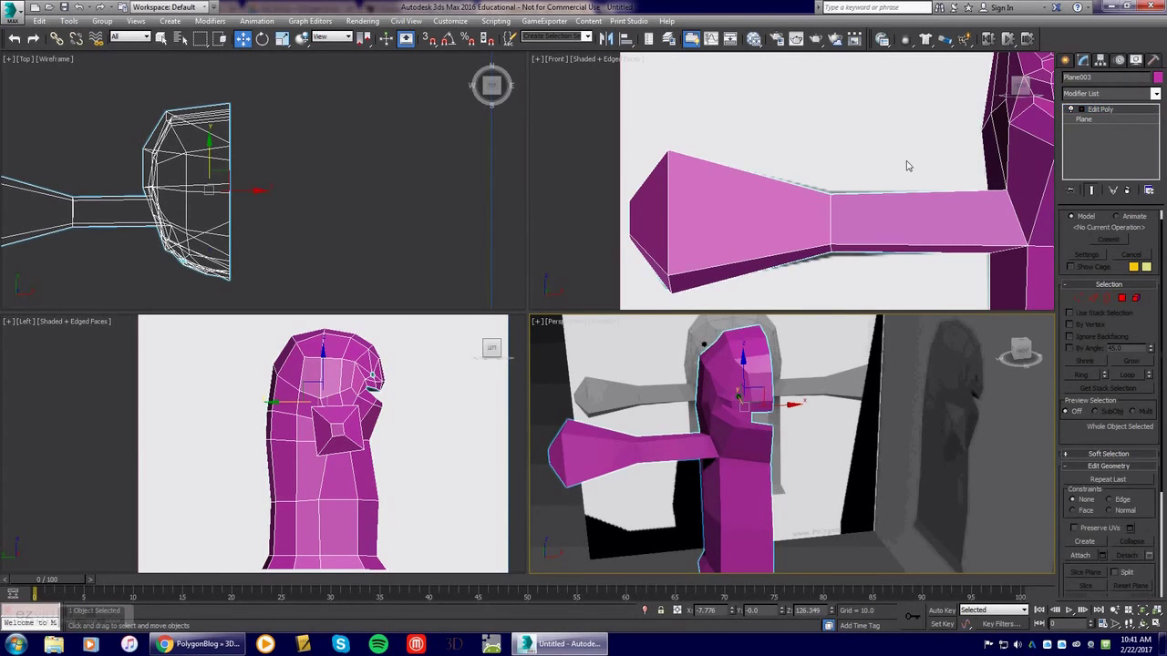
{"action": "middle_click_drag", "start_coordinate": [906, 164], "coordinate": [630, 250]}
{"action": "scroll", "coordinate": [758, 165], "scroll_direction": "up", "scroll_amount": 1}
{"action": "scroll", "coordinate": [750, 146], "scroll_direction": "up", "scroll_amount": 3}
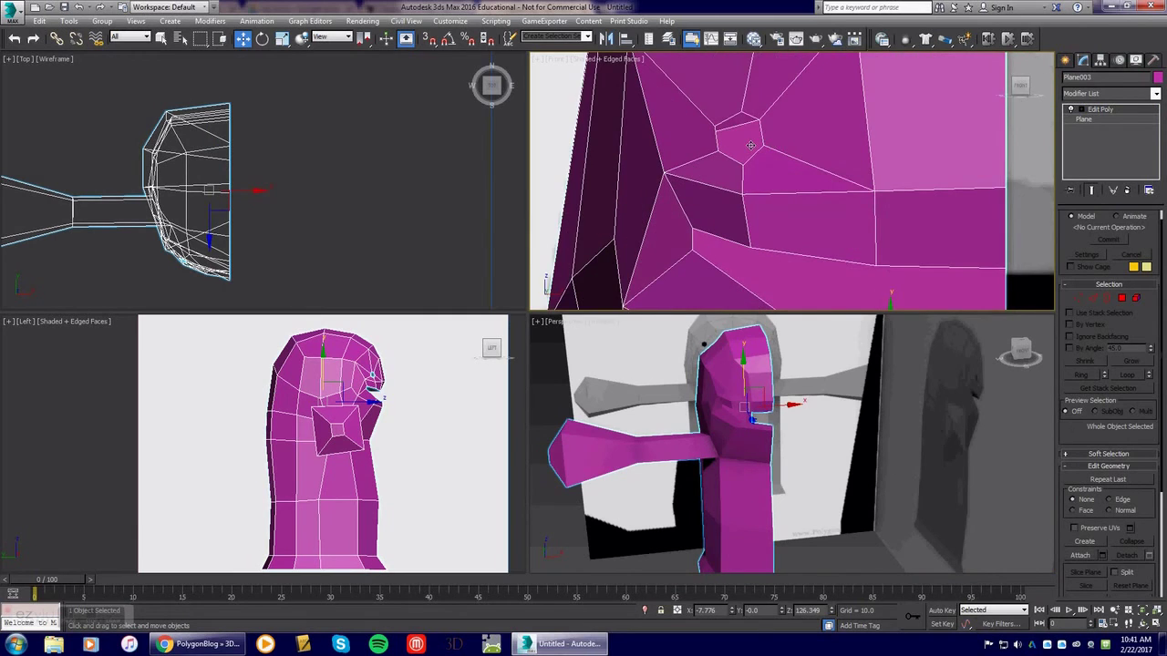
{"action": "middle_click_drag", "start_coordinate": [750, 146], "coordinate": [773, 190], "text": "alt"}
{"action": "left_click", "coordinate": [566, 64]}
{"action": "left_click", "coordinate": [588, 136]}
{"action": "left_click", "coordinate": [554, 60]}
{"action": "left_click", "coordinate": [594, 161]}
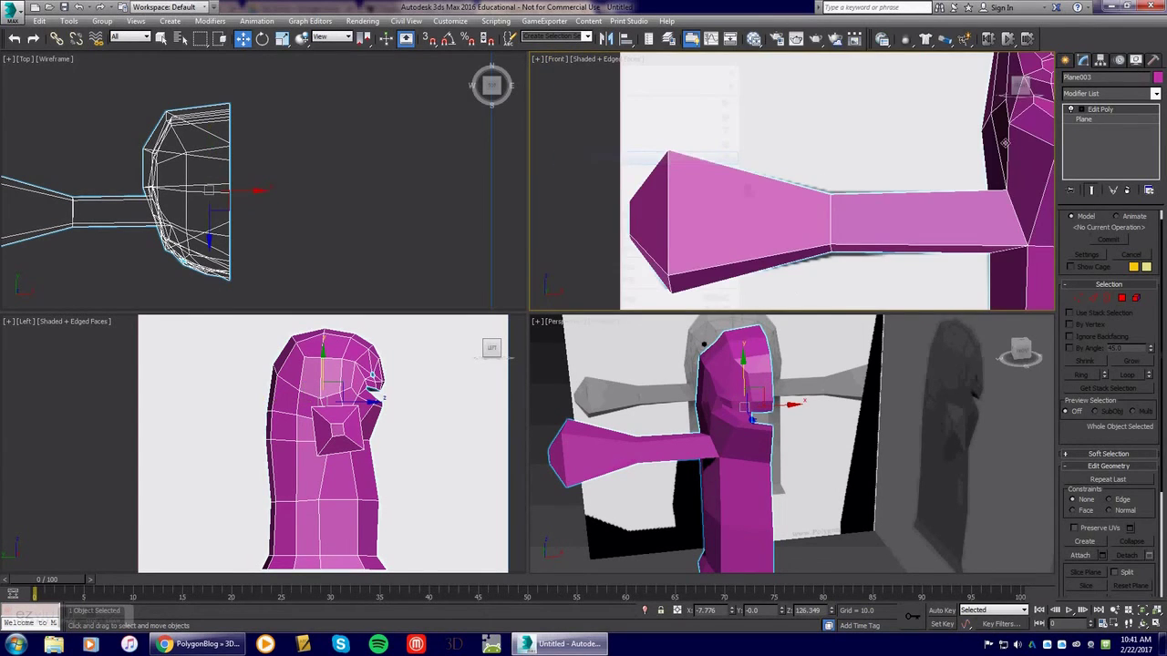
Bring the face into view in the front view and maximize the perspective view around the character's head
{"action": "middle_click_drag", "start_coordinate": [1006, 143], "coordinate": [593, 197]}
{"action": "scroll", "coordinate": [729, 411], "scroll_direction": "up", "scroll_amount": 5}
{"action": "middle_click_drag", "start_coordinate": [815, 392], "coordinate": [987, 520]}
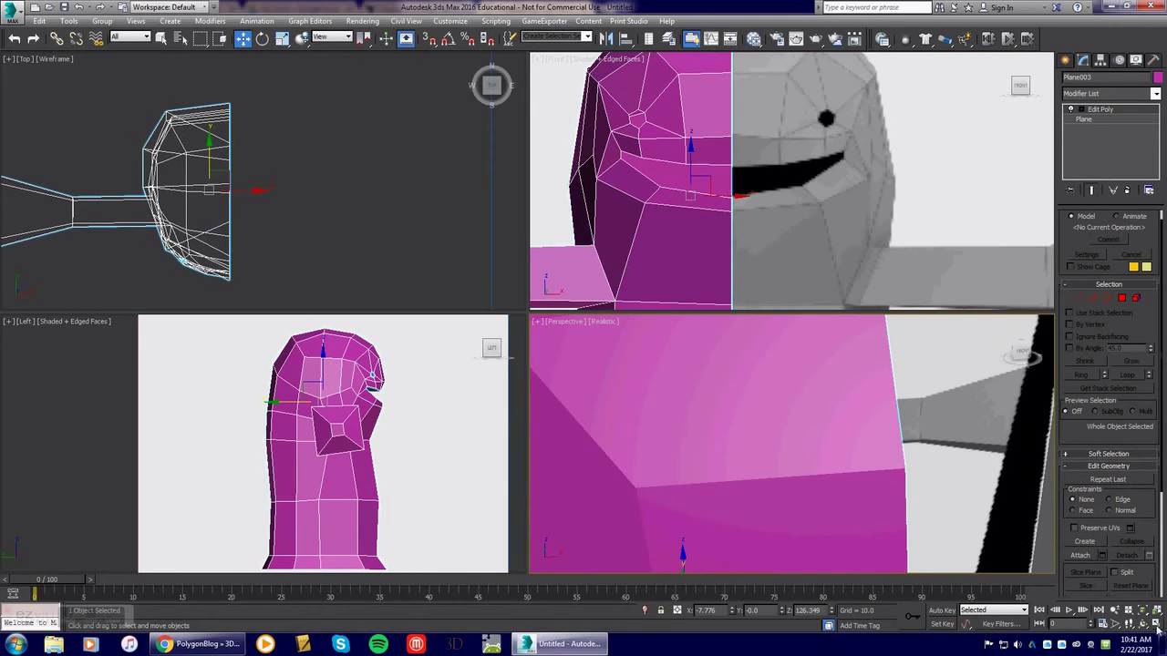
{"action": "middle_click_drag", "start_coordinate": [651, 413], "coordinate": [830, 465]}
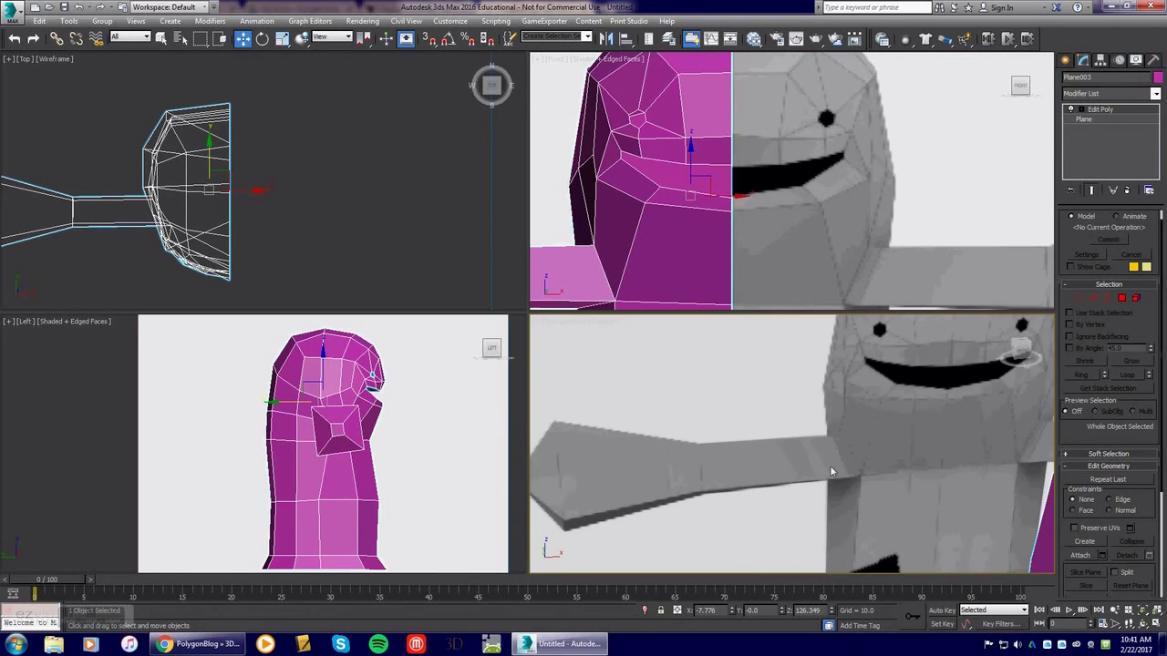
{"action": "left_click", "coordinate": [1155, 626]}
{"action": "scroll", "coordinate": [599, 338], "scroll_direction": "down", "scroll_amount": 10}
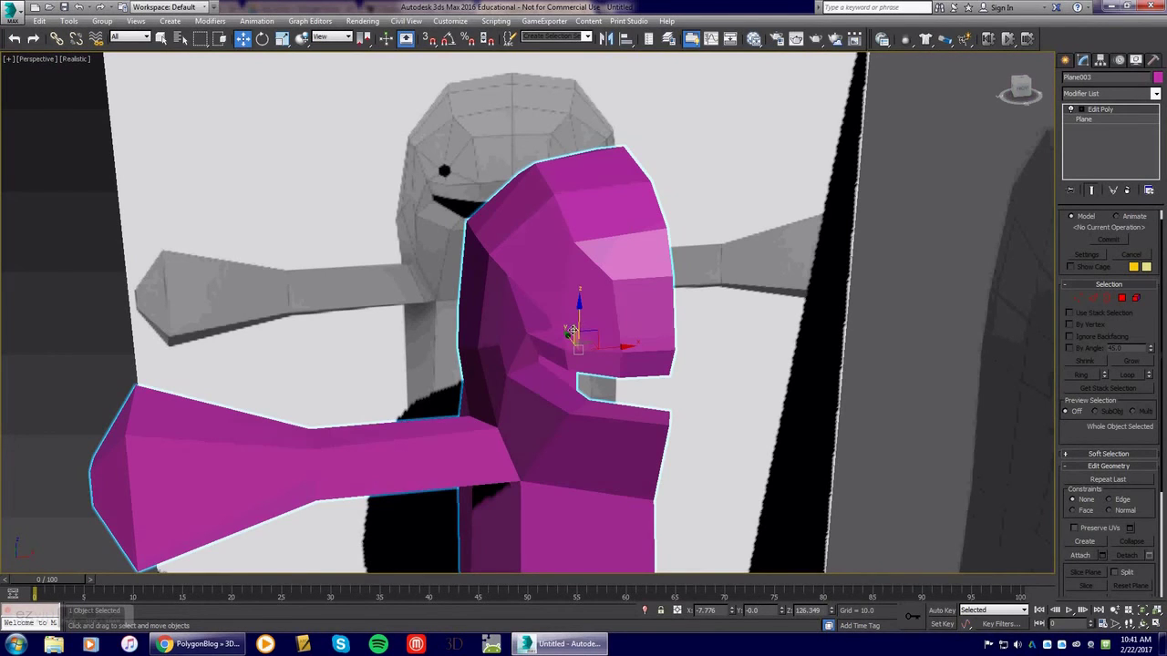
Extrude the eye hole's open border straight back into the head and cap it to form a closed socket
{"action": "left_click", "coordinate": [1093, 299]}
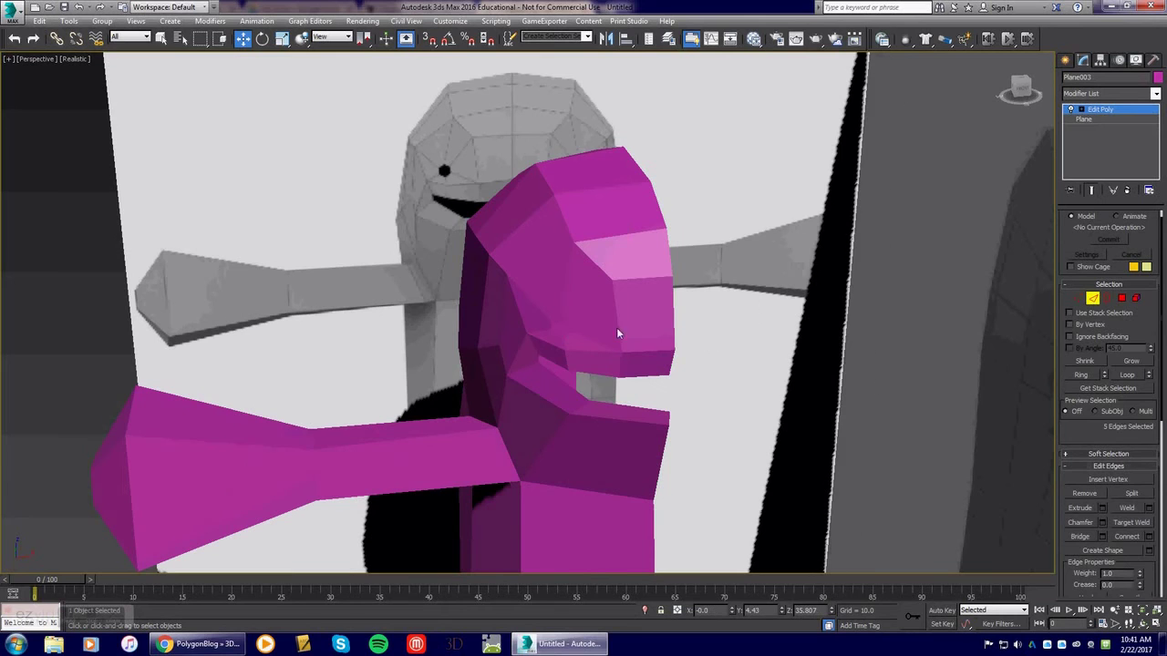
{"action": "left_click", "coordinate": [574, 335]}
{"action": "middle_click_drag", "start_coordinate": [584, 333], "coordinate": [623, 335], "text": "alt"}
{"action": "scroll", "coordinate": [582, 333], "scroll_direction": "up", "scroll_amount": 5}
{"action": "scroll", "coordinate": [582, 332], "scroll_direction": "down", "scroll_amount": 3}
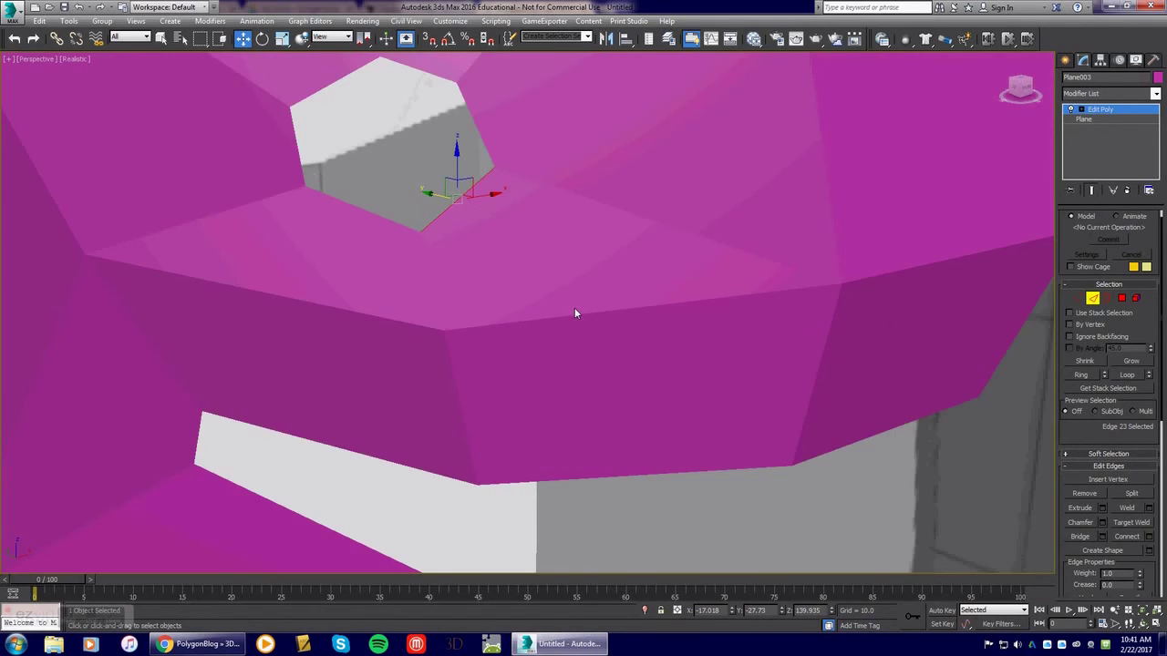
{"action": "mouse_move", "coordinate": [544, 263]}
{"action": "middle_mouse_down"}
{"action": "mouse_move", "coordinate": [555, 282]}
{"action": "mouse_move", "coordinate": [542, 277]}
{"action": "middle_mouse_up"}
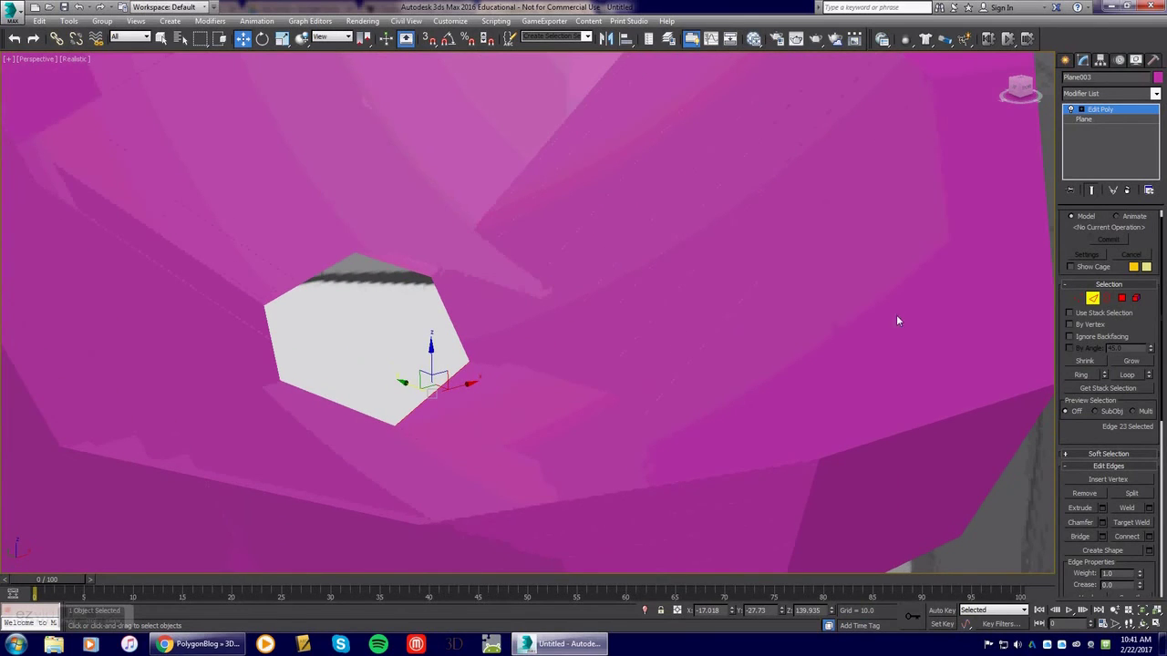
{"action": "key", "text": "3"}
{"action": "left_click", "coordinate": [455, 336]}
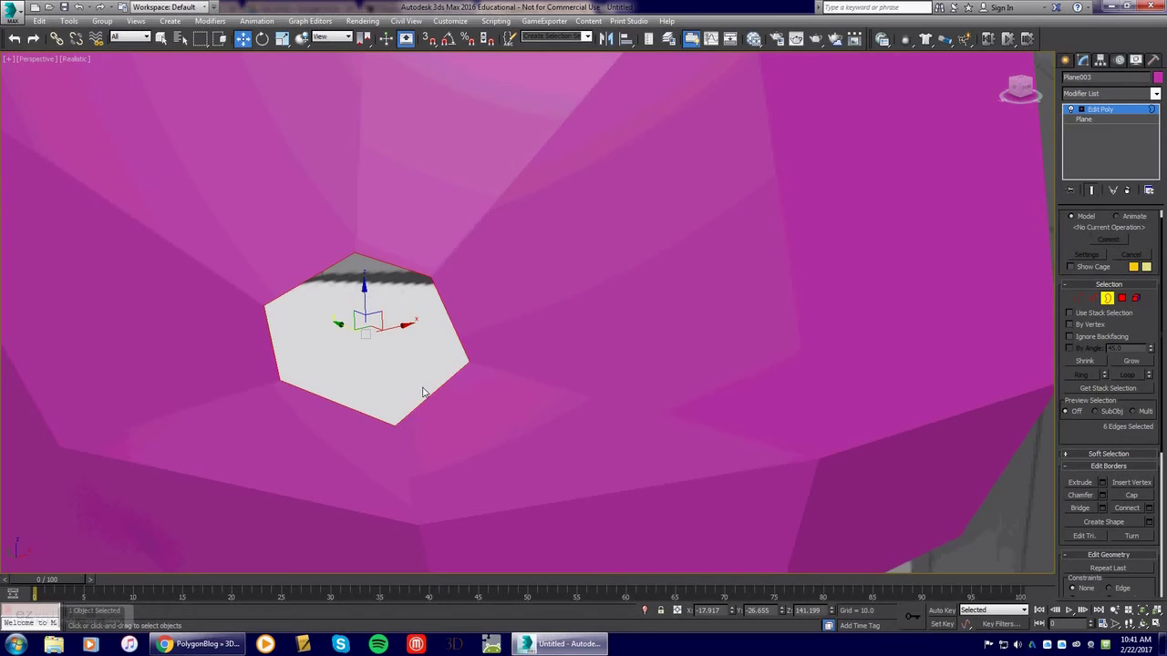
{"action": "left_click_drag", "start_coordinate": [349, 328], "coordinate": [307, 340], "text": "shift"}
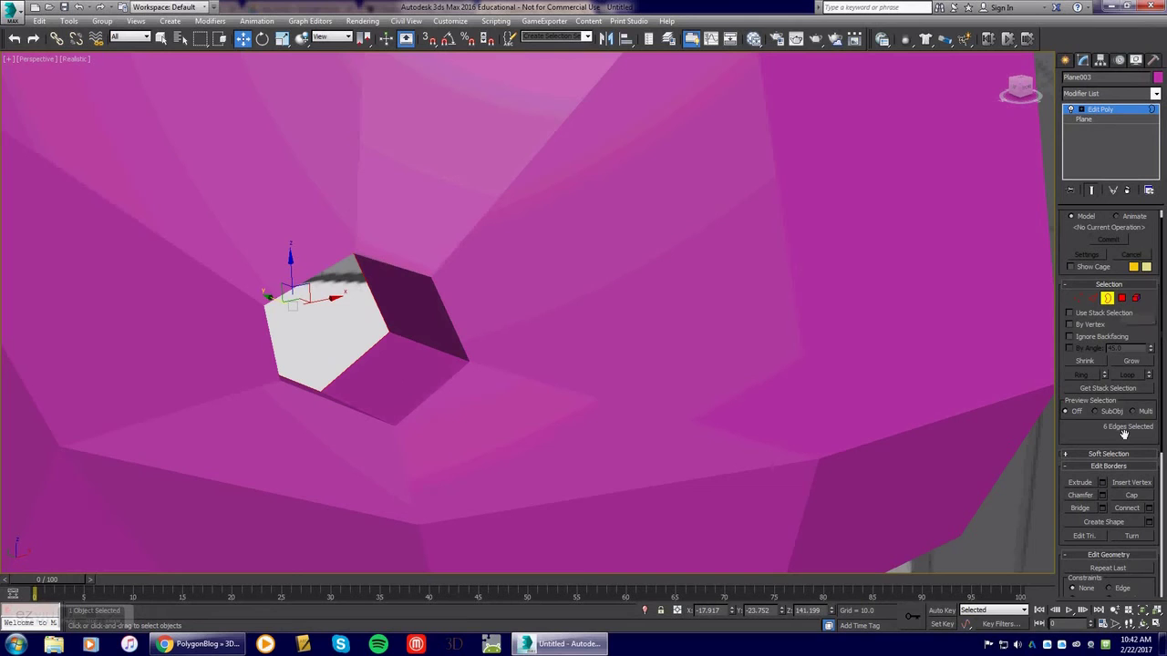
{"action": "left_click", "coordinate": [1136, 497]}
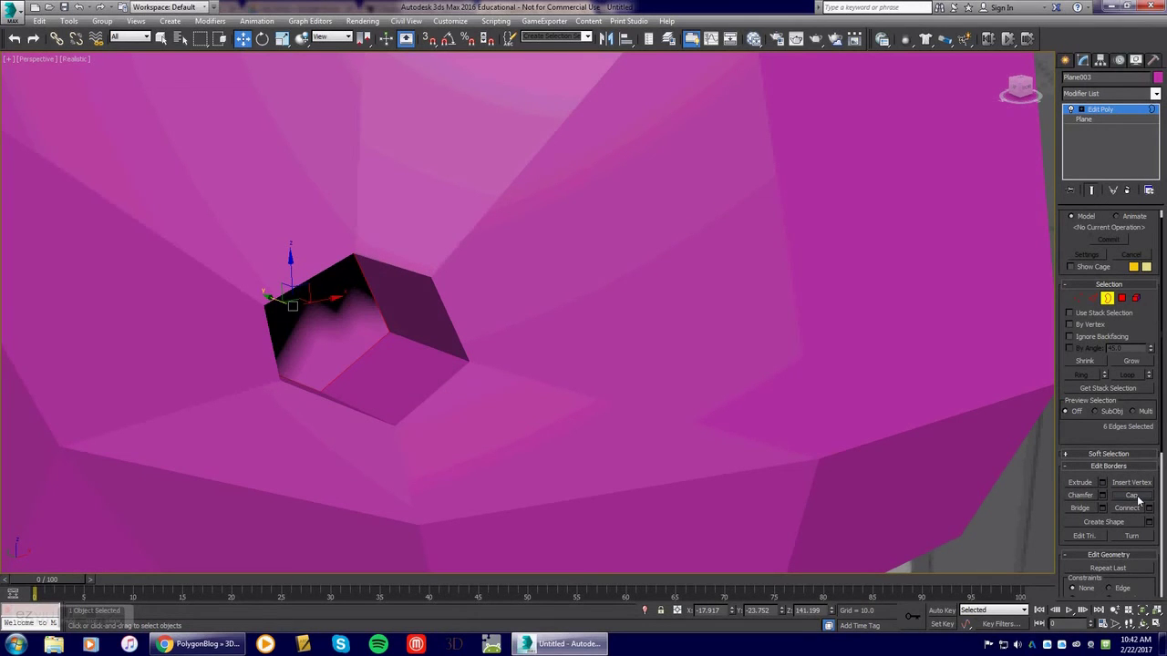
{"action": "middle_click_drag", "start_coordinate": [456, 401], "coordinate": [247, 399], "text": "alt"}
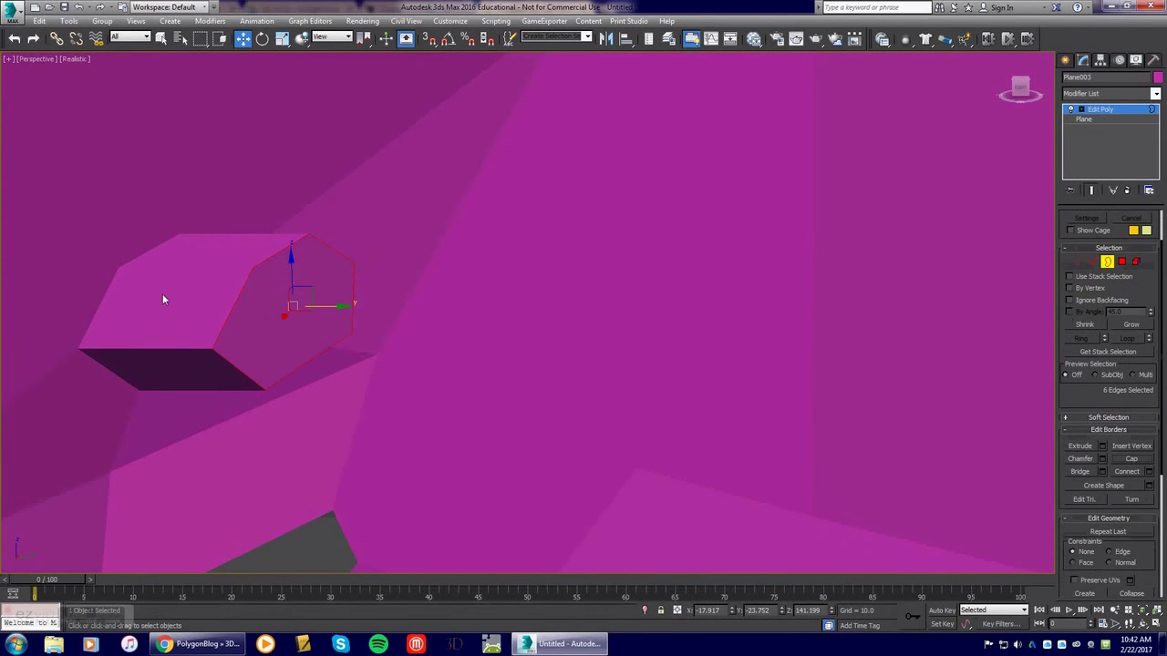
{"action": "key", "text": "alt+x"}
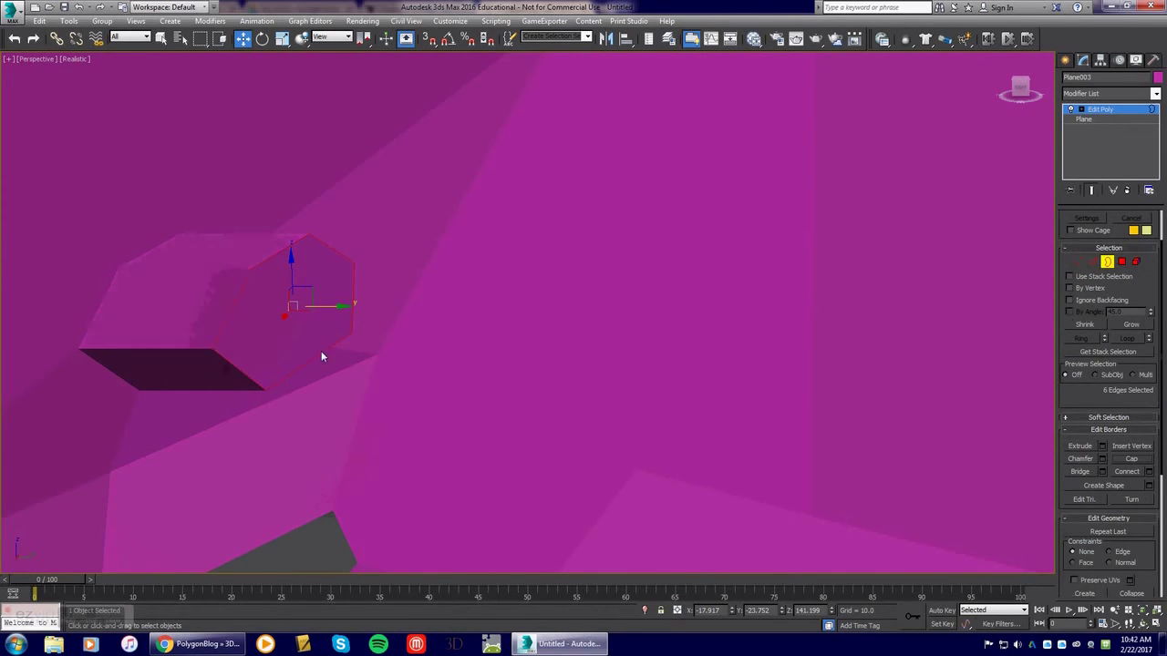
Select the six edges along the upper lip, mouth corner and lower lip, and extrude them back into the mouth
{"action": "middle_click_drag", "start_coordinate": [331, 351], "coordinate": [480, 148]}
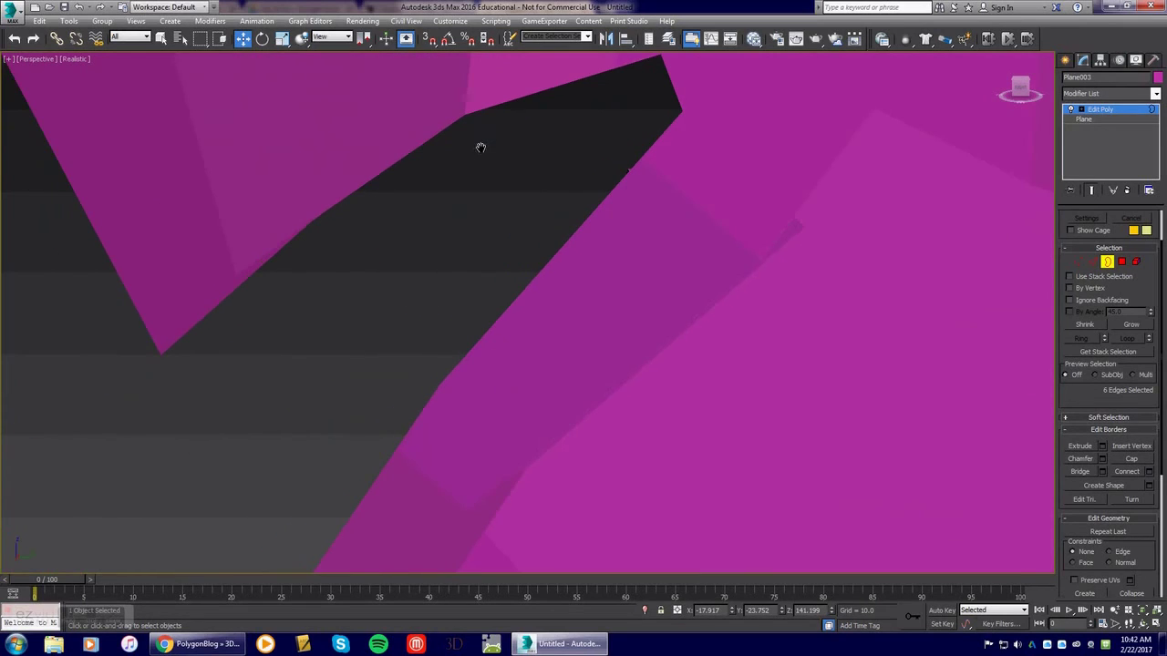
{"action": "left_click", "coordinate": [241, 287]}
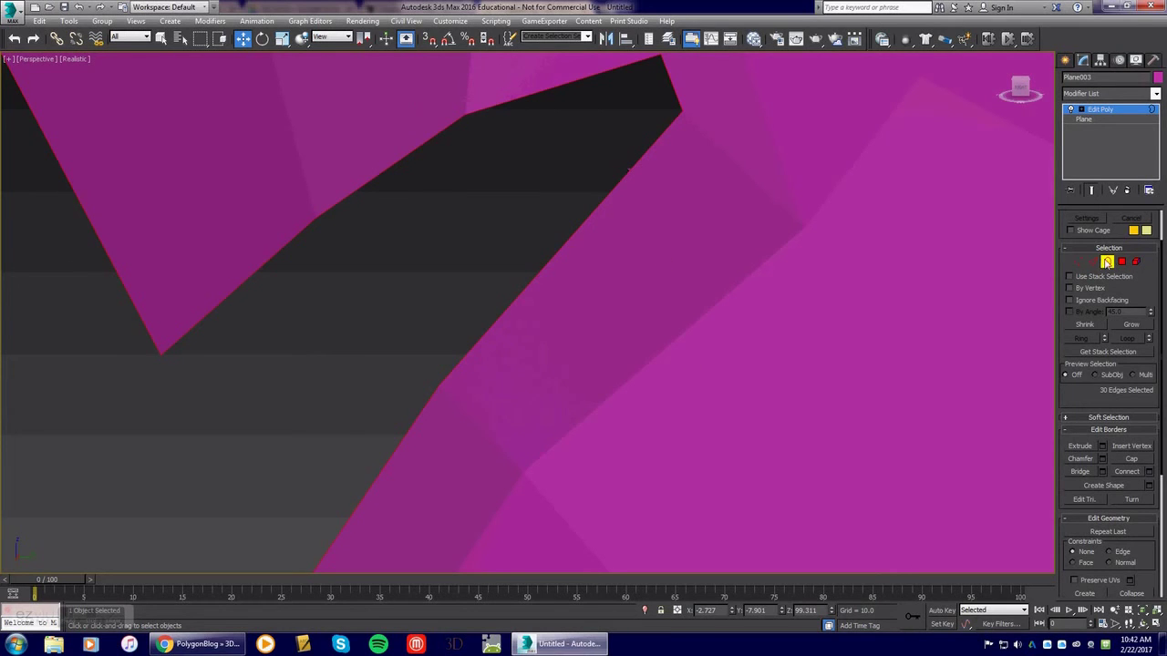
{"action": "left_click", "coordinate": [1105, 263]}
{"action": "left_click", "coordinate": [1095, 263]}
{"action": "left_click", "coordinate": [279, 300]}
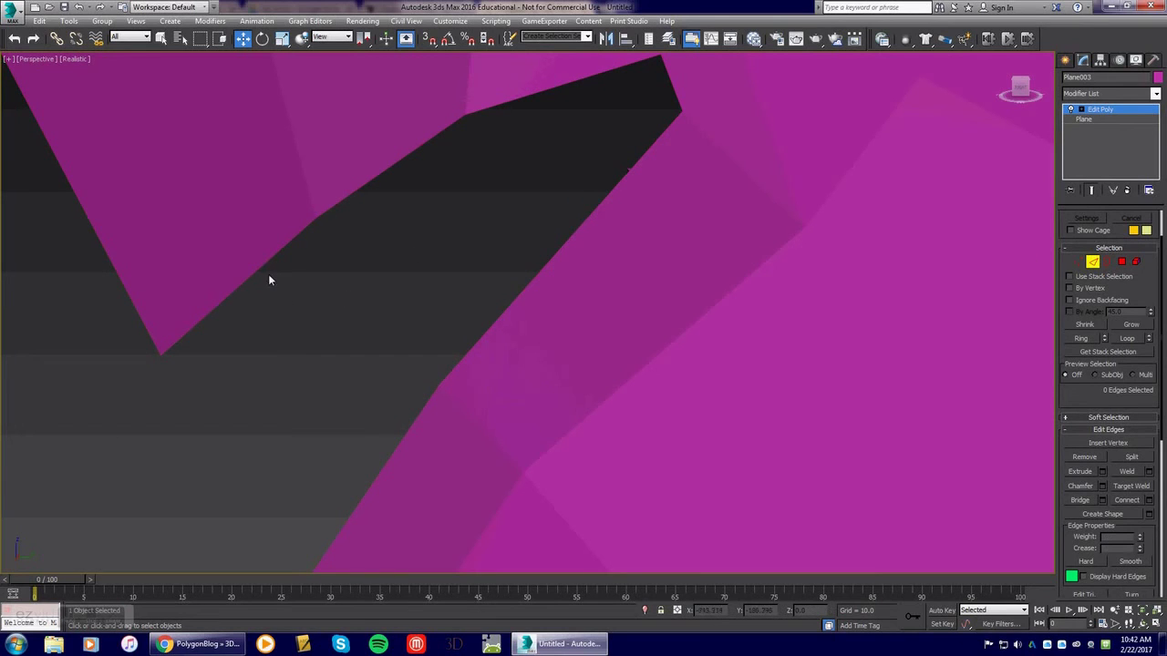
{"action": "left_click", "coordinate": [249, 278]}
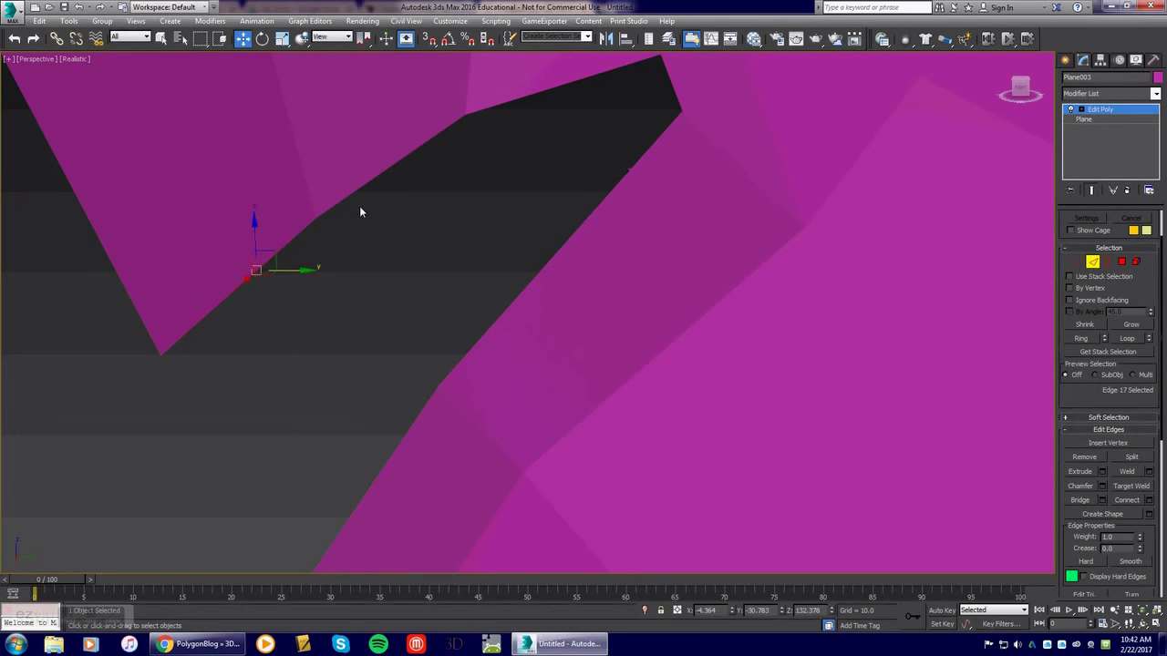
{"action": "left_click", "coordinate": [362, 188], "text": "ctrl"}
{"action": "left_click", "coordinate": [533, 94], "text": "ctrl"}
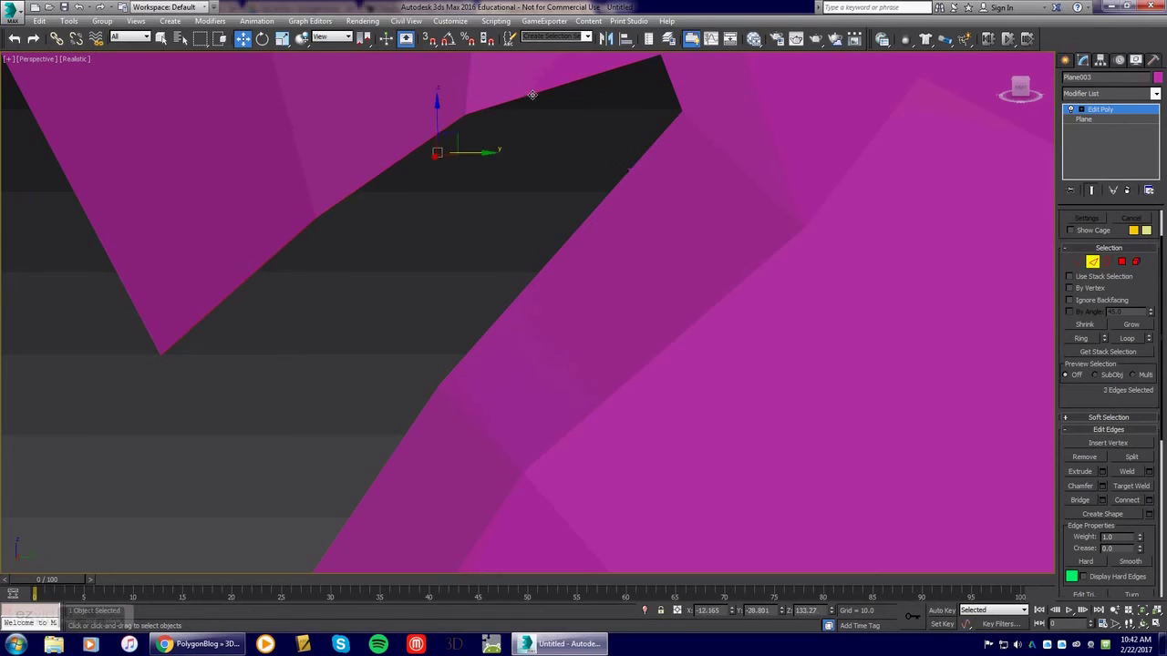
{"action": "left_click", "coordinate": [663, 79], "text": "ctrl"}
{"action": "left_click", "coordinate": [657, 137], "text": "ctrl"}
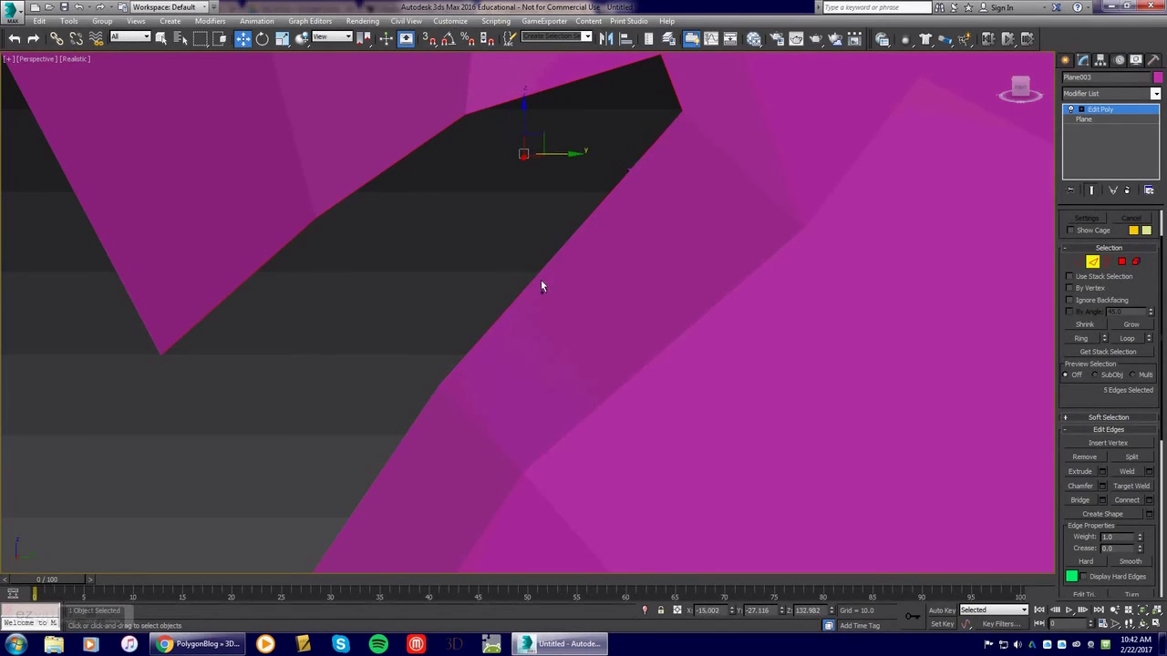
{"action": "left_click", "coordinate": [431, 399], "text": "ctrl"}
{"action": "left_click_drag", "start_coordinate": [536, 206], "coordinate": [627, 252], "text": "shift"}
Turn on edged faces in the perspective view to show the mesh around the mouth
{"action": "middle_click_drag", "start_coordinate": [440, 352], "coordinate": [415, 312]}
{"action": "scroll", "coordinate": [413, 313], "scroll_direction": "down", "scroll_amount": 4}
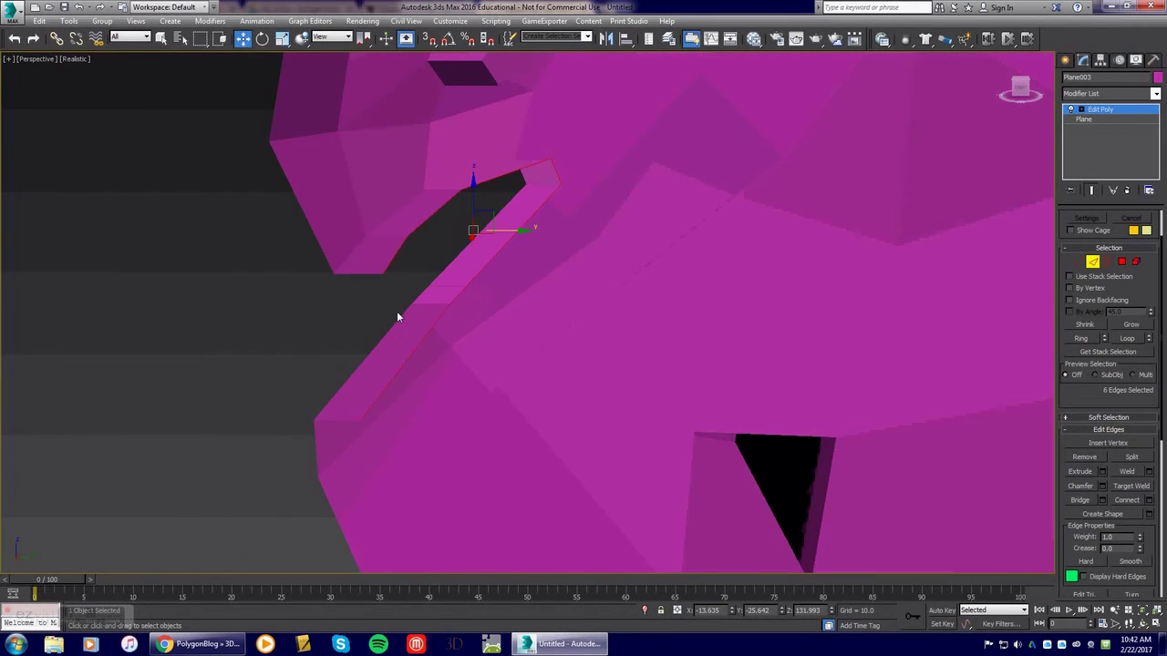
{"action": "scroll", "coordinate": [377, 309], "scroll_direction": "down", "scroll_amount": 1}
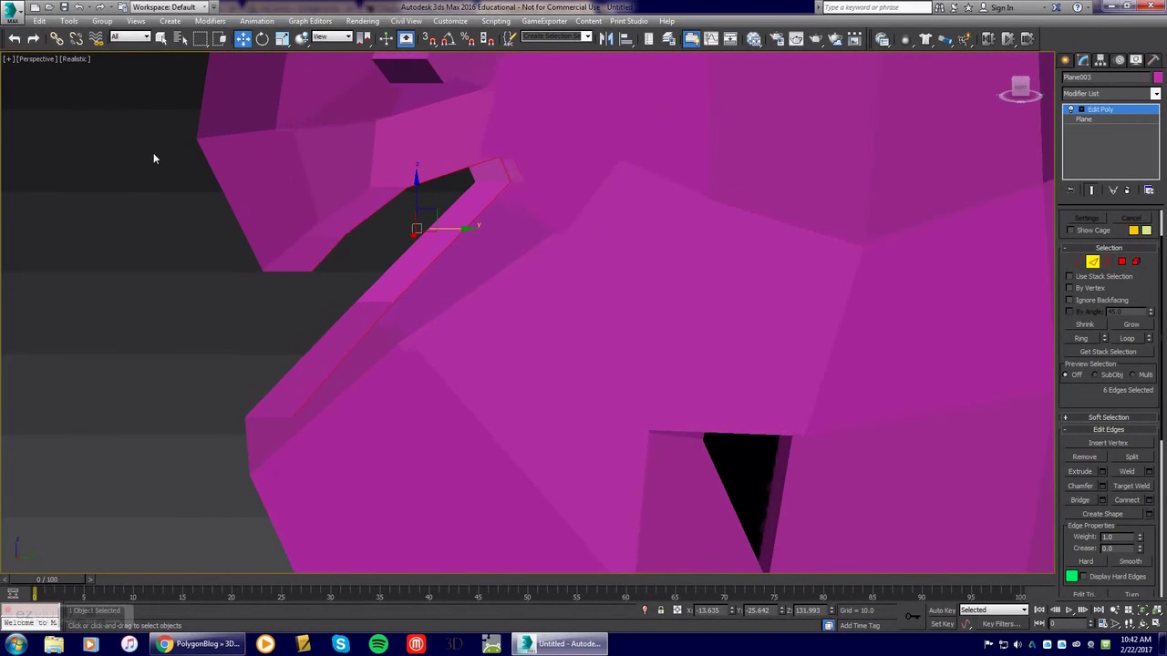
{"action": "left_click", "coordinate": [74, 58]}
{"action": "left_click", "coordinate": [102, 116]}
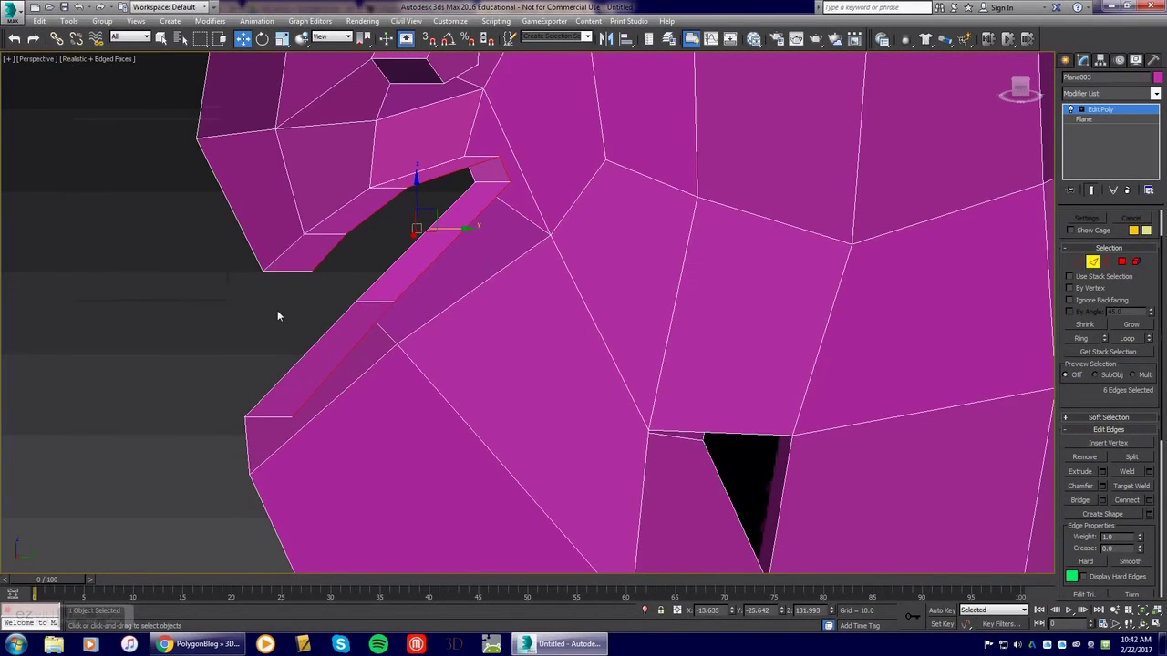
{"action": "scroll", "coordinate": [282, 330], "scroll_direction": "up", "scroll_amount": 2}
{"action": "middle_click_drag", "start_coordinate": [390, 348], "coordinate": [381, 361], "text": "alt"}
Bridge the front inner edges of the upper and lower lip to close the front part of the mouth
{"action": "left_click", "coordinate": [200, 330]}
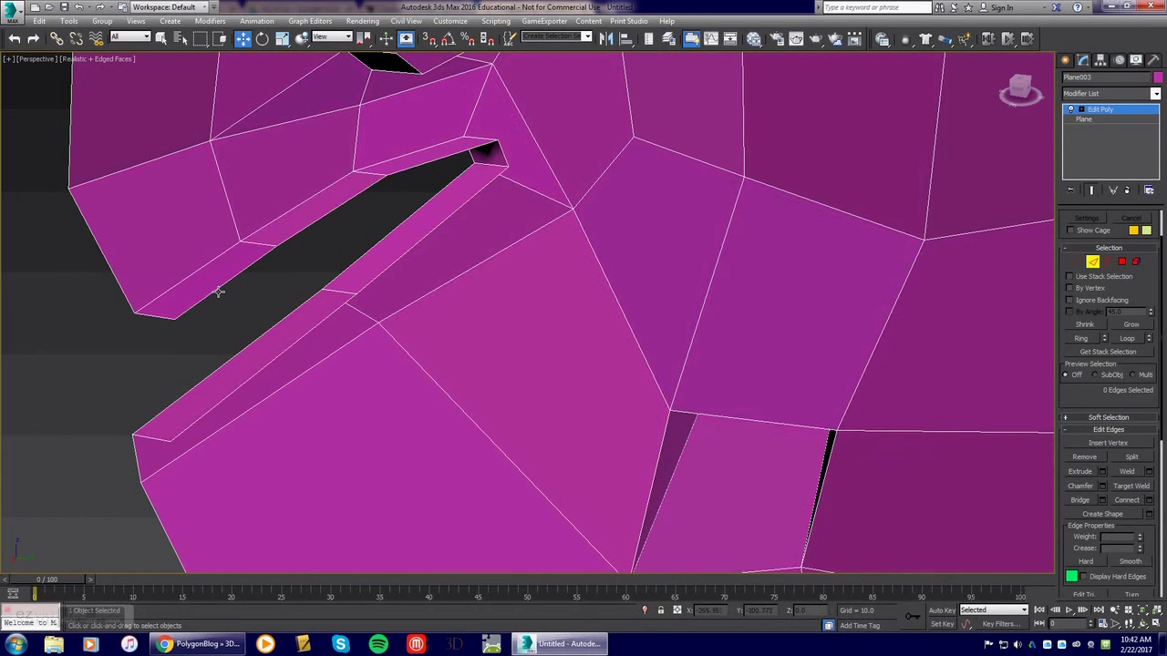
{"action": "left_click", "coordinate": [224, 292]}
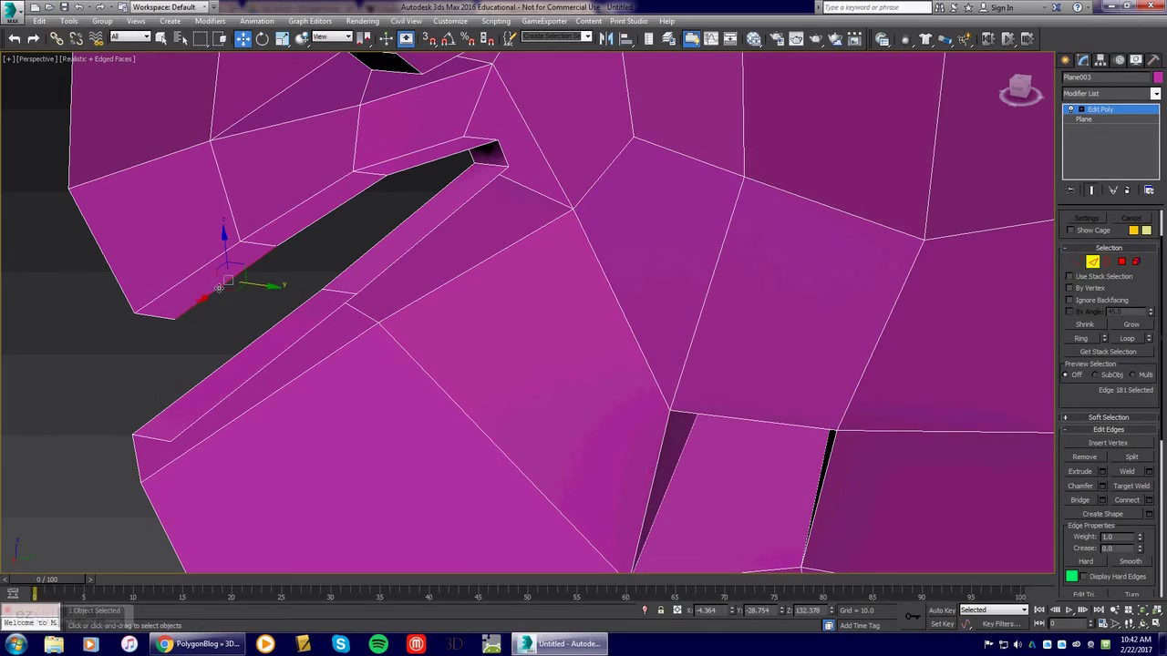
{"action": "left_click", "coordinate": [256, 376], "text": "ctrl"}
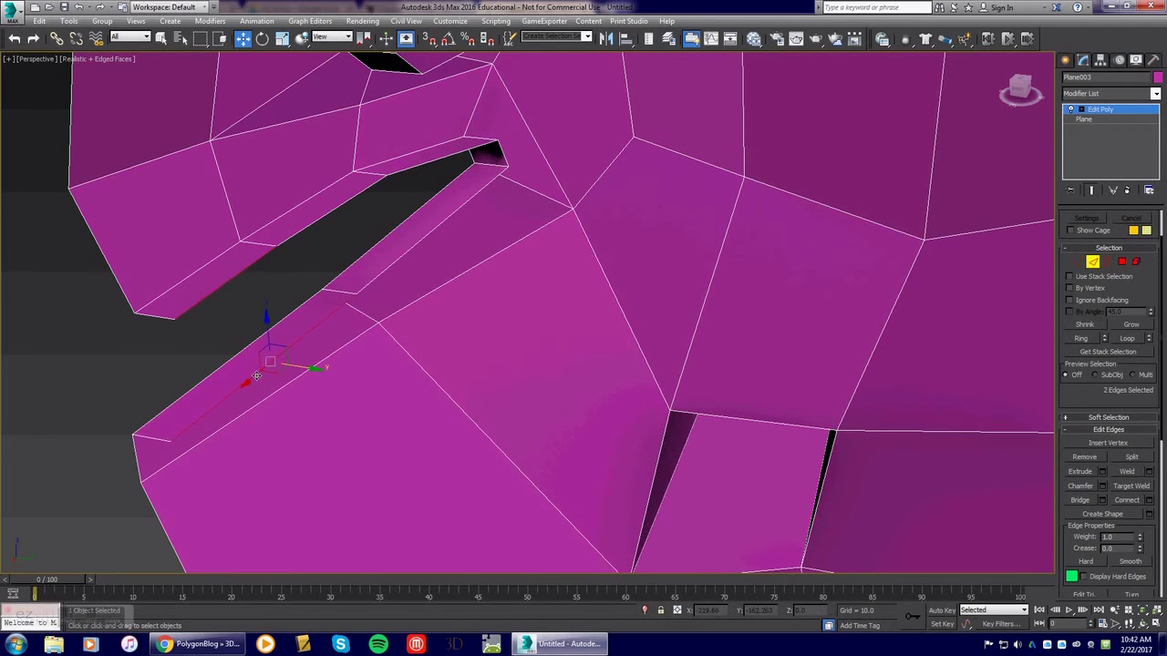
{"action": "left_click", "coordinate": [1080, 501]}
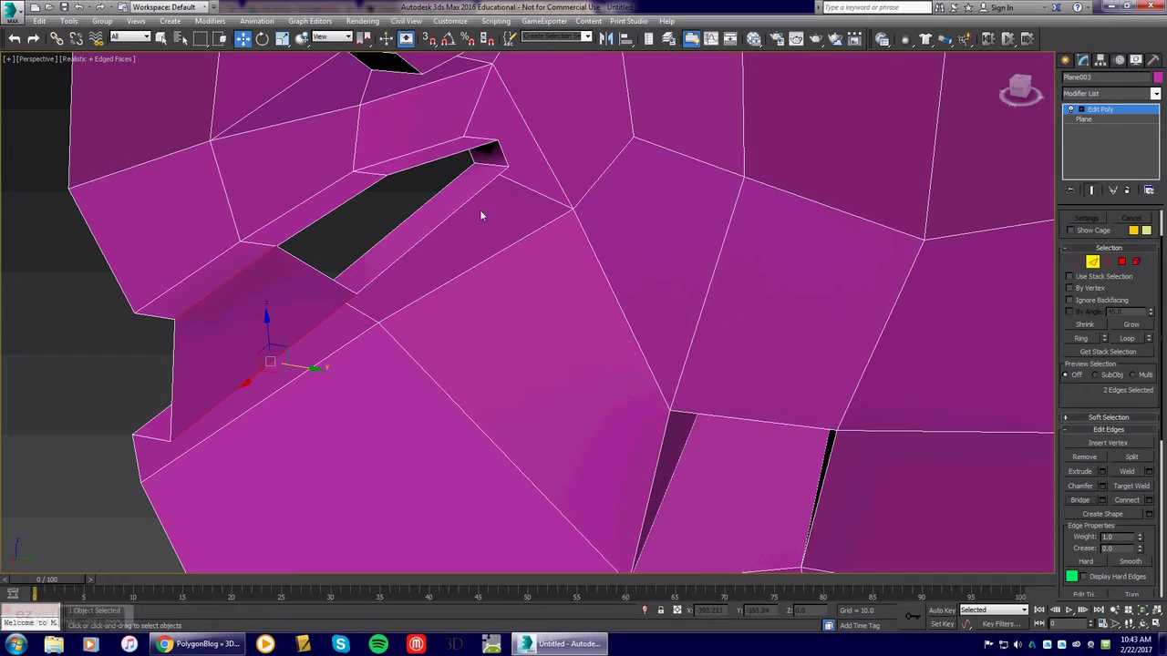
Cap the remaining open border inside the mouth toward its corner and deselect it
{"action": "left_click", "coordinate": [1106, 261]}
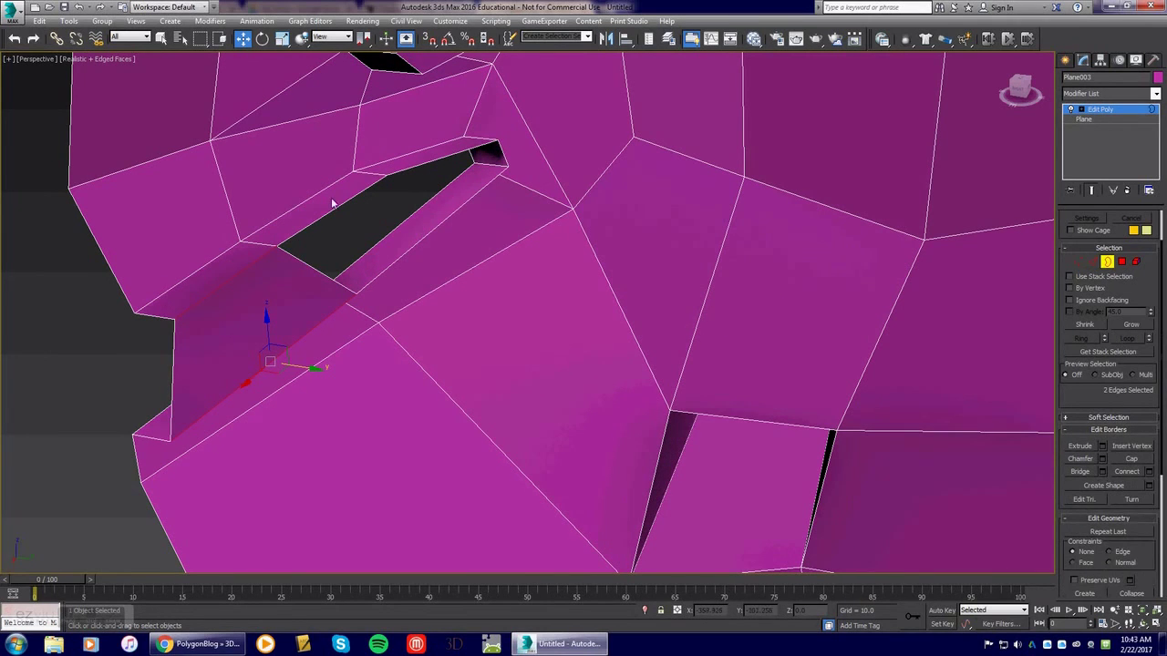
{"action": "left_click", "coordinate": [338, 208]}
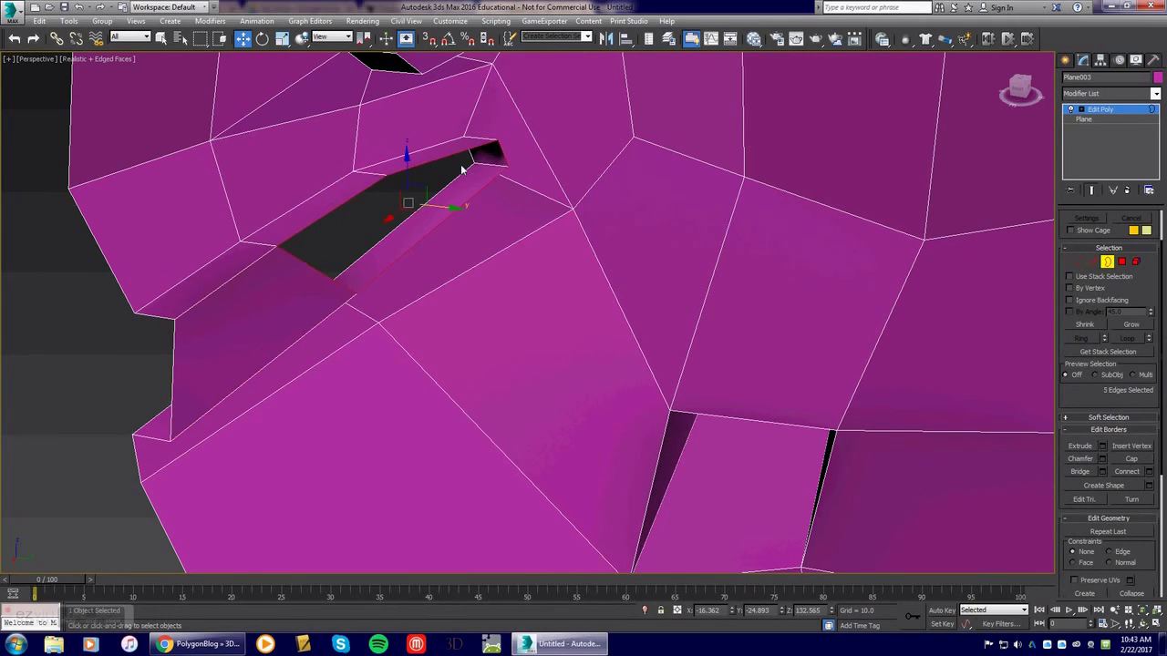
{"action": "left_click", "coordinate": [1131, 461]}
{"action": "middle_click_drag", "start_coordinate": [398, 356], "coordinate": [622, 313], "text": "alt"}
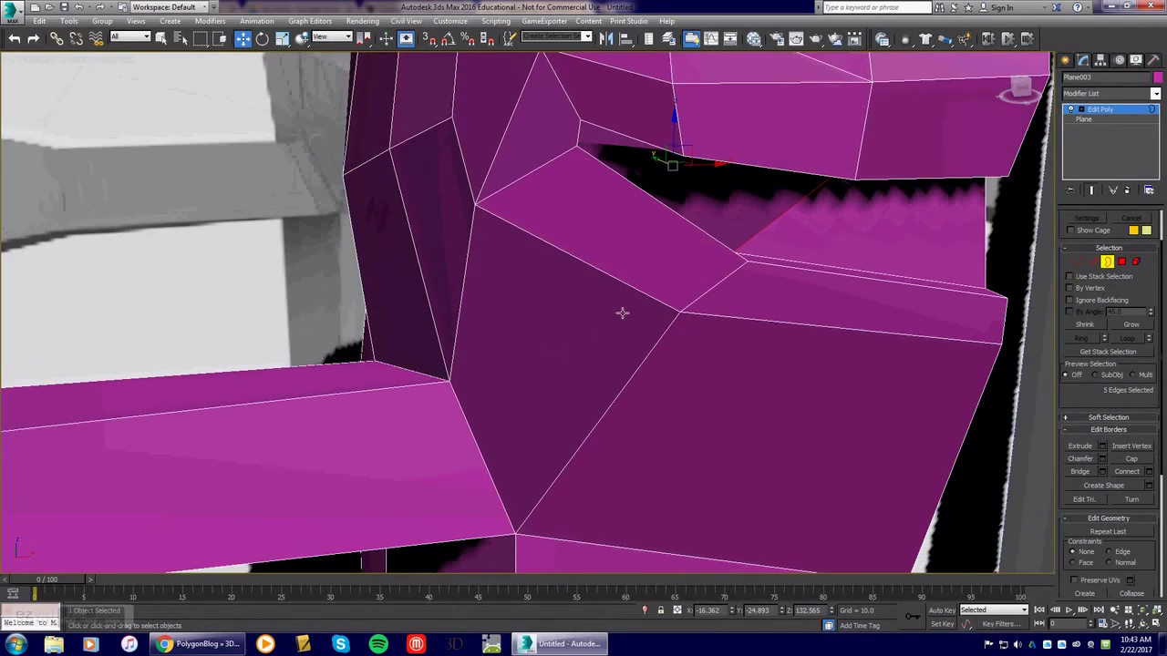
{"action": "scroll", "coordinate": [622, 313], "scroll_direction": "down", "scroll_amount": 4}
{"action": "left_click", "coordinate": [361, 488]}
{"action": "scroll", "coordinate": [473, 468], "scroll_direction": "down", "scroll_amount": 2}
{"action": "middle_click_drag", "start_coordinate": [482, 470], "coordinate": [574, 376], "text": "alt"}
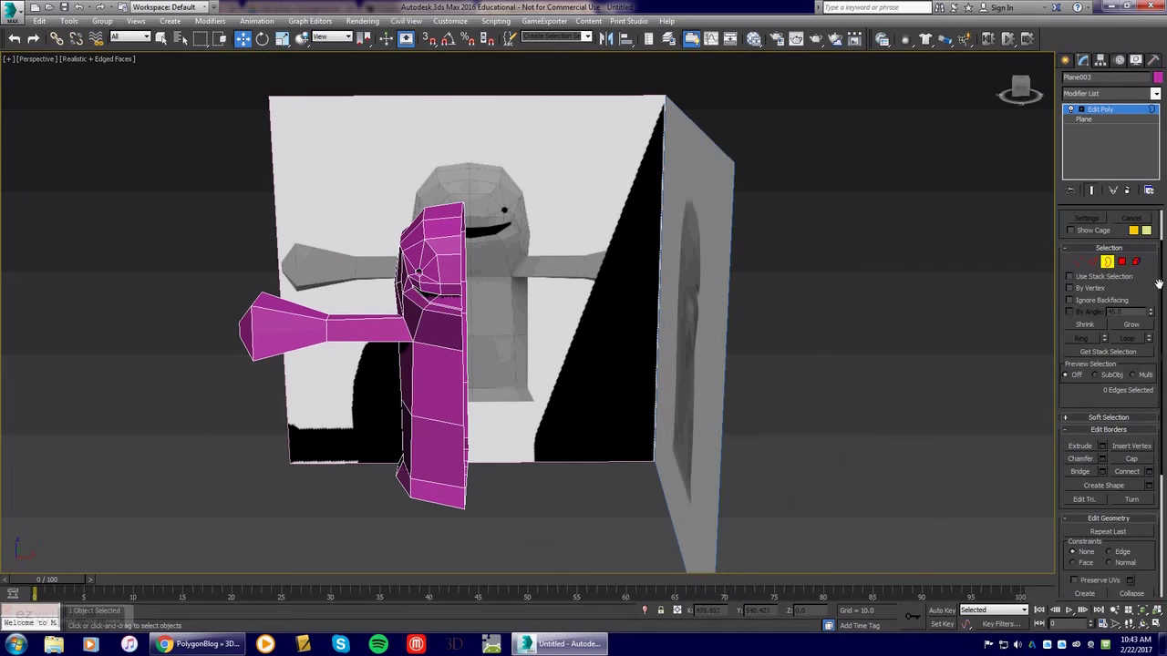
Return to object level and add a Mirror modifier on the X axis with Copy enabled and an offset of 8.34
{"action": "left_click", "coordinate": [1108, 263]}
{"action": "left_click", "coordinate": [1136, 263]}
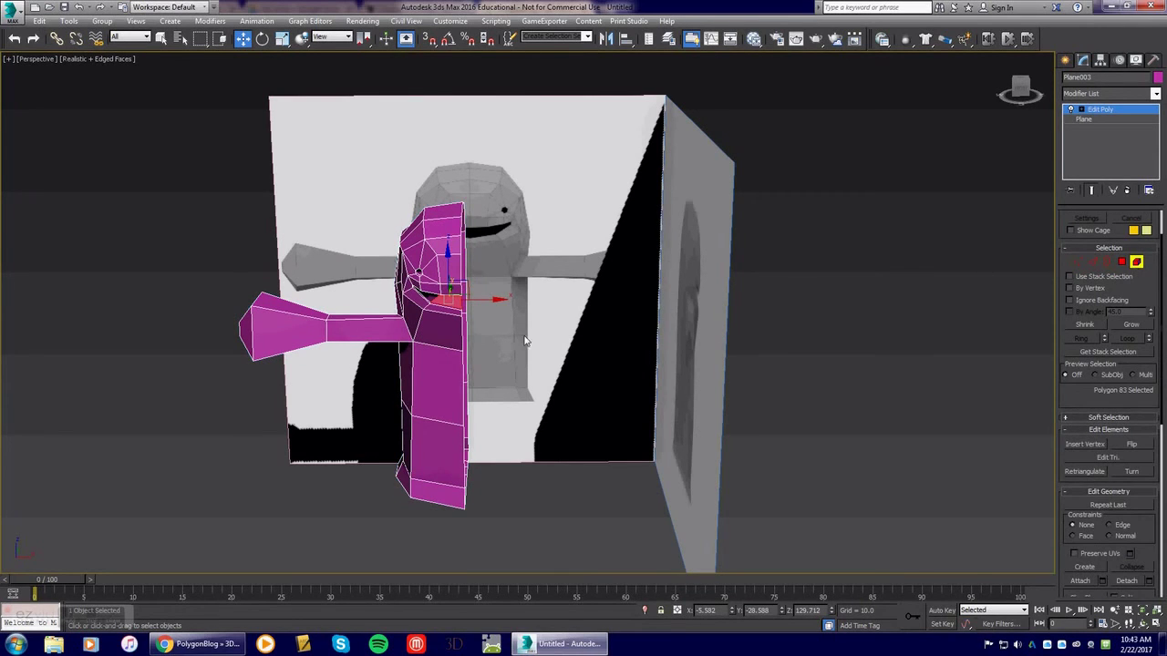
{"action": "left_click", "coordinate": [1132, 261]}
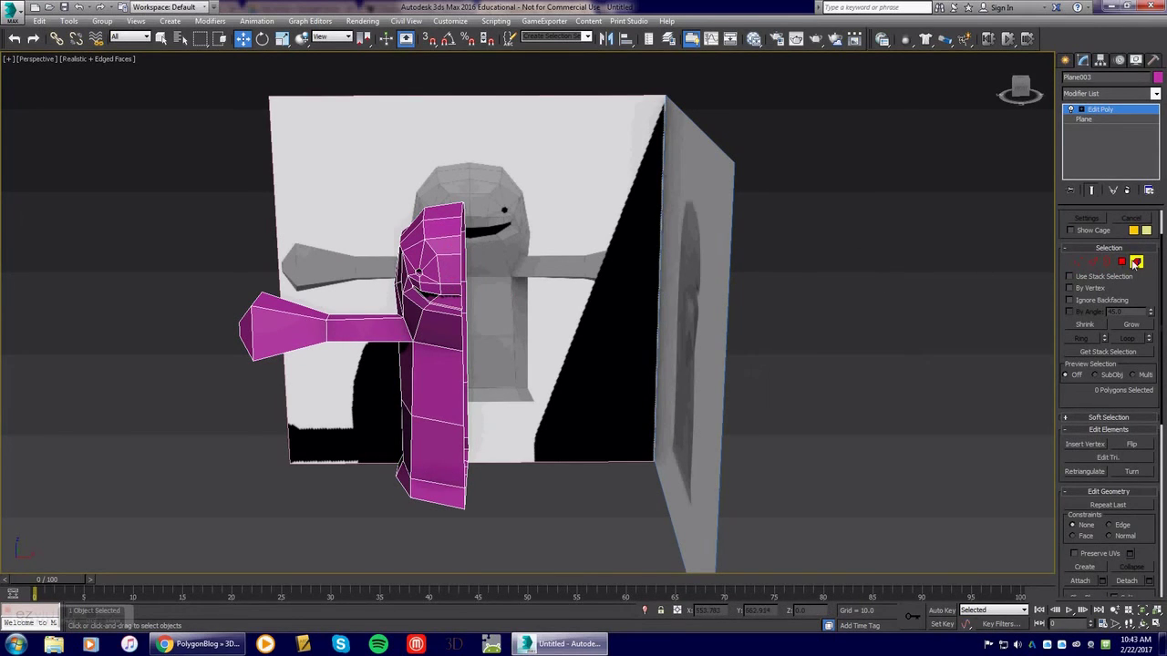
{"action": "left_click", "coordinate": [1135, 263]}
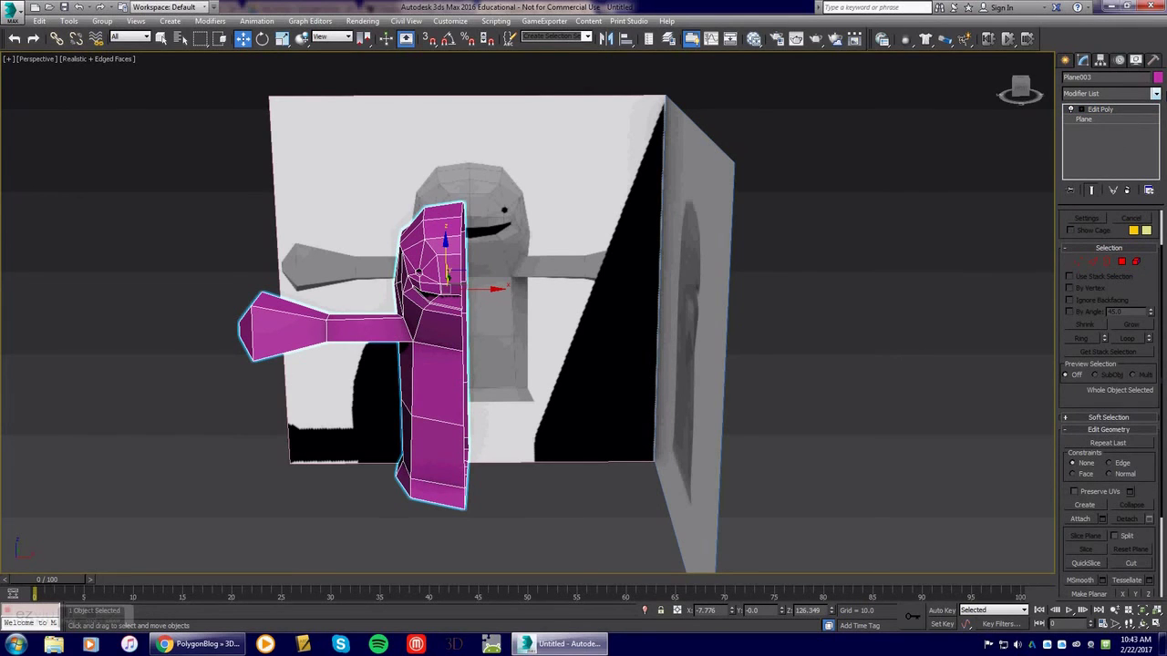
{"action": "left_click", "coordinate": [1155, 94]}
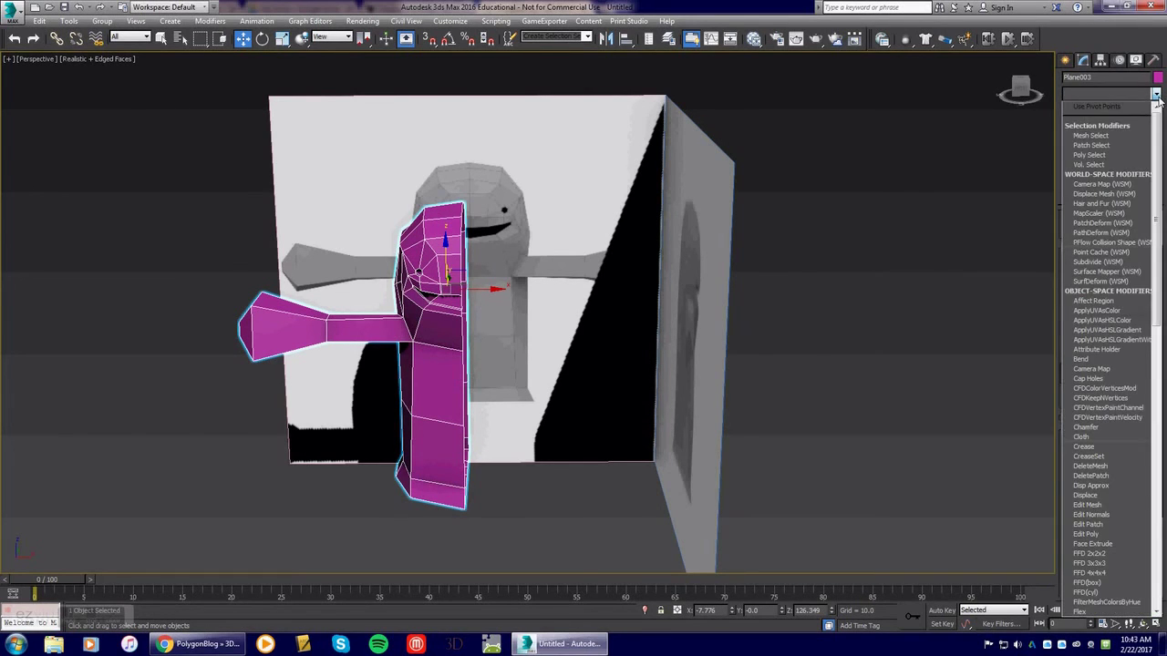
{"action": "left_click_drag", "start_coordinate": [1158, 157], "coordinate": [1160, 330]}
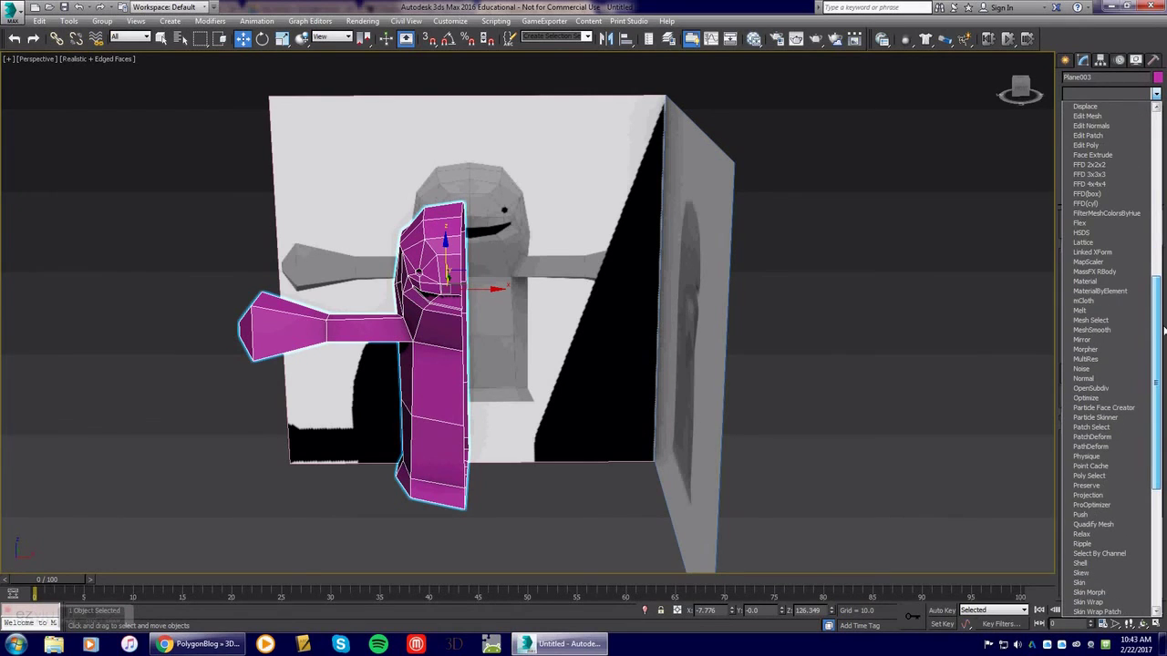
{"action": "left_click", "coordinate": [1099, 340]}
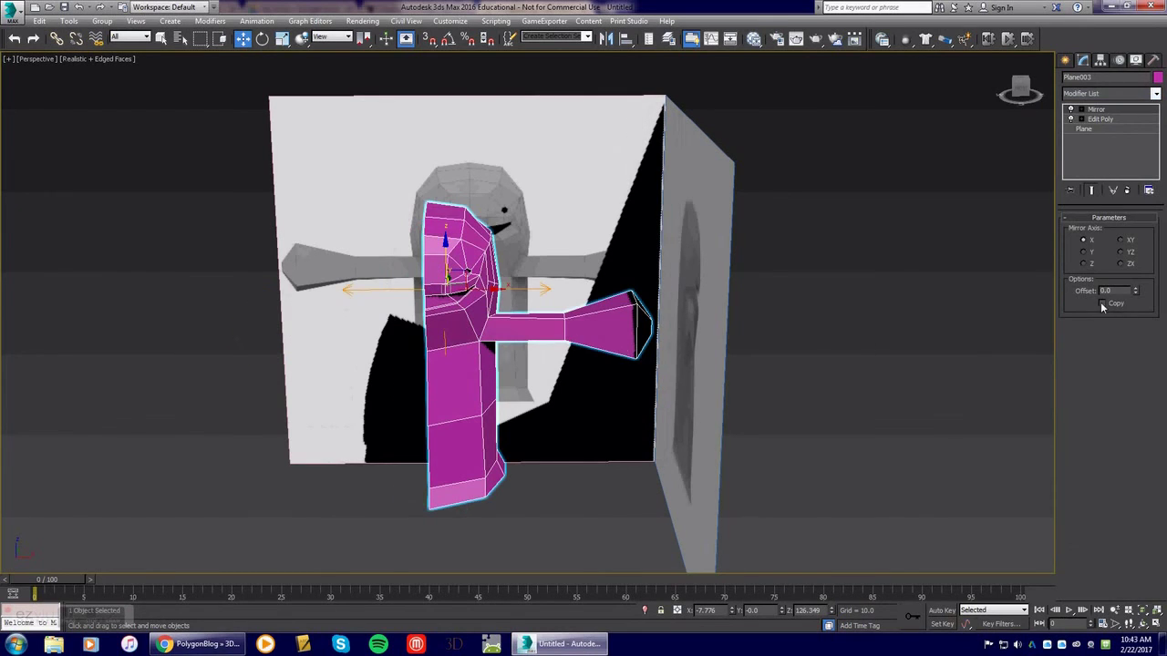
{"action": "left_click", "coordinate": [1102, 303]}
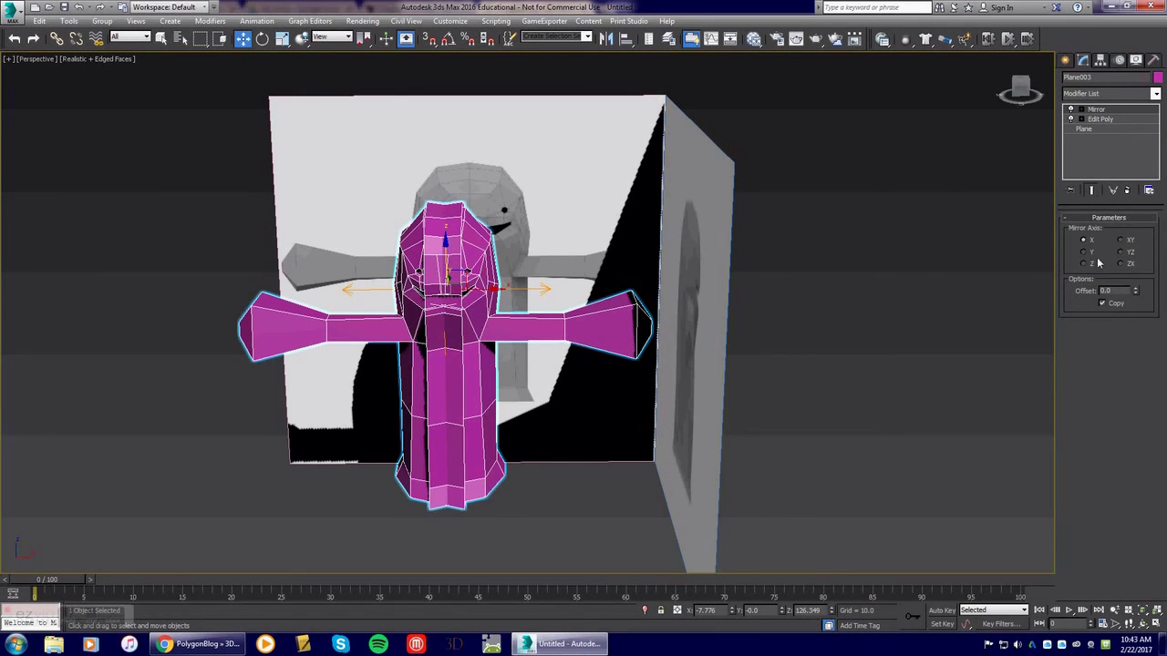
{"action": "left_click_drag", "start_coordinate": [1139, 291], "coordinate": [1147, 409]}
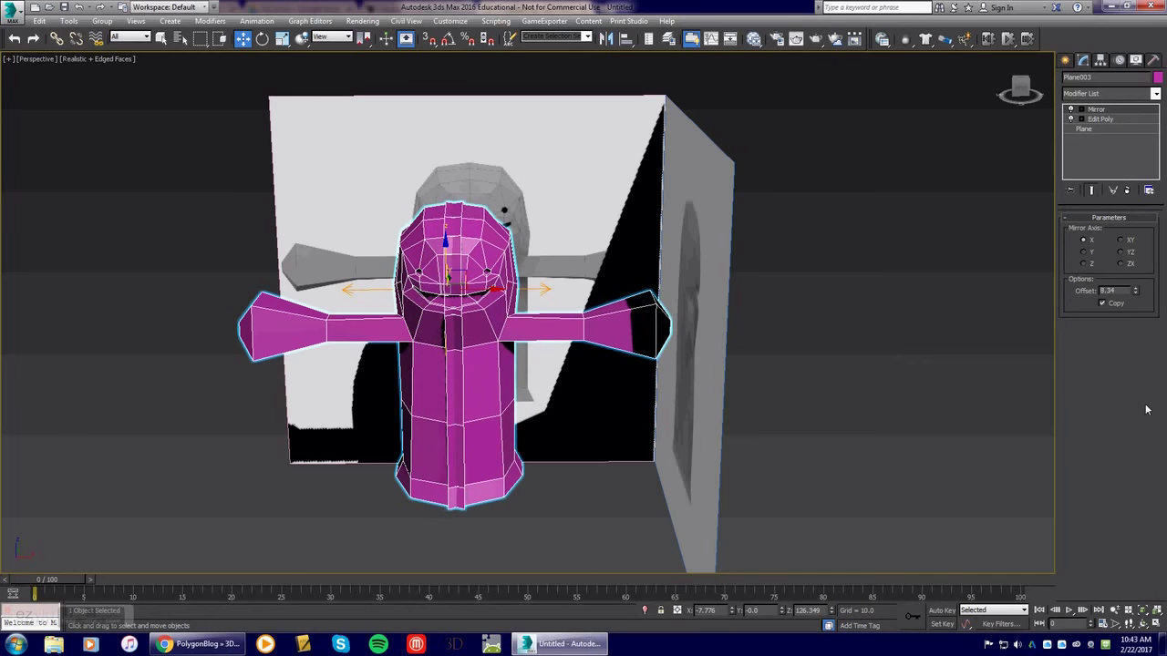
Try to move the mirror center along X, and undo the move
{"action": "left_click", "coordinate": [1082, 110]}
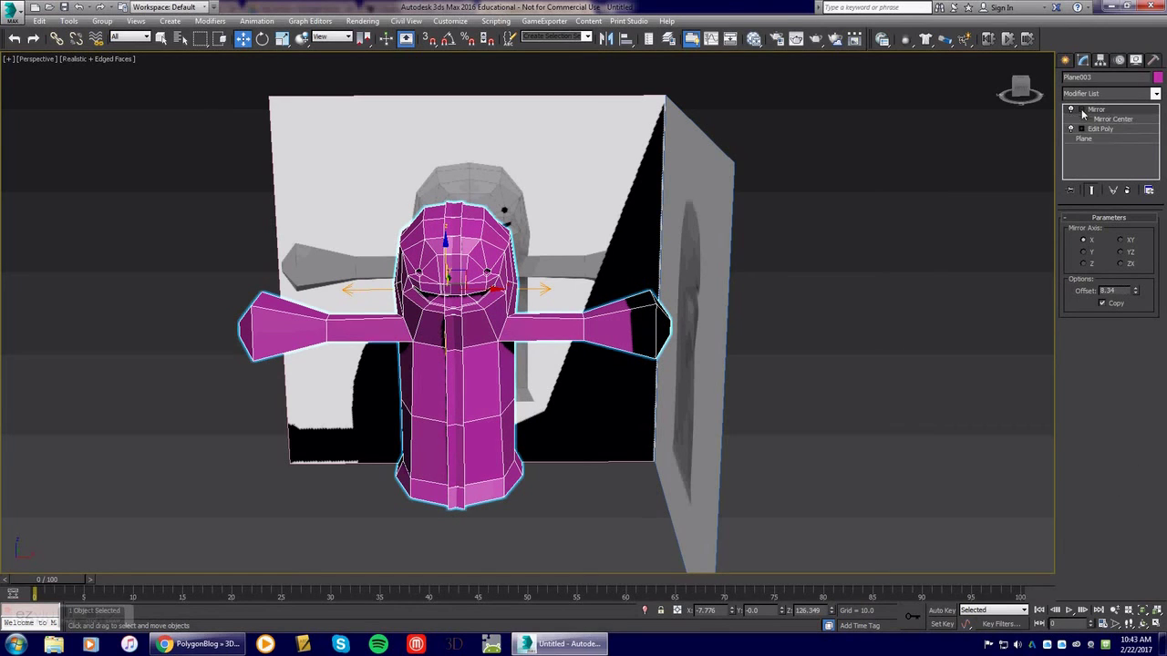
{"action": "left_click", "coordinate": [1100, 121]}
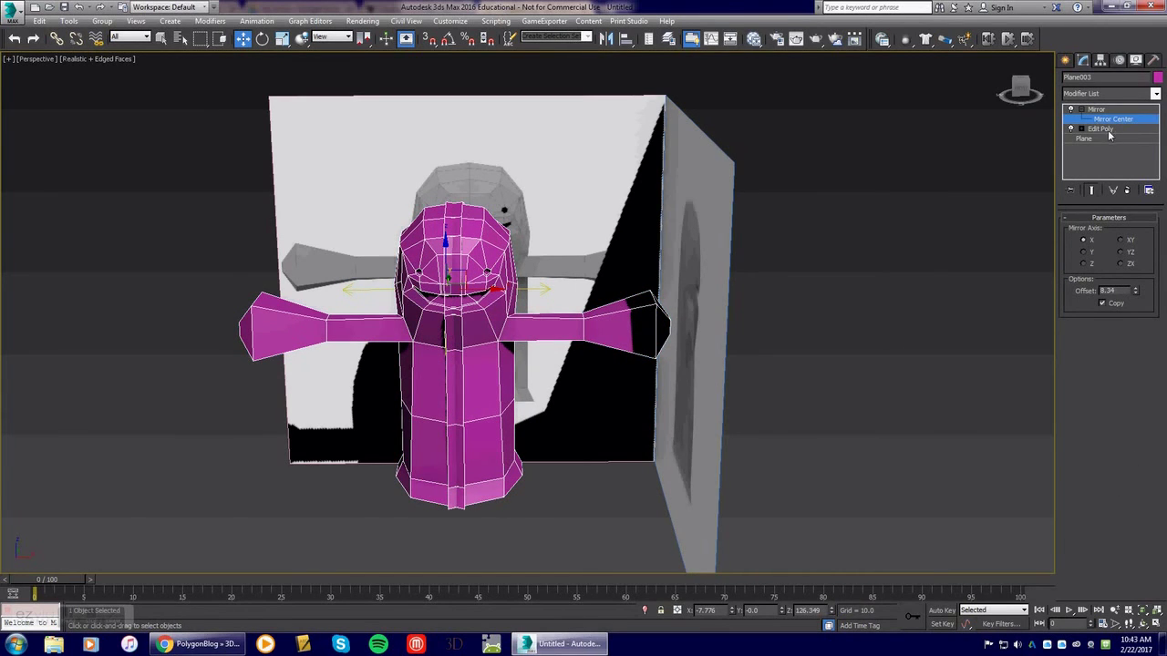
{"action": "left_click_drag", "start_coordinate": [535, 286], "coordinate": [544, 287]}
{"action": "key", "text": "ctrl+z"}
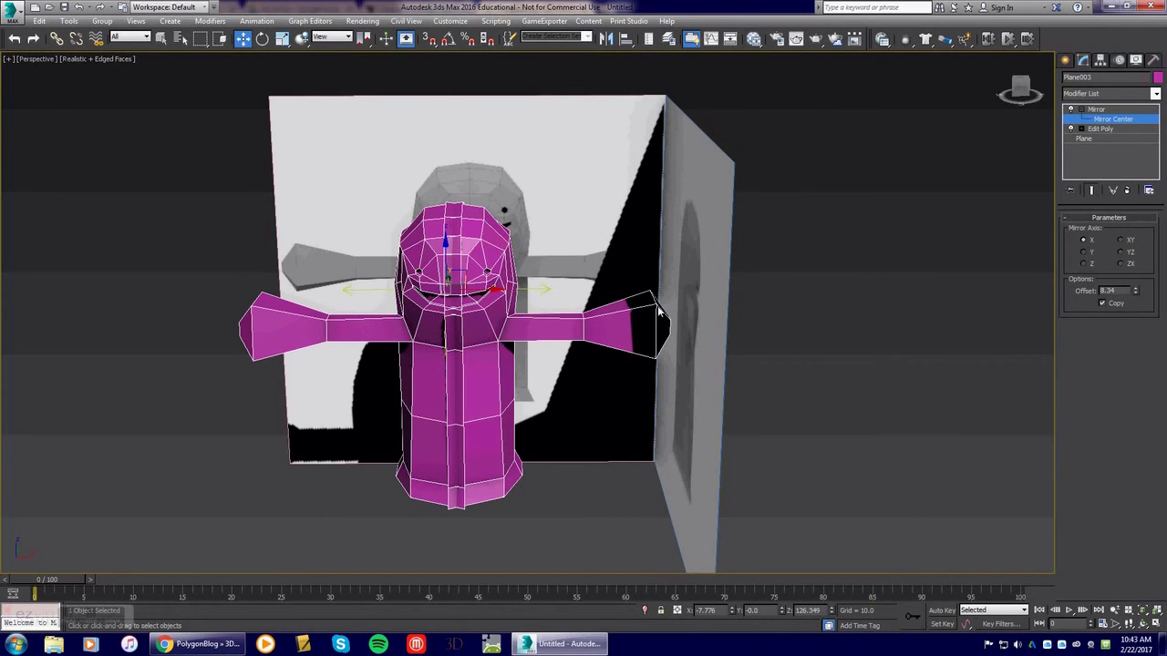
Set the mirror offset to 15.763 so the two body halves meet at the centerline, and leave the mirror center level
{"action": "left_click_drag", "start_coordinate": [1139, 294], "coordinate": [1115, 242]}
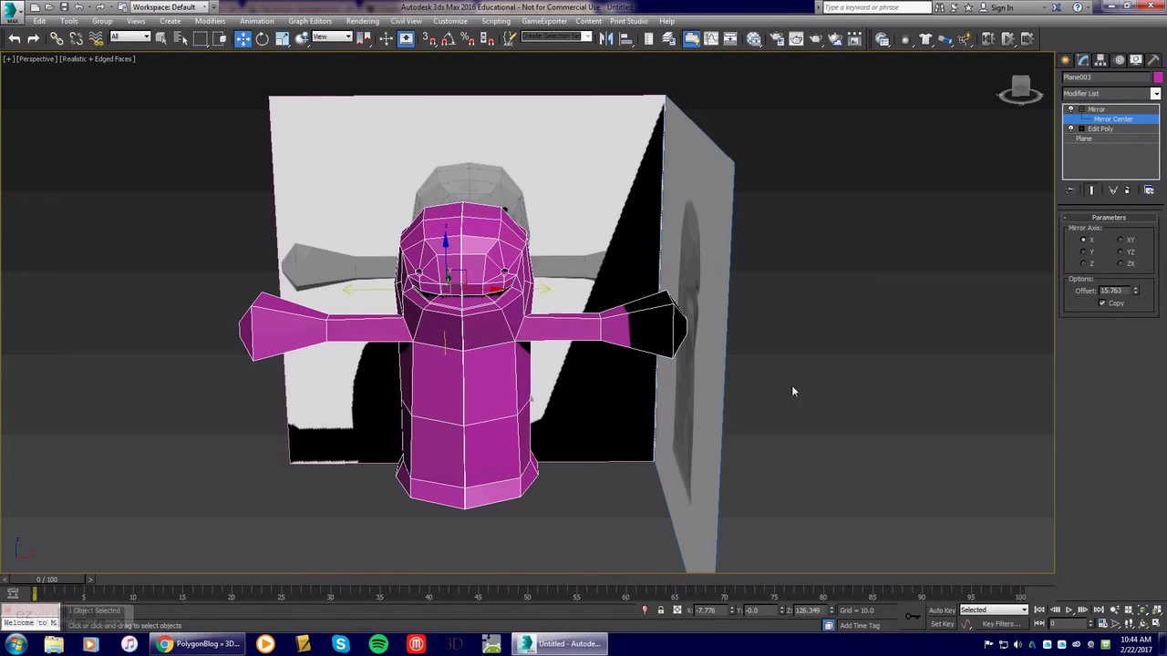
{"action": "left_click", "coordinate": [665, 371]}
{"action": "left_click", "coordinate": [664, 370]}
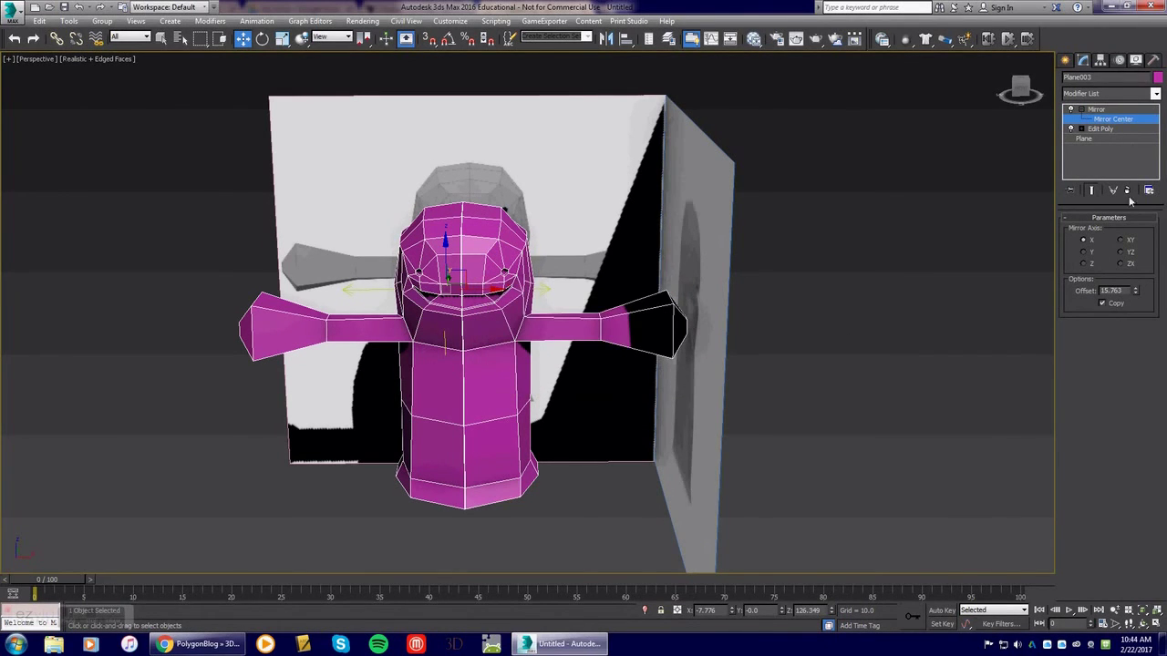
{"action": "left_click", "coordinate": [1109, 117]}
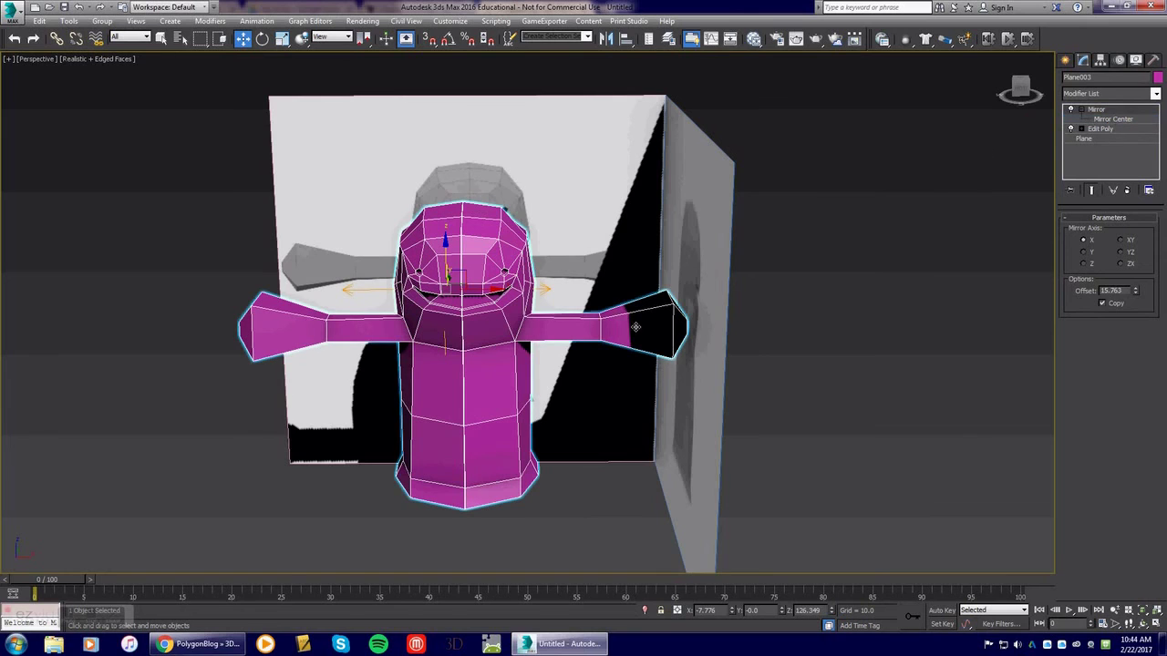
{"action": "right_click", "coordinate": [481, 381]}
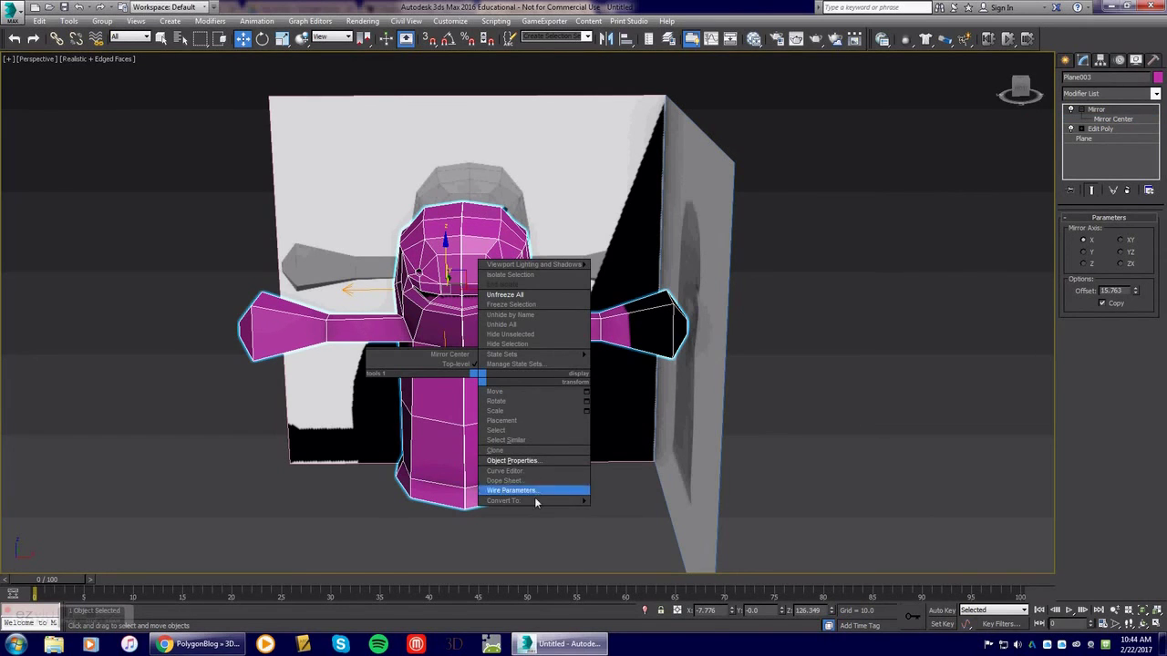
{"action": "mouse_move", "coordinate": [561, 504]}
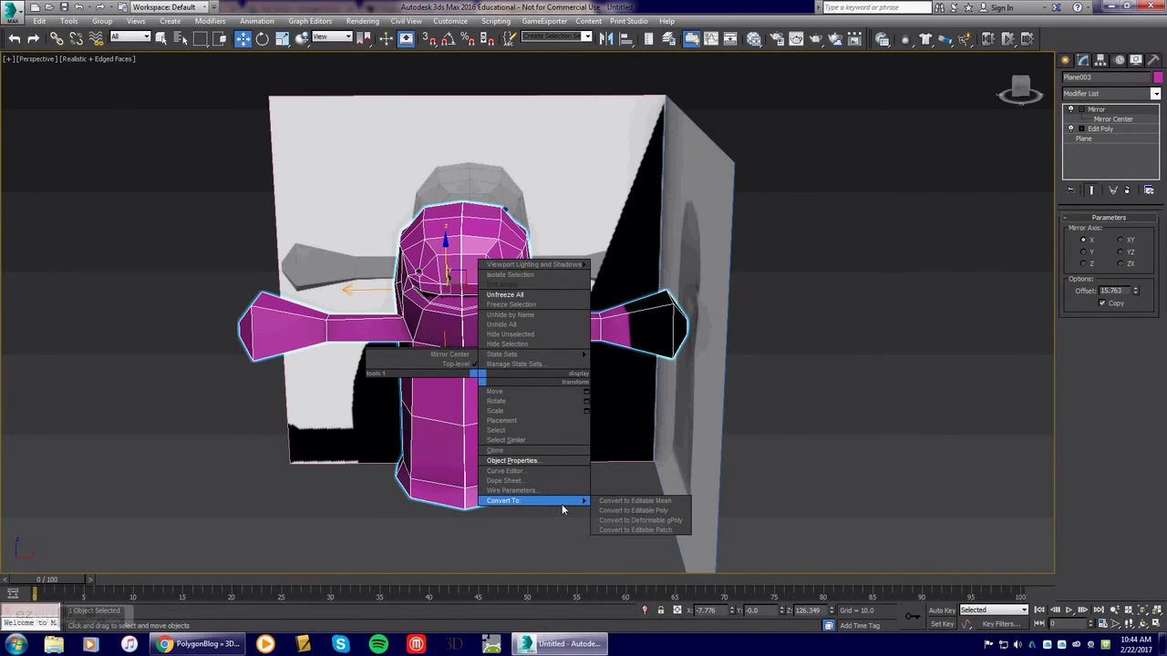
{"action": "left_click", "coordinate": [638, 512]}
Add a new Edit Poly modifier above the Mirror modifier and switch to vertex level
{"action": "left_click", "coordinate": [1156, 93]}
{"action": "scroll", "coordinate": [1154, 188], "scroll_direction": "down", "scroll_amount": 2}
{"action": "scroll", "coordinate": [1155, 189], "scroll_direction": "down", "scroll_amount": 3}
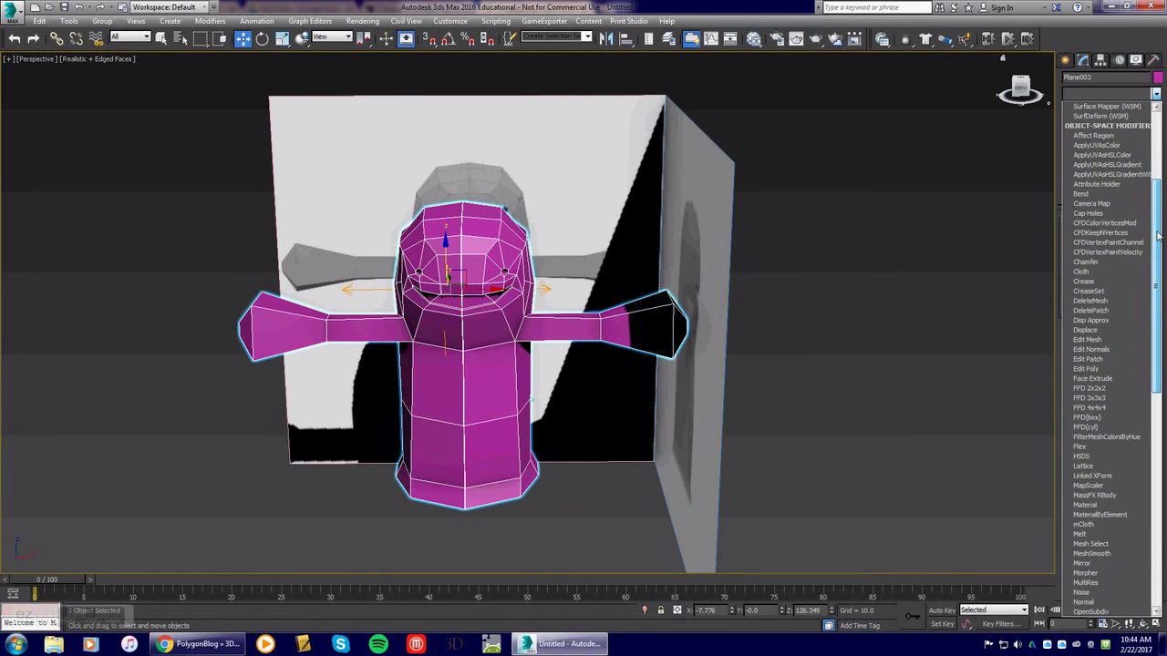
{"action": "left_click", "coordinate": [1101, 366]}
{"action": "left_click", "coordinate": [1082, 118]}
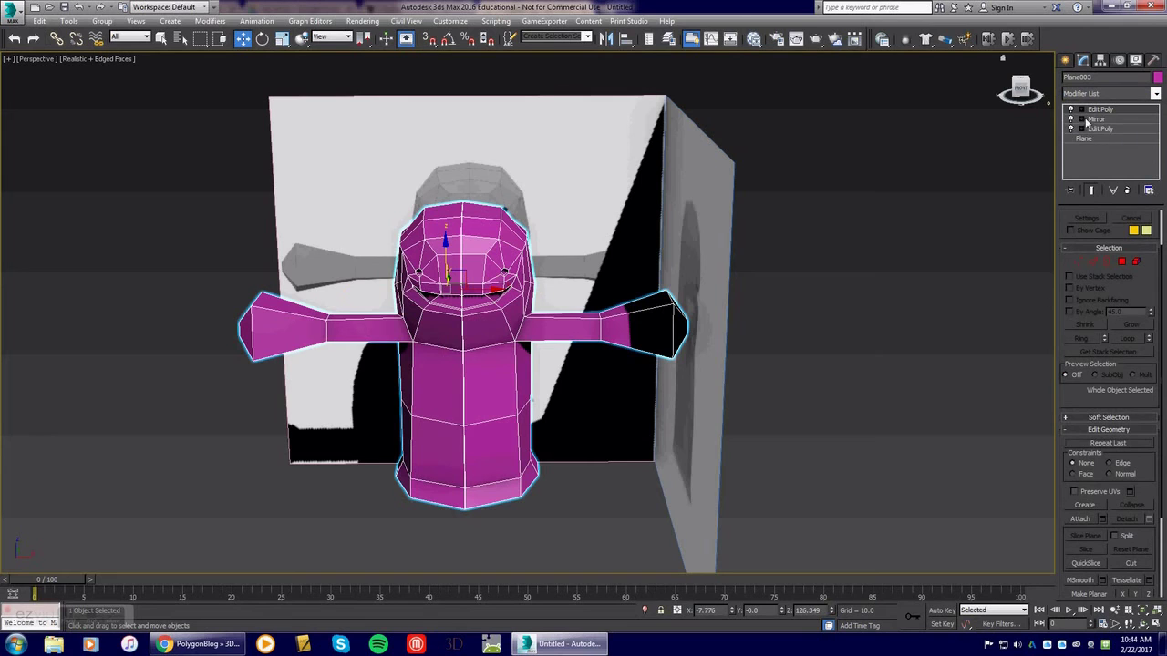
{"action": "left_click", "coordinate": [1078, 262]}
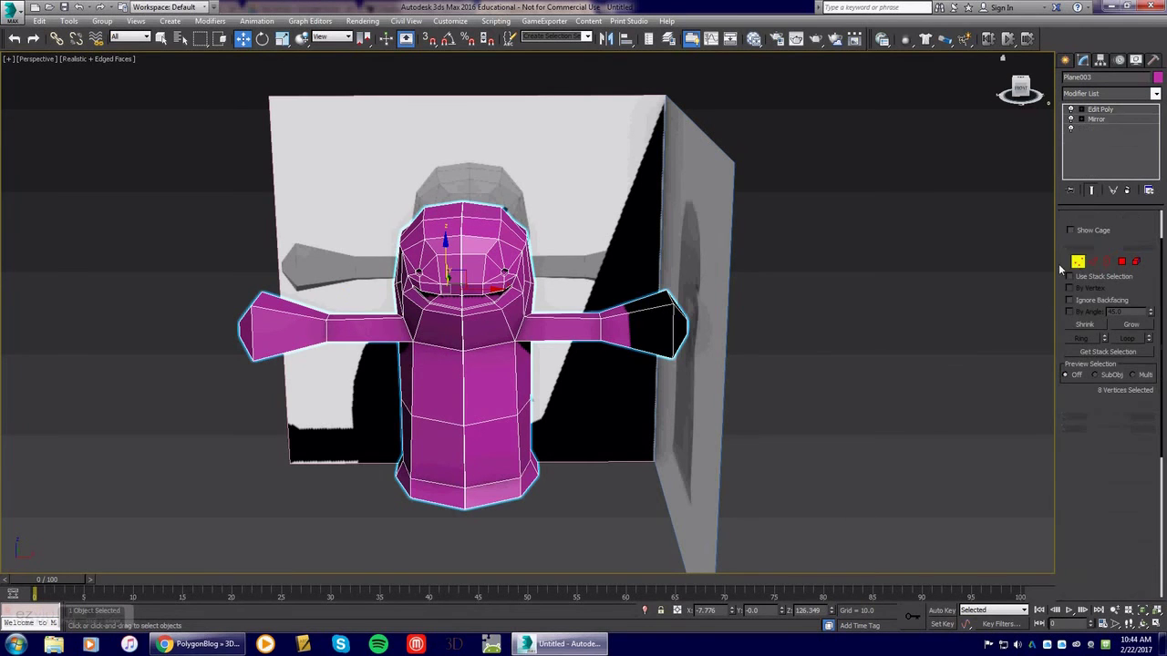
Target-weld the two overlapping seam vertices on the forehead, midway between the eyes and the top of the head
{"action": "left_click", "coordinate": [458, 260]}
{"action": "scroll", "coordinate": [458, 239], "scroll_direction": "up", "scroll_amount": 6}
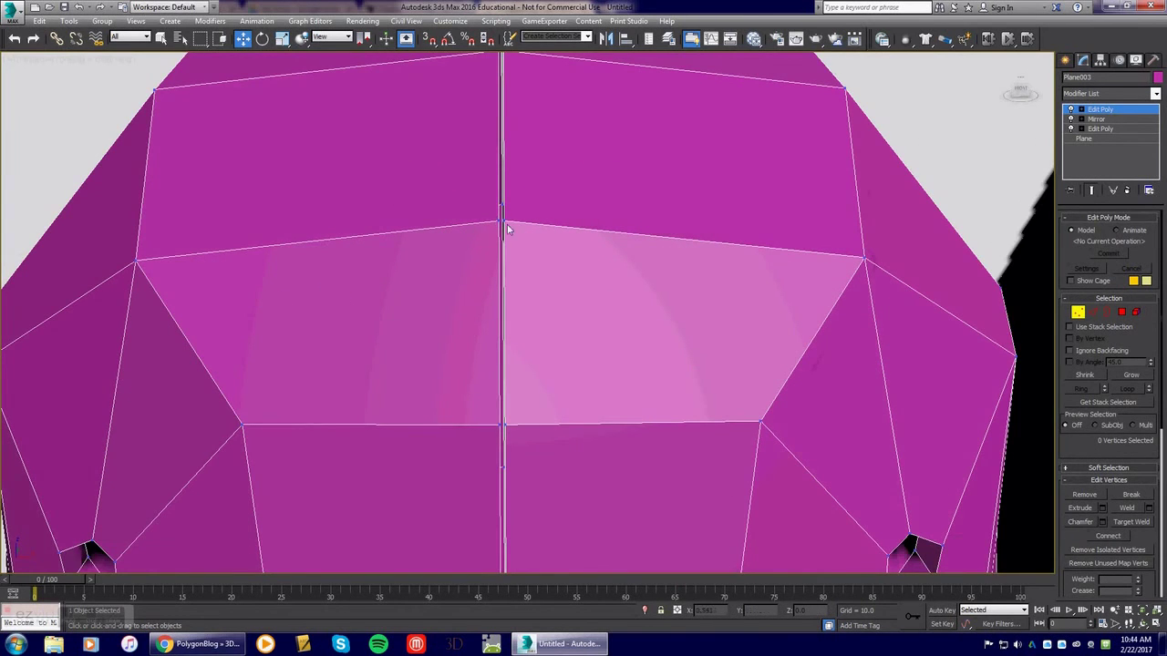
{"action": "middle_click_drag", "start_coordinate": [564, 260], "coordinate": [550, 269], "text": "alt"}
{"action": "middle_click_drag", "start_coordinate": [330, 374], "coordinate": [347, 319], "text": "alt"}
{"action": "left_click_drag", "start_coordinate": [347, 312], "coordinate": [373, 325]}
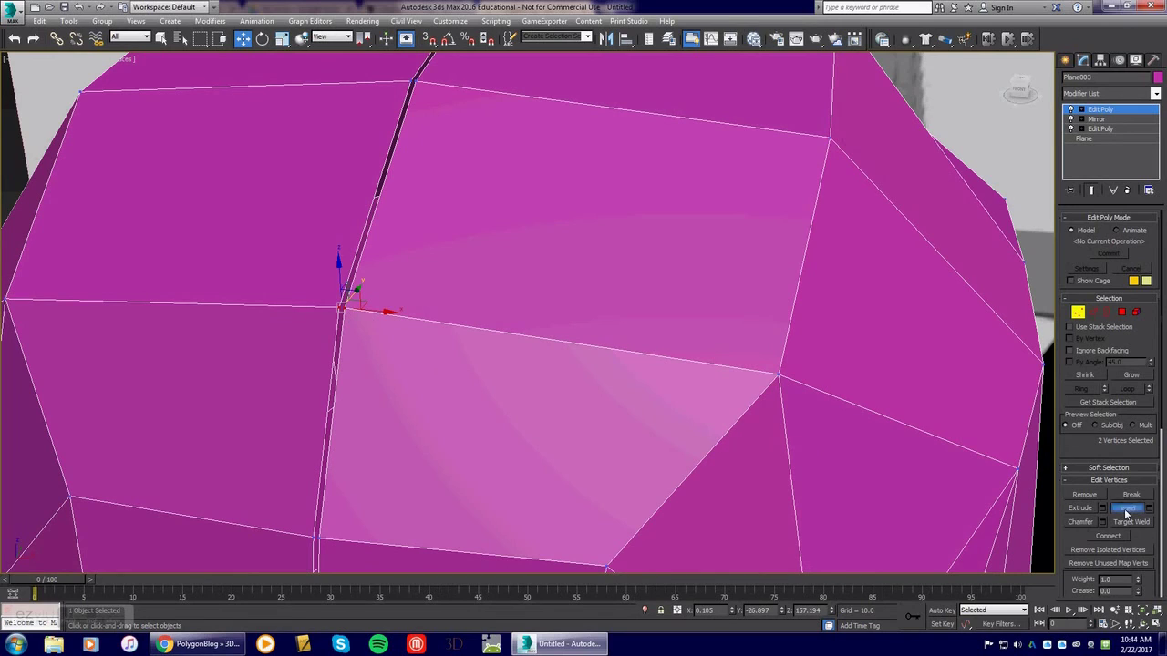
{"action": "left_click", "coordinate": [343, 310]}
{"action": "left_click", "coordinate": [1129, 522]}
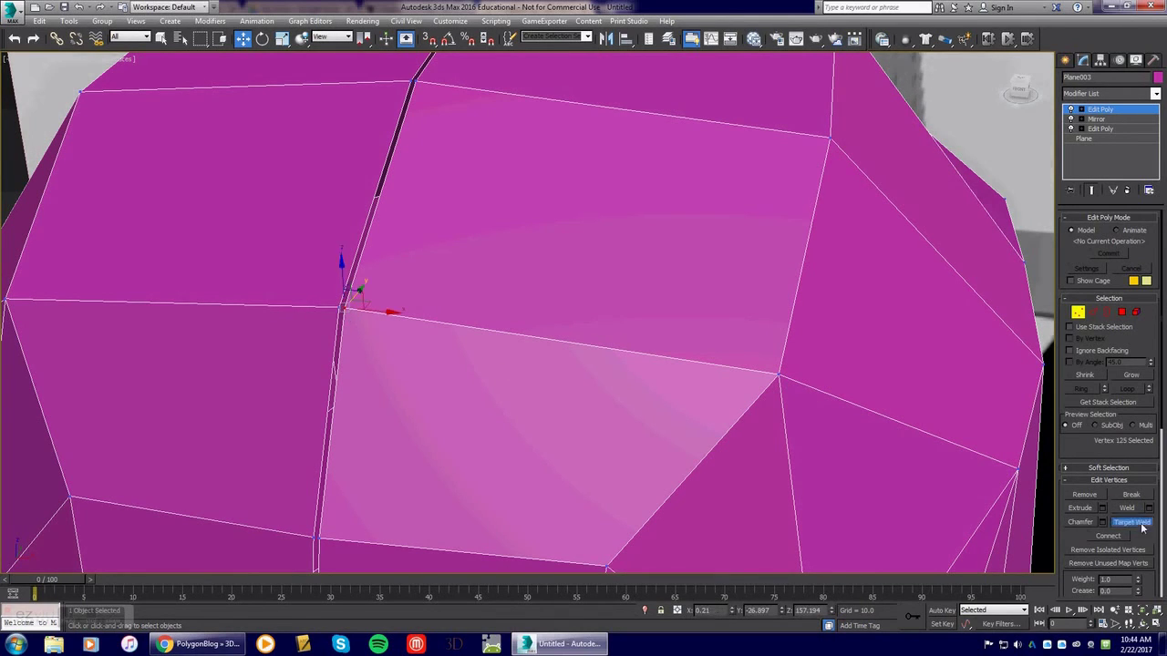
{"action": "left_click", "coordinate": [344, 310]}
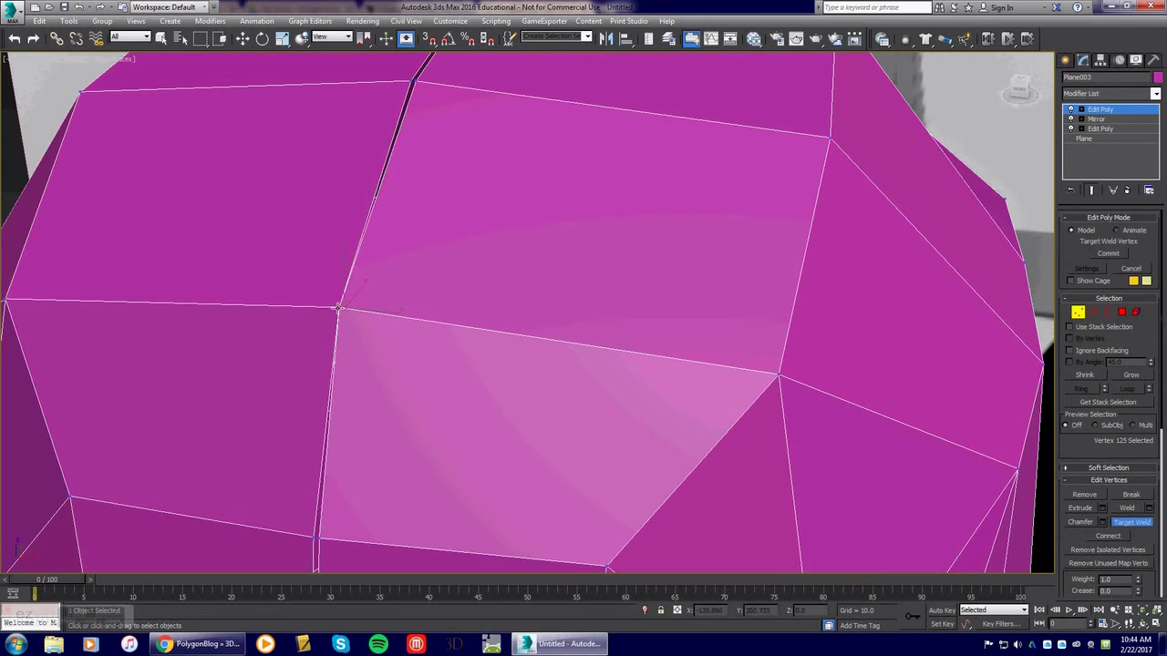
Target-weld two more pairs of center seam vertices on the head
{"action": "middle_click_drag", "start_coordinate": [419, 88], "coordinate": [374, 222], "text": "alt"}
{"action": "left_click", "coordinate": [441, 155]}
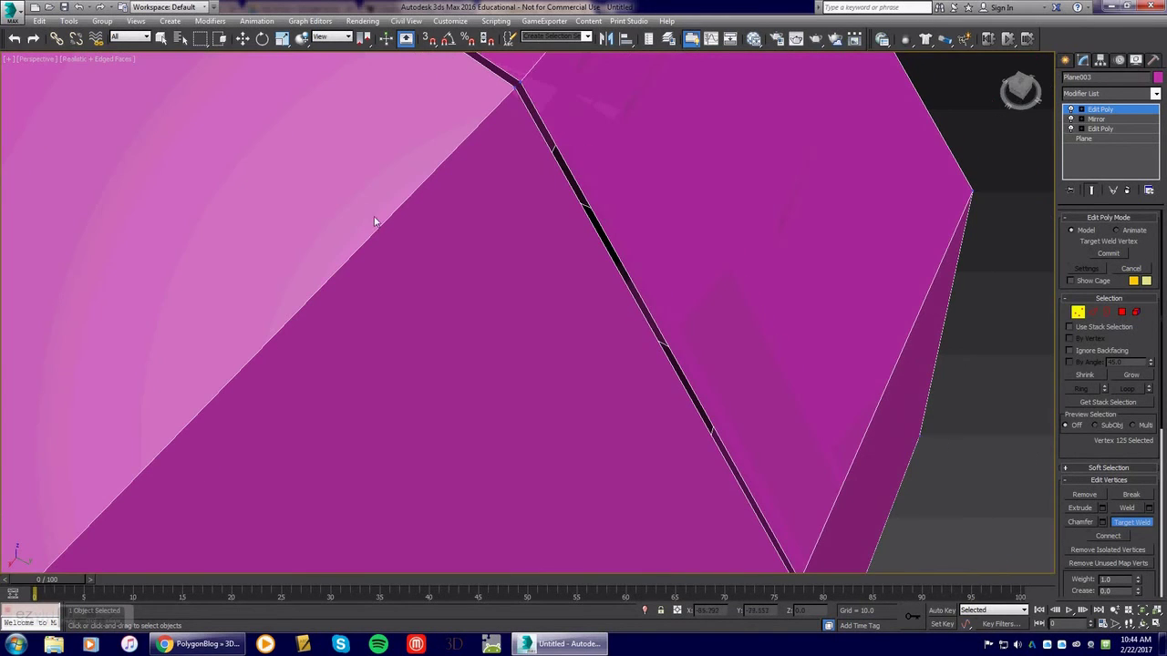
{"action": "left_click", "coordinate": [519, 86]}
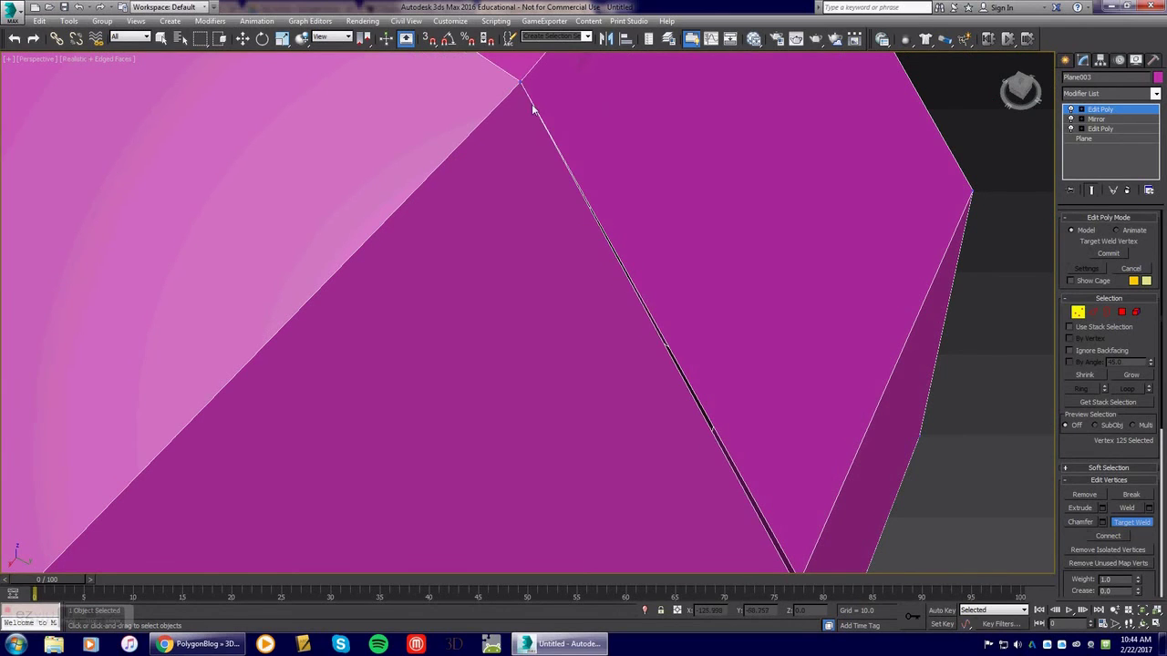
{"action": "middle_click_drag", "start_coordinate": [744, 536], "coordinate": [506, 172]}
{"action": "left_click", "coordinate": [557, 344]}
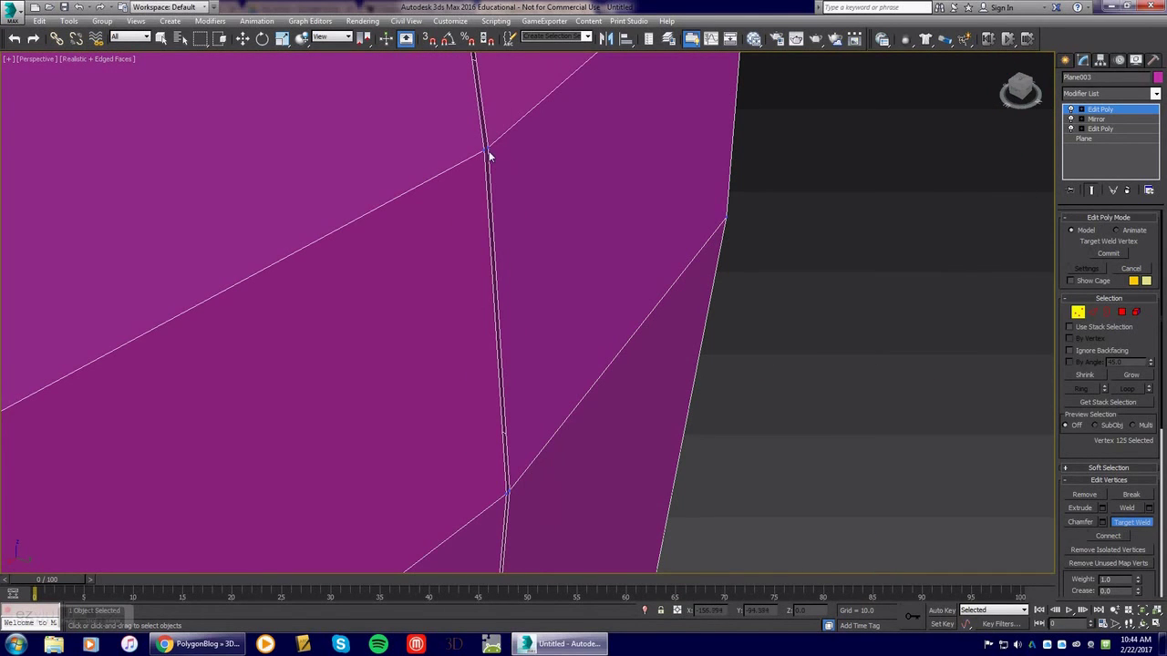
{"action": "left_click_drag", "start_coordinate": [489, 150], "coordinate": [485, 149]}
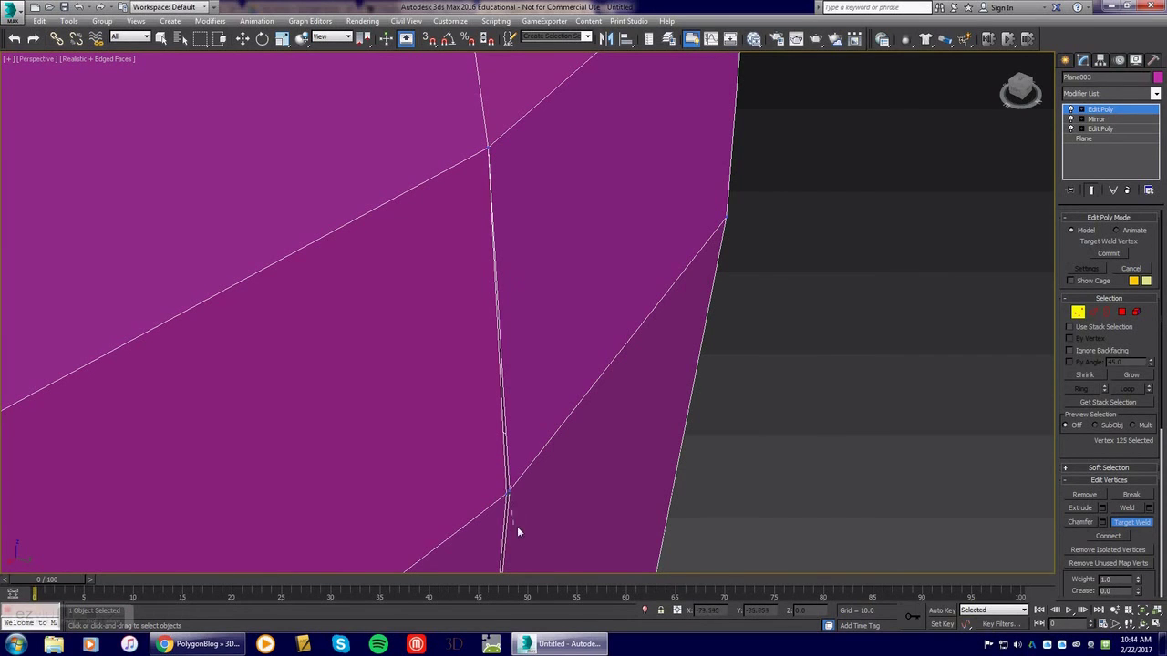
Target-weld the overlapping center seam vertices down the back of the body to the rear rim of the base
{"action": "left_click", "coordinate": [507, 493]}
{"action": "middle_click_drag", "start_coordinate": [515, 536], "coordinate": [501, 264]}
{"action": "middle_click_drag", "start_coordinate": [523, 438], "coordinate": [521, 344]}
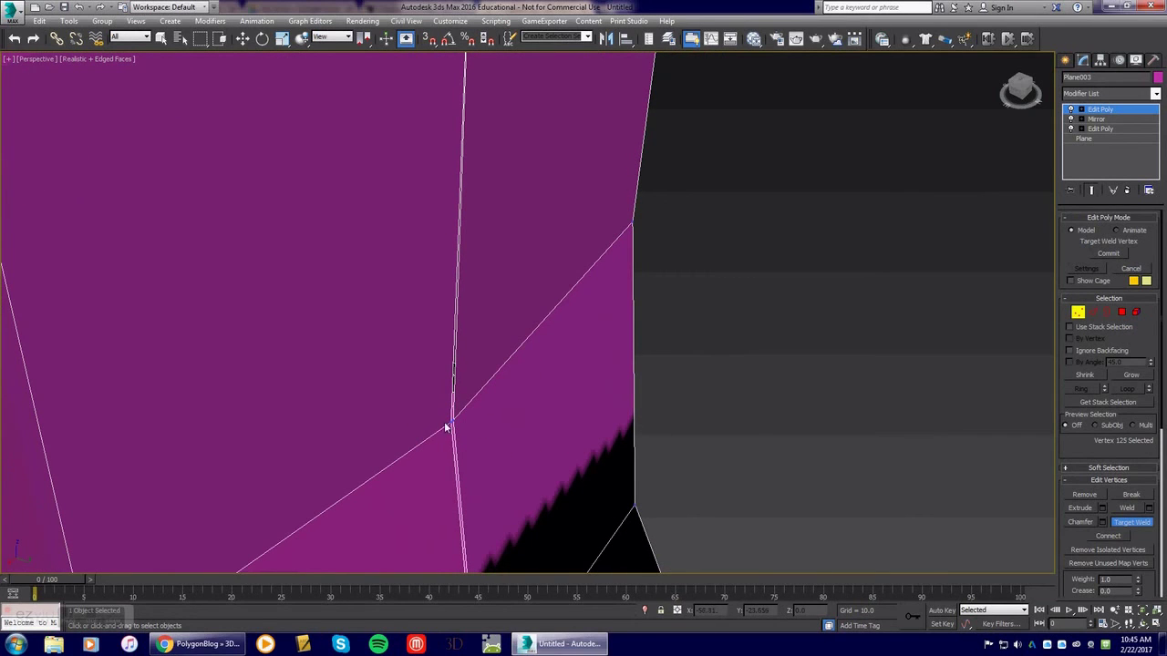
{"action": "left_click", "coordinate": [453, 422]}
{"action": "middle_click_drag", "start_coordinate": [476, 443], "coordinate": [375, 460], "text": "alt"}
{"action": "left_click", "coordinate": [377, 461]}
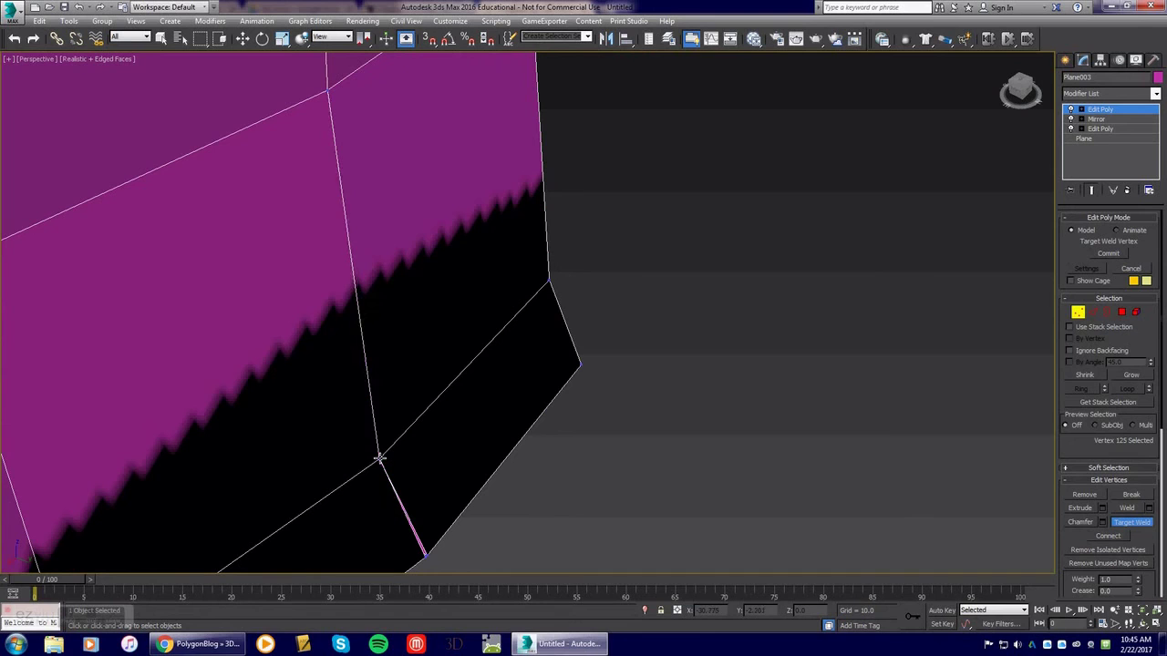
{"action": "middle_click_drag", "start_coordinate": [405, 512], "coordinate": [390, 439]}
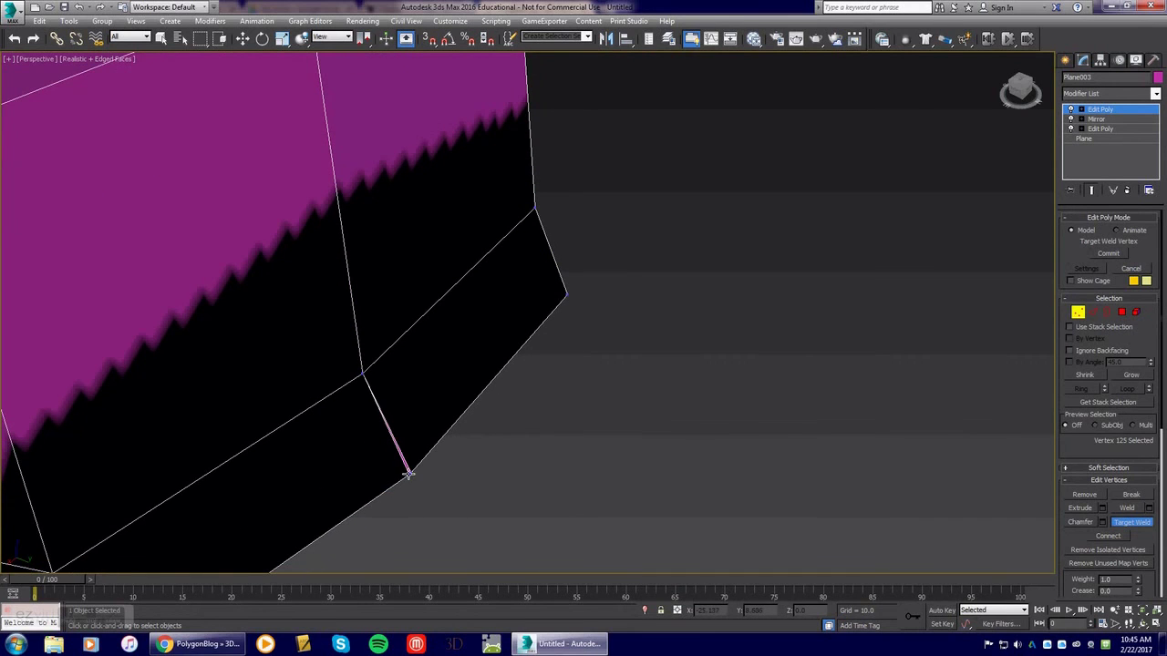
{"action": "left_click", "coordinate": [411, 471]}
{"action": "middle_click_drag", "start_coordinate": [401, 487], "coordinate": [516, 322], "text": "alt"}
Target-weld the rear seam vertex pairs on the underside of the base, working forward from the back rim
{"action": "scroll", "coordinate": [516, 327], "scroll_direction": "down", "scroll_amount": 10}
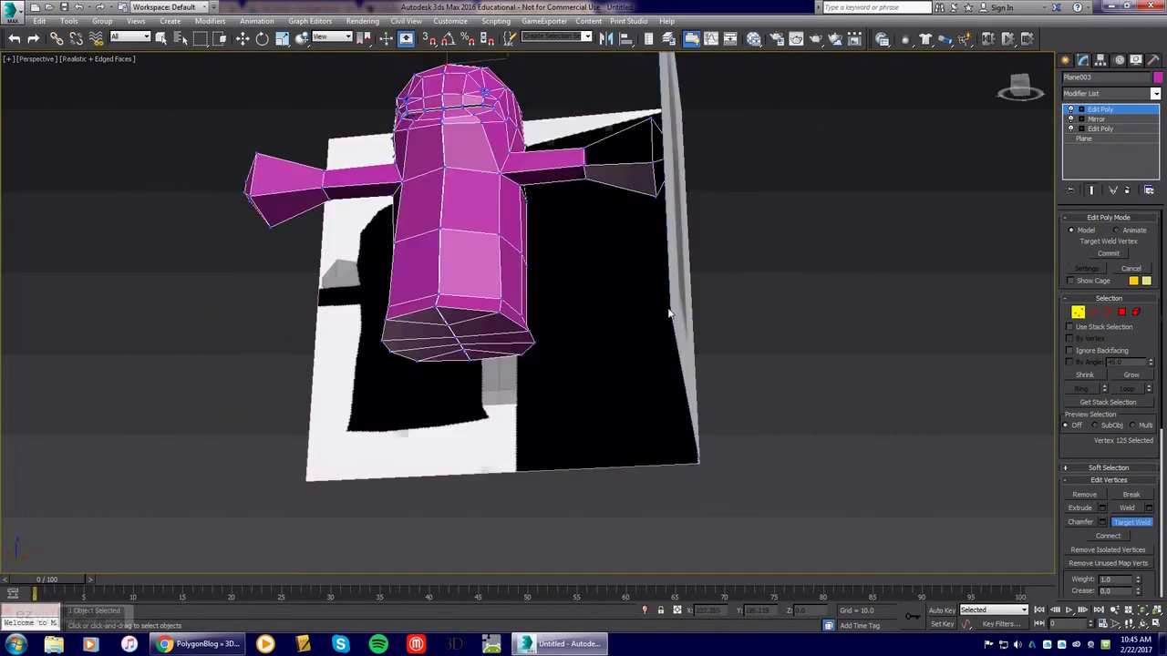
{"action": "scroll", "coordinate": [458, 337], "scroll_direction": "up", "scroll_amount": 8}
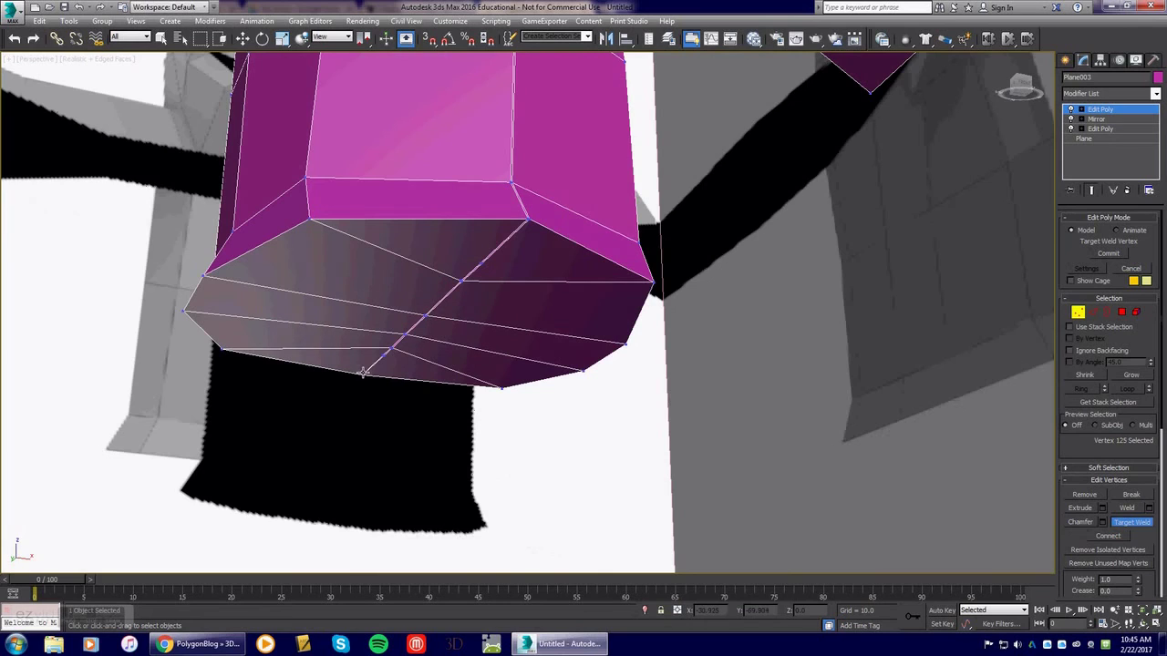
{"action": "scroll", "coordinate": [382, 363], "scroll_direction": "up", "scroll_amount": 5}
{"action": "left_click", "coordinate": [399, 342]}
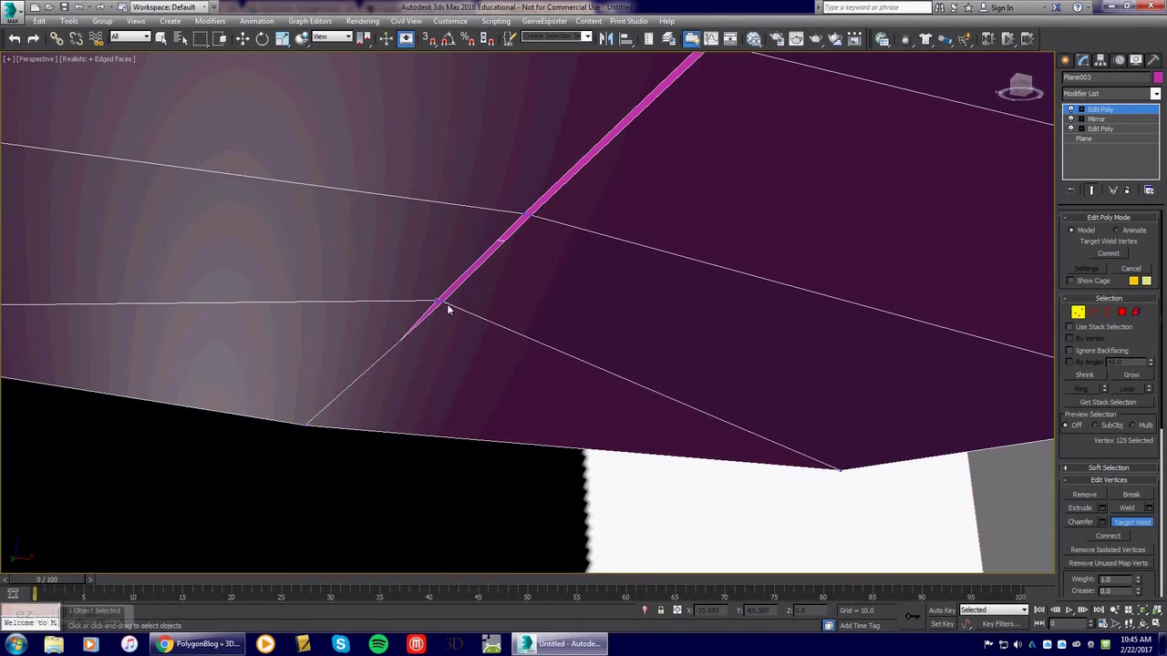
{"action": "left_click", "coordinate": [441, 302]}
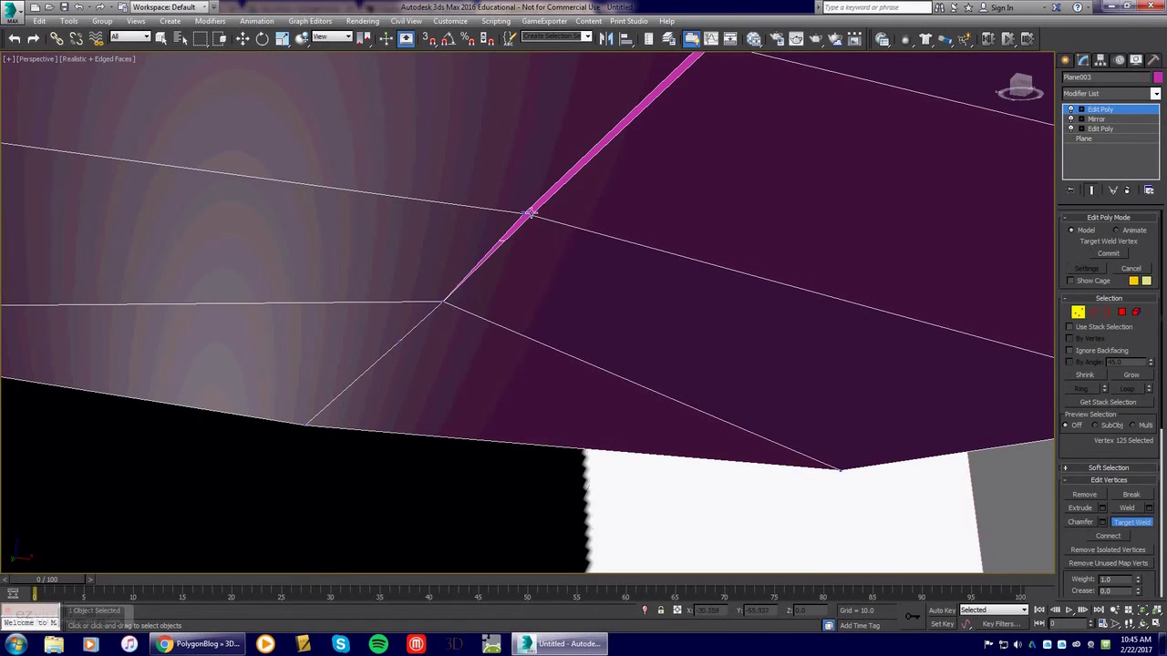
{"action": "scroll", "coordinate": [550, 243], "scroll_direction": "up", "scroll_amount": 3}
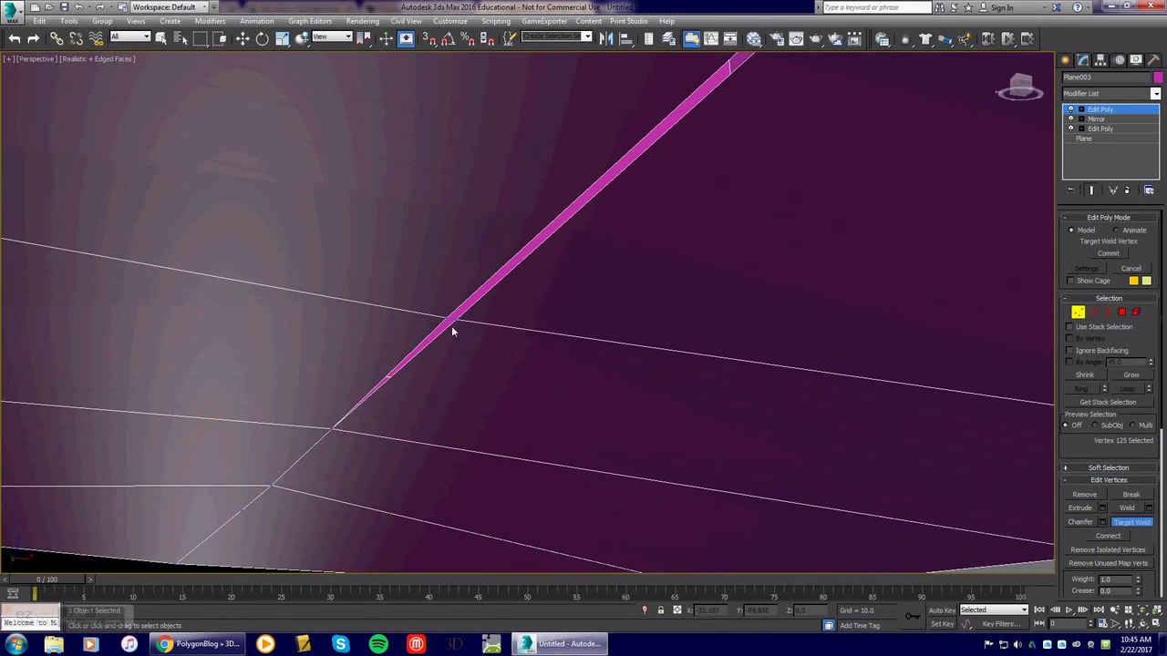
{"action": "left_click", "coordinate": [448, 319]}
{"action": "left_click", "coordinate": [456, 320]}
Target-weld the remaining underside seam vertices forward to the front rim of the base
{"action": "middle_click_drag", "start_coordinate": [558, 293], "coordinate": [410, 318]}
{"action": "left_click", "coordinate": [343, 280]}
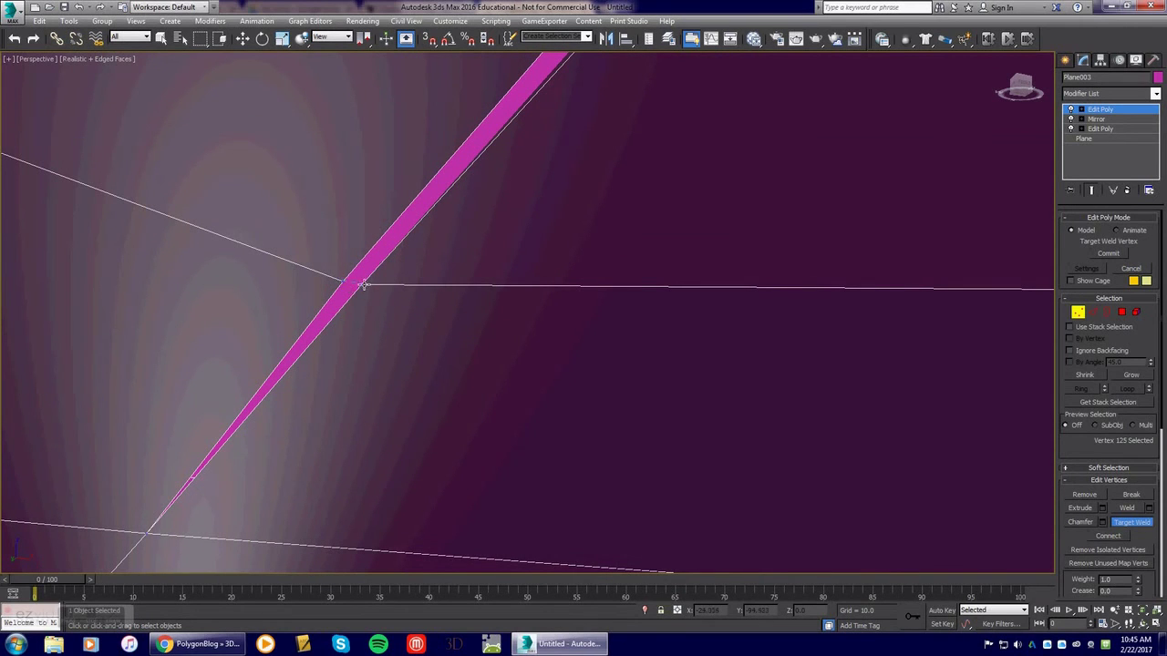
{"action": "left_click", "coordinate": [365, 283]}
{"action": "scroll", "coordinate": [443, 282], "scroll_direction": "down", "scroll_amount": 5}
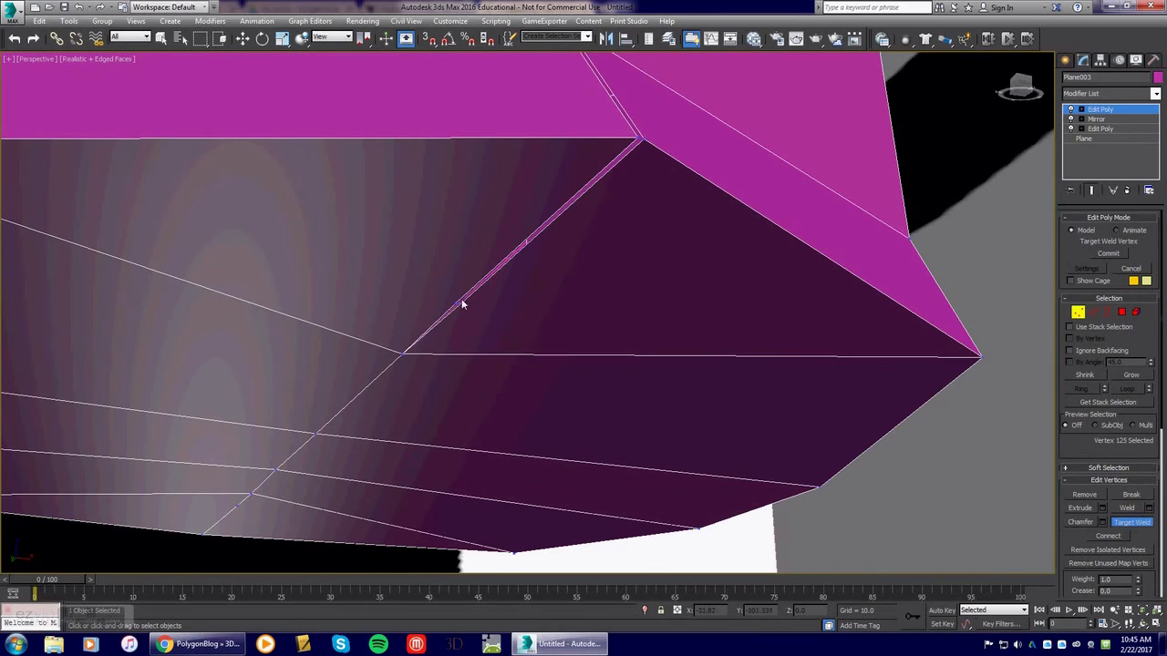
{"action": "left_click", "coordinate": [461, 303]}
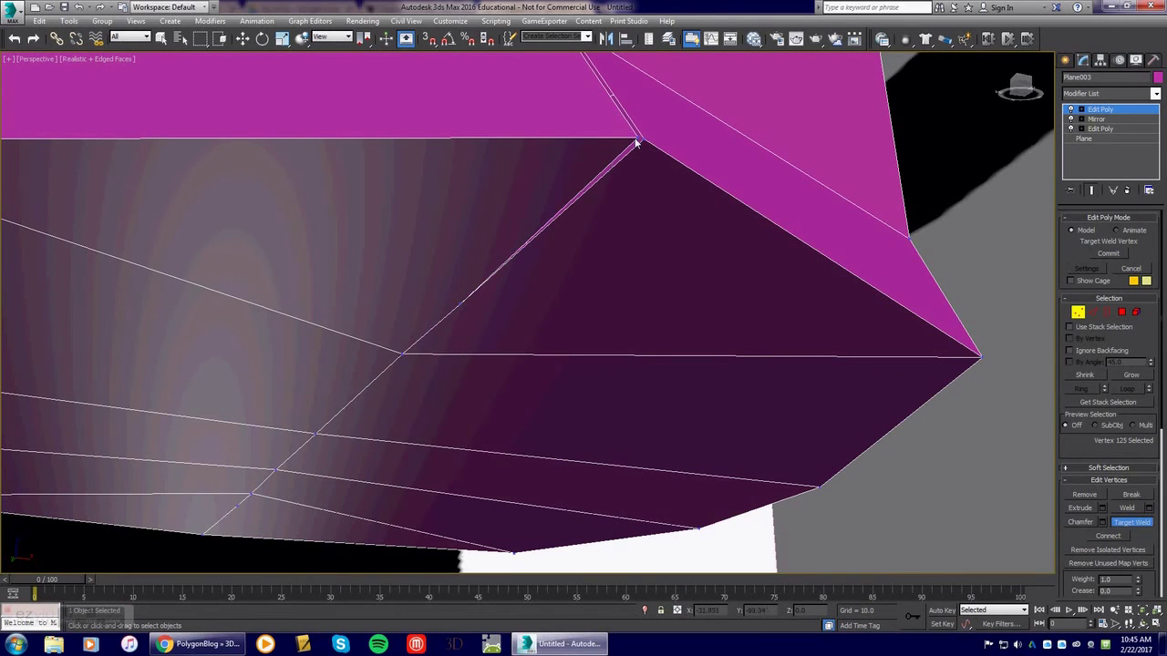
{"action": "left_click", "coordinate": [640, 143]}
Target-weld the front seam vertices just above the flared base and at the next edge ring up the torso
{"action": "scroll", "coordinate": [625, 188], "scroll_direction": "up", "scroll_amount": 5}
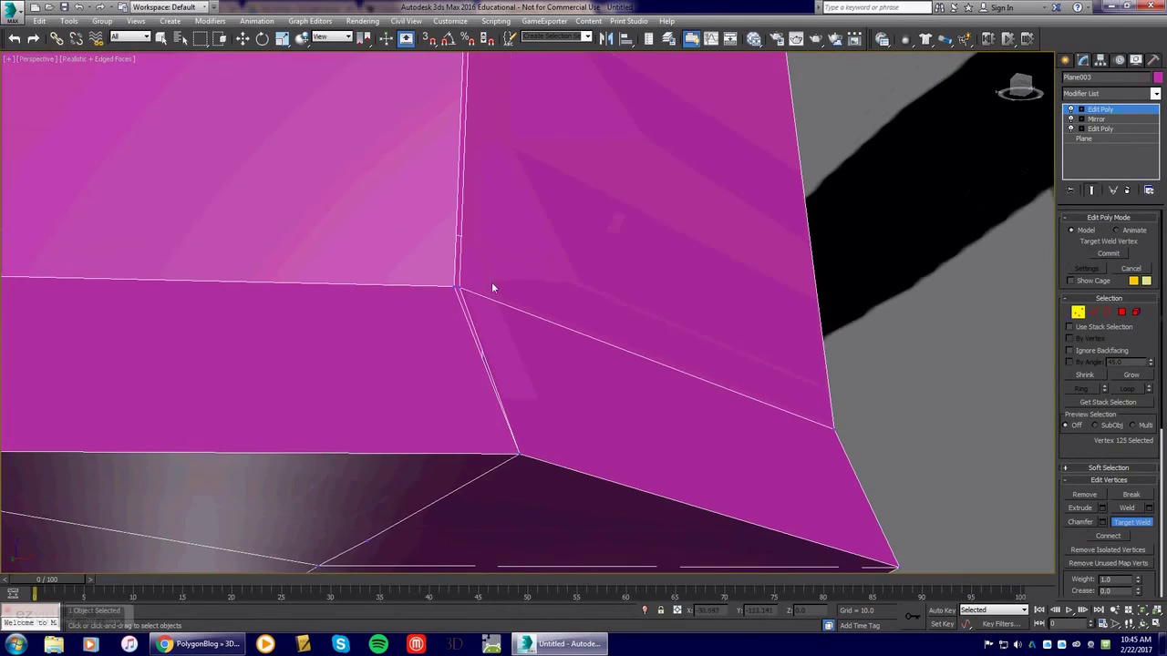
{"action": "left_click", "coordinate": [461, 287]}
{"action": "middle_click_drag", "start_coordinate": [514, 191], "coordinate": [493, 443]}
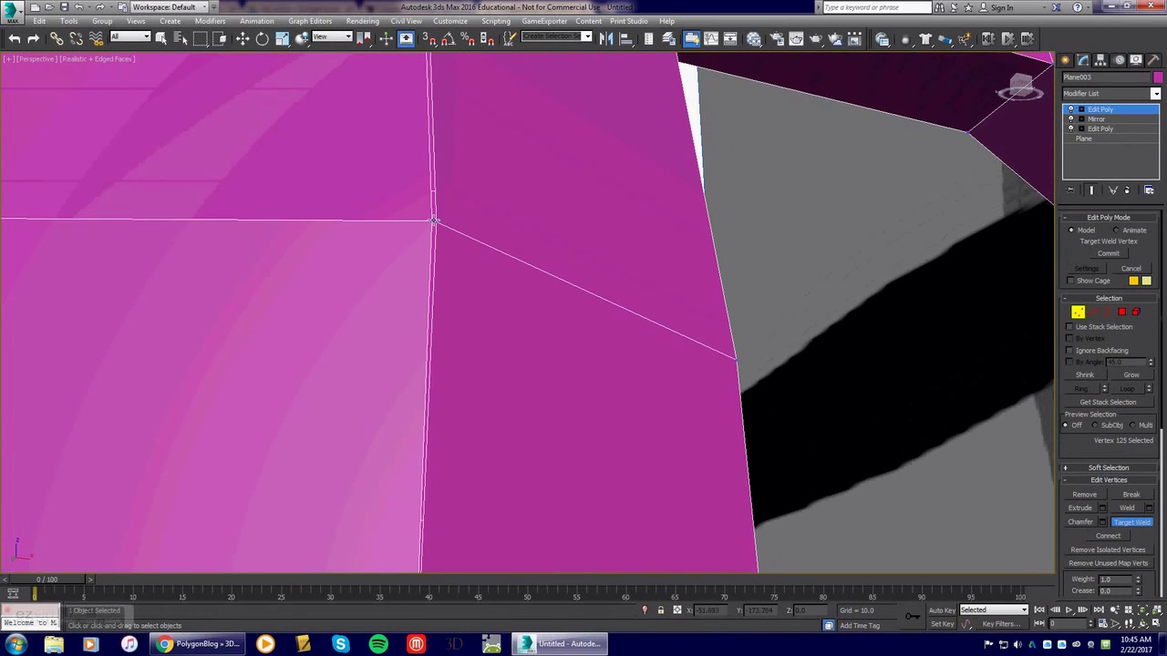
{"action": "left_click", "coordinate": [435, 221]}
{"action": "left_click", "coordinate": [432, 221]}
Target-weld the front seam vertices from the upper torso through the chin and mouth to just above the upper lip
{"action": "middle_click_drag", "start_coordinate": [464, 187], "coordinate": [401, 204]}
{"action": "middle_click_drag", "start_coordinate": [438, 104], "coordinate": [427, 305], "text": "alt"}
{"action": "left_click", "coordinate": [415, 199]}
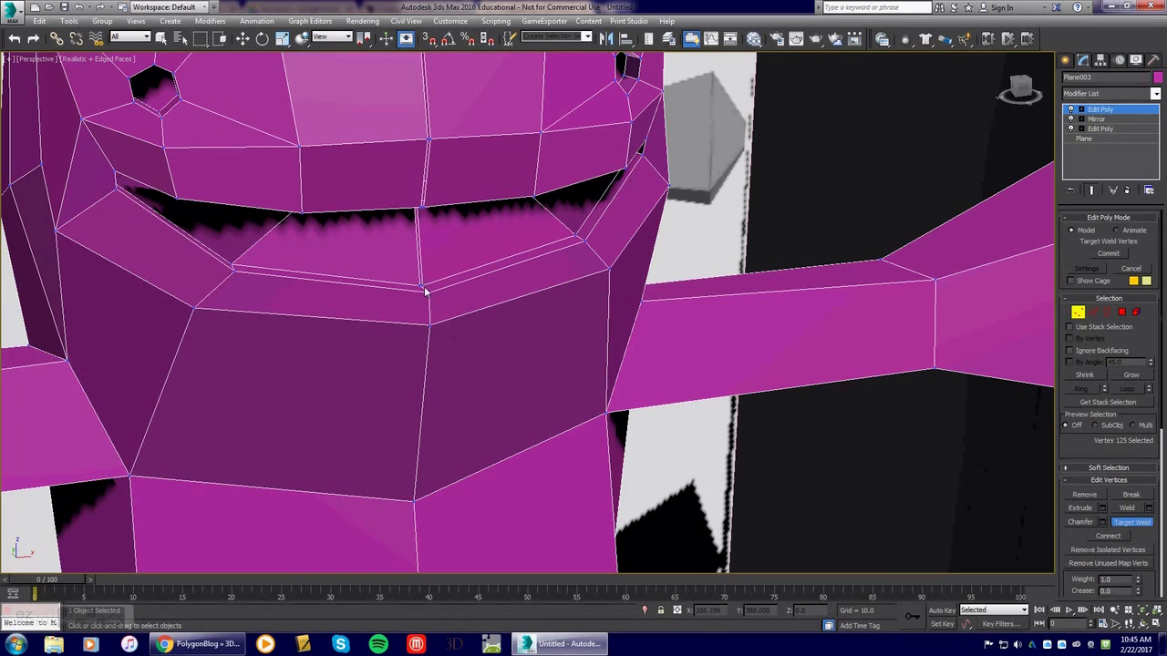
{"action": "middle_click_drag", "start_coordinate": [426, 278], "coordinate": [419, 208], "text": "alt"}
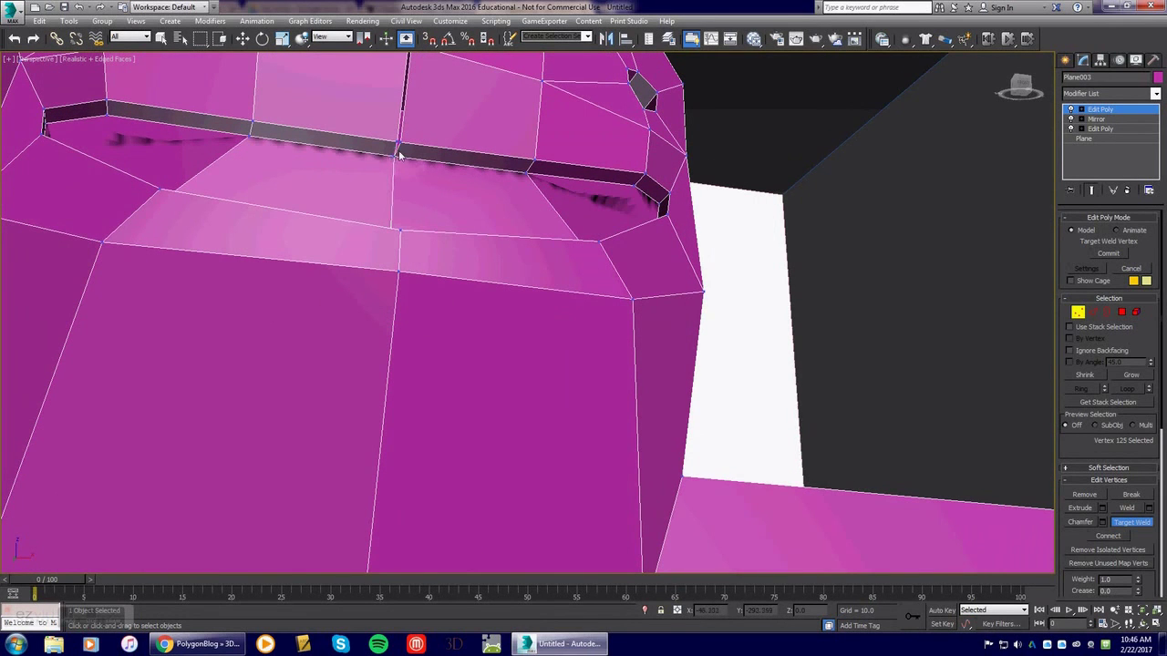
{"action": "middle_click_drag", "start_coordinate": [402, 190], "coordinate": [398, 227], "text": "alt"}
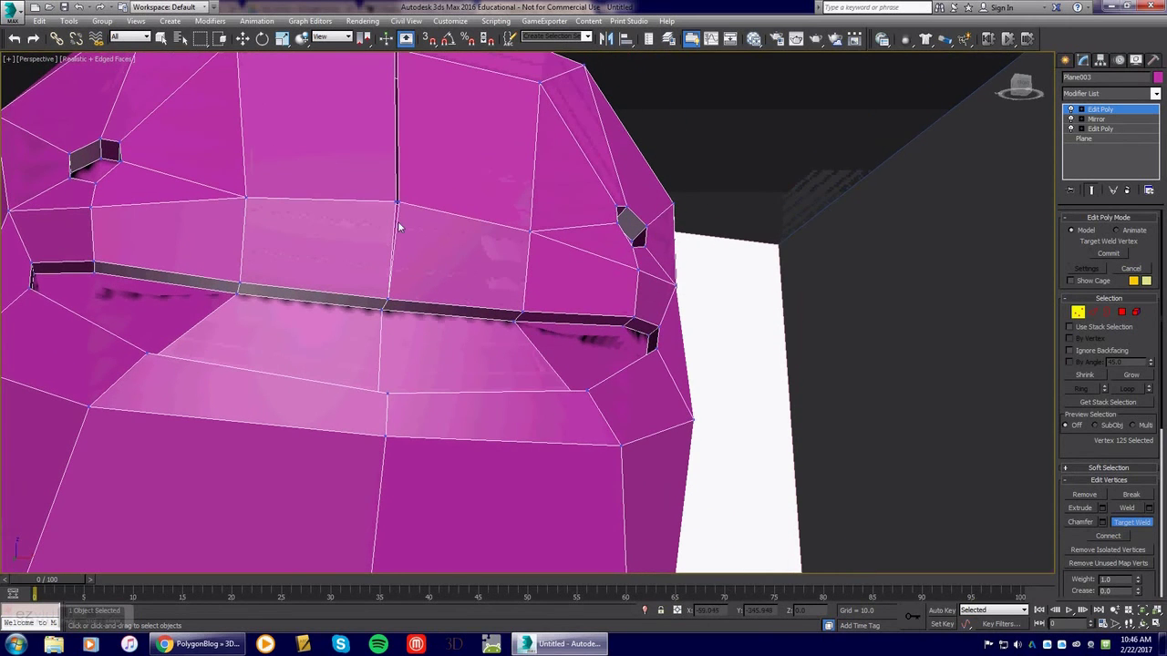
{"action": "left_click", "coordinate": [398, 202]}
Target-weld the last open seam vertices on the forehead and leave vertex level
{"action": "middle_click_drag", "start_coordinate": [424, 179], "coordinate": [400, 137], "text": "alt"}
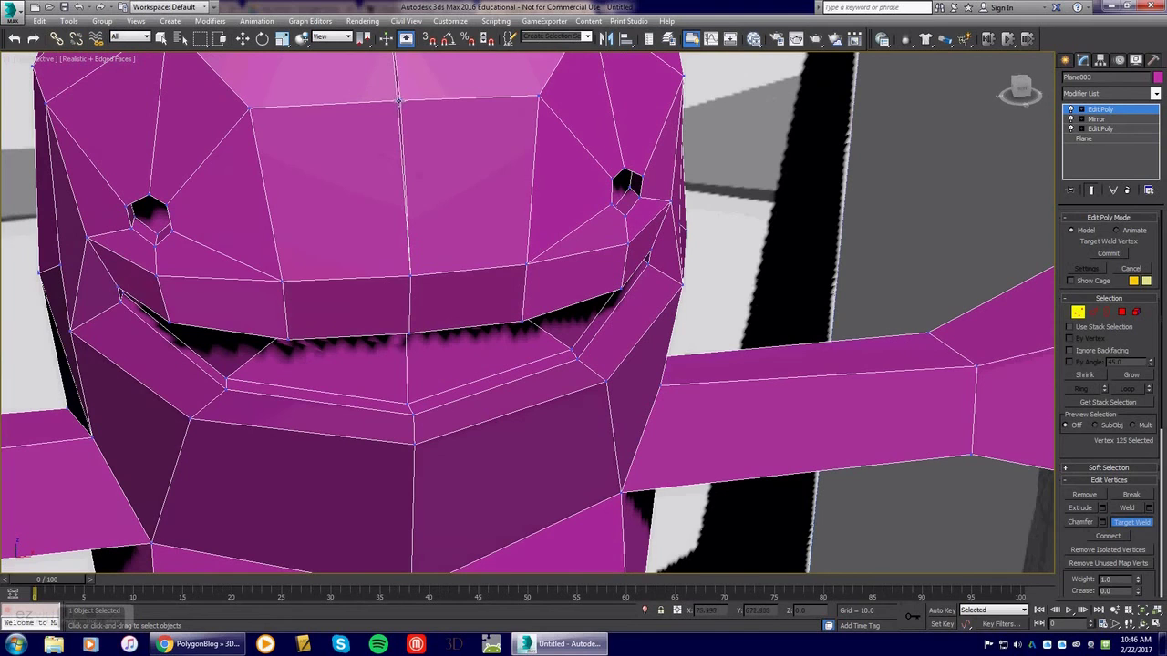
{"action": "middle_click_drag", "start_coordinate": [411, 100], "coordinate": [412, 234]}
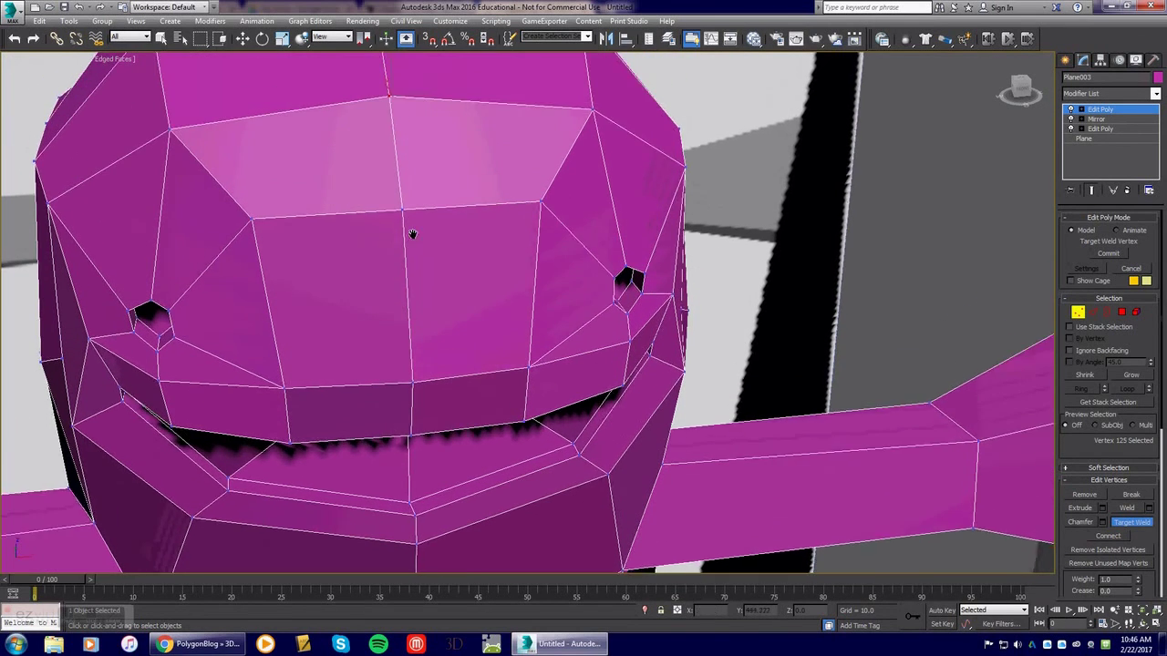
{"action": "scroll", "coordinate": [412, 234], "scroll_direction": "down", "scroll_amount": 6}
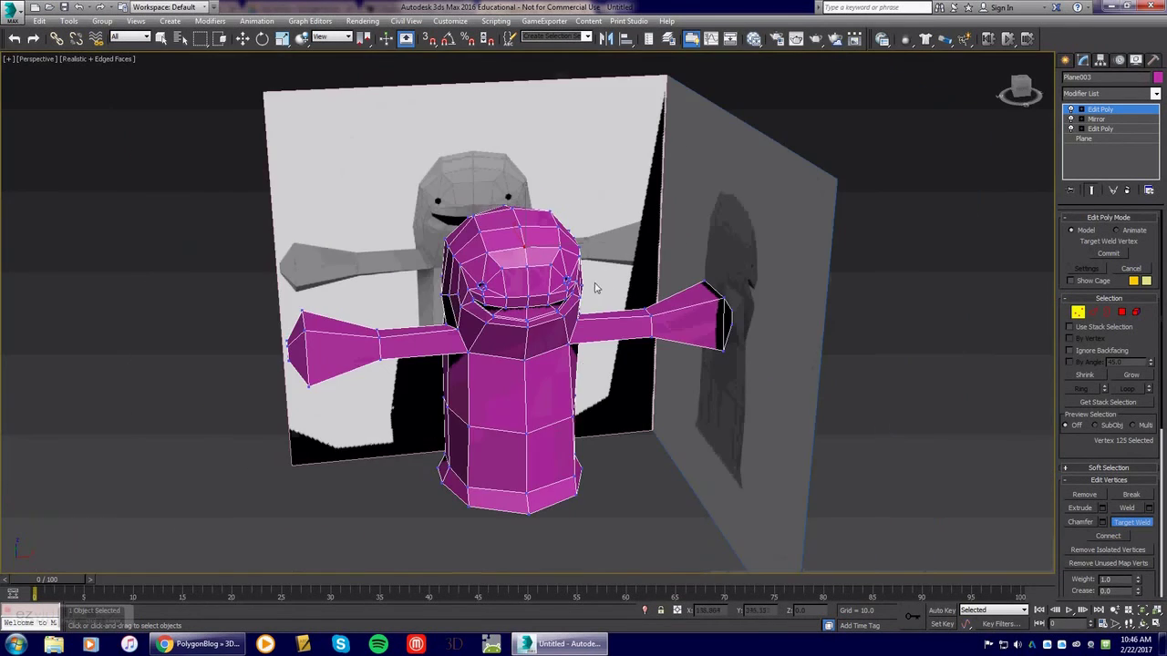
{"action": "middle_click_drag", "start_coordinate": [594, 288], "coordinate": [668, 353], "text": "alt"}
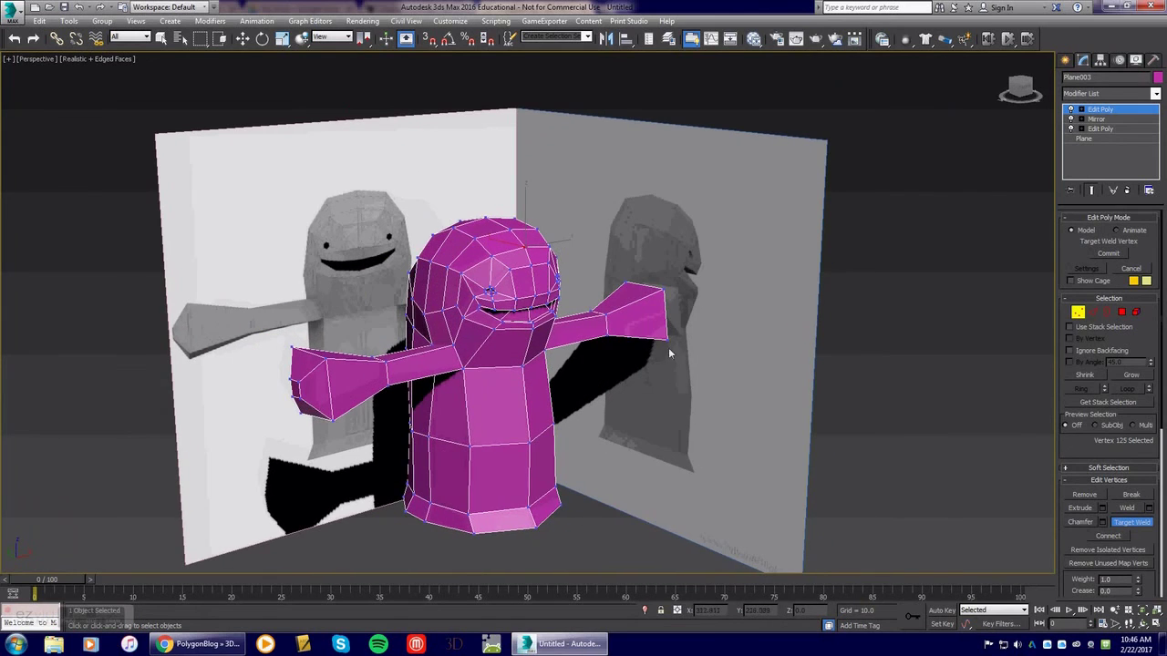
{"action": "left_click", "coordinate": [1078, 311]}
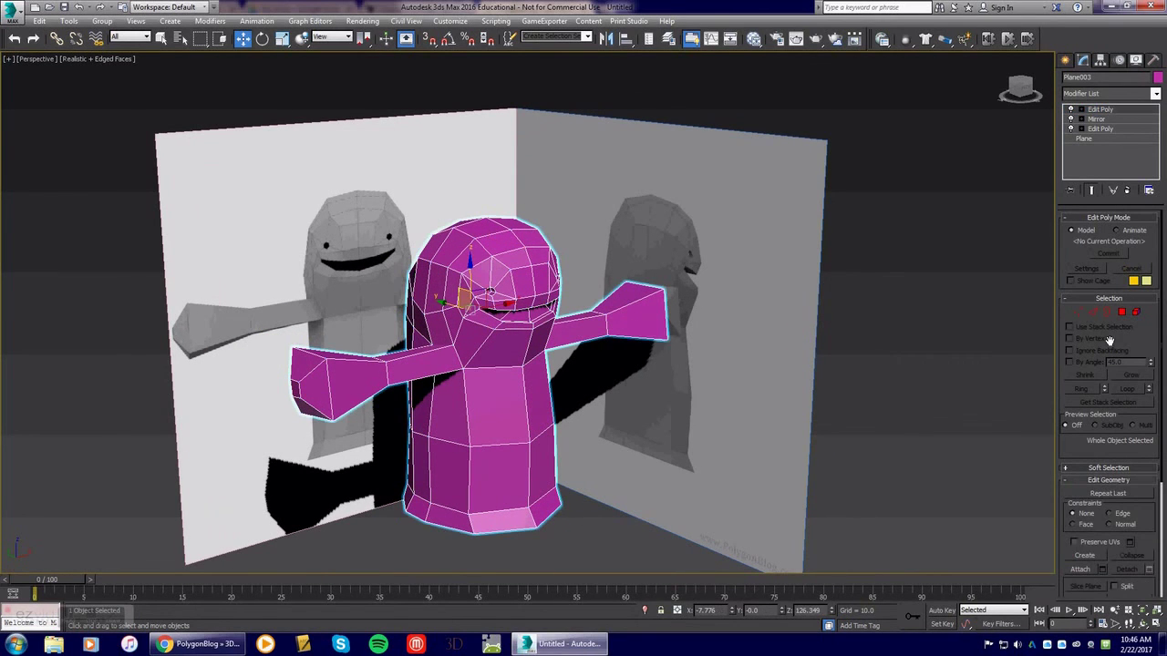
Try a Smooth modifier with Auto Smooth enabled on the character, and switch the modifier off
{"action": "left_click", "coordinate": [1114, 93]}
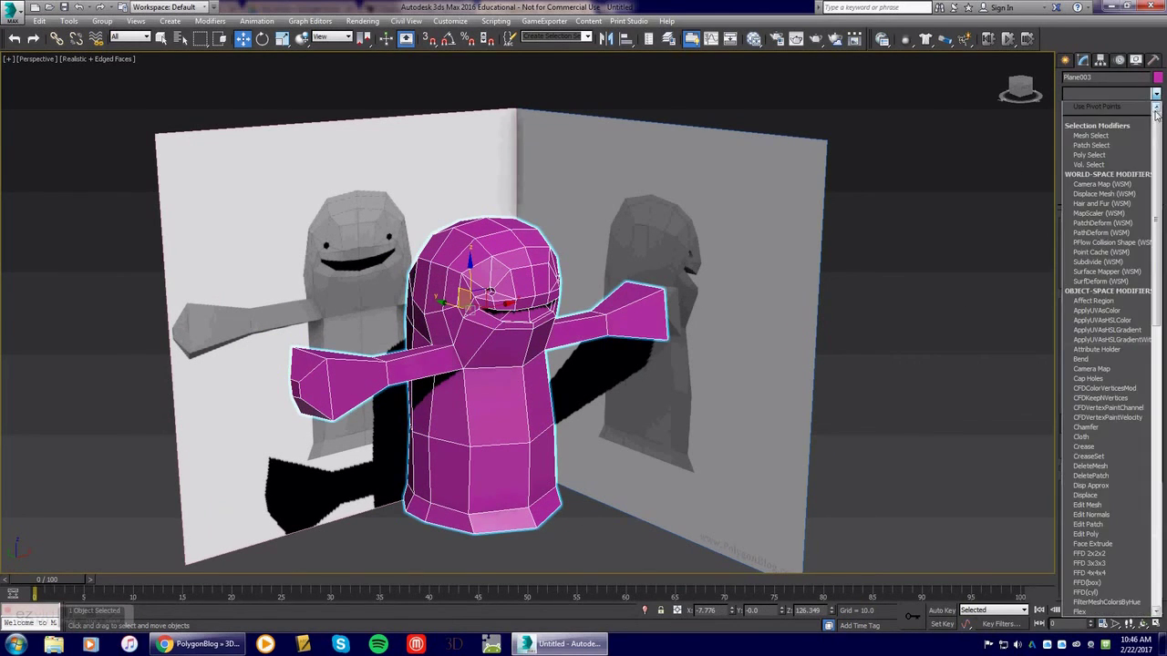
{"action": "left_click_drag", "start_coordinate": [1156, 128], "coordinate": [1155, 432]}
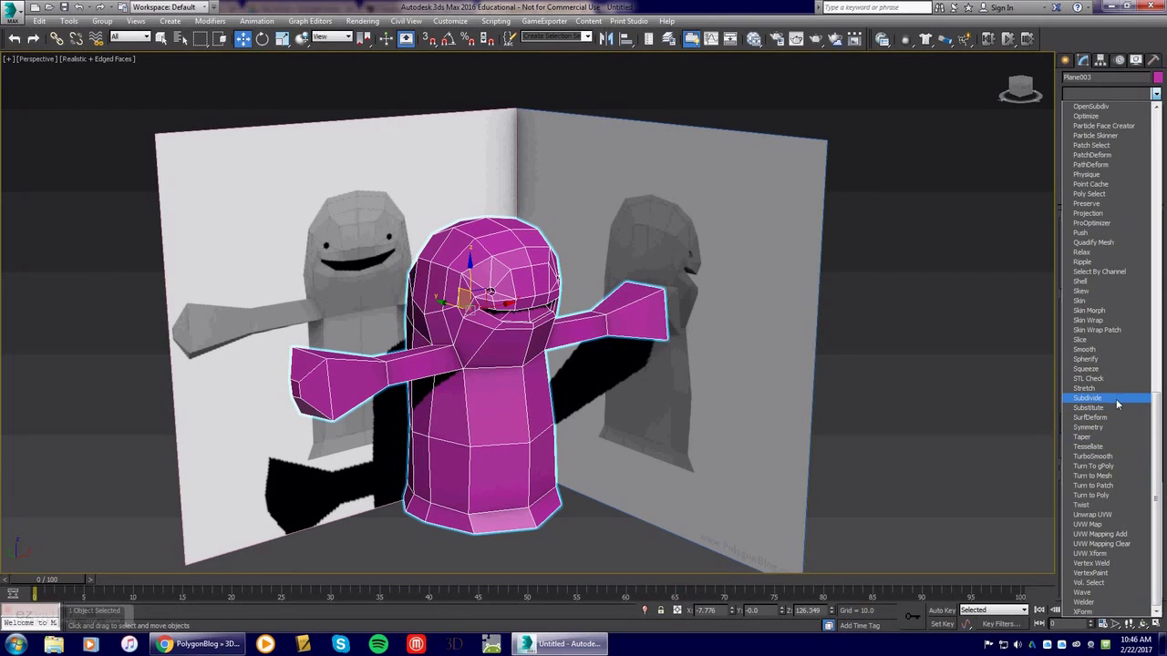
{"action": "left_click", "coordinate": [1096, 349]}
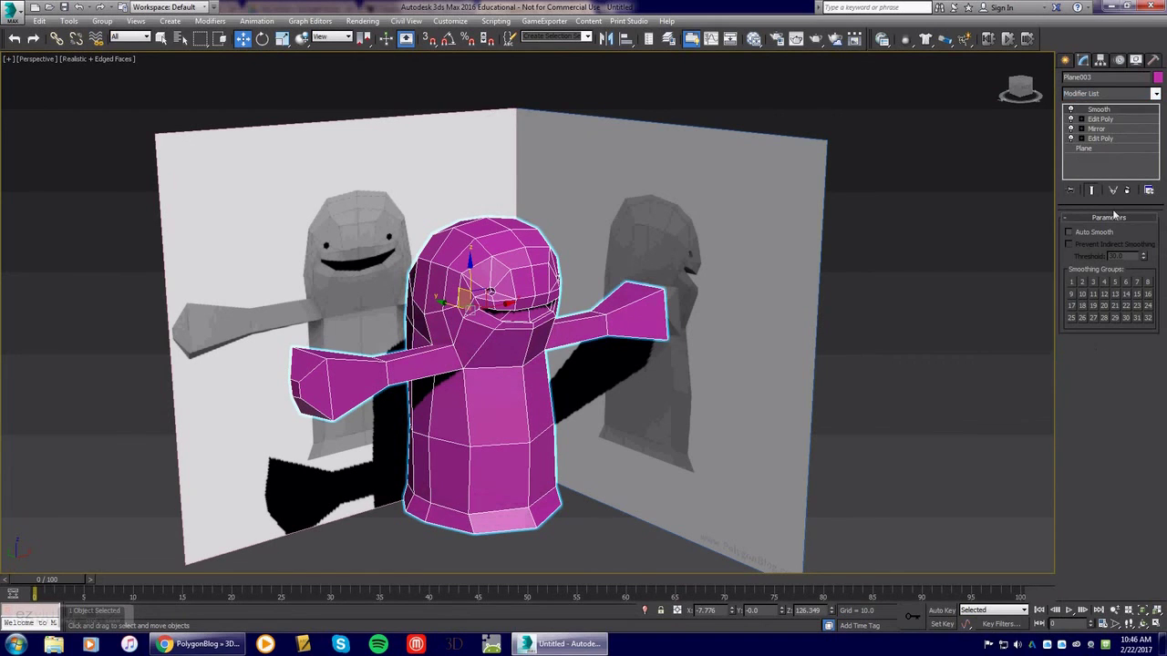
{"action": "left_click", "coordinate": [1069, 233]}
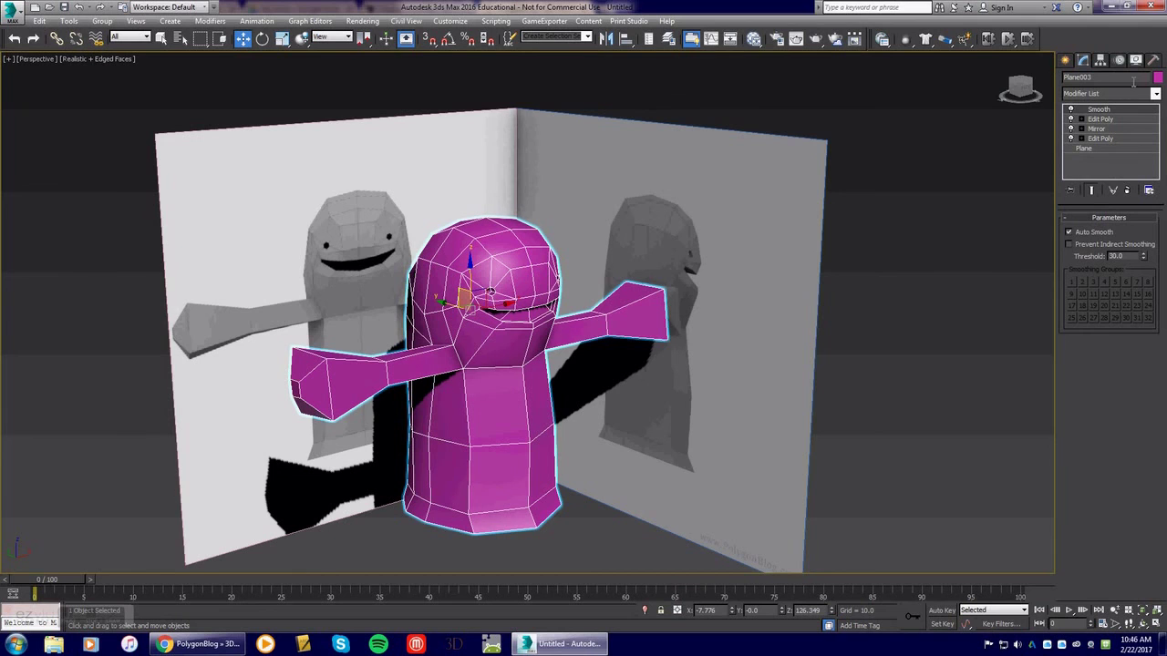
{"action": "left_click", "coordinate": [1072, 109]}
Try a Subdivide modifier on the character and undo it
{"action": "left_click", "coordinate": [1155, 94]}
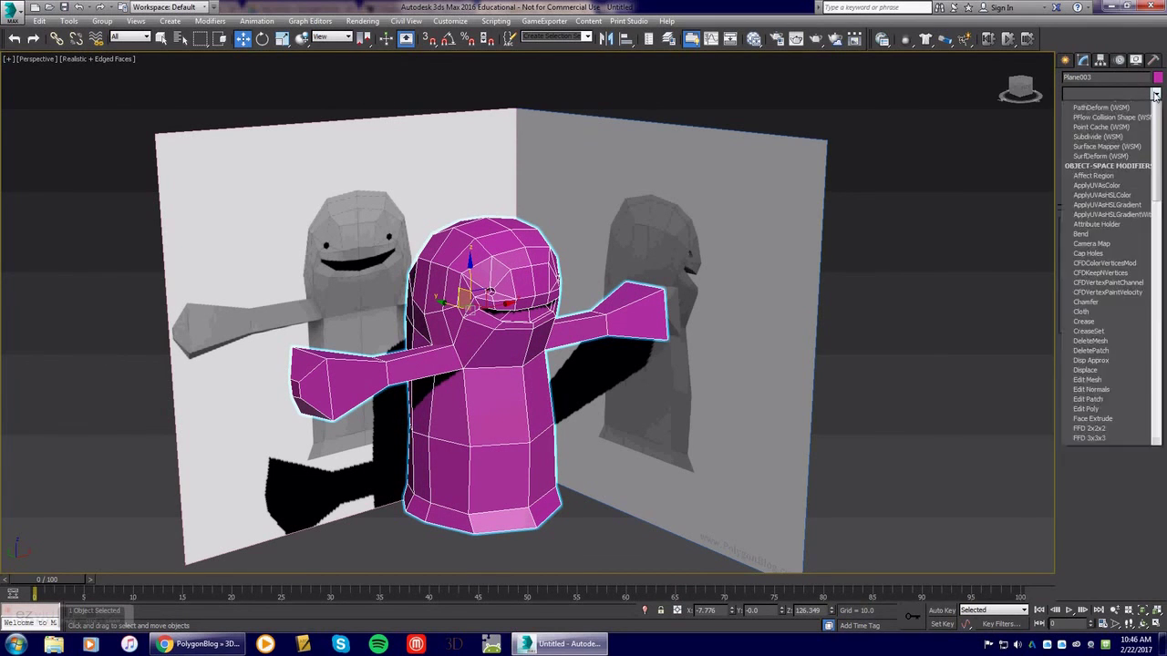
{"action": "left_click_drag", "start_coordinate": [1159, 126], "coordinate": [1159, 409]}
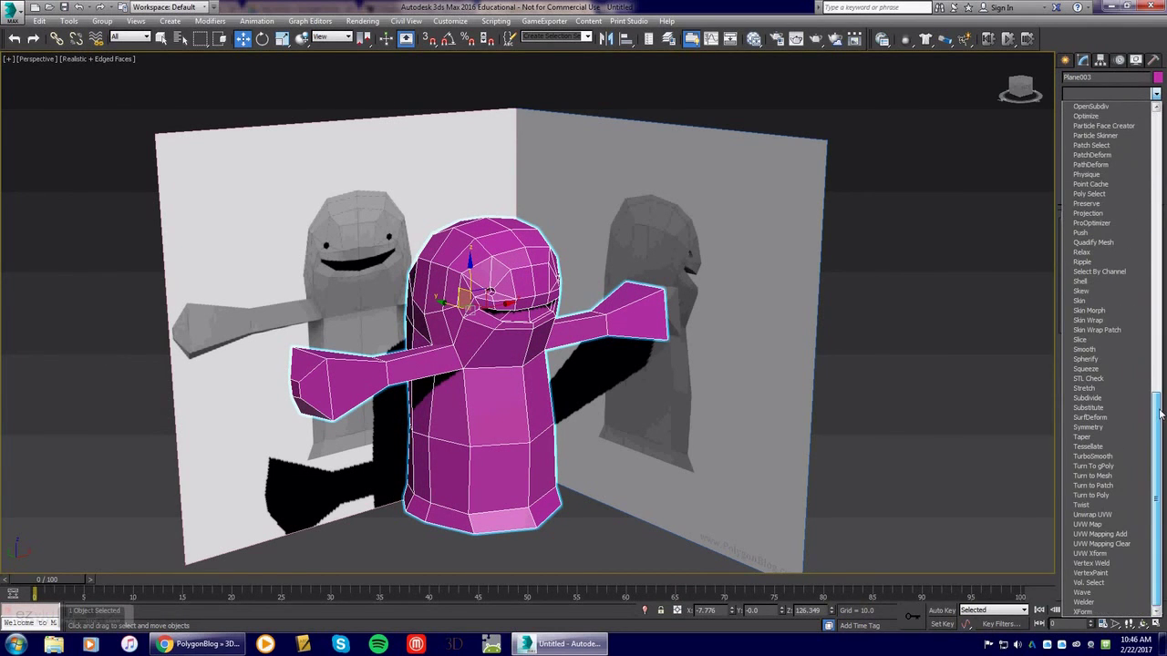
{"action": "left_click", "coordinate": [1102, 399]}
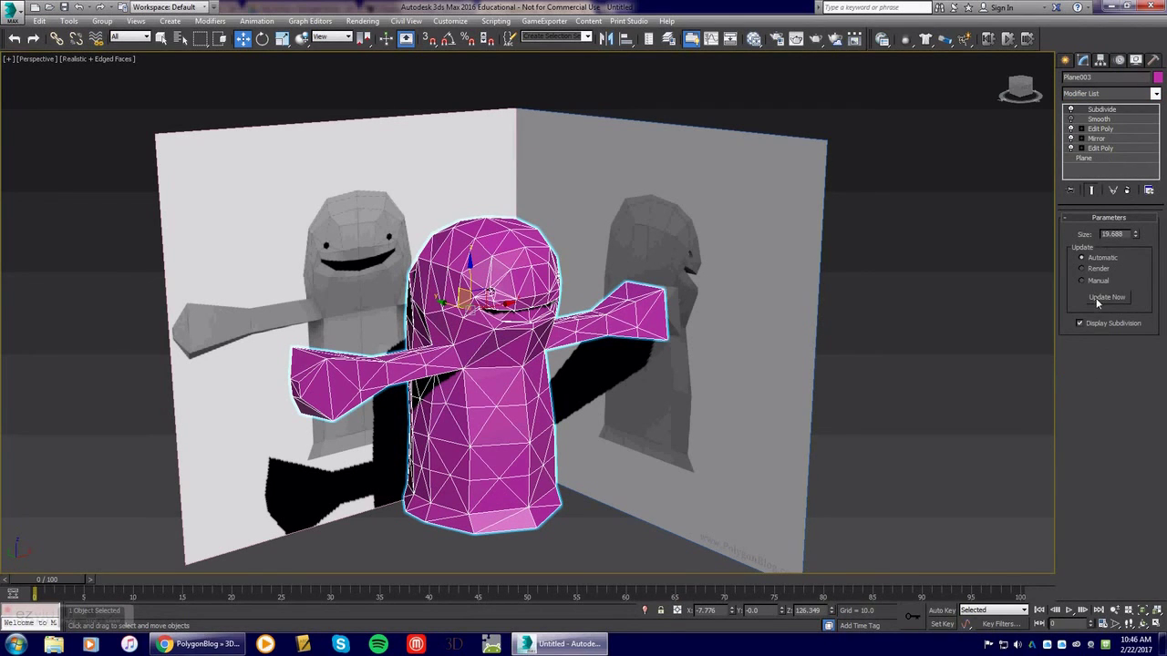
{"action": "key", "text": "ctrl+z"}
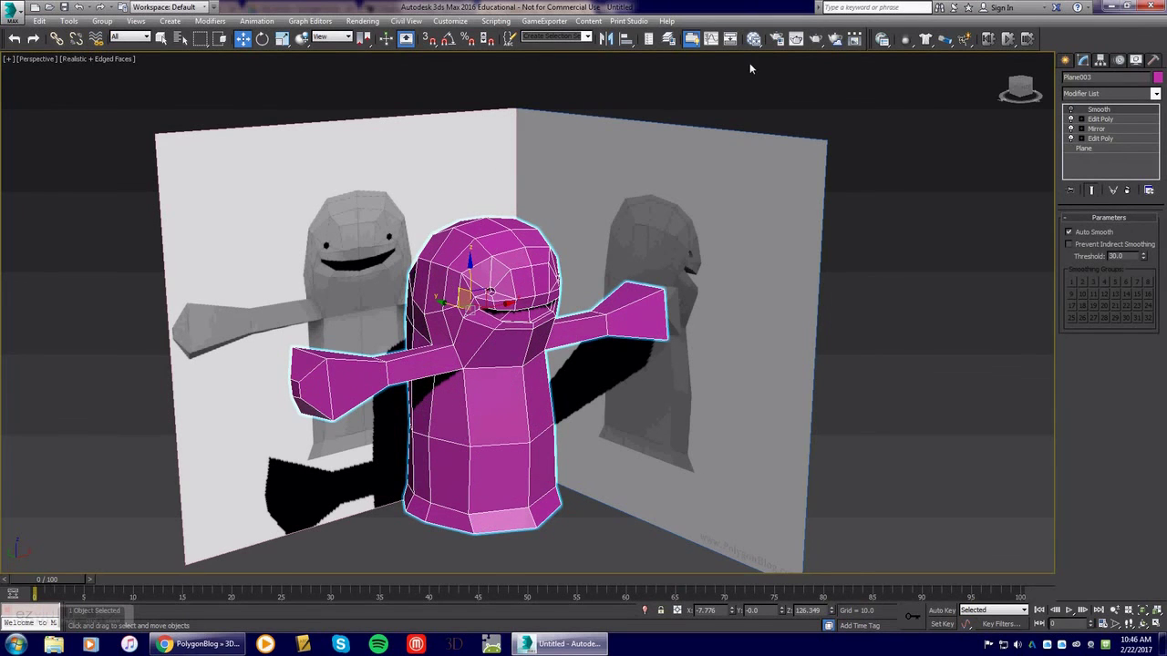
Switch to the PolygonBlog 3D monster tutorial in Chrome and read Steps 17 and 18 on finalizing and rendering the model
{"action": "left_click", "coordinate": [198, 644]}
{"action": "scroll", "coordinate": [741, 390], "scroll_direction": "down", "scroll_amount": 1}
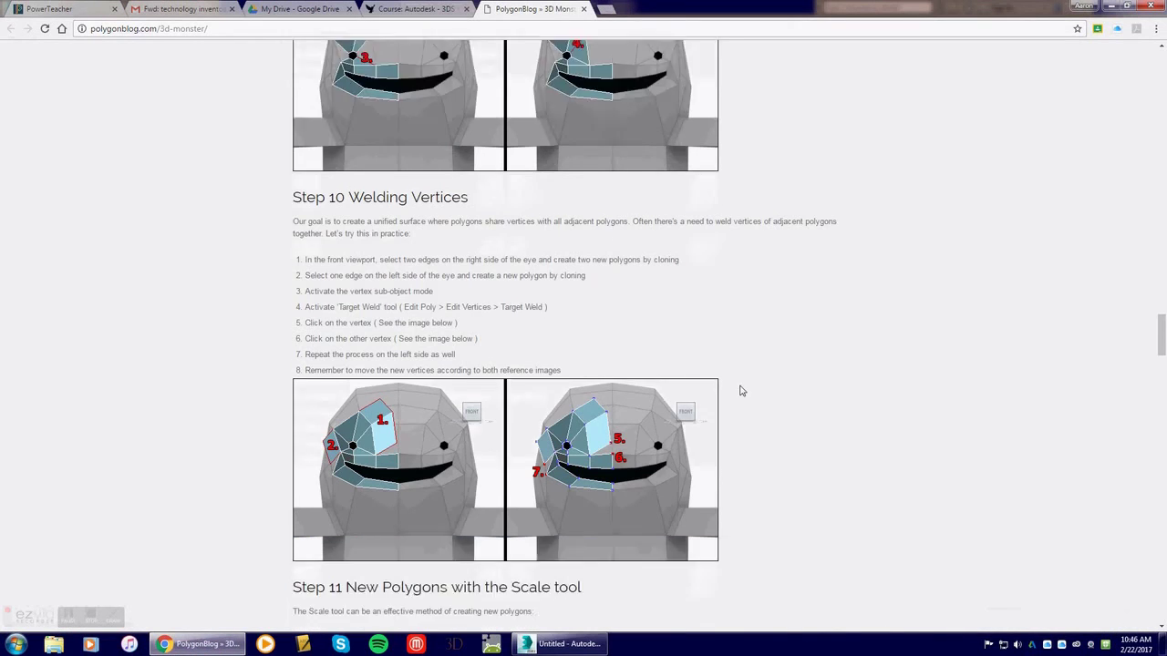
{"action": "scroll", "coordinate": [740, 390], "scroll_direction": "down", "scroll_amount": 3}
{"action": "left_click_drag", "start_coordinate": [1159, 369], "coordinate": [1162, 526]}
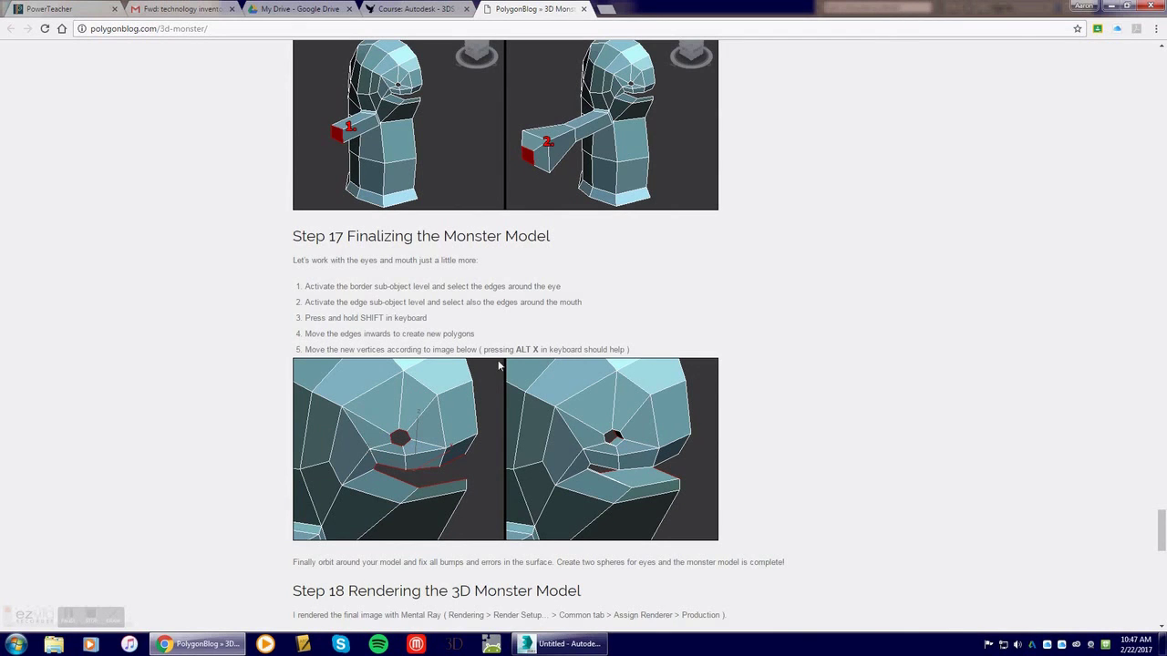
{"action": "scroll", "coordinate": [760, 386], "scroll_direction": "down", "scroll_amount": 3}
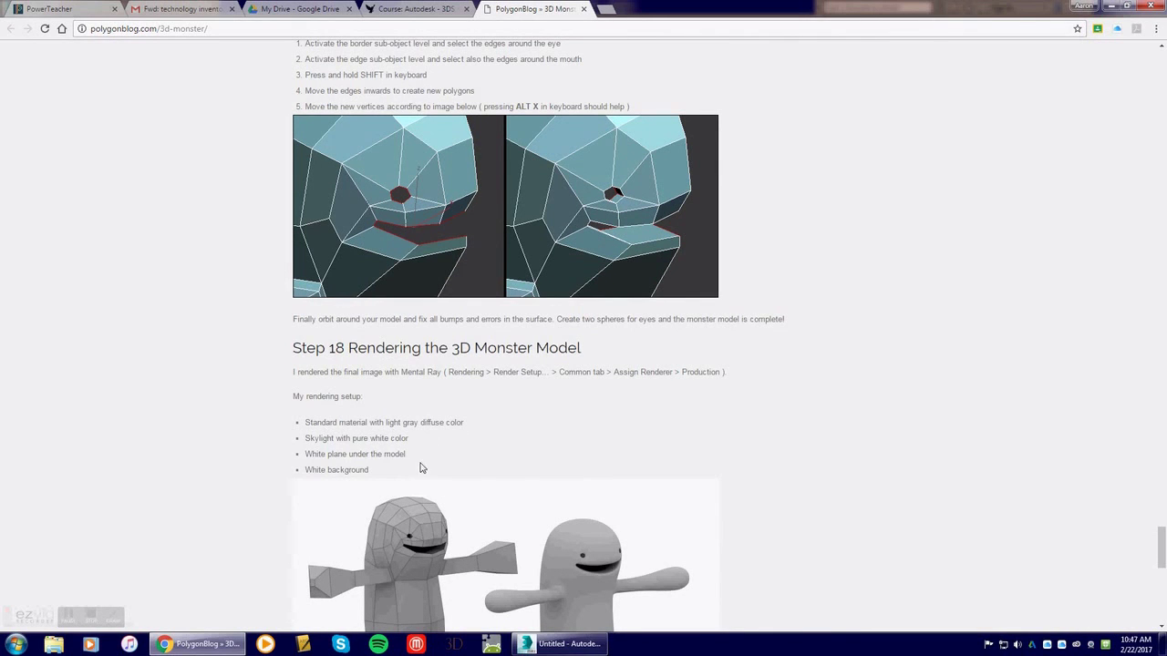
{"action": "scroll", "coordinate": [788, 438], "scroll_direction": "down", "scroll_amount": 2}
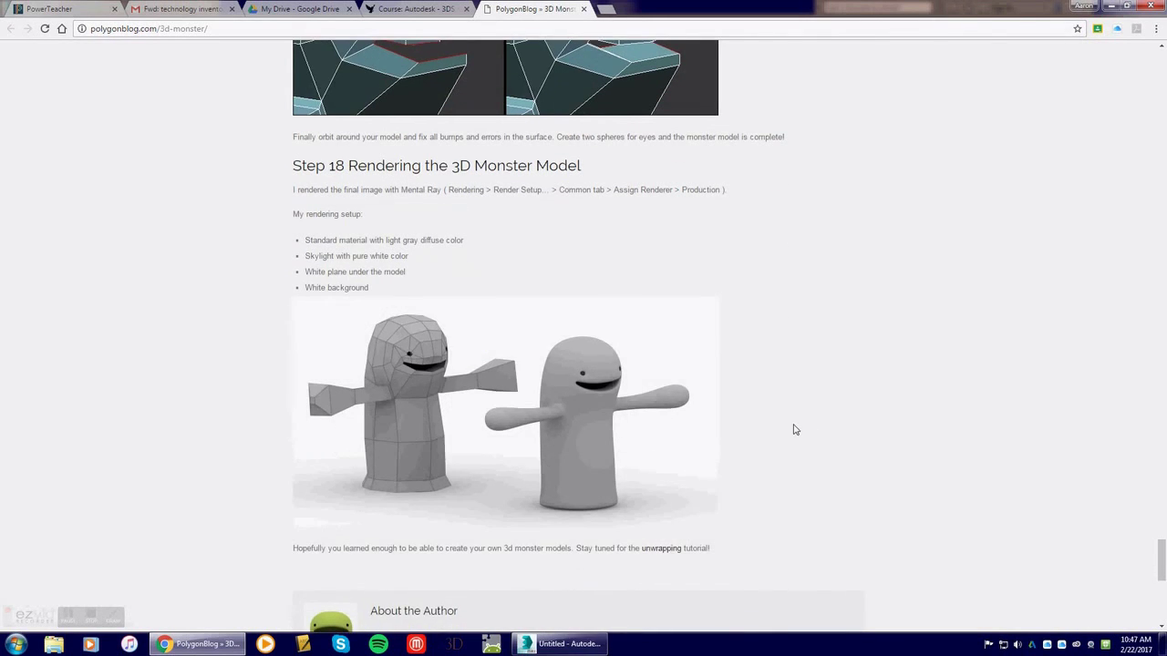
Return to 3ds Max and delete the Smooth modifier from the character's modifier stack
{"action": "key", "text": "alt+Tab"}
{"action": "right_click", "coordinate": [1094, 111]}
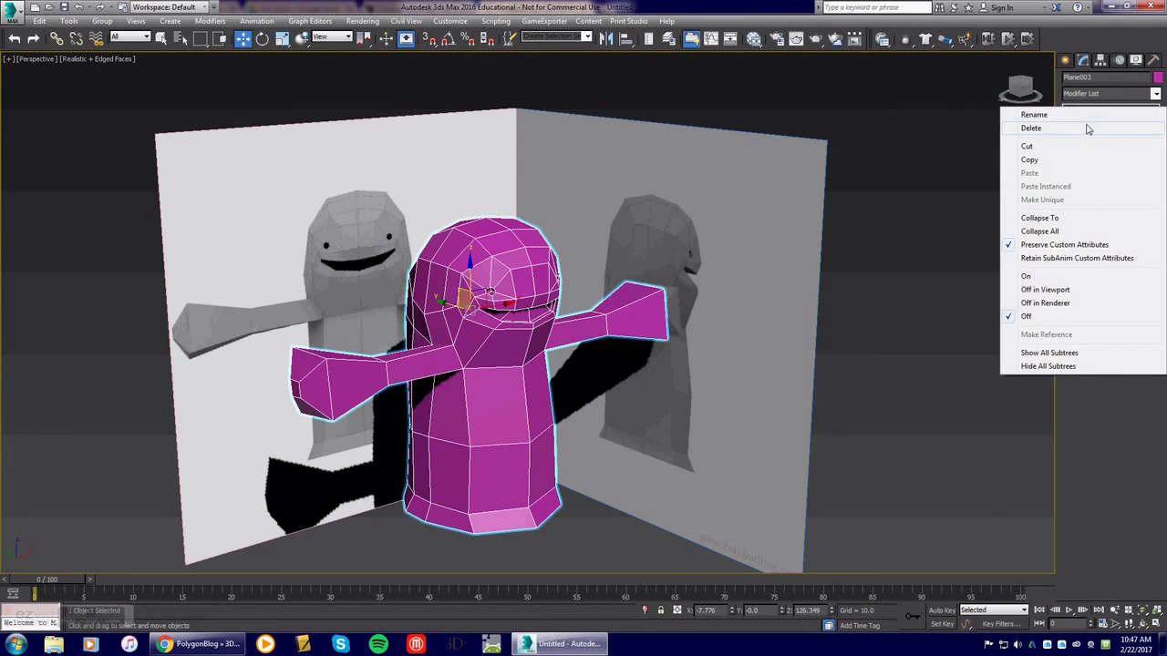
{"action": "left_click", "coordinate": [1087, 129]}
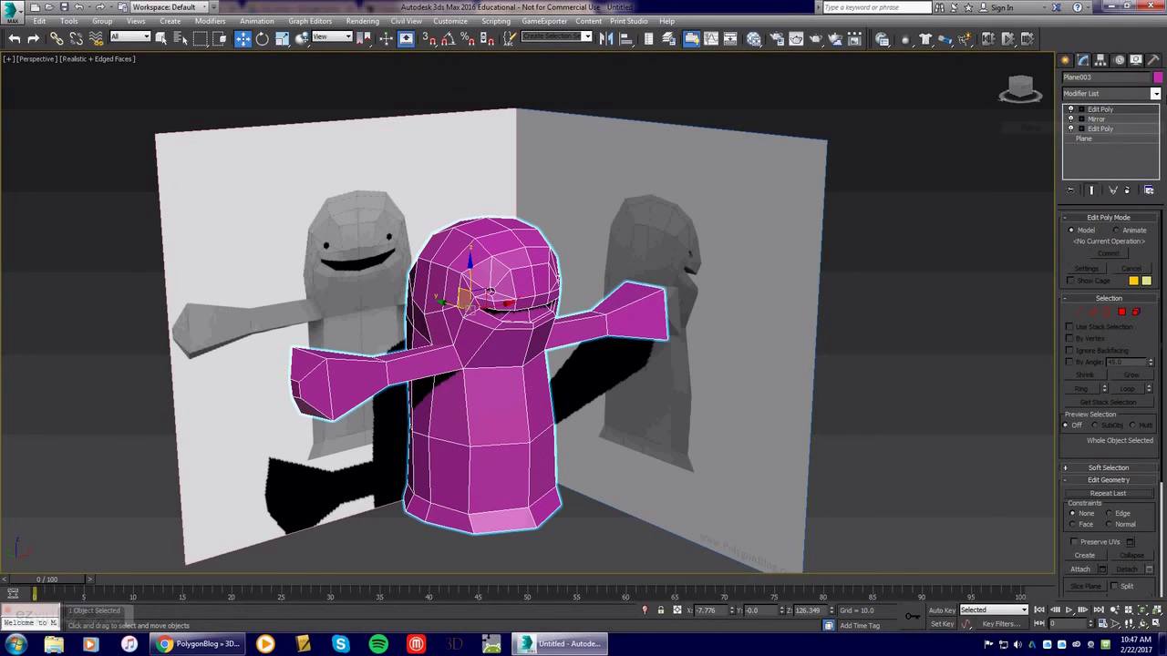
Add a TurboSmooth modifier to the character and set its iterations to 2
{"action": "left_click", "coordinate": [1155, 93]}
{"action": "left_click_drag", "start_coordinate": [1160, 173], "coordinate": [1162, 456]}
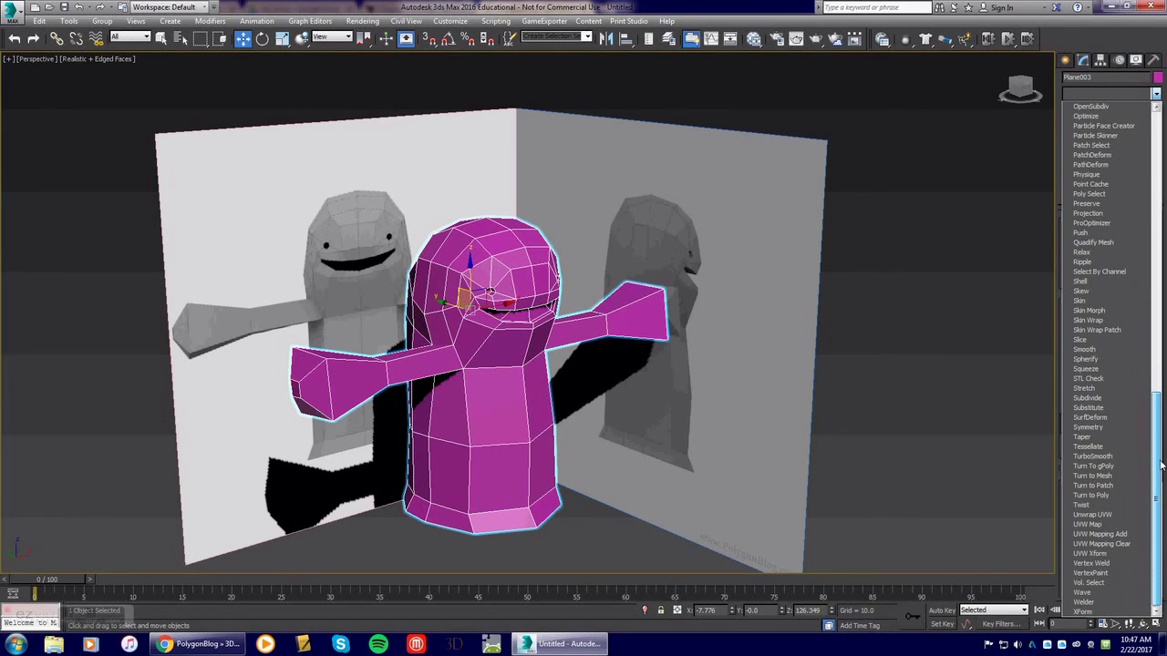
{"action": "left_click", "coordinate": [1093, 456]}
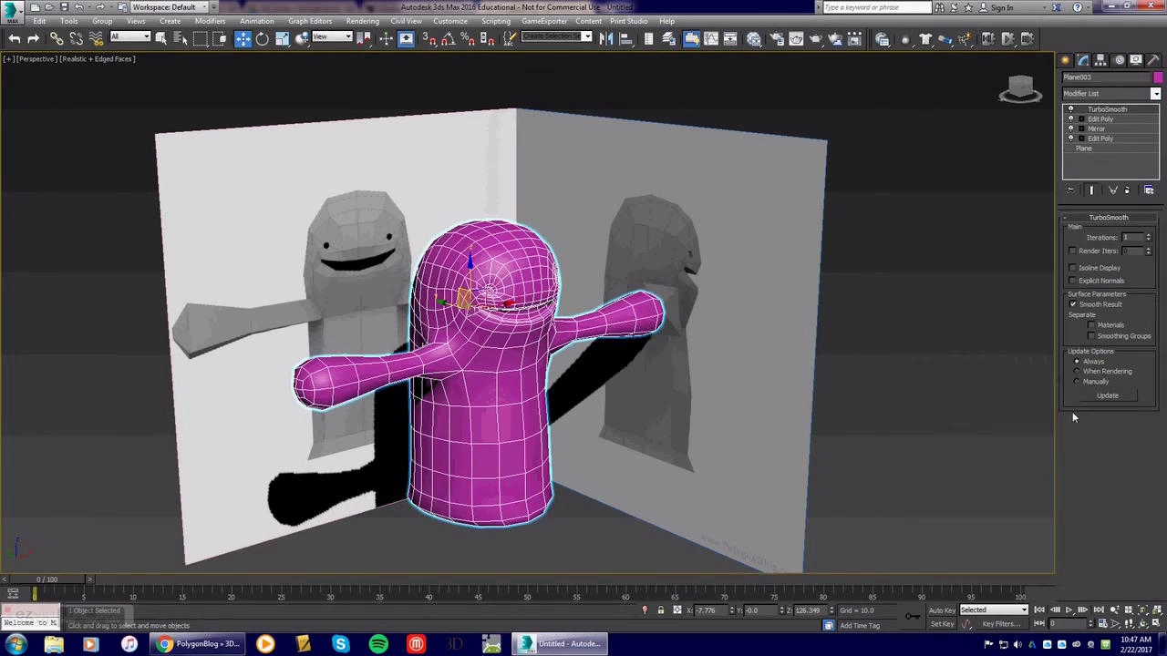
{"action": "left_click", "coordinate": [1150, 235]}
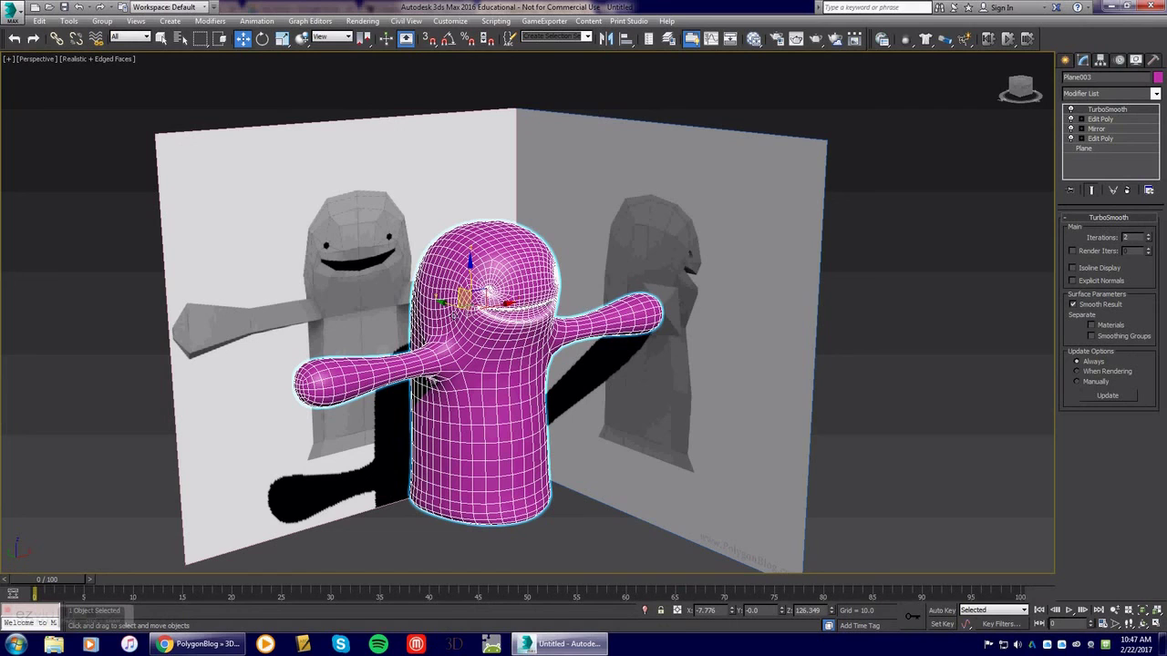
{"action": "left_click", "coordinate": [903, 290]}
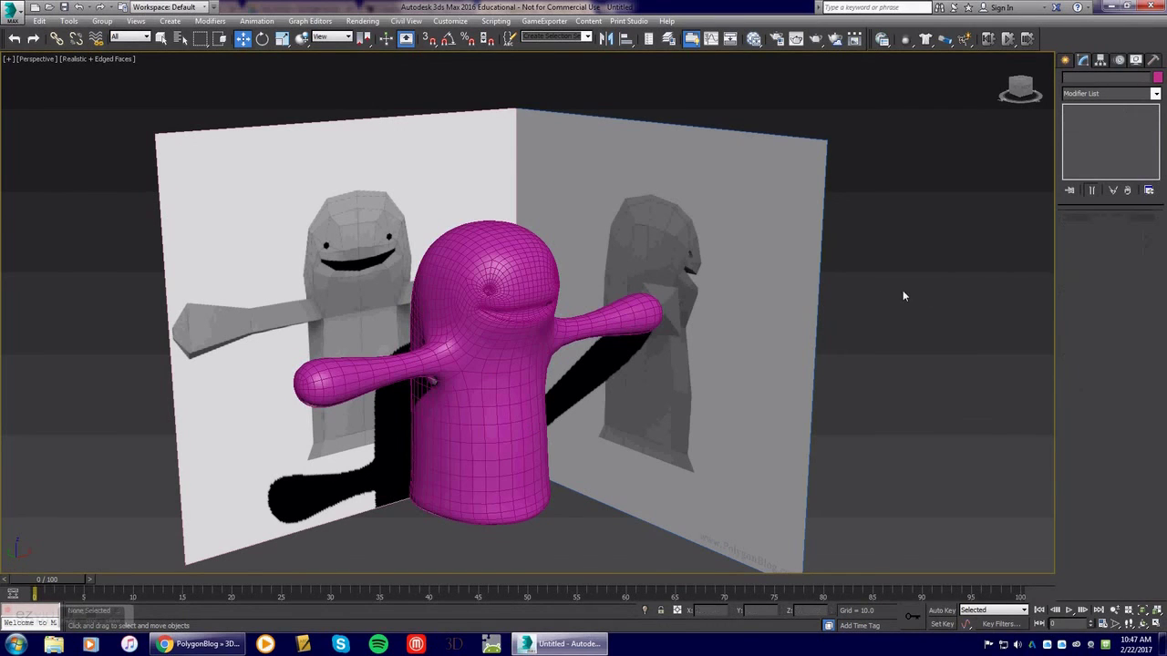
Unfreeze all objects and delete the two reference image planes behind the character
{"action": "right_click", "coordinate": [706, 213]}
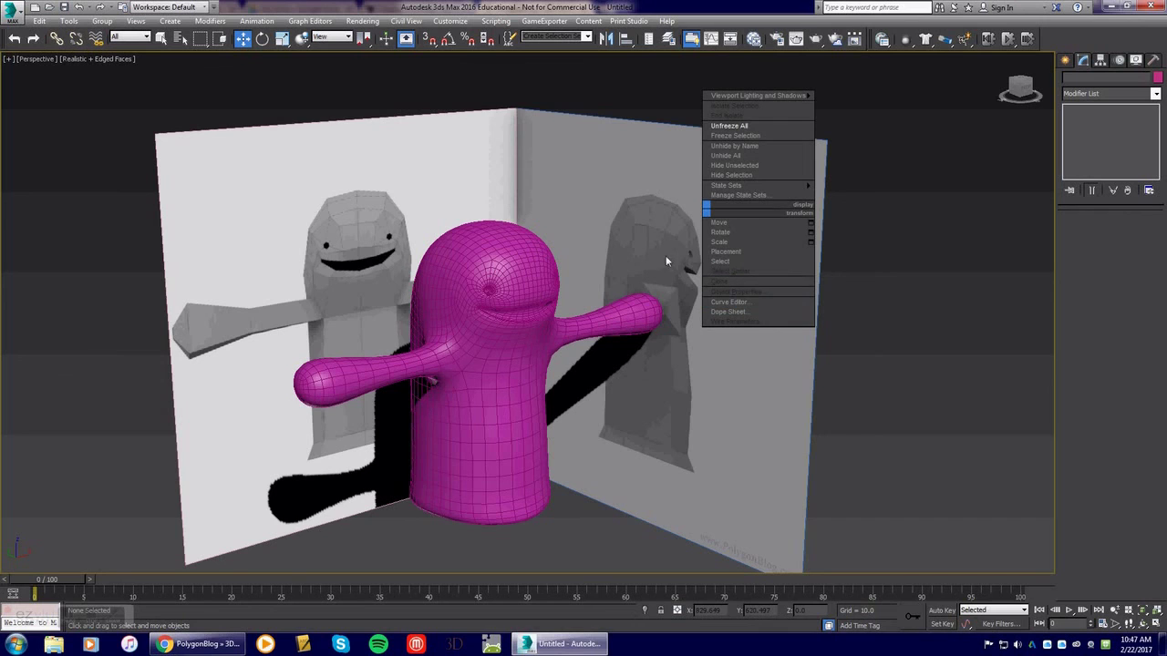
{"action": "left_click", "coordinate": [732, 127]}
{"action": "left_click", "coordinate": [617, 137]}
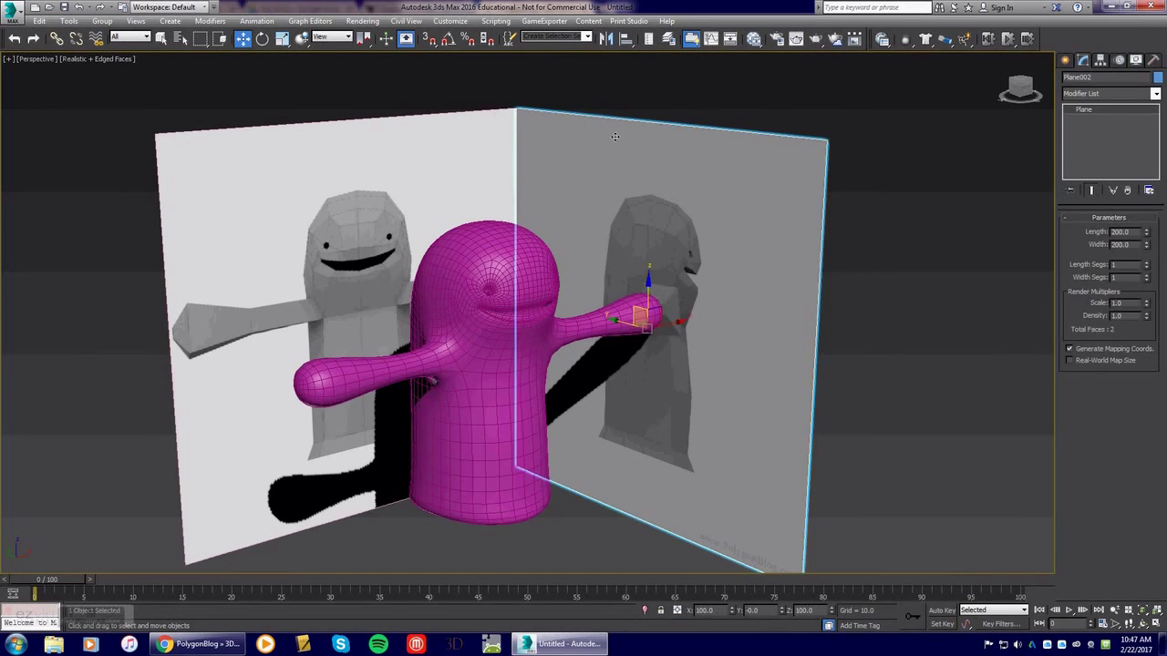
{"action": "key", "text": "Delete"}
{"action": "left_click", "coordinate": [496, 153]}
{"action": "key", "text": "Delete"}
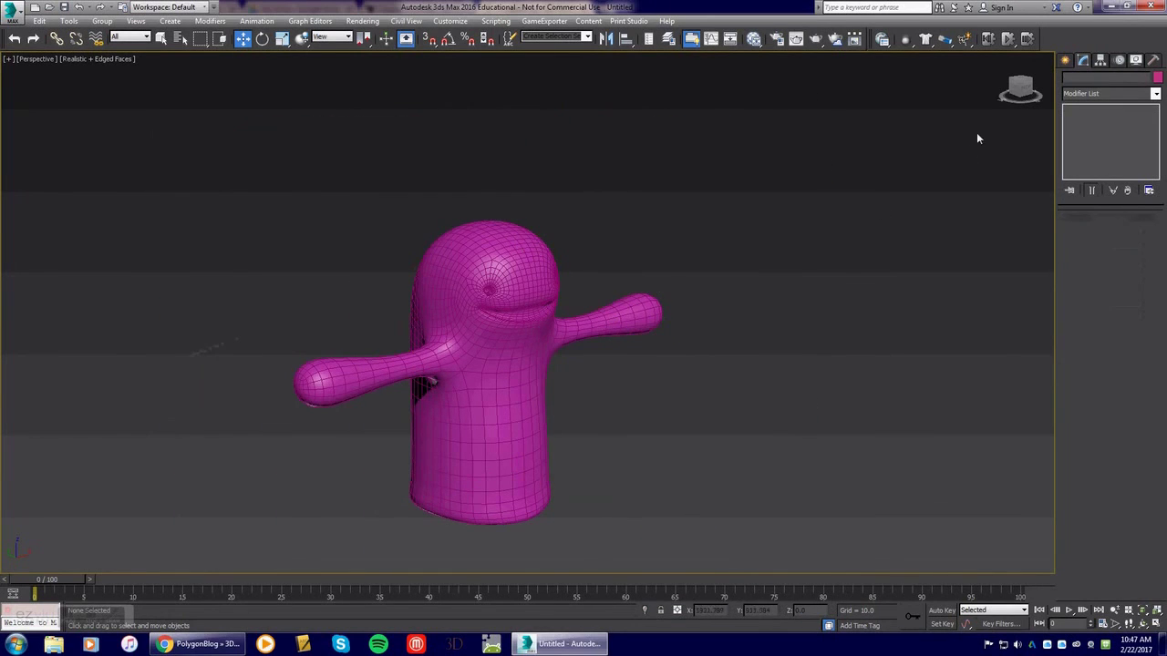
Create a ground plane about 332 units long and 401 wide, and move it so the character stands near its middle
{"action": "left_click", "coordinate": [1066, 60]}
{"action": "left_click", "coordinate": [1132, 188]}
{"action": "left_click_drag", "start_coordinate": [183, 453], "coordinate": [1080, 453]}
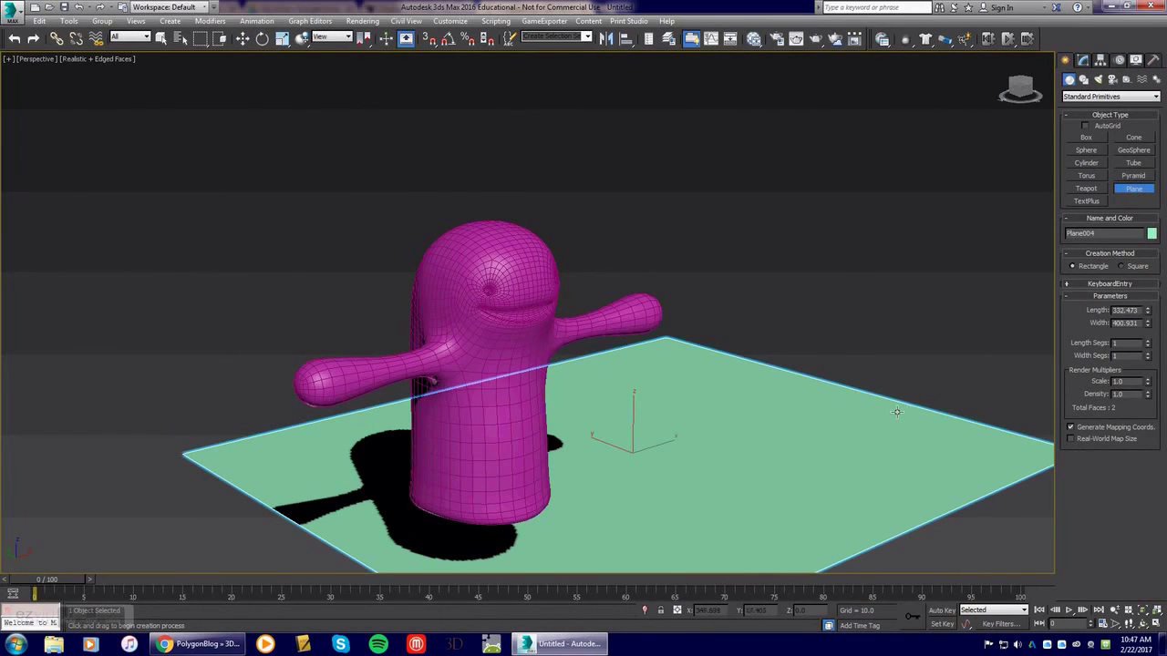
{"action": "scroll", "coordinate": [733, 427], "scroll_direction": "down", "scroll_amount": 4}
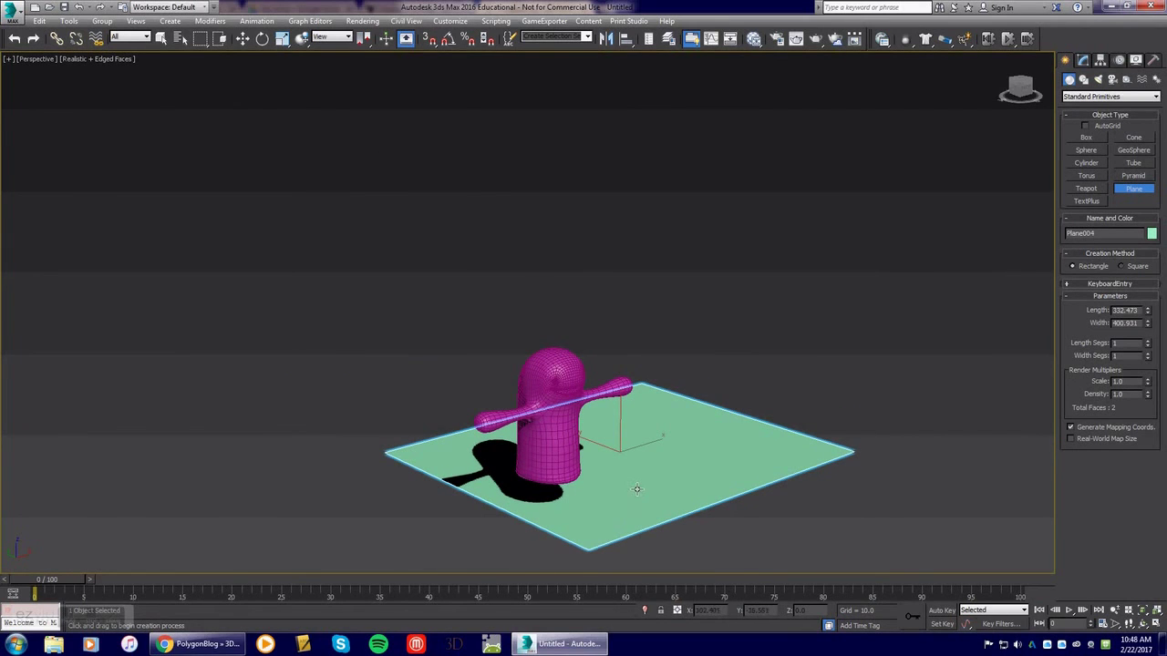
{"action": "key", "text": "w"}
{"action": "mouse_move", "coordinate": [620, 447]}
{"action": "left_mouse_down"}
{"action": "mouse_move", "coordinate": [558, 446]}
{"action": "mouse_move", "coordinate": [610, 434]}
{"action": "left_mouse_up"}
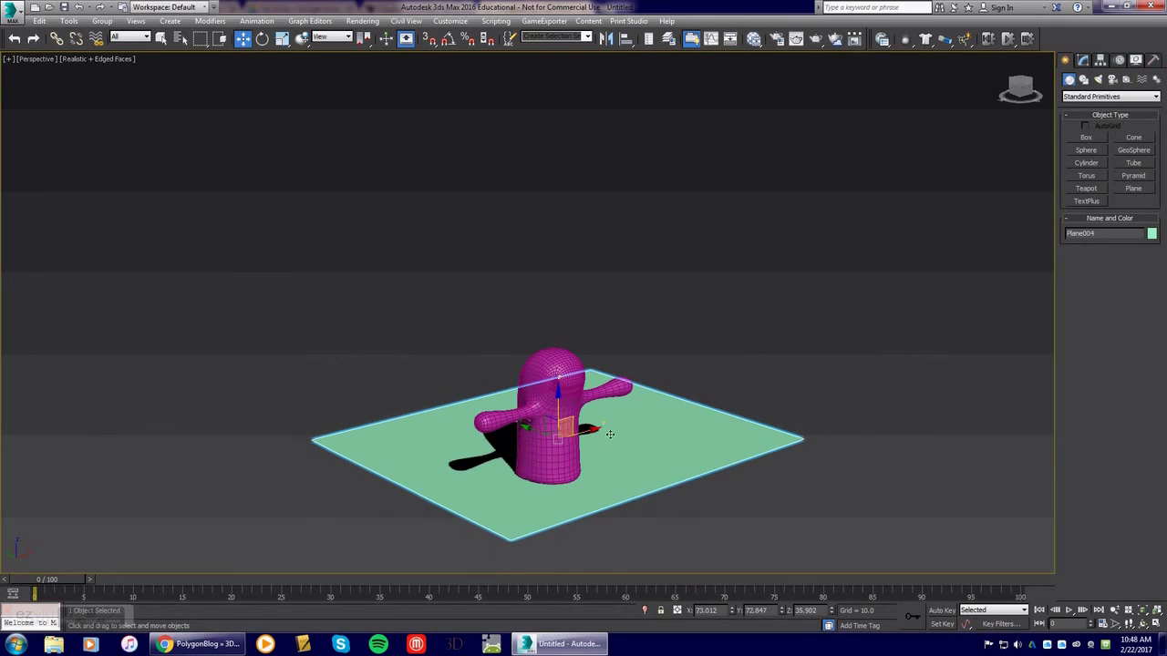
{"action": "scroll", "coordinate": [610, 434], "scroll_direction": "up", "scroll_amount": 2}
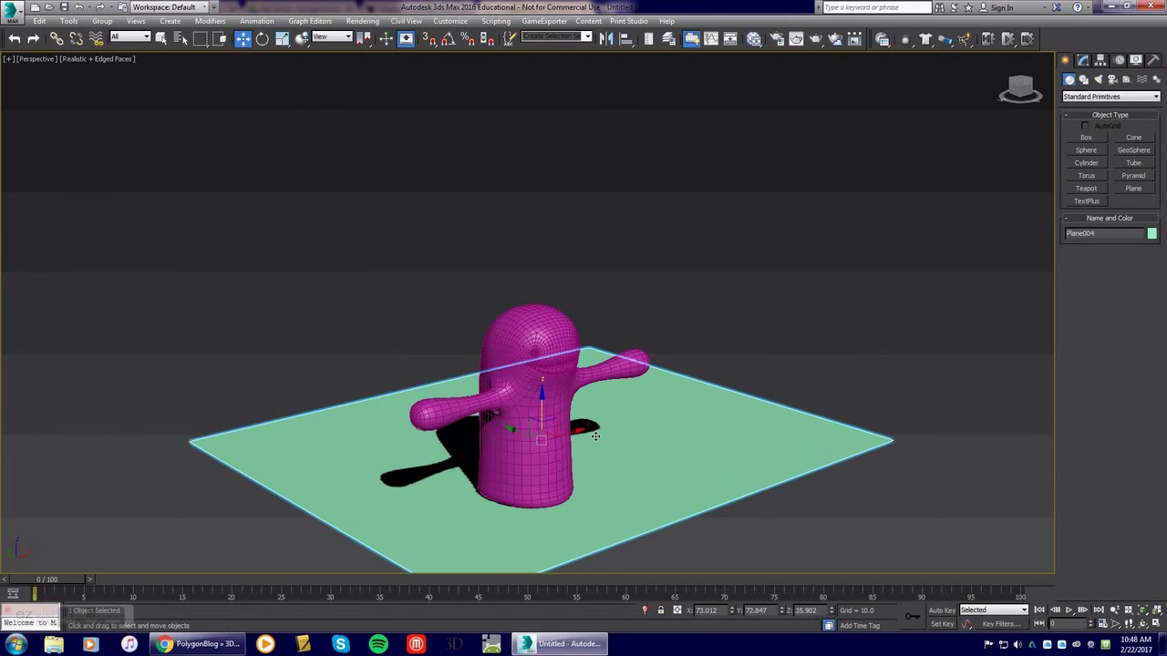
Set the ground plane's length and width to 1000
{"action": "left_click", "coordinate": [1083, 60]}
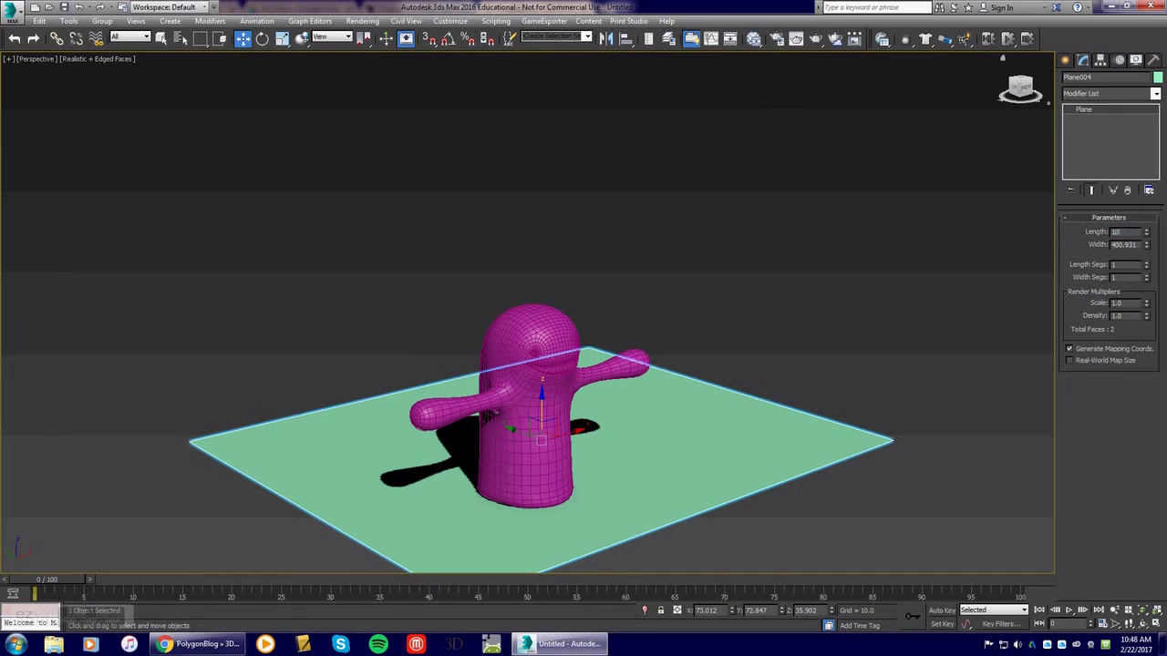
{"action": "key", "text": "Tab"}
{"action": "type", "text": "1000"}
{"action": "key", "text": "Return"}
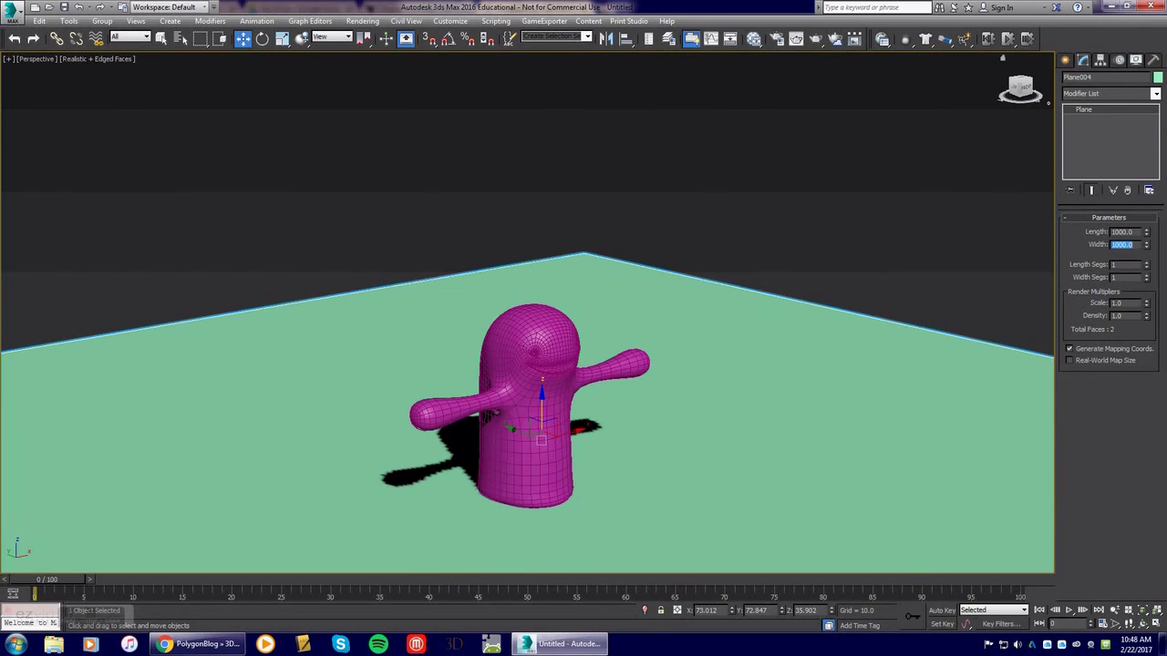
Place a photometric Free Light beside the character and raise it to a height of about 225 units
{"action": "middle_click_drag", "start_coordinate": [781, 419], "coordinate": [661, 372]}
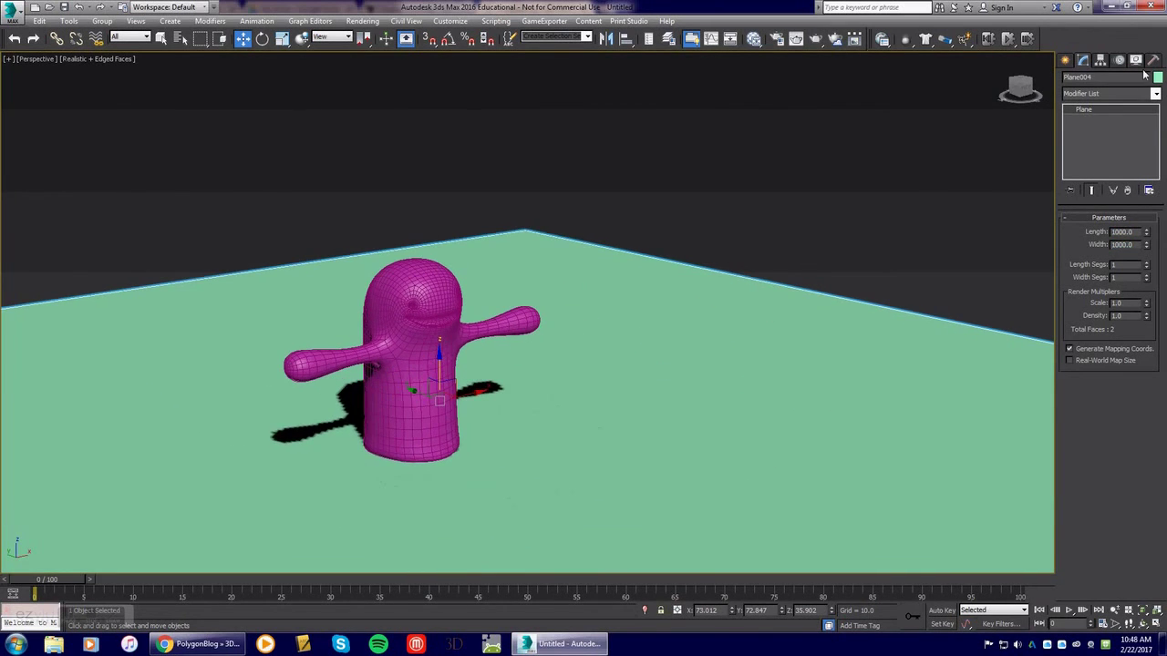
{"action": "left_click", "coordinate": [1066, 62]}
{"action": "left_click", "coordinate": [1098, 80]}
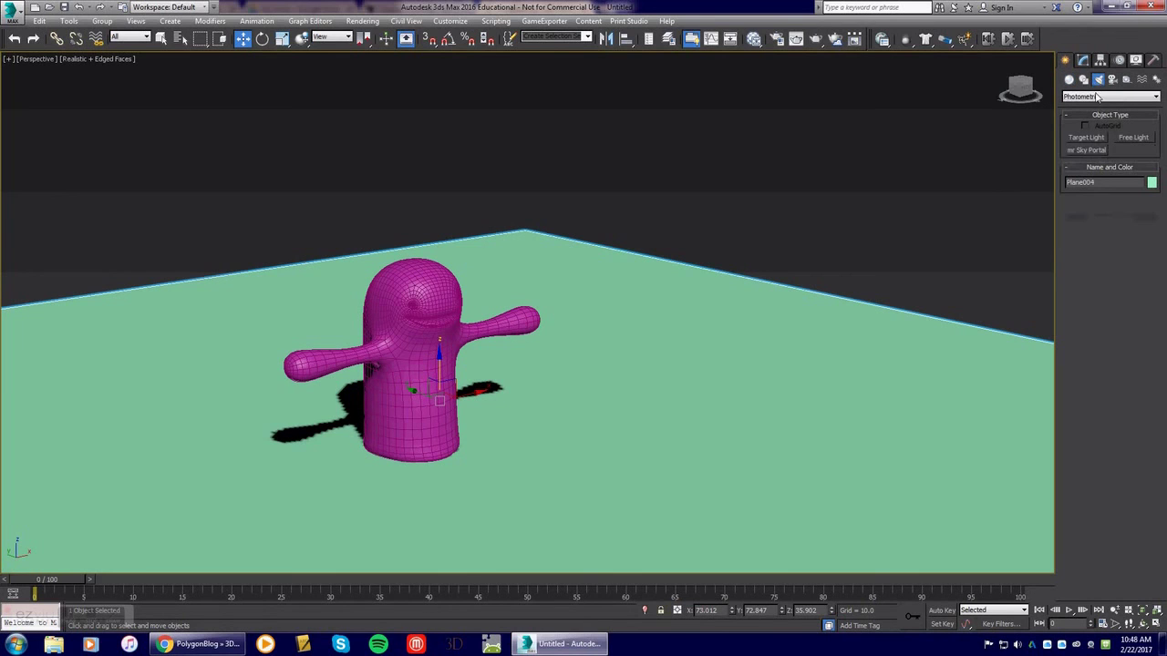
{"action": "left_click", "coordinate": [1137, 142]}
{"action": "left_click", "coordinate": [607, 362]}
{"action": "left_click", "coordinate": [659, 382]}
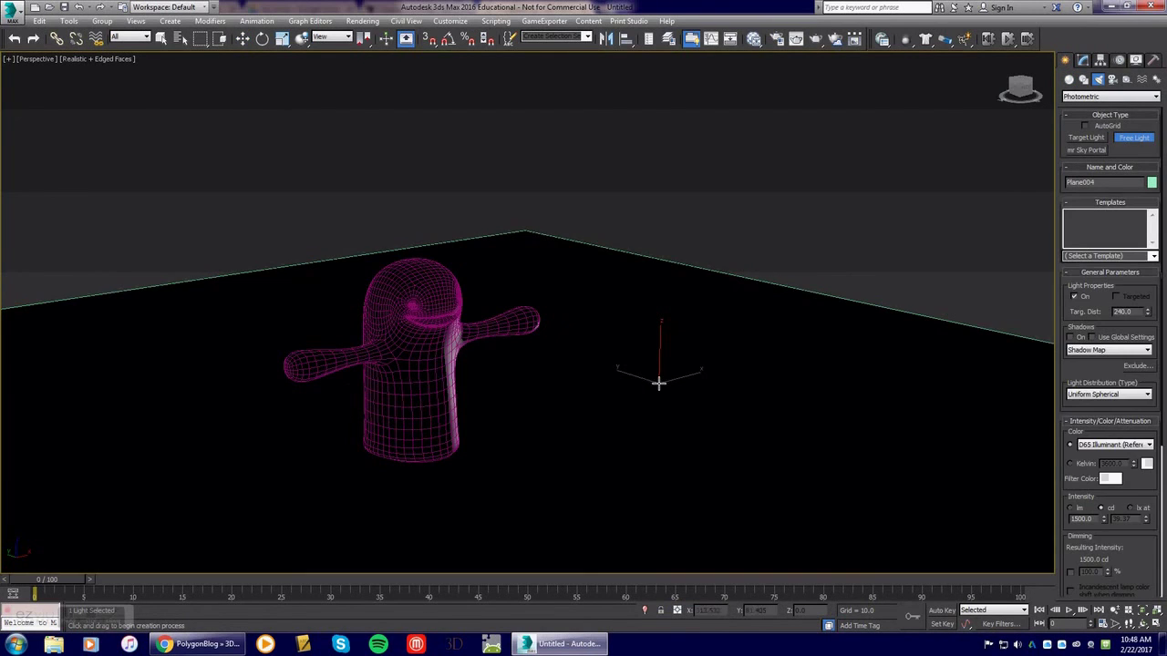
{"action": "key", "text": "w"}
{"action": "left_click_drag", "start_coordinate": [655, 356], "coordinate": [663, 64]}
{"action": "scroll", "coordinate": [529, 141], "scroll_direction": "down", "scroll_amount": 5}
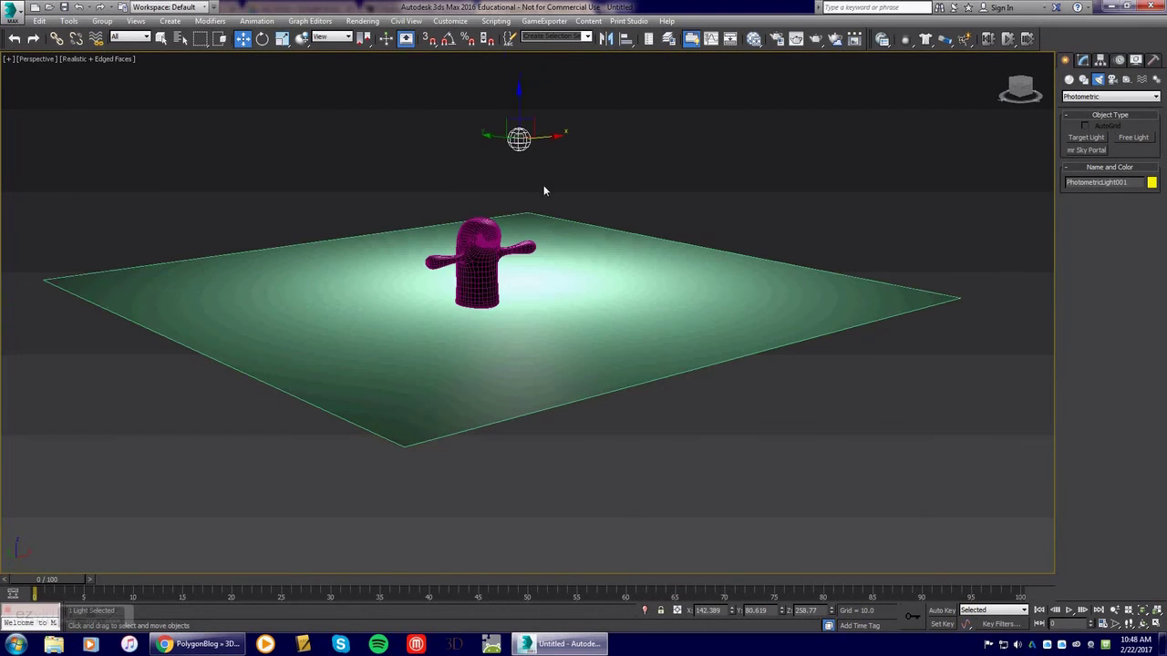
{"action": "left_click_drag", "start_coordinate": [519, 104], "coordinate": [519, 127]}
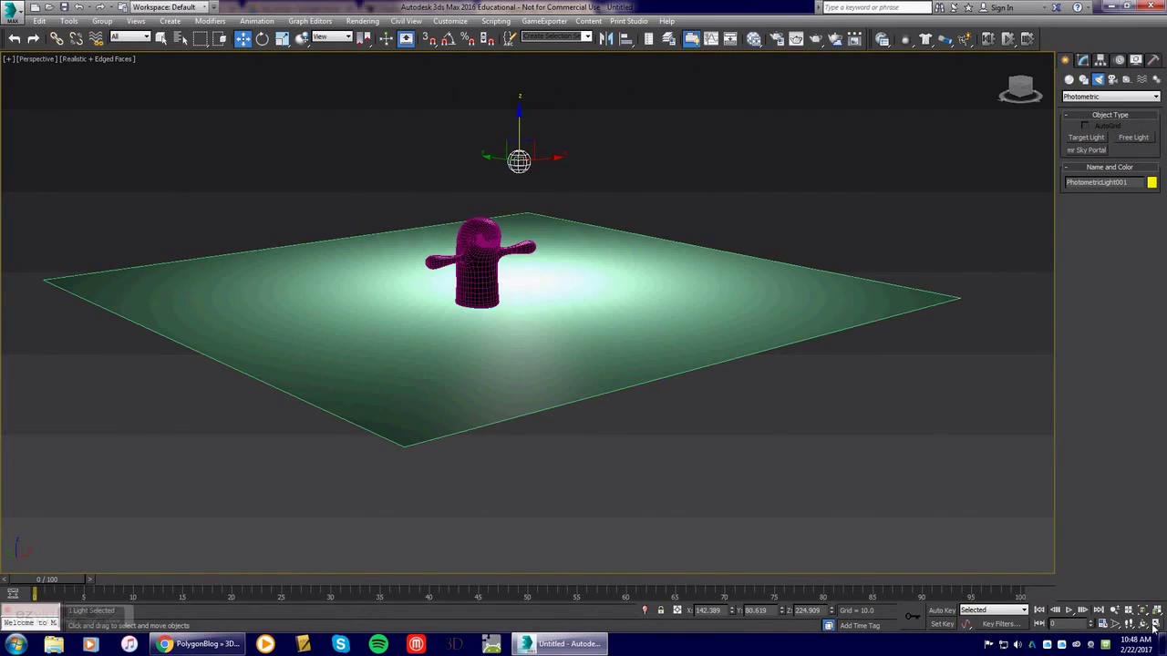
Move the light in front of and high above the character, to about X 16, Y -115, Z 363
{"action": "left_click", "coordinate": [1155, 624]}
{"action": "scroll", "coordinate": [357, 188], "scroll_direction": "down", "scroll_amount": 8}
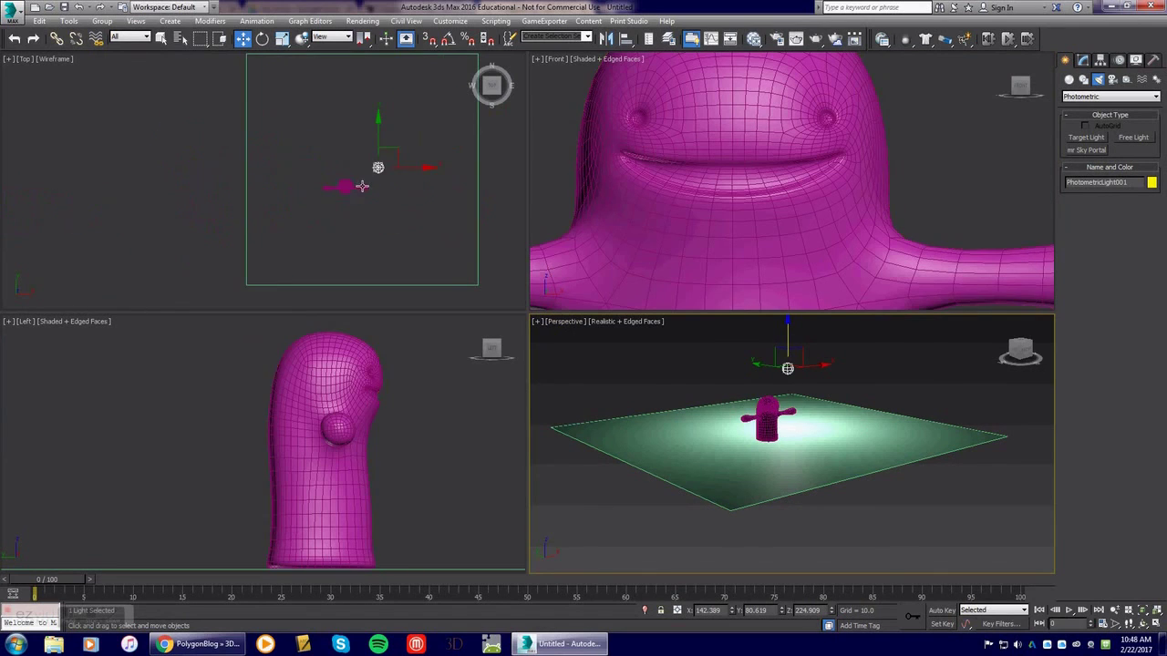
{"action": "left_click_drag", "start_coordinate": [378, 167], "coordinate": [349, 209]}
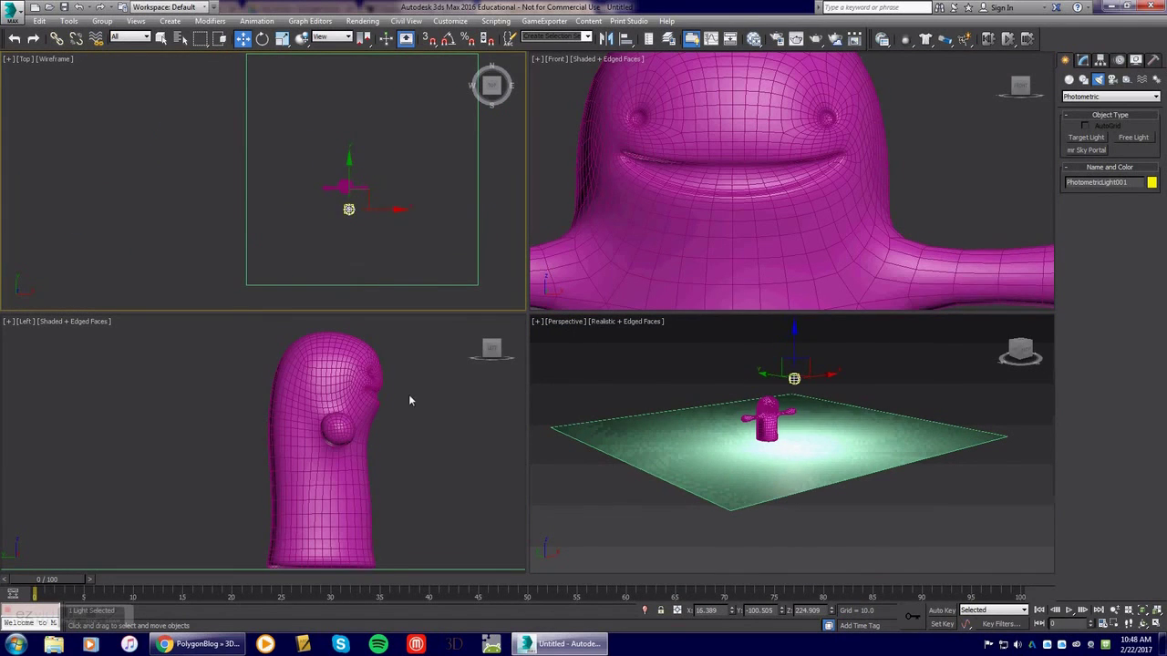
{"action": "scroll", "coordinate": [410, 401], "scroll_direction": "down", "scroll_amount": 6}
{"action": "middle_click_drag", "start_coordinate": [429, 390], "coordinate": [306, 445]}
{"action": "left_click_drag", "start_coordinate": [317, 413], "coordinate": [326, 349]}
{"action": "scroll", "coordinate": [798, 409], "scroll_direction": "up", "scroll_amount": 6}
{"action": "middle_click_drag", "start_coordinate": [799, 410], "coordinate": [798, 385], "text": "alt"}
{"action": "left_click", "coordinate": [792, 407]}
{"action": "scroll", "coordinate": [834, 364], "scroll_direction": "down", "scroll_amount": 4}
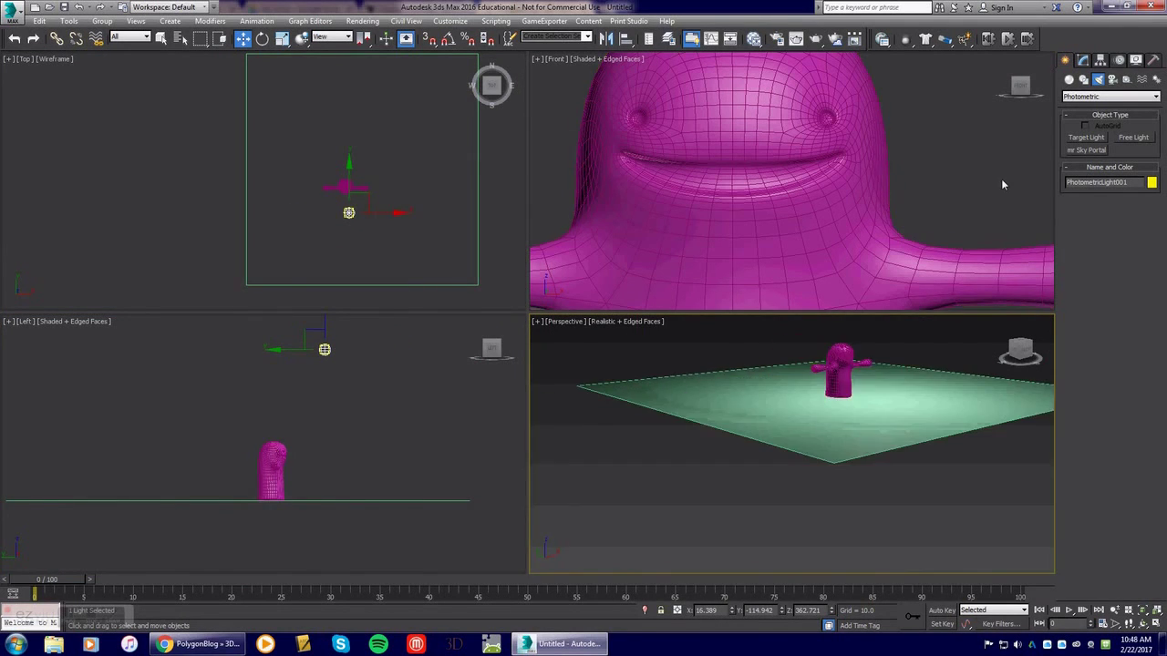
Turn on shadows for the free light, keeping the Shadow Map type
{"action": "left_click", "coordinate": [1084, 60]}
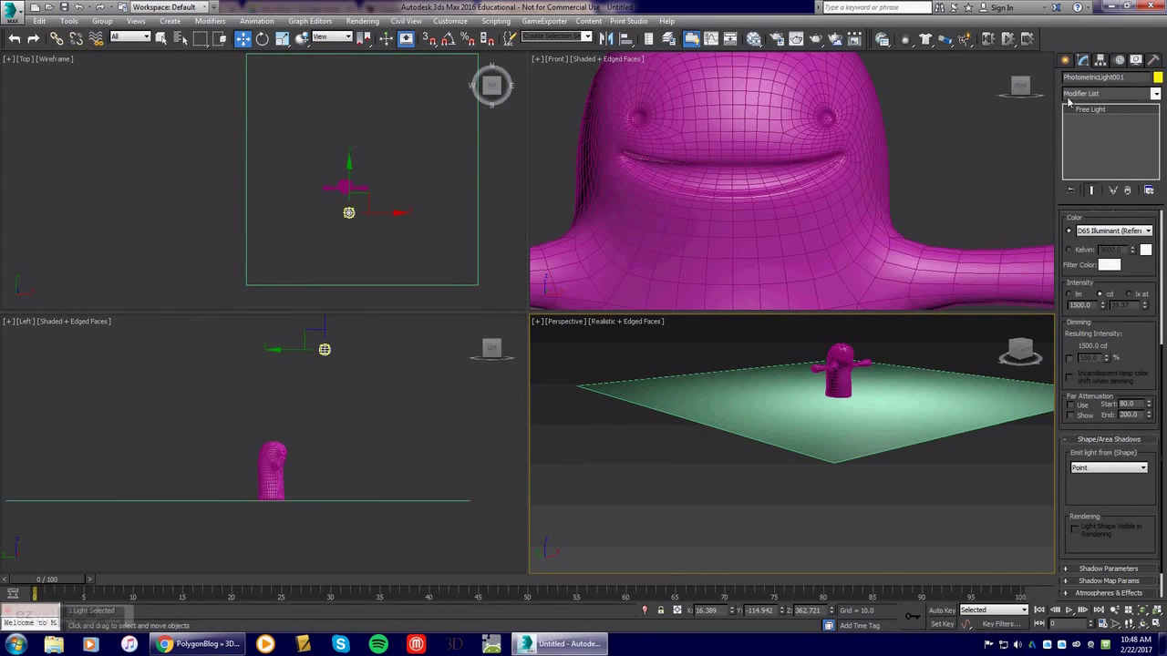
{"action": "left_click_drag", "start_coordinate": [1138, 335], "coordinate": [1149, 547]}
{"action": "left_click", "coordinate": [1070, 346]}
{"action": "left_click", "coordinate": [1103, 357]}
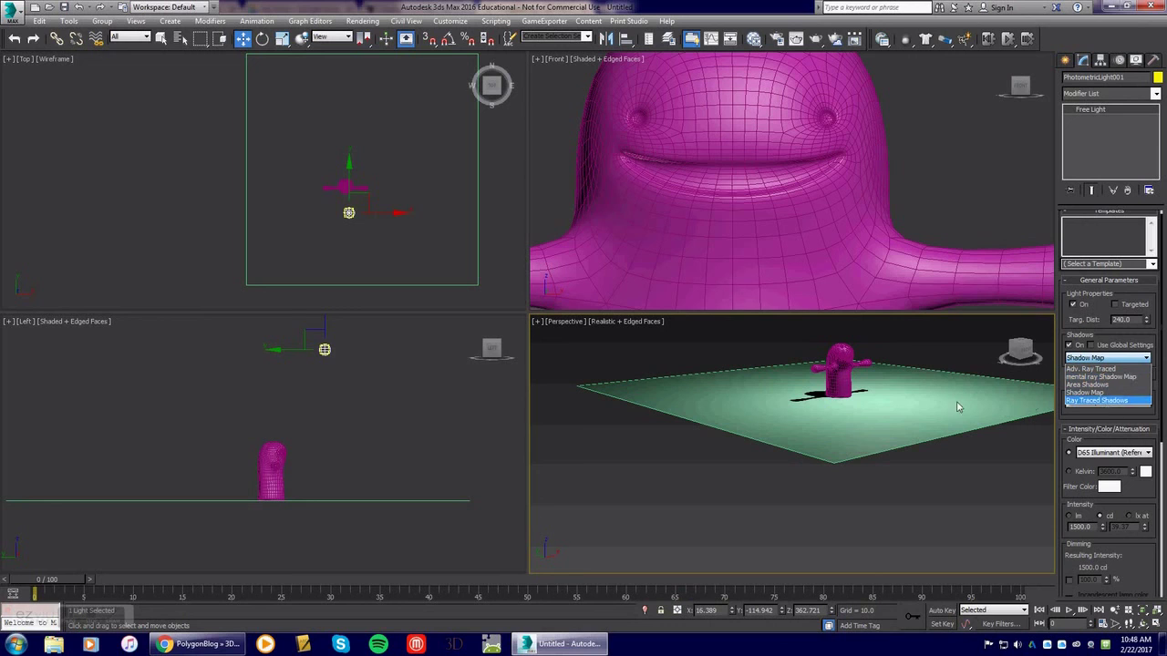
{"action": "left_click", "coordinate": [916, 350]}
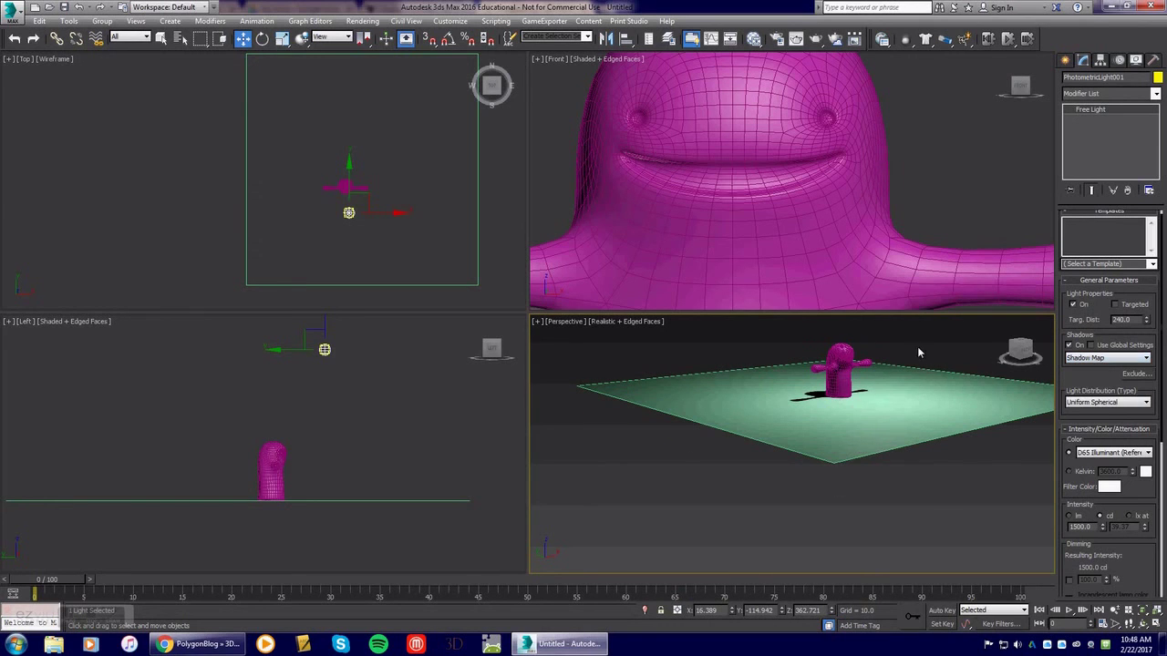
Render the perspective view to check the lit character and its shadow, and close the rendered frame
{"action": "middle_click_drag", "start_coordinate": [917, 350], "coordinate": [894, 407]}
{"action": "scroll", "coordinate": [833, 446], "scroll_direction": "up", "scroll_amount": 3}
{"action": "middle_click_drag", "start_coordinate": [843, 436], "coordinate": [847, 404]}
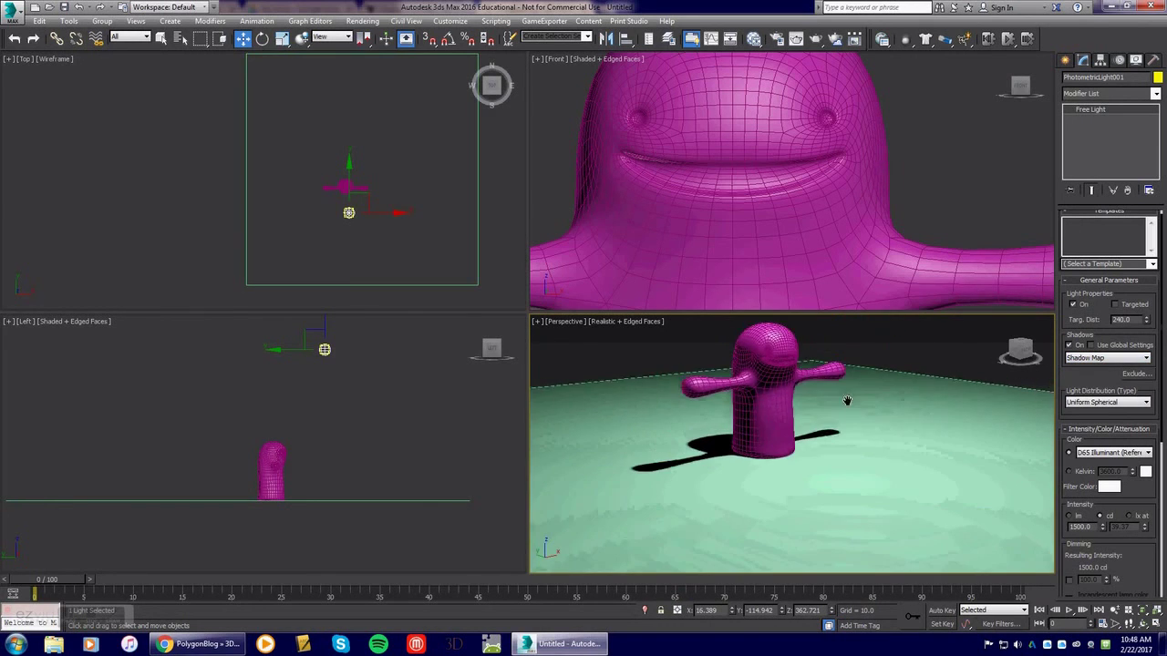
{"action": "left_click", "coordinate": [853, 417]}
{"action": "key", "text": "shift+q"}
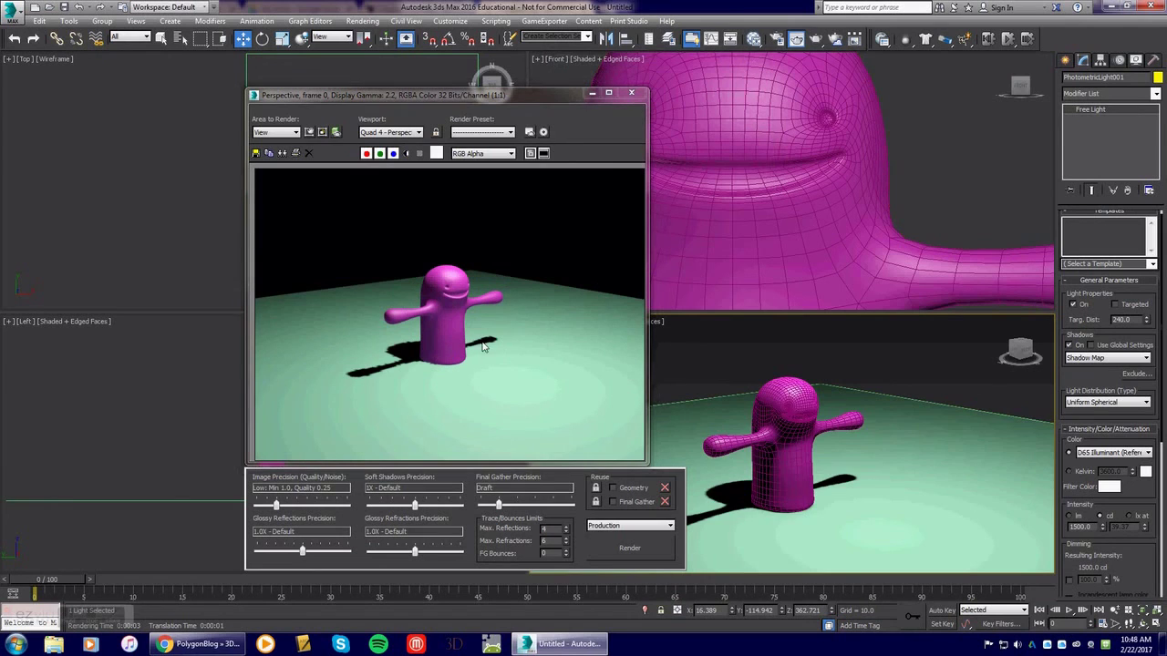
{"action": "scroll", "coordinate": [467, 347], "scroll_direction": "up", "scroll_amount": 3}
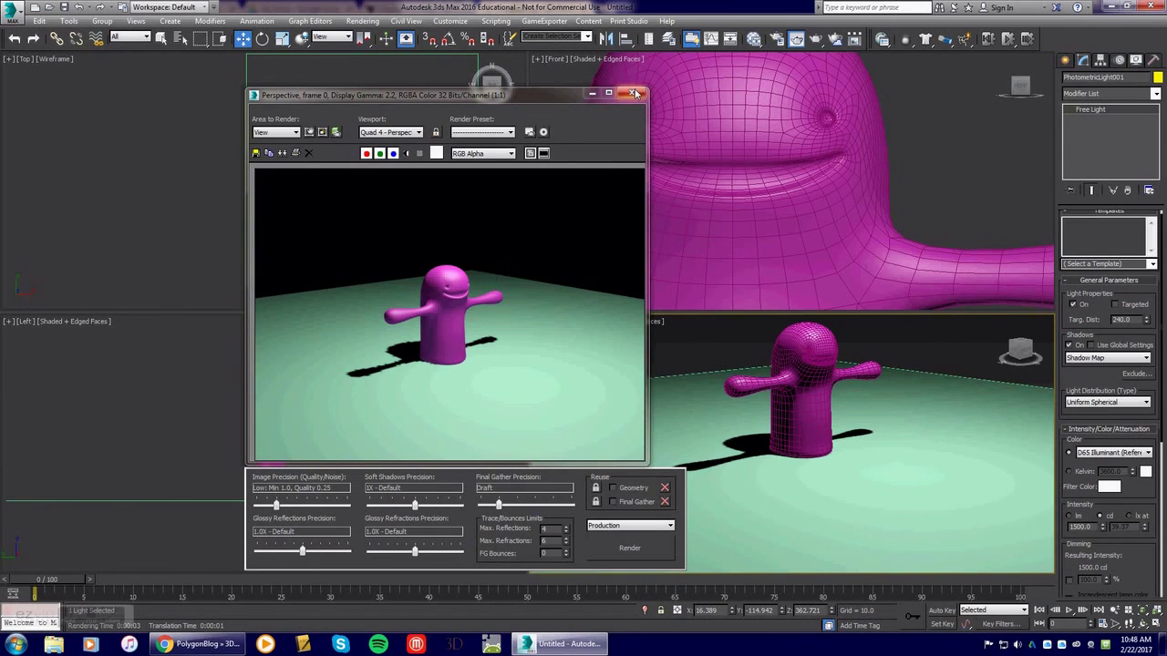
{"action": "left_click", "coordinate": [631, 92]}
Render a closer, maximized perspective view of the character to check the shadow edges, and close the rendered frame
{"action": "left_click", "coordinate": [937, 344]}
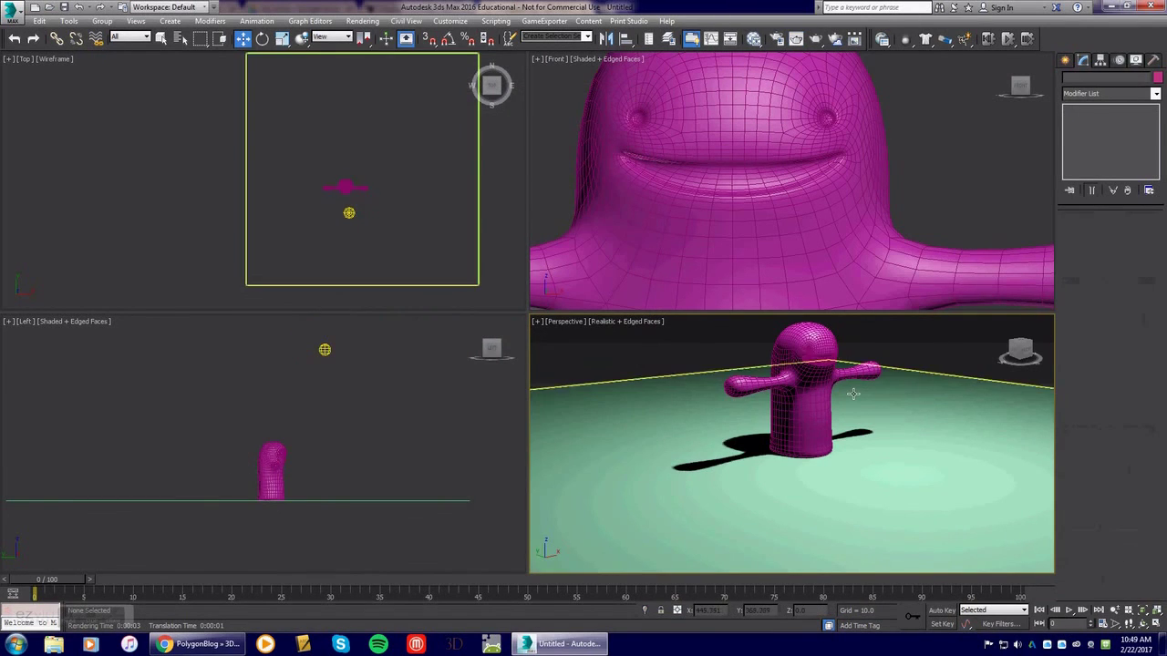
{"action": "scroll", "coordinate": [849, 394], "scroll_direction": "up", "scroll_amount": 3}
{"action": "middle_click_drag", "start_coordinate": [846, 396], "coordinate": [866, 436]}
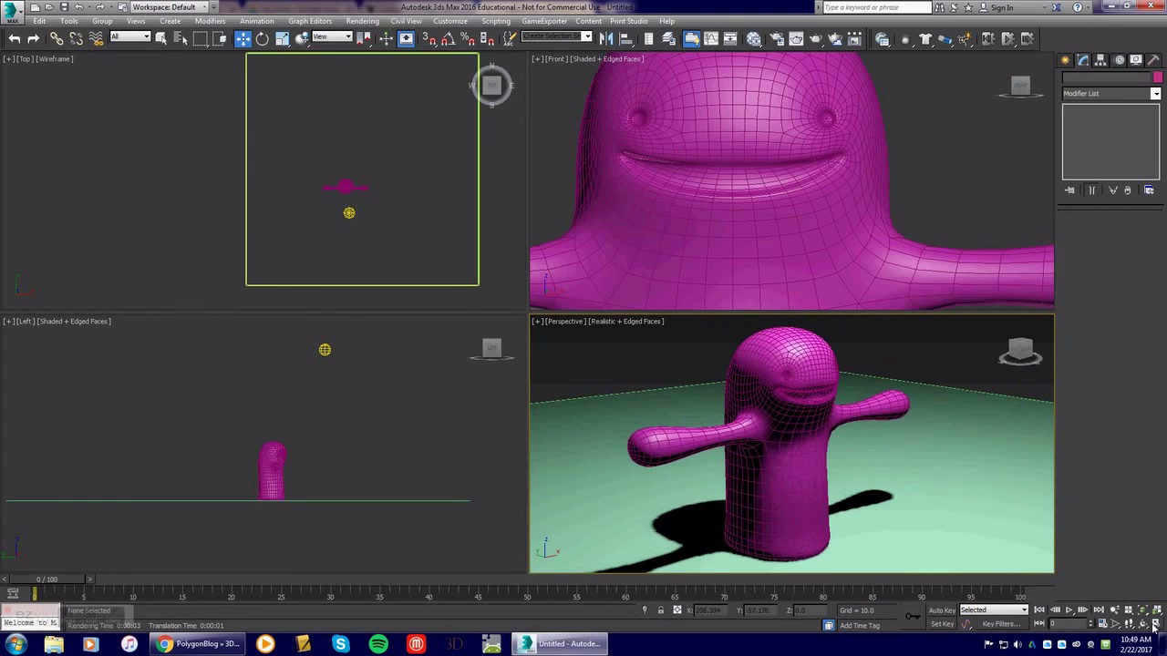
{"action": "left_click", "coordinate": [1154, 625]}
{"action": "key", "text": "shift+q"}
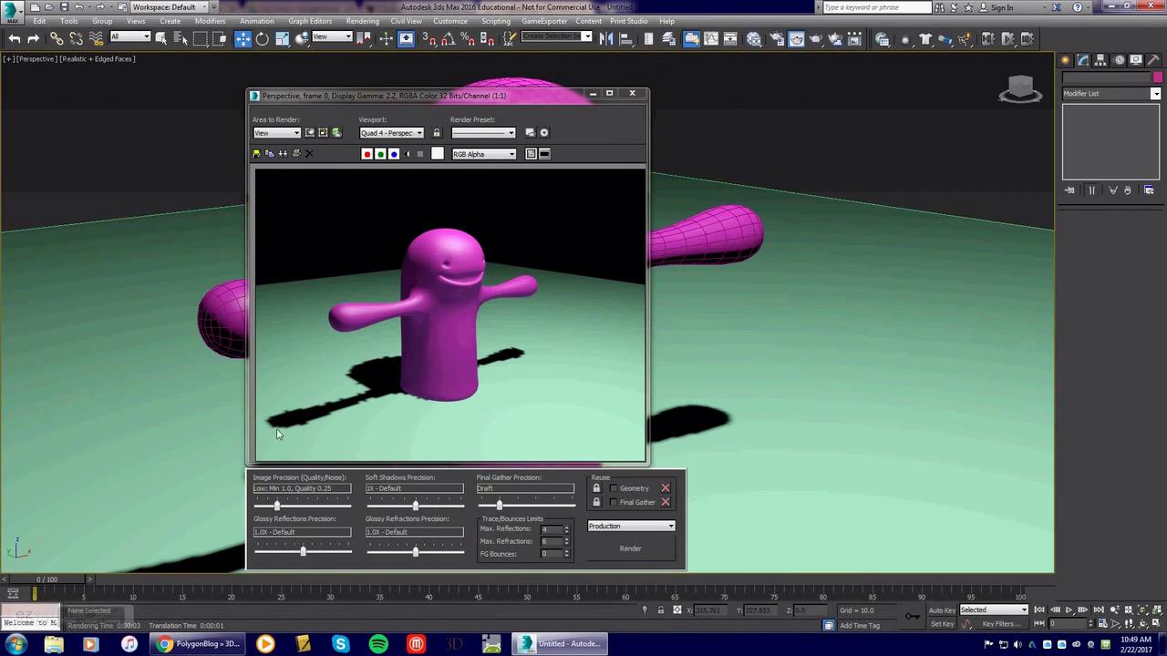
{"action": "left_click", "coordinate": [632, 93]}
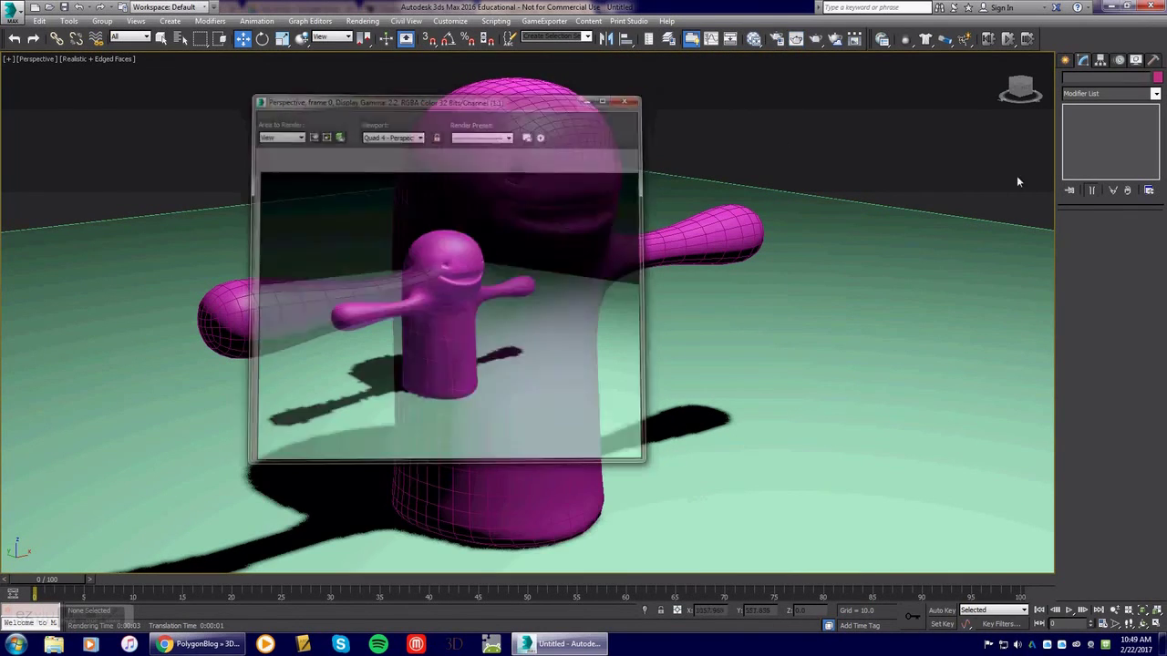
Change the free light's shadow type to Ray Traced Shadows and render the perspective view again
{"action": "scroll", "coordinate": [889, 161], "scroll_direction": "down", "scroll_amount": 5}
{"action": "middle_click_drag", "start_coordinate": [889, 160], "coordinate": [737, 393]}
{"action": "left_click", "coordinate": [712, 133]}
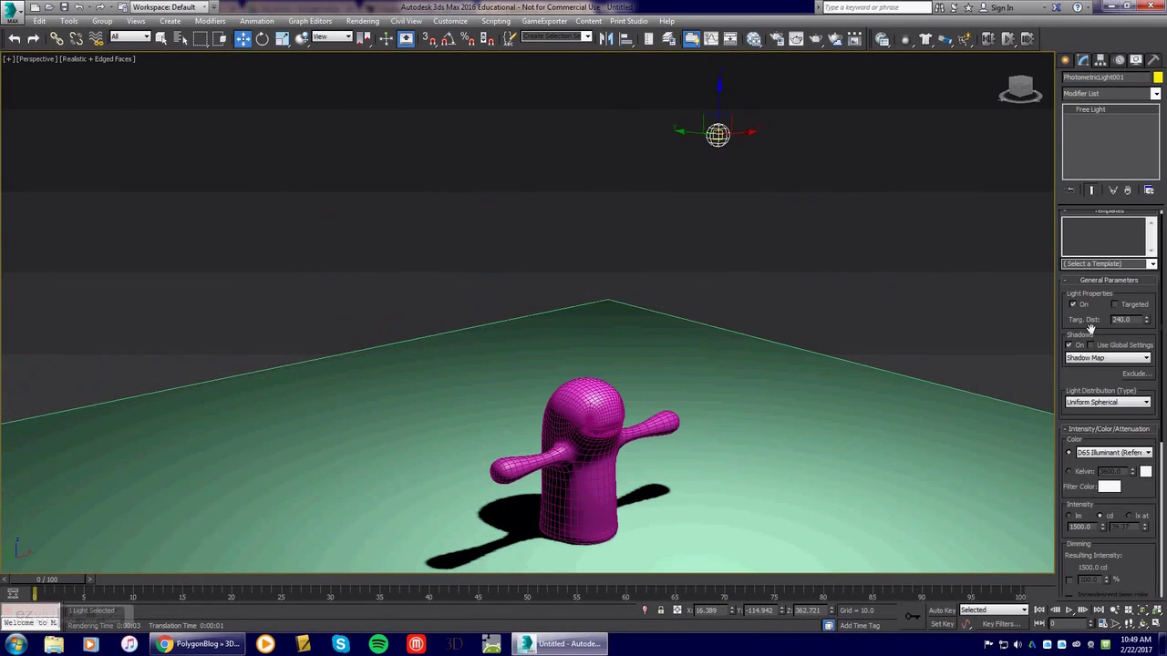
{"action": "left_click", "coordinate": [1091, 359]}
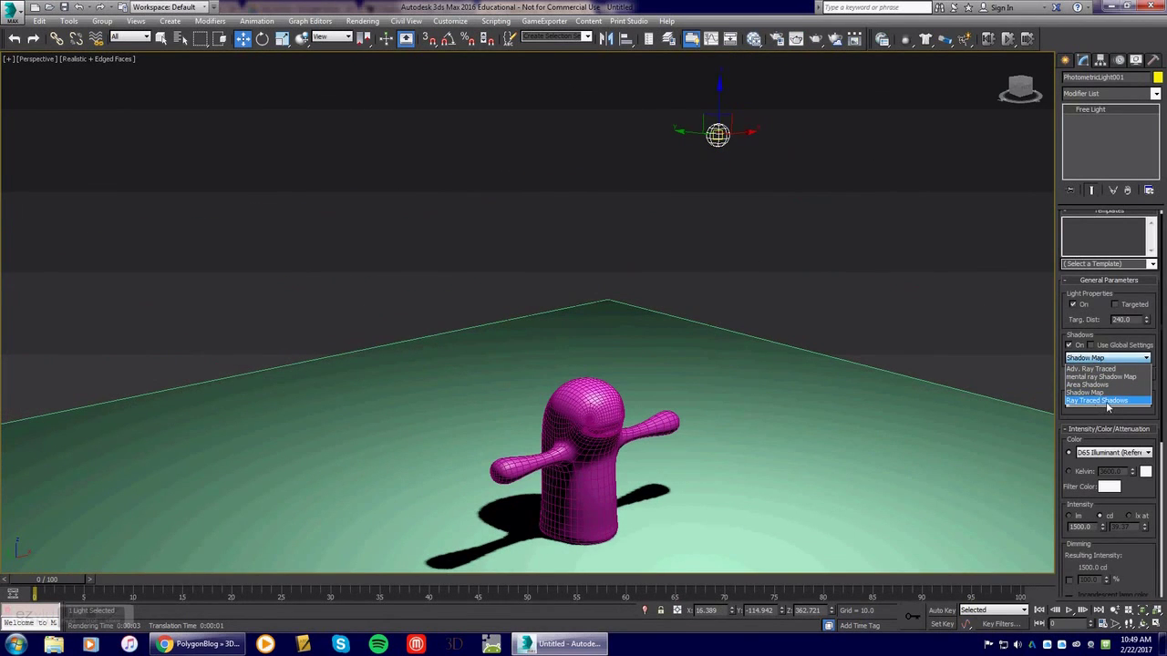
{"action": "left_click", "coordinate": [1106, 401]}
{"action": "scroll", "coordinate": [703, 359], "scroll_direction": "up", "scroll_amount": 6}
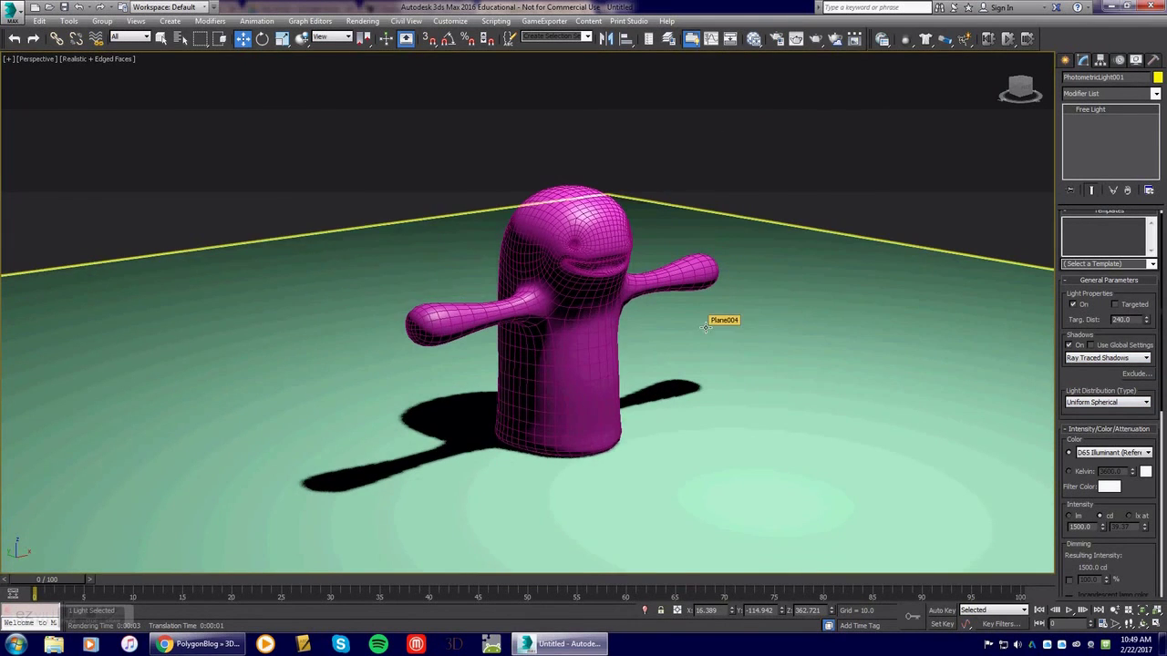
{"action": "key", "text": "shift+q"}
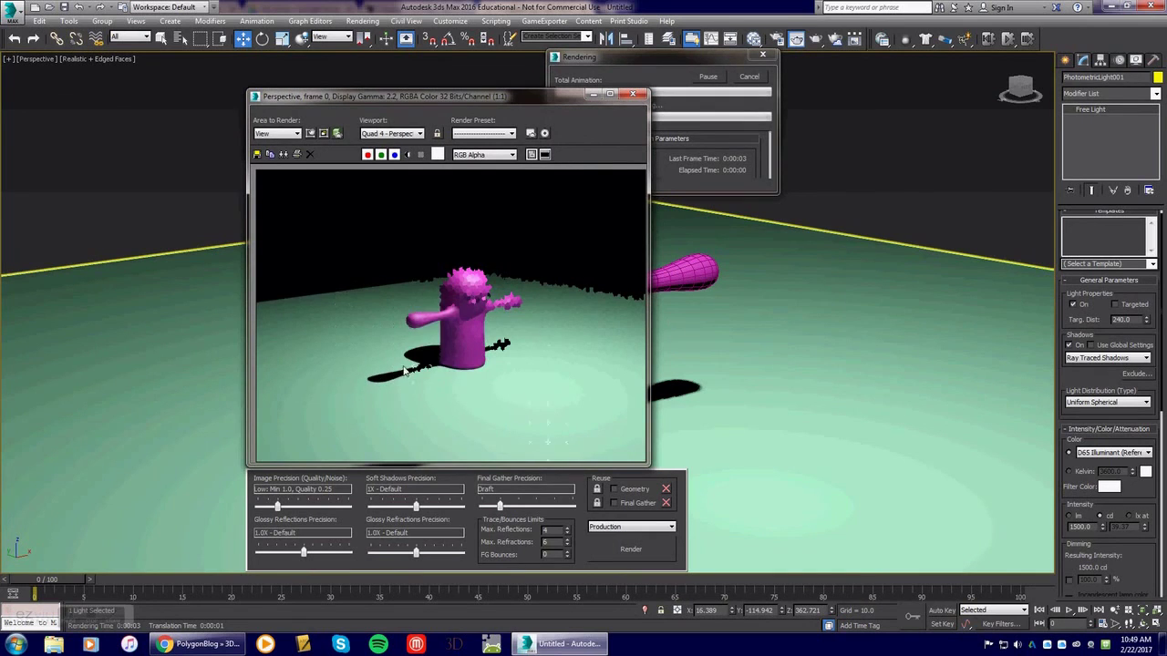
Close the rendered frame, switch to Chrome and look through the 3ds Max Tutorial category on Polygon Blog
{"action": "left_click", "coordinate": [633, 93]}
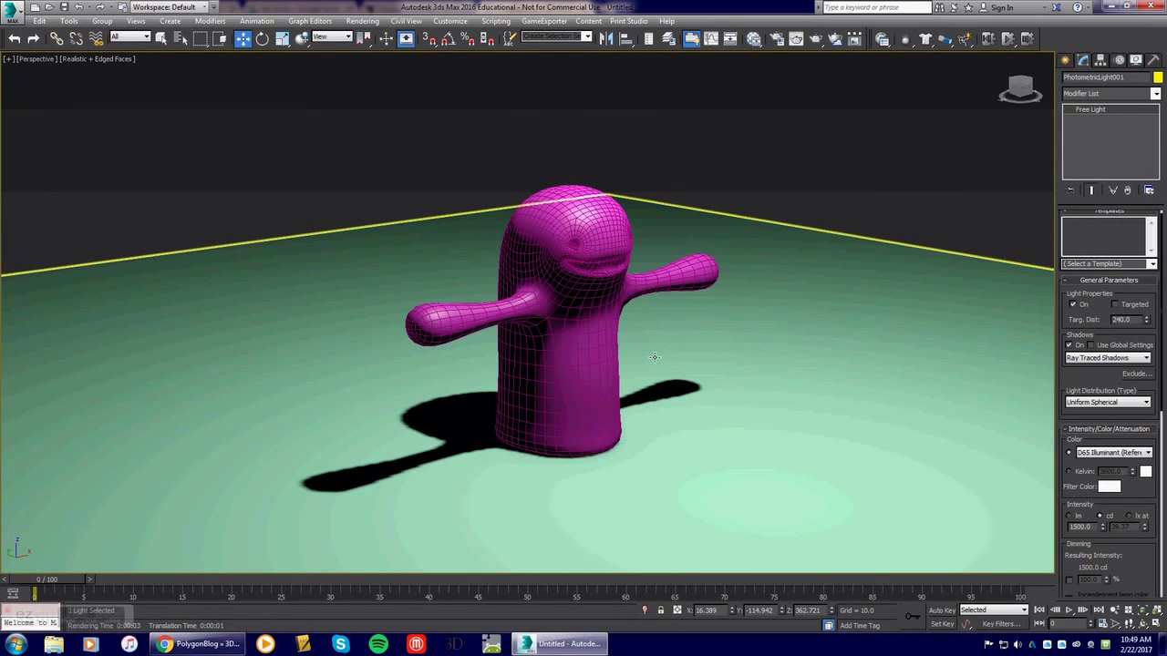
{"action": "left_click", "coordinate": [198, 644]}
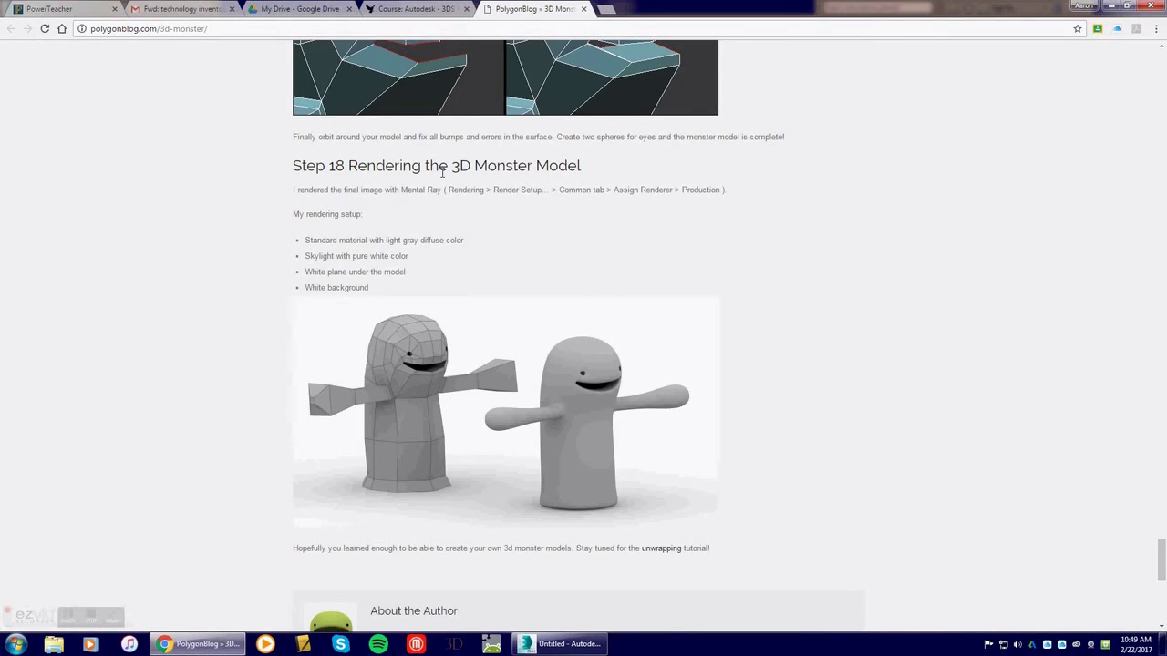
{"action": "left_click_drag", "start_coordinate": [1161, 556], "coordinate": [1163, 57]}
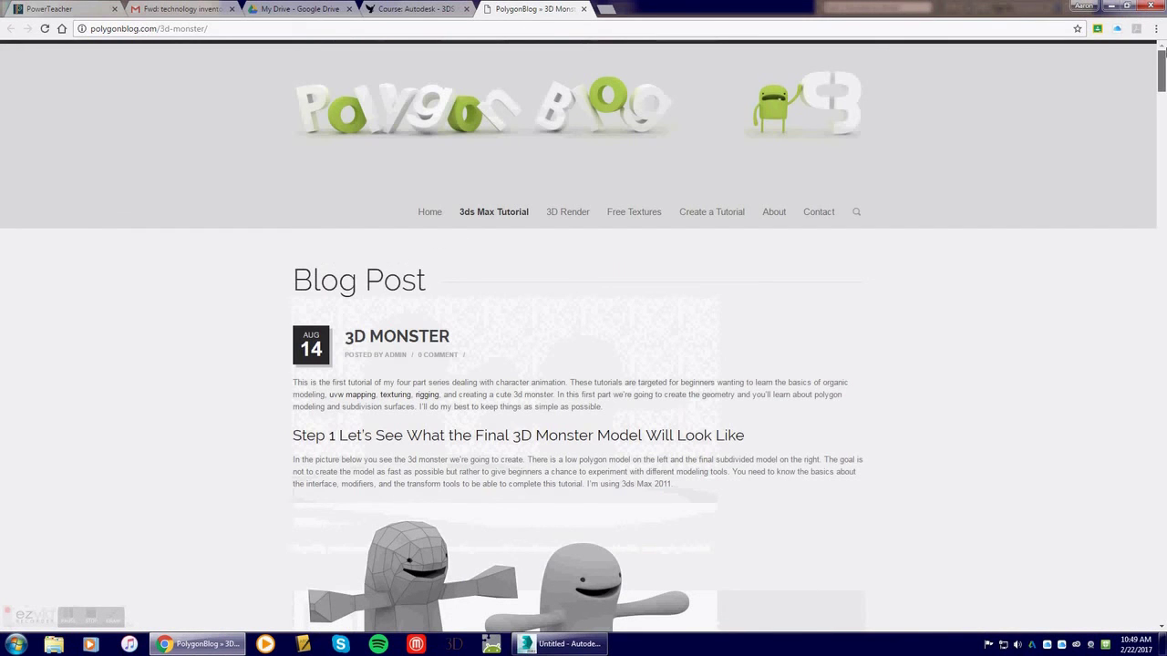
{"action": "mouse_move", "coordinate": [1163, 87]}
{"action": "left_mouse_down"}
{"action": "mouse_move", "coordinate": [1163, 592]}
{"action": "mouse_move", "coordinate": [1163, 63]}
{"action": "left_mouse_up"}
{"action": "left_click", "coordinate": [494, 212]}
{"action": "scroll", "coordinate": [994, 403], "scroll_direction": "down", "scroll_amount": 1}
{"action": "scroll", "coordinate": [994, 403], "scroll_direction": "down", "scroll_amount": 3}
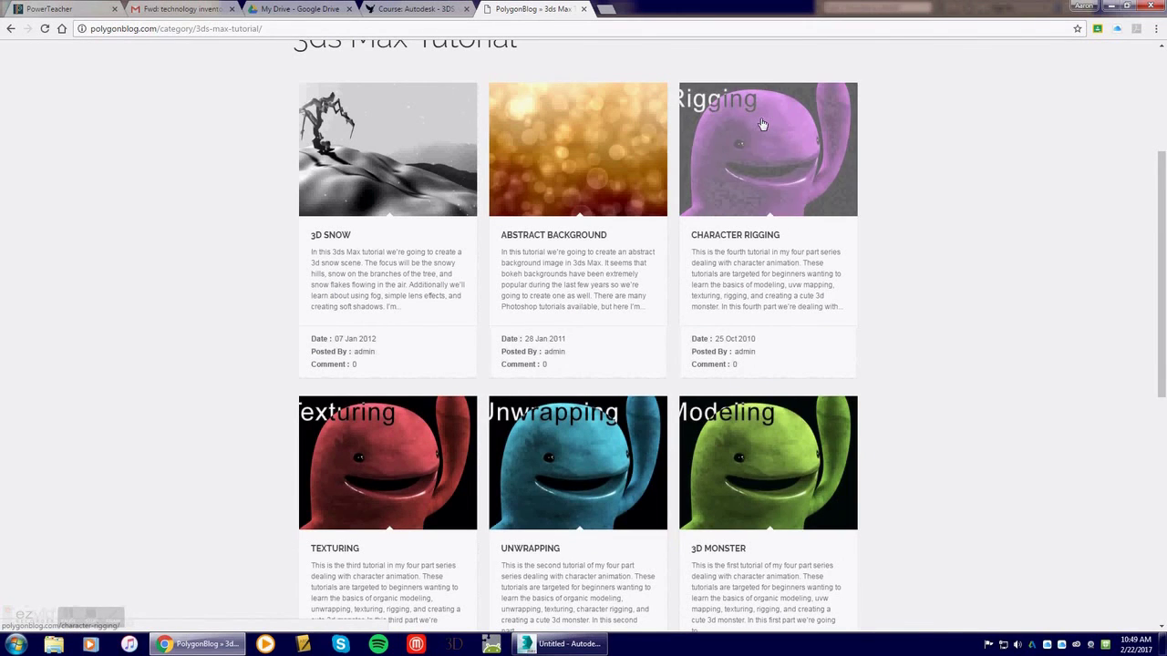
{"action": "scroll", "coordinate": [821, 219], "scroll_direction": "up", "scroll_amount": 1}
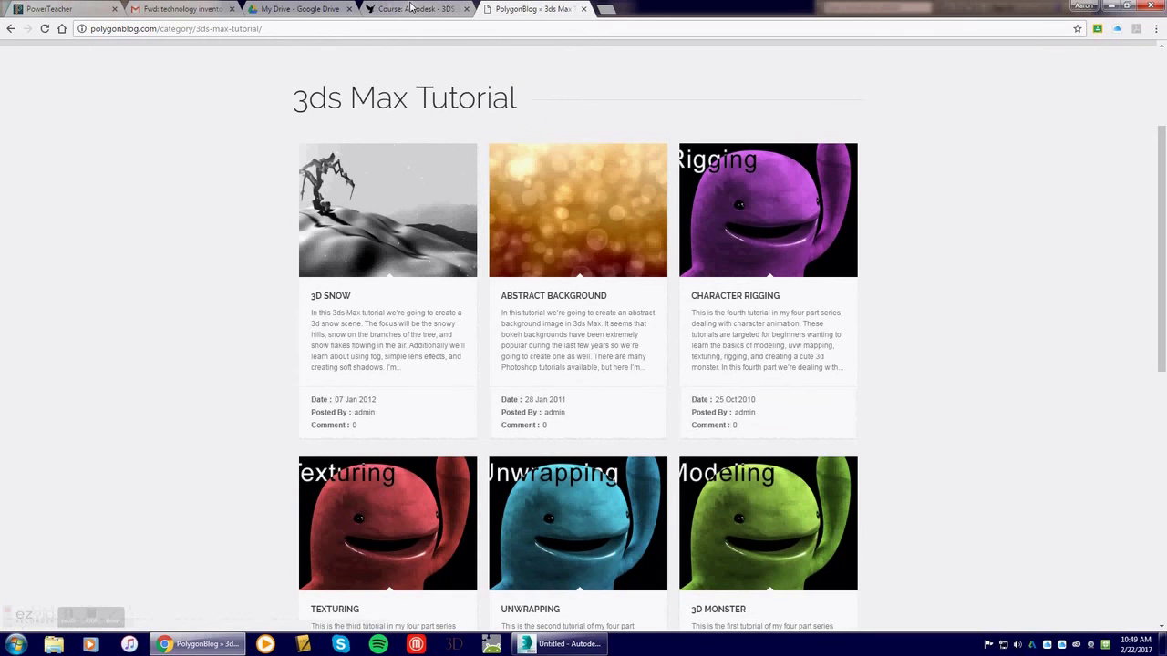
Minimize the browser and return to the monster scene in 3ds Max
{"action": "left_click", "coordinate": [1111, 6]}
{"action": "left_click", "coordinate": [664, 370]}
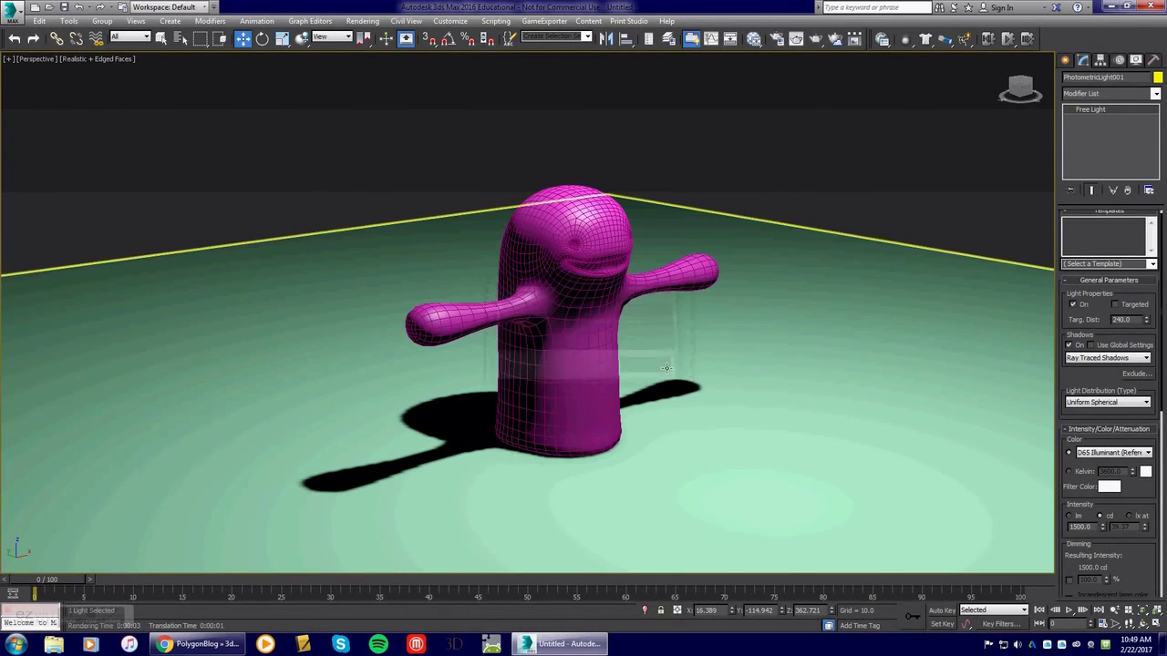
{"action": "left_click", "coordinate": [87, 626]}
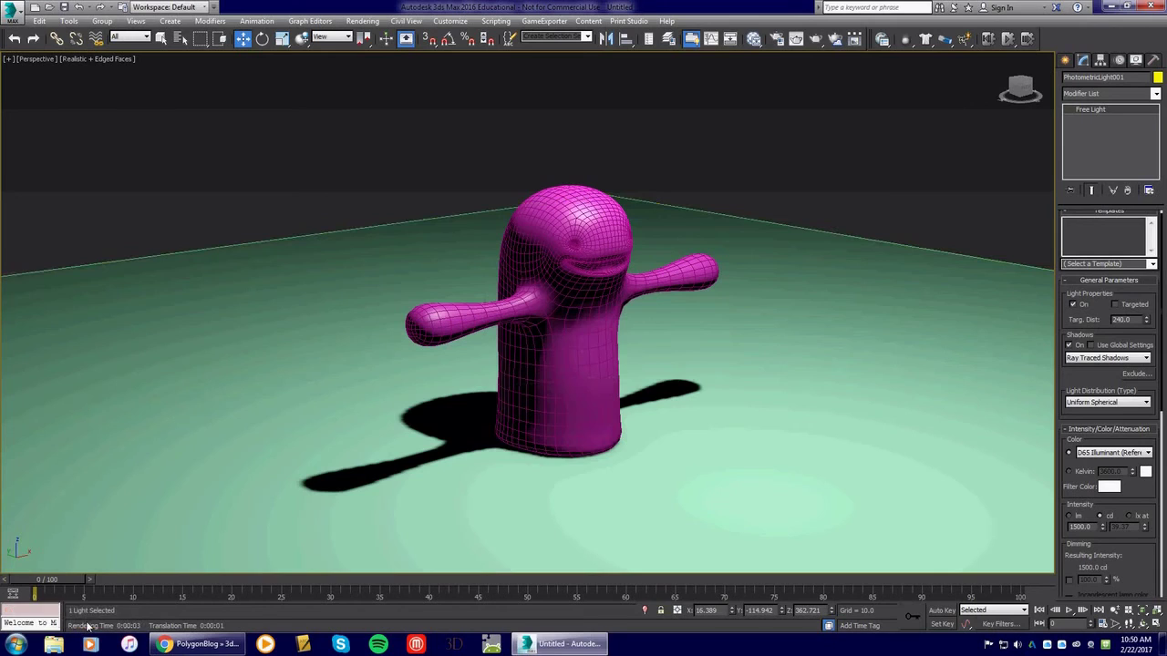